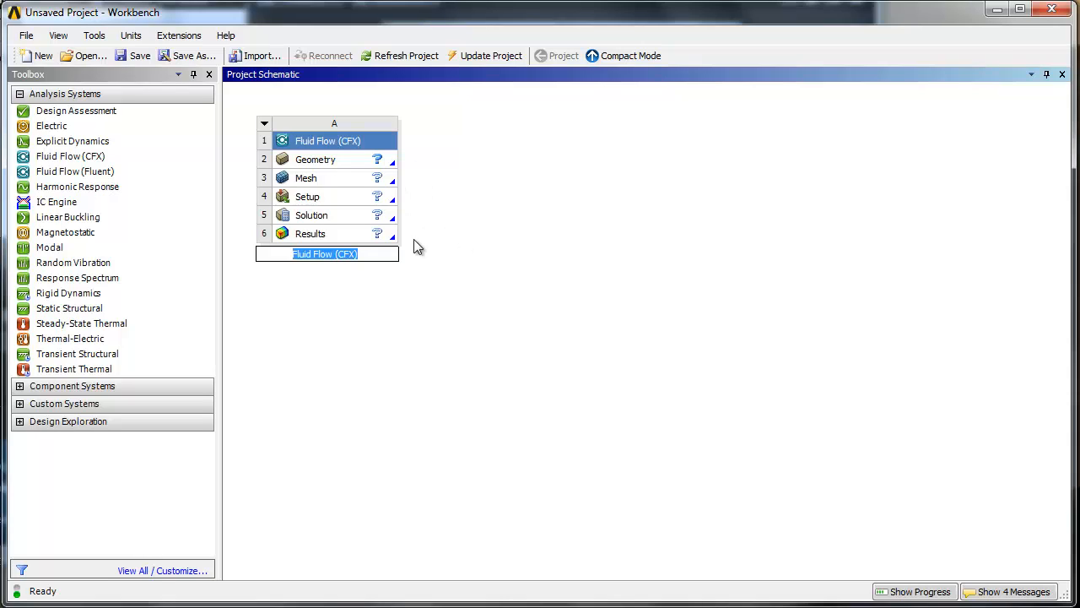
- Keep the default system name, open the Fluid Flow (CFX) geometry in DesignModeler, and view the XYPlane face-on
key("Return")
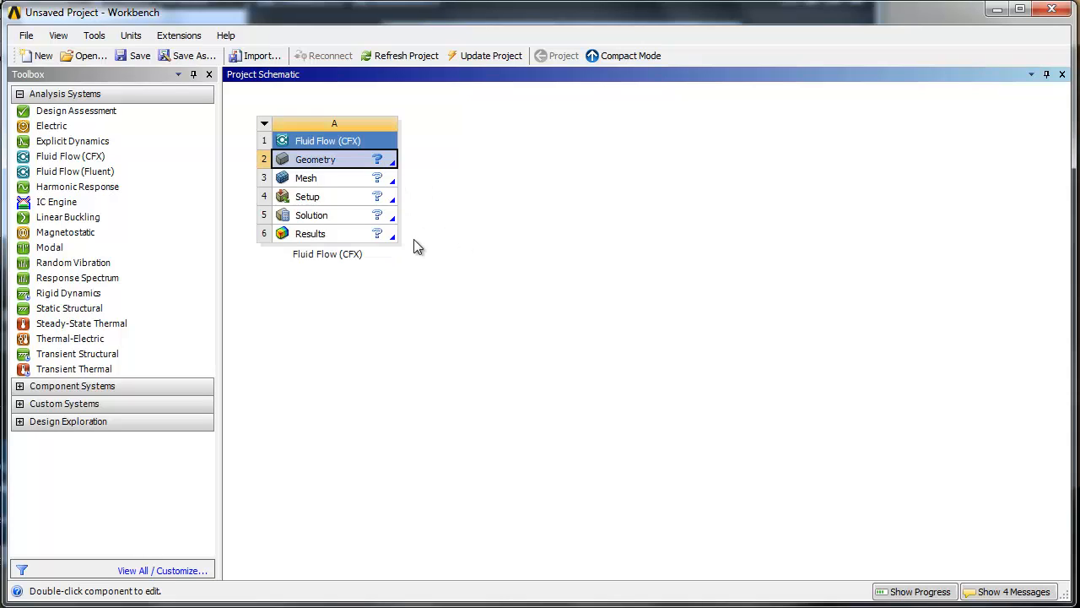
double_click(340, 160)
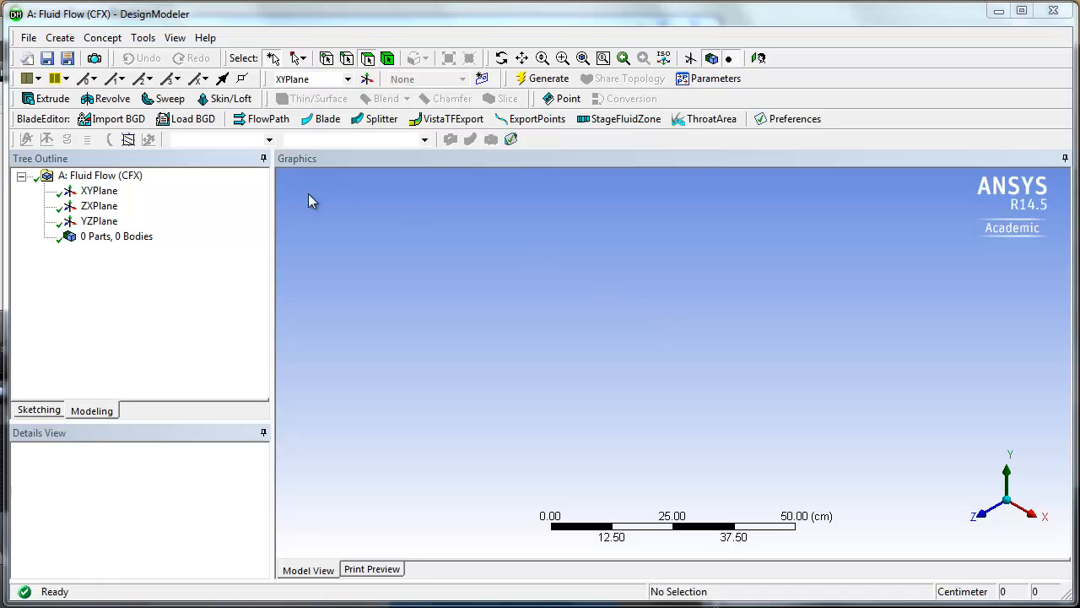
left_click(98, 193)
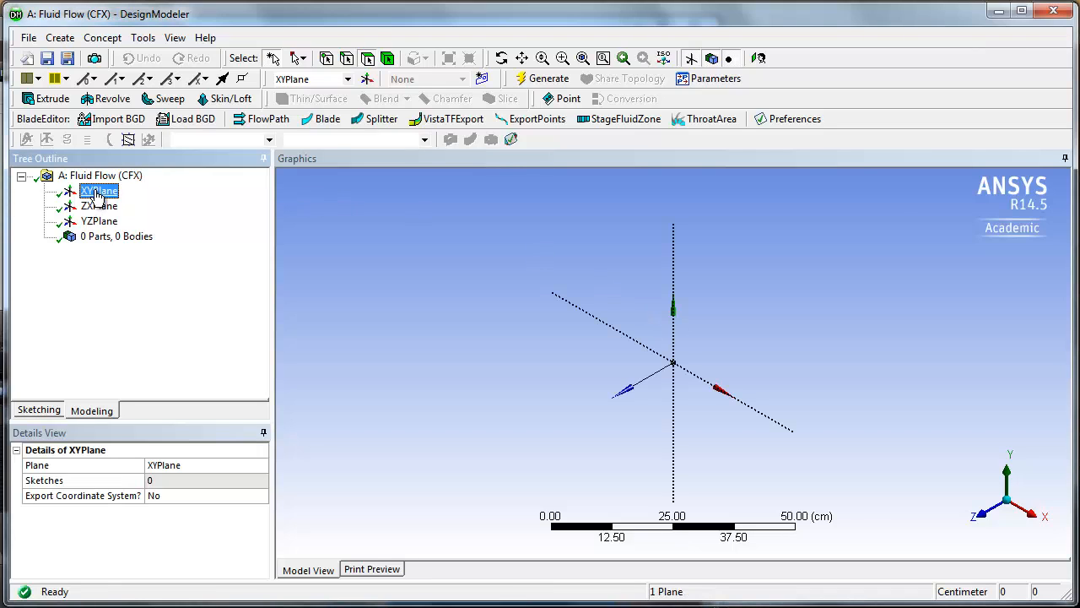
right_click(98, 194)
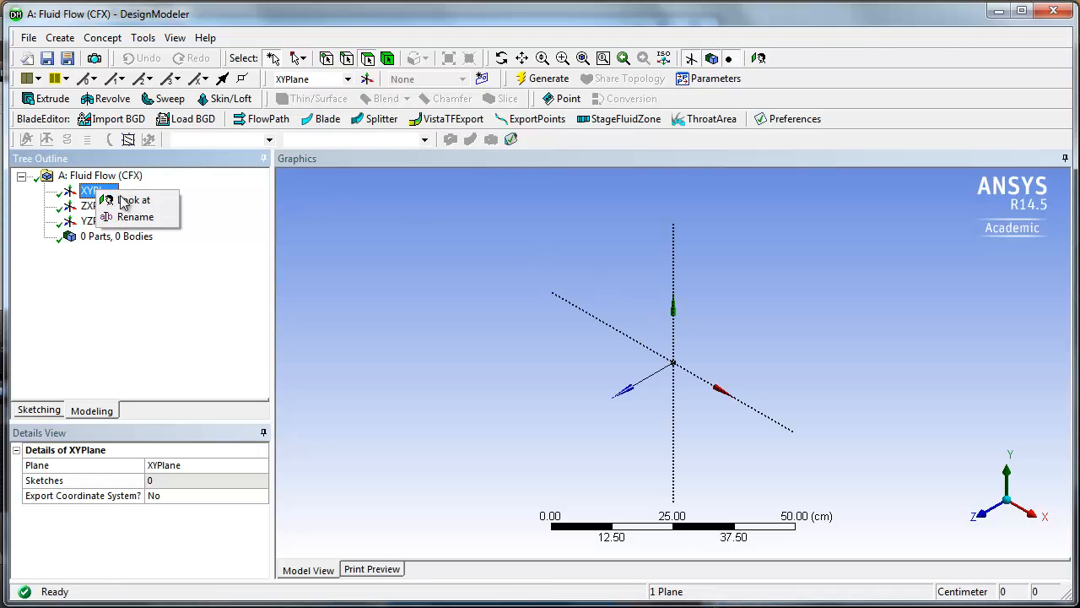
left_click(128, 203)
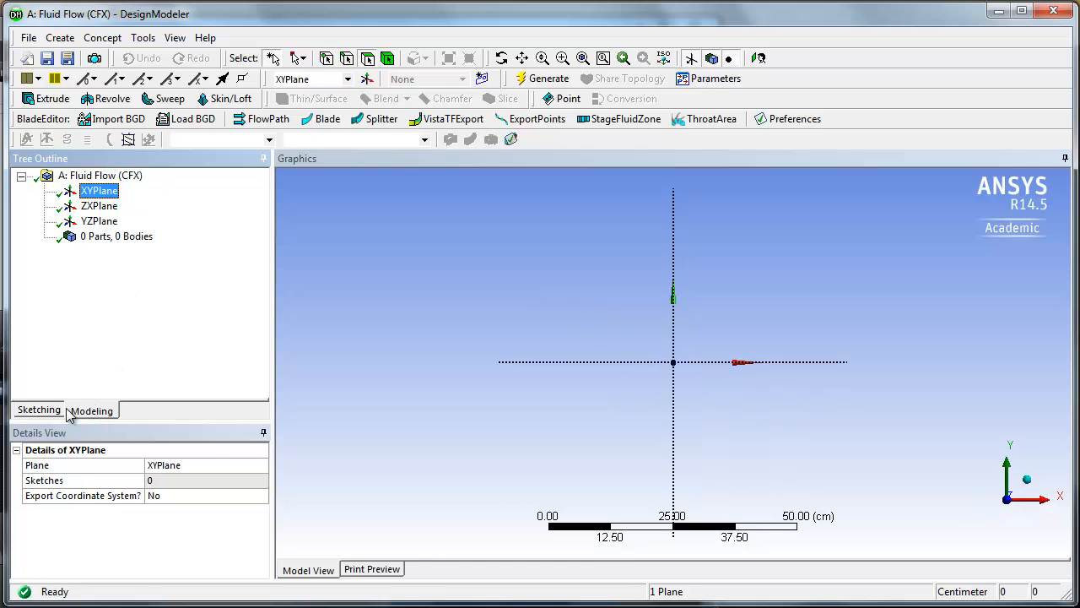
- In the sketching settings, turn on the 2D grid display and grid snapping
left_click(38, 411)
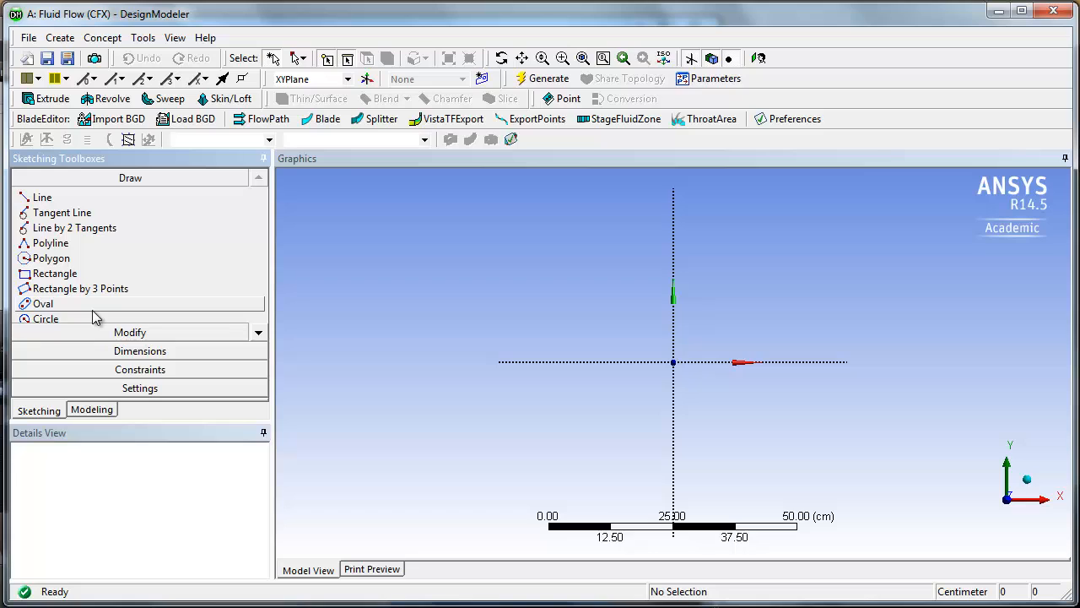
left_click(135, 390)
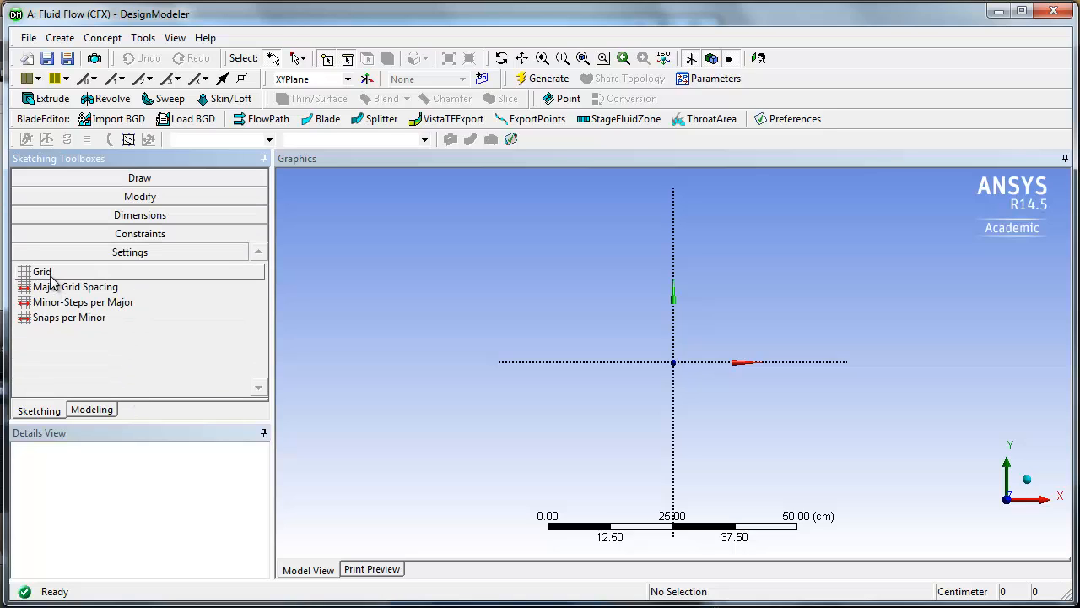
left_click(51, 275)
left_click(216, 272)
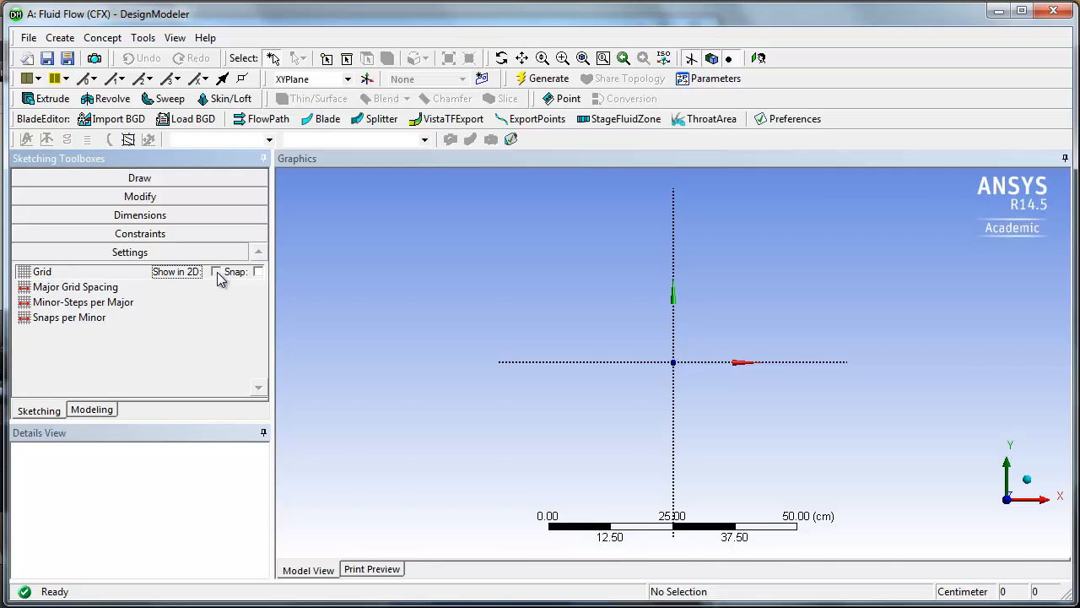
left_click(216, 272)
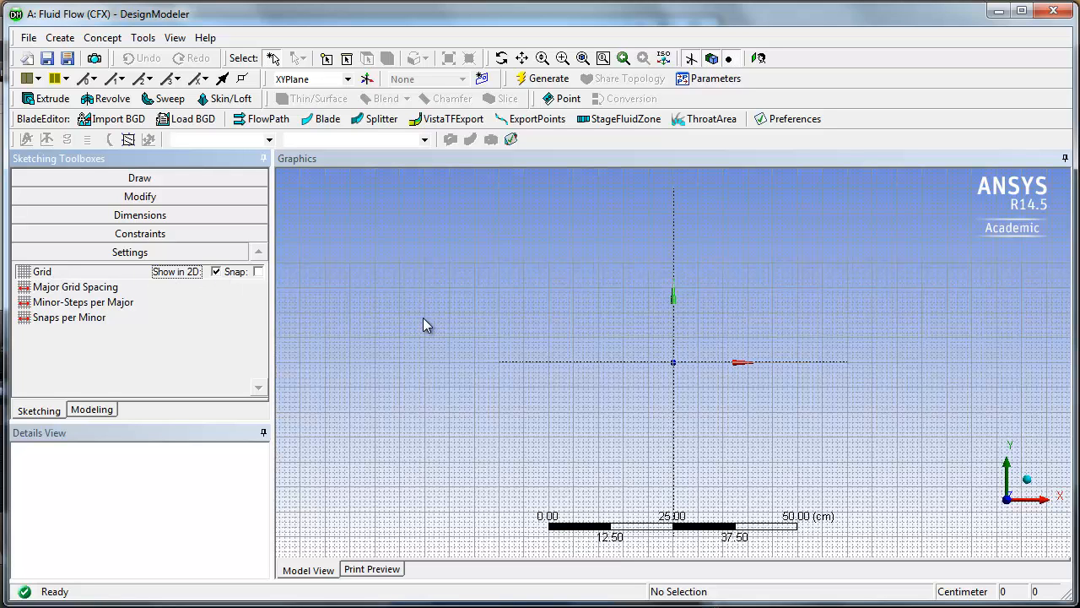
left_click(258, 271)
- Sketch a rectangle about 10 cm wide and 3 cm high on the XYPlane, with its lower-left corner at the origin
left_click(134, 178)
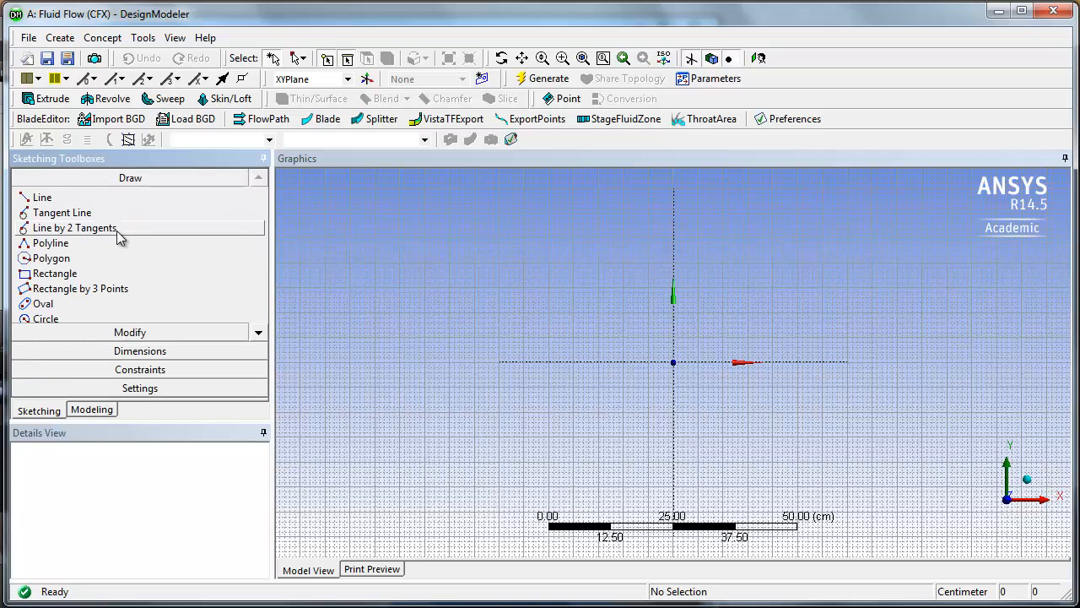
left_click(38, 276)
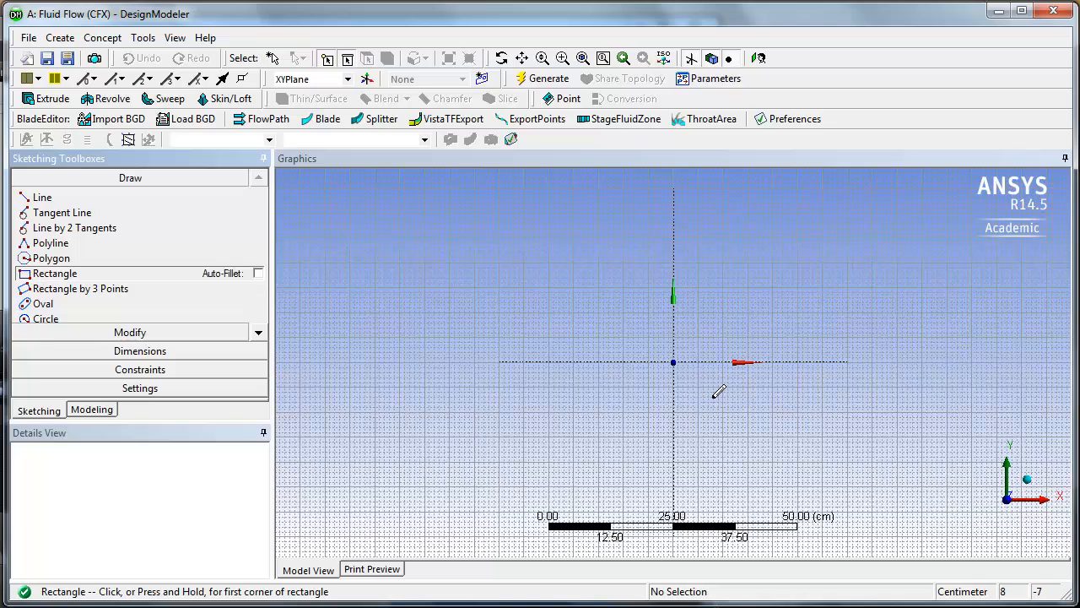
scroll(718, 391, "up", 5)
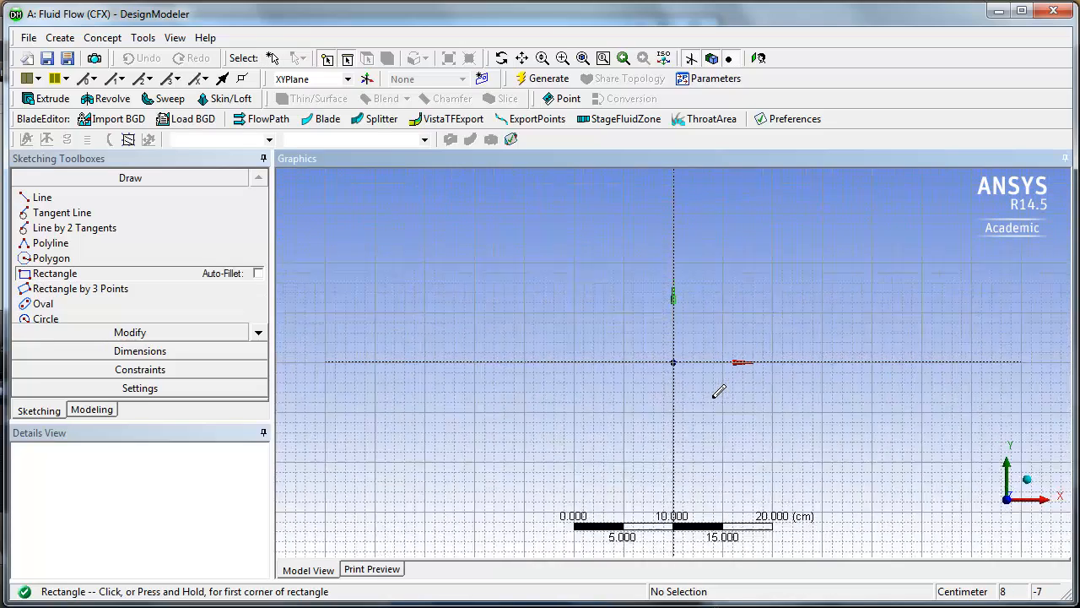
scroll(718, 392, "up", 1)
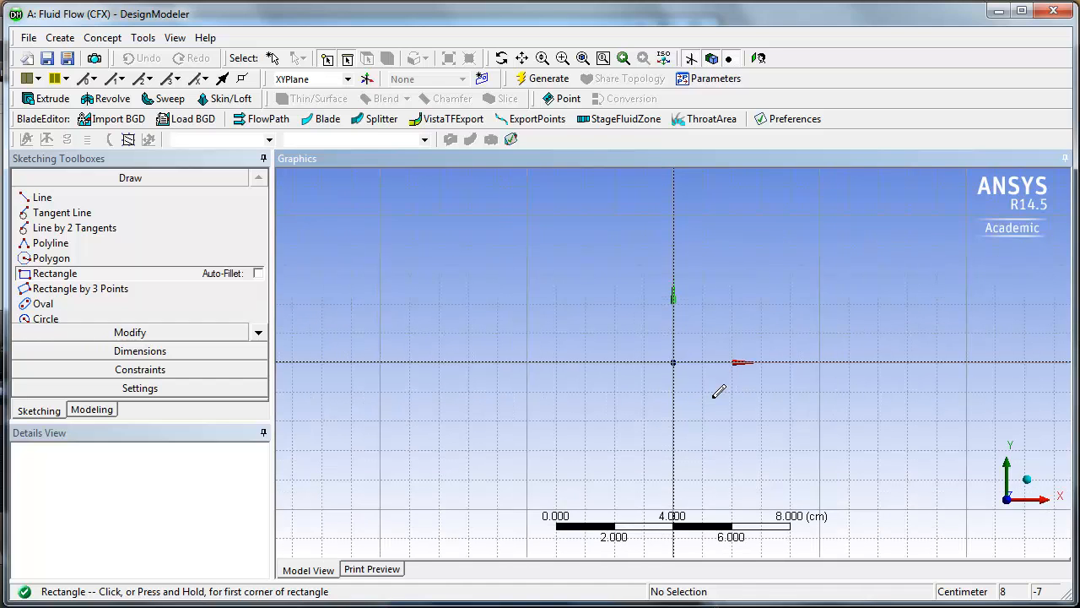
mouse_move(692, 400)
middle_mouse_down("ctrl")
mouse_move(567, 402)
mouse_move(486, 436)
mouse_move(462, 464)
middle_mouse_up("ctrl")
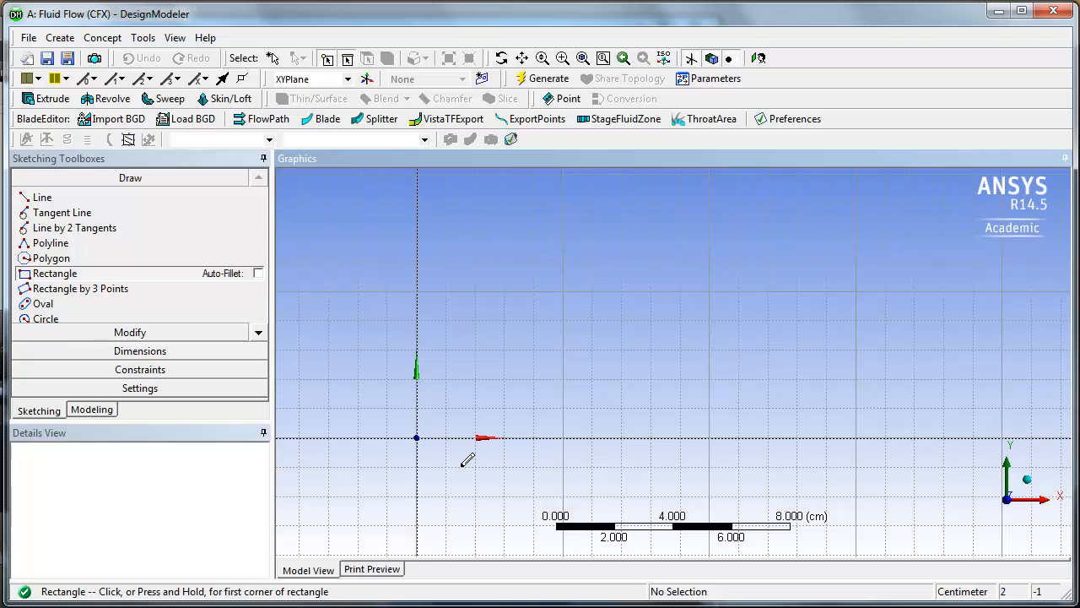
mouse_move(475, 465)
middle_mouse_down("ctrl")
mouse_move(453, 498)
mouse_move(432, 500)
middle_mouse_up("ctrl")
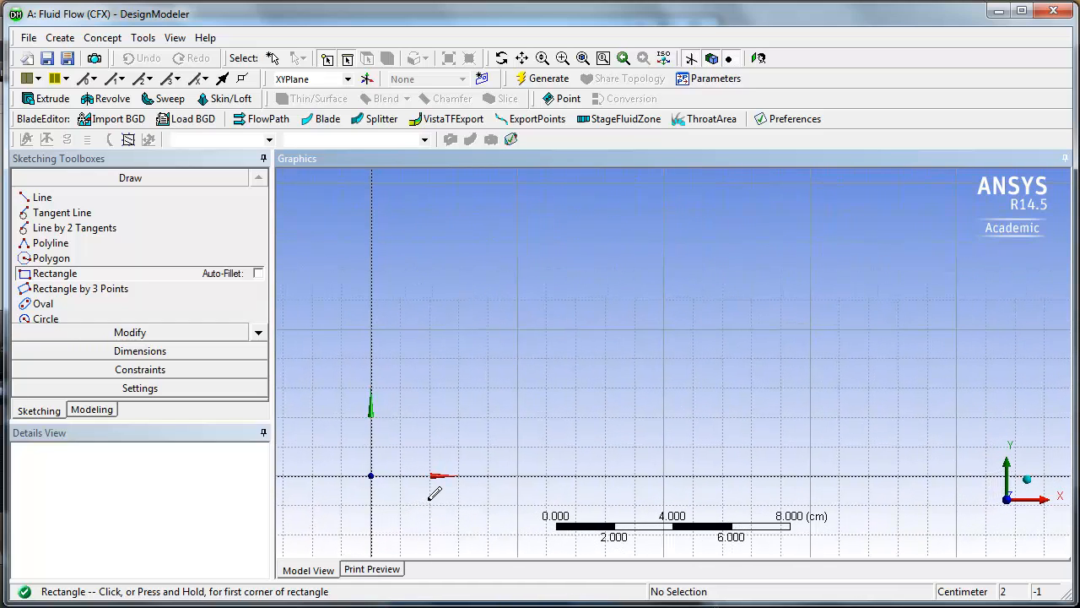
left_click(372, 475)
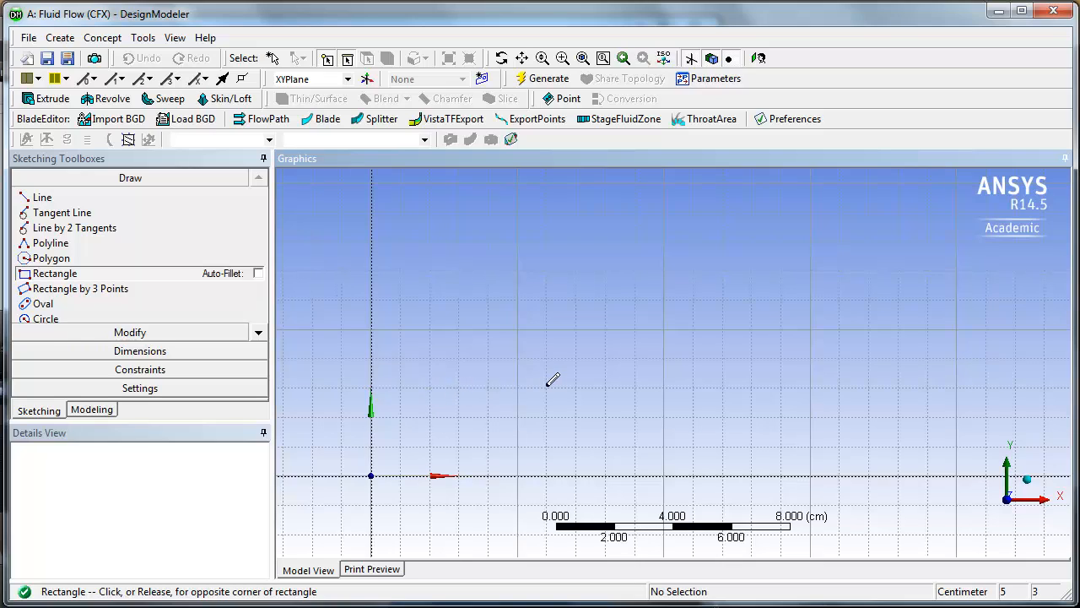
left_click(665, 385)
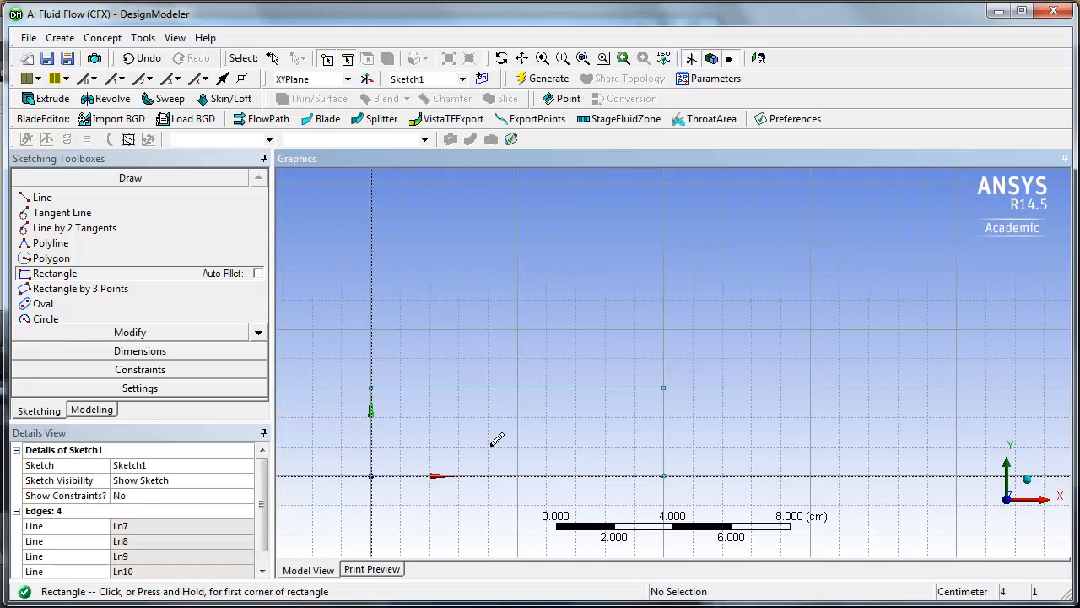
- Dimension the rectangle's height at its right edge and its width along its top edge
left_click(130, 354)
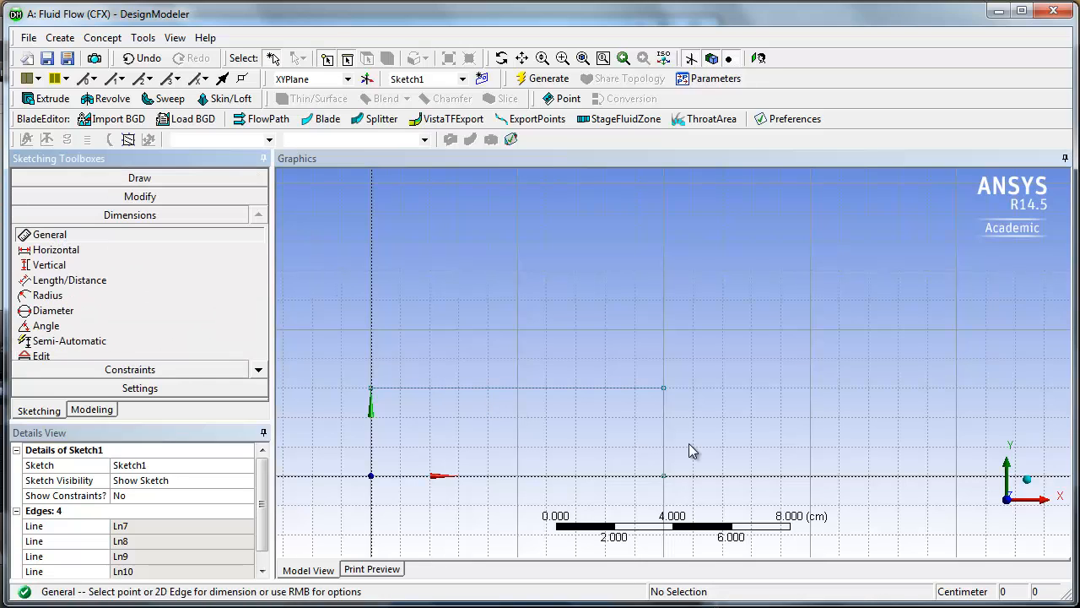
left_click(664, 428)
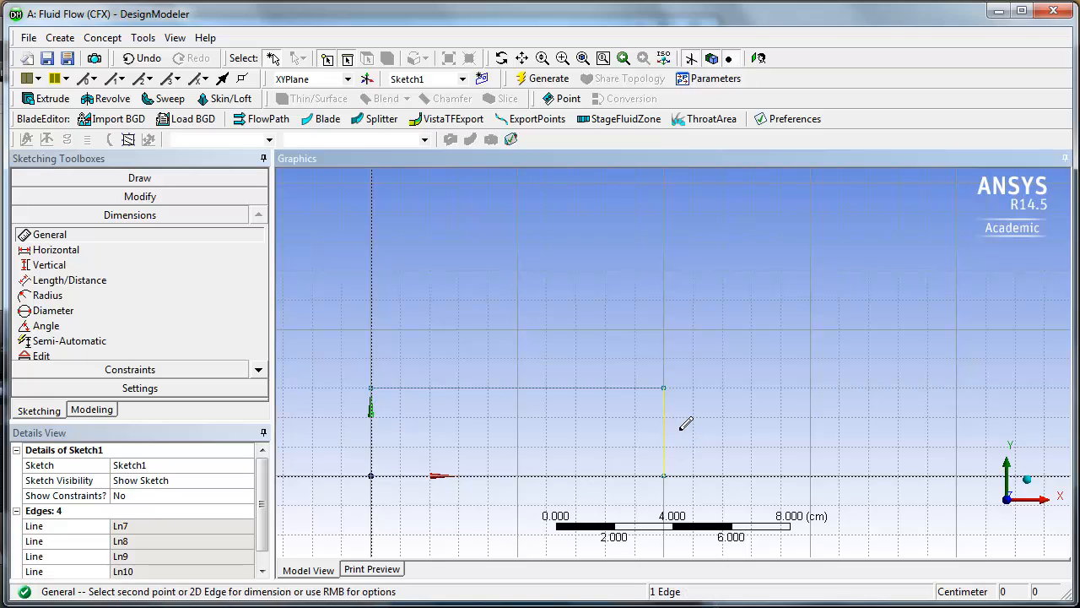
left_click(694, 431)
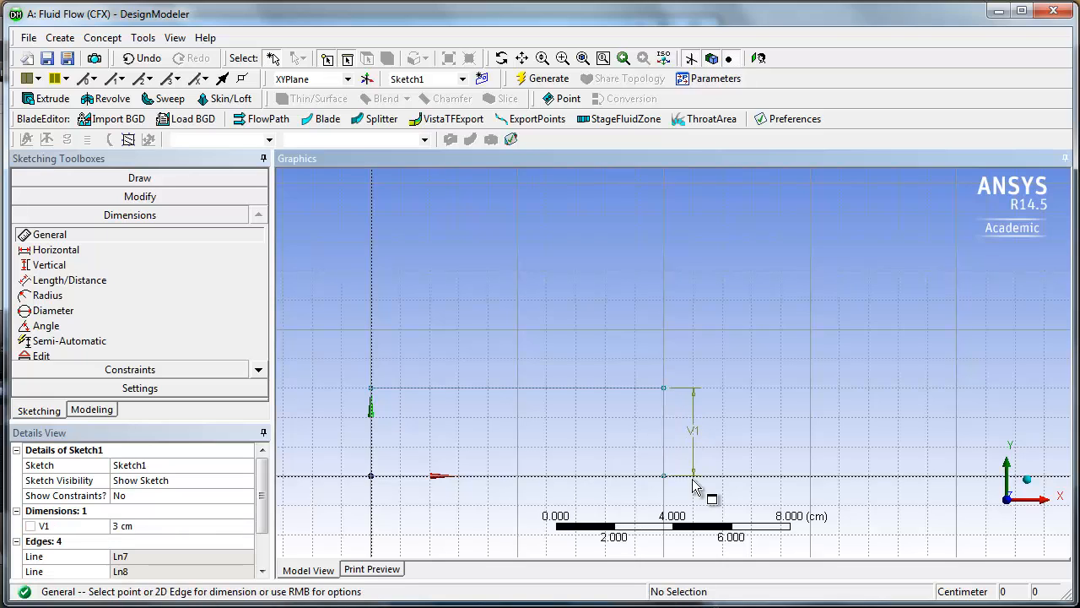
left_click(599, 393)
left_click(598, 361)
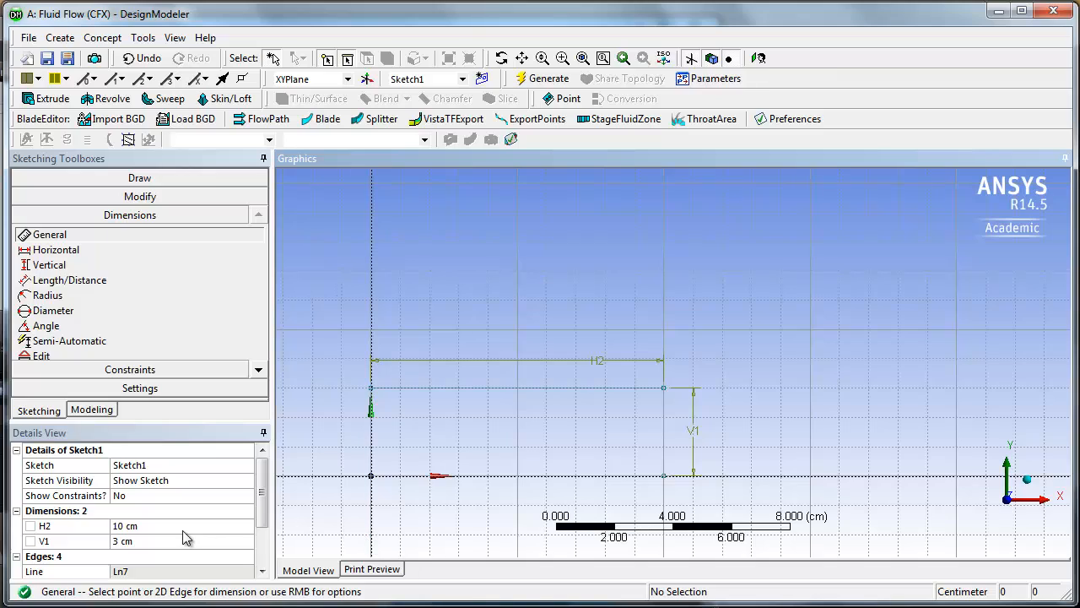
- Set the rectangle's height dimension V1 to 2.5 cm
left_click(137, 526)
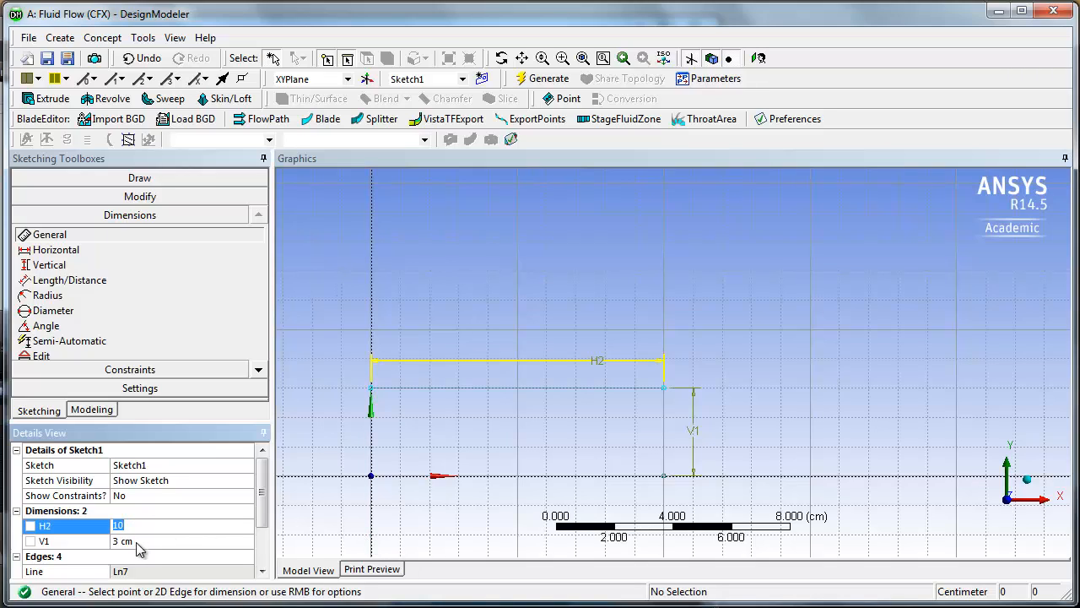
left_click(137, 541)
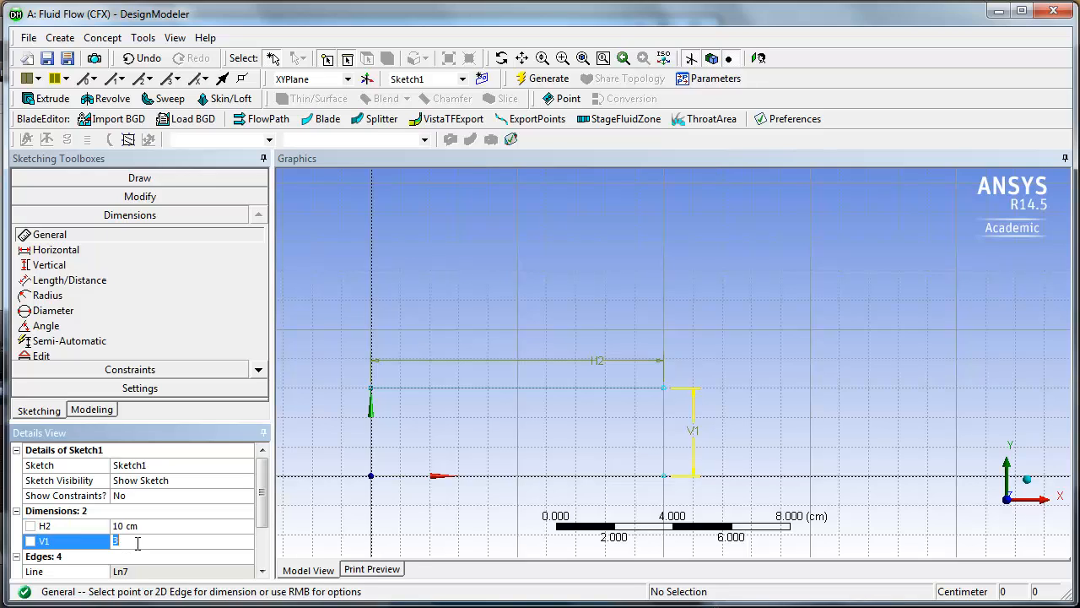
type("2.5")
key("Return")
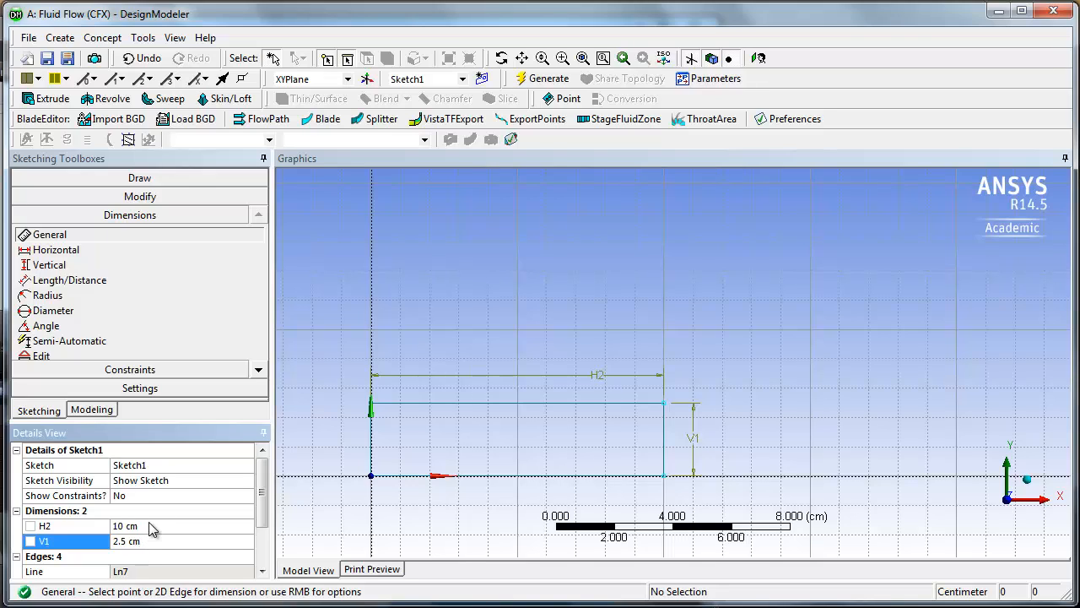
- Extrude Sketch1 to a fixed depth of 0.05 cm with Add Material and generate the body
left_click(96, 410)
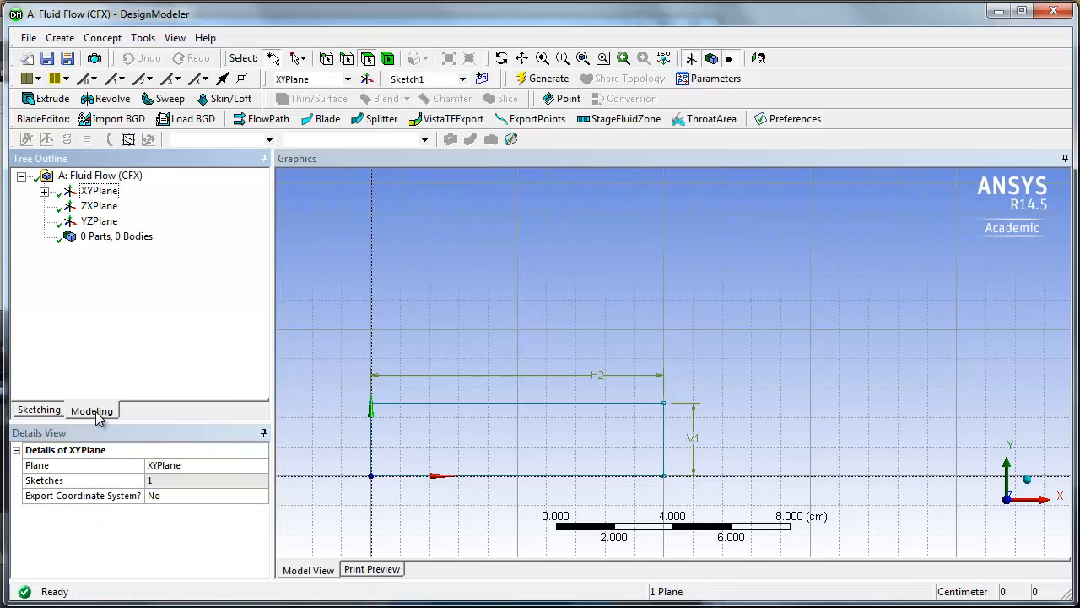
left_click(48, 99)
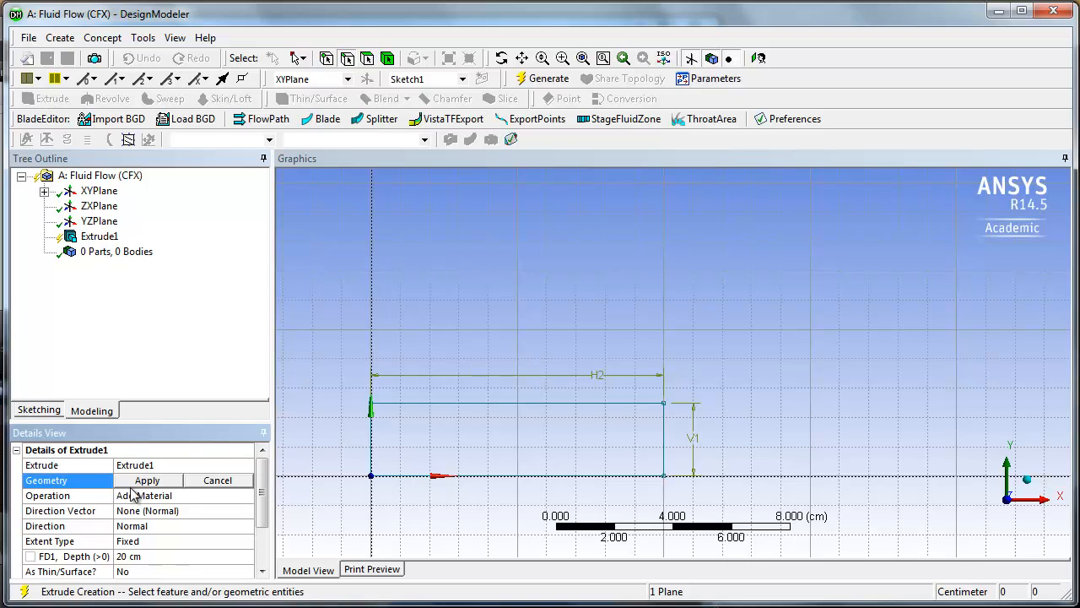
left_click(44, 191)
left_click(120, 206)
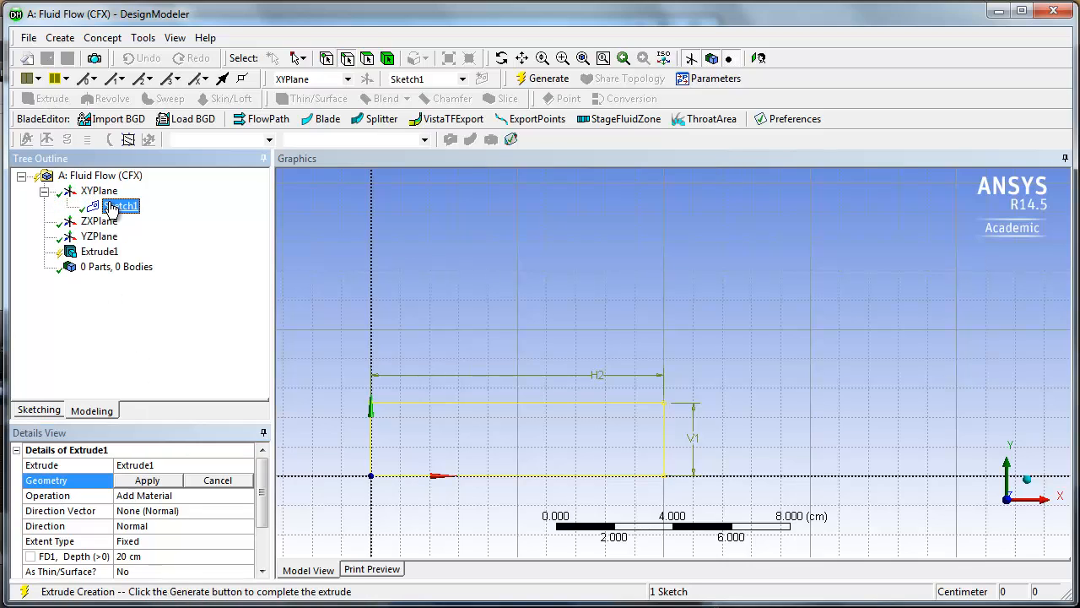
left_click(147, 480)
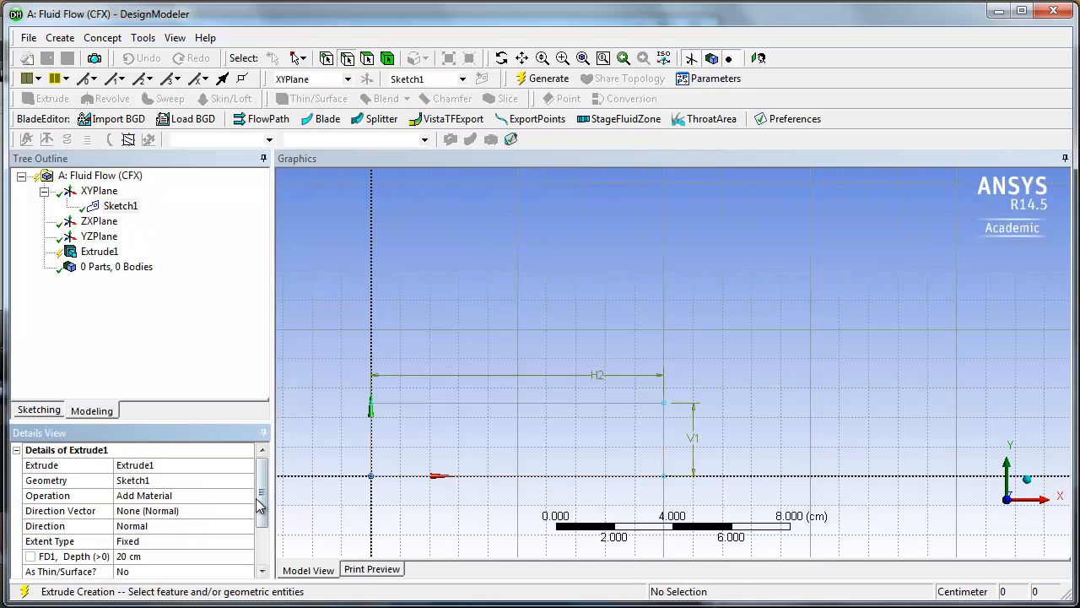
left_click_drag(263, 502, 262, 544)
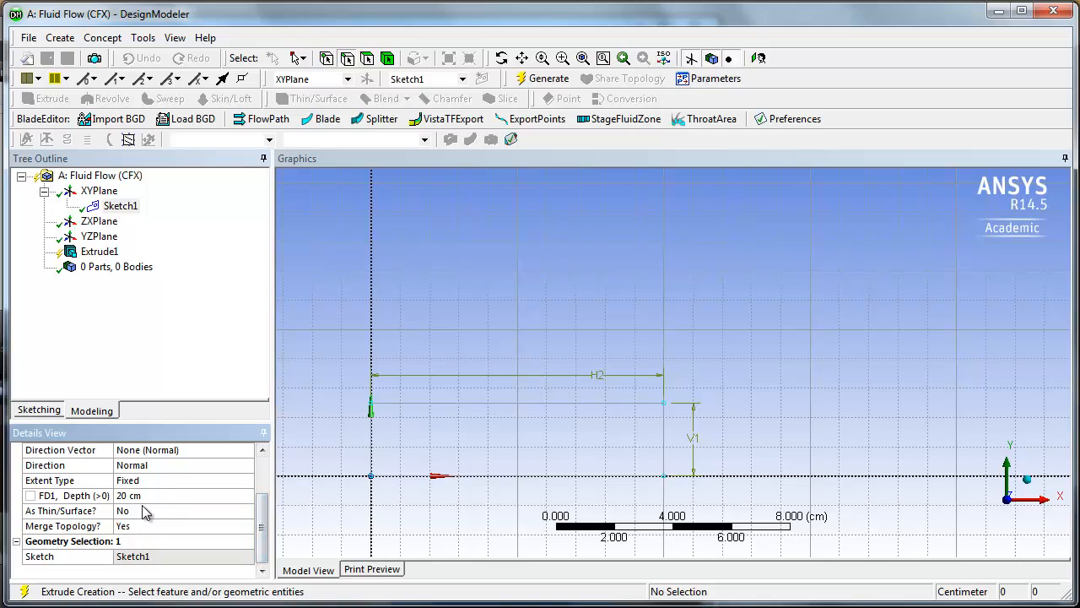
left_click(148, 497)
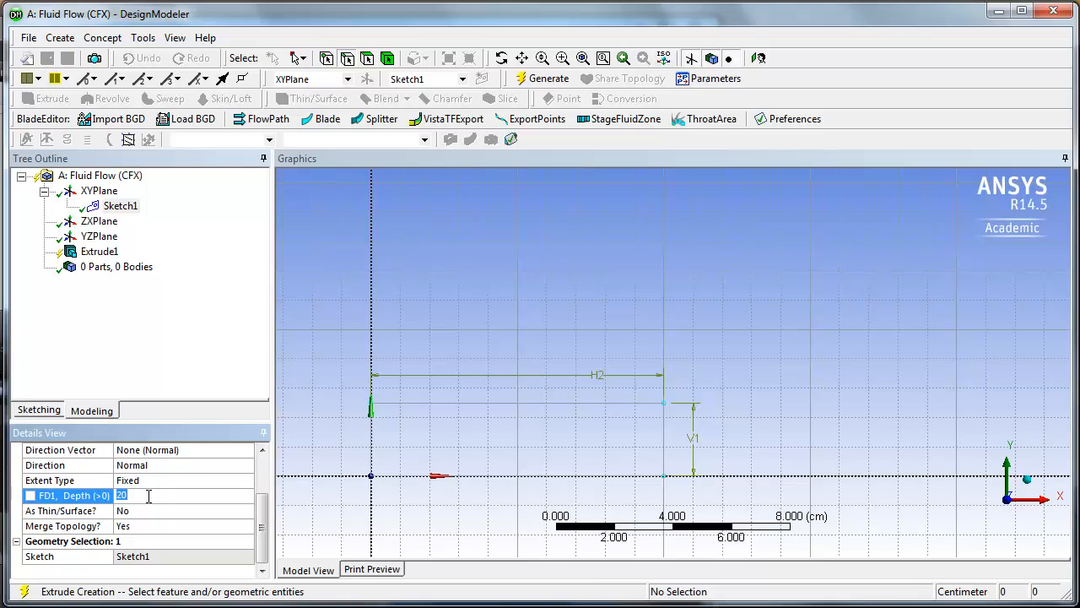
type("0.05")
key("Return")
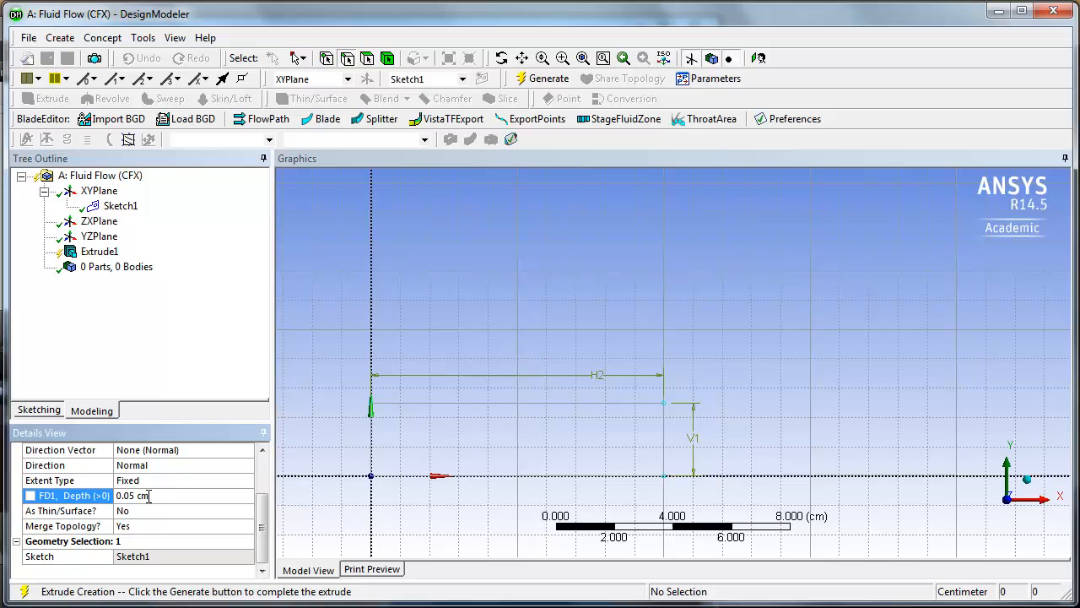
left_click(528, 78)
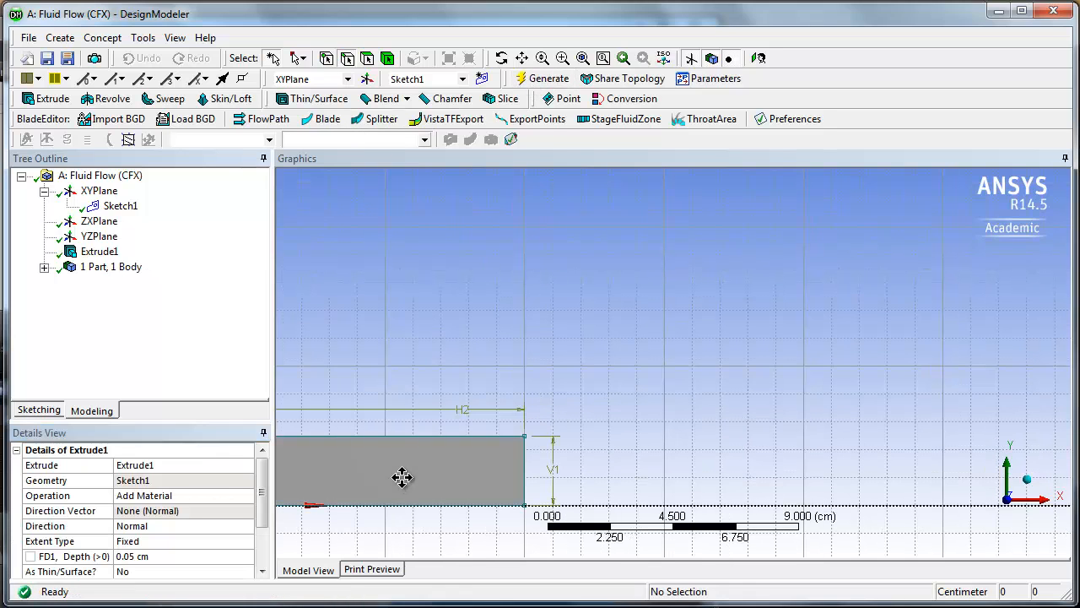
- Examine the extruded rectangular body up close, finishing face-on to the XYPlane with the whole body in view
middle_click_drag(401, 478, 534, 369, "ctrl")
middle_click_drag(537, 419, 660, 357, "shift")
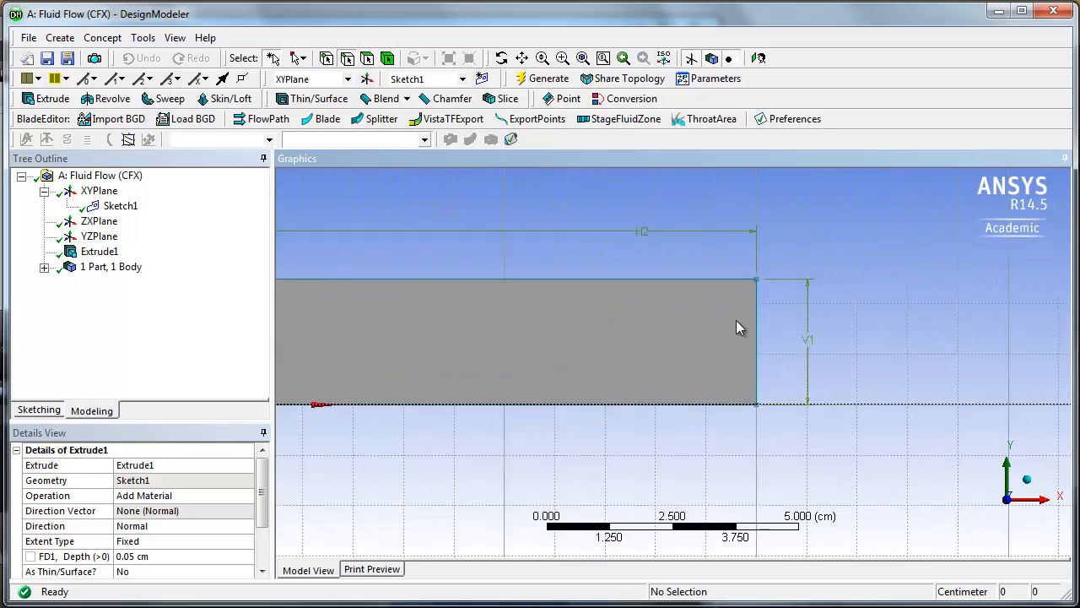
mouse_move(736, 320)
middle_mouse_down()
mouse_move(639, 374)
mouse_move(739, 335)
middle_mouse_up()
scroll(671, 365, "up", 5)
scroll(670, 372, "down", 3)
left_click(1002, 508)
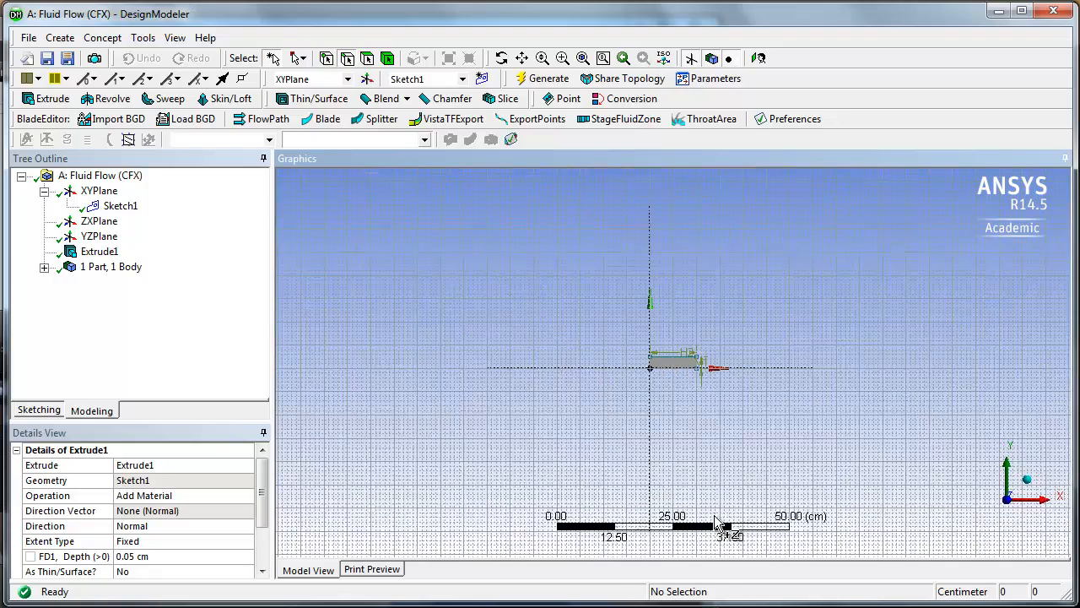
scroll(797, 422, "up", 7)
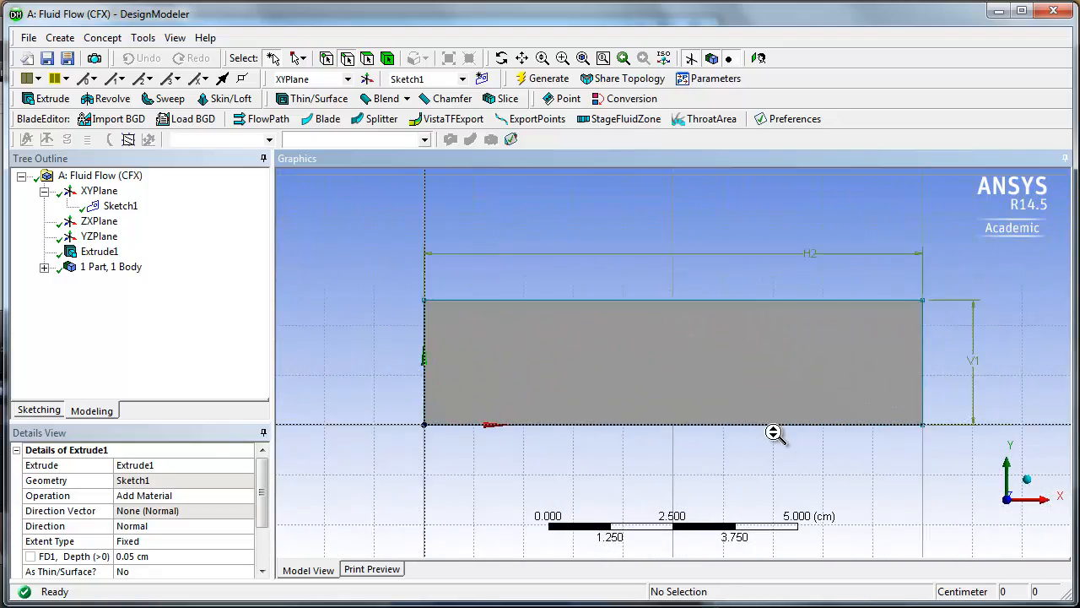
- Create a second sketch on the XYPlane
scroll(774, 432, "up", 1)
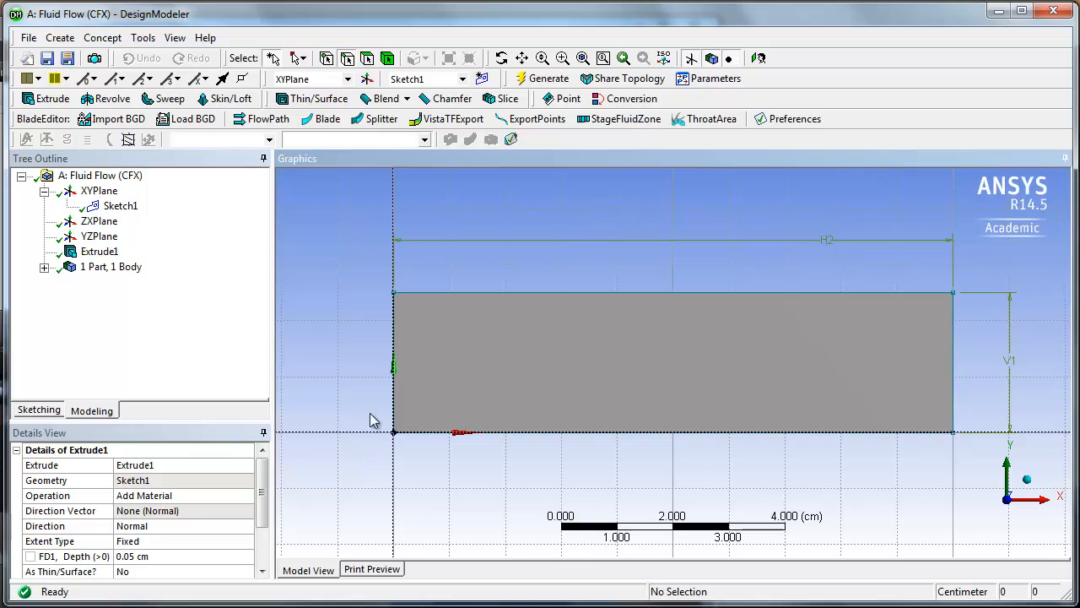
left_click(91, 196)
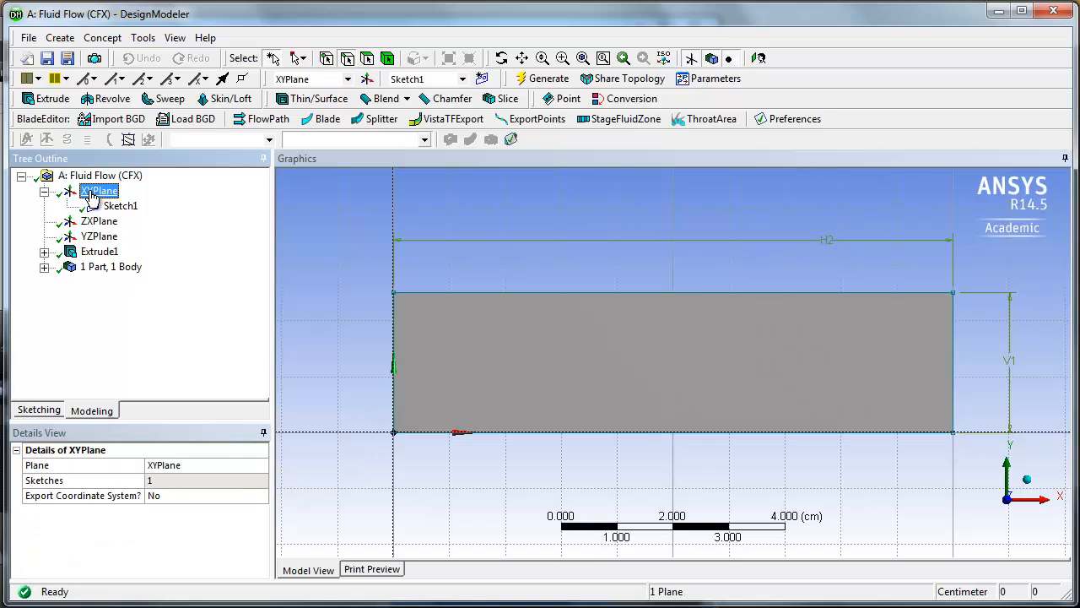
right_click(91, 196)
left_click(122, 201)
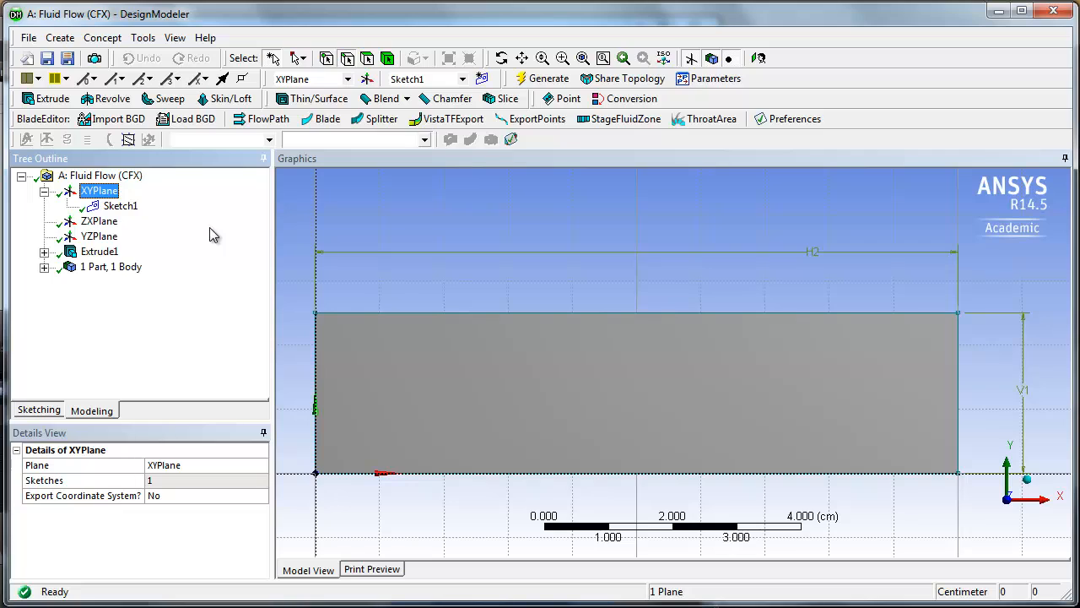
left_click(482, 78)
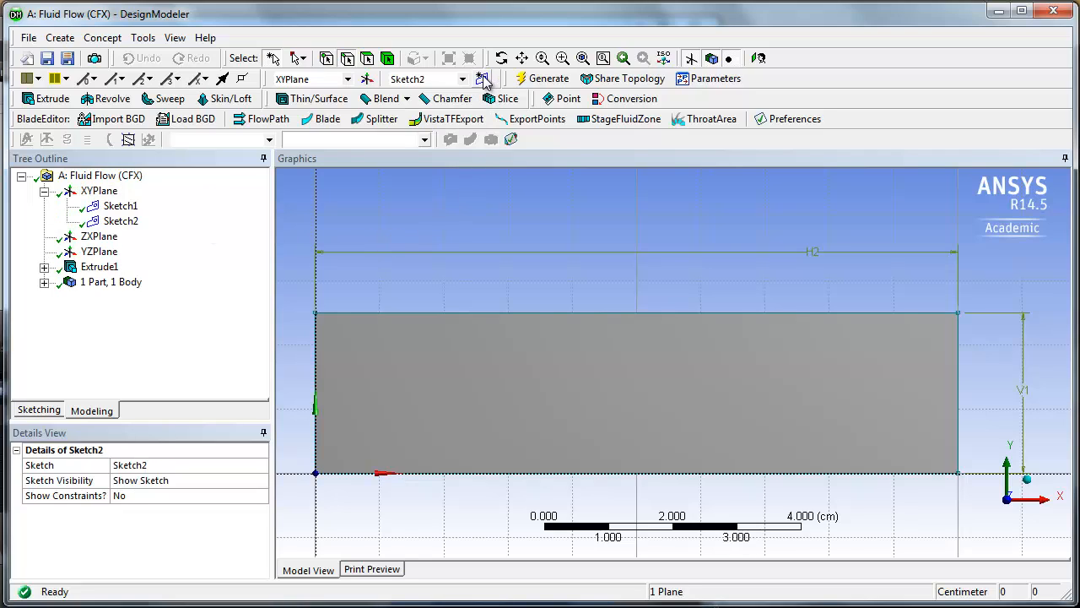
- Sketch a circle about 2 cm in diameter, centred on the rectangle's lower edge 2 cm along X from the origin
left_click(41, 411)
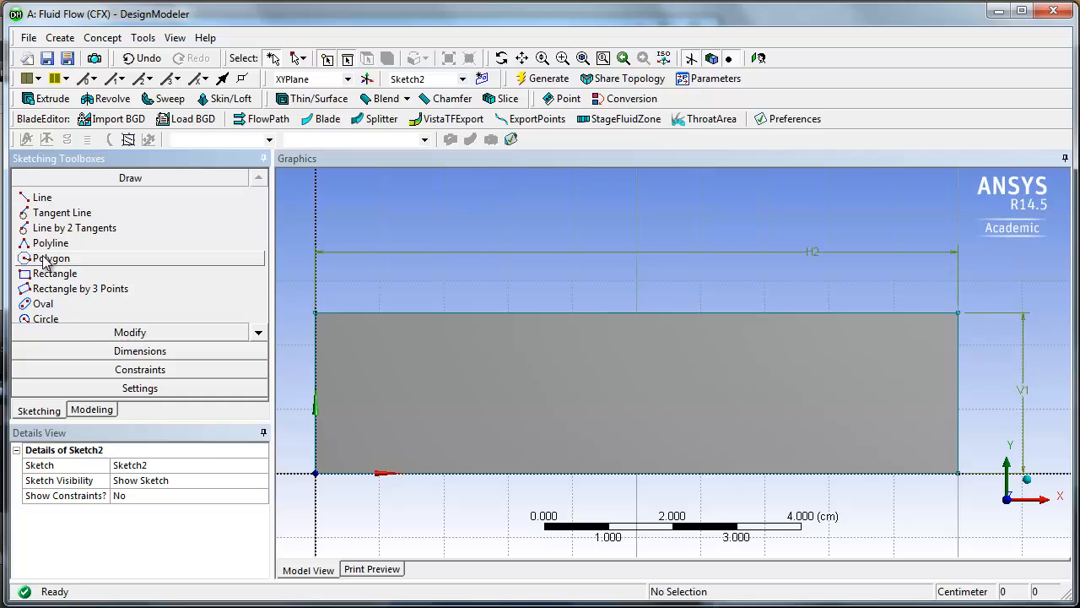
left_click(47, 319)
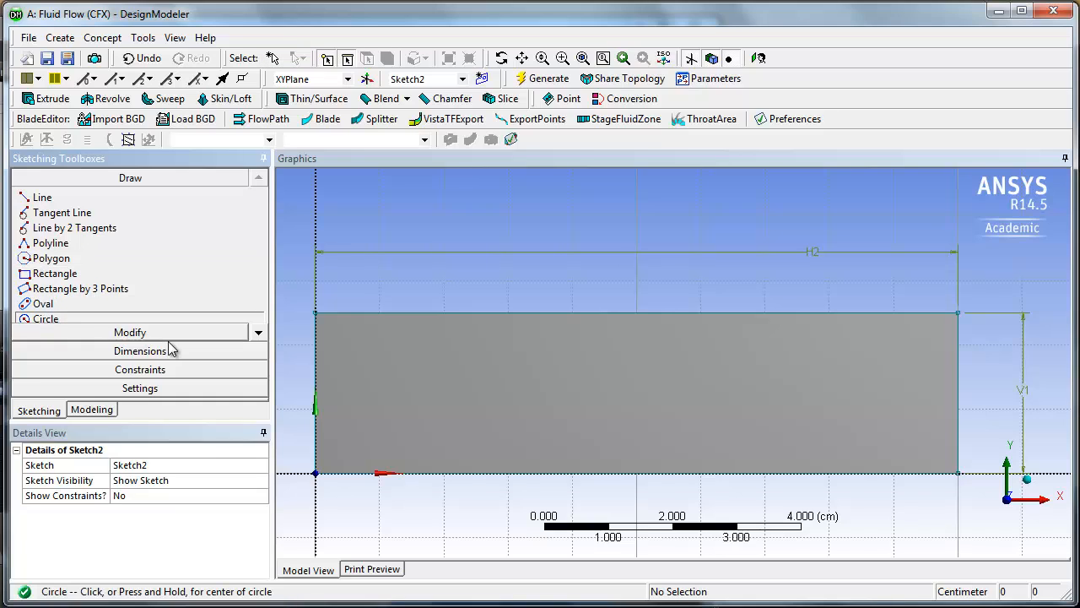
left_click(446, 471)
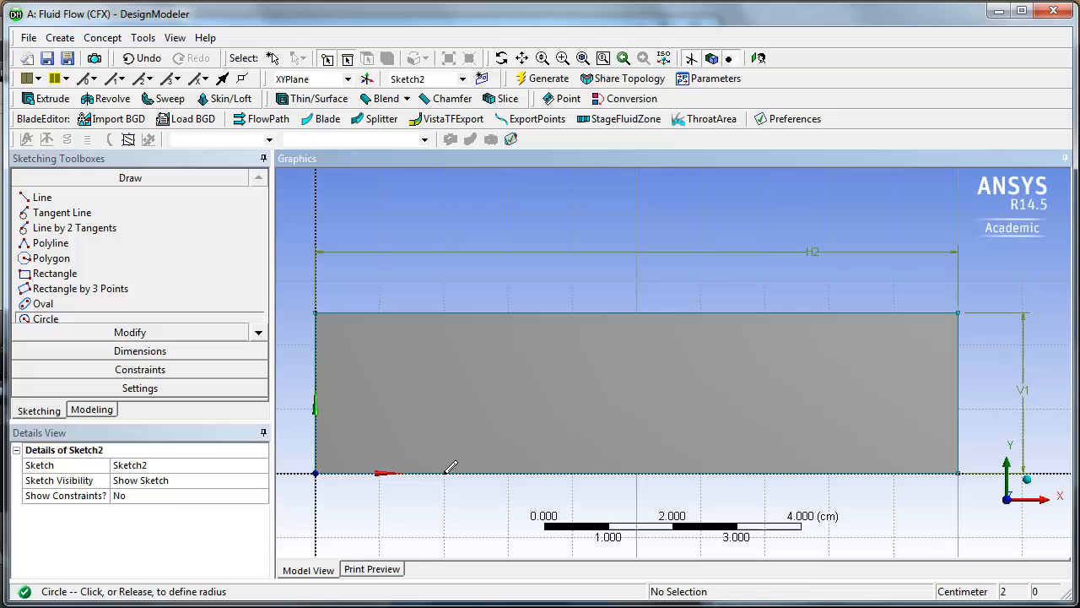
left_click(482, 502)
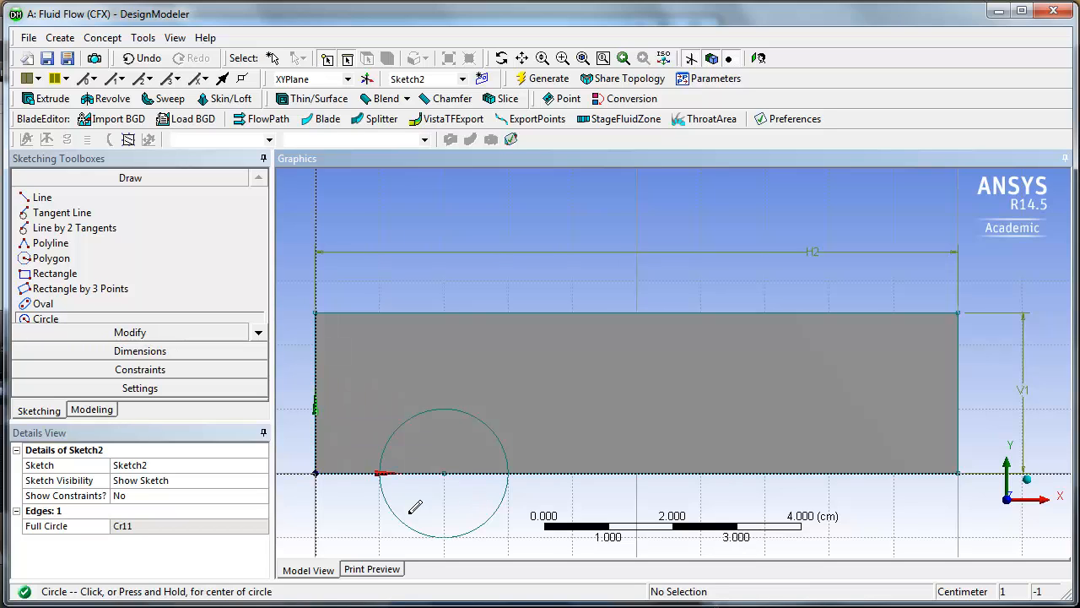
- Dimension the circle's diameter and set it to 1 cm
left_click(122, 351)
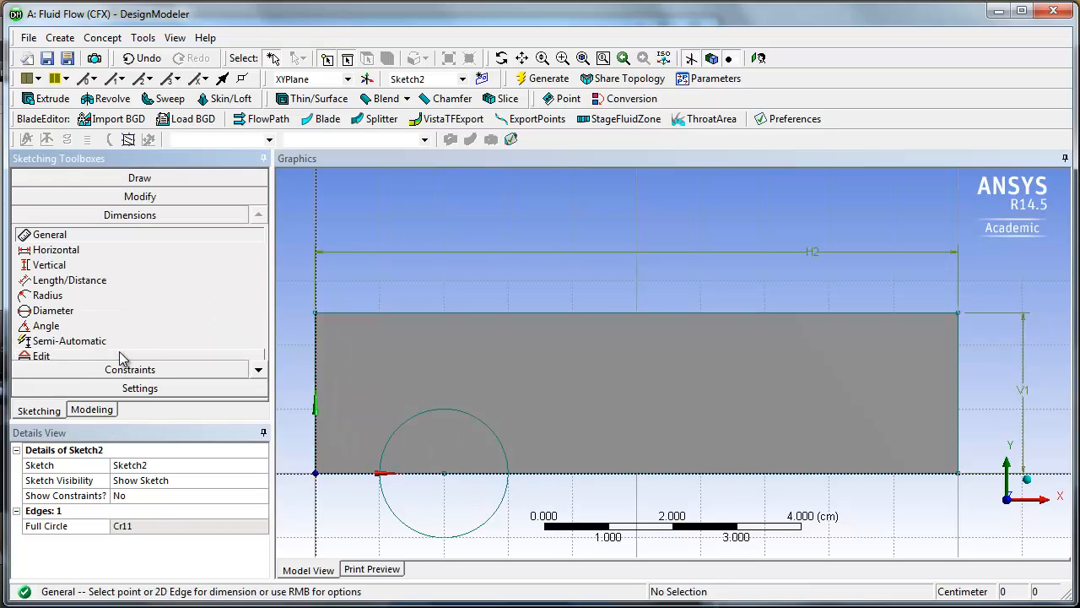
left_click(500, 505)
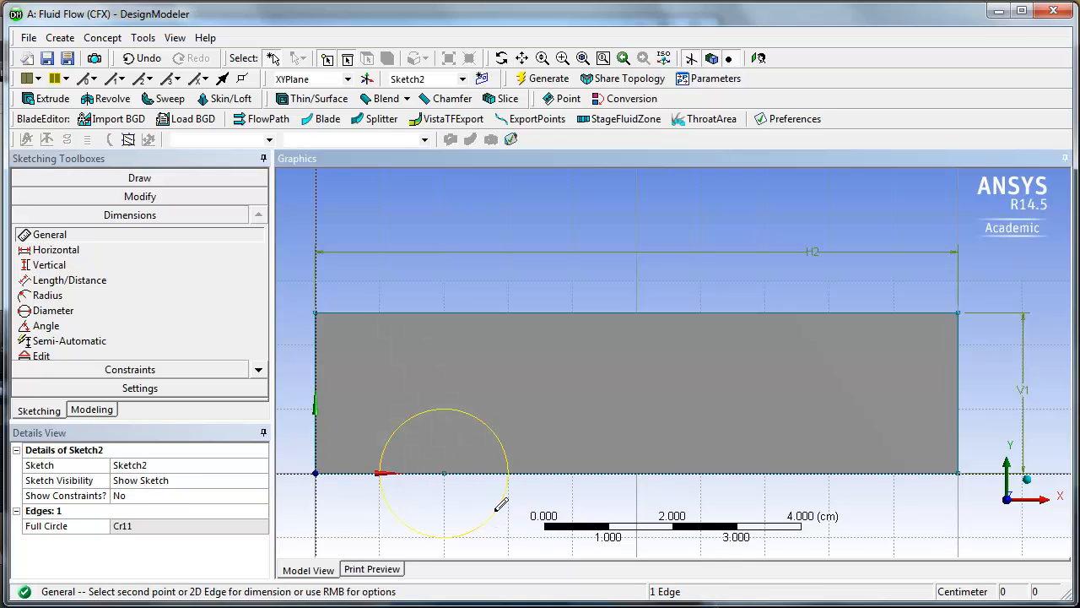
left_click(544, 504)
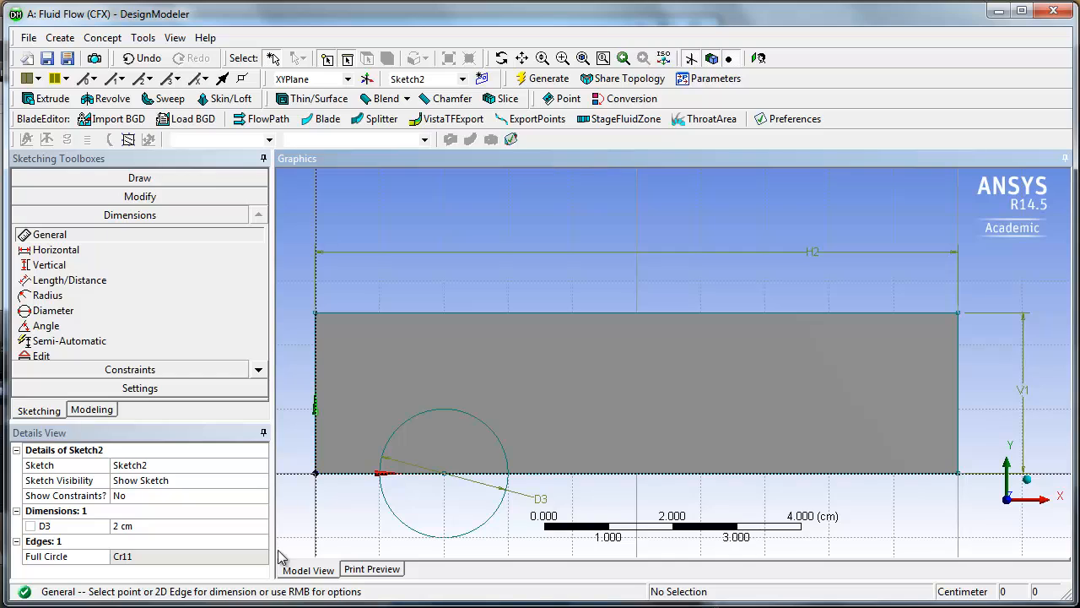
left_click(133, 526)
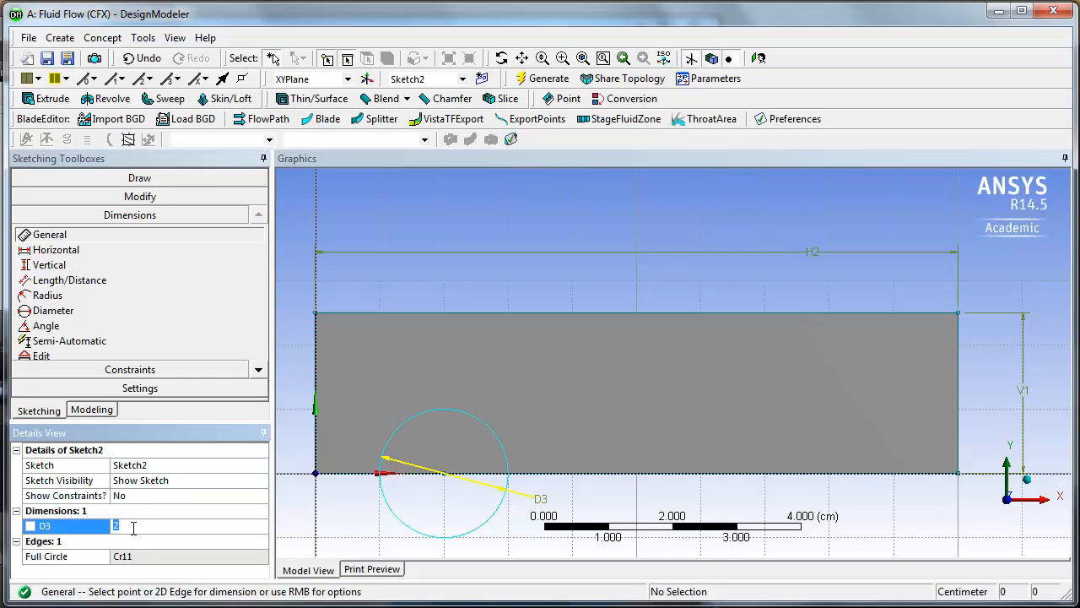
type("1")
key("Return")
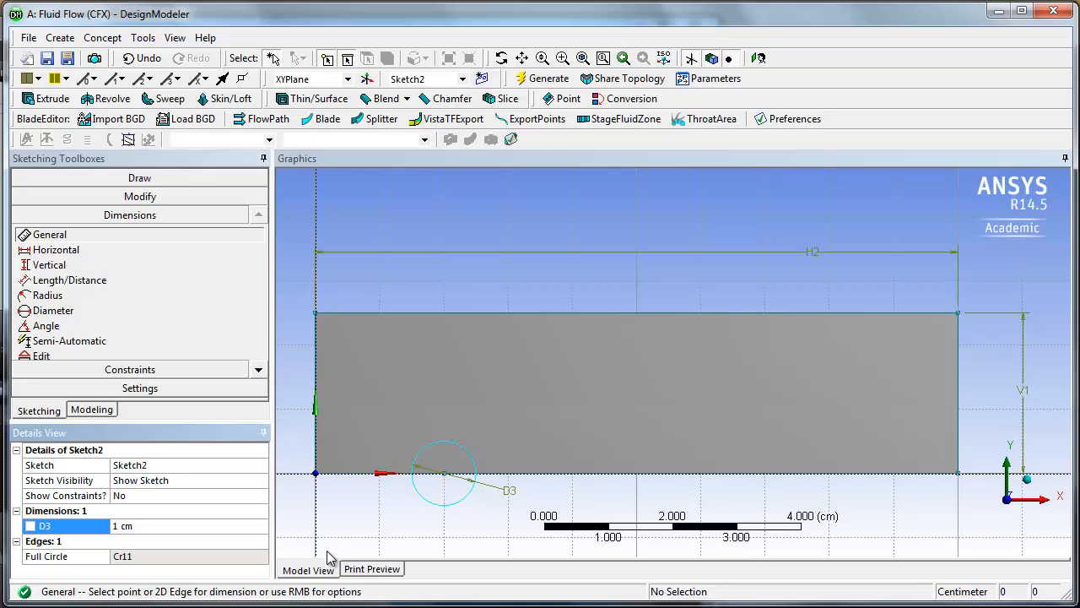
- Extrude Sketch2 as Cut Material with a fixed 0.05 cm depth and generate the semicircular cutout in the body
left_click(93, 410)
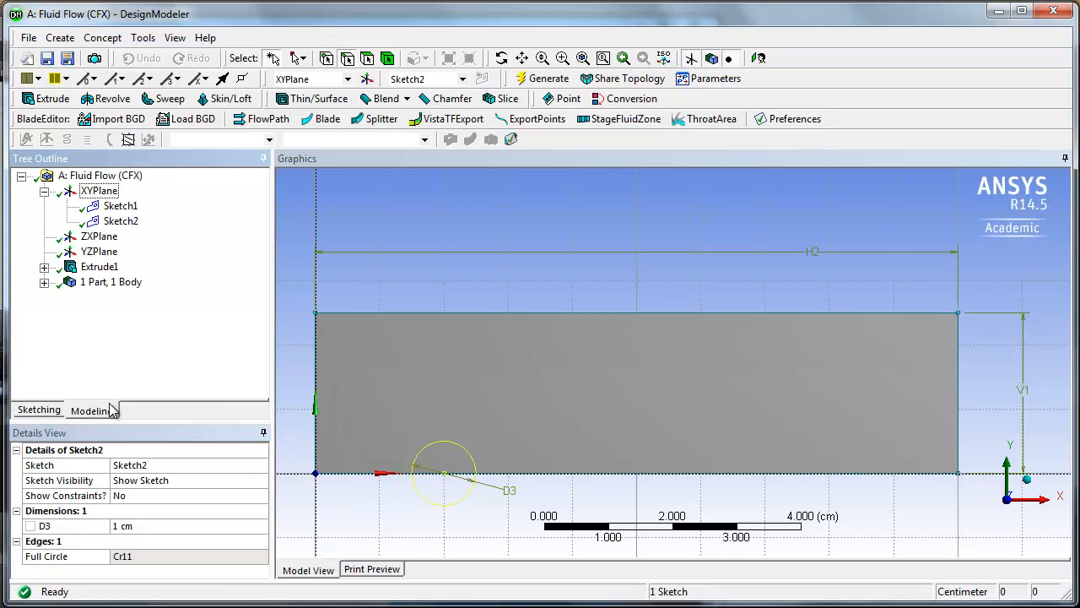
left_click(47, 99)
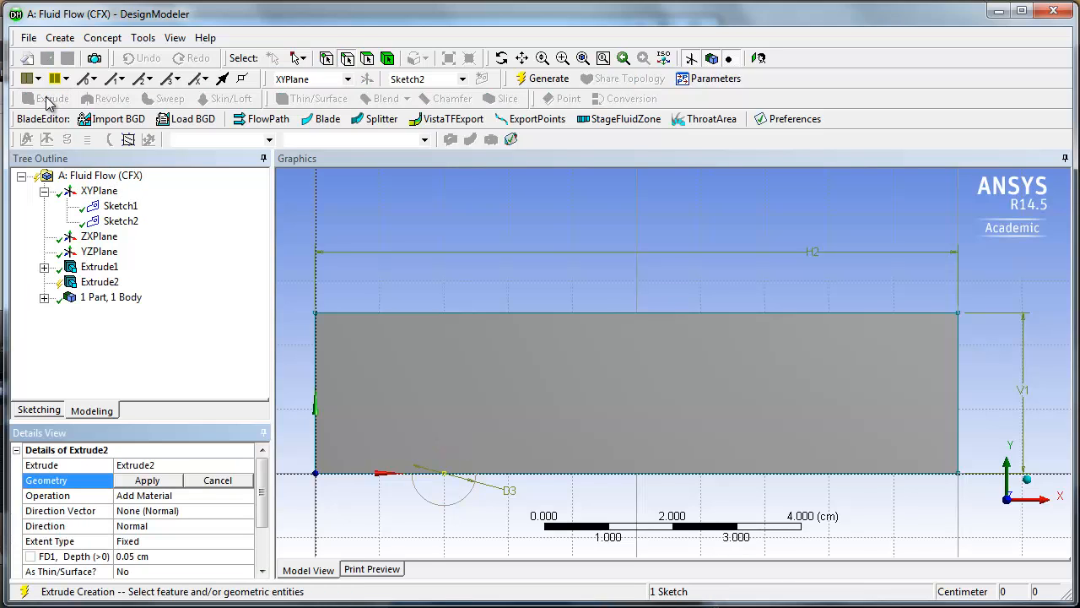
left_click(120, 221)
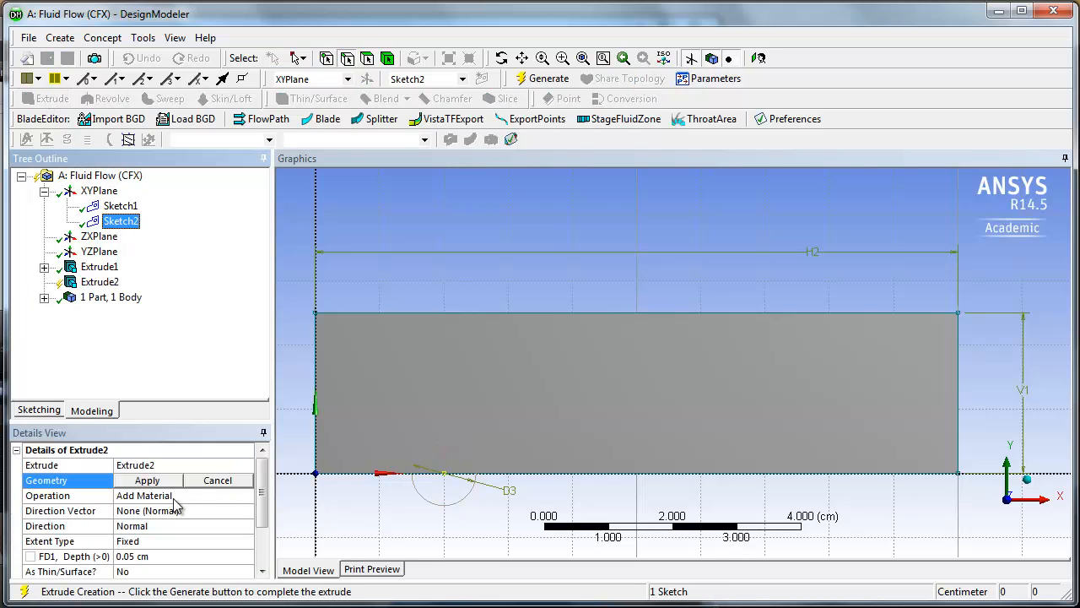
left_click(147, 480)
scroll(262, 507, "down", 1)
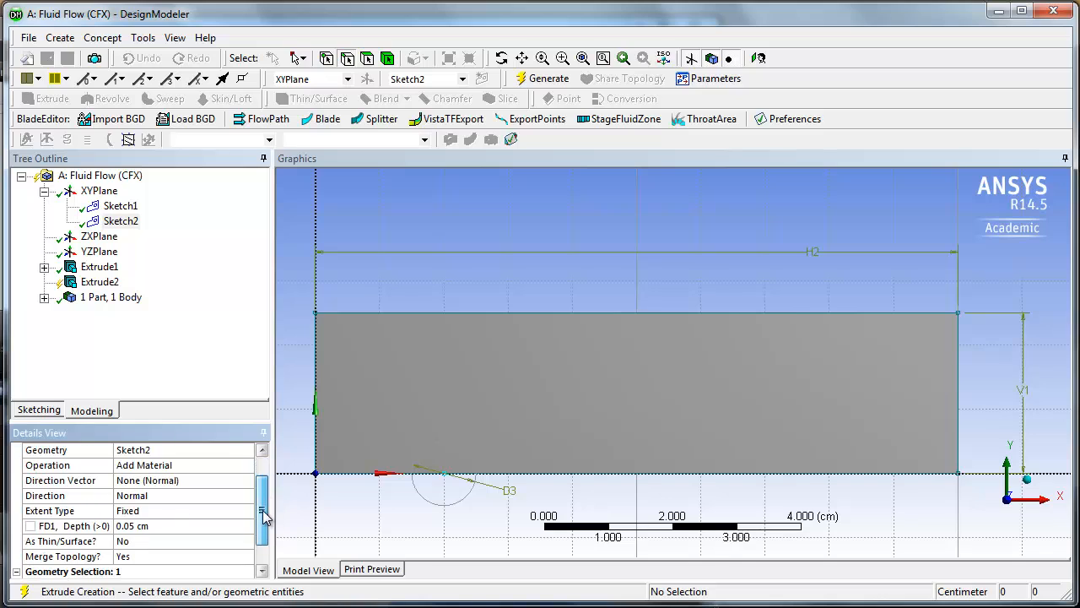
left_click(251, 486)
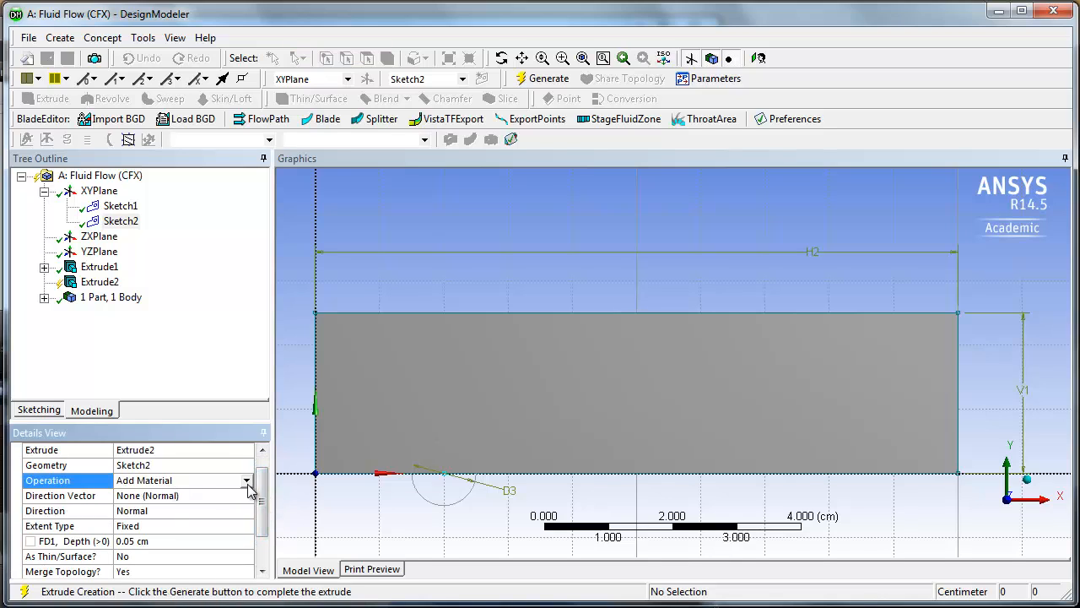
left_click(246, 482)
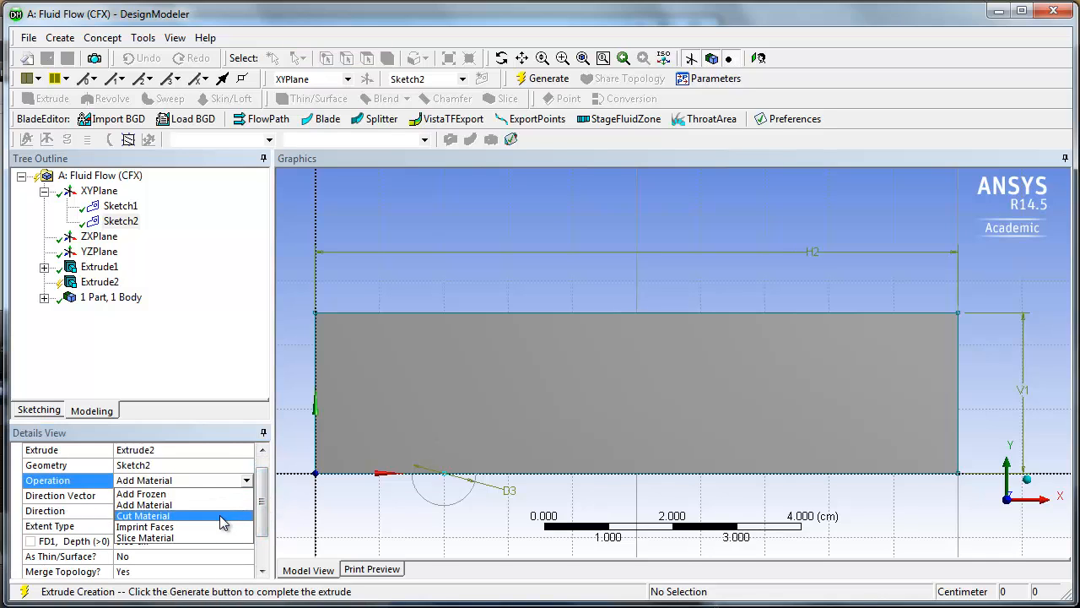
left_click(227, 516)
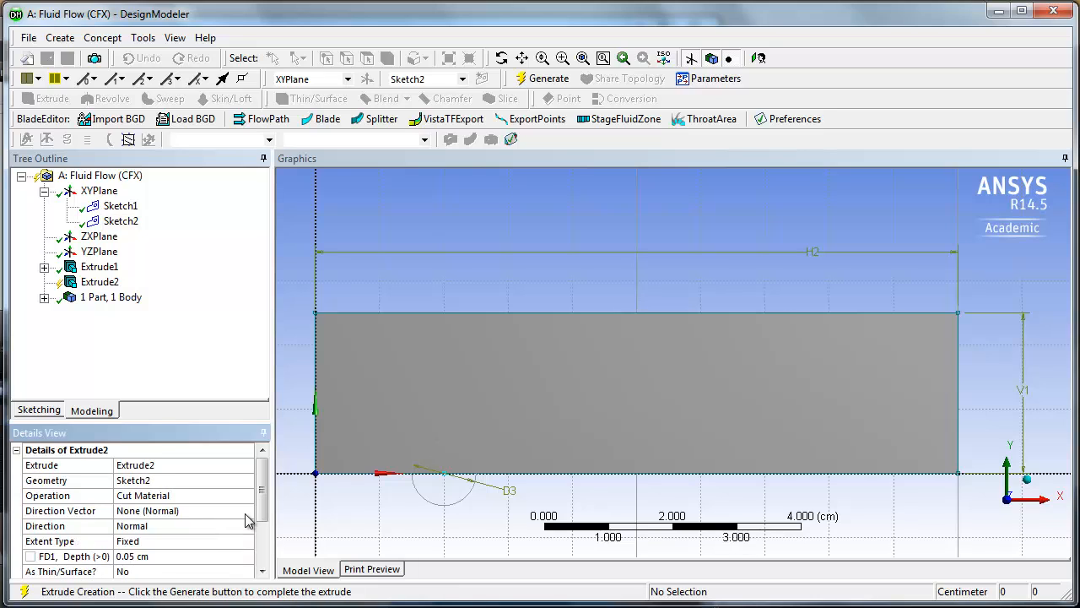
scroll(263, 507, "down", 1)
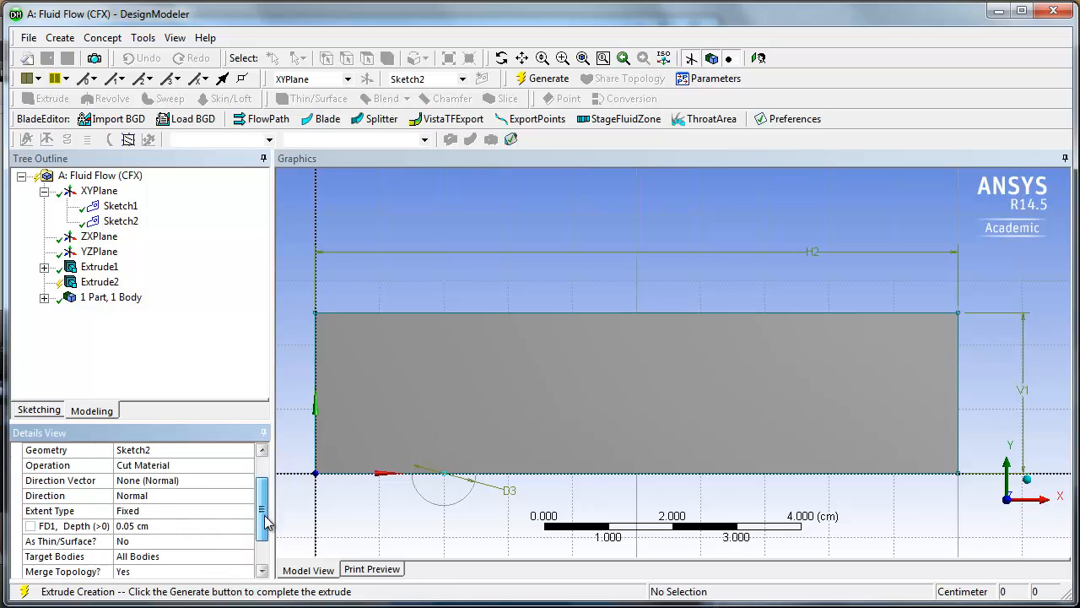
left_click(545, 80)
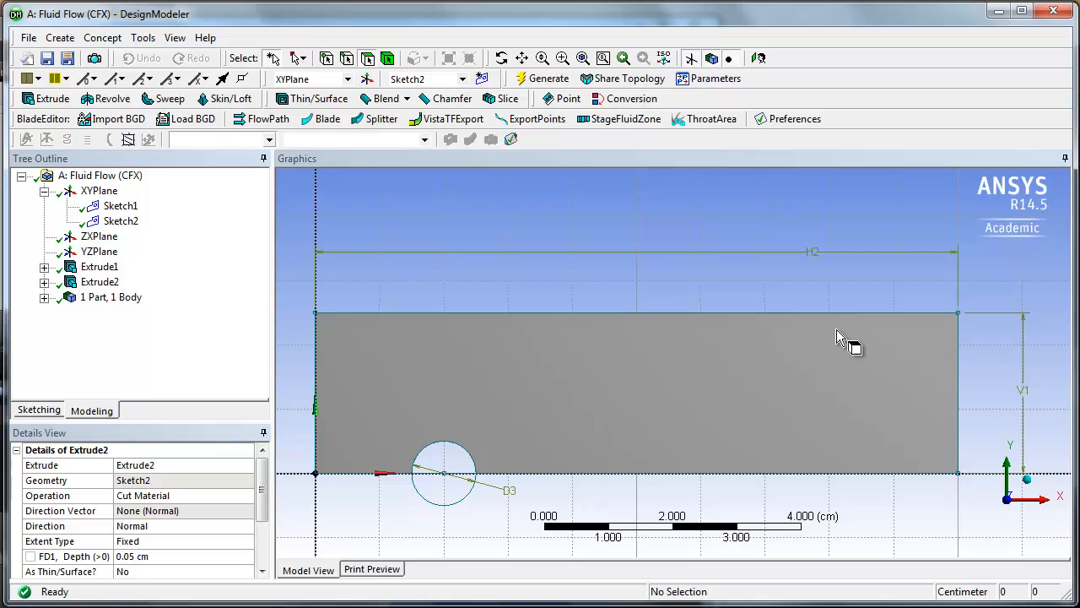
- Create a named selection called Inlet from the body's thin end face at the origin side and generate it
scroll(625, 388, "down", 2)
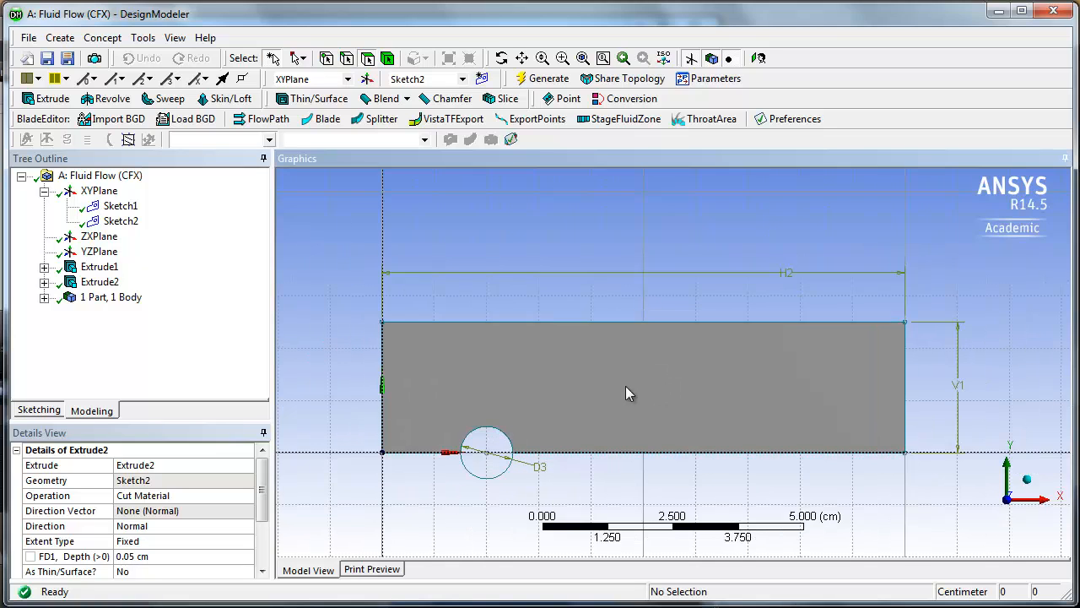
scroll(649, 362, "up", 2)
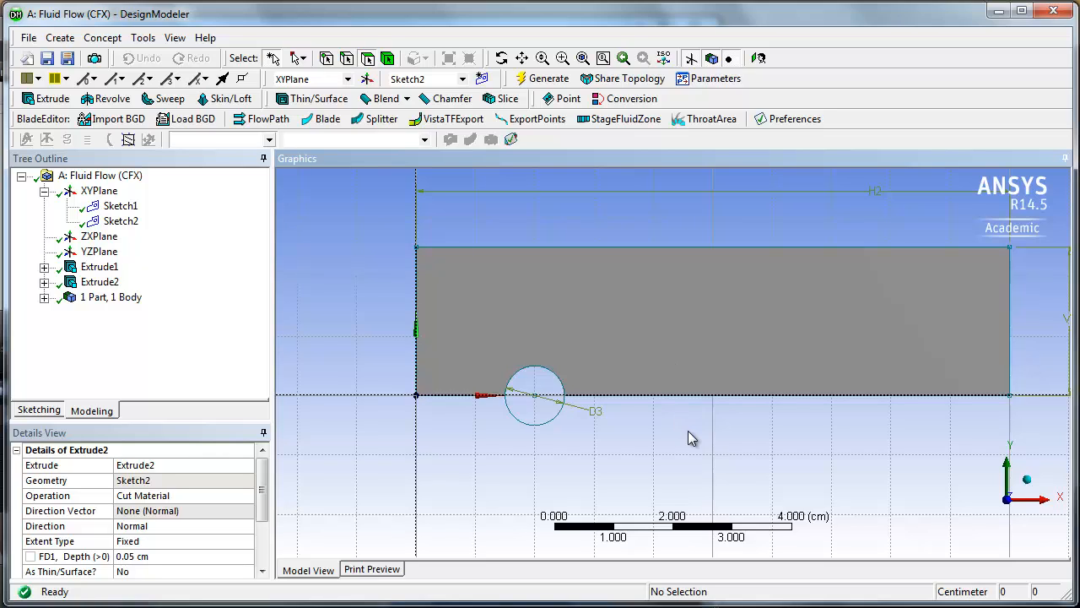
mouse_move(426, 433)
middle_mouse_down()
mouse_move(403, 429)
mouse_move(512, 436)
mouse_move(460, 446)
mouse_move(494, 429)
mouse_move(622, 437)
middle_mouse_up()
scroll(622, 437, "up", 5)
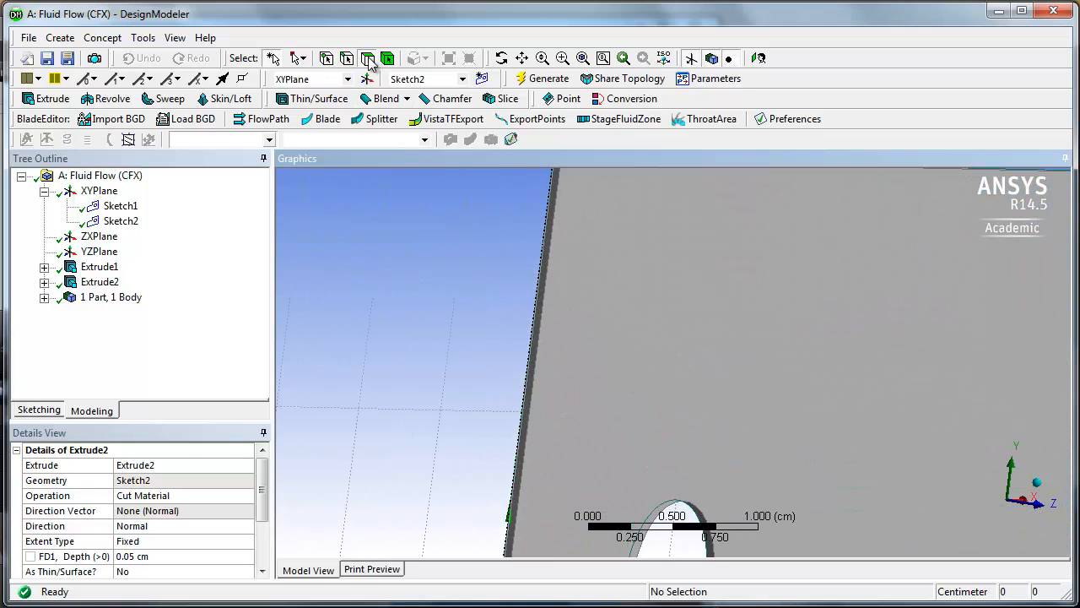
left_click(553, 199)
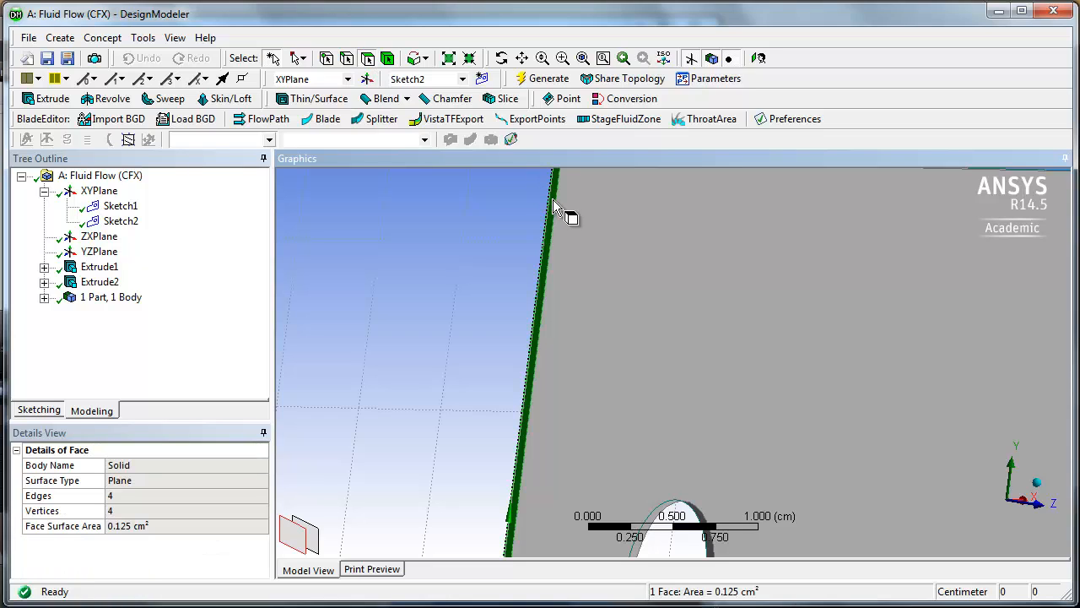
right_click(508, 365)
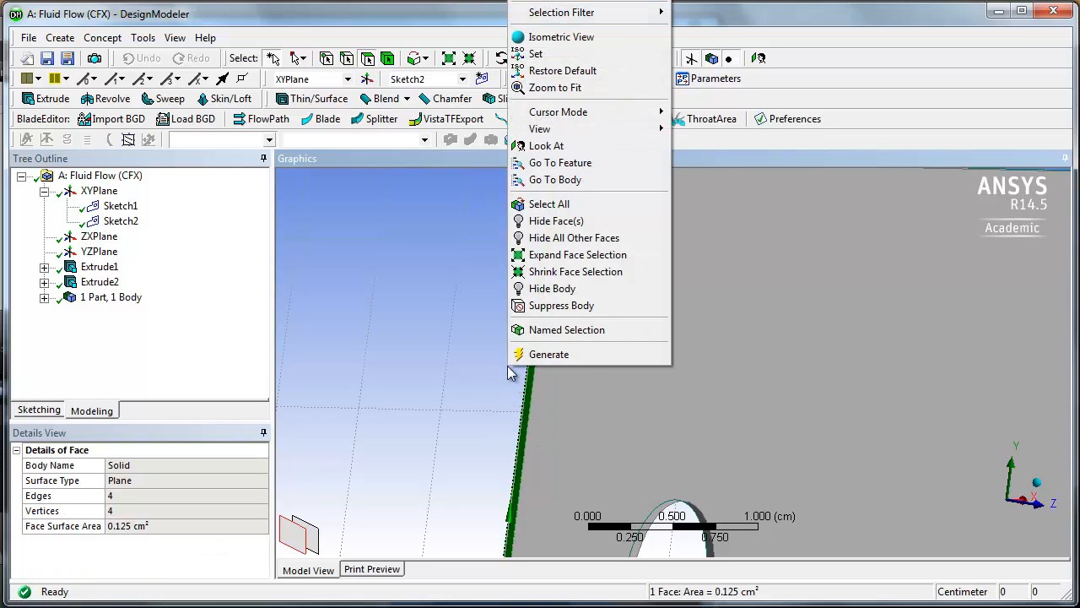
left_click(552, 336)
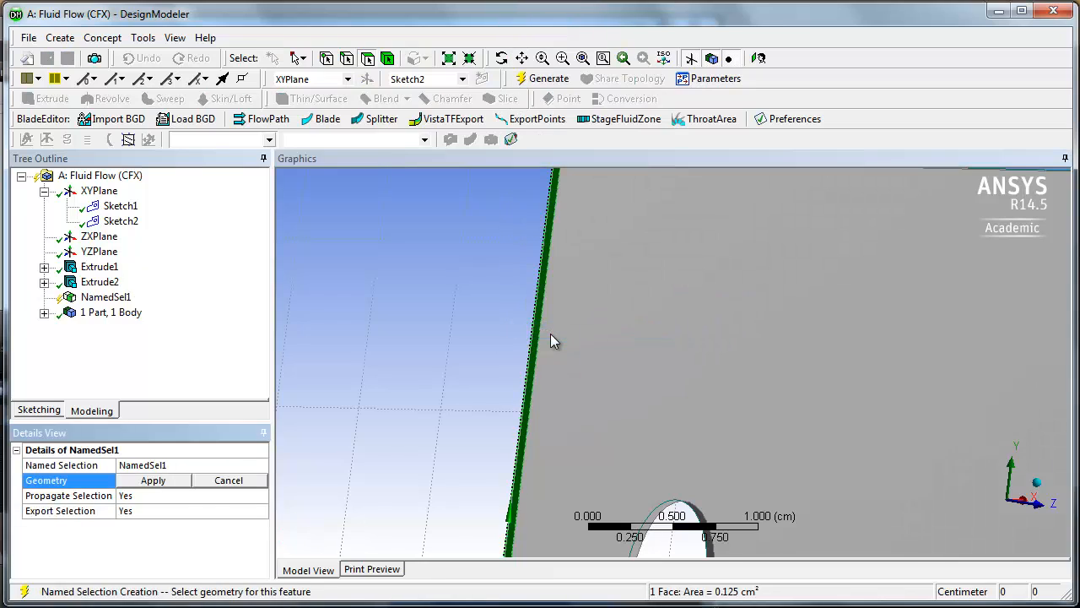
left_click(154, 465)
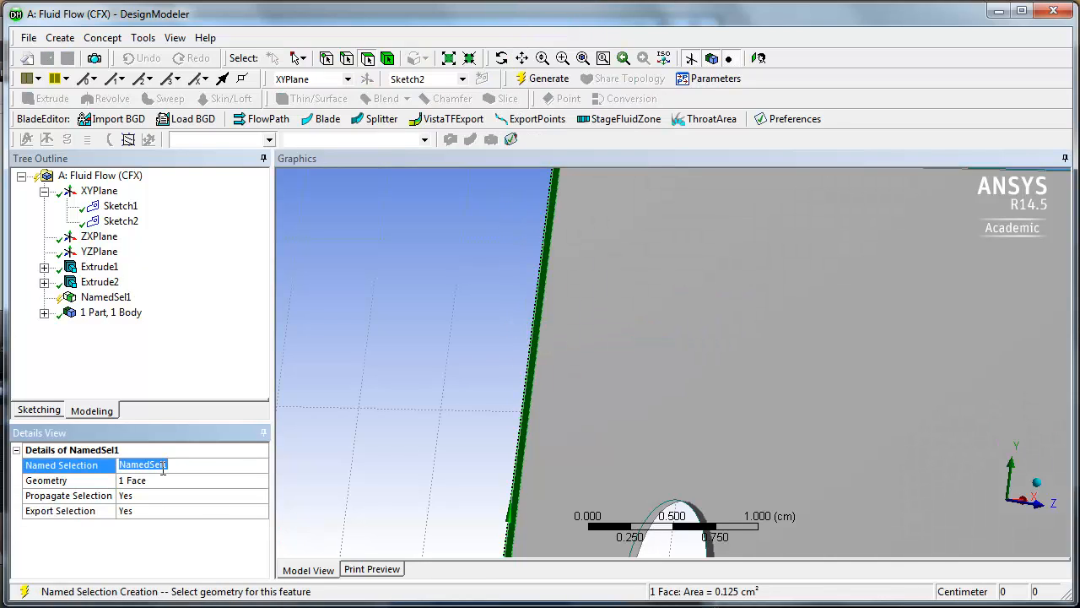
type("Inlet")
key("Return")
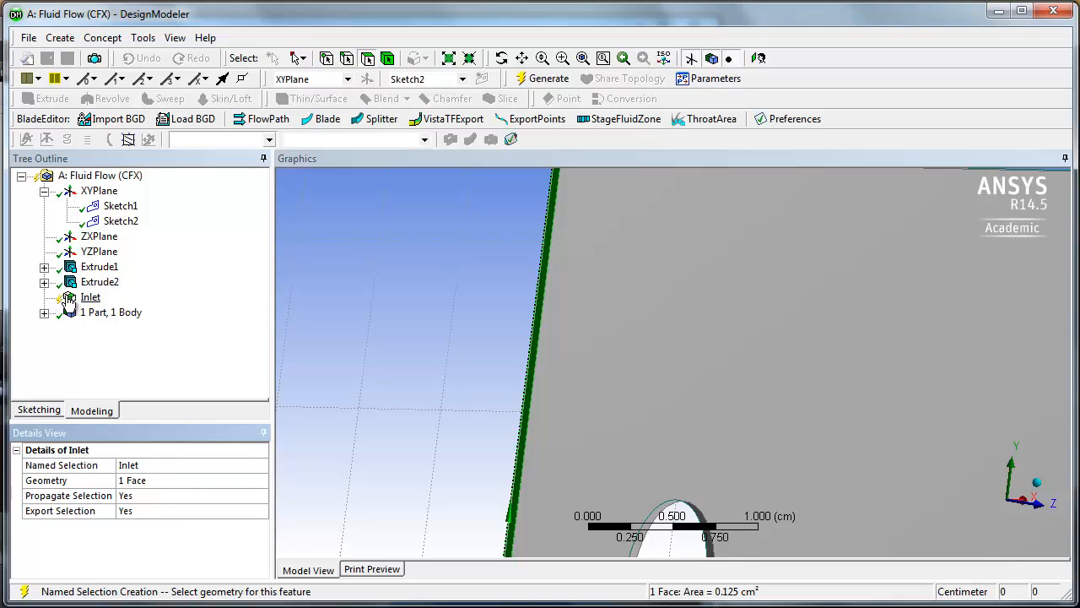
left_click(551, 80)
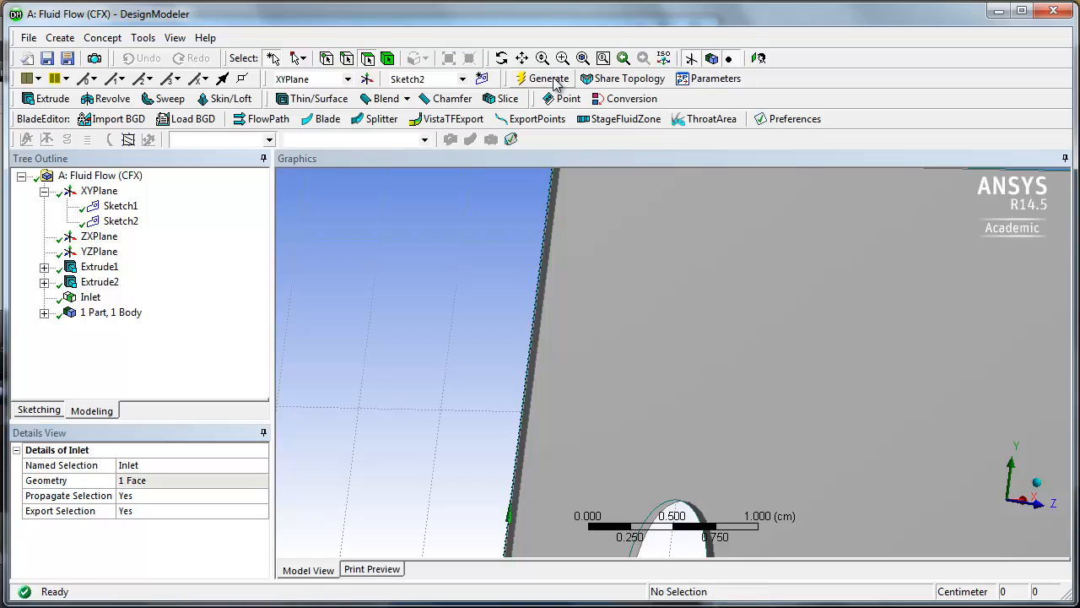
- Create a named selection called Outlet from the body's thin end face opposite the inlet and generate it
scroll(675, 321, "down", 5)
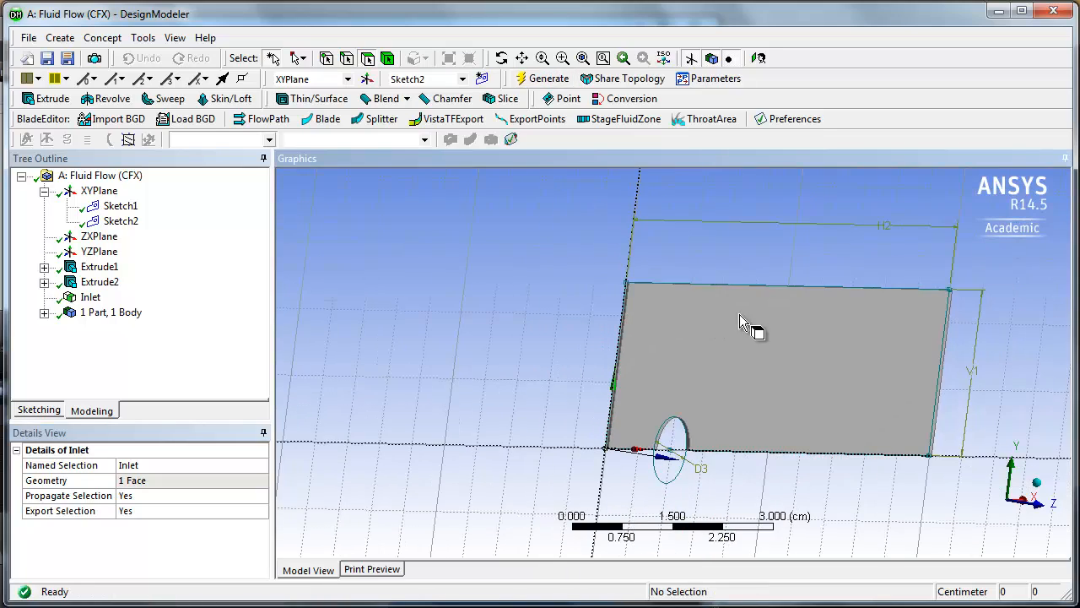
middle_click_drag(795, 342, 596, 374)
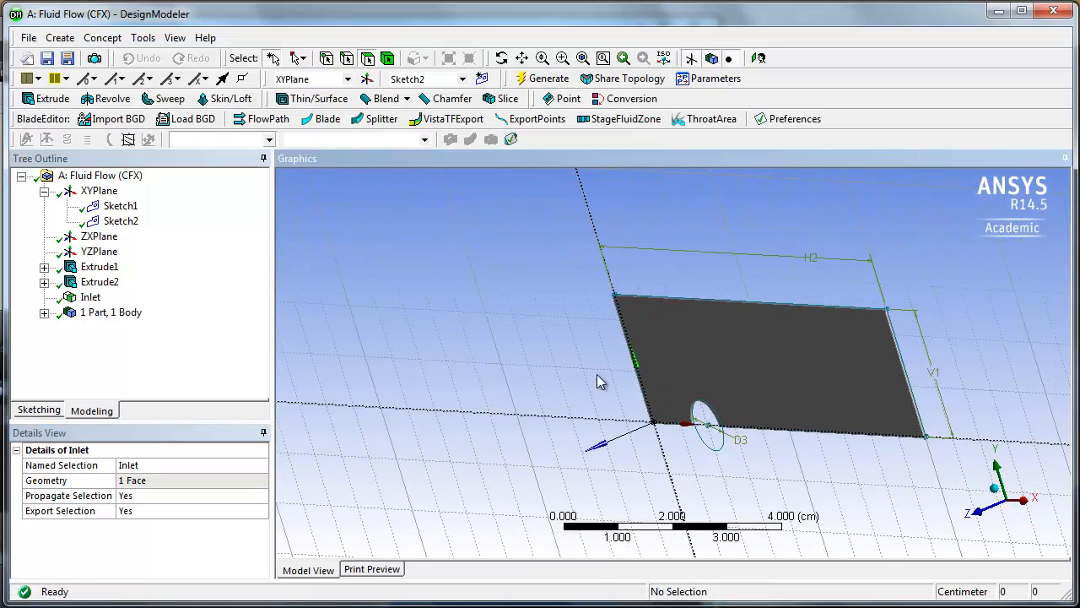
scroll(808, 356, "up", 2)
middle_click_drag(808, 355, 747, 359)
scroll(747, 360, "up", 4)
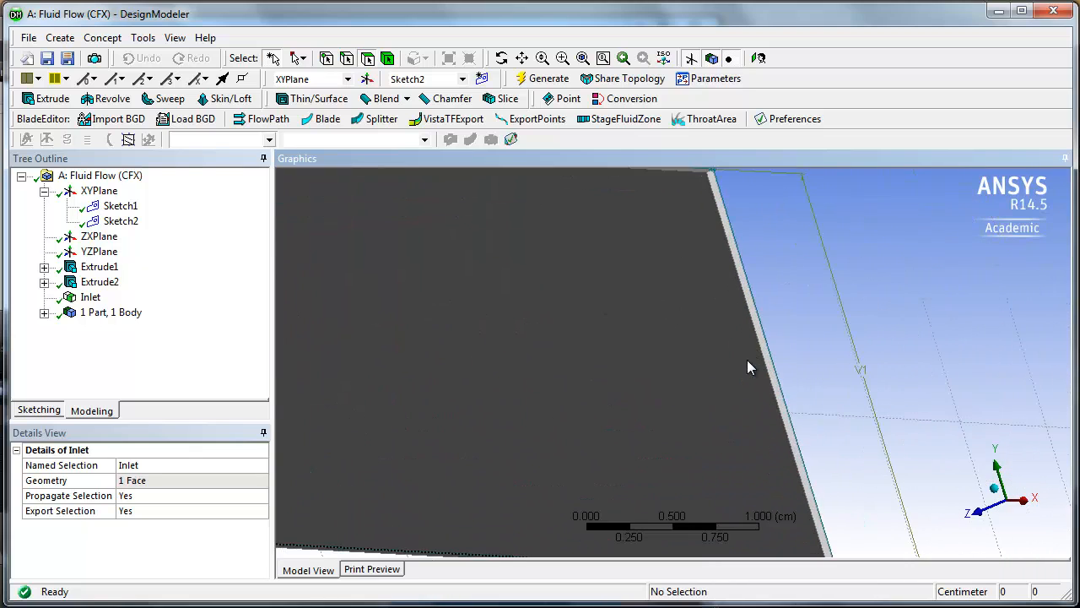
left_click(841, 332)
right_click(869, 298)
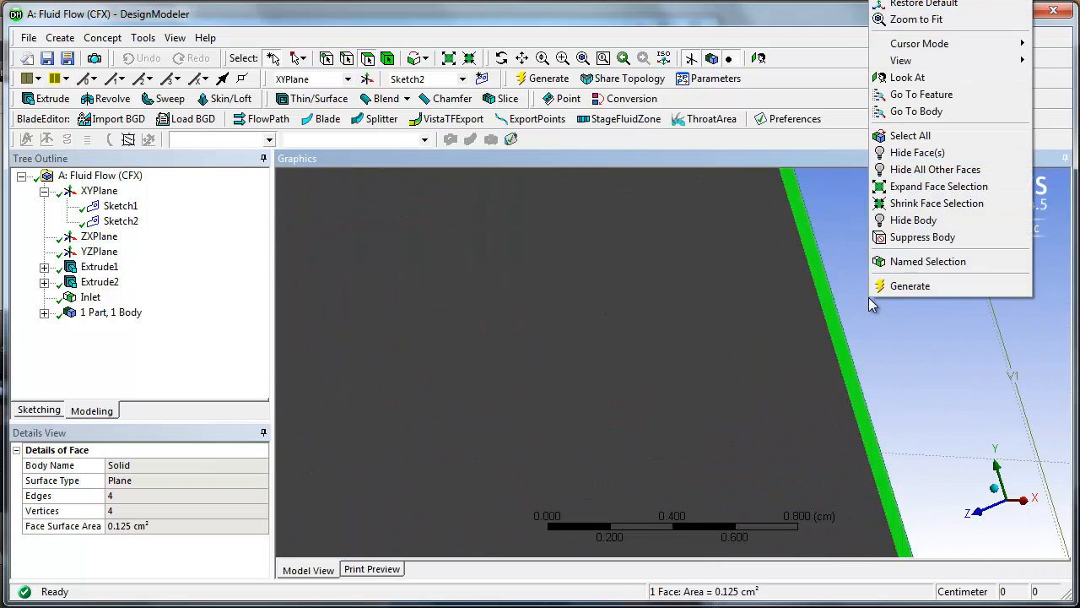
left_click(919, 261)
left_click(175, 464)
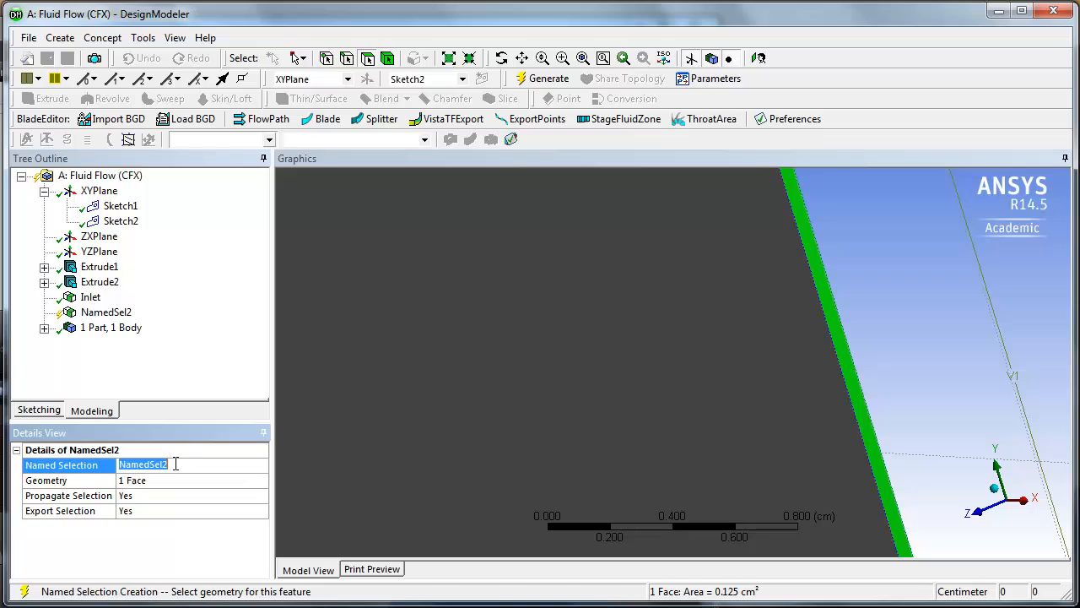
type("Outlet")
key("Return")
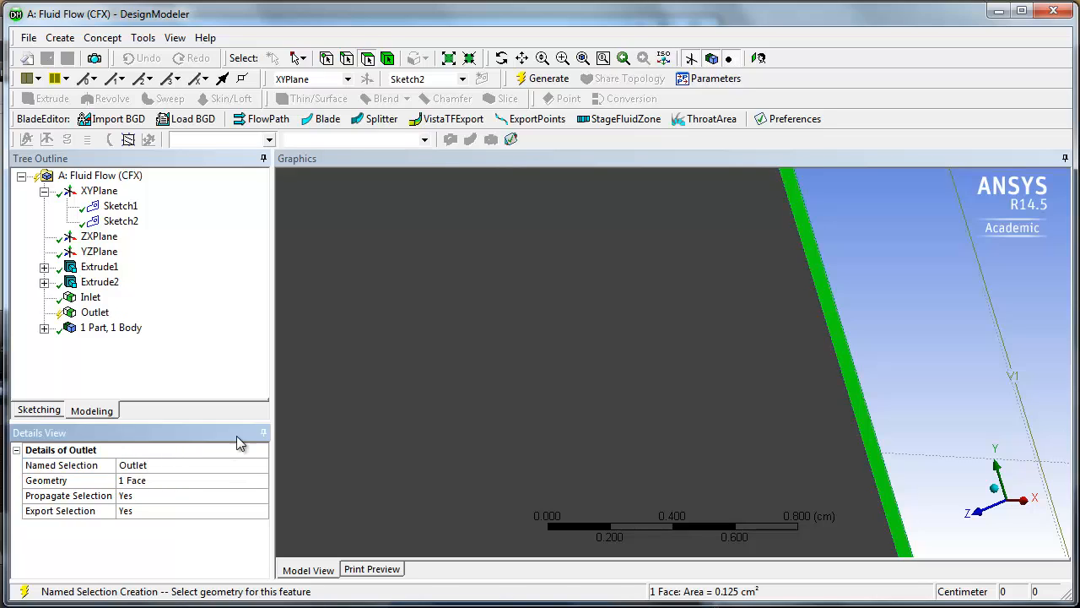
left_click(532, 78)
- Create a named selection called Top from the body's long thin upper face and generate it
middle_click_drag(625, 319, 608, 362)
scroll(625, 319, "down", 5)
scroll(659, 343, "up", 5)
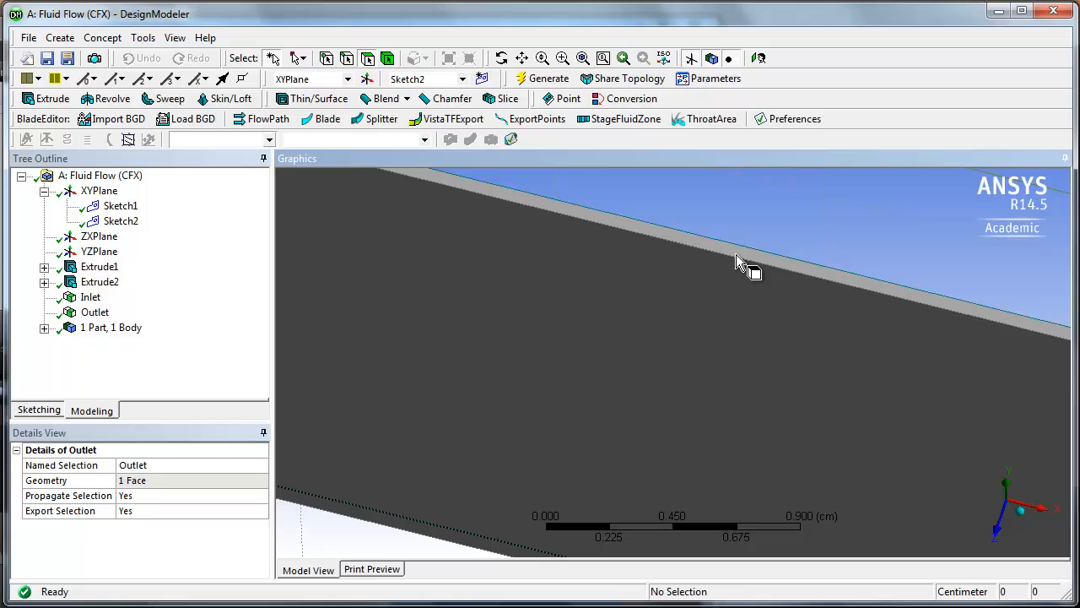
left_click(736, 254)
right_click(739, 253)
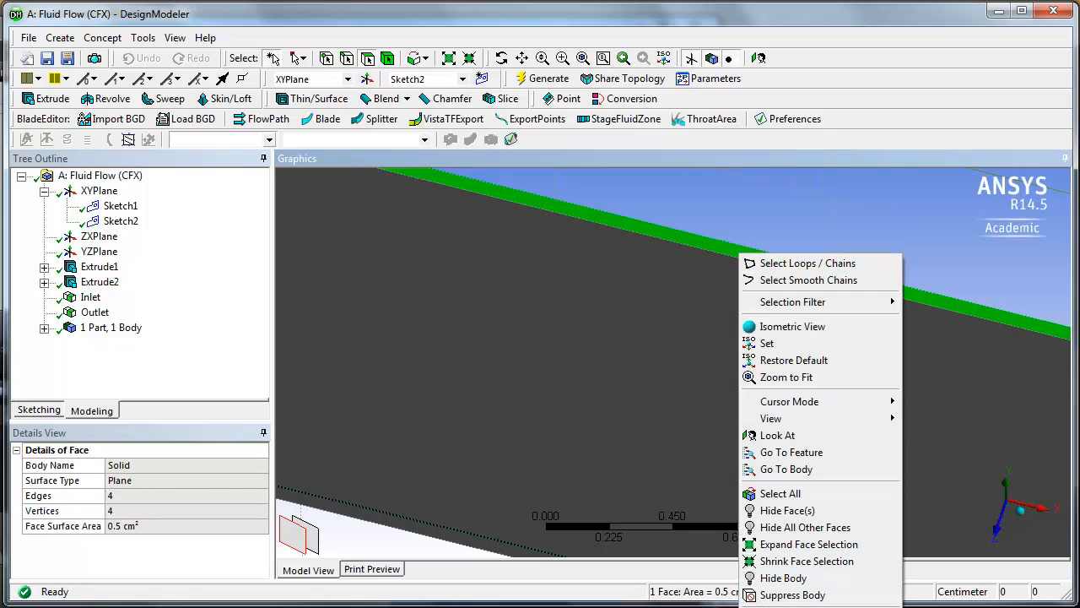
left_click(815, 607)
left_click(158, 463)
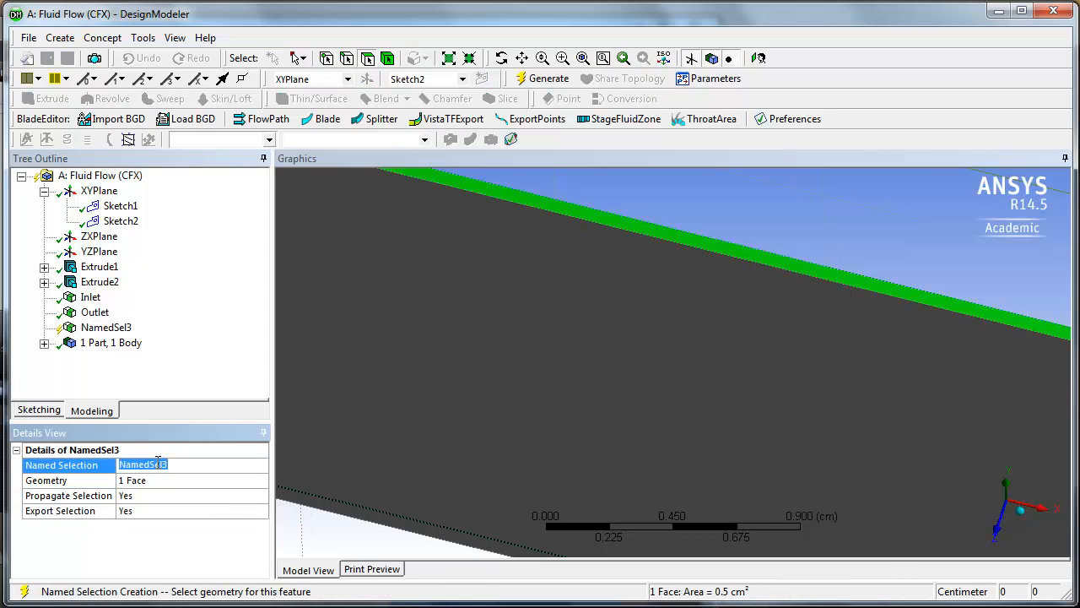
type("Top")
key("Return")
left_click(544, 78)
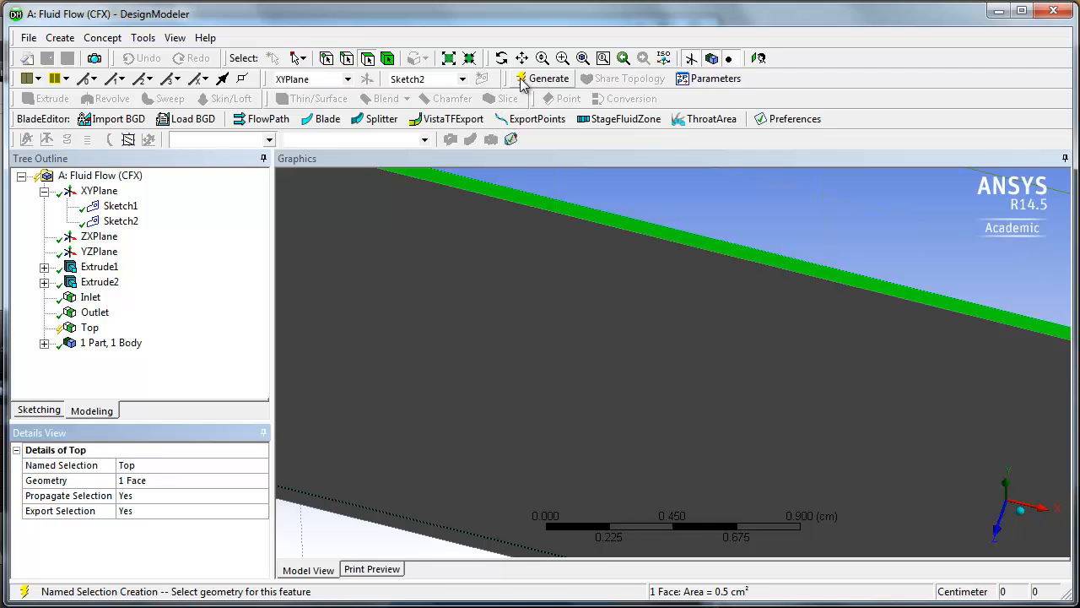
- Create a named selection called SymBottom from the two thin lower faces on either side of the semicircular cutout and generate it
scroll(589, 359, "down", 5)
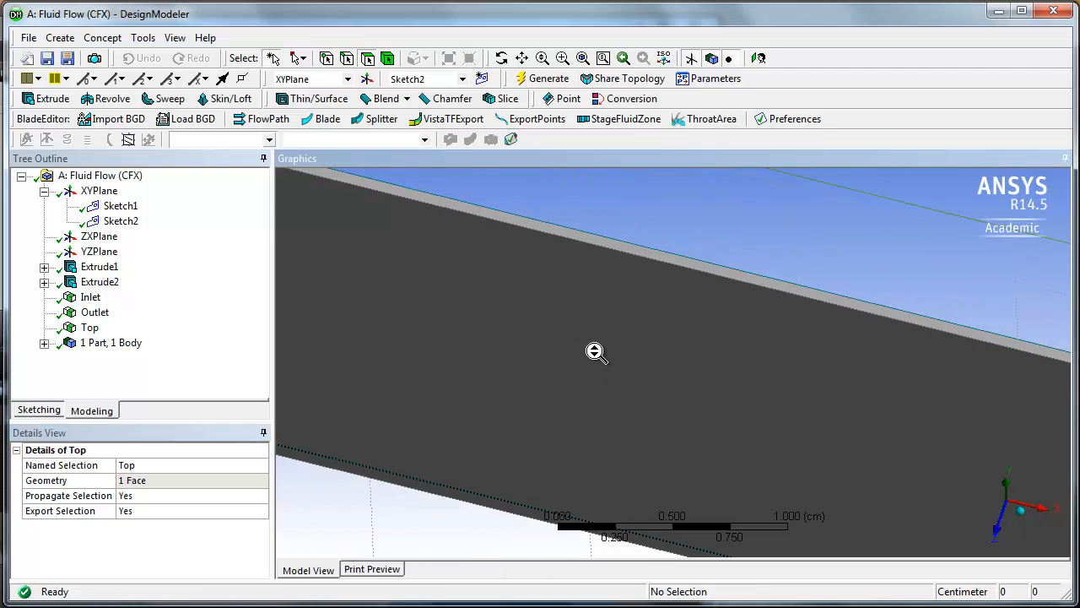
middle_click_drag(602, 373, 782, 371)
scroll(782, 371, "up", 2)
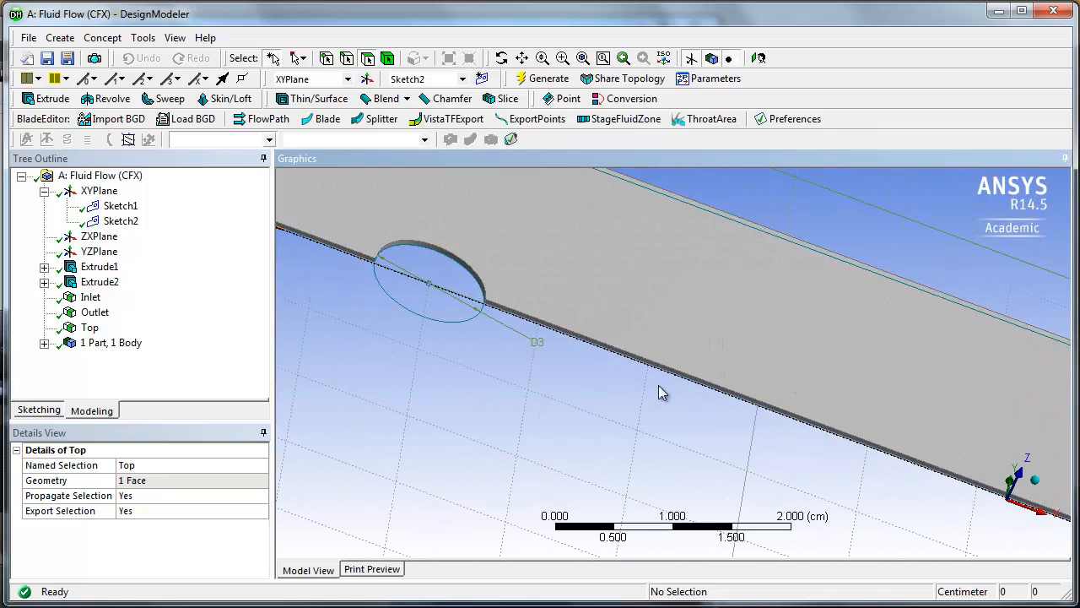
left_click(336, 248)
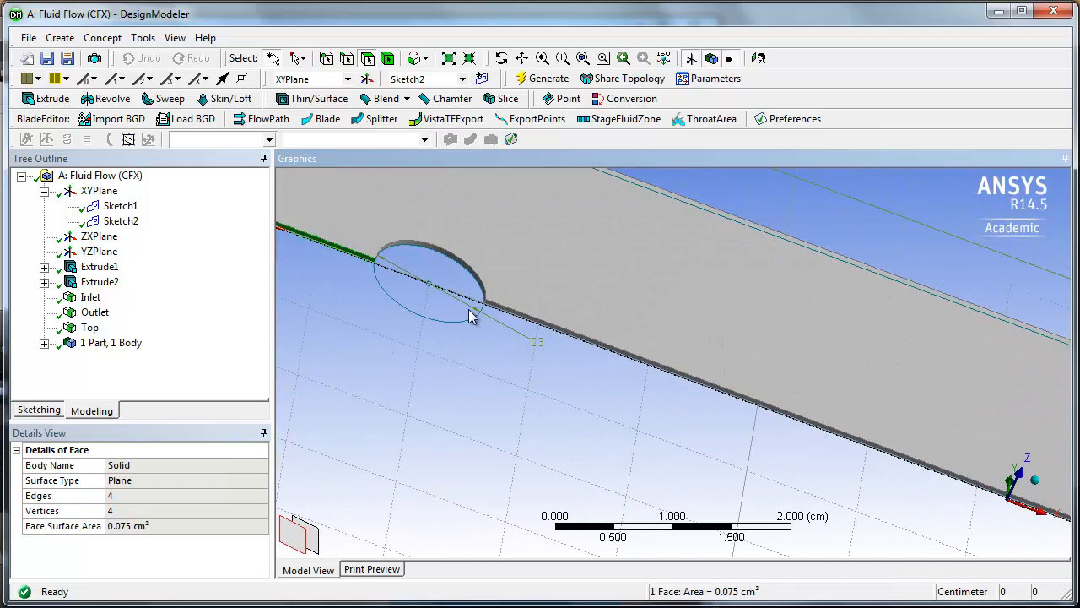
left_click(592, 347, "ctrl")
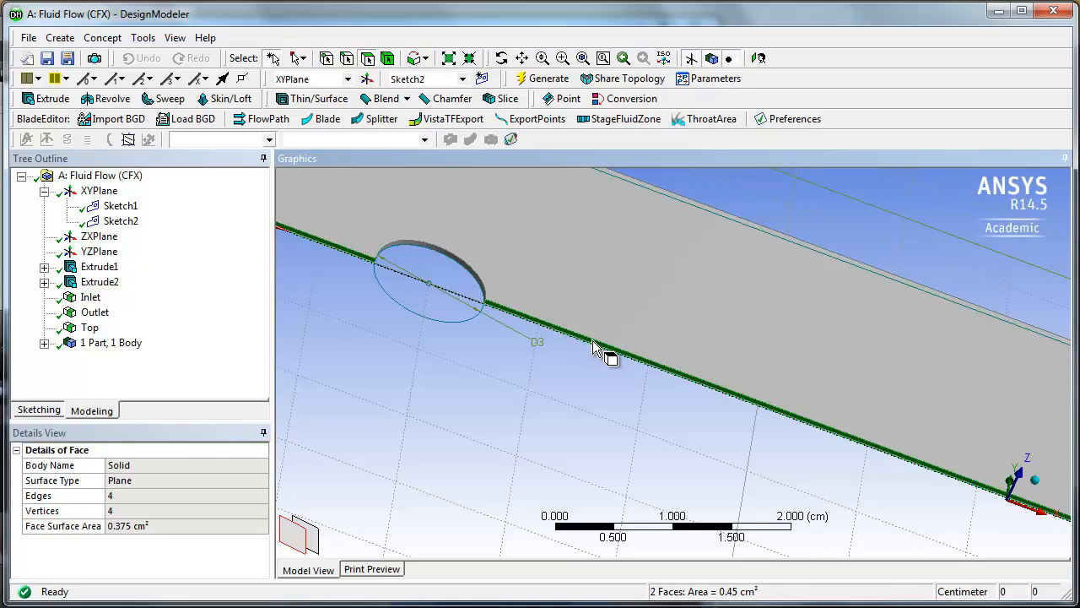
right_click(593, 349)
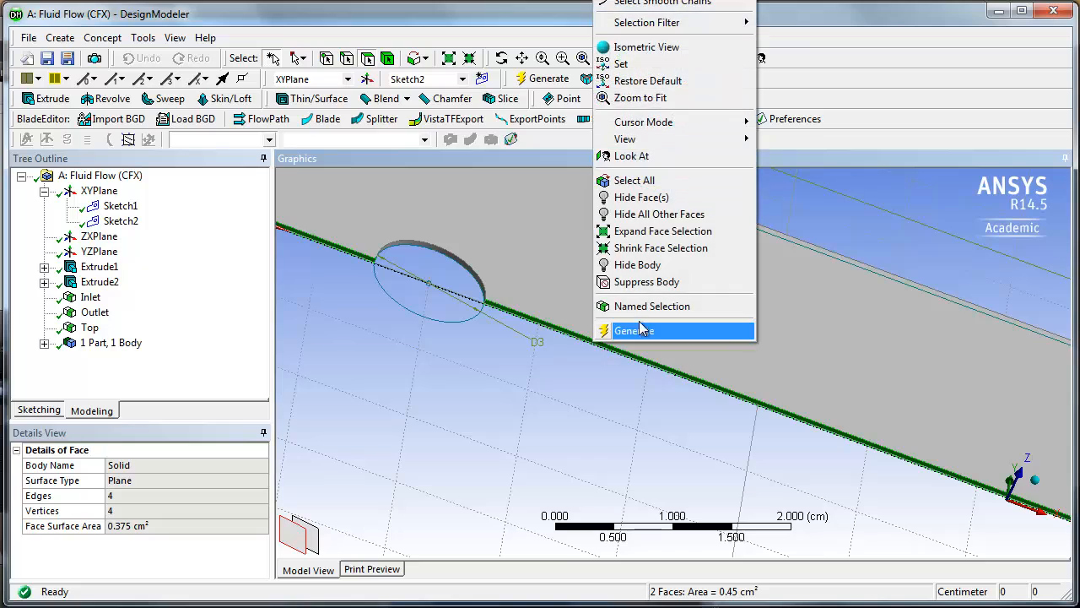
left_click(604, 306)
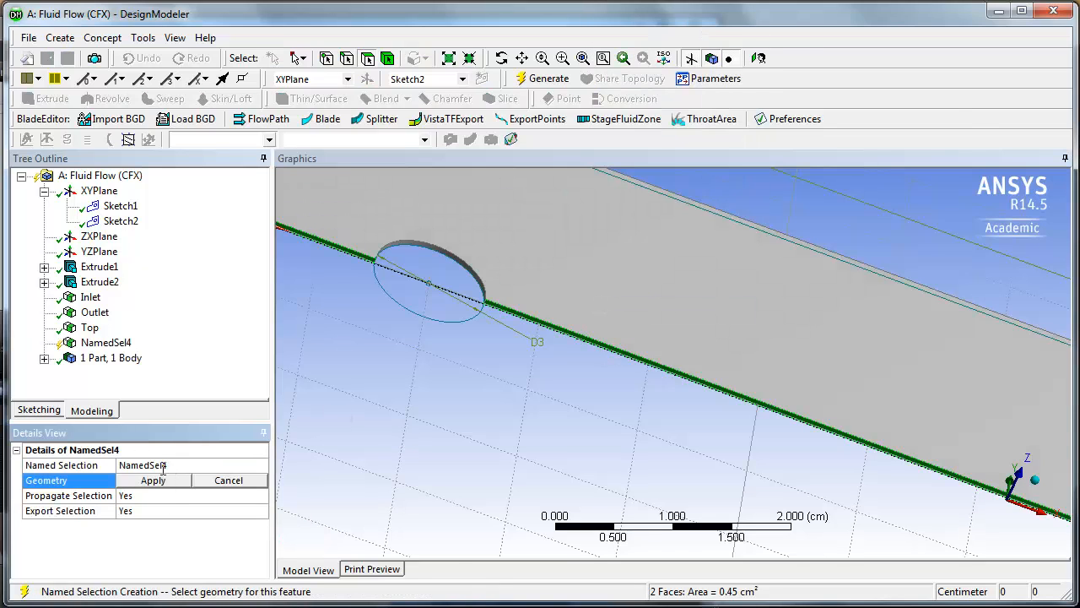
left_click(163, 466)
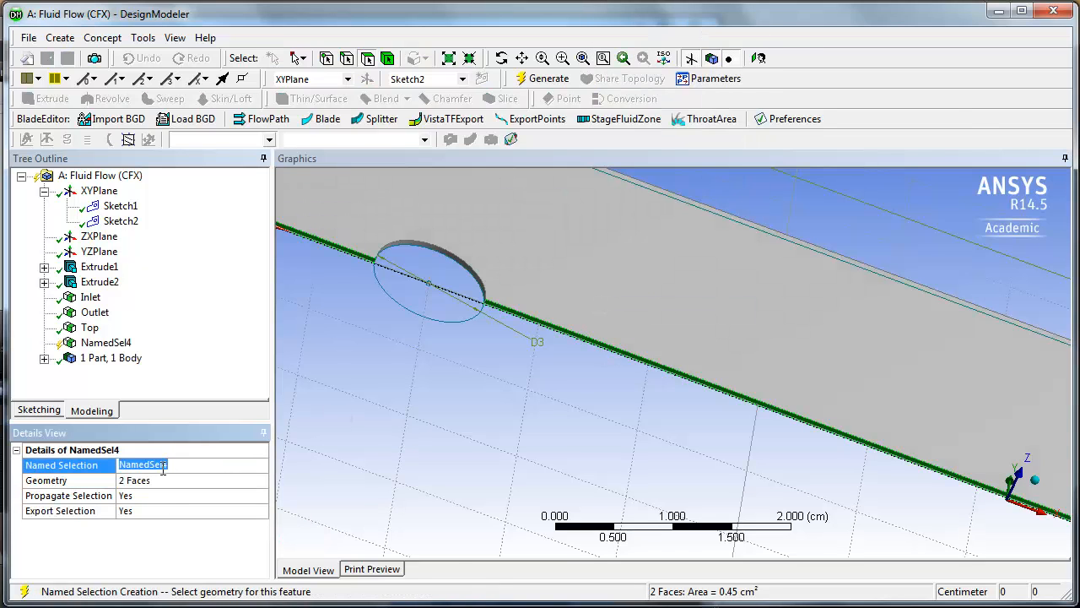
type("SymBottom")
key("Return")
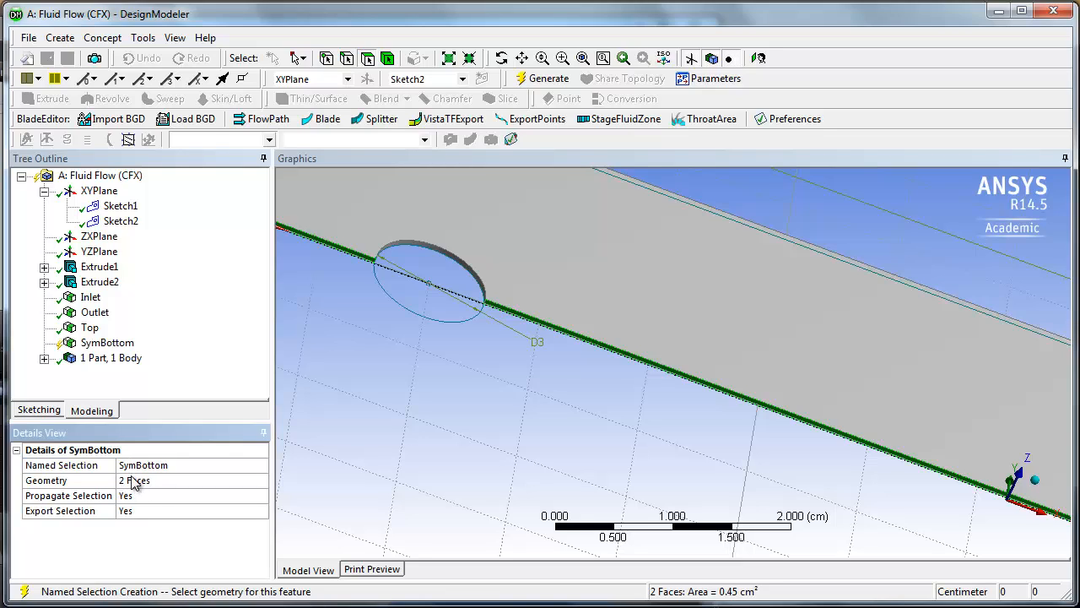
left_click(544, 78)
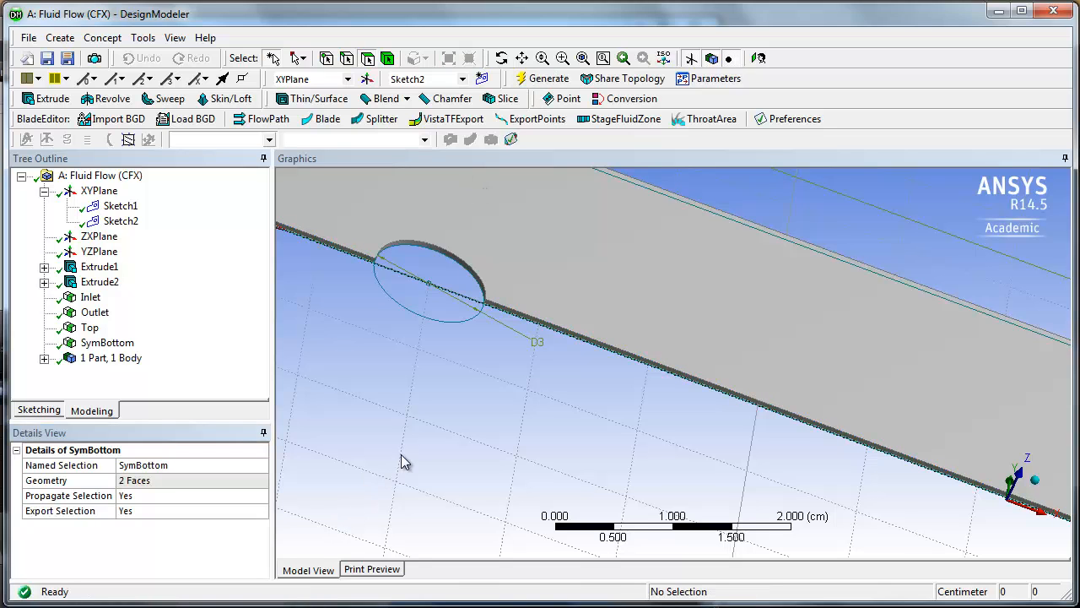
- Create a named selection called Cylinder from the curved face of the semicircular cutout and generate it
scroll(487, 471, "up", 4)
scroll(487, 471, "up", 1)
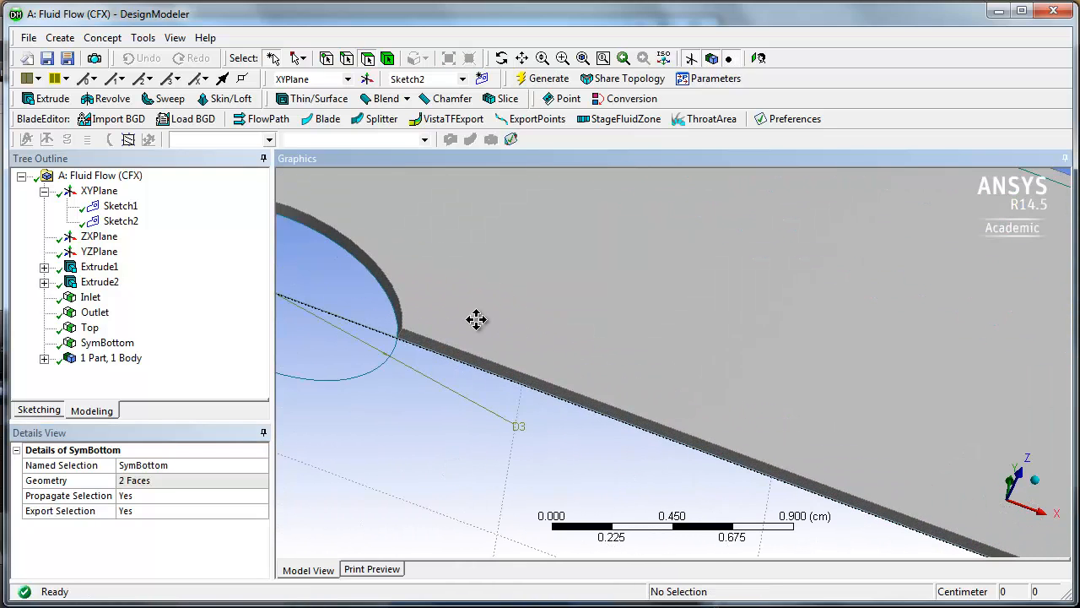
middle_click_drag(478, 318, 704, 391, "ctrl")
left_click(575, 276)
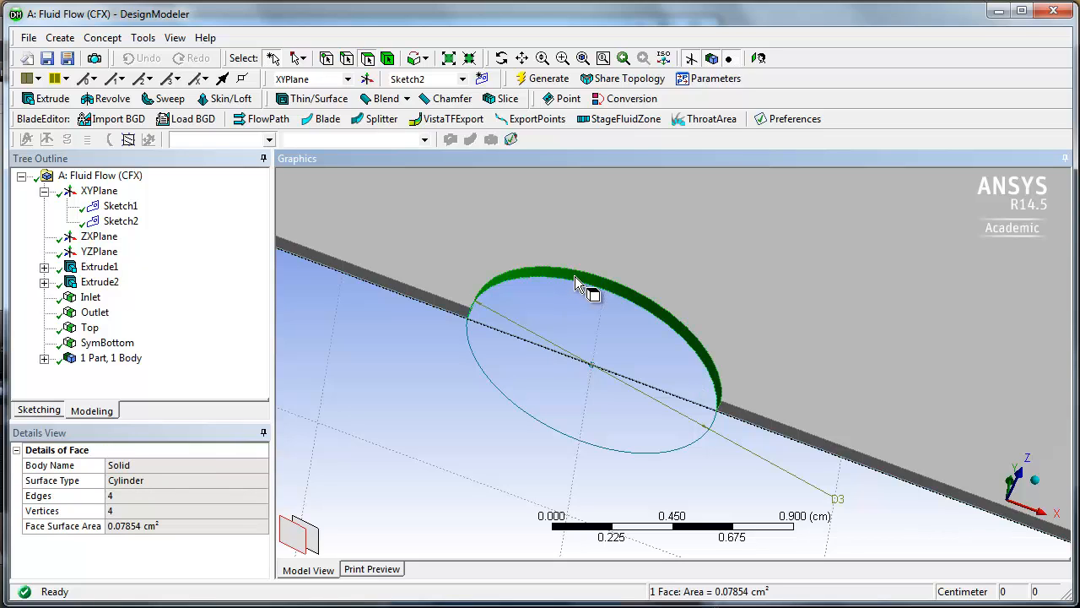
right_click(575, 276)
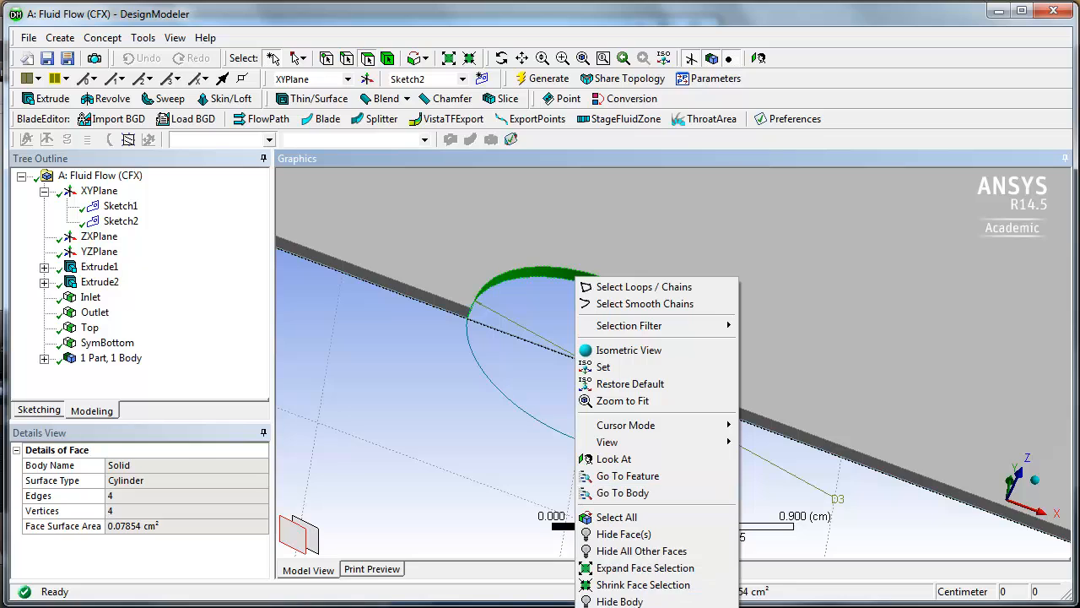
left_click(622, 607)
left_click(147, 466)
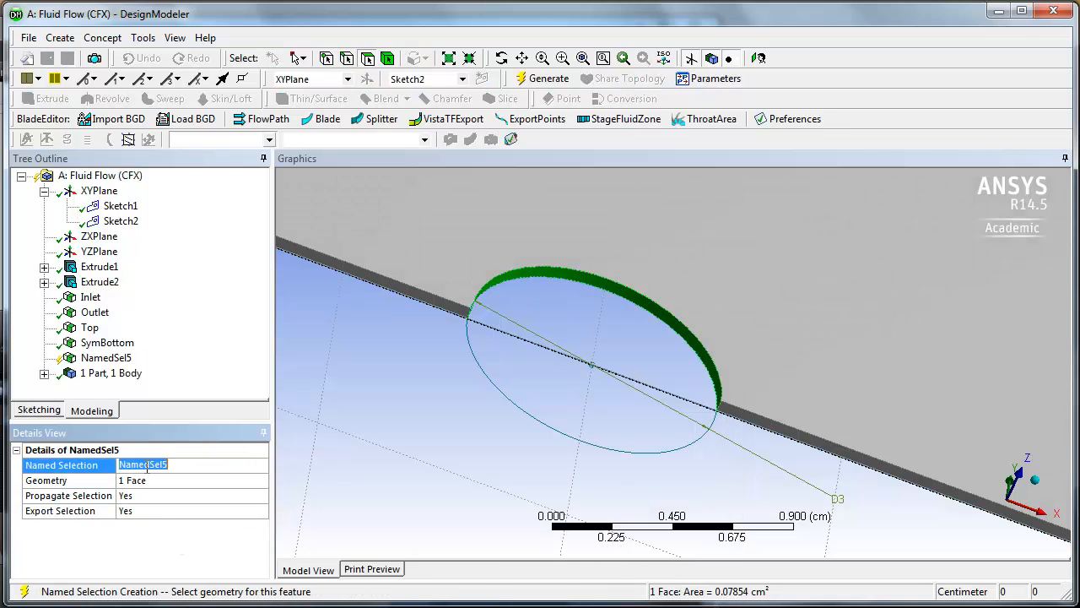
type("Cylinder")
key("Return")
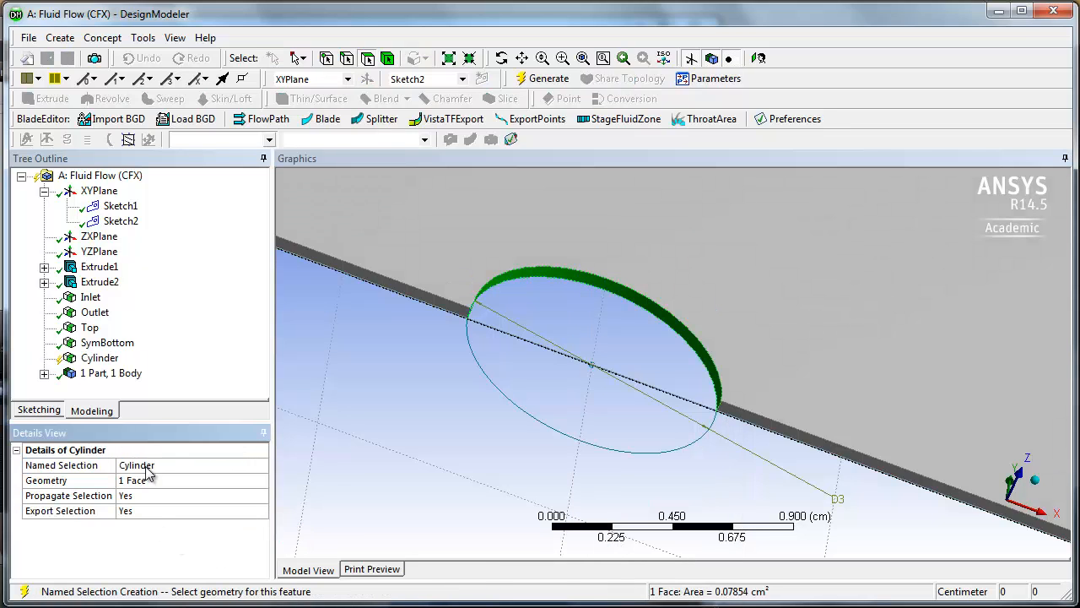
left_click(547, 79)
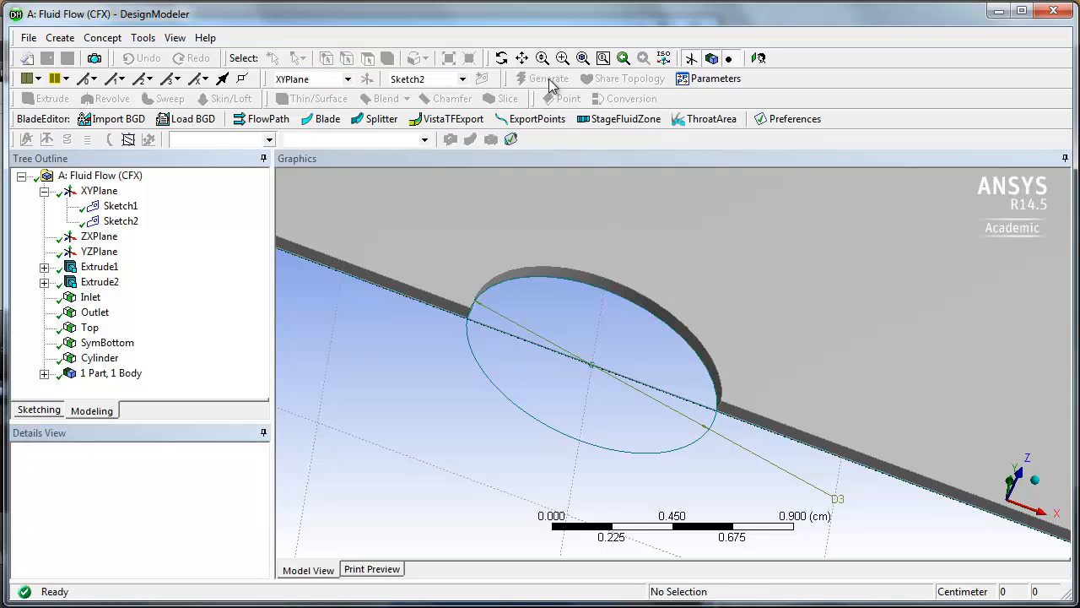
- Create a named selection called SymFront from the body's large planar front face and generate it
scroll(437, 323, "down", 5)
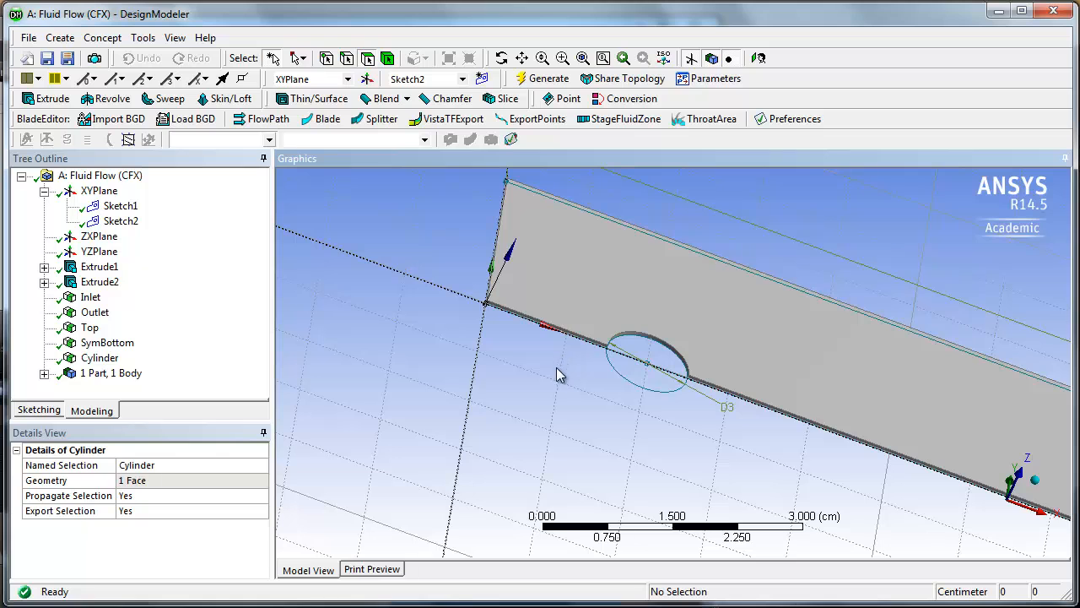
middle_click_drag(557, 369, 531, 384)
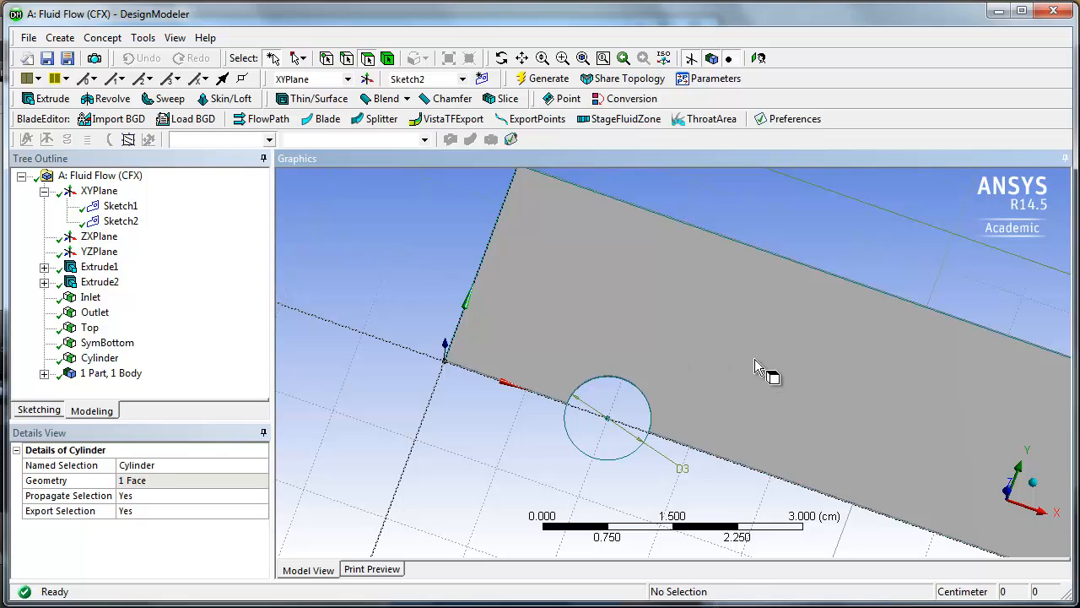
left_click(690, 335)
right_click(695, 337)
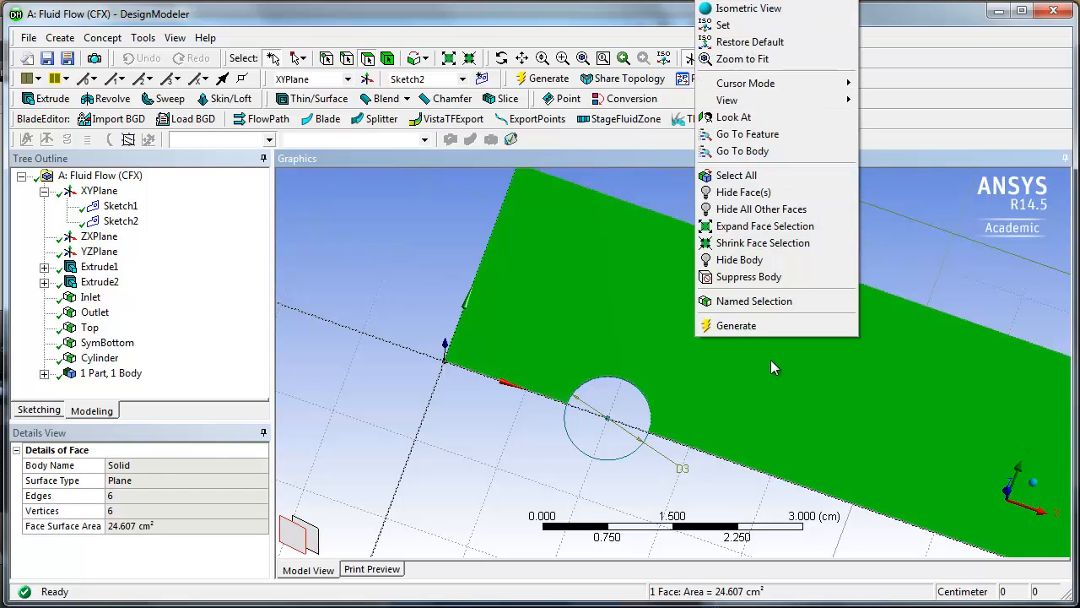
left_click(793, 304)
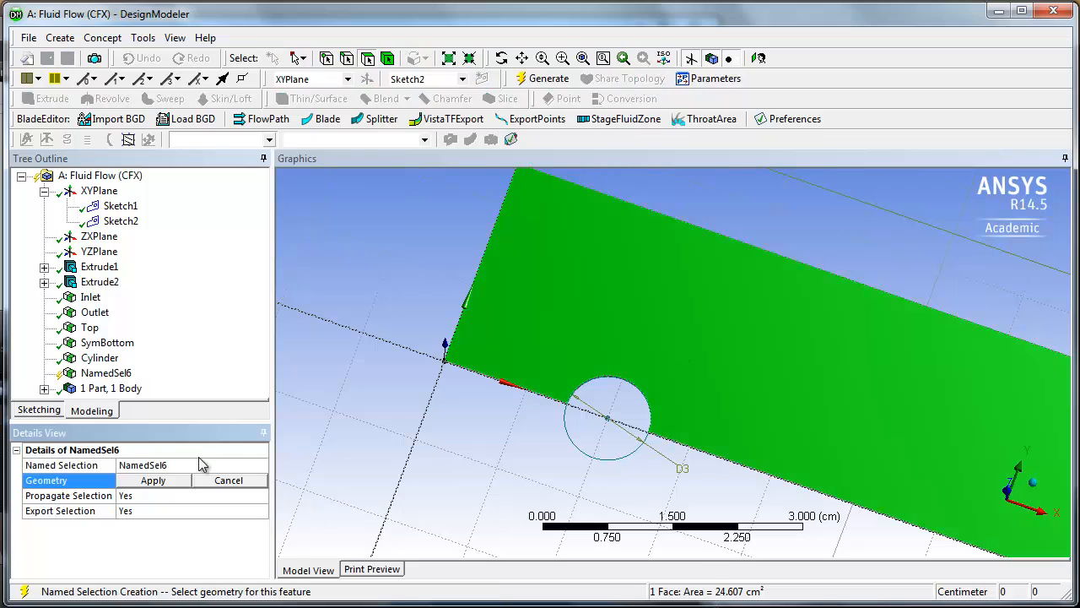
left_click(196, 467)
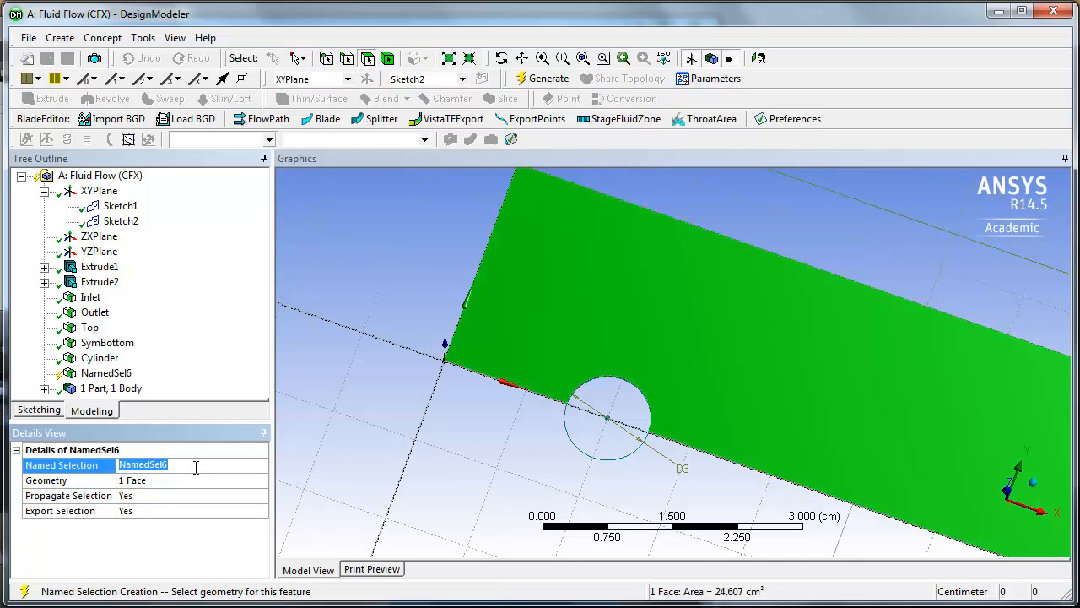
type("SymFront")
key("Return")
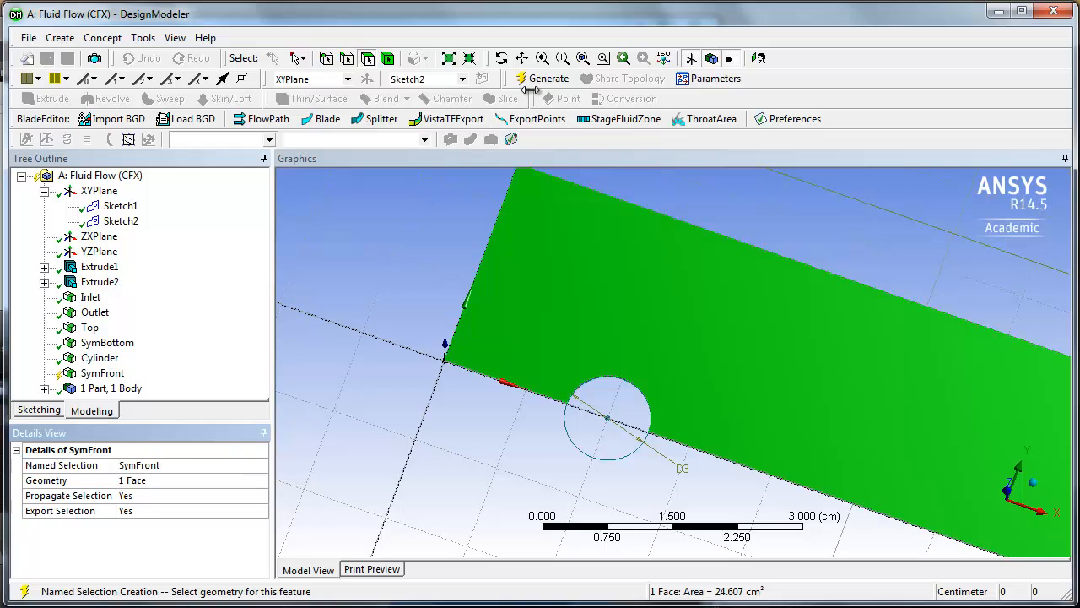
- Create a named selection called SymBack from the large planar face on the body's opposite side and generate it
middle_click_drag(784, 290, 772, 430)
right_click(779, 425)
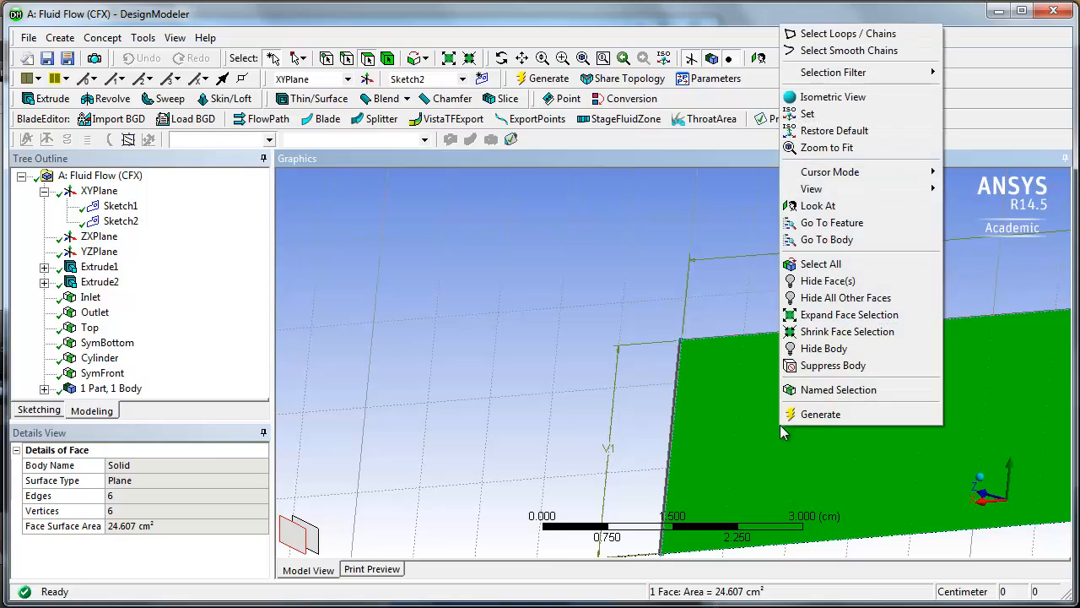
left_click(823, 391)
left_click(175, 466)
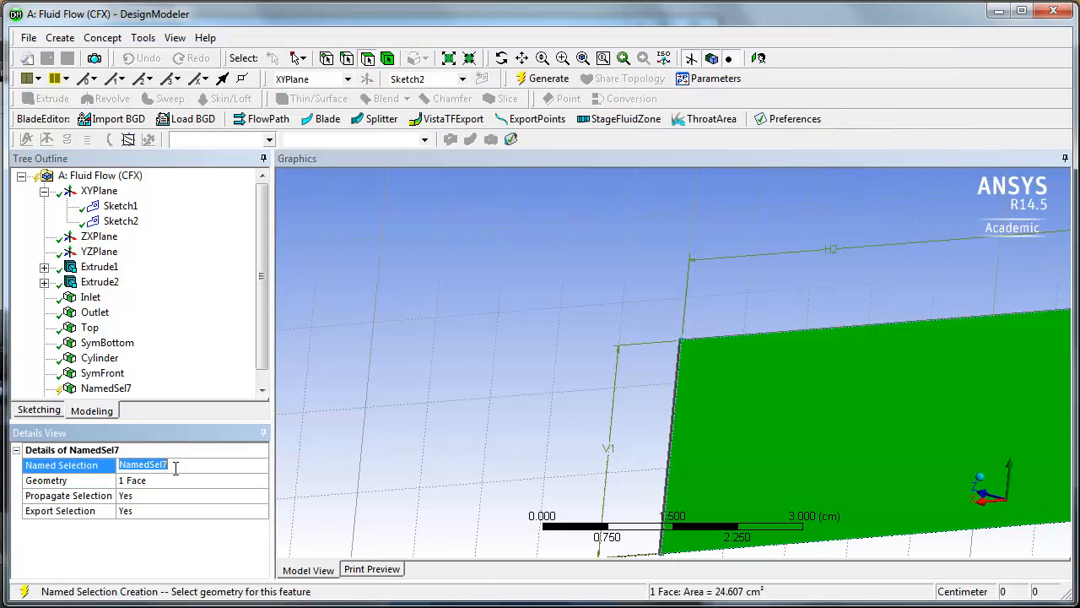
type("SymBack")
key("Return")
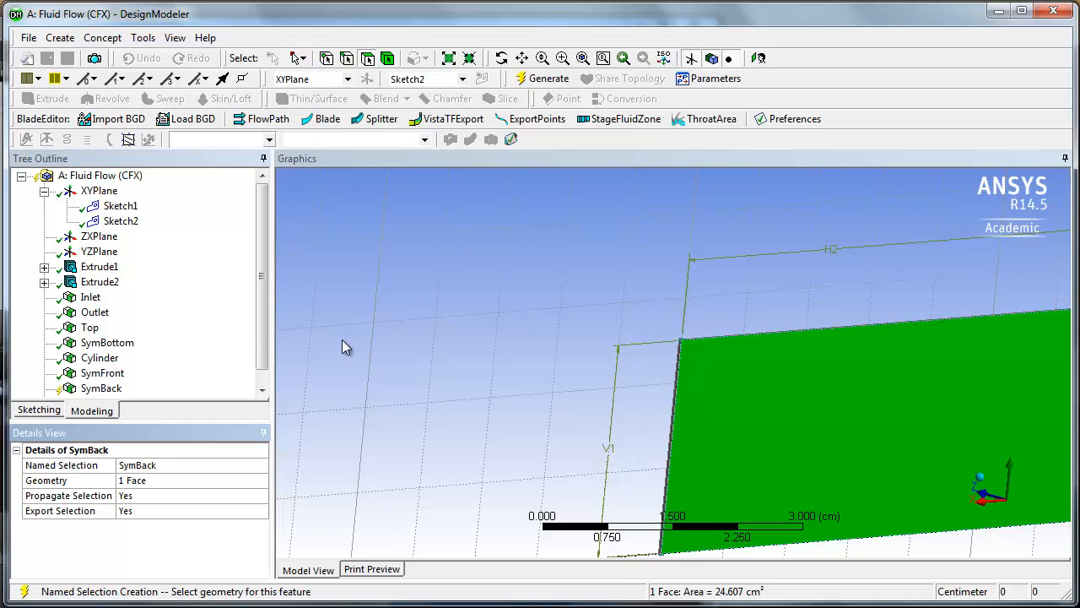
left_click(540, 78)
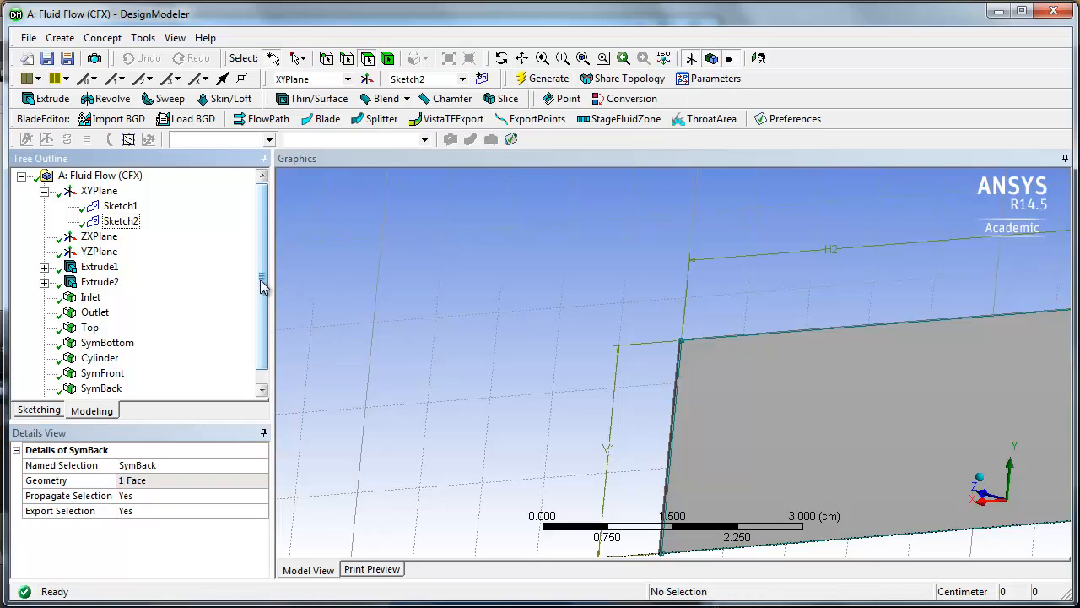
- Review the named selections one by one, from Inlet through SymBack, checking their names and assigned face geometry
scroll(261, 285, "down", 1)
left_click(89, 283)
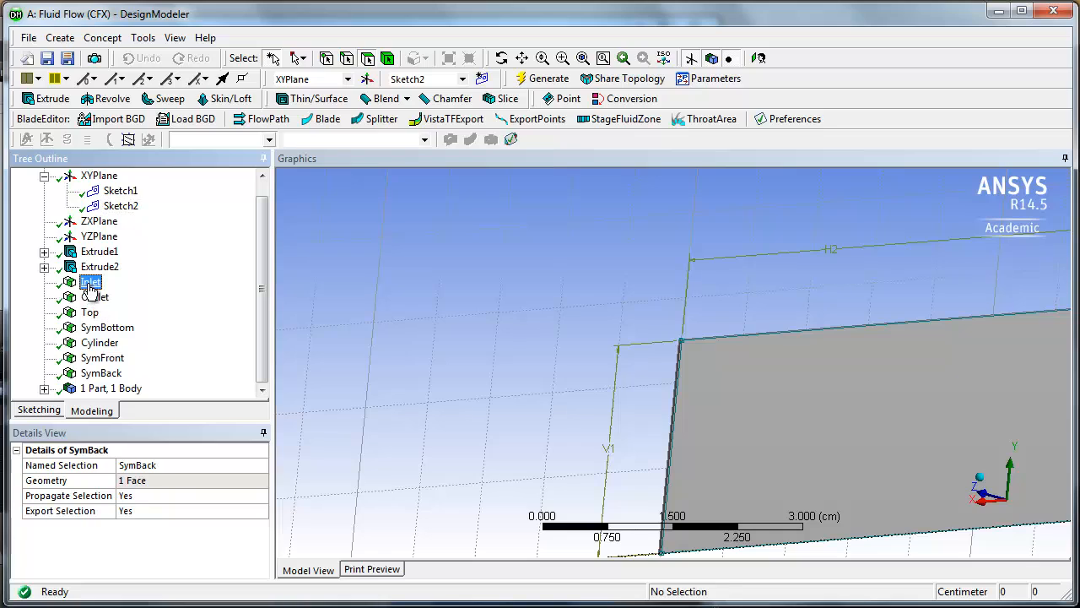
left_click(95, 297)
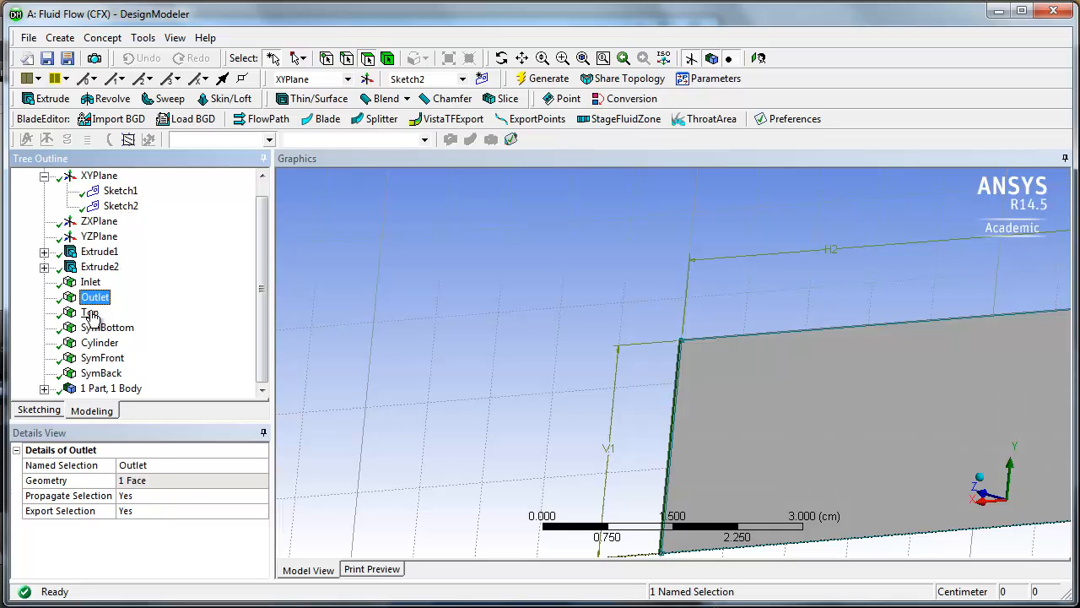
left_click(91, 313)
left_click(108, 328)
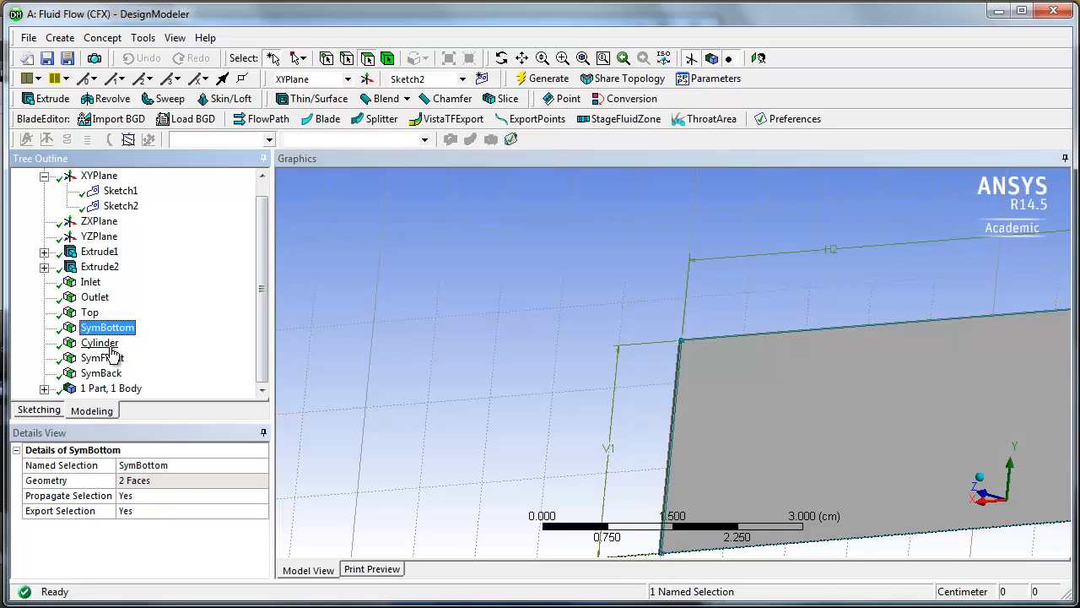
left_click(103, 344)
left_click(112, 359)
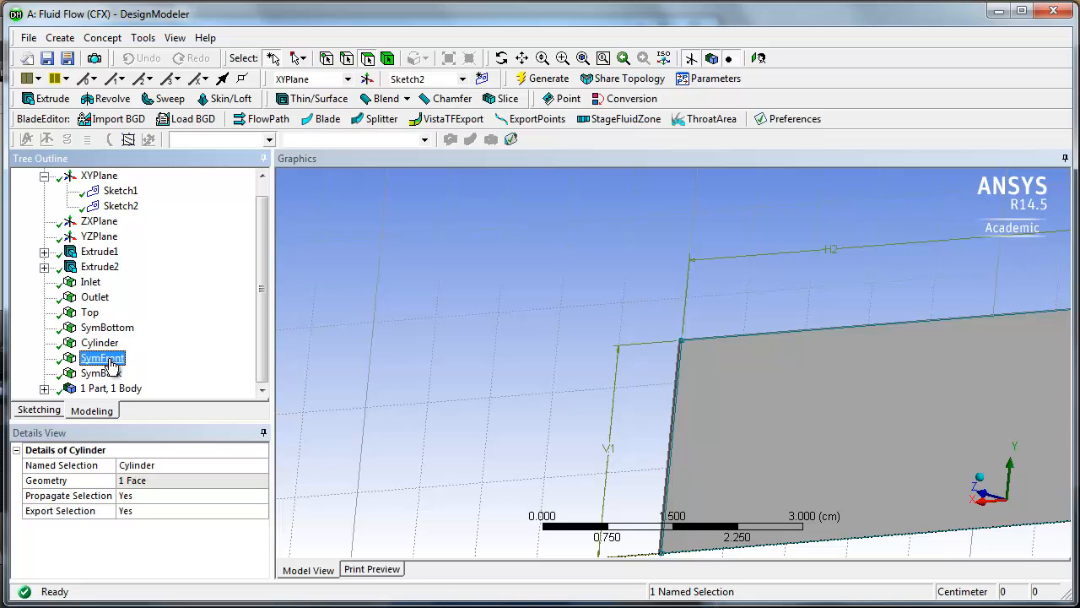
left_click(101, 373)
- Add a new, third sketch on the XYPlane
middle_click_drag(471, 362, 886, 447)
left_click(1036, 506)
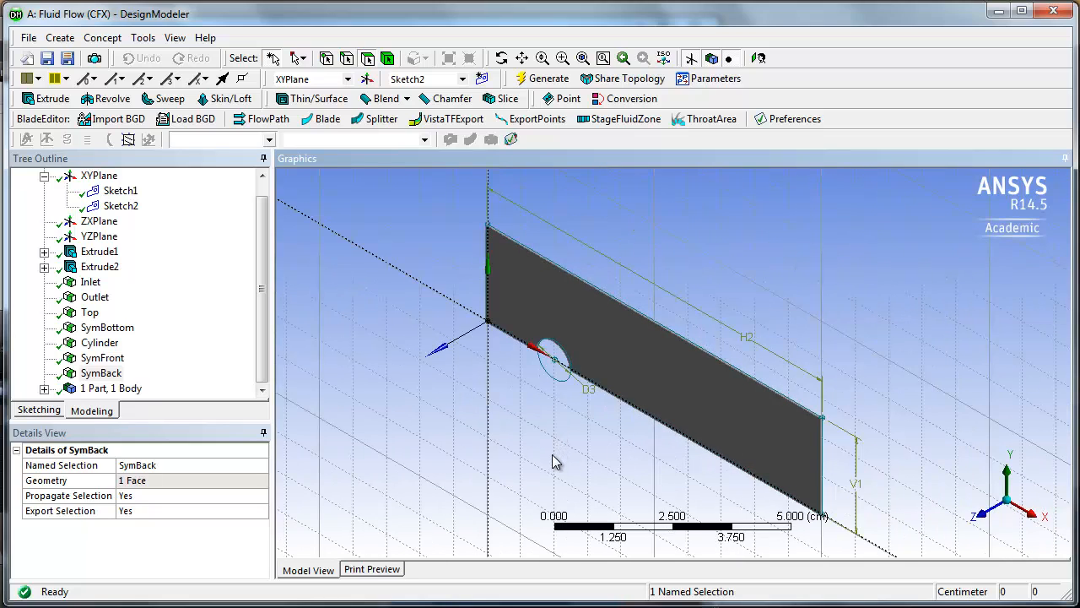
left_click(983, 512)
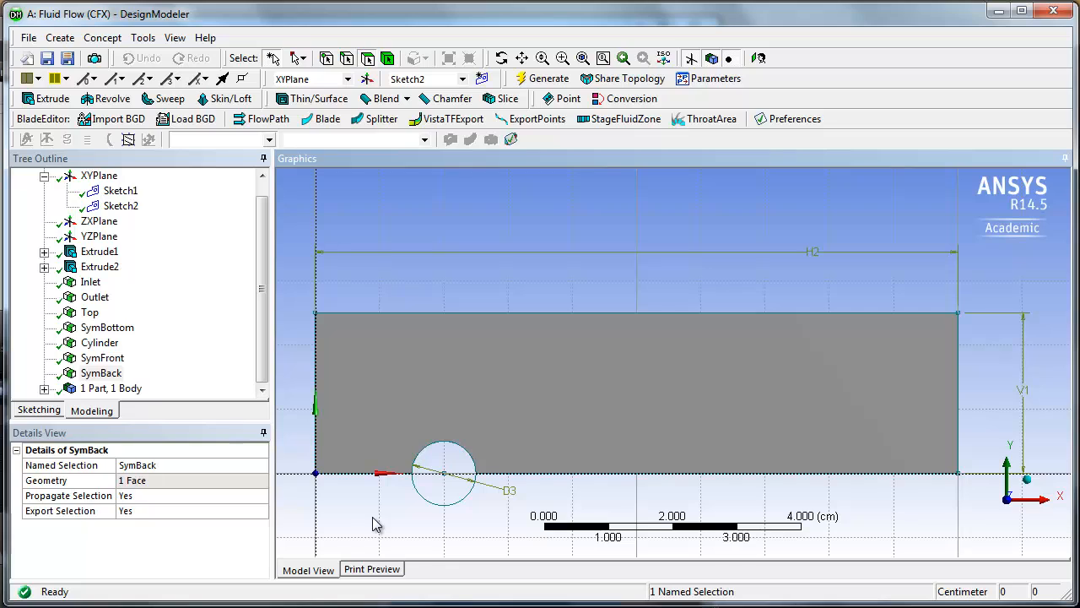
left_click_drag(265, 260, 265, 244)
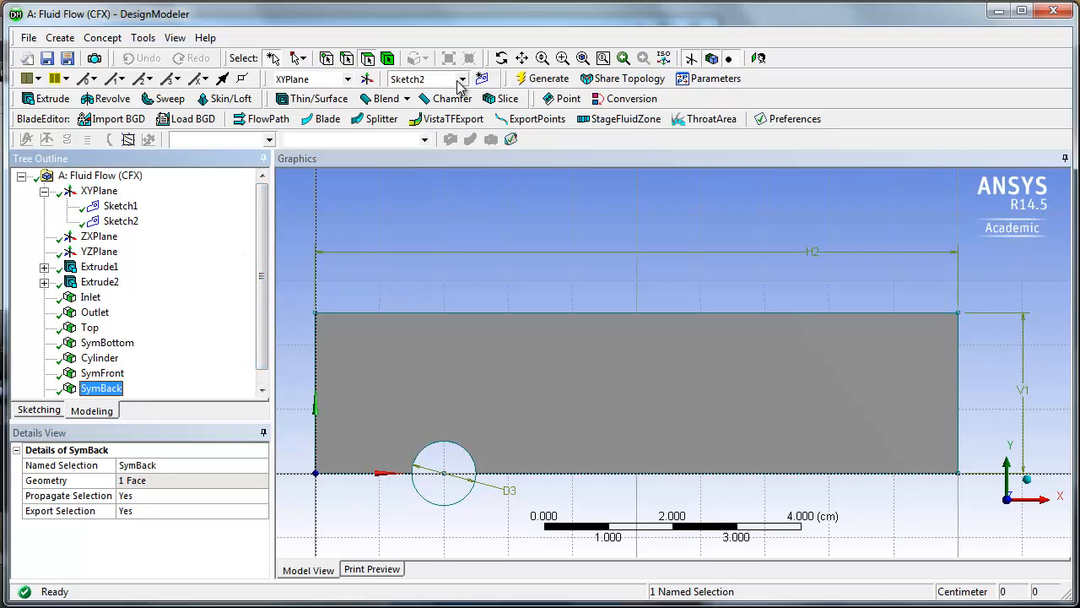
left_click(482, 79)
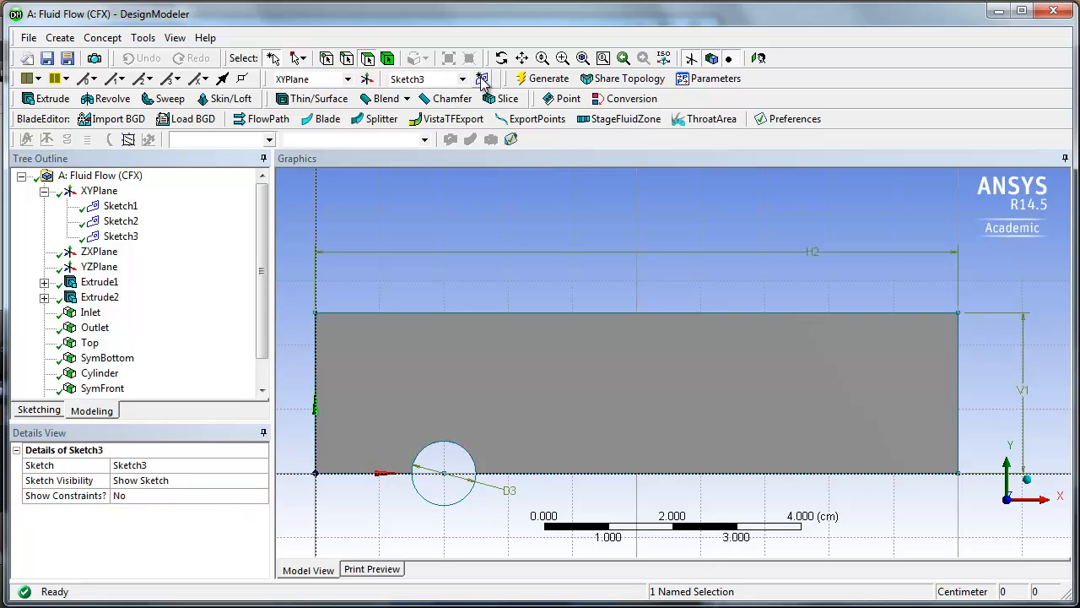
left_click_drag(263, 238, 263, 263)
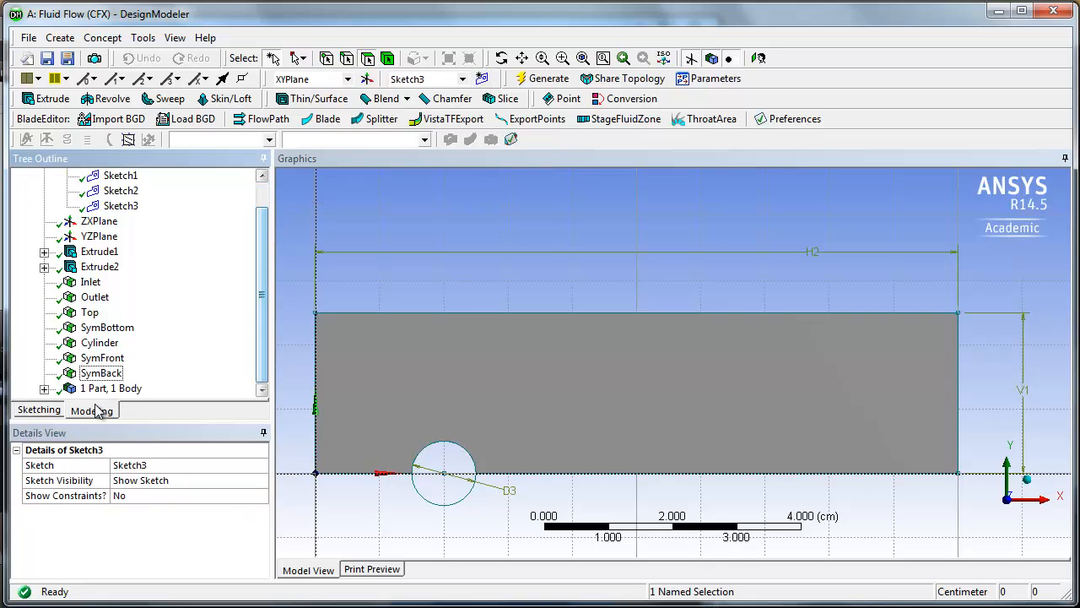
- Sketch a 9 × 2 cm rectangle from (2, -1) directly below the circle's centre to (11, 1) beyond the domain's far end
left_click(38, 411)
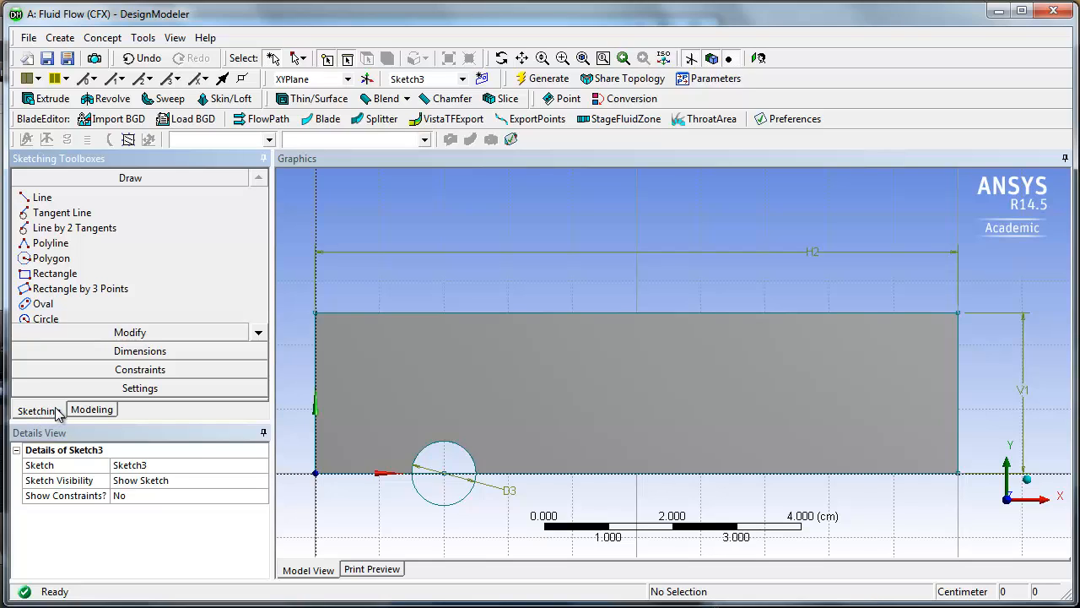
left_click(55, 274)
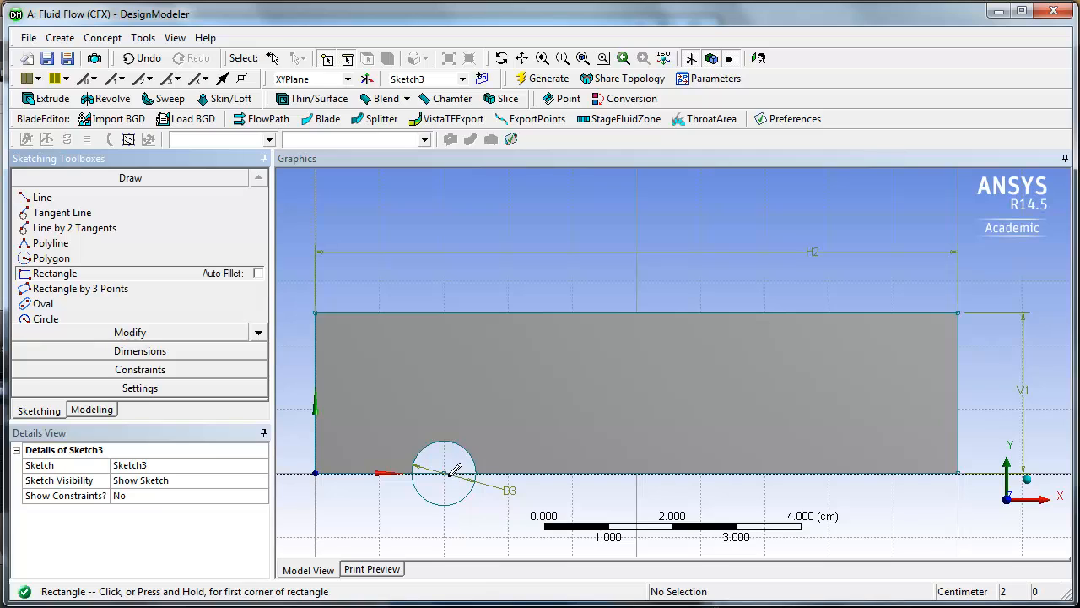
left_click(451, 529)
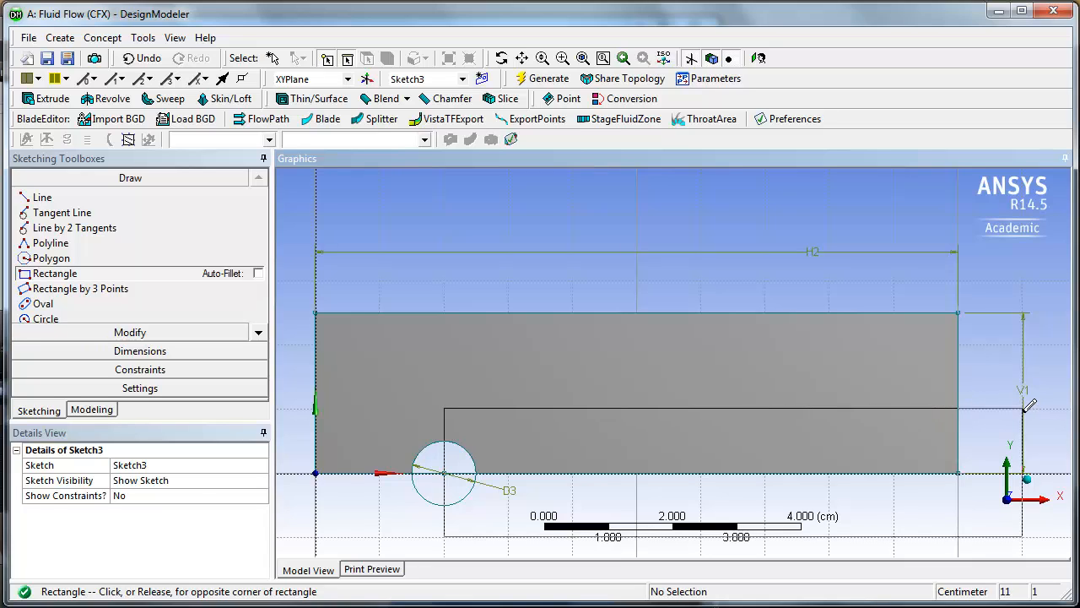
left_click(1022, 408)
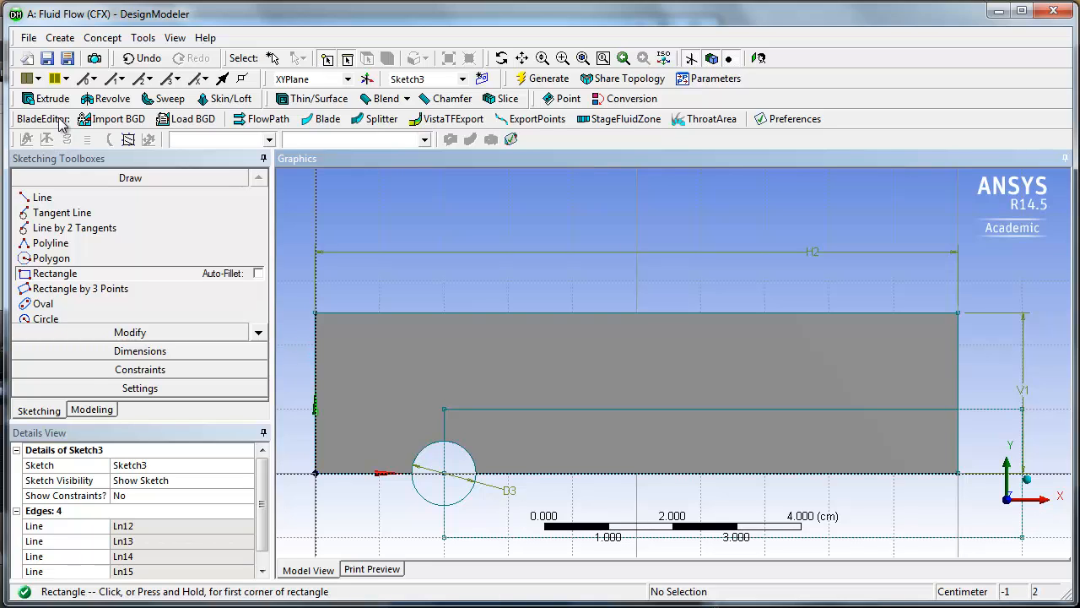
- Extrude Sketch3 by 0.05 cm with the Add Frozen operation and generate it as a separate body
left_click(93, 407)
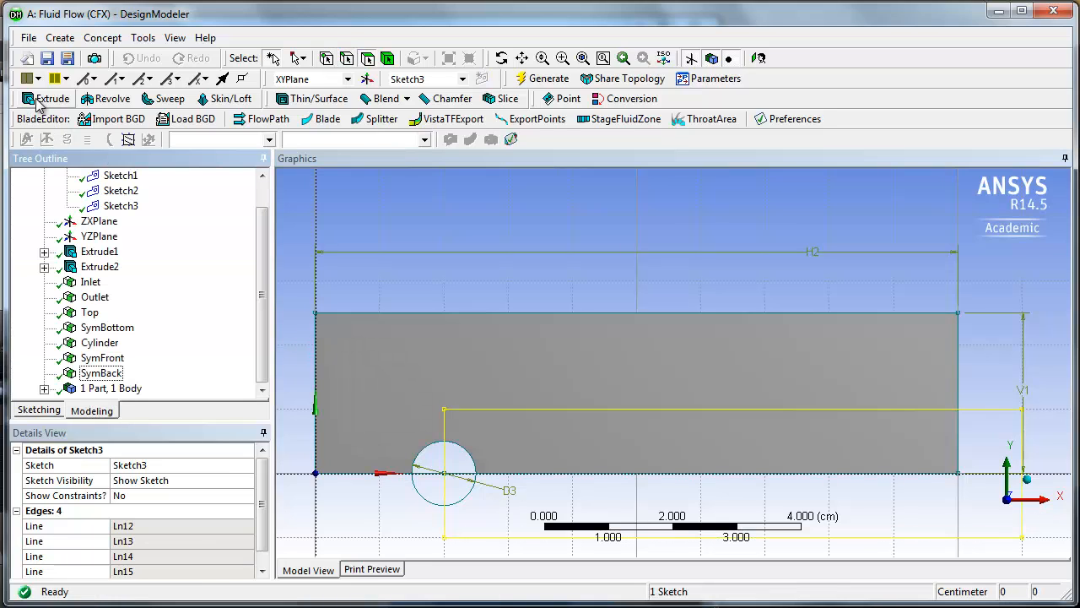
left_click(38, 100)
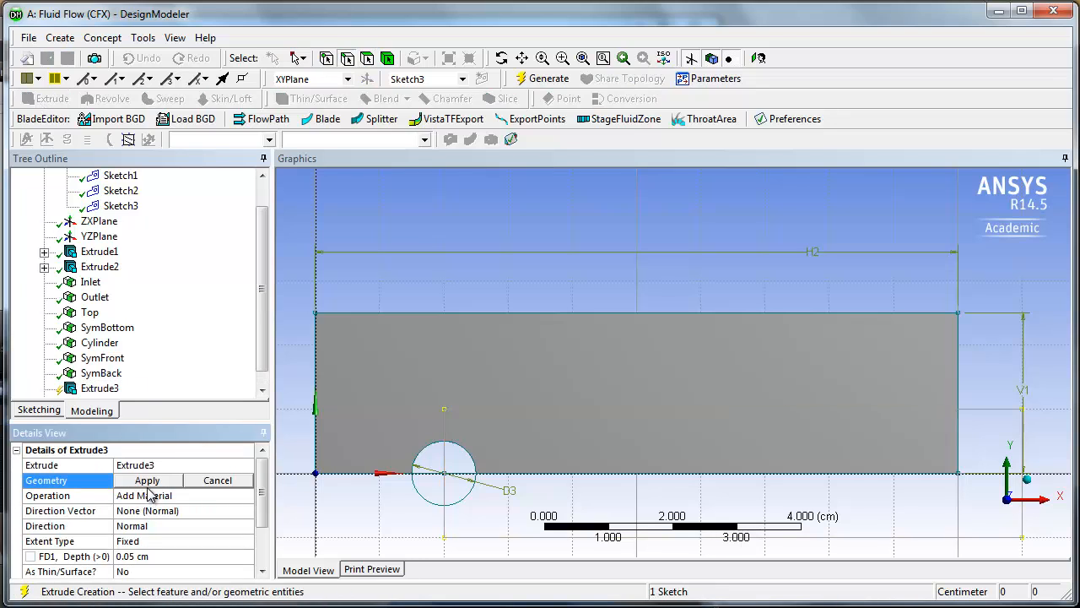
left_click(121, 210)
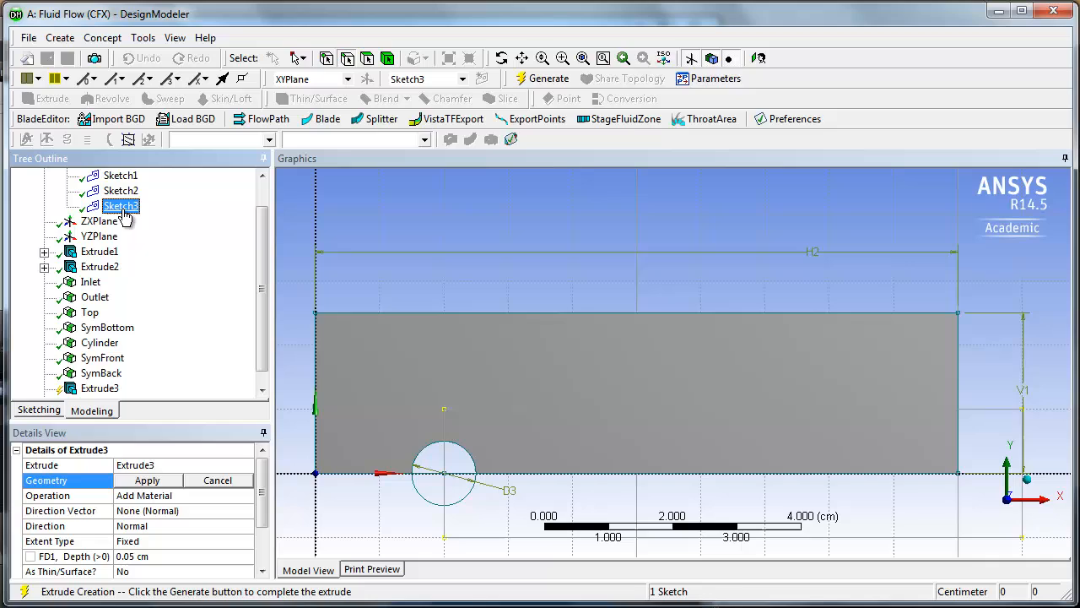
left_click(154, 481)
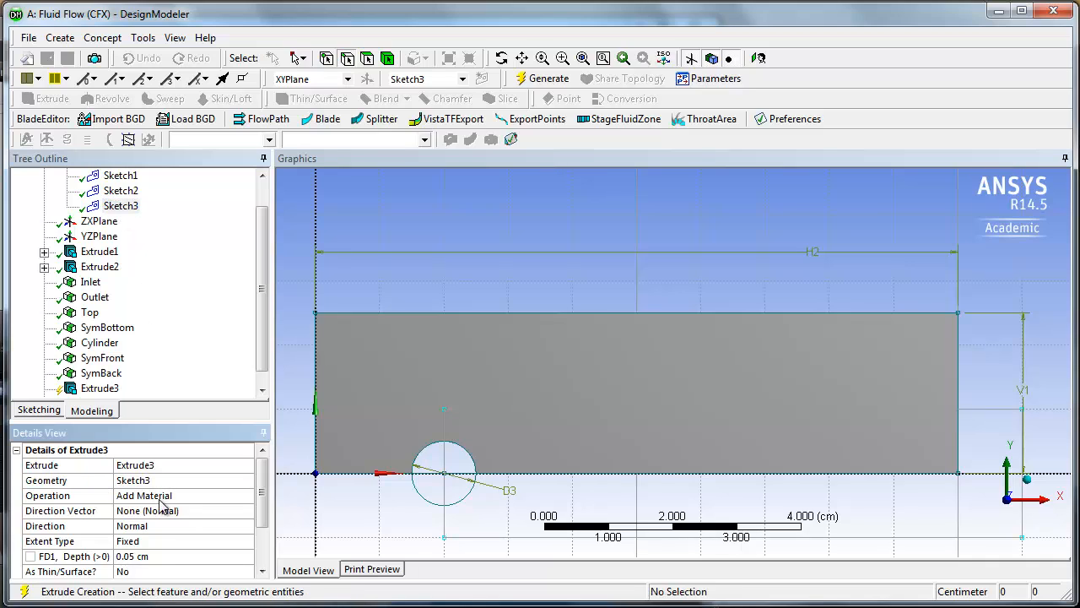
left_click(162, 497)
left_click(248, 497)
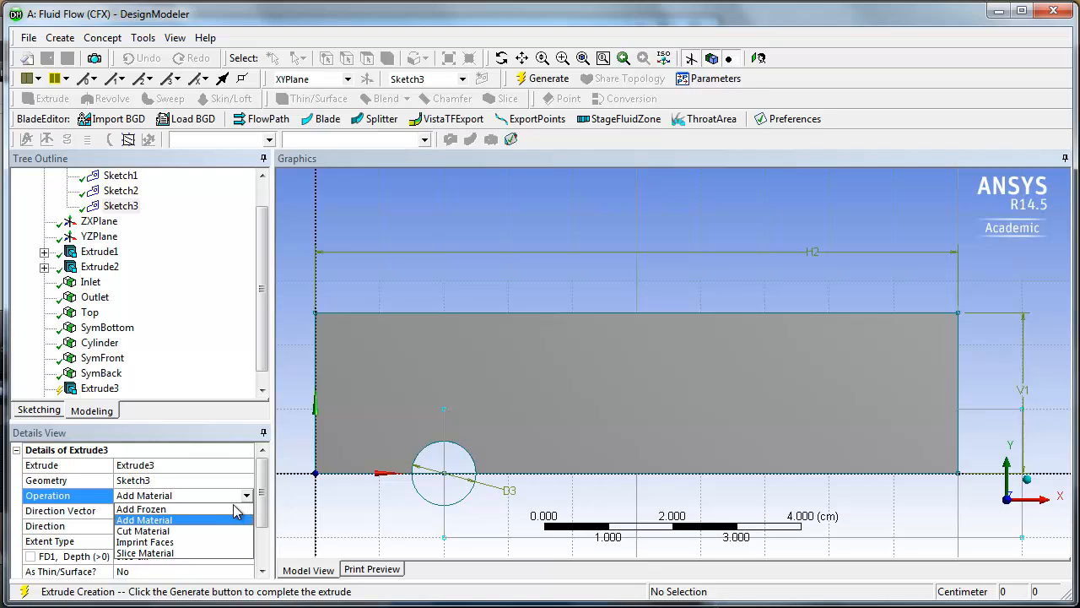
left_click(205, 510)
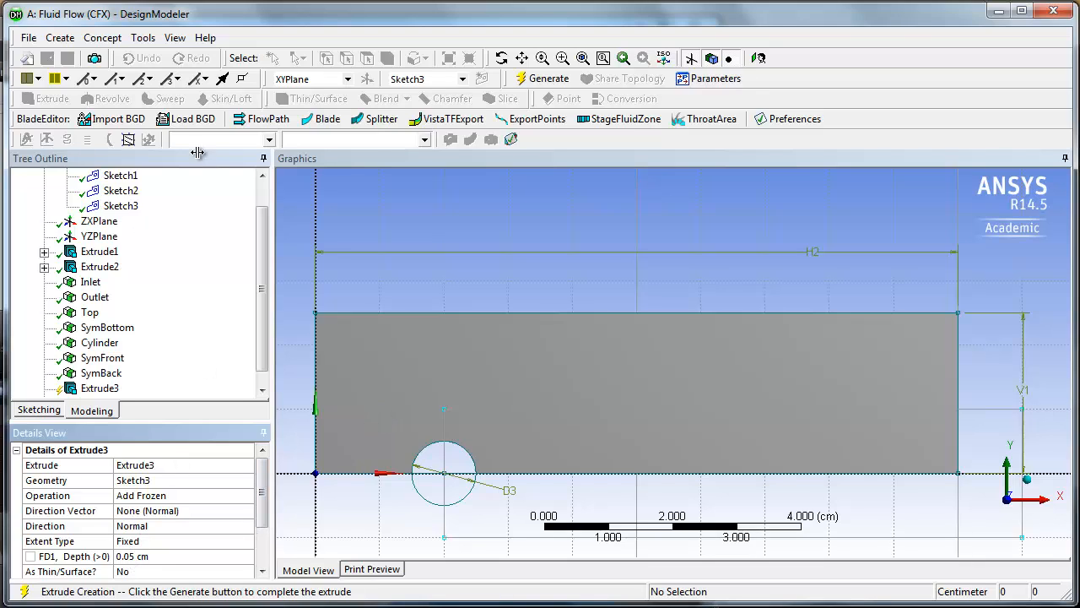
left_click(523, 78)
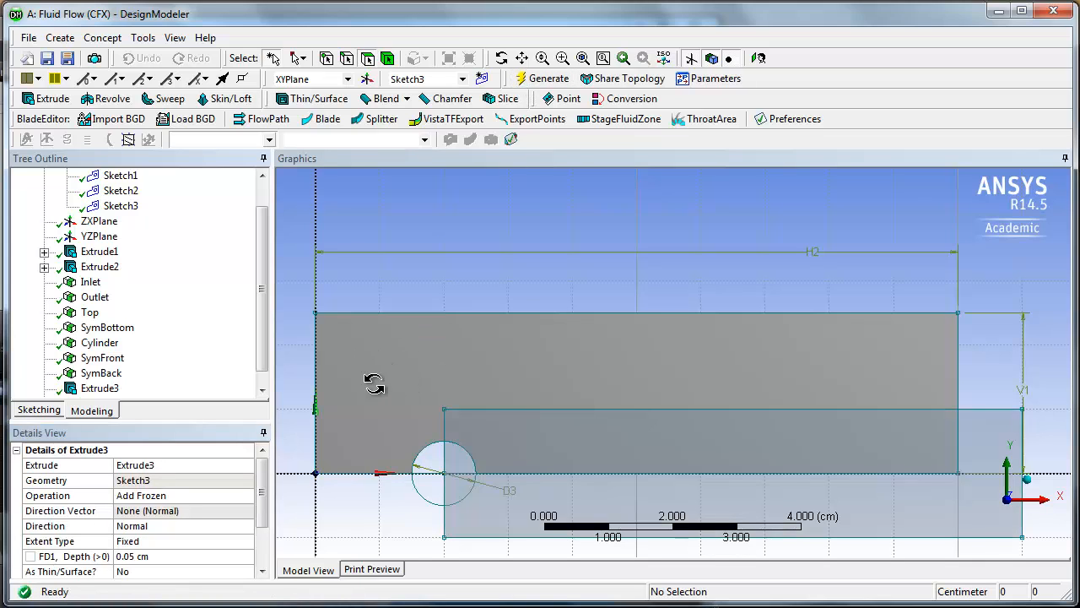
middle_click_drag(374, 383, 466, 358)
scroll(466, 358, "up", 3)
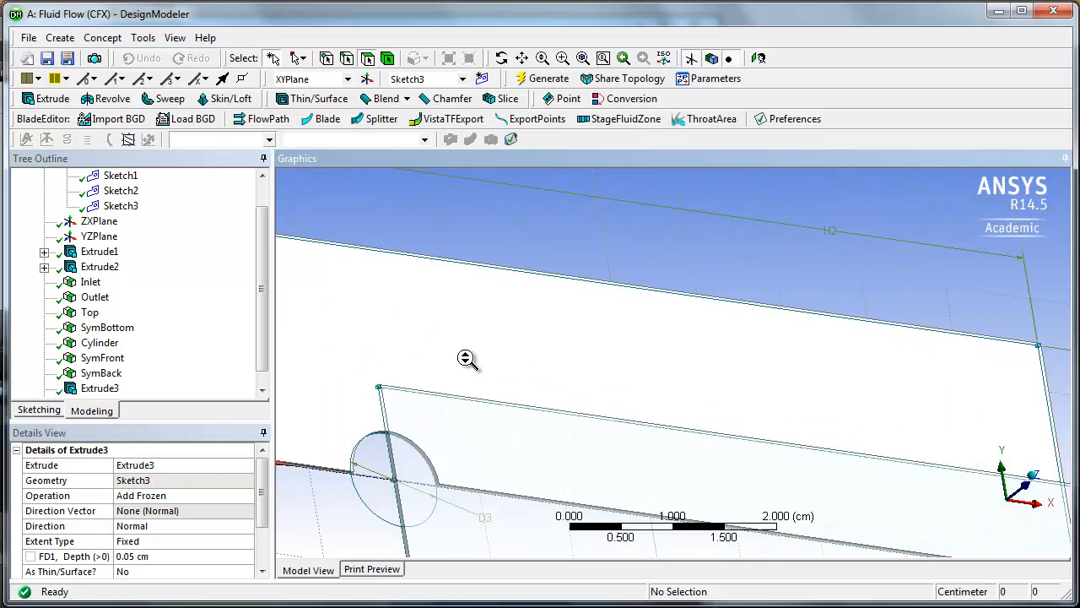
scroll(467, 358, "down", 2)
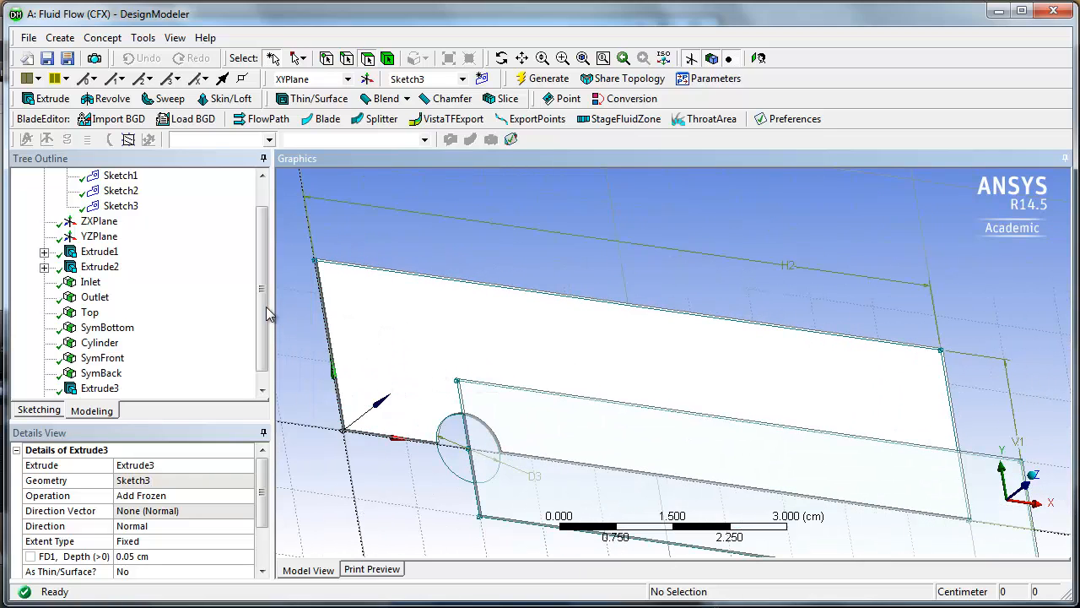
- Rename the original flow domain body with the semicircular cutout as Fluid
left_click_drag(266, 306, 263, 336)
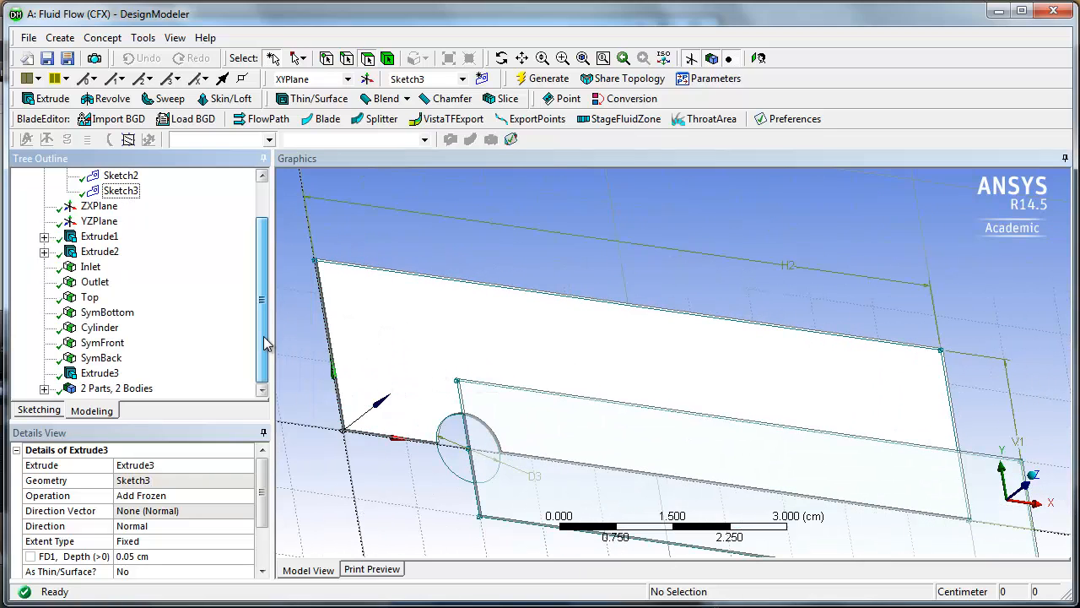
left_click(44, 389)
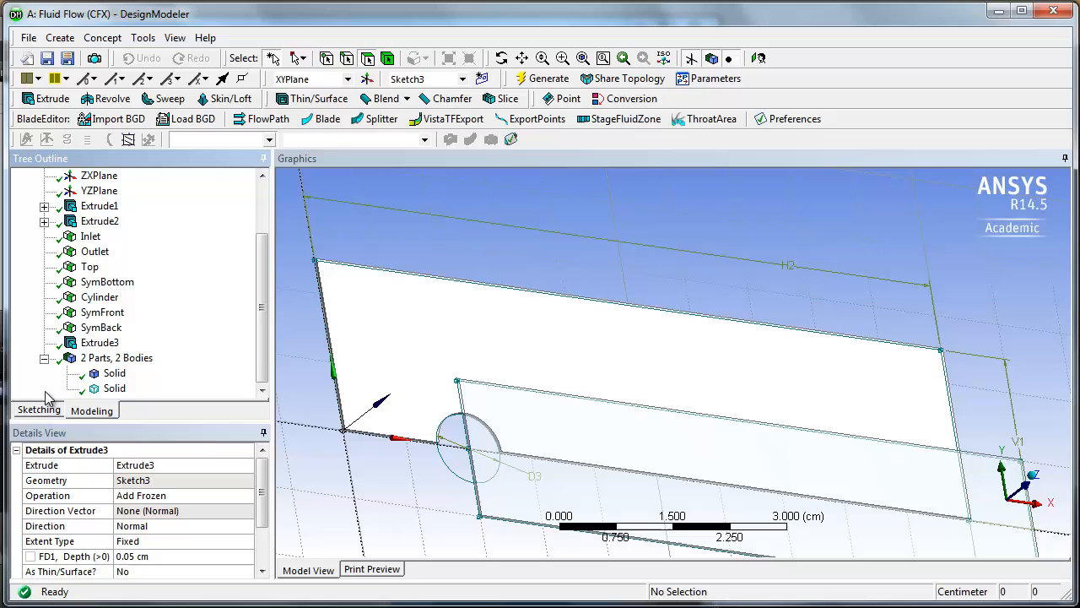
left_click(102, 377)
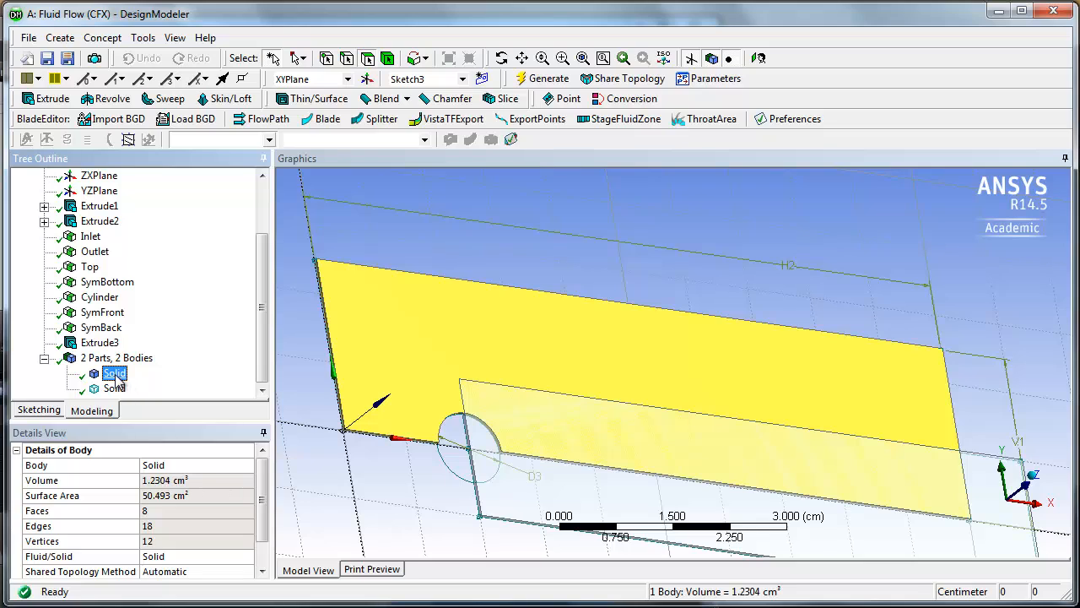
right_click(117, 378)
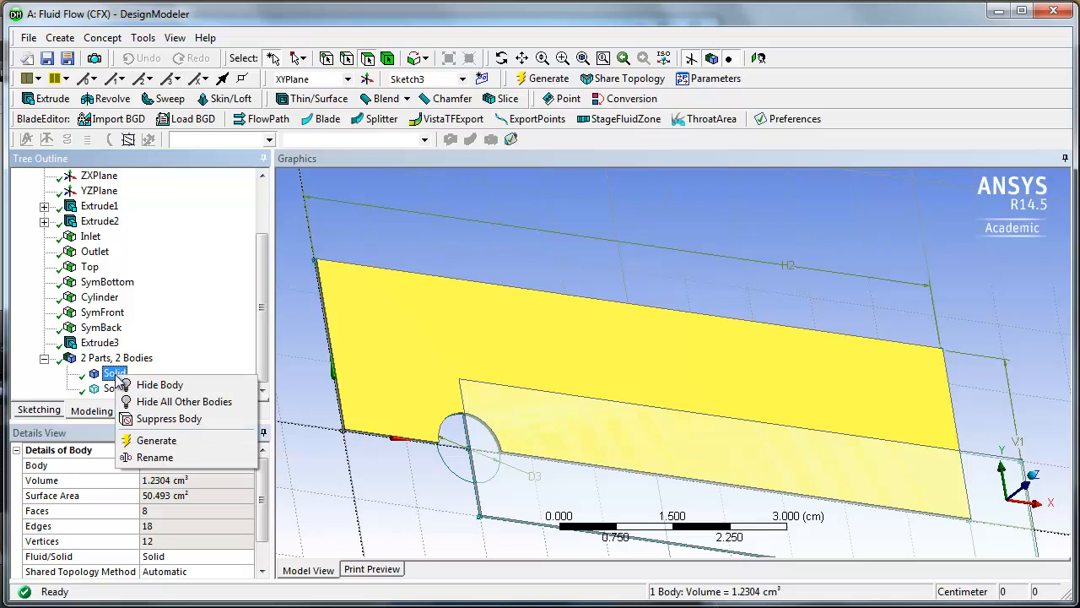
left_click(175, 457)
type("Fluid")
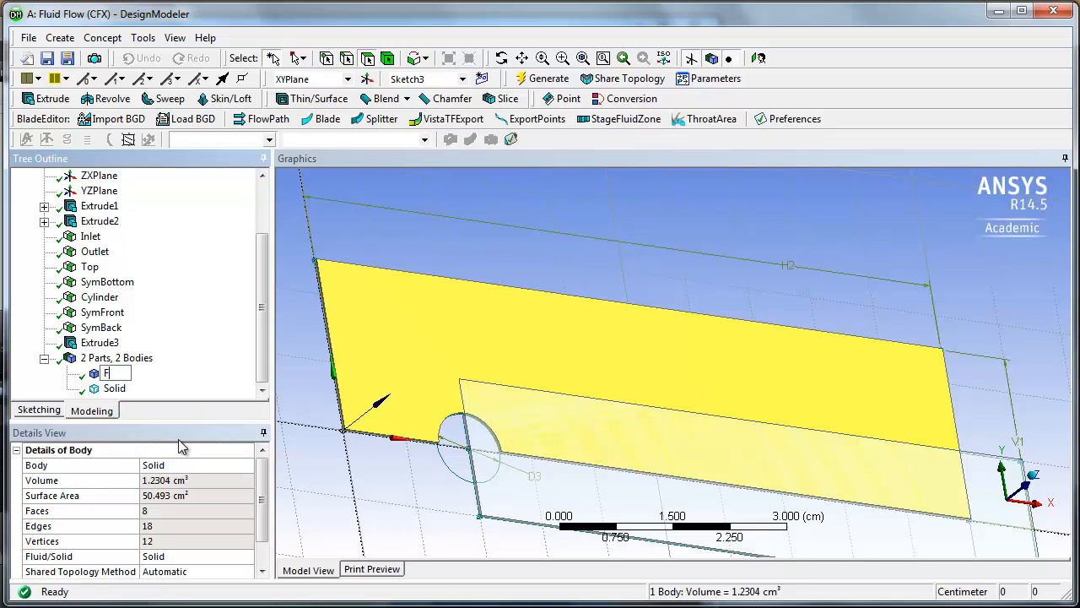
key("Return")
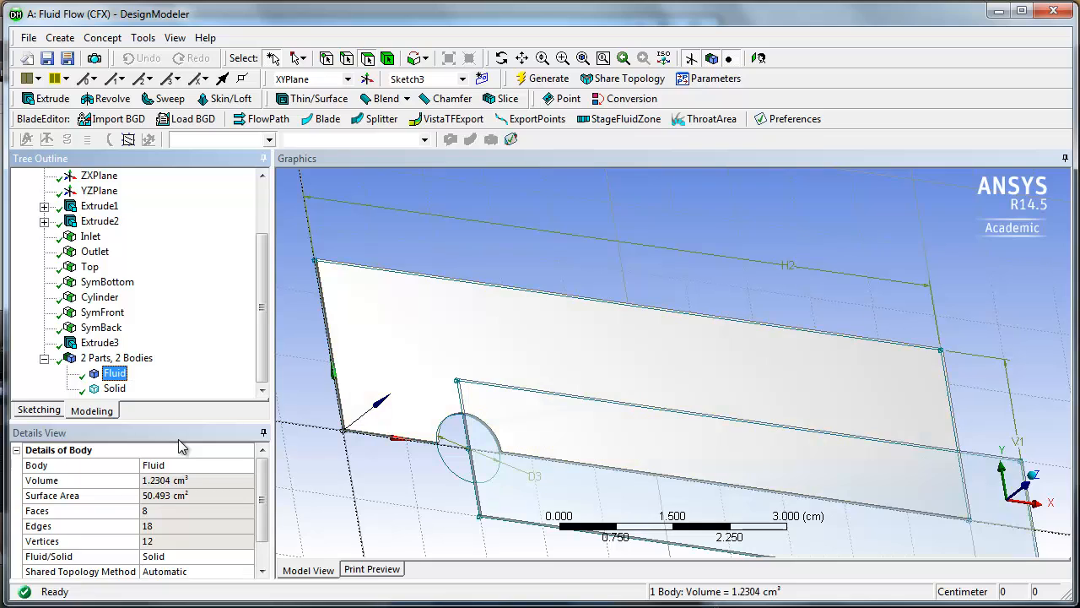
- Rename the frozen rectangular body that overlaps the cylinder wake as RefinedMeshRegion
left_click(111, 389)
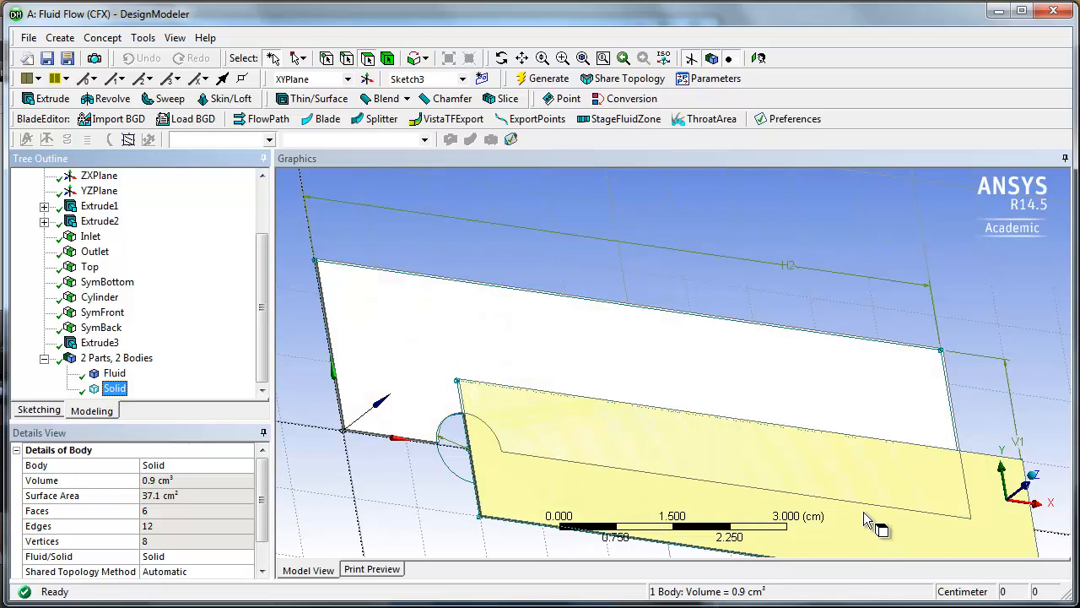
right_click(117, 393)
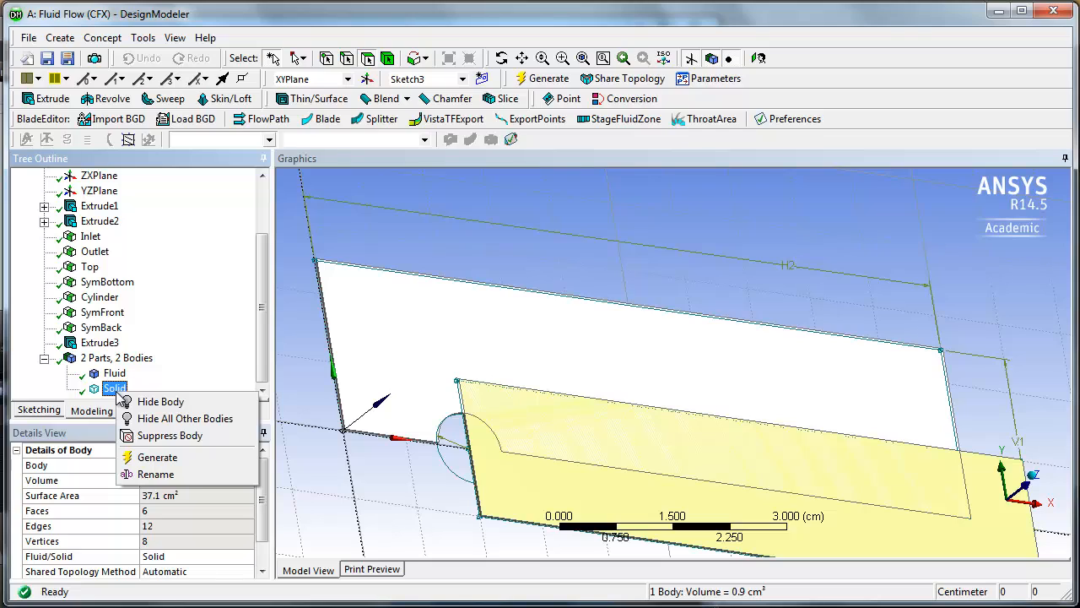
left_click(159, 475)
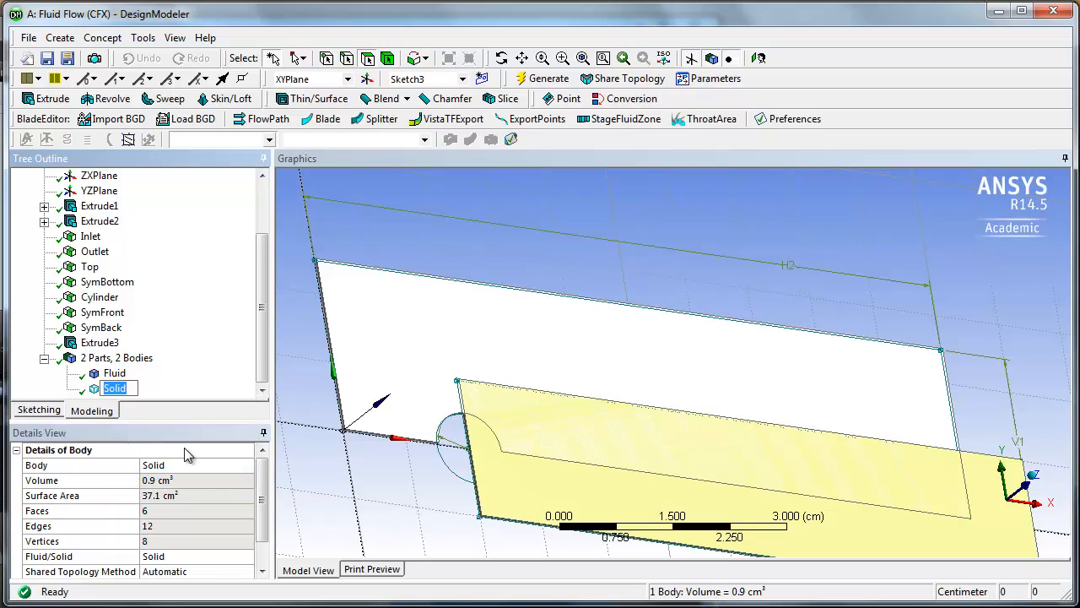
type("RefinedMeshR")
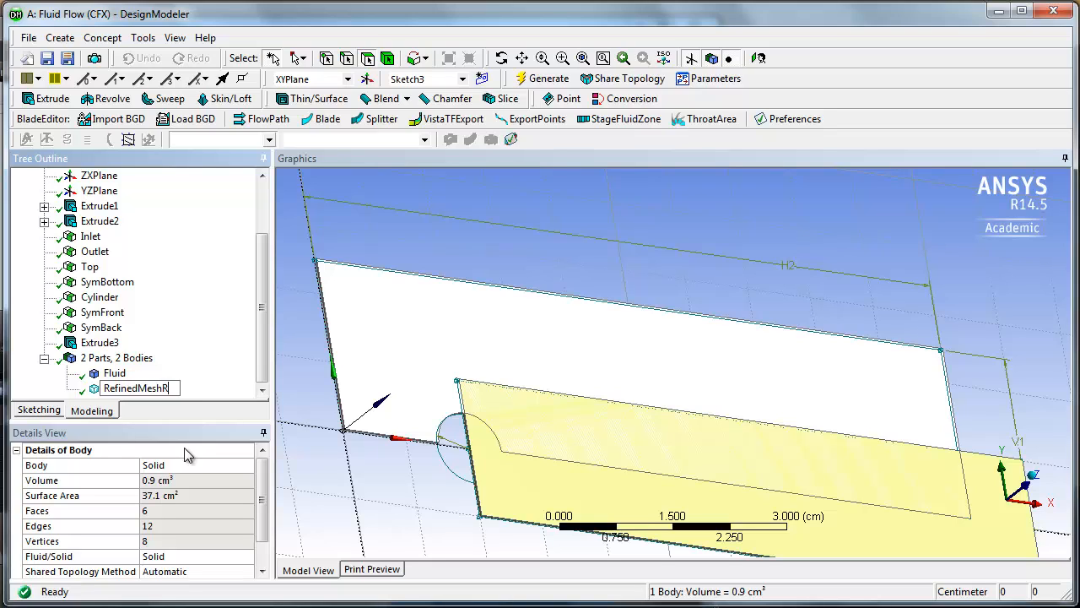
type("egion")
key("Return")
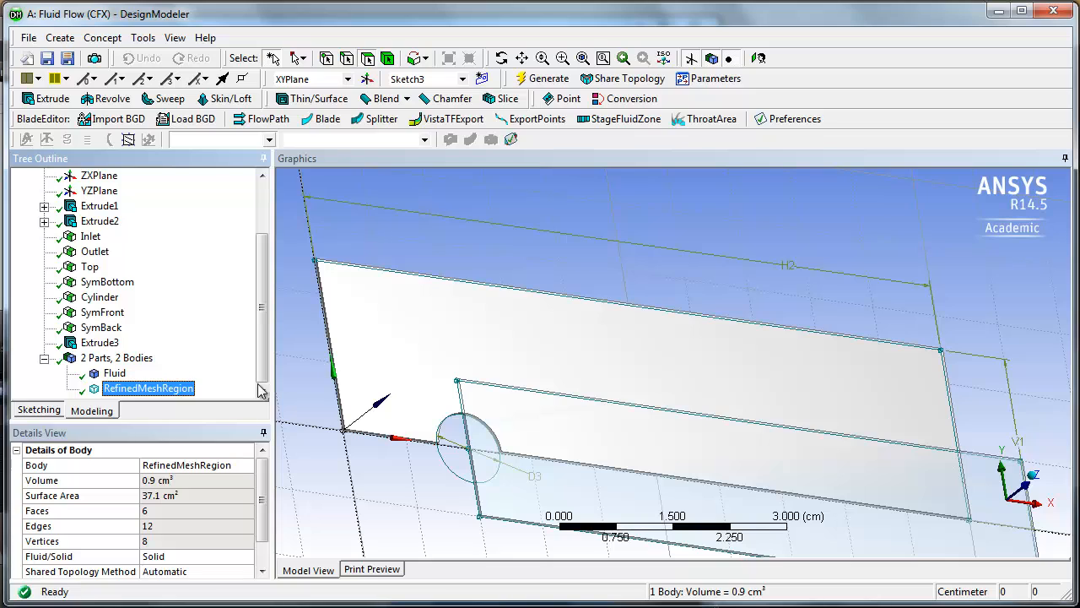
scroll(270, 302, "up", 2)
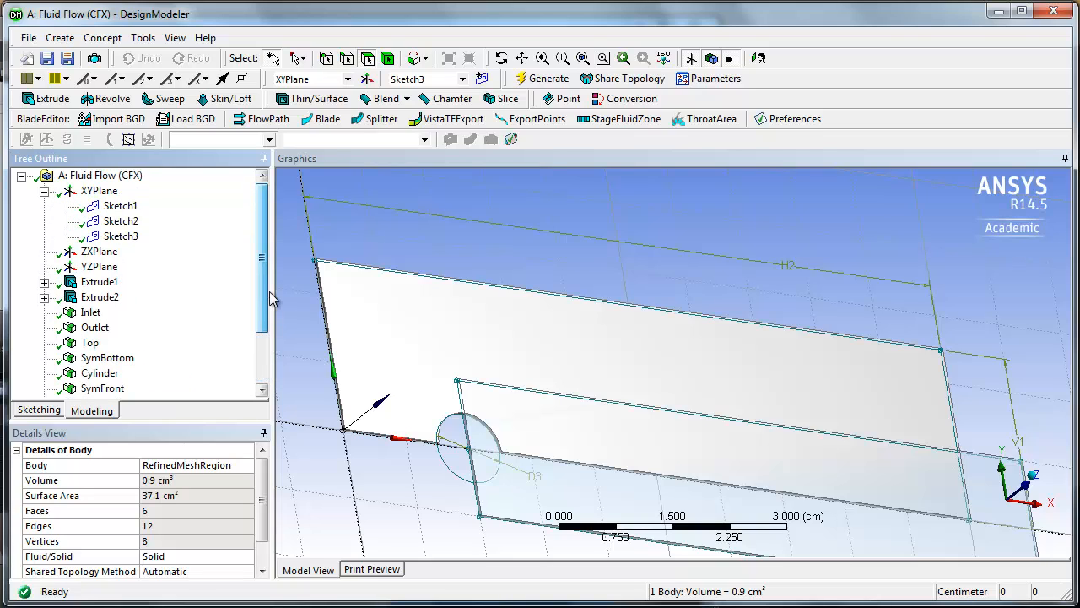
scroll(270, 338, "down", 2)
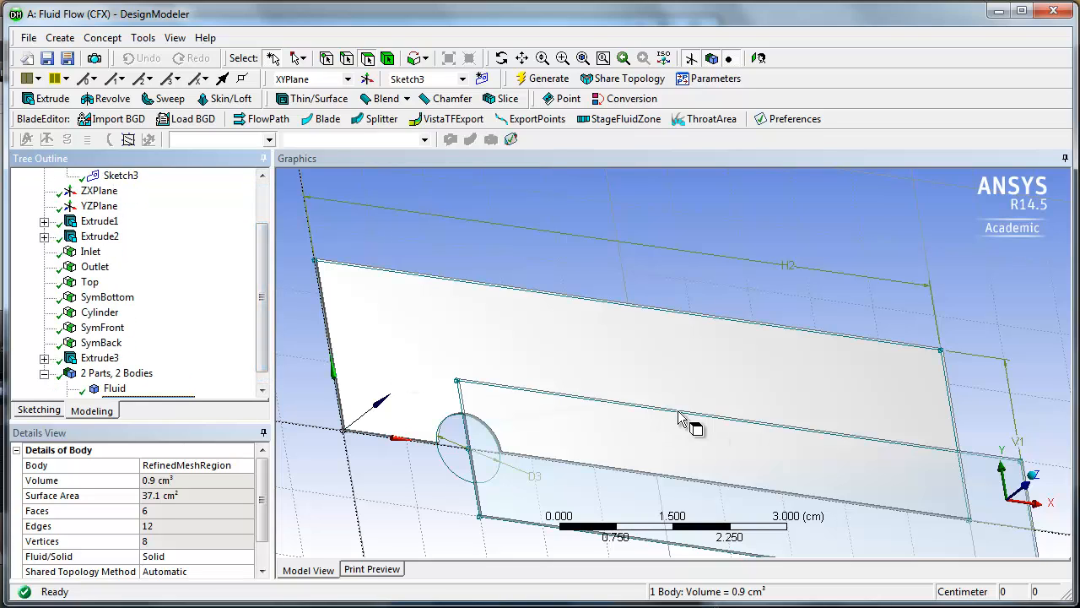
- Save the project and open the Fluid Flow (CFX) system's mesh from Workbench in the Meshing application, facing the XY plane
middle_click_drag(679, 420, 562, 436)
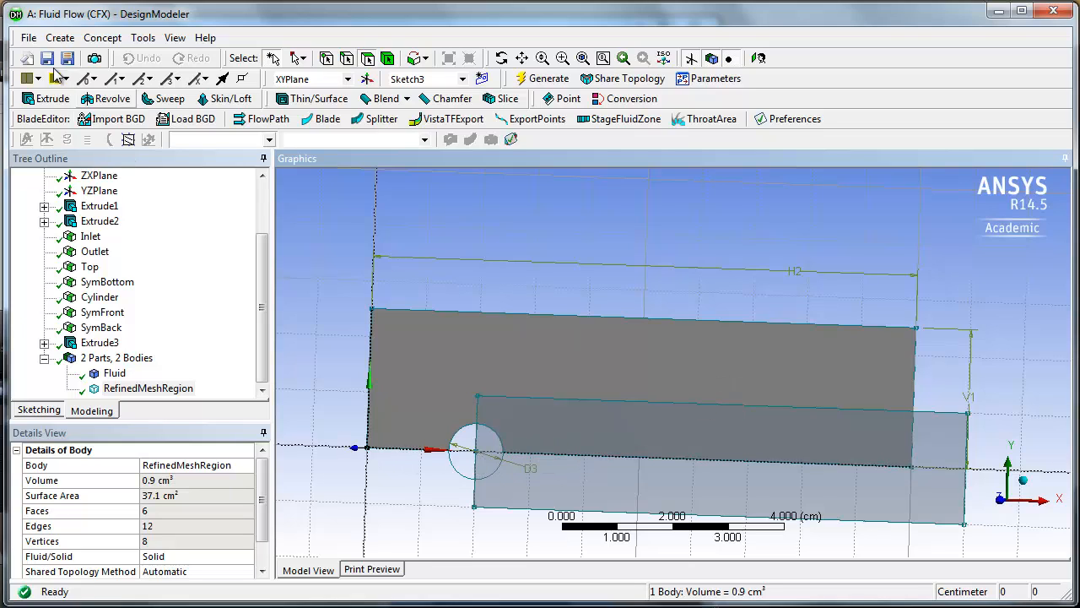
left_click(27, 38)
left_click(49, 109)
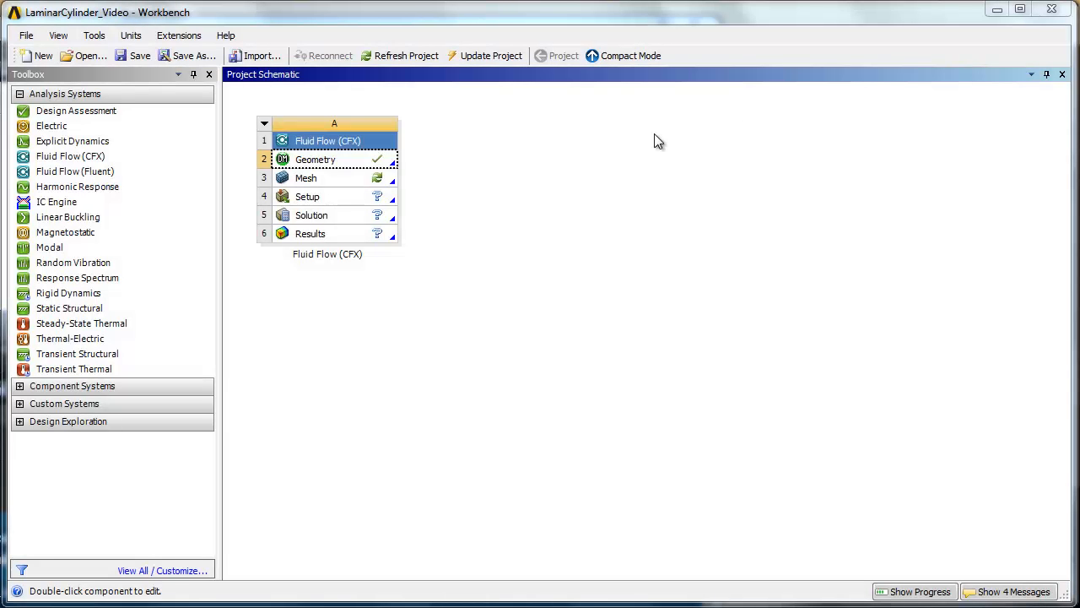
double_click(378, 181)
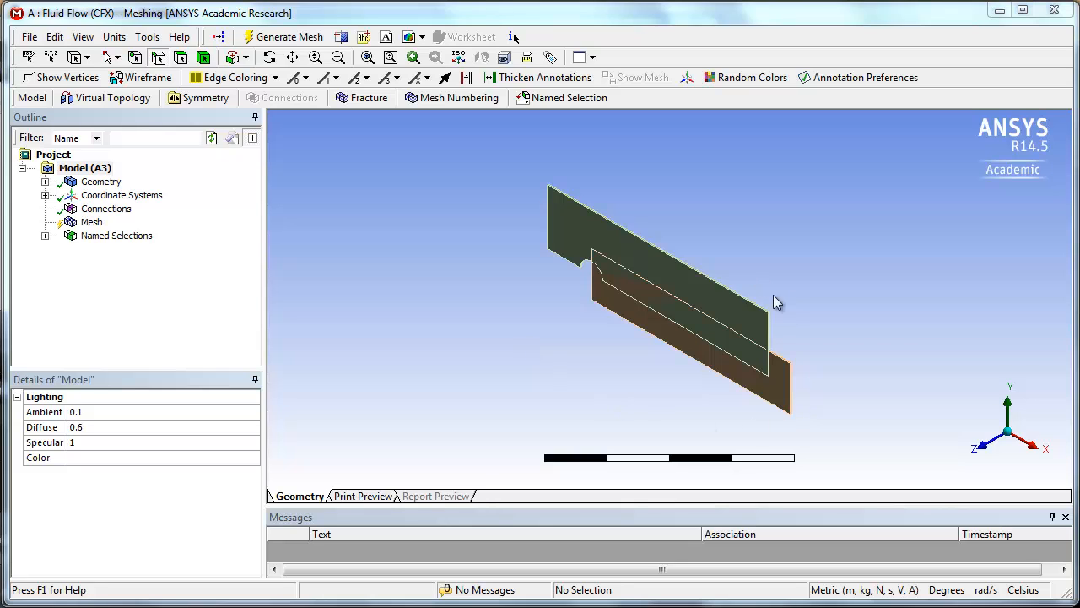
left_click(982, 443)
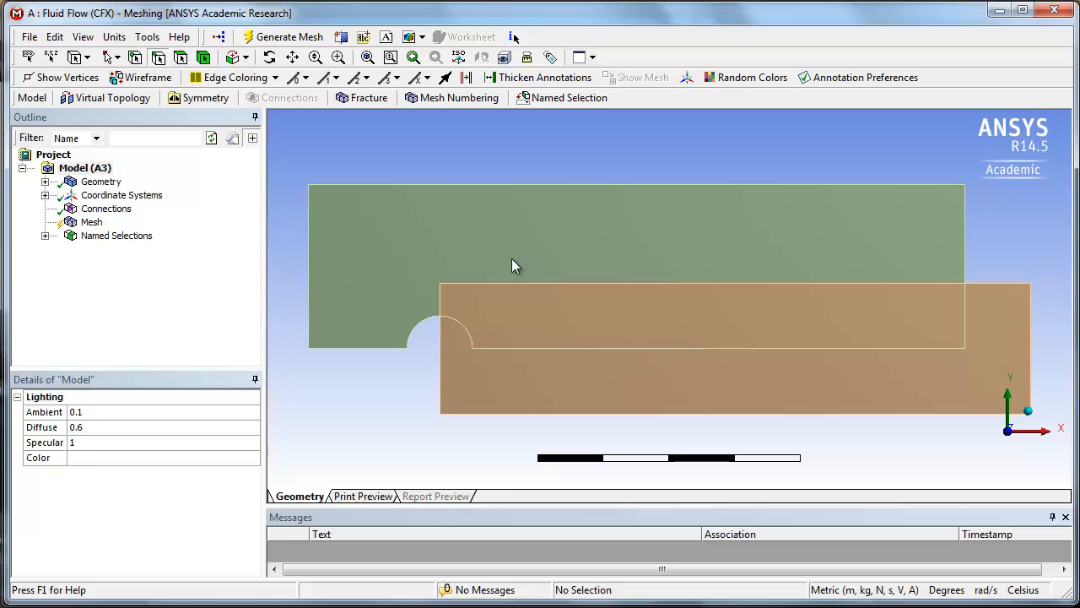
- Set the global mesh relevance to 100 and the advanced size function to On: Fixed
left_click(91, 222)
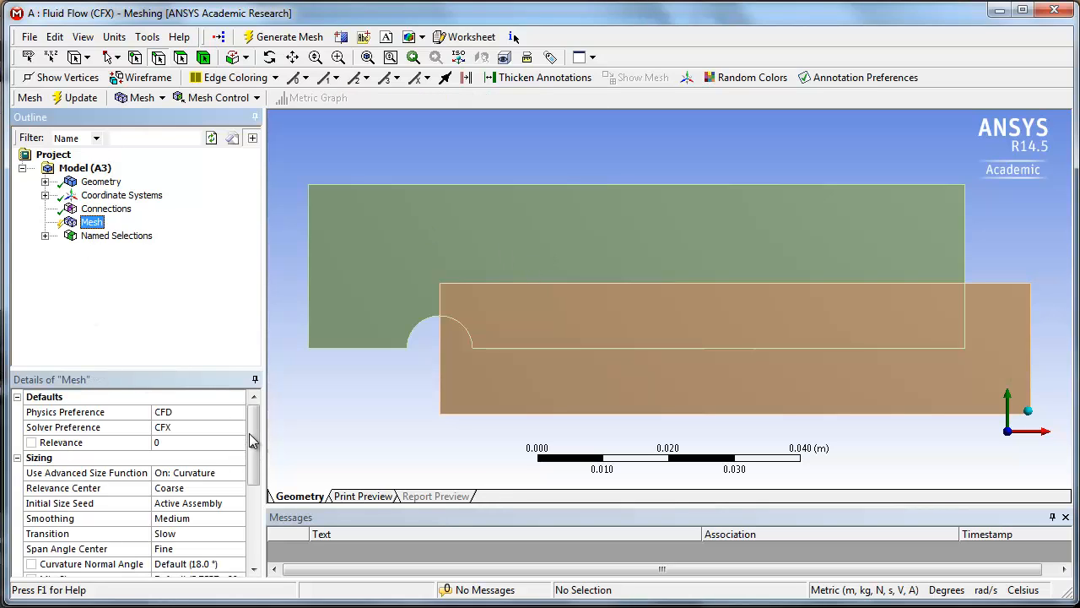
left_click(170, 443)
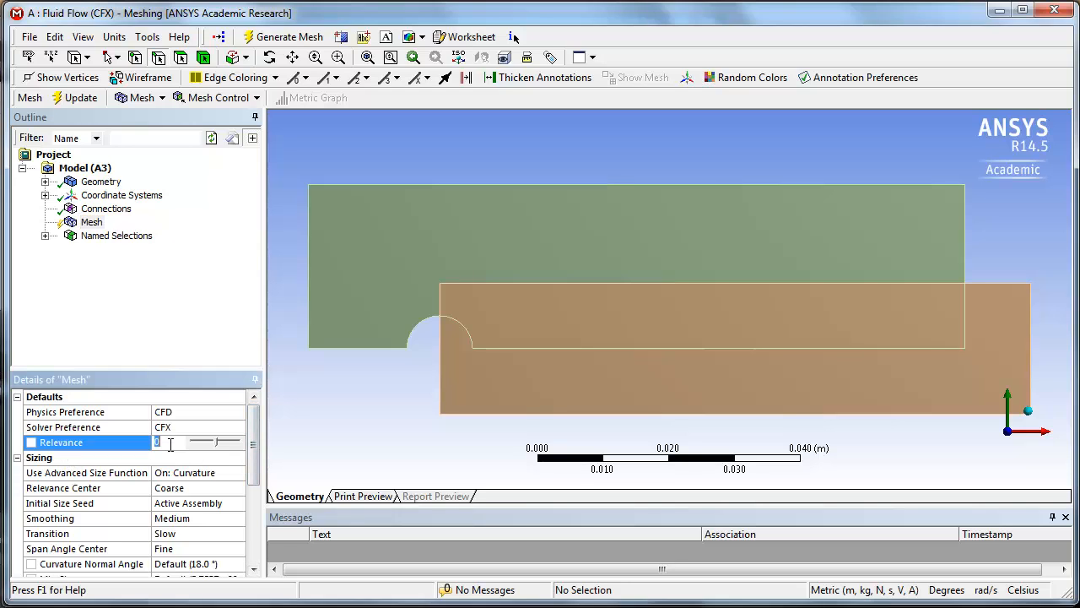
left_click_drag(216, 445, 248, 444)
left_click(197, 475)
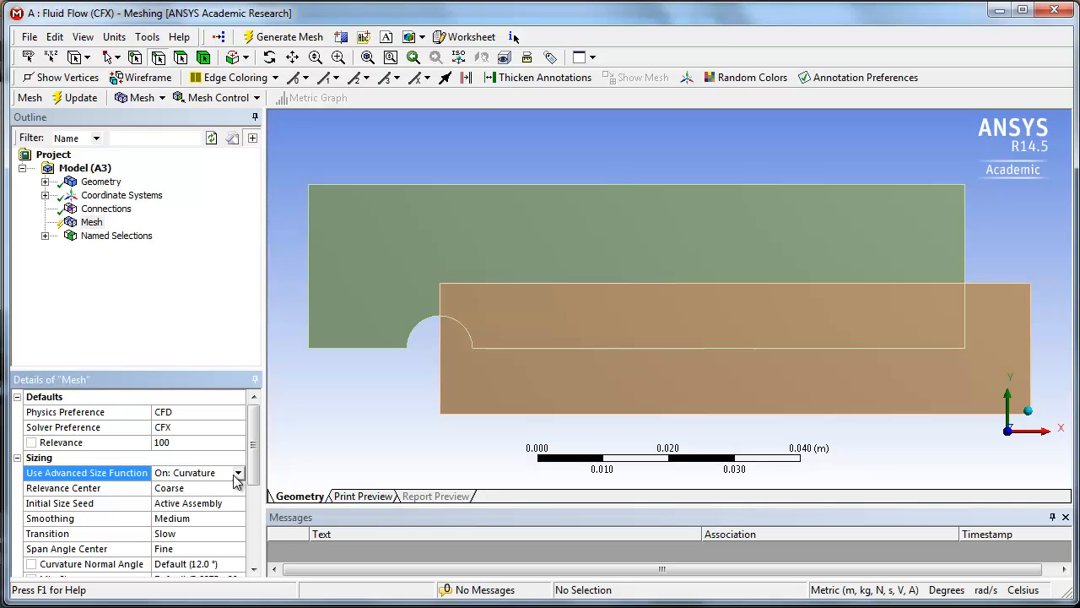
left_click(238, 473)
left_click(205, 530)
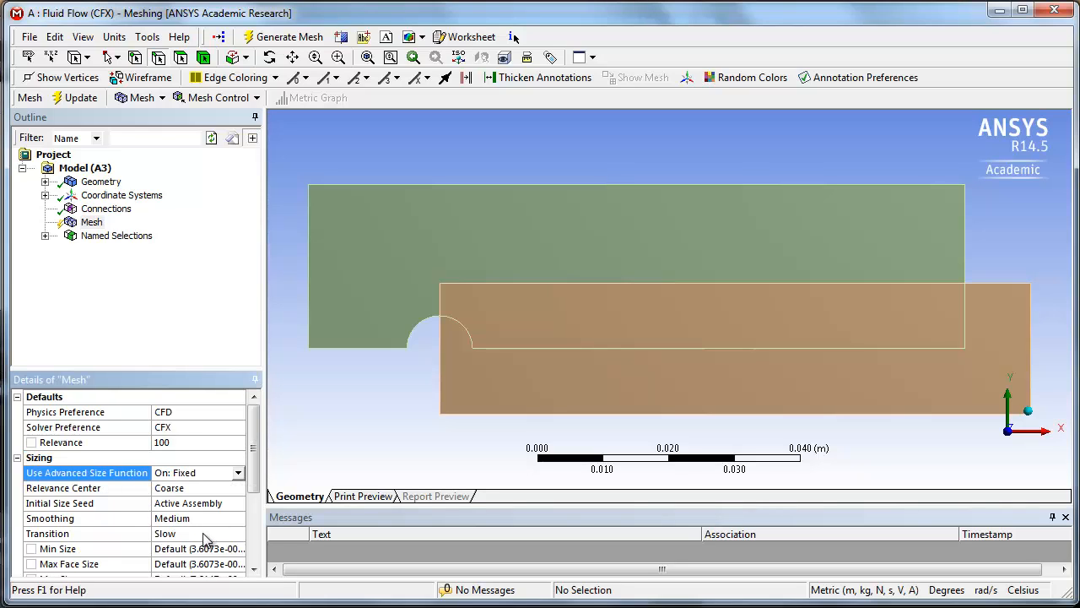
- Set the mesh's relevance center to Fine and update the mesh
left_click(173, 490)
left_click(238, 488)
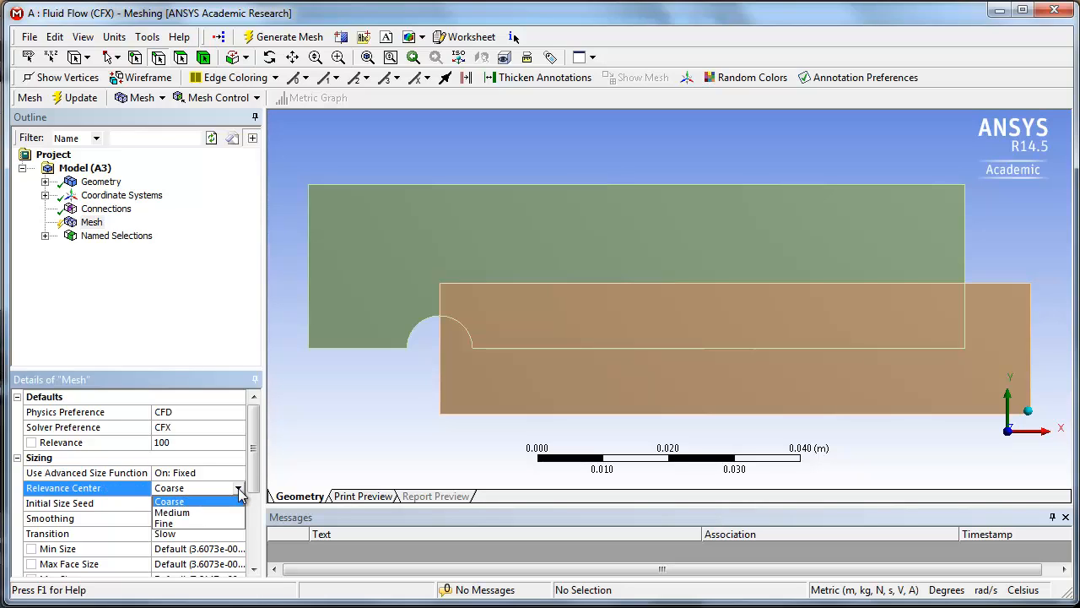
left_click(208, 525)
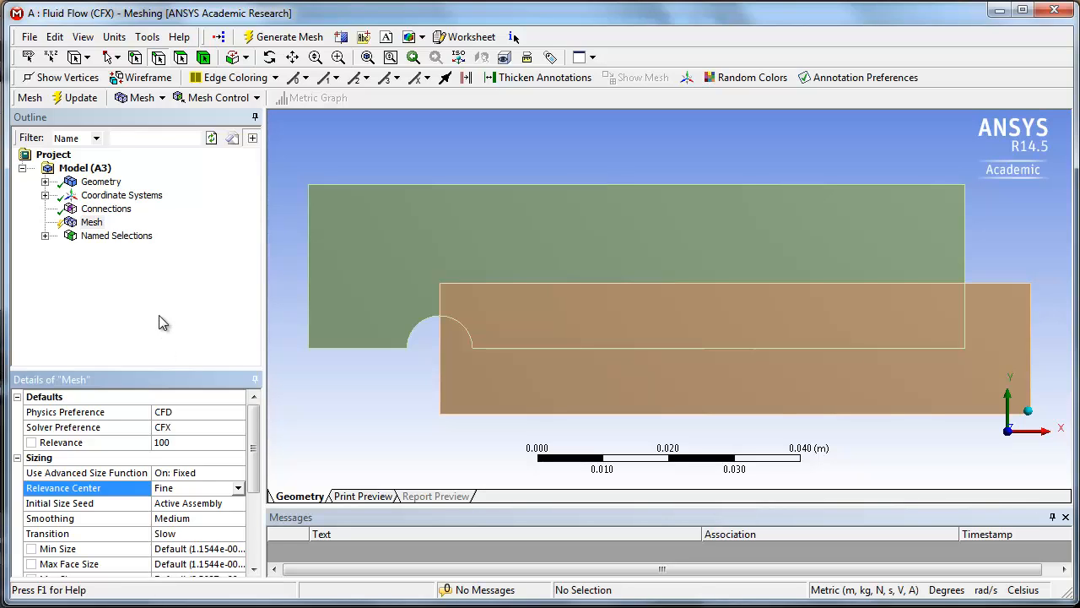
left_click(74, 99)
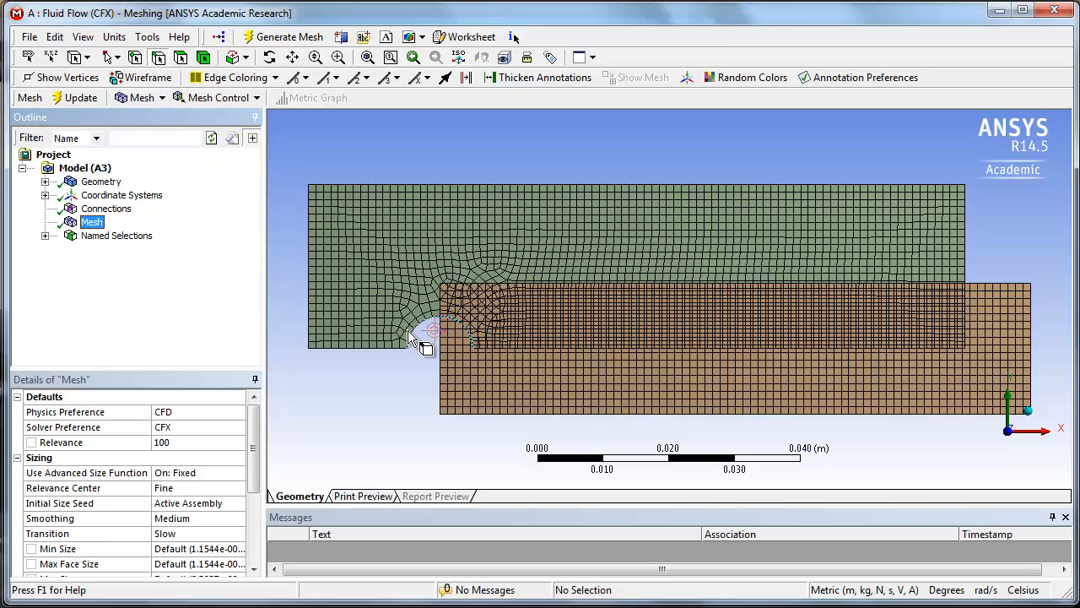
- Insert a mesh method scoped to the Fluid body with the semicircular cutout and set it to Sweep
right_click(95, 224)
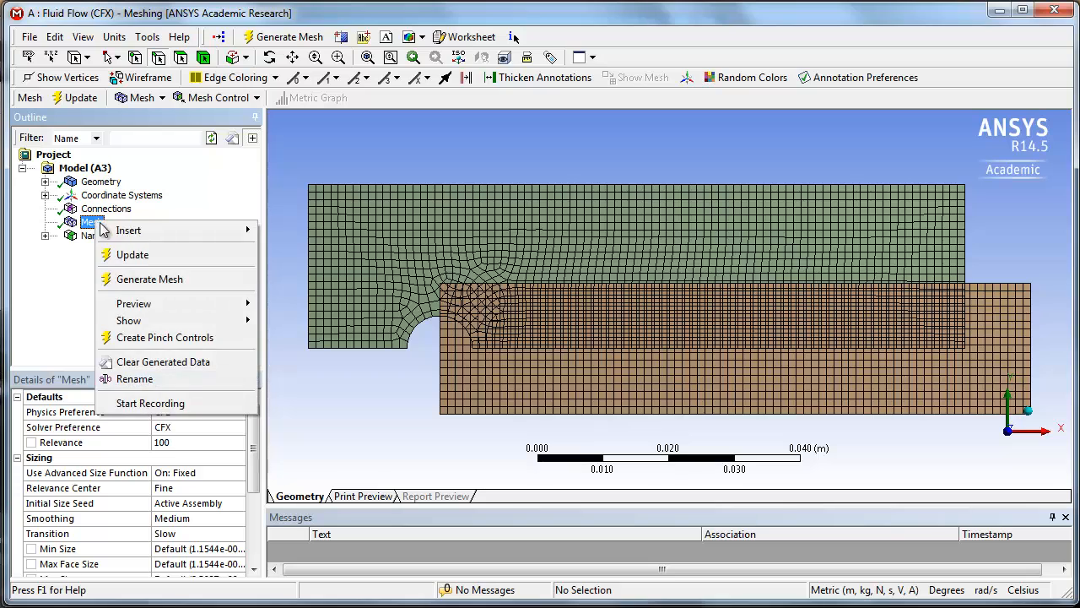
mouse_move(237, 230)
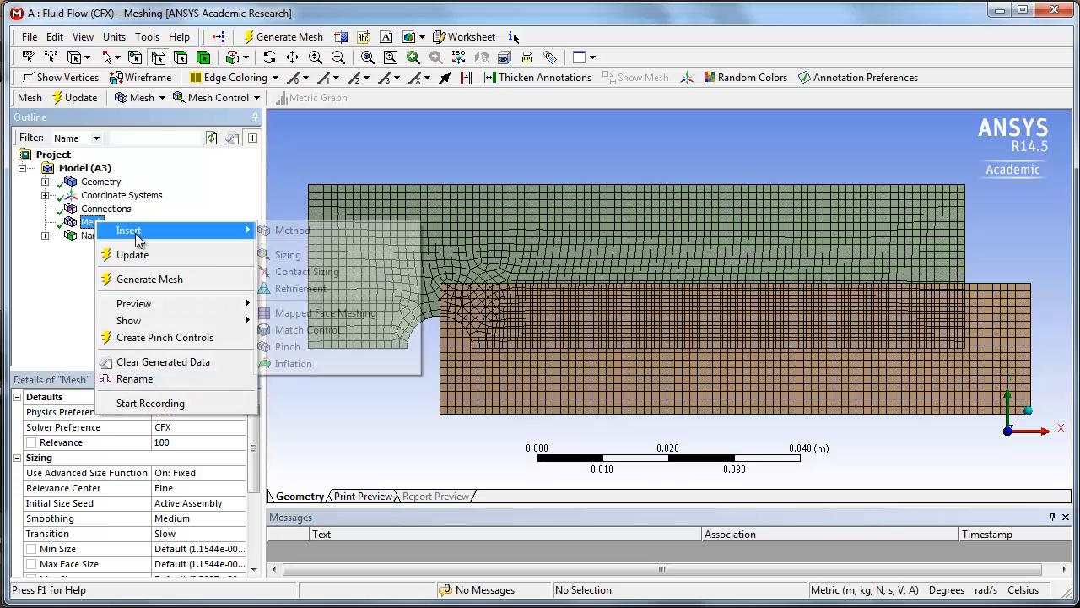
left_click(292, 232)
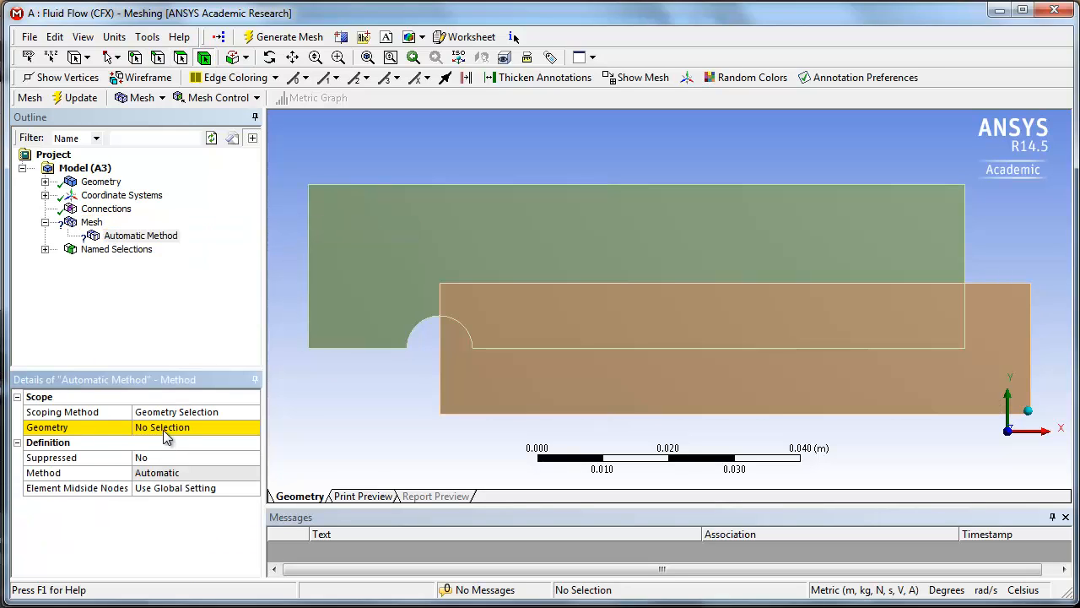
left_click(402, 213)
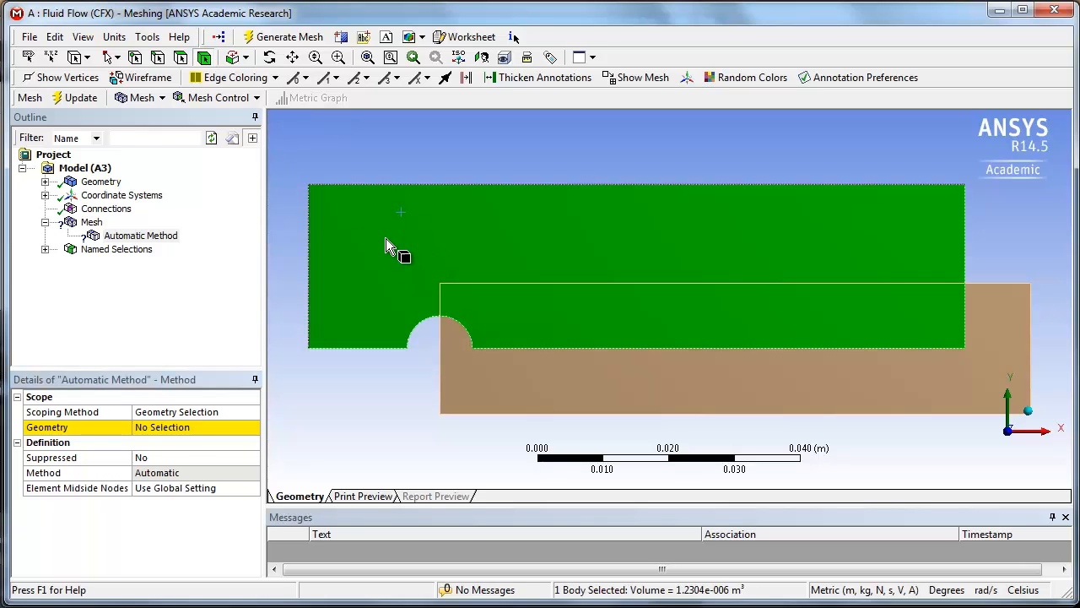
left_click(169, 427)
left_click(161, 428)
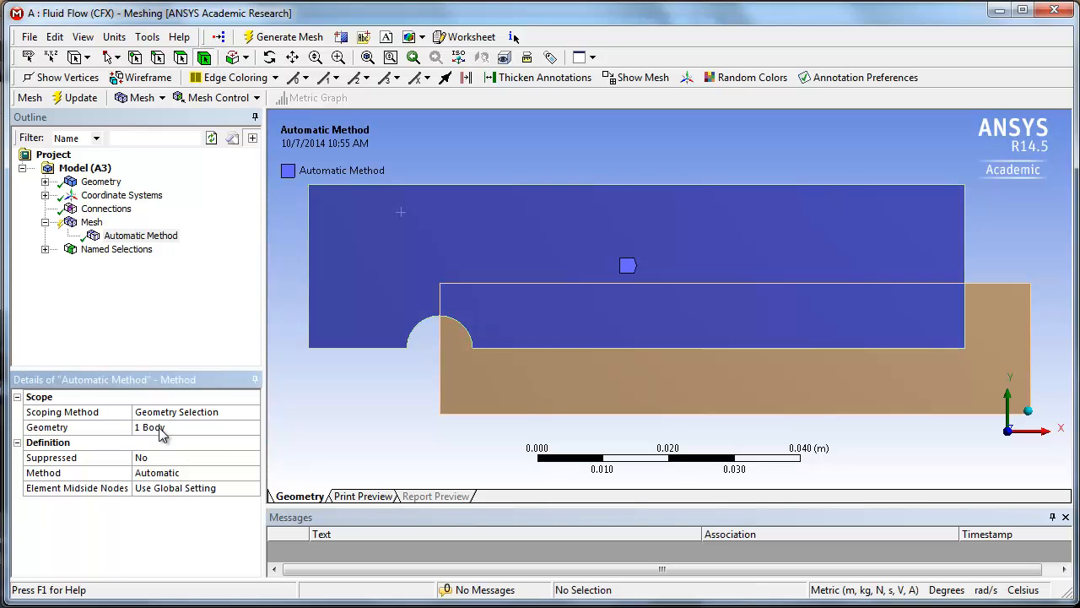
left_click(243, 474)
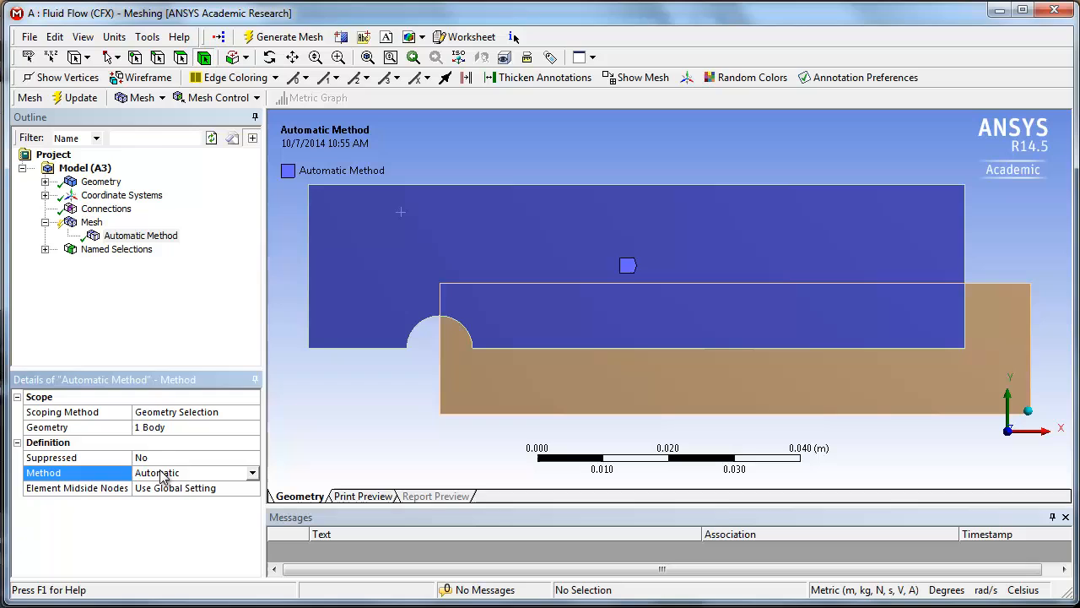
left_click(251, 473)
left_click(225, 518)
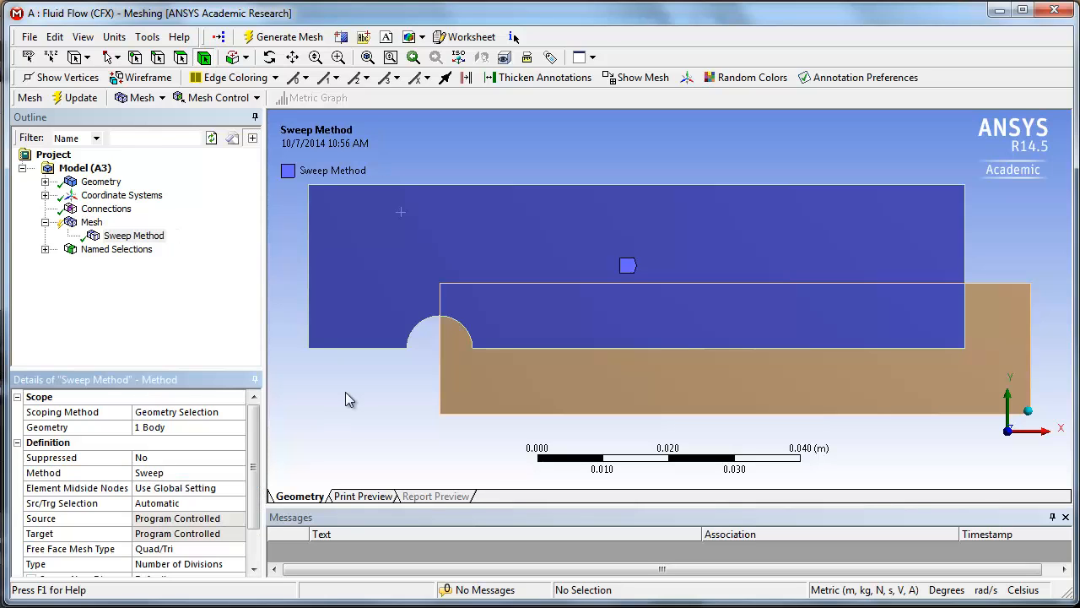
- Set the sweep's source/target selection to Manual Source and Target and assign the Fluid body's large front face as source
left_click_drag(256, 461, 257, 498)
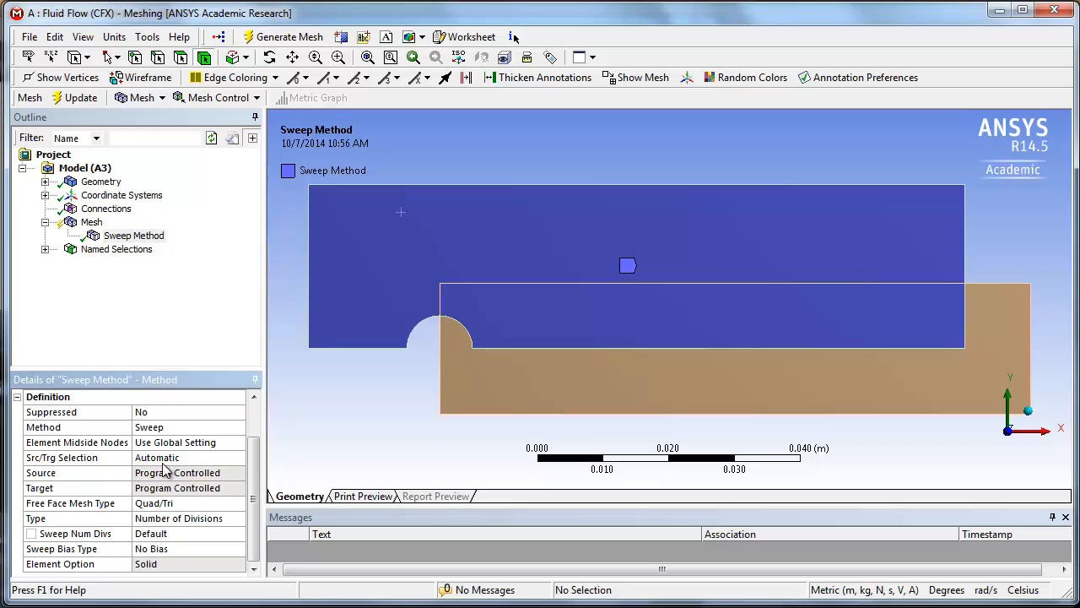
left_click(252, 459)
left_click(238, 458)
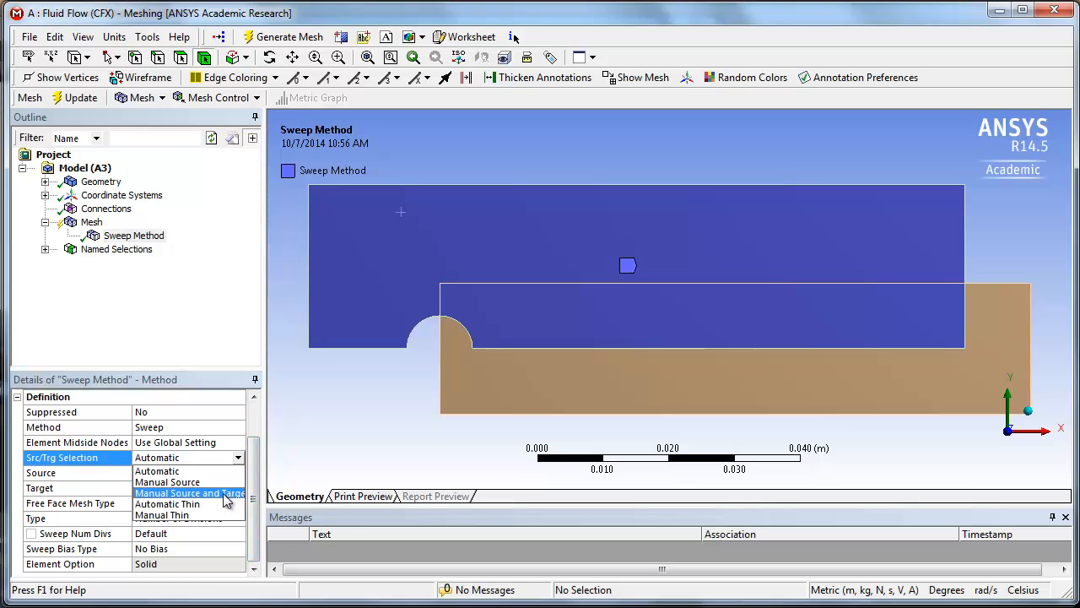
left_click(203, 494)
left_click(157, 519)
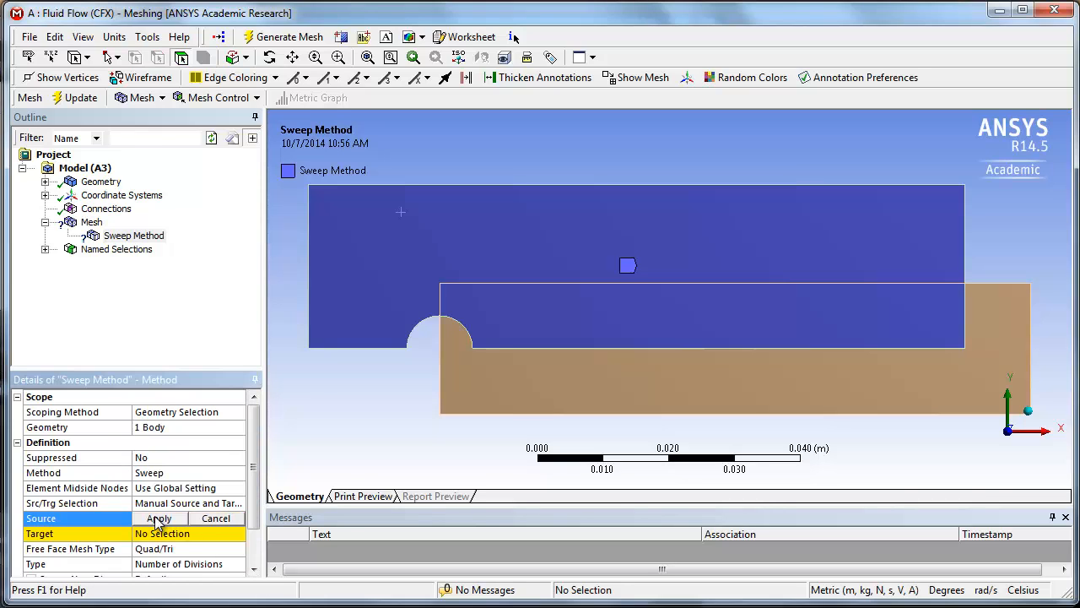
left_click(332, 337)
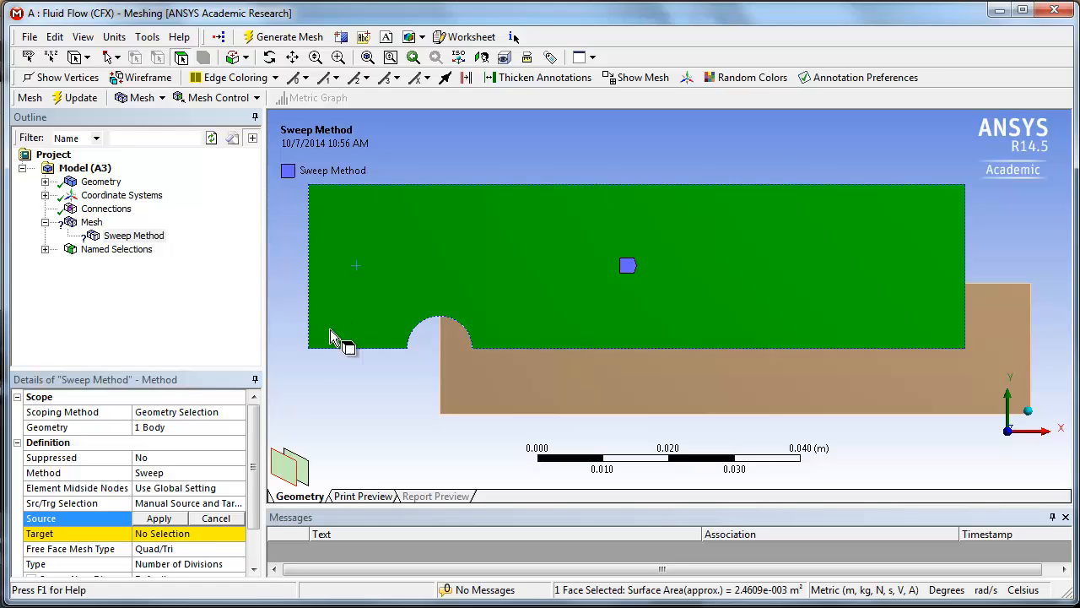
left_click(159, 518)
- Assign the Fluid body's large back face, opposite the source, as the sweep target
left_click(173, 534)
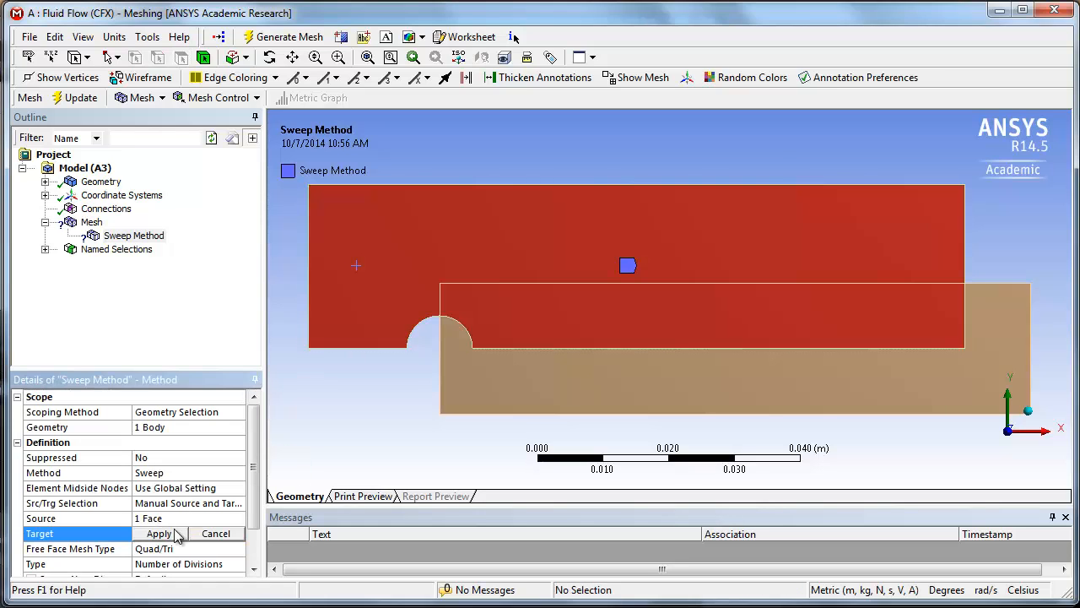
middle_click_drag(442, 157, 428, 314)
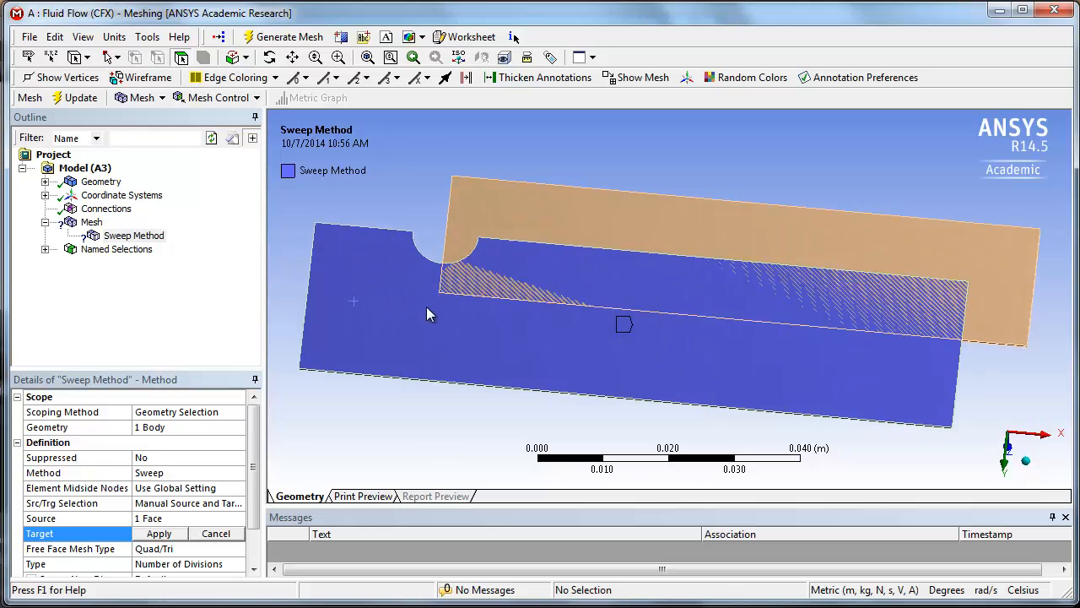
left_click(388, 339)
left_click(173, 534)
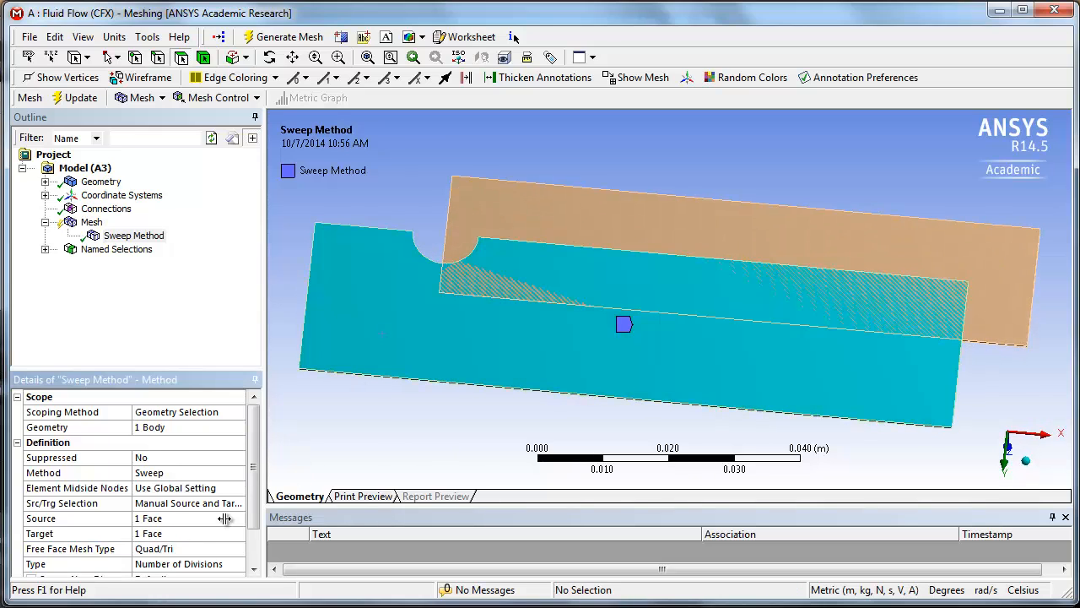
- Set the sweep method's number of divisions to 1
middle_click_drag(374, 428, 916, 413)
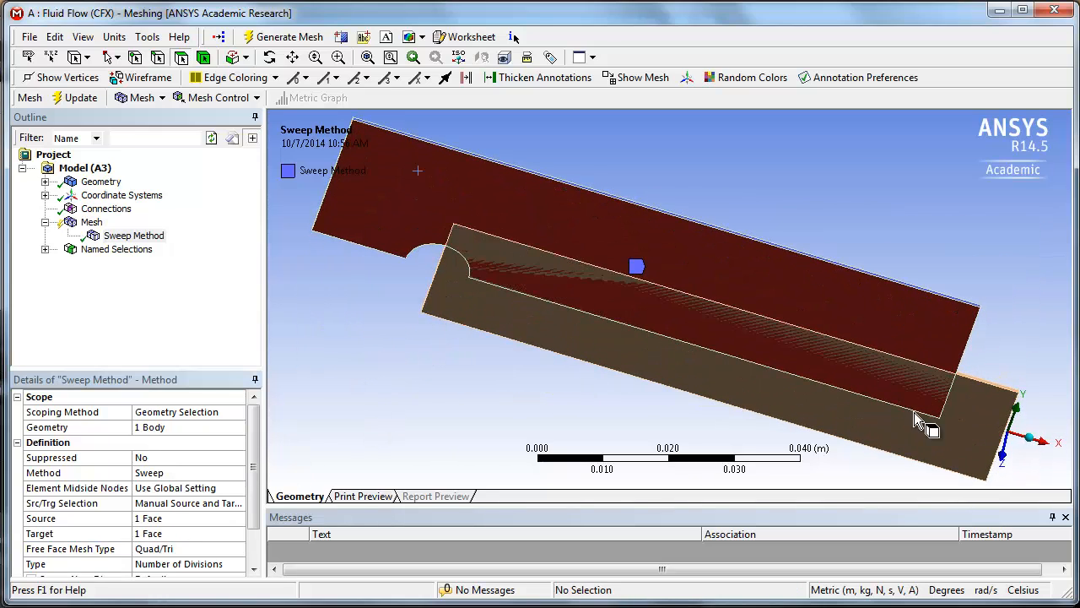
left_click(1002, 454)
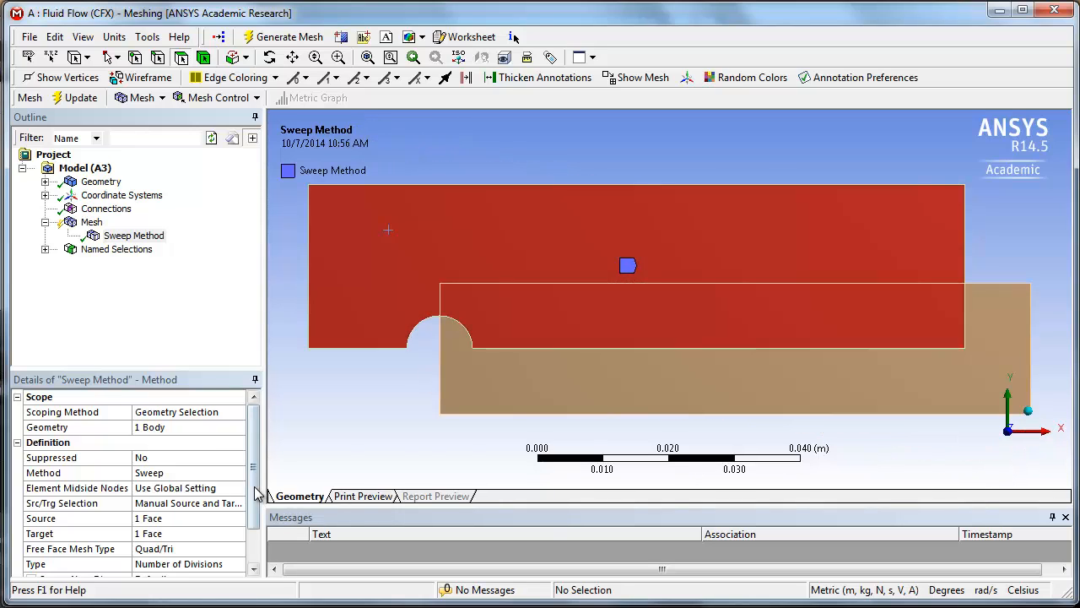
scroll(194, 523, "down", 1)
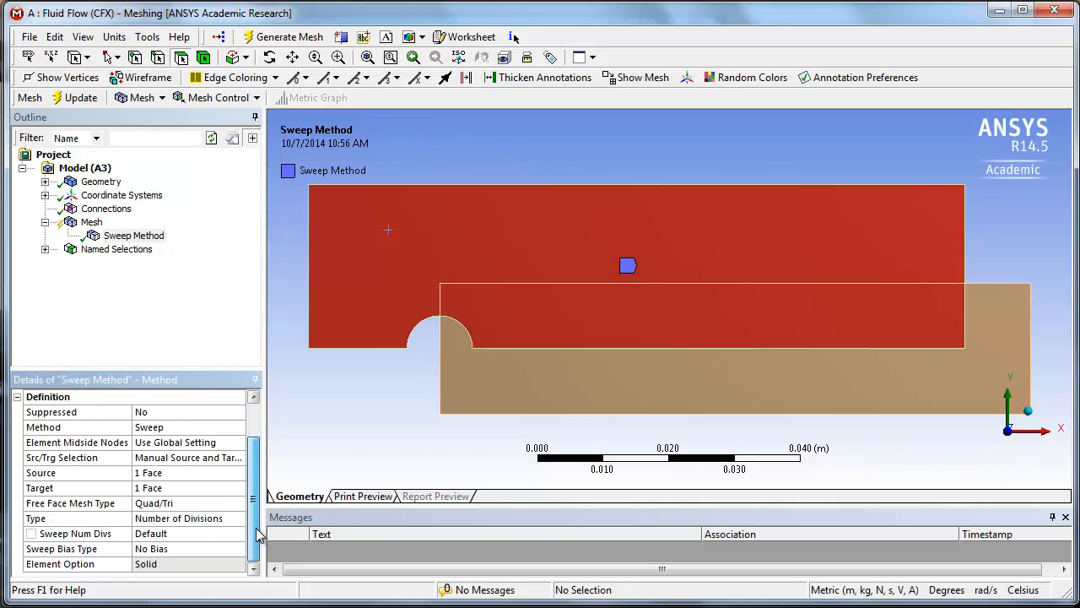
left_click(185, 537)
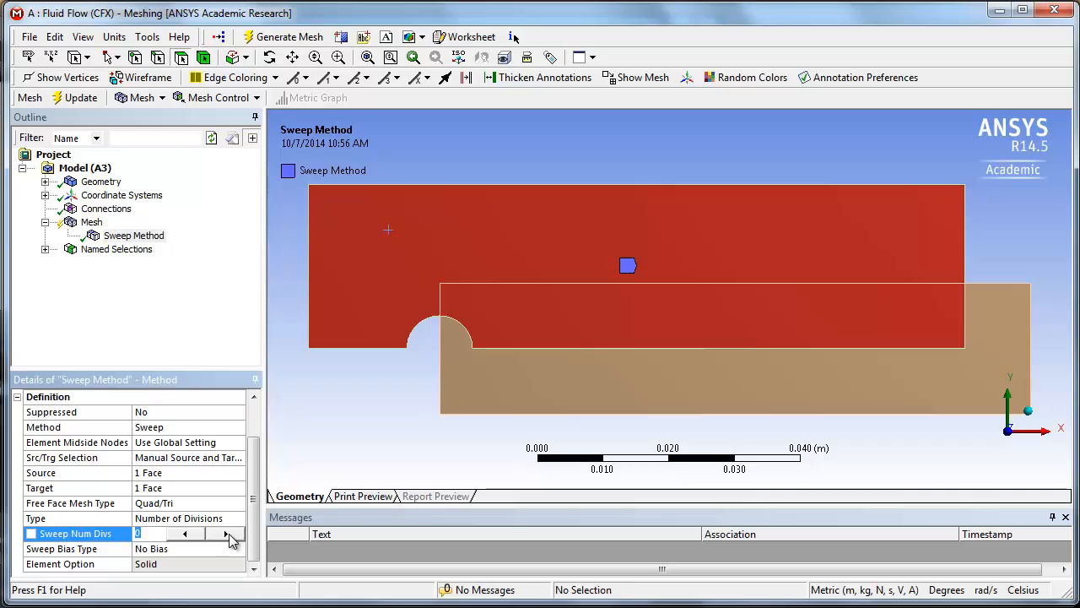
left_click(226, 534)
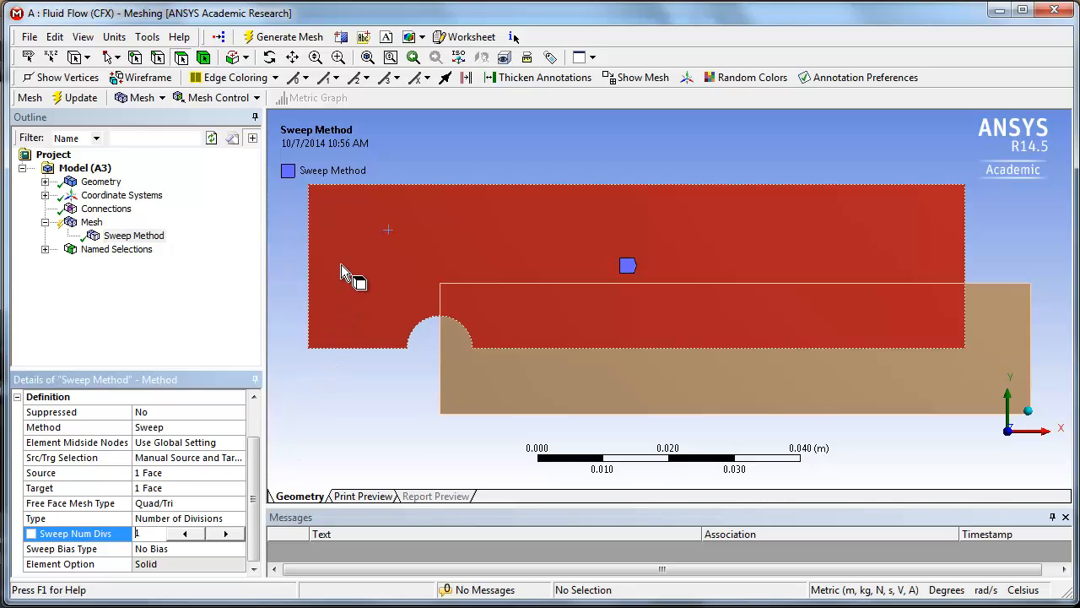
- Insert an inflation control on the mesh and scope it to the Fluid body's large front face
left_click(91, 222)
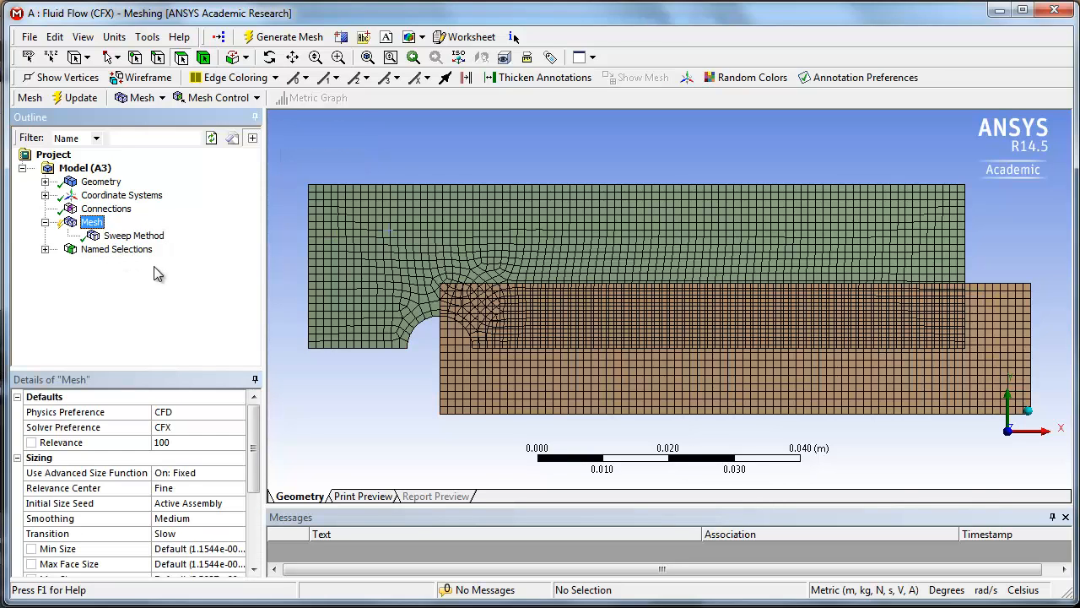
right_click(92, 227)
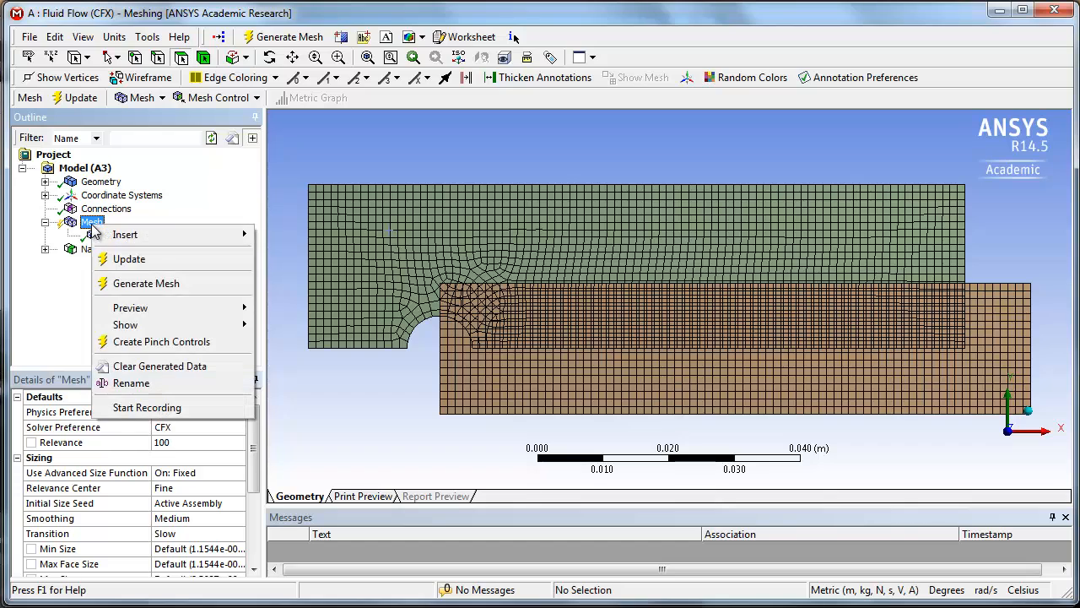
mouse_move(118, 235)
left_click(291, 367)
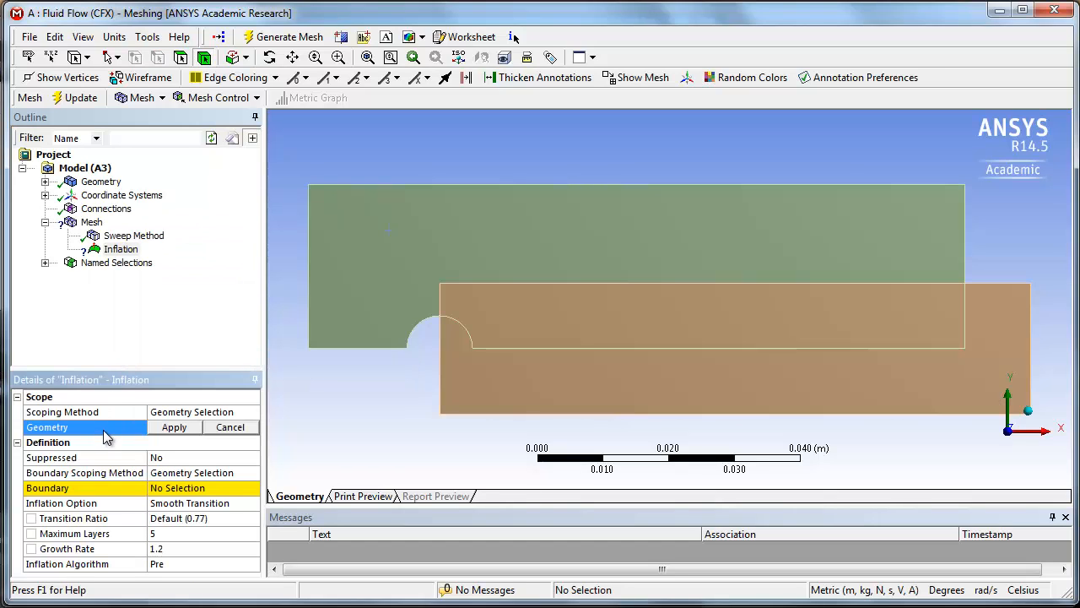
left_click(181, 57)
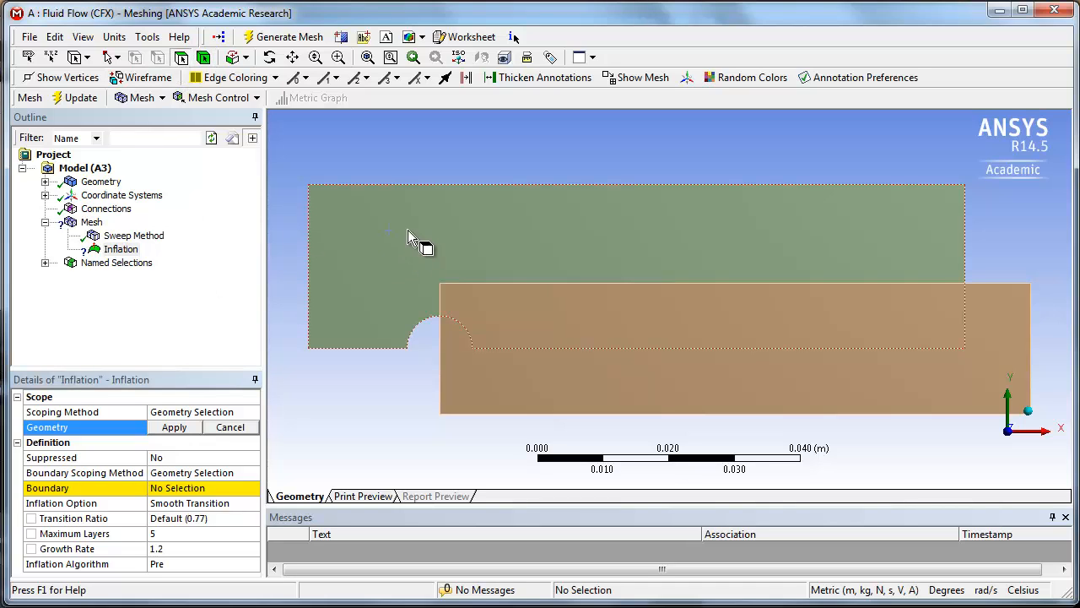
left_click(371, 243)
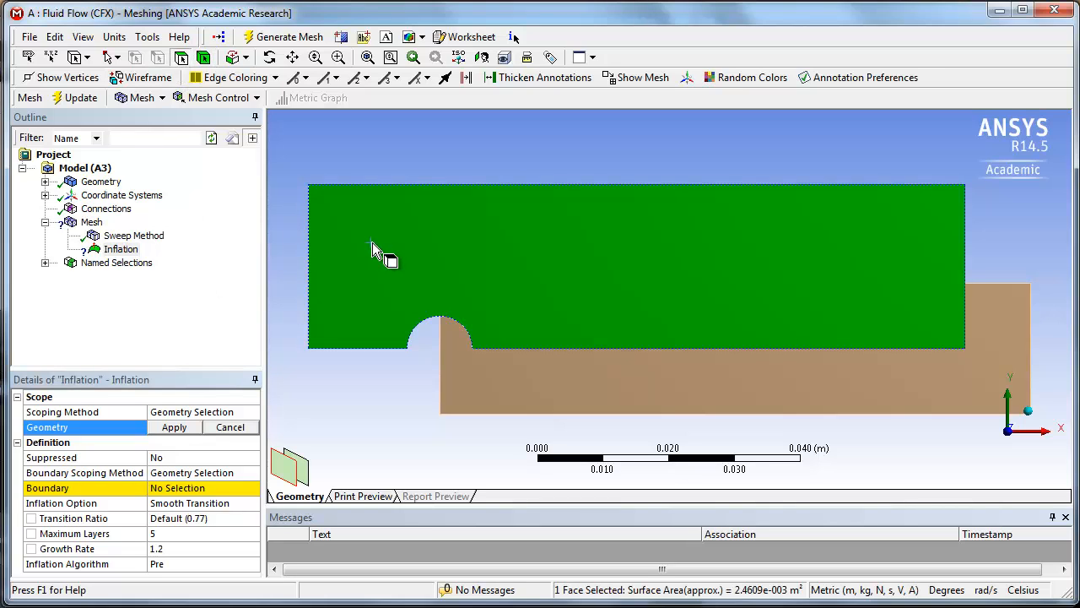
left_click(172, 428)
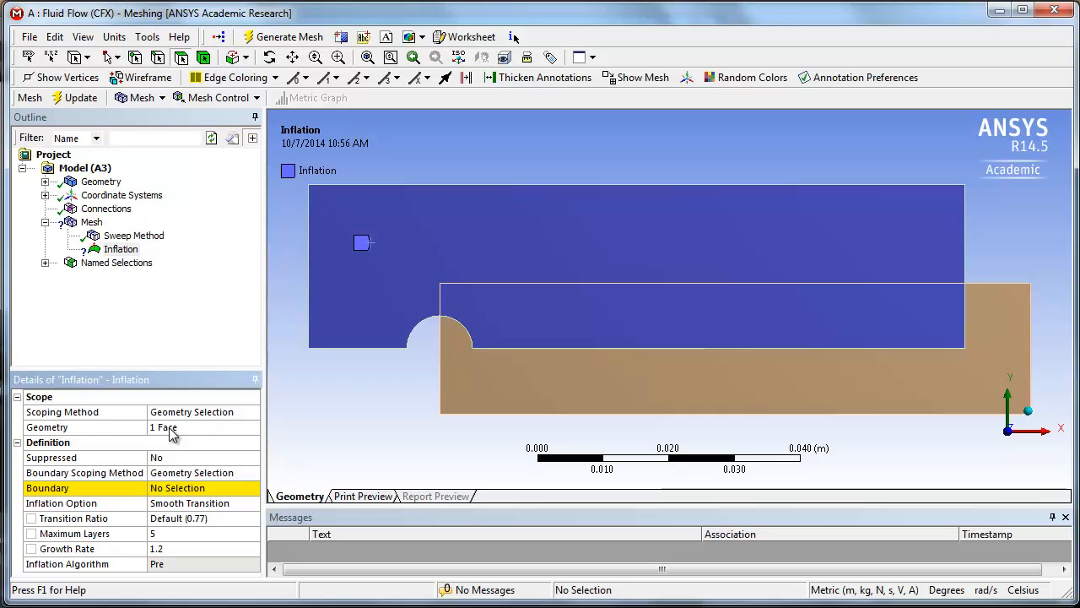
- Assign the semicircular cutout edge as the inflation boundary
left_click(163, 489)
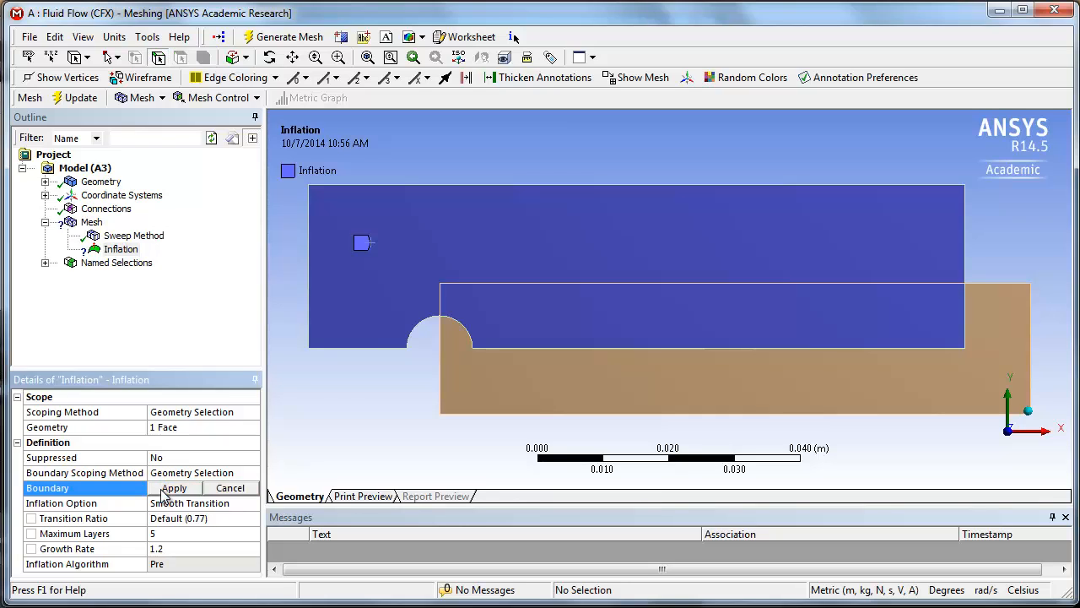
left_click(420, 321)
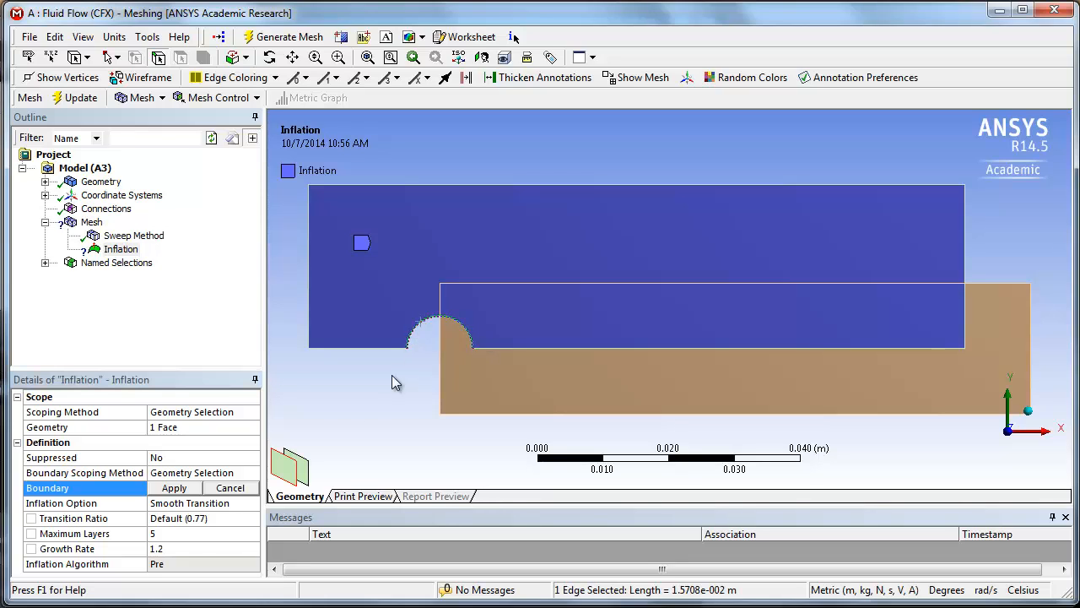
left_click(173, 488)
- Set the inflation option to Total Thickness with 10 layers, a growth rate of 1.1 and a maximum thickness of 0.002 m
left_click(243, 504)
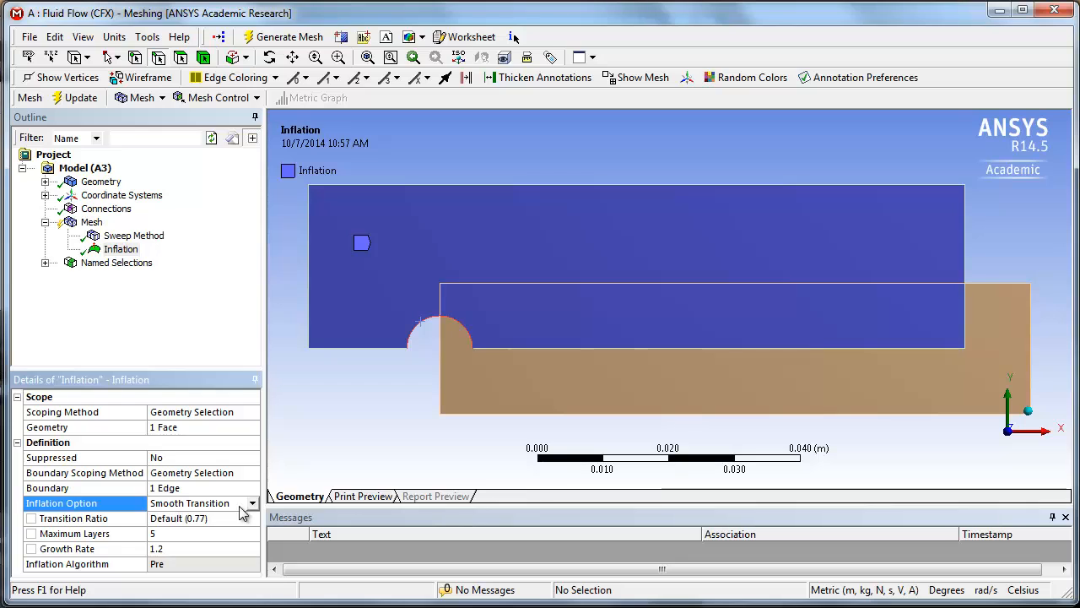
left_click(252, 504)
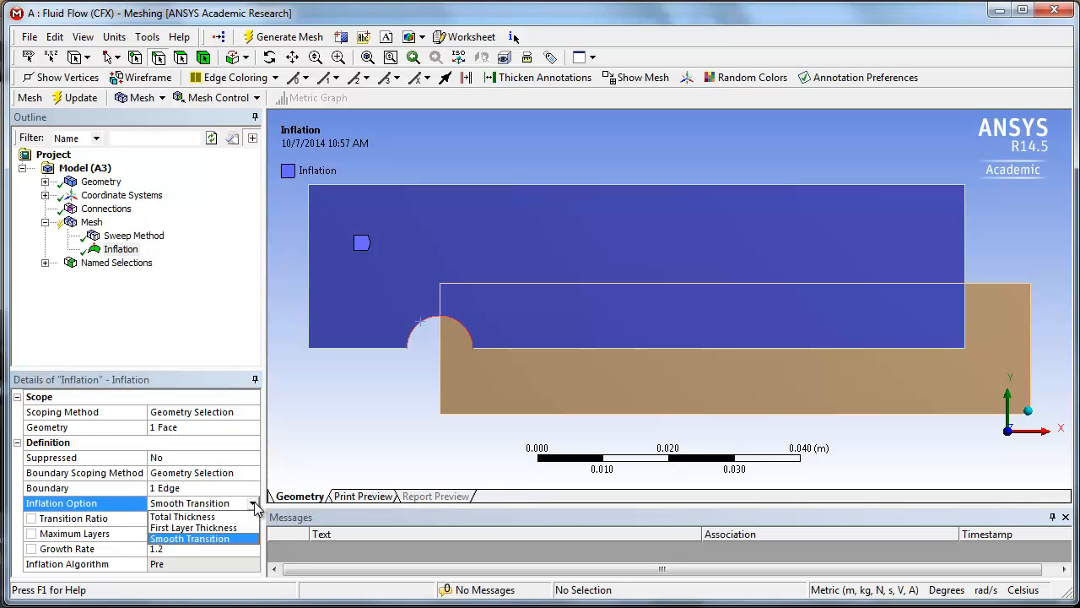
left_click(241, 518)
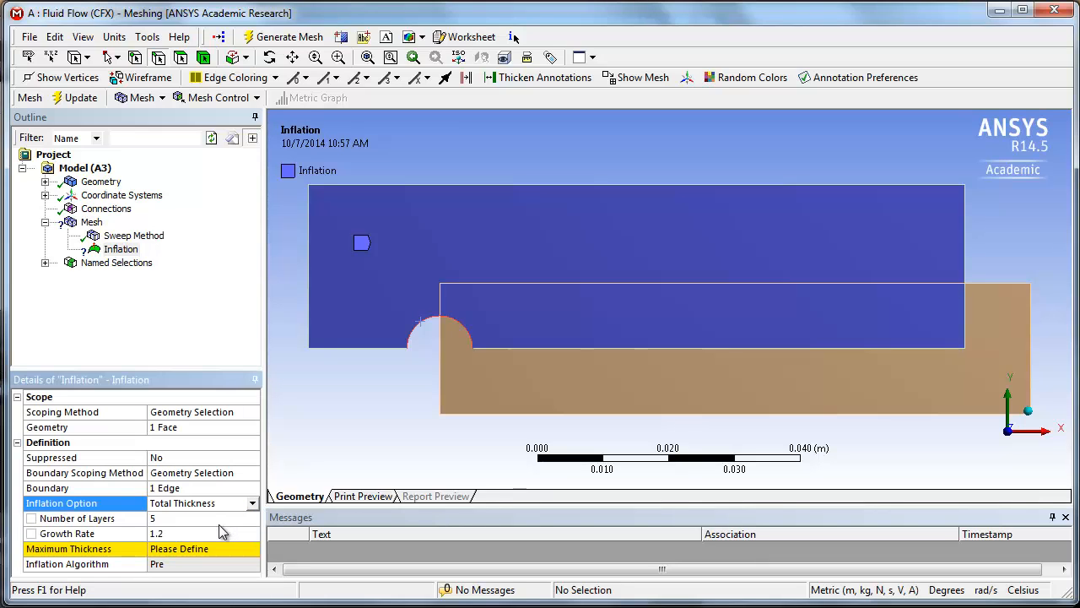
left_click(205, 519)
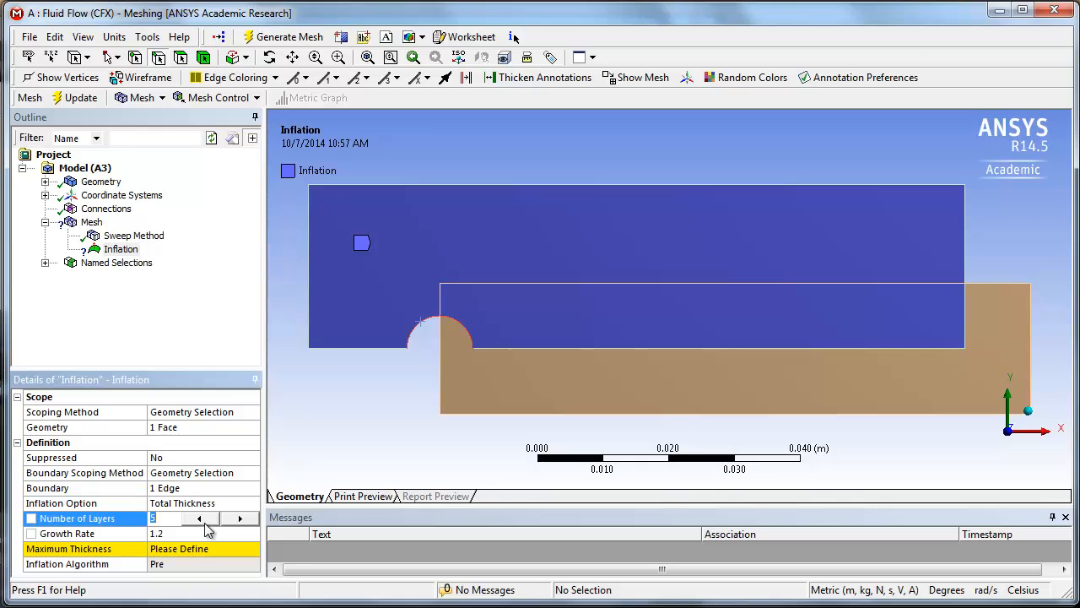
double_click(238, 519)
left_click(225, 533)
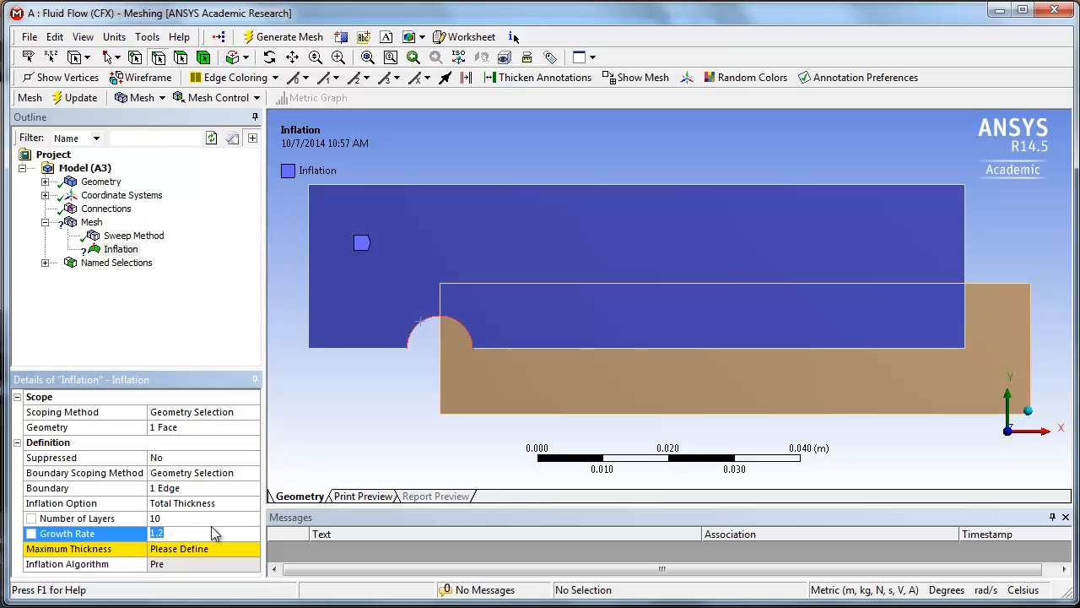
type("1.1")
left_click(209, 548)
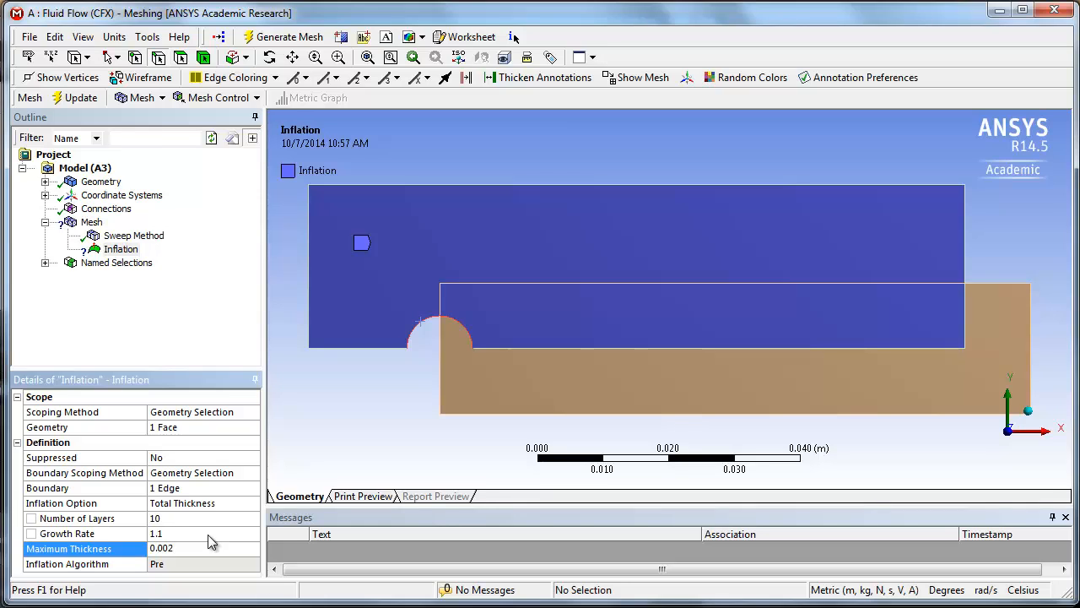
type("0.002")
key("Return")
- Update the mesh and examine the inflation layers around the semicircular cutout up close
left_click(91, 223)
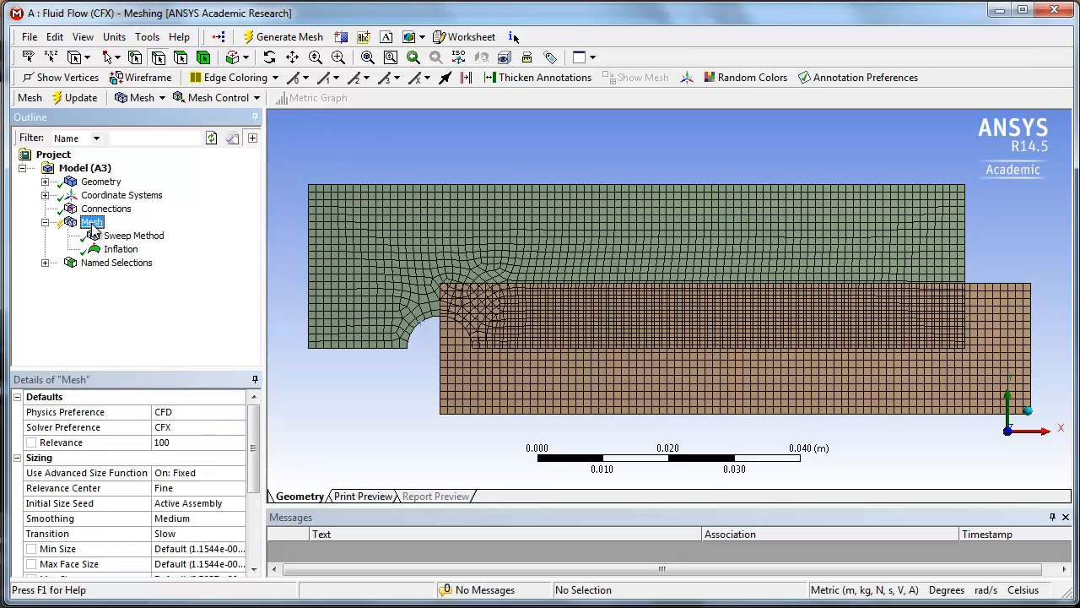
left_click(79, 98)
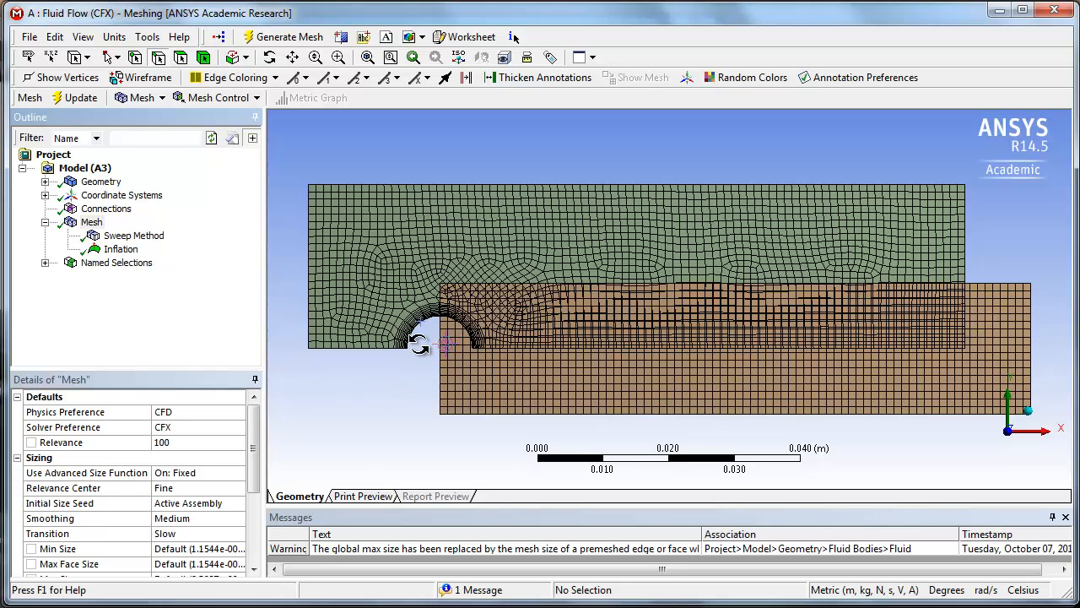
scroll(419, 344, "up", 3)
middle_click_drag(389, 346, 760, 345, "ctrl")
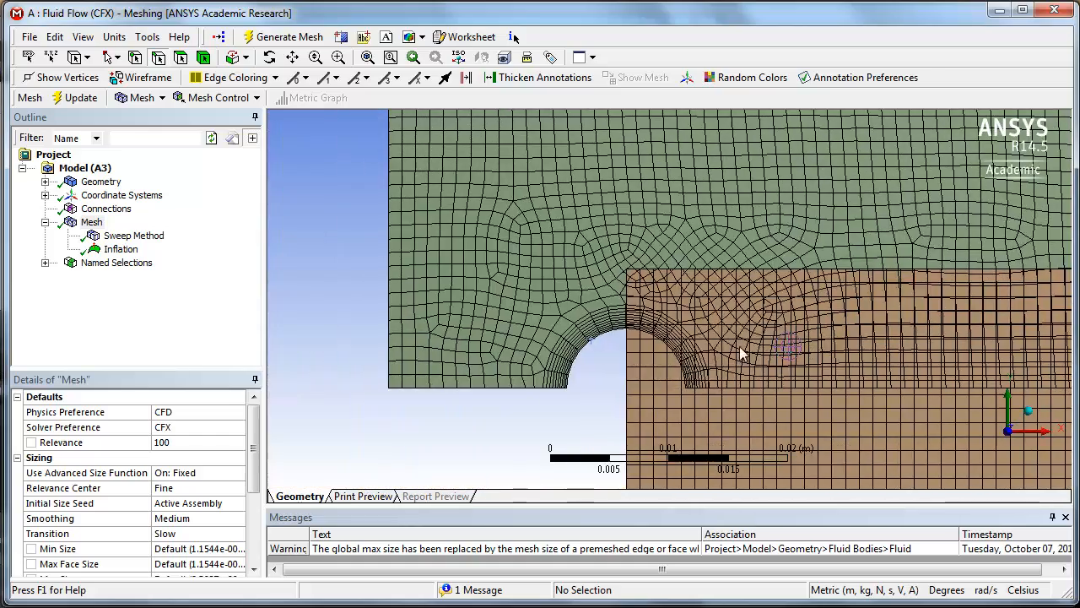
scroll(571, 371, "up", 3)
middle_click_drag(512, 357, 572, 299, "ctrl")
scroll(572, 299, "up", 3)
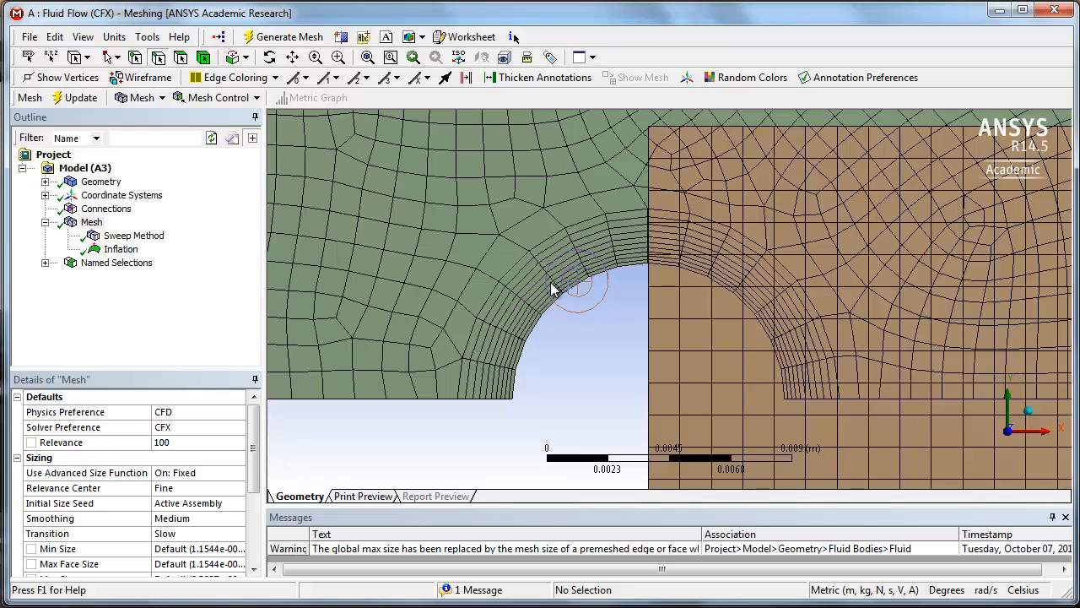
- Insert a sizing control on the semicircular cutout edge and set its element size to 0.0005 m
right_click(82, 224)
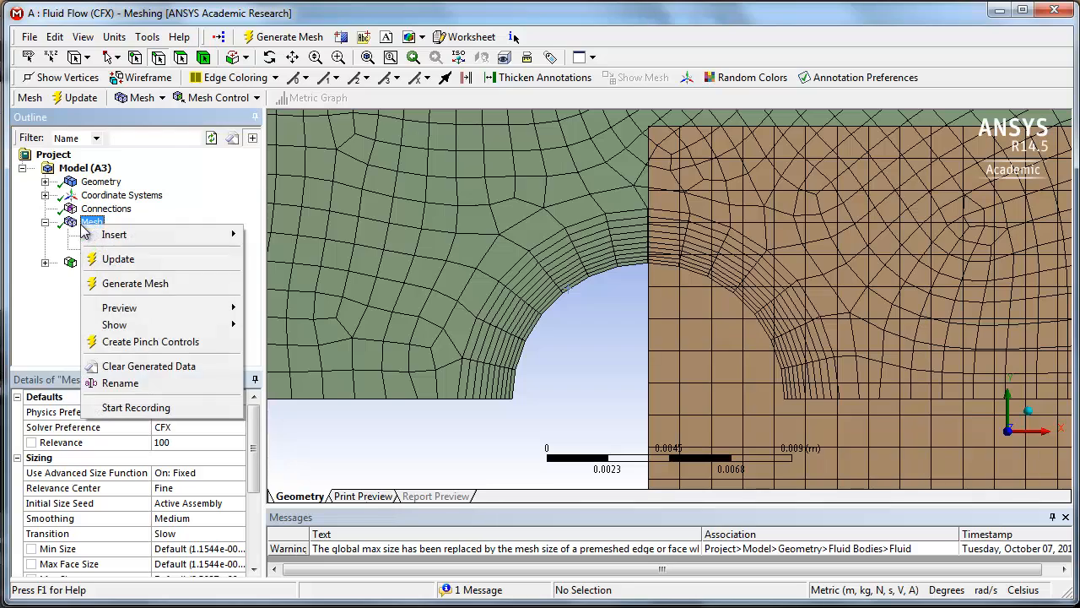
mouse_move(229, 235)
left_click(285, 260)
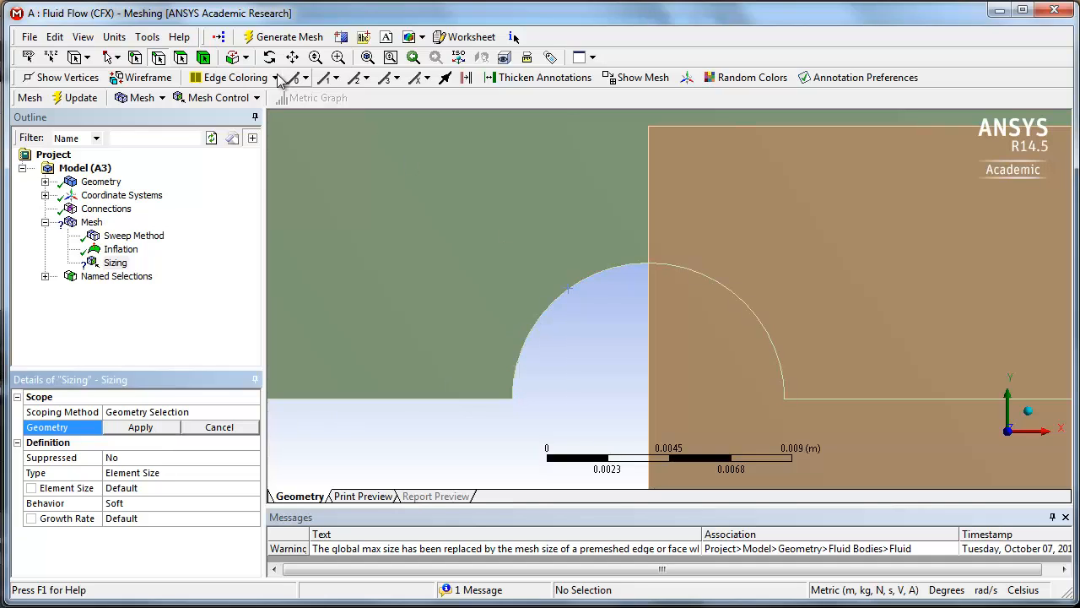
left_click(159, 58)
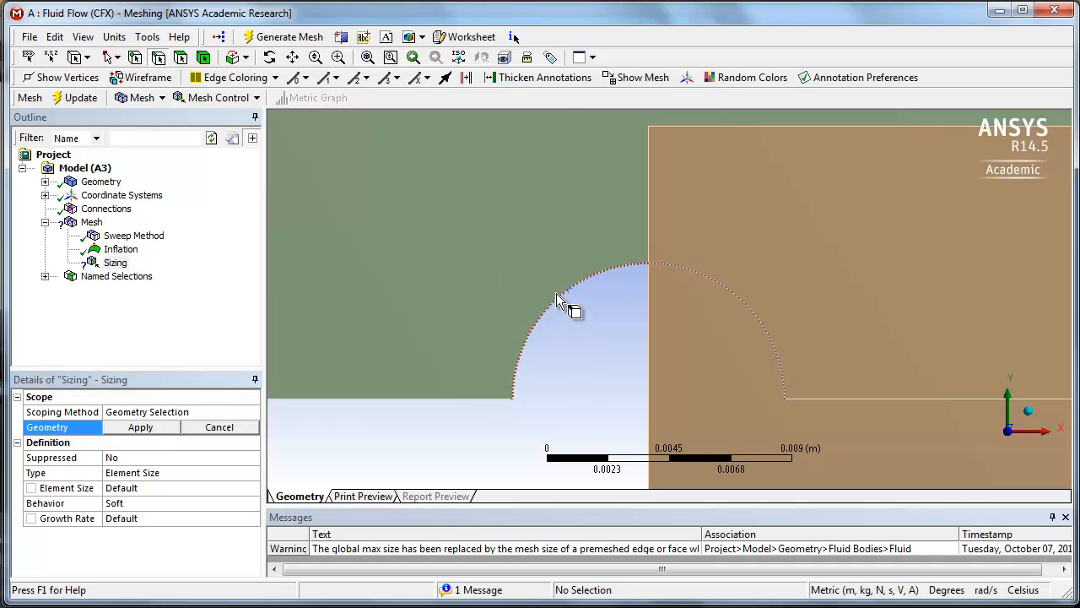
left_click(557, 297)
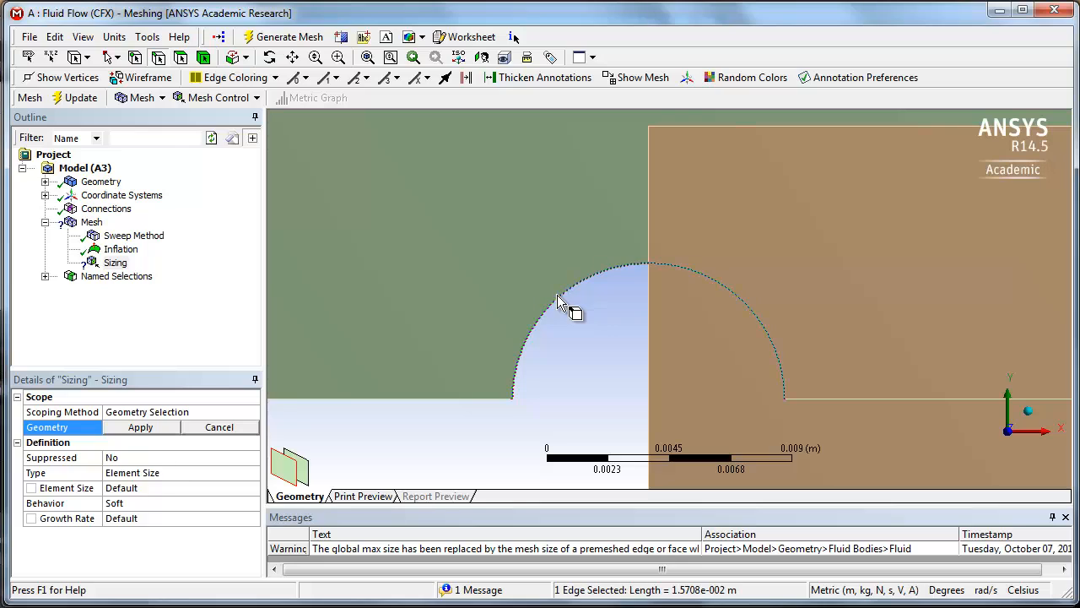
left_click(138, 429)
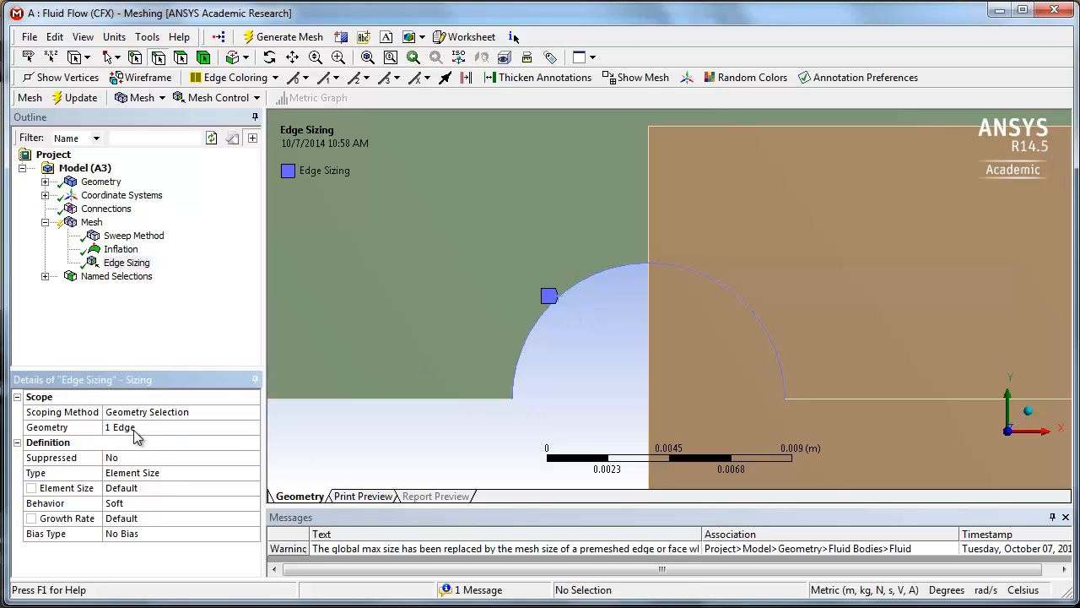
left_click(133, 488)
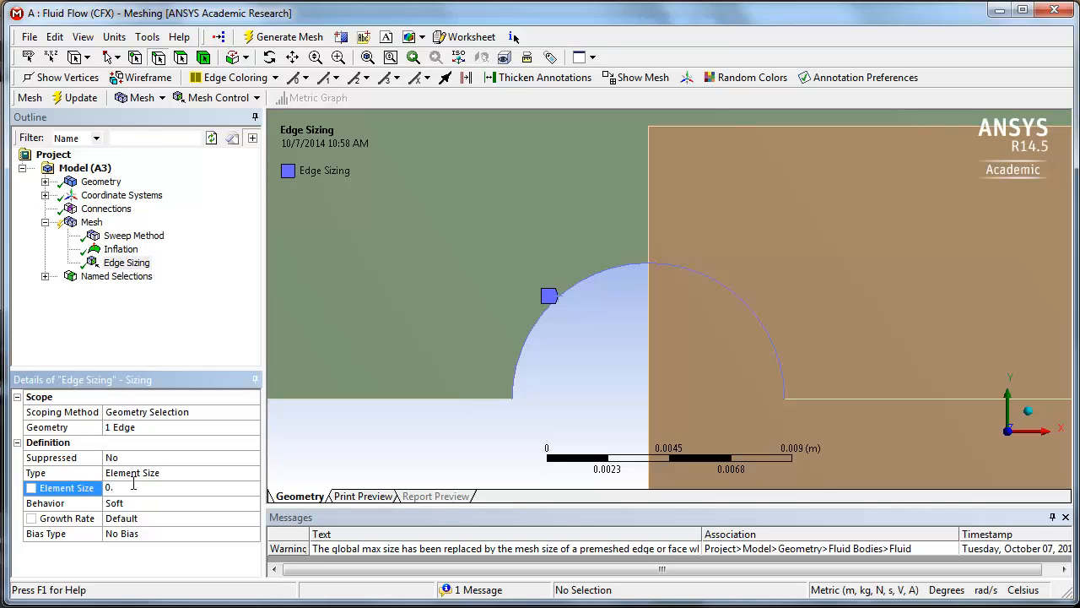
type("0.0005")
key("Return")
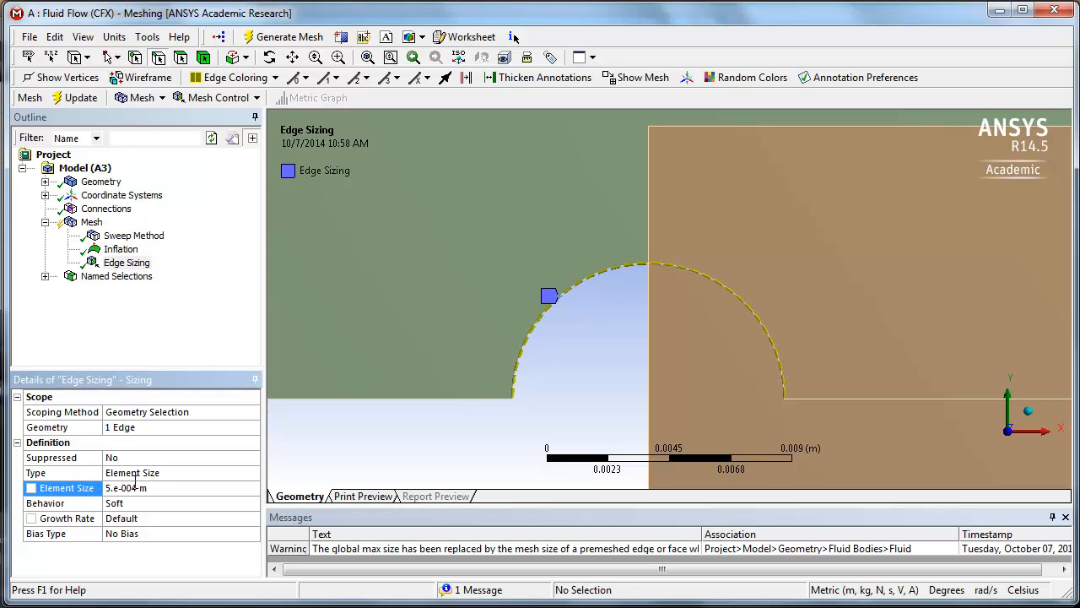
- Update the mesh with the edge sizing and examine the elements around the cutout and its surroundings
left_click(91, 222)
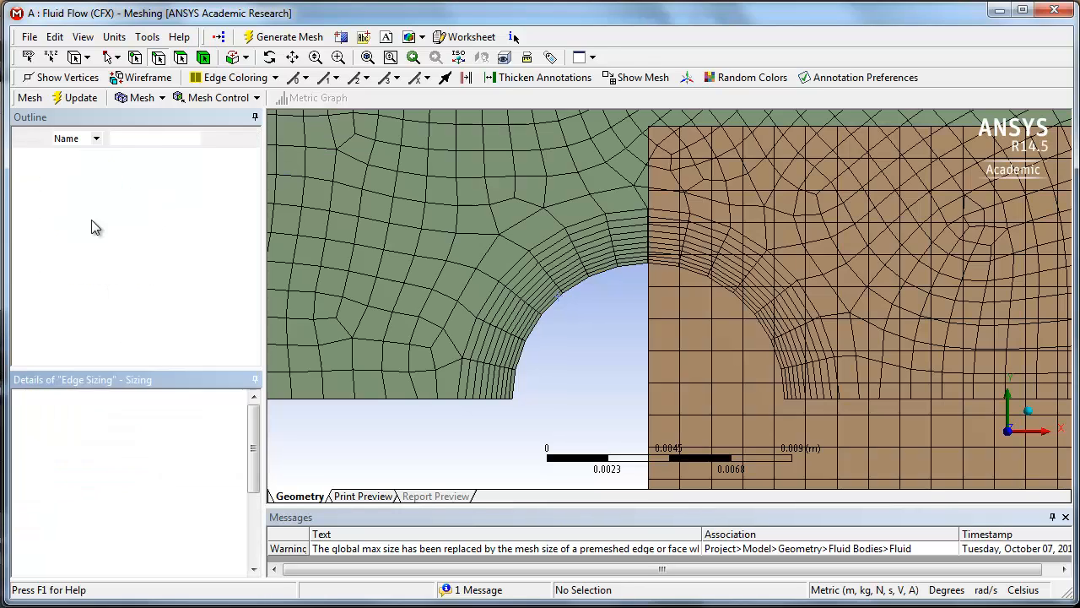
left_click(81, 98)
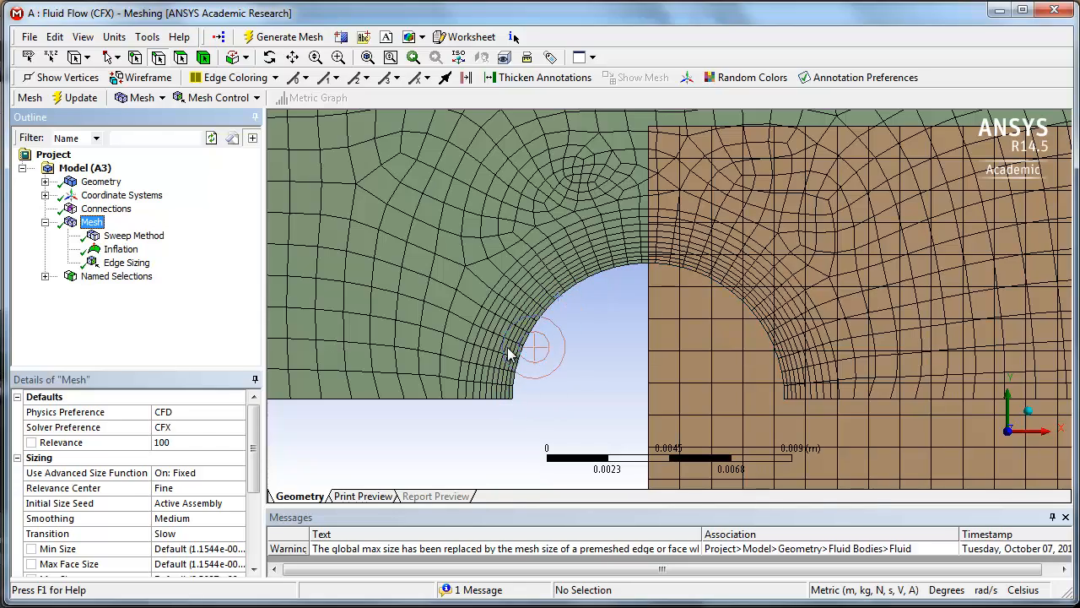
scroll(541, 365, "down", 5)
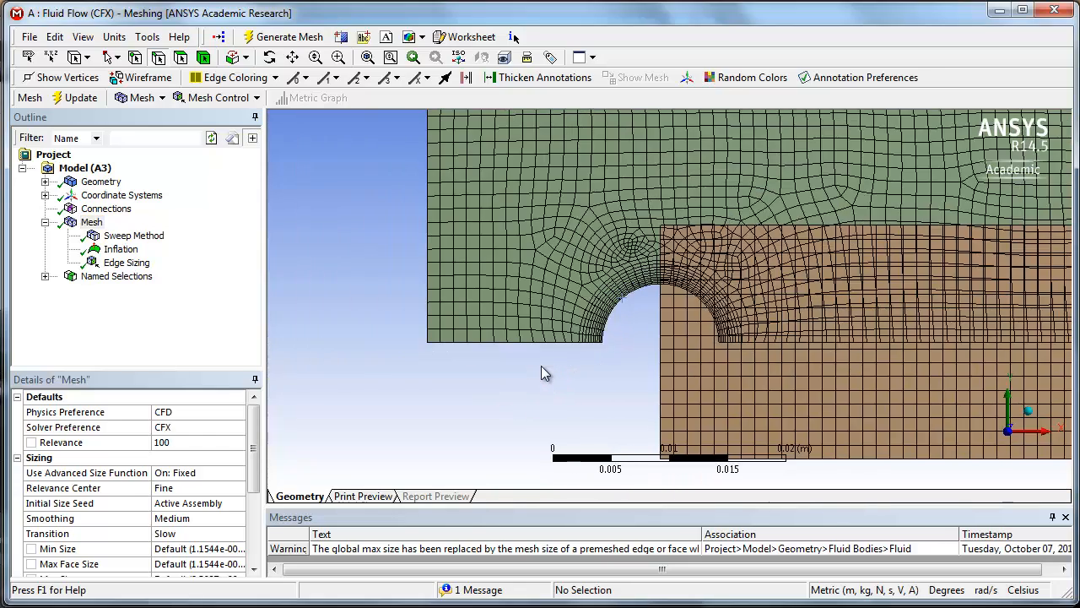
scroll(541, 365, "down", 2)
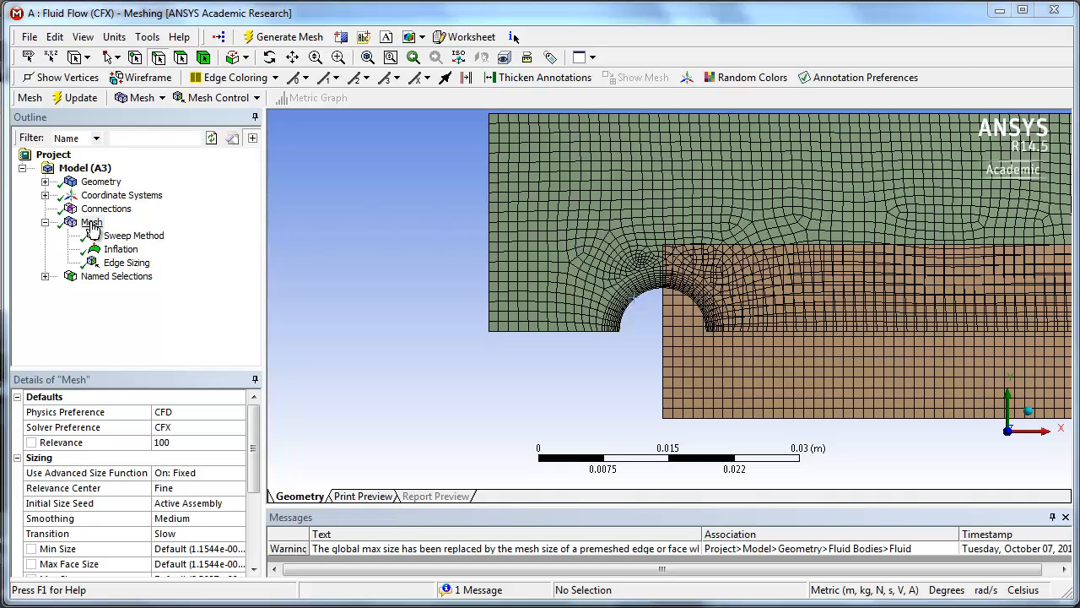
- Insert another sizing control and scope it to the Fluid body's large front face
right_click(91, 222)
mouse_move(126, 232)
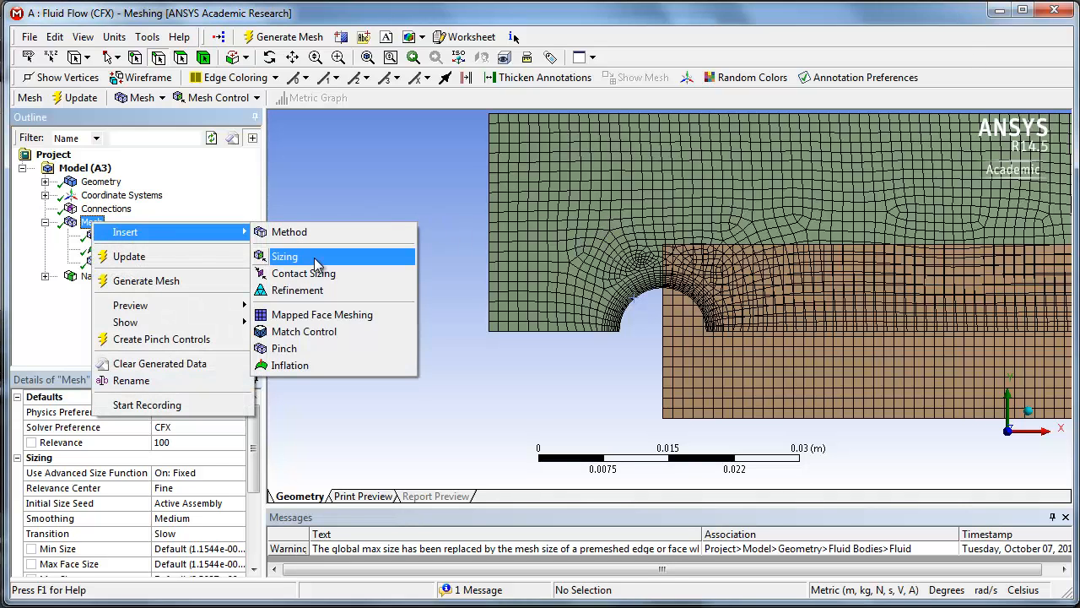
left_click(314, 258)
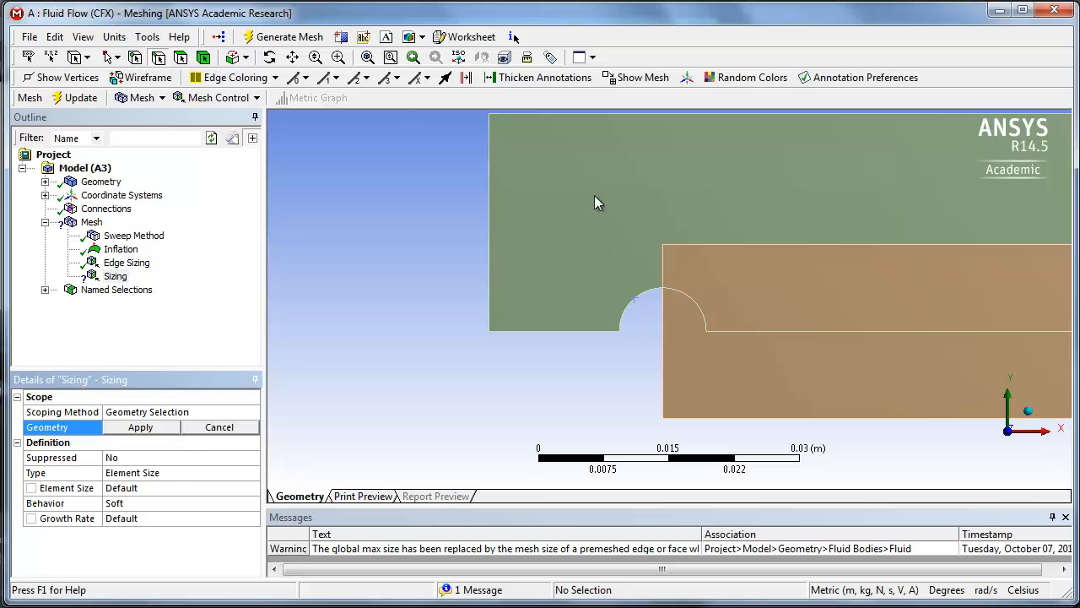
left_click(180, 56)
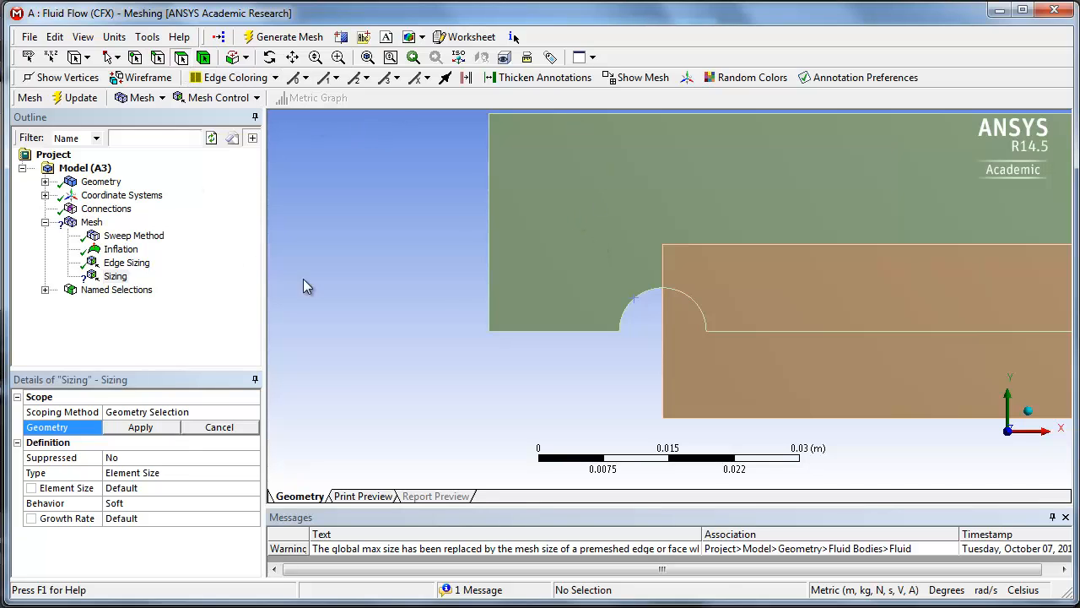
left_click(577, 231)
left_click(140, 428)
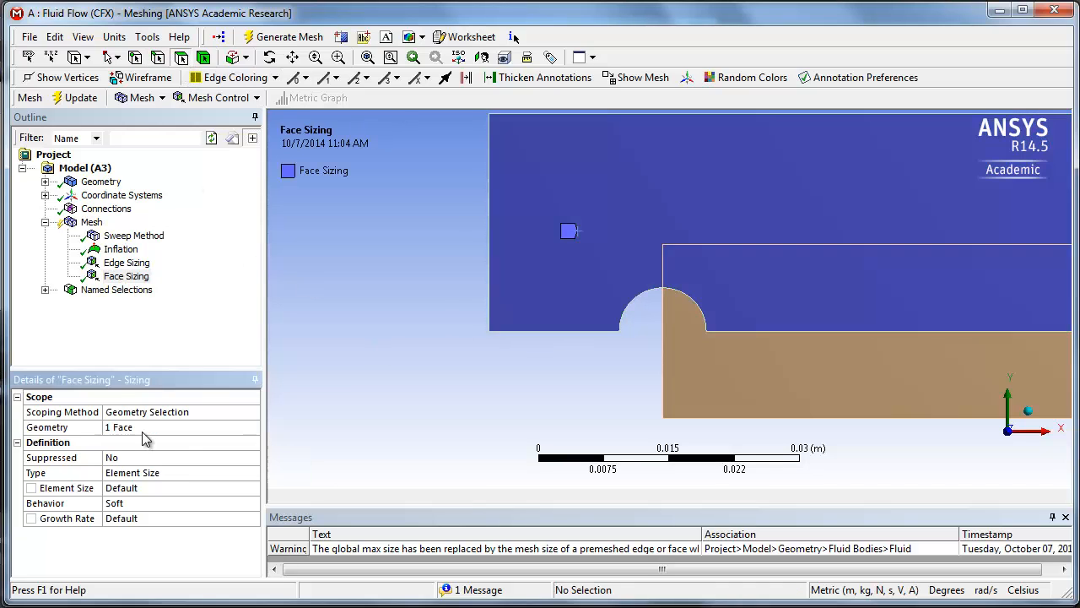
- Rescope the new sizing control from the front face to the whole Fluid body
left_click(128, 475)
left_click(252, 474)
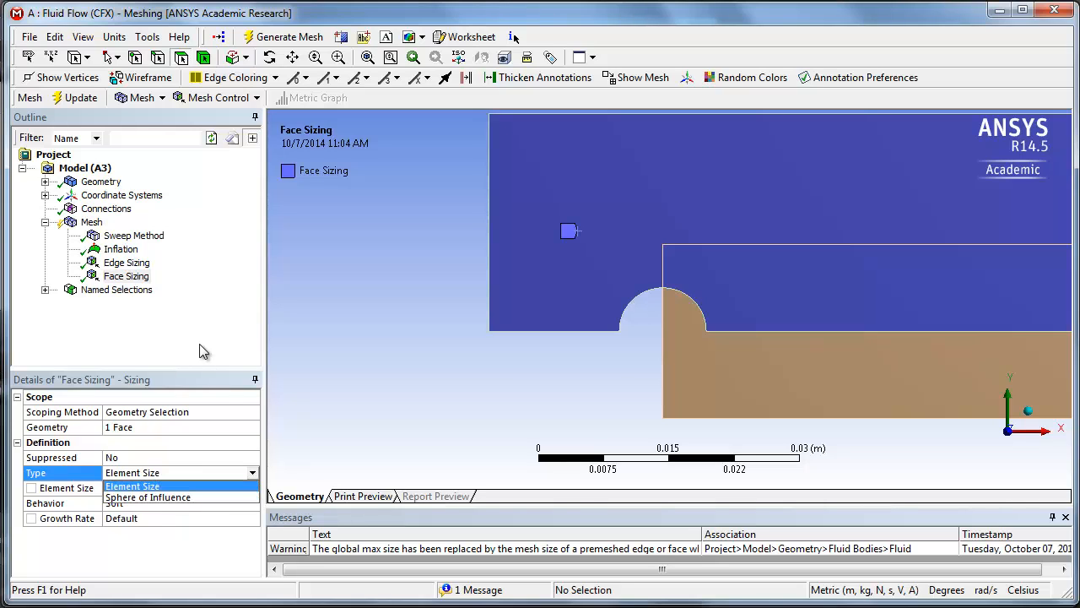
left_click(158, 428)
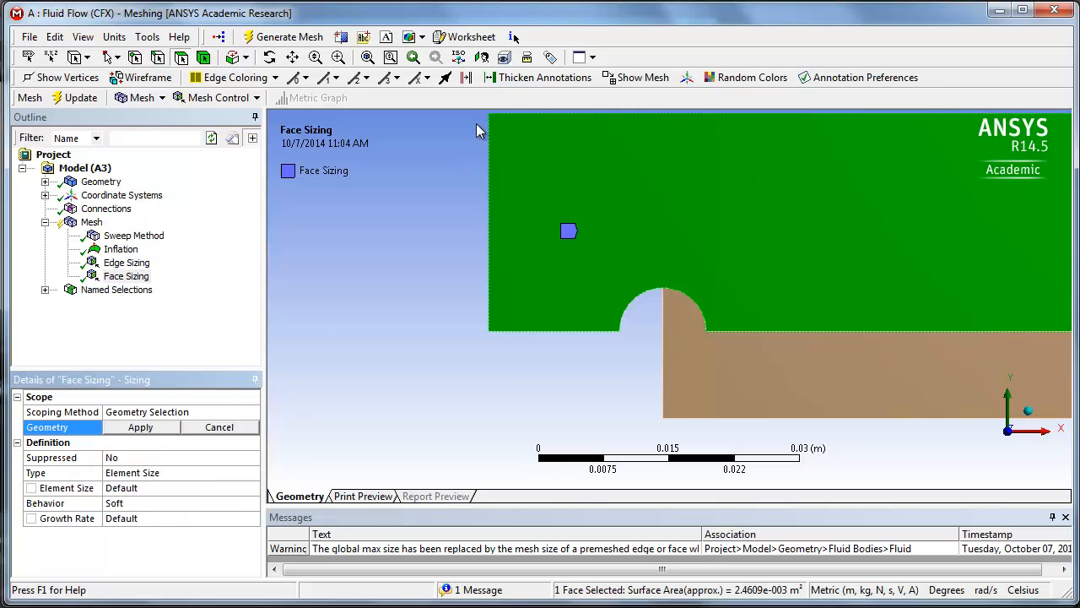
left_click(204, 58)
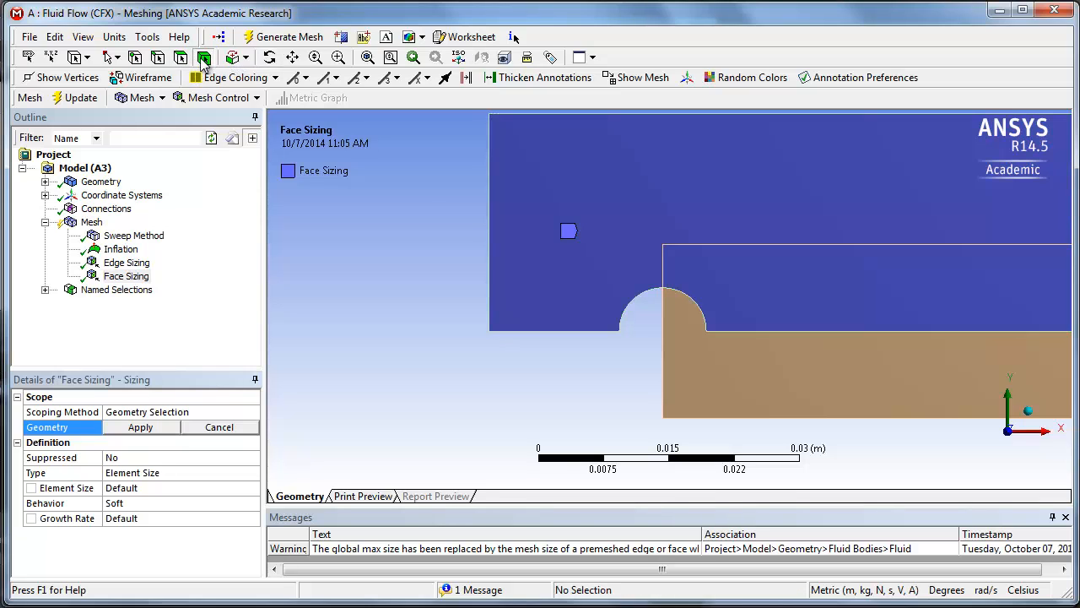
left_click(574, 189)
left_click(158, 429)
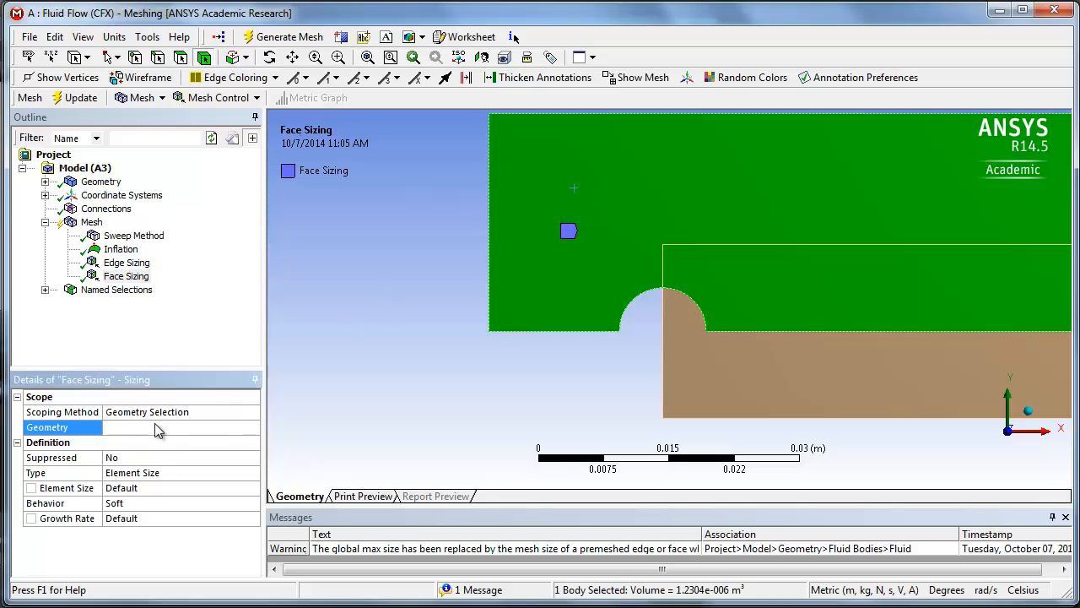
- Make the body sizing a Body of Influence using the overlapping rectangular wake body, with an element size of 0.0005 m
left_click(241, 474)
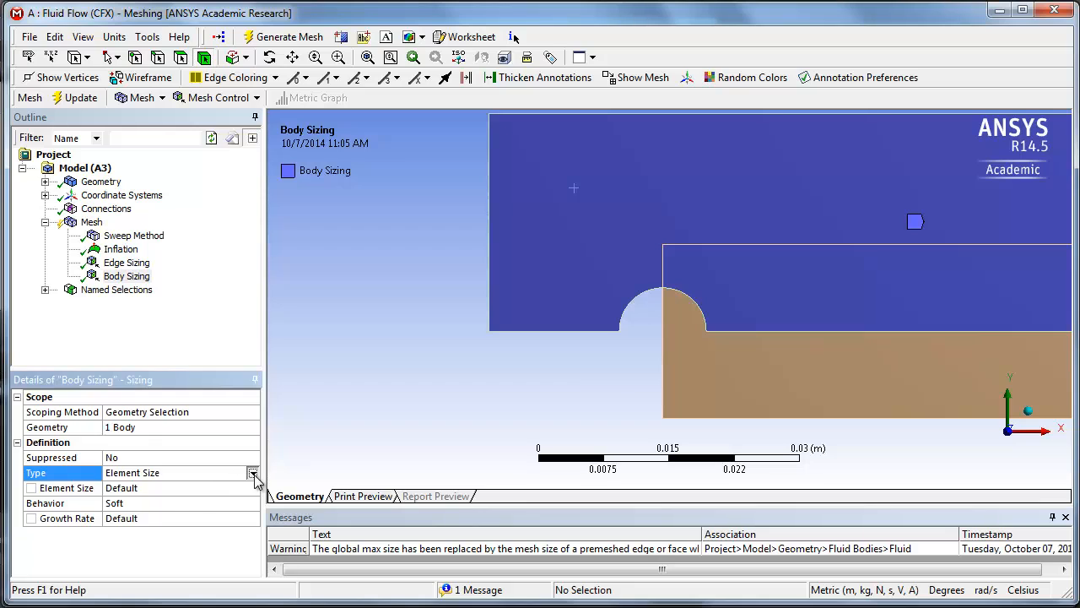
left_click(252, 474)
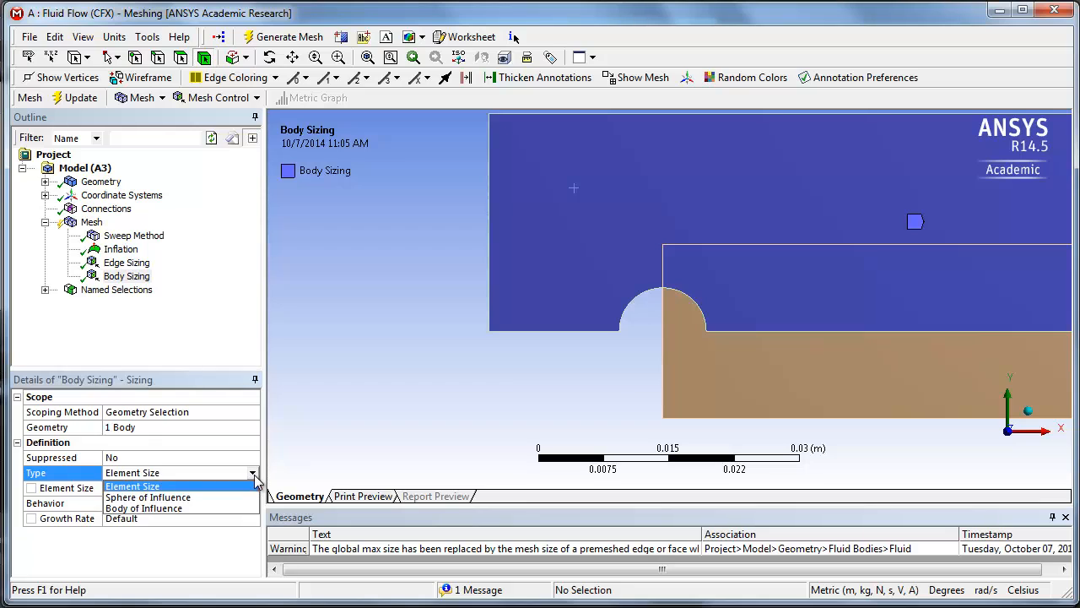
left_click(179, 508)
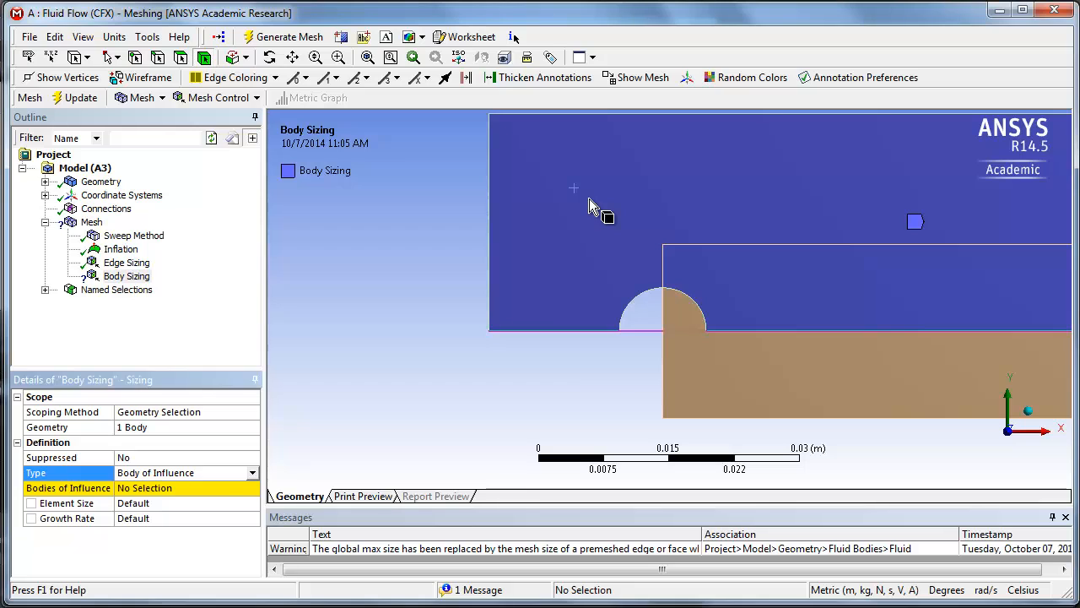
left_click(153, 491)
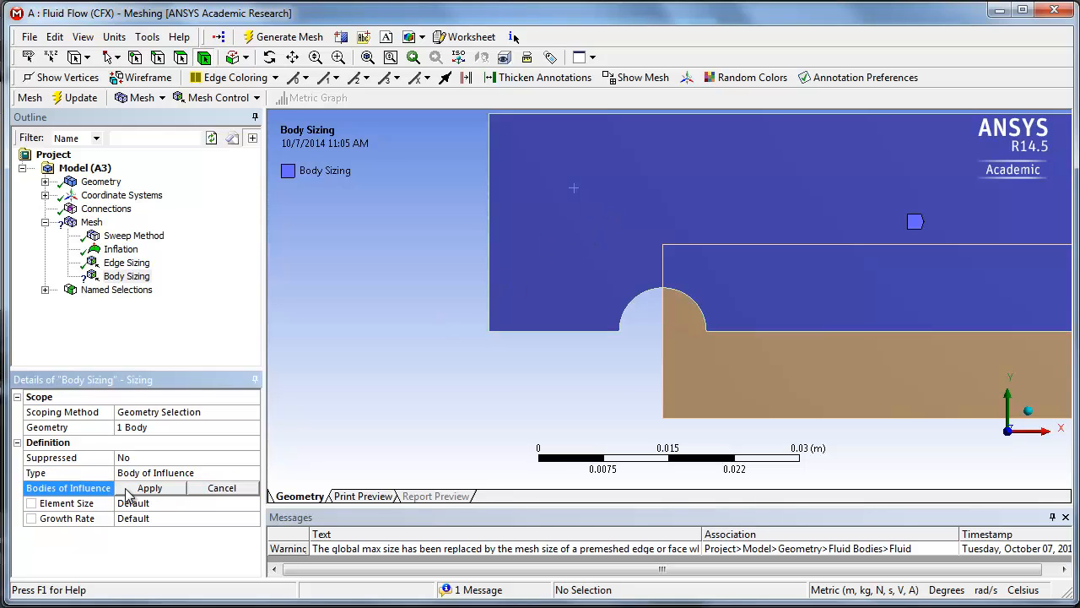
left_click(763, 390)
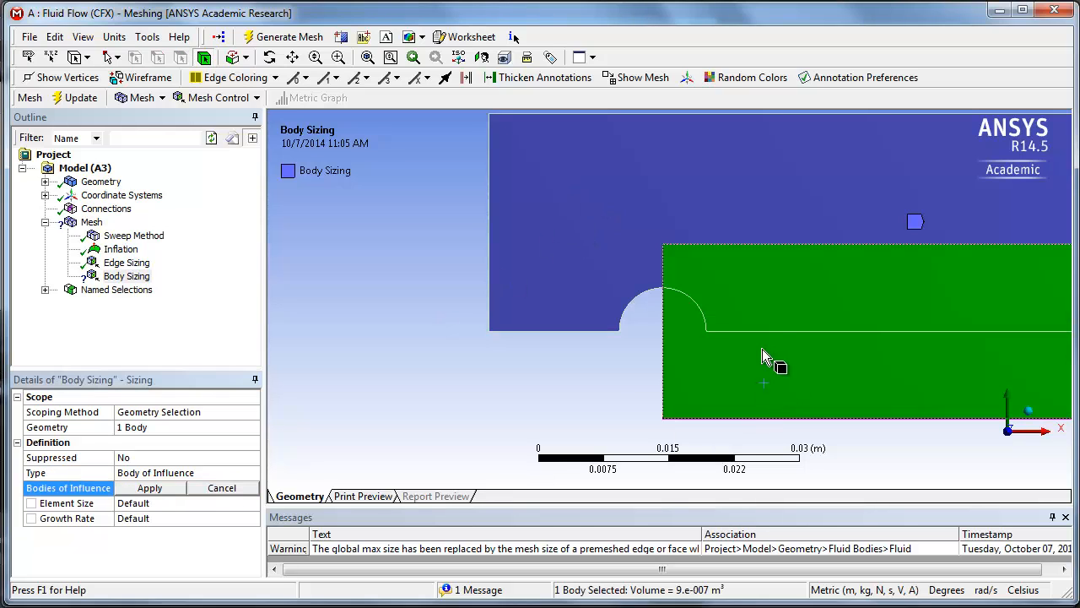
left_click(151, 489)
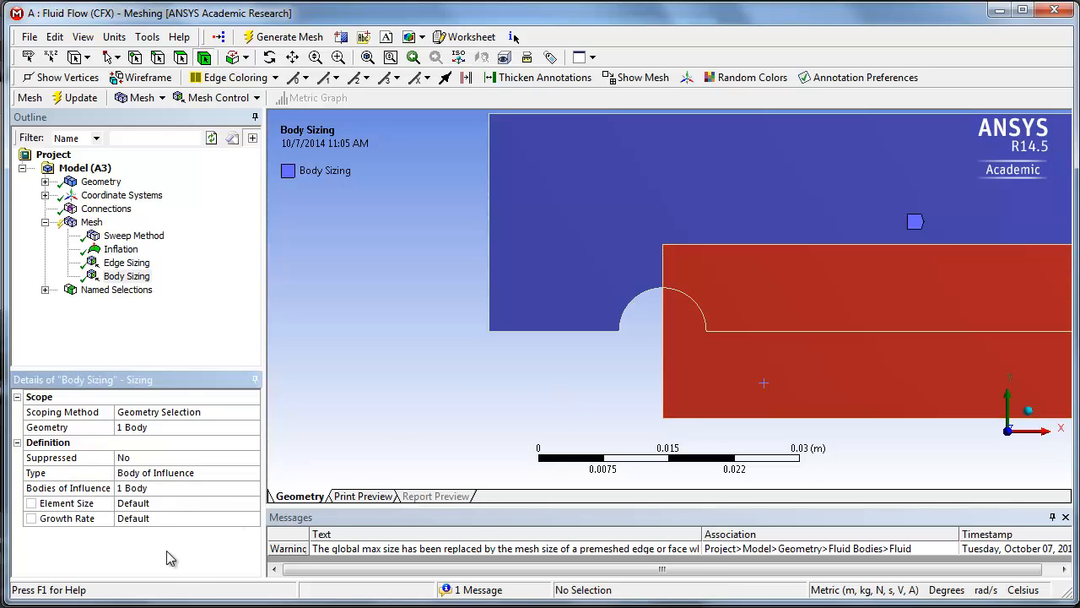
left_click(146, 502)
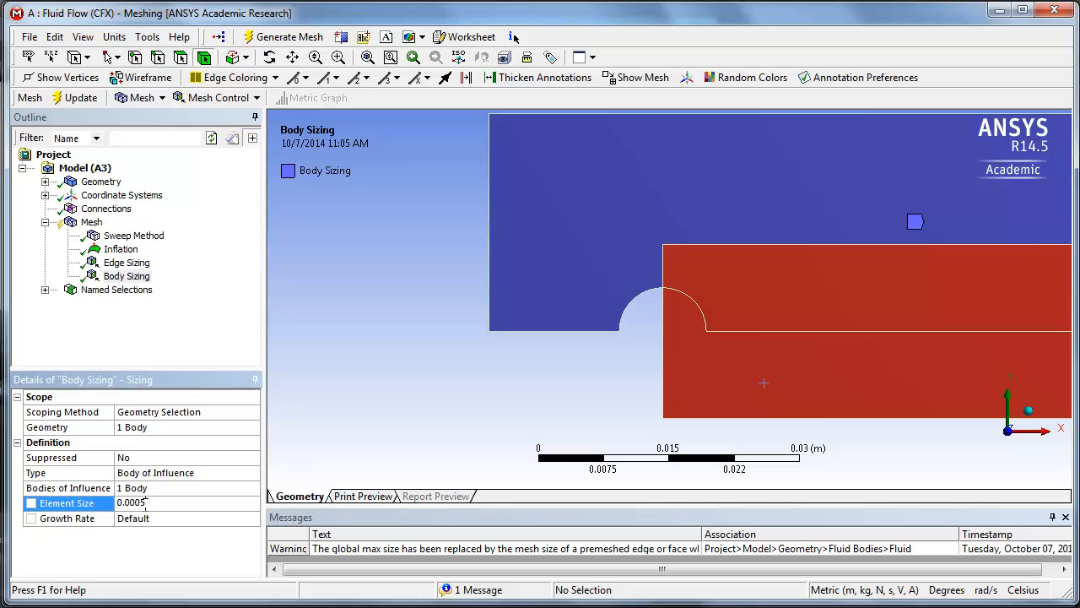
- Update the mesh with the wake refinement and view the whole domain
left_click(91, 222)
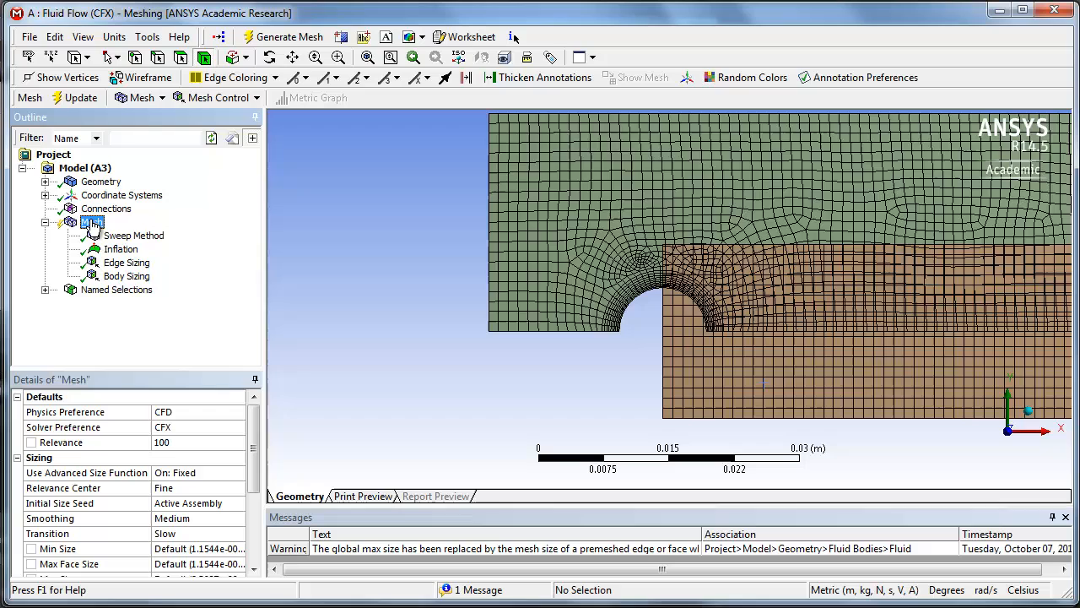
left_click(80, 98)
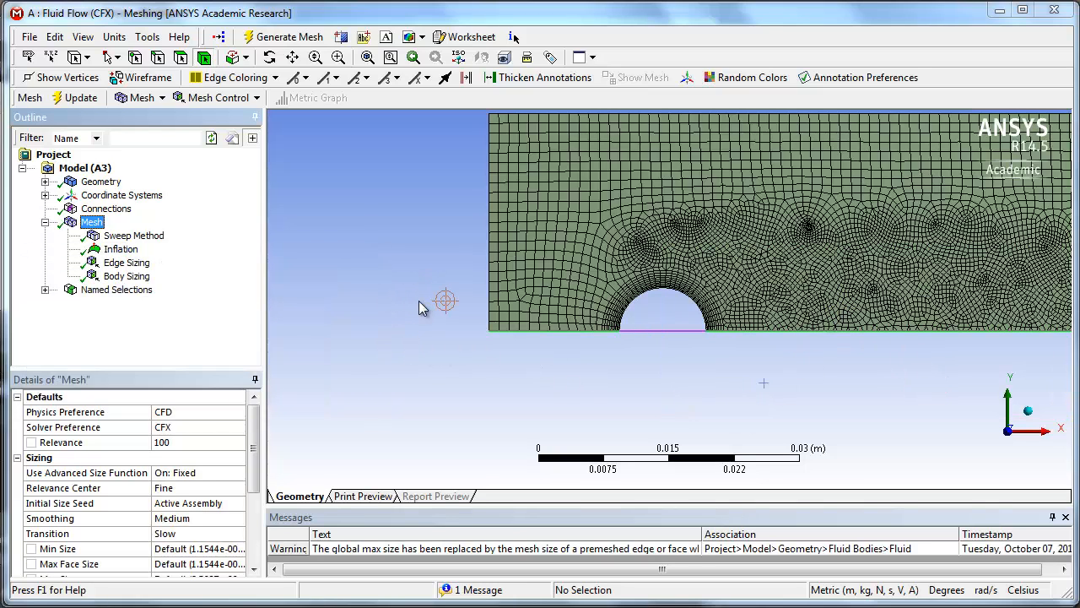
key("F7")
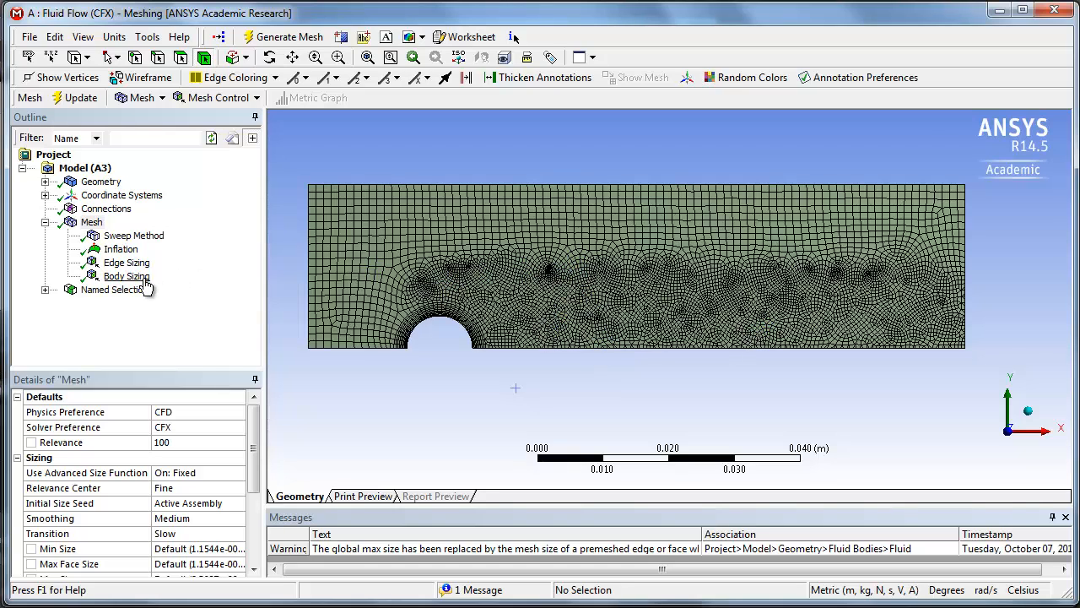
- Set the sweep method's free face mesh type to All Tri and update the mesh
left_click(143, 239)
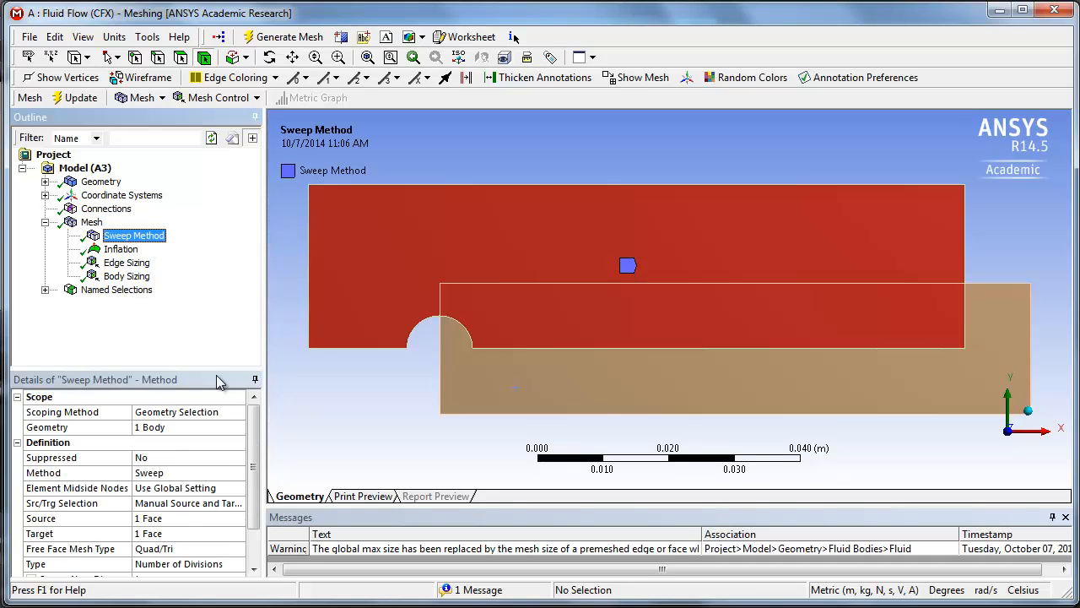
scroll(190, 502, "down", 1)
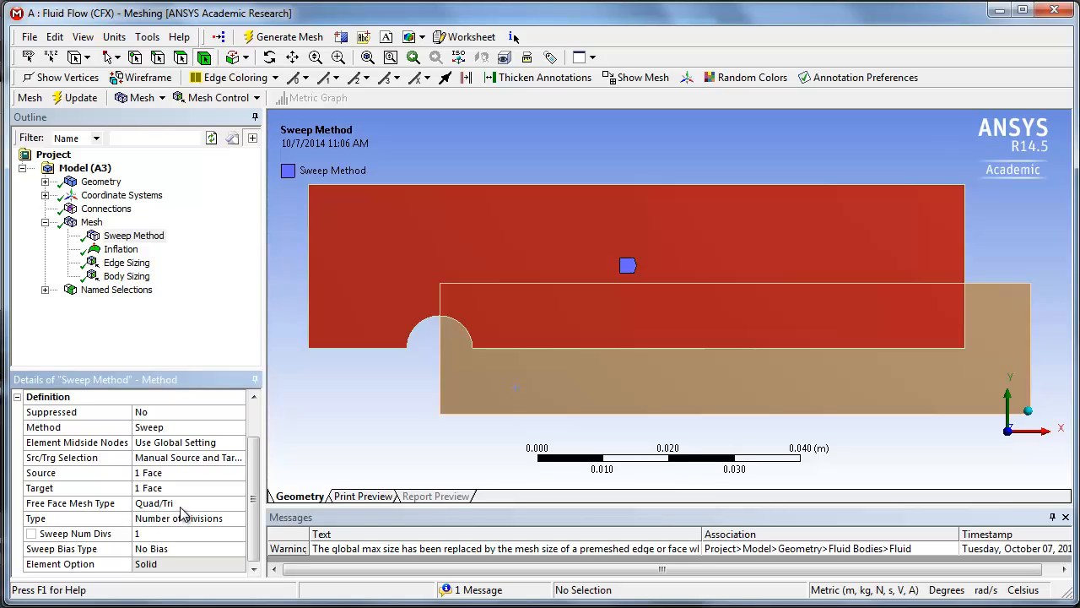
left_click(182, 505)
left_click(238, 504)
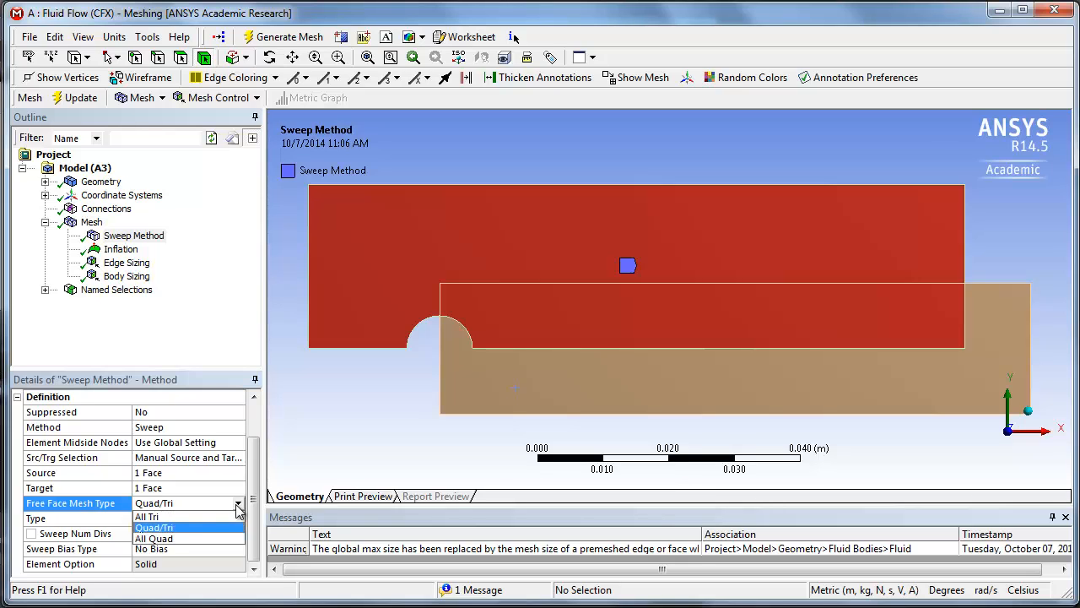
left_click(170, 518)
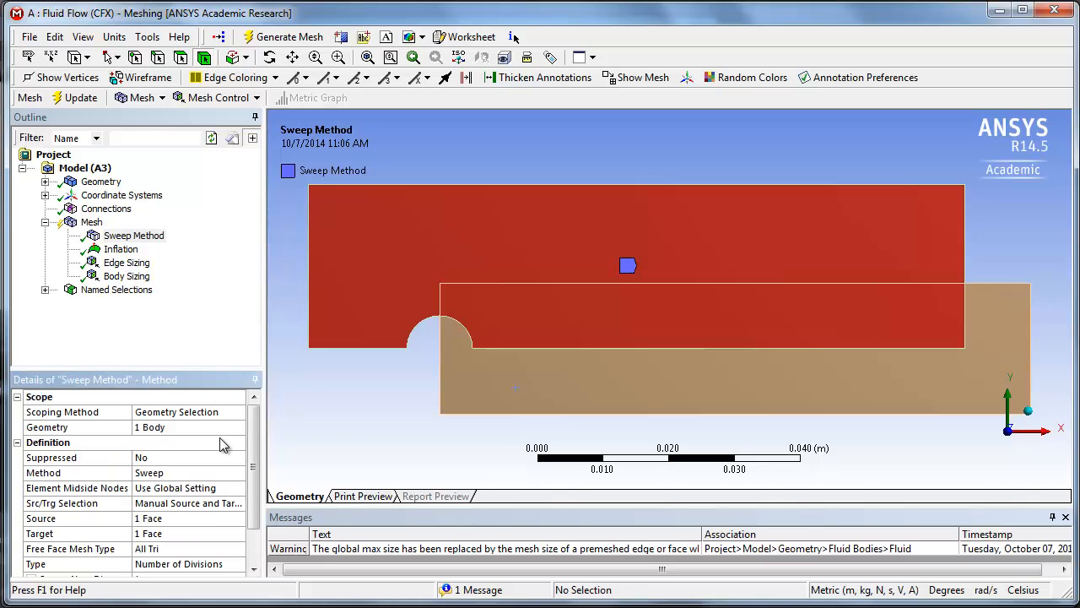
left_click(91, 222)
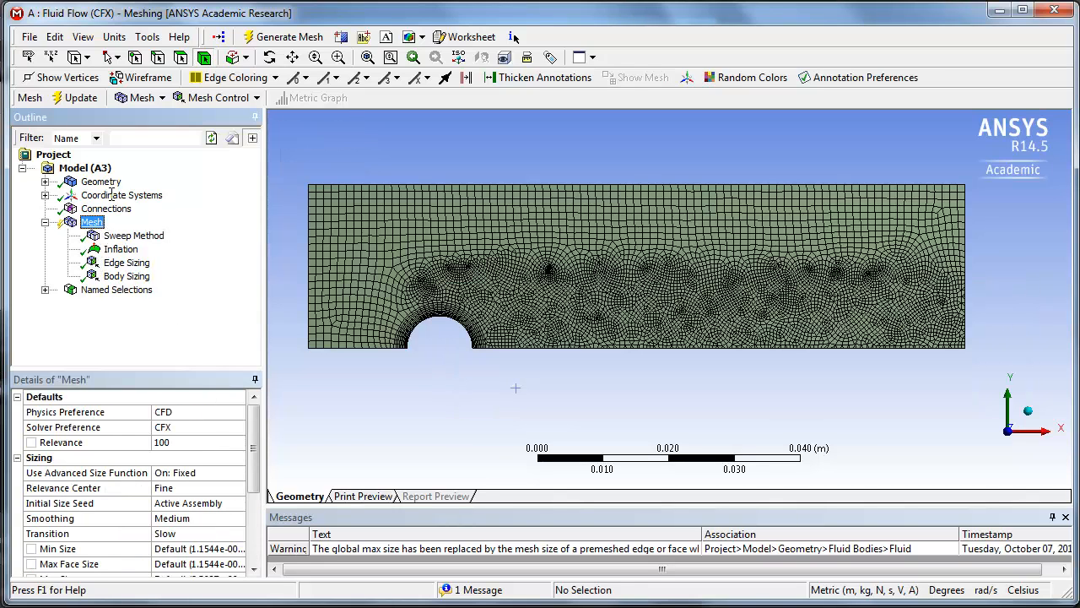
left_click(79, 98)
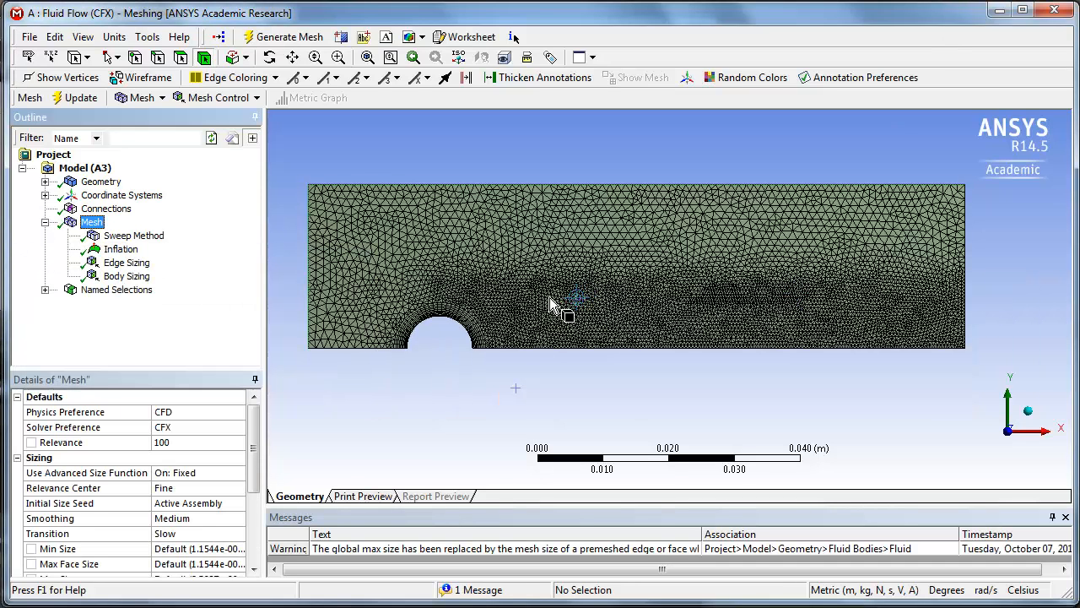
- Examine the triangular mesh around the cutout and through the wake, and check the mesh's node and element statistics
middle_click_drag(560, 309, 675, 281, "ctrl")
scroll(675, 281, "up", 5)
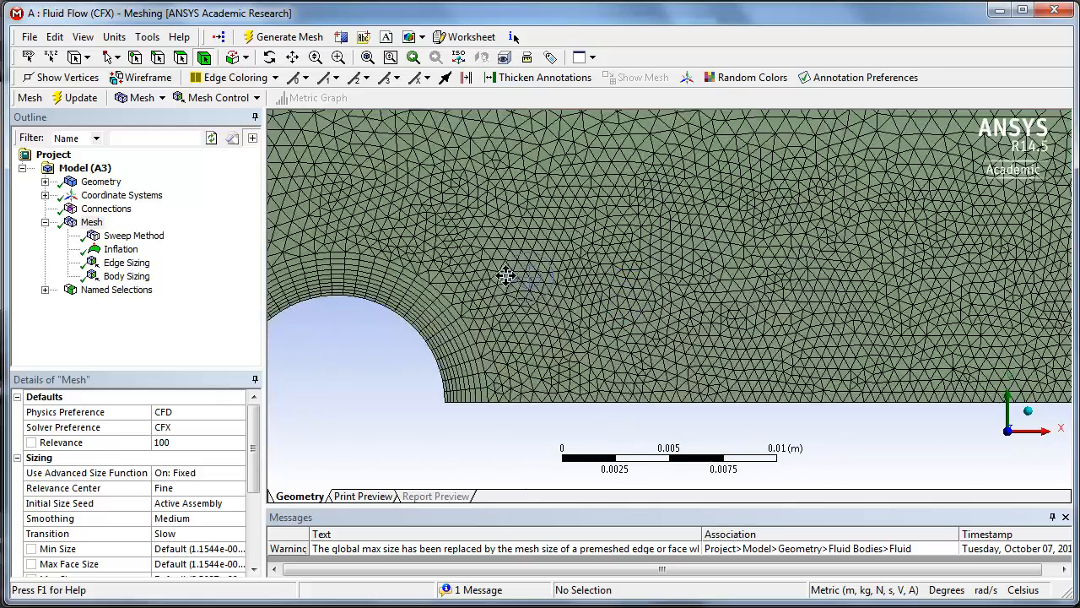
scroll(495, 290, "up", 4)
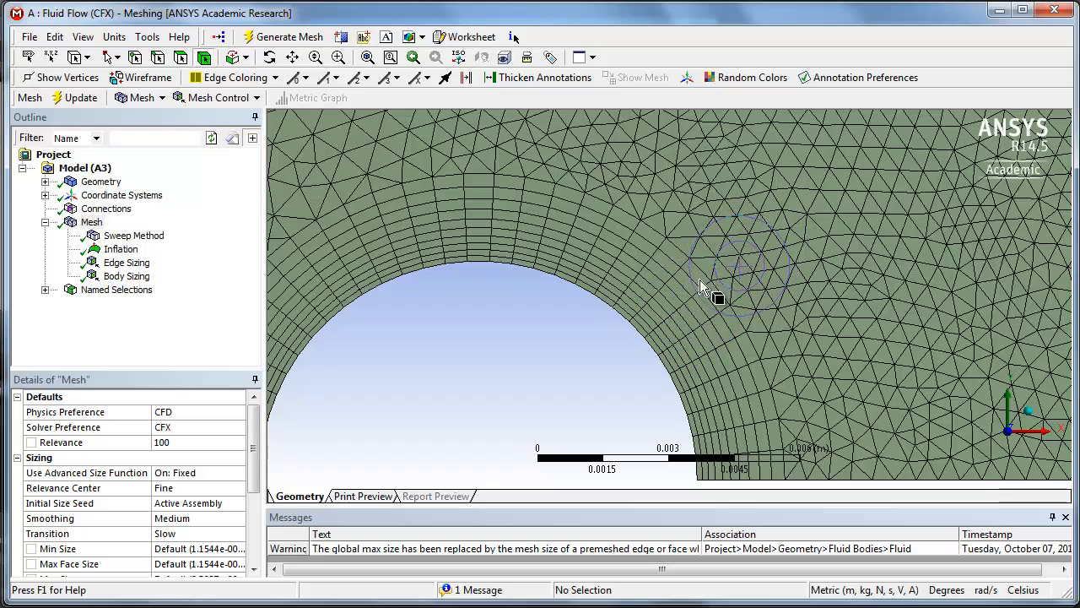
scroll(739, 261, "down", 5)
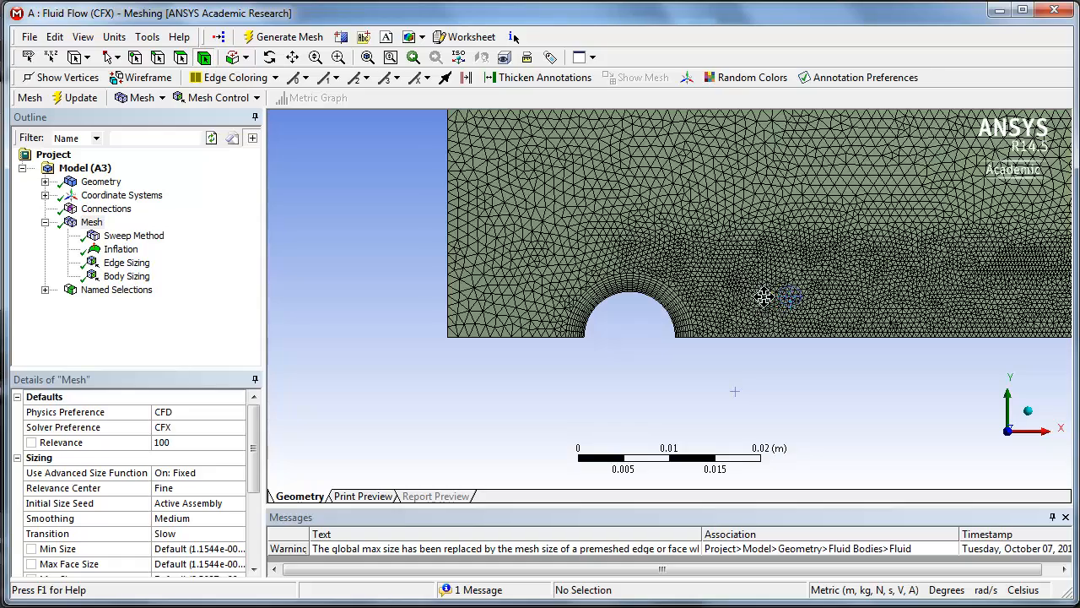
middle_click_drag(767, 304, 603, 301, "ctrl")
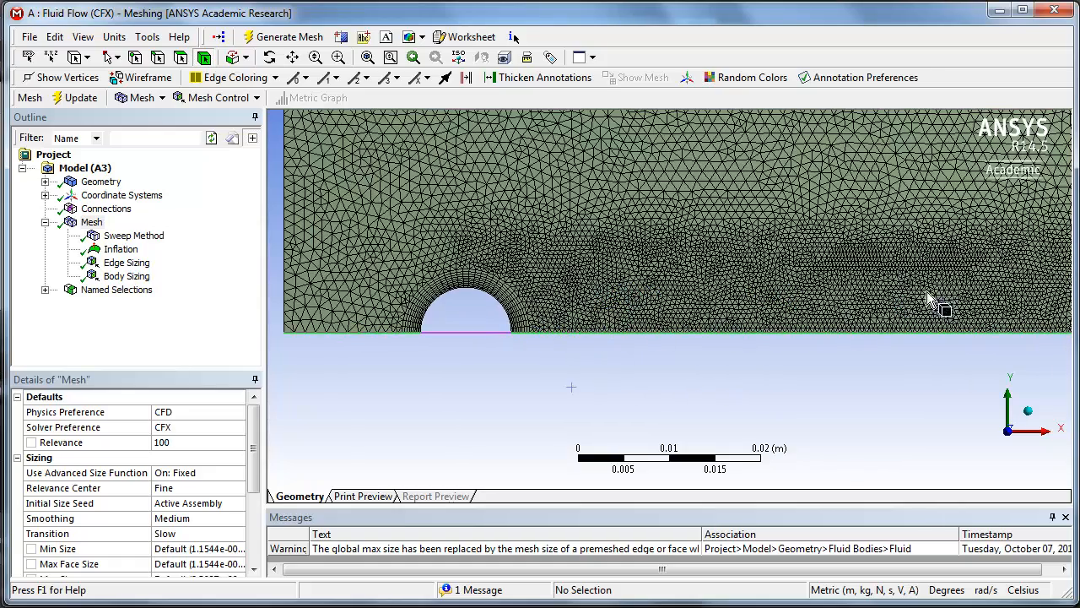
middle_click_drag(656, 212, 731, 316, "ctrl")
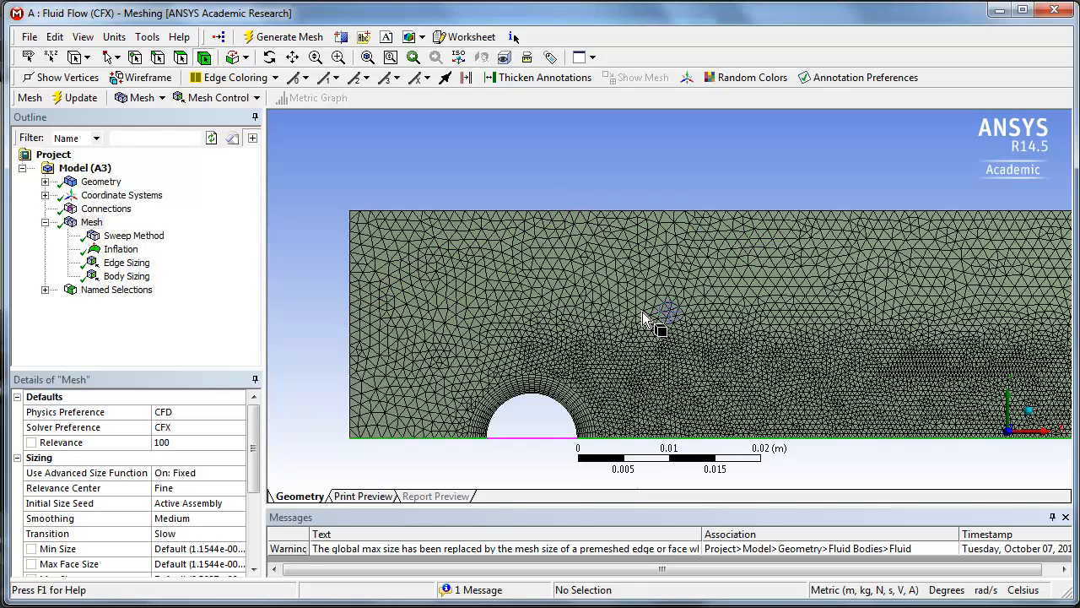
scroll(643, 319, "down", 1)
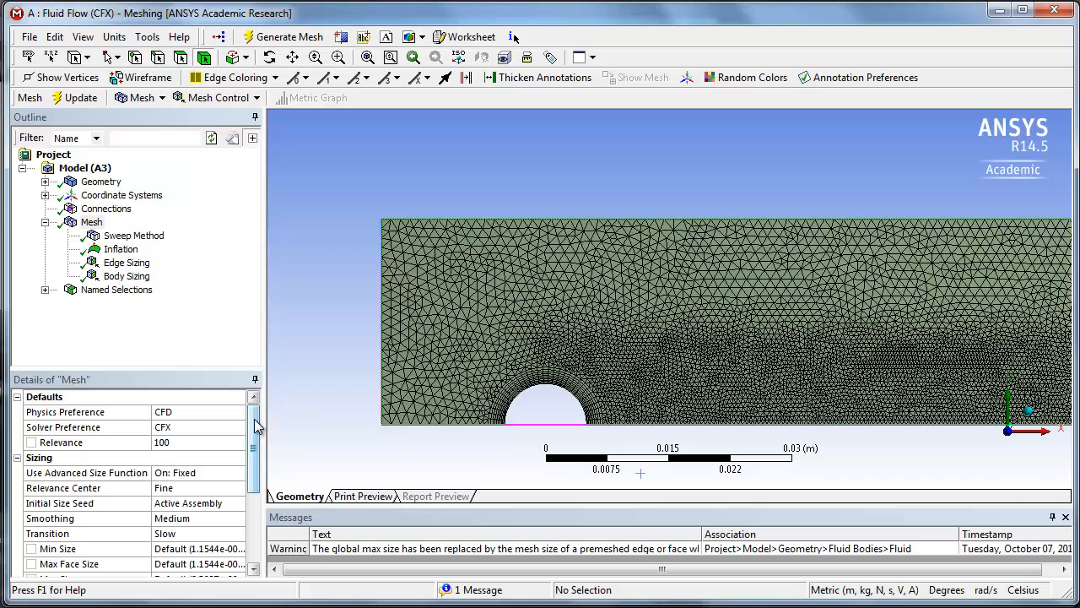
left_click_drag(258, 426, 257, 498)
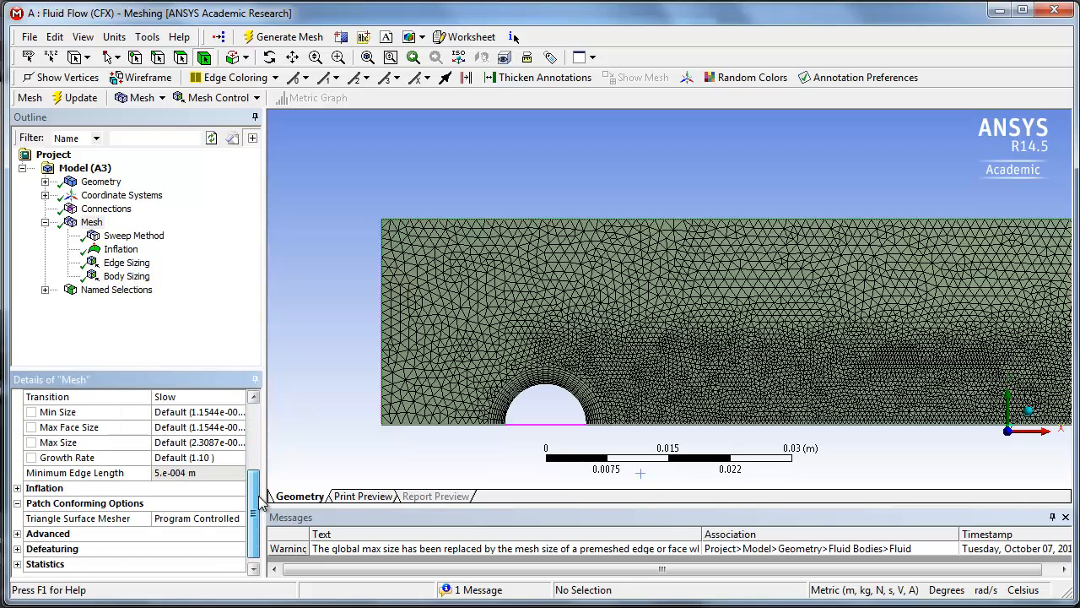
left_click(18, 564)
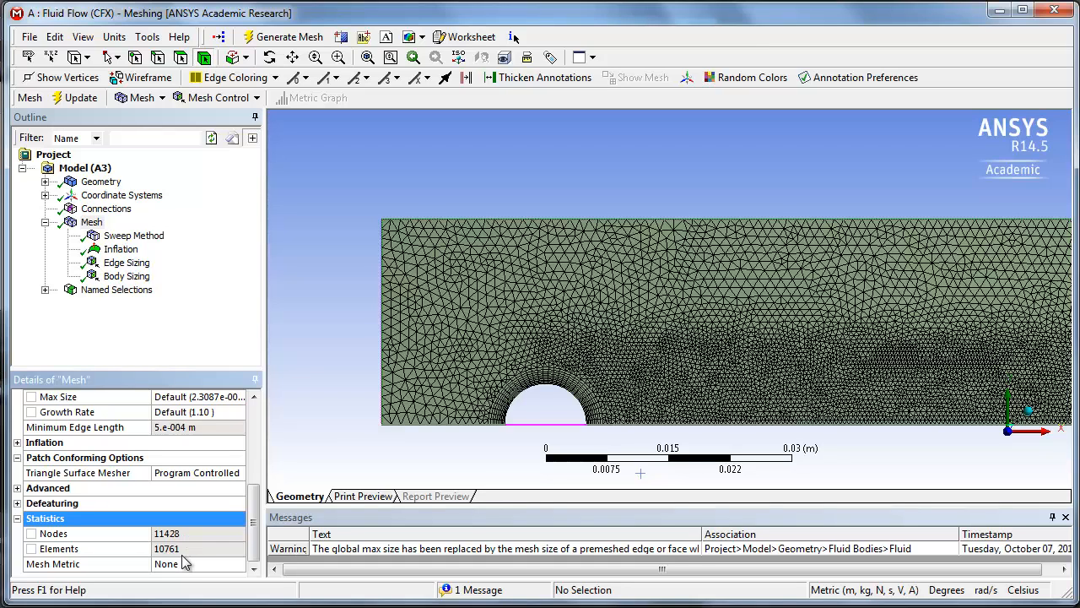
- Close the Meshing application and save the project in Workbench
left_click(377, 219)
left_click(1056, 10)
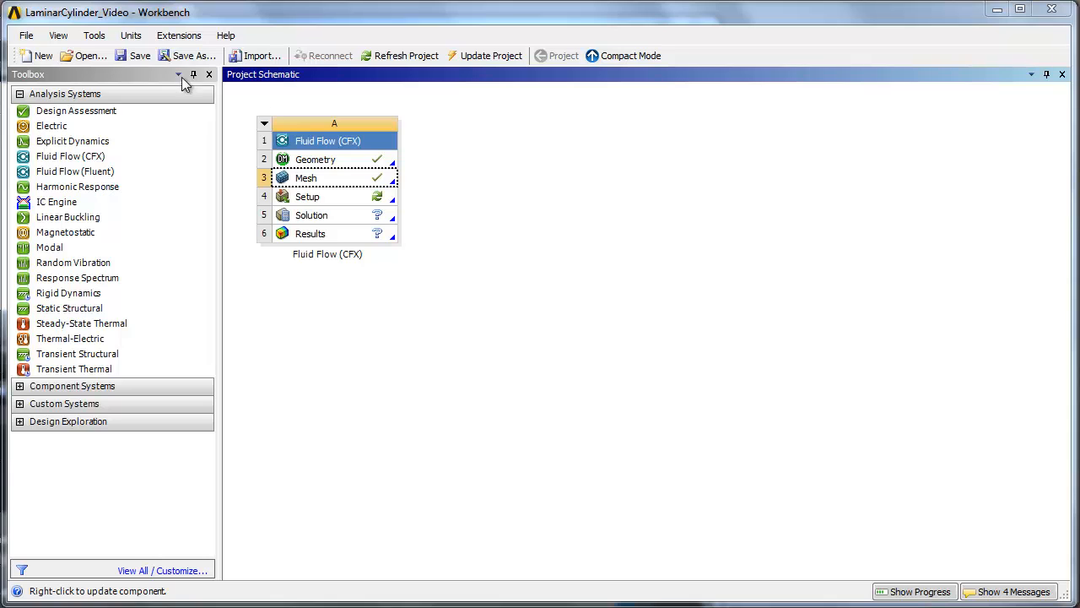
left_click(135, 56)
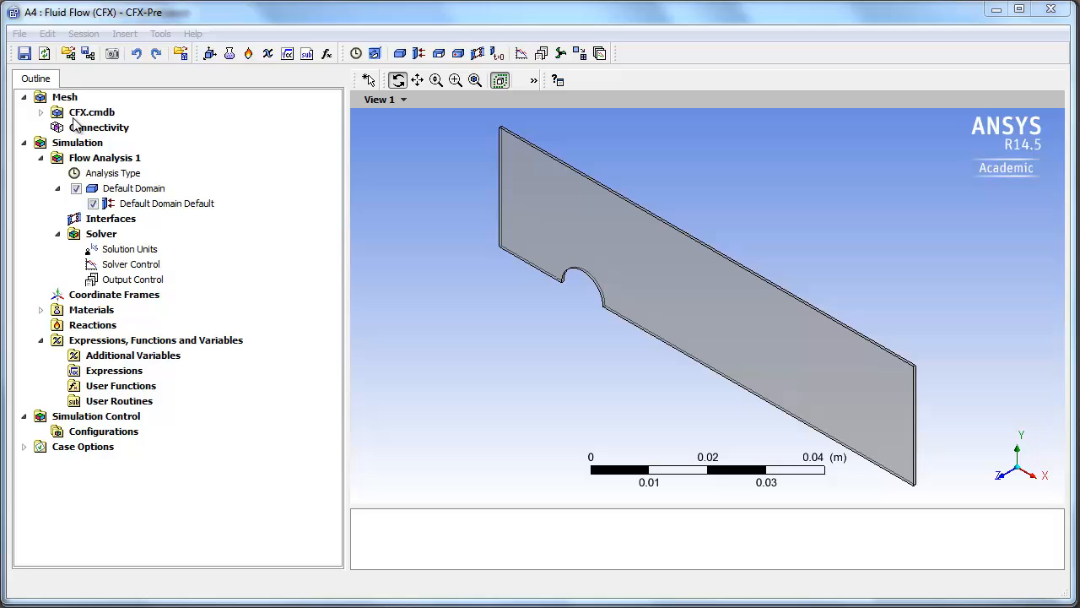
- Switch to CFX-Pre and inspect the imported CFX.cmdb mesh face-on along the Z axis
left_click(68, 98)
left_click(83, 113)
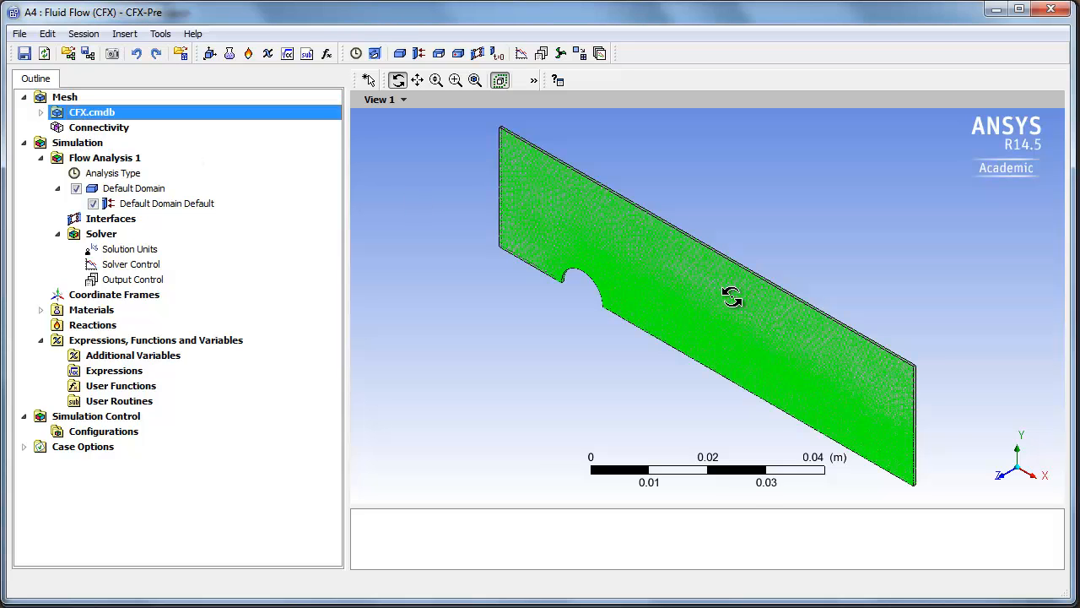
left_click(997, 487)
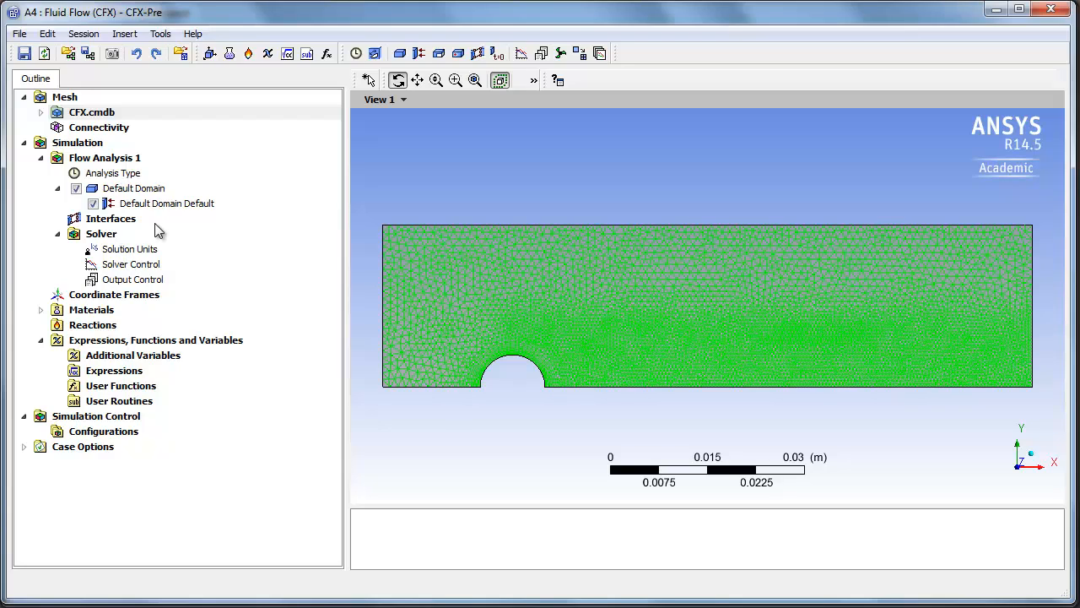
- Review the analysis type and the default domain's basic settings, including its fluid material and reference pressure
double_click(115, 174)
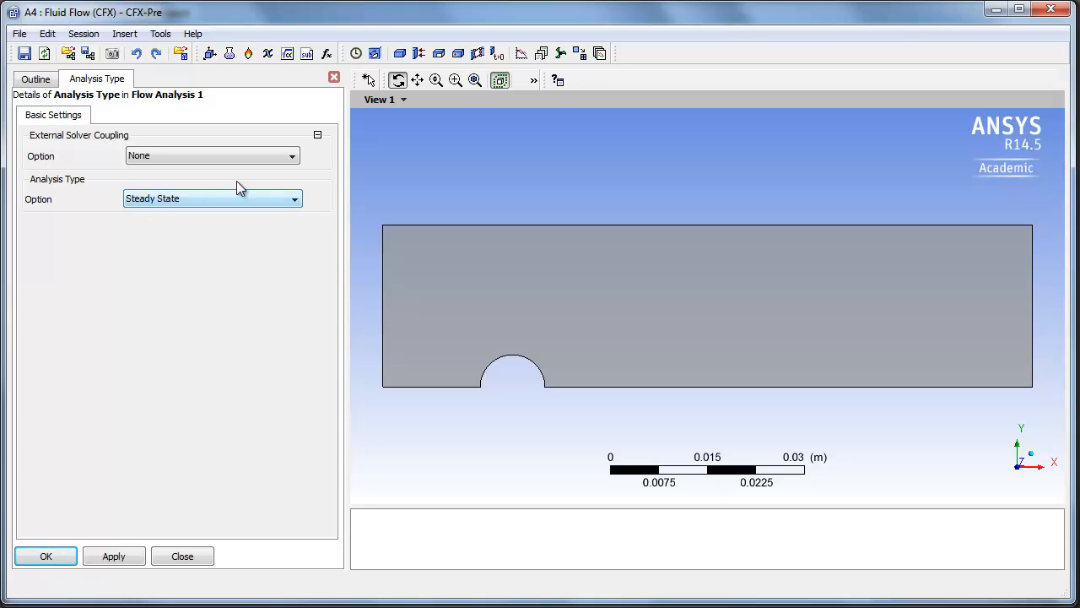
left_click(333, 78)
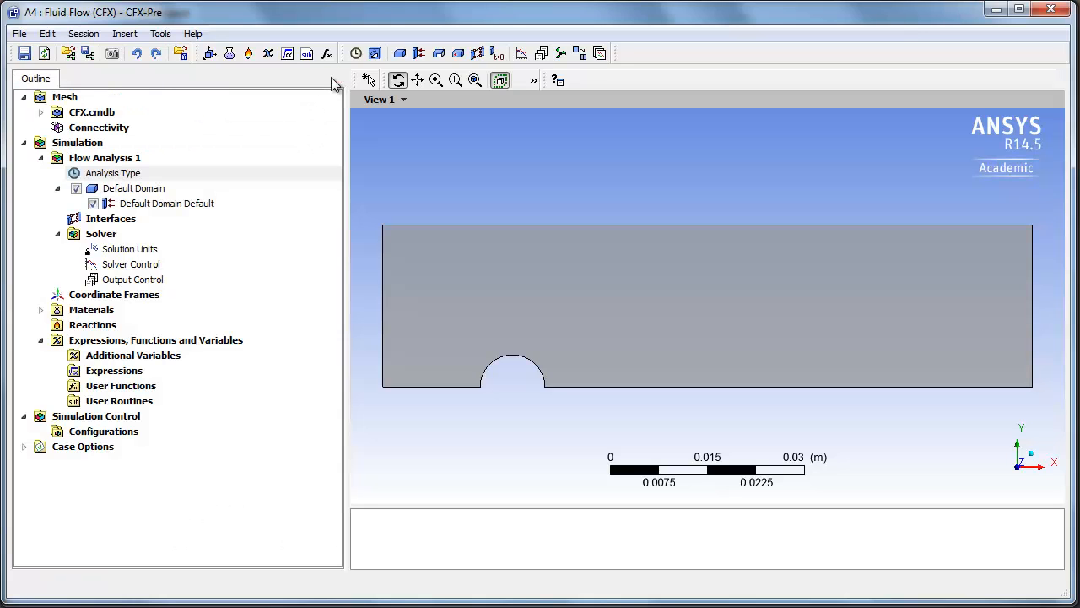
double_click(130, 189)
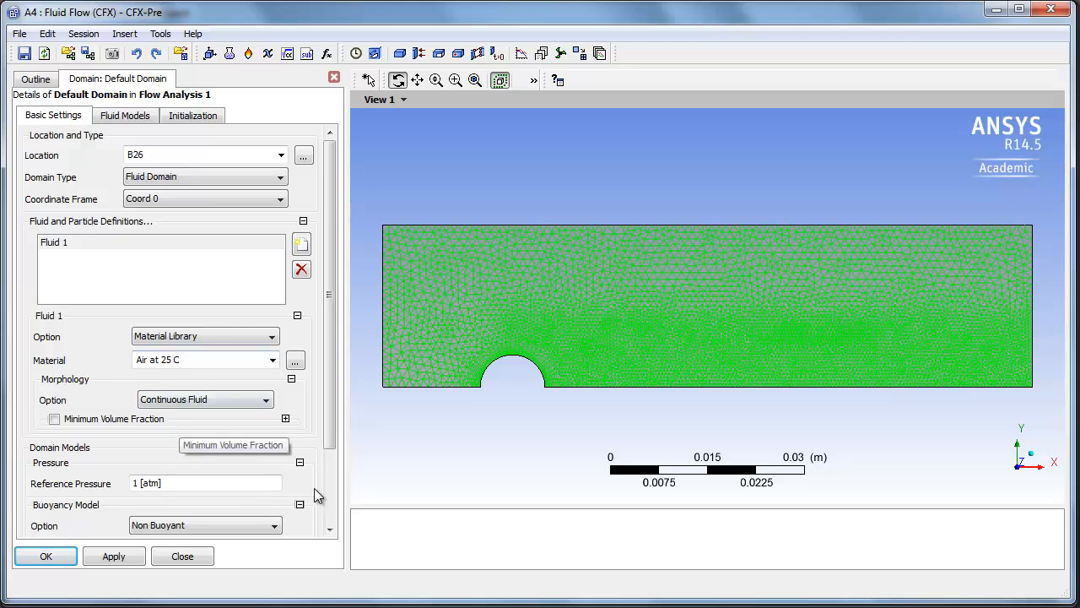
left_click_drag(331, 408, 337, 383)
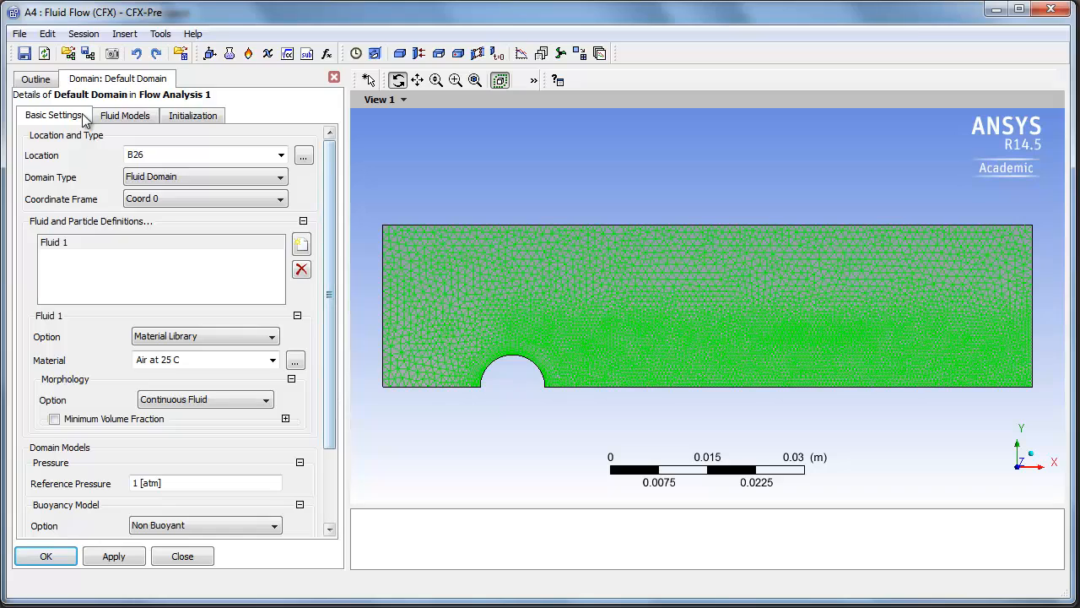
- Set the default domain's heat transfer option to Thermal Energy and its turbulence option to None (Laminar)
left_click(122, 116)
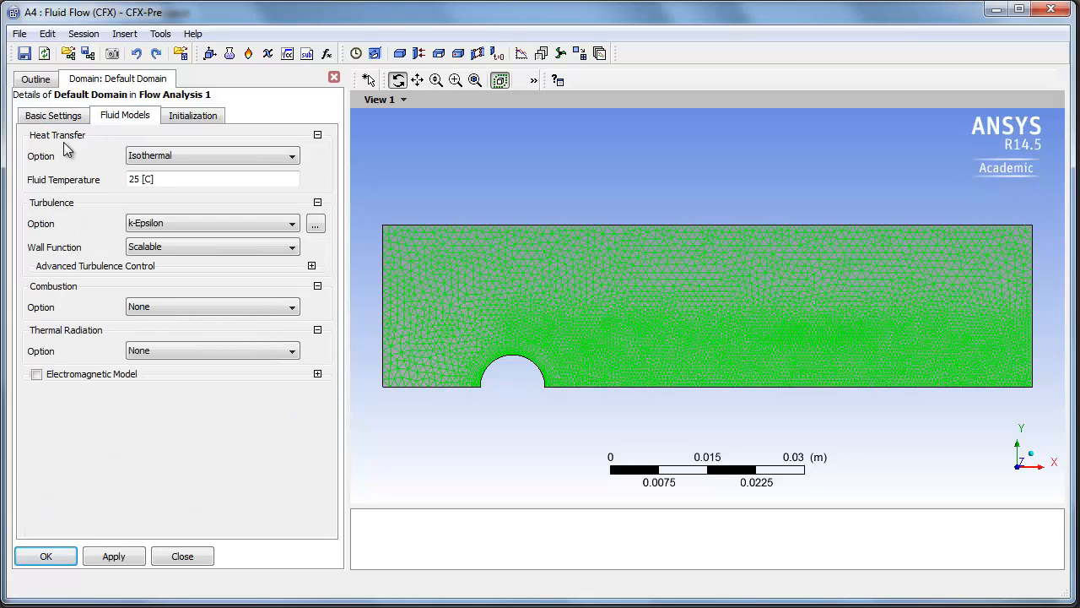
left_click(172, 156)
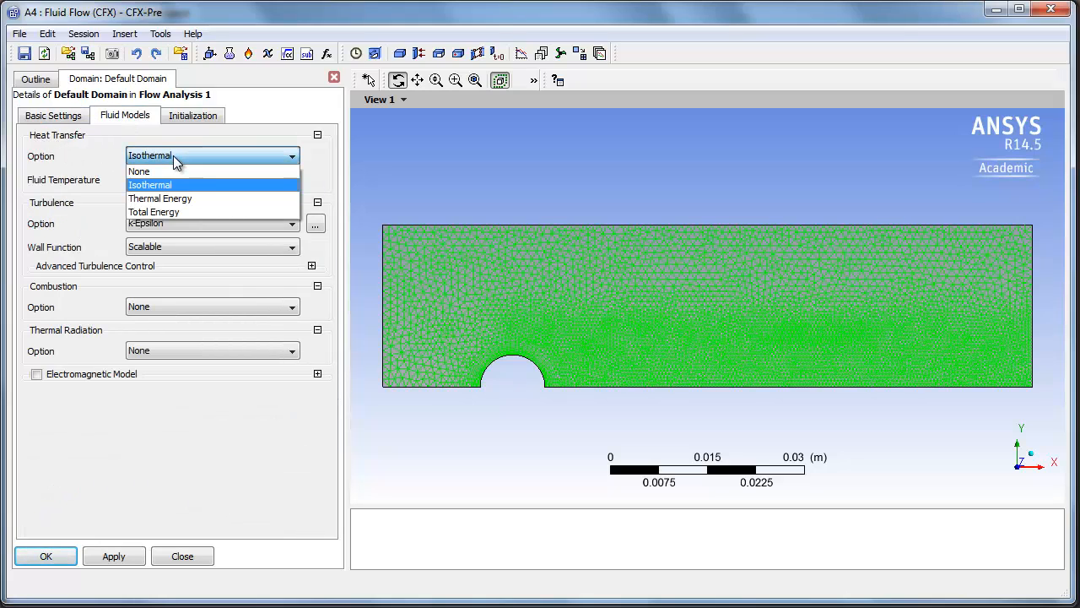
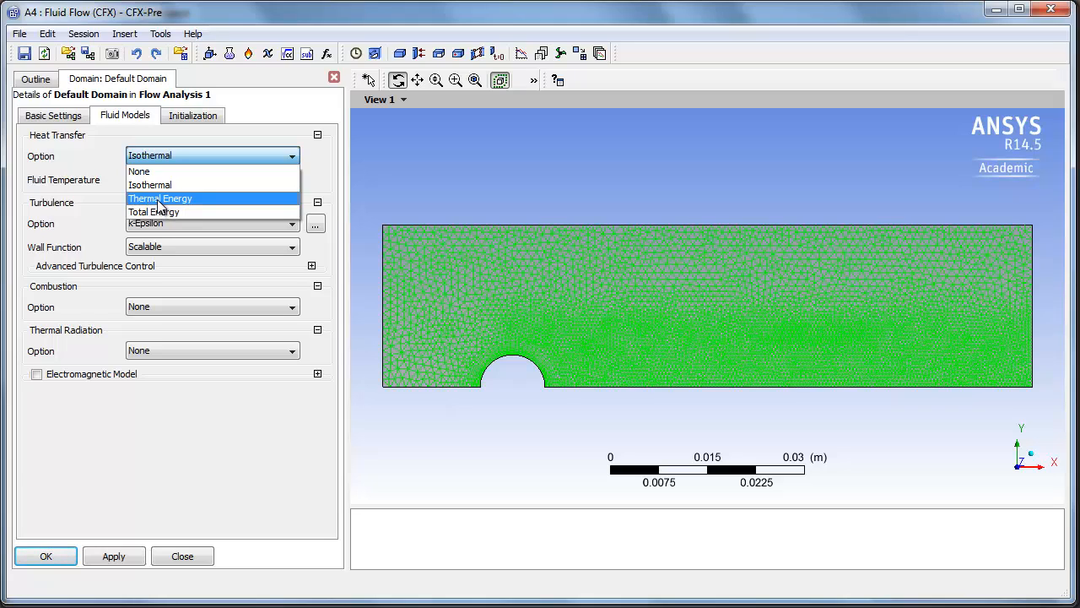
left_click(160, 202)
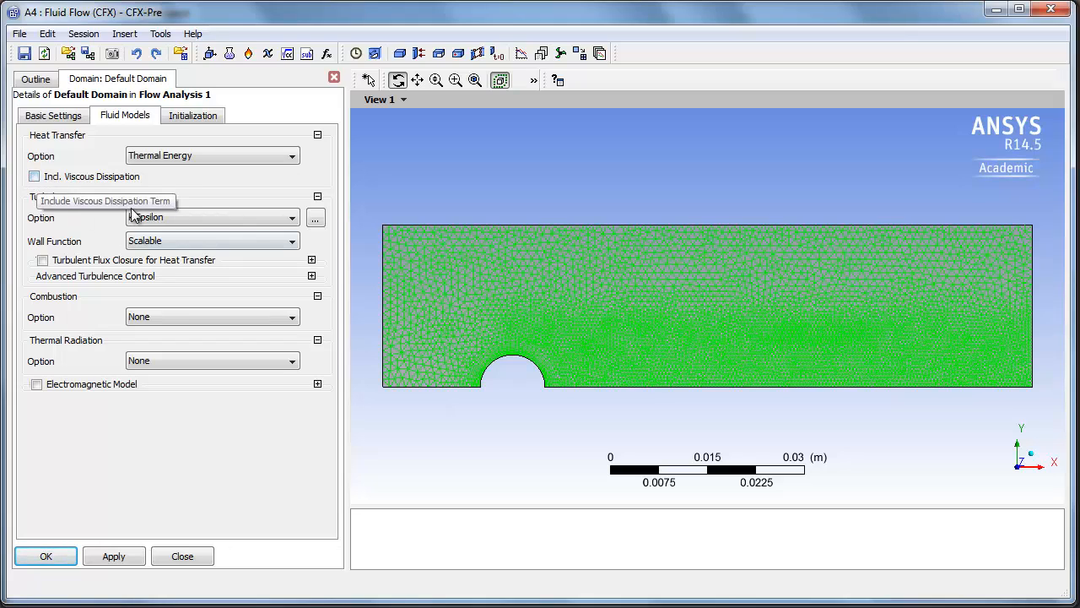
left_click(184, 223)
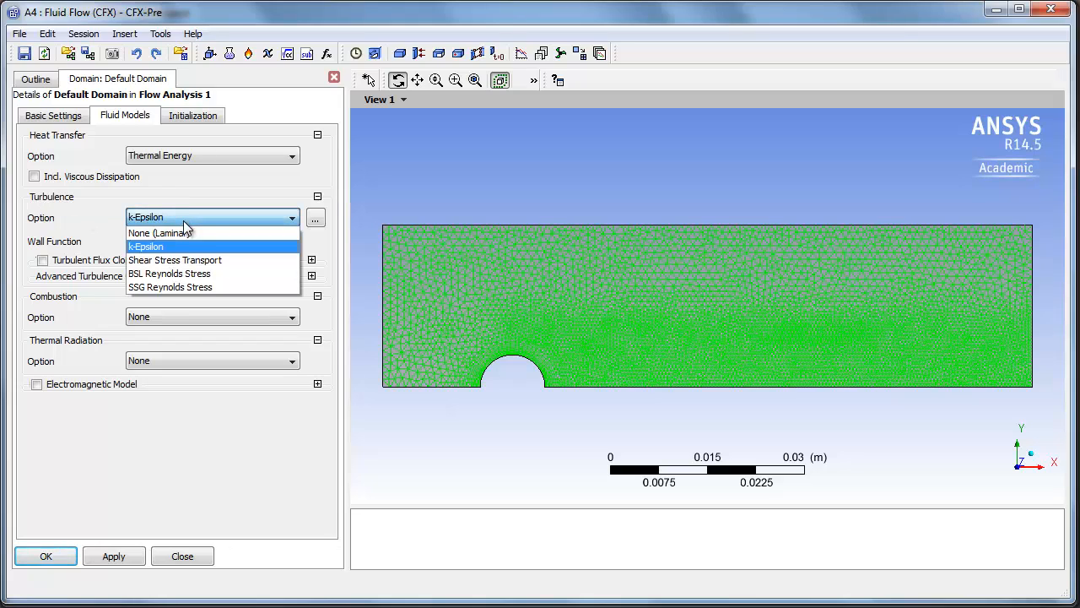
left_click(156, 234)
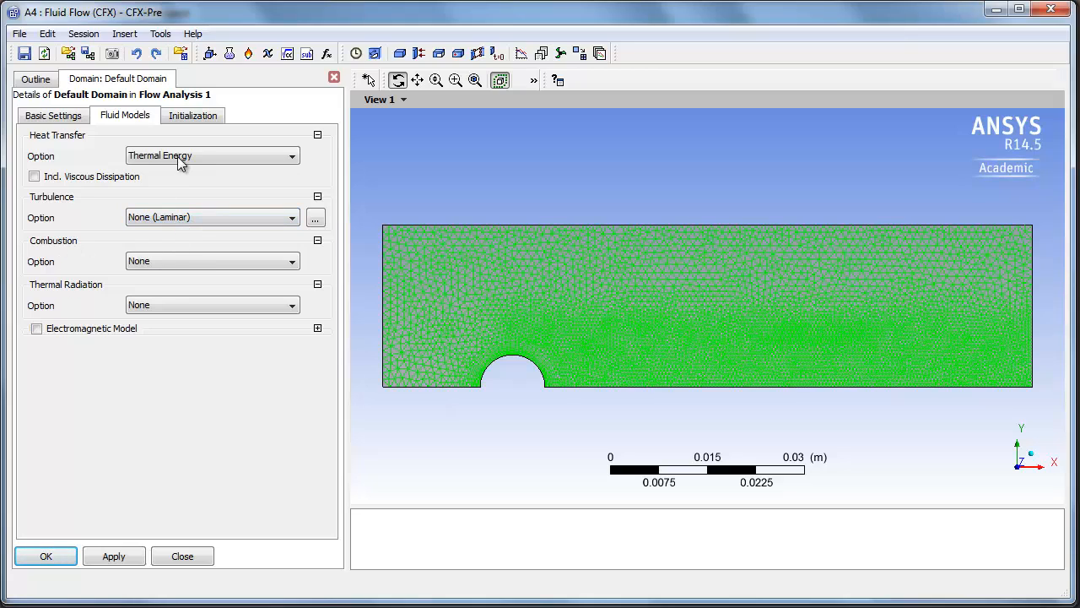
- Enable domain initialization for the default domain with automatic initial conditions and accept the domain settings
left_click(190, 119)
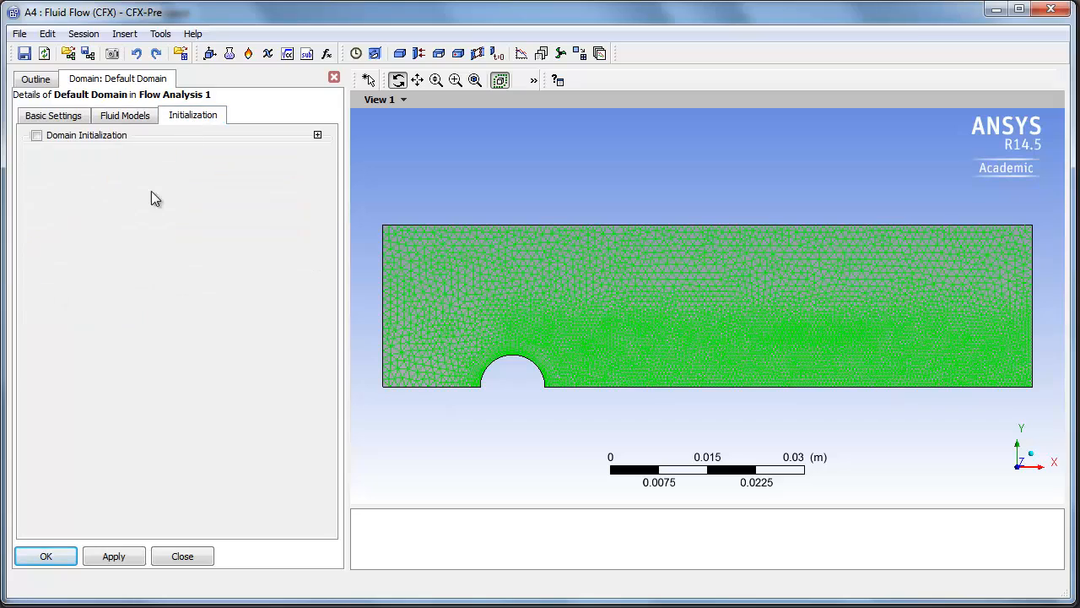
left_click(36, 135)
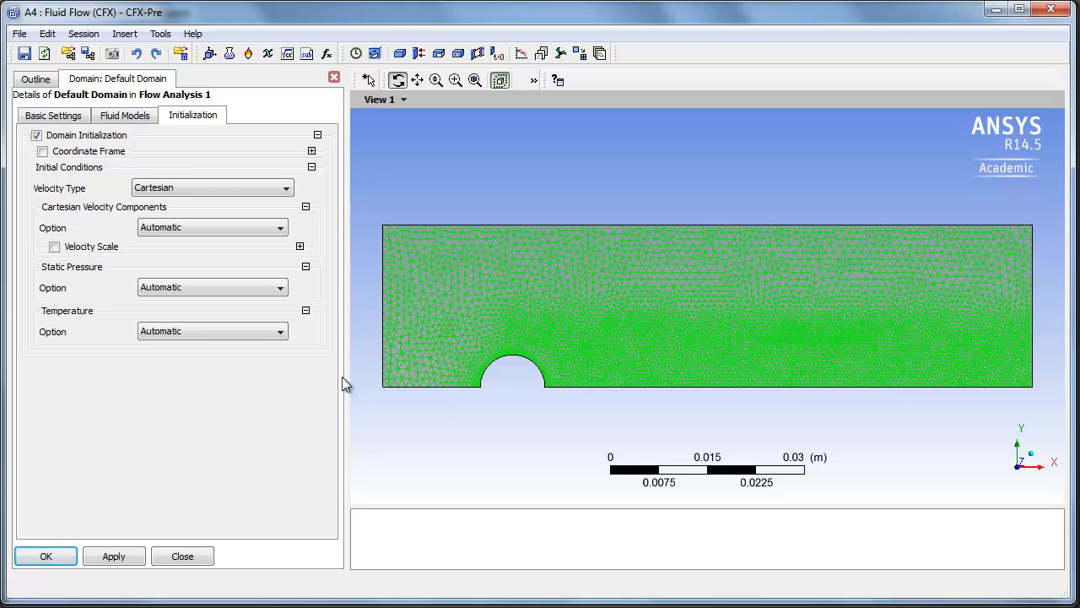
left_click(48, 556)
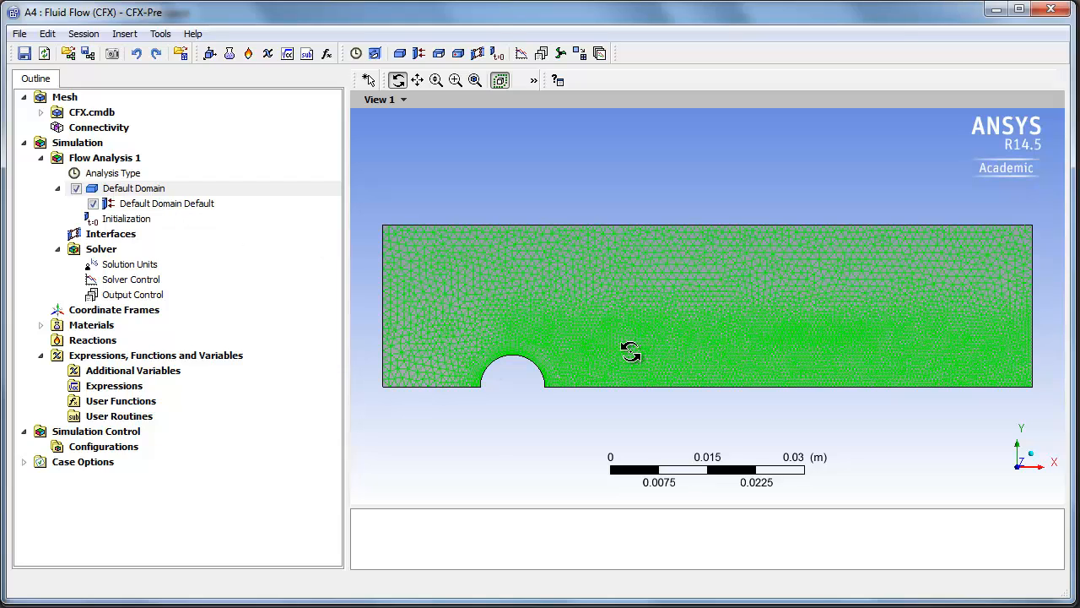
- Insert a boundary named Inlet on the default domain
right_click(129, 189)
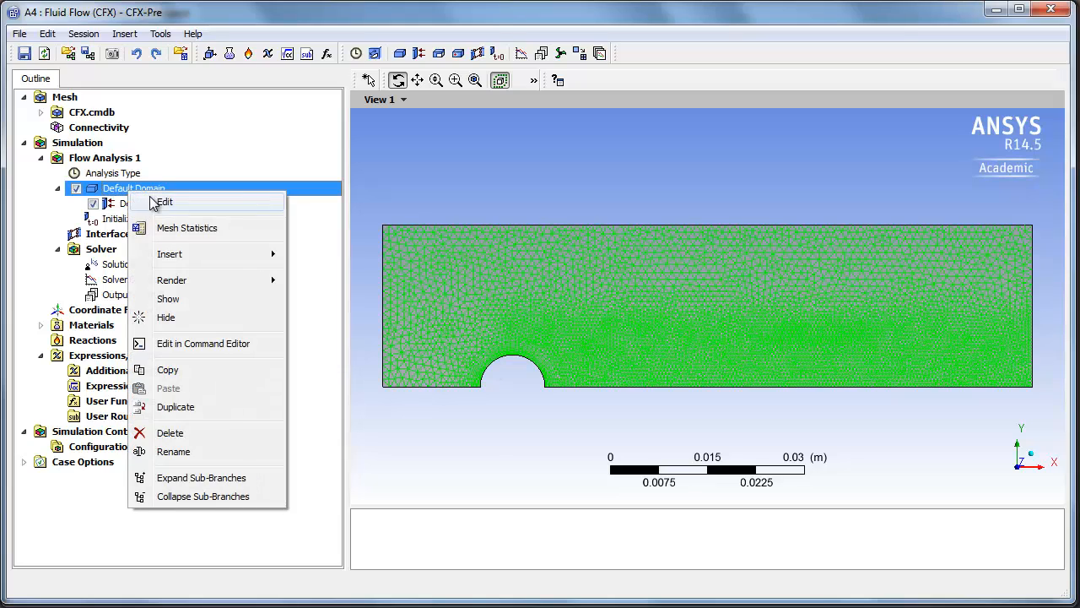
mouse_move(180, 254)
left_click(326, 257)
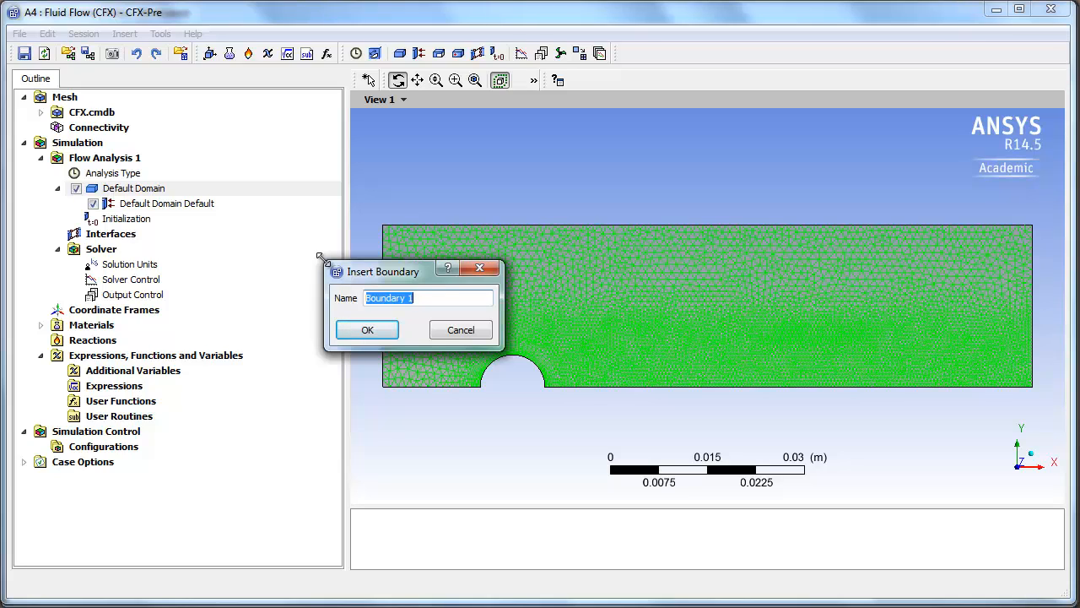
type("Inlet")
key("Return")
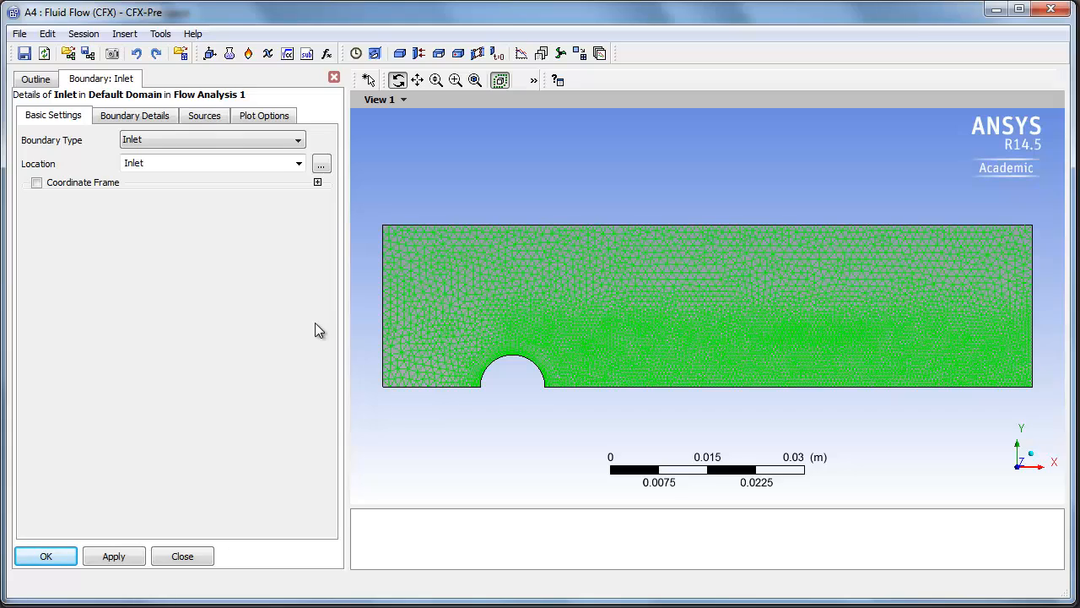
- Give the inlet boundary a normal speed of 4 cm s^-1 and a static temperature of 25 C, and accept it
left_click(157, 118)
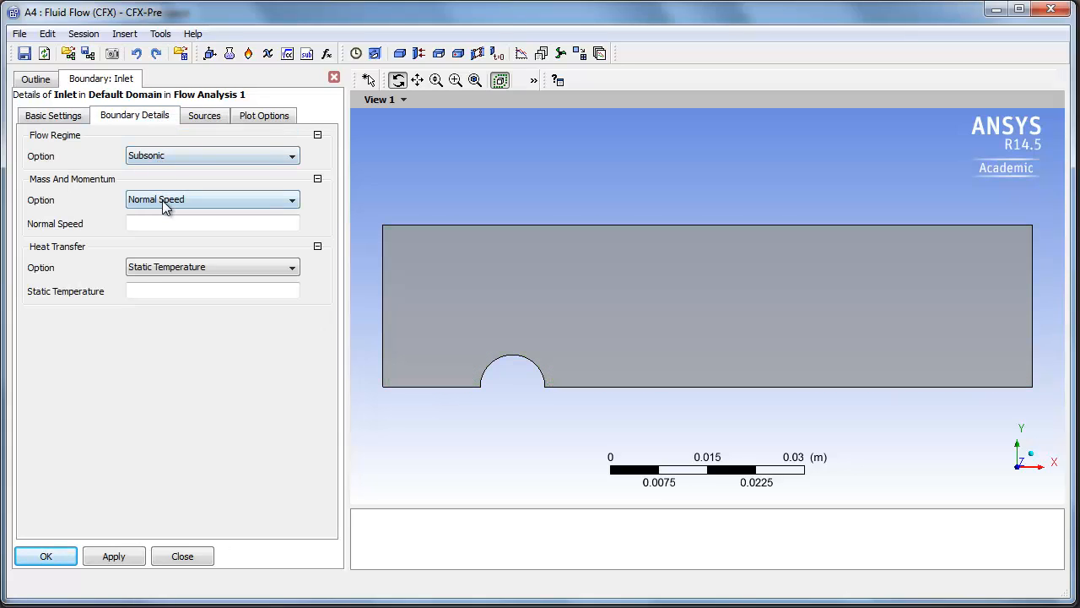
left_click(155, 221)
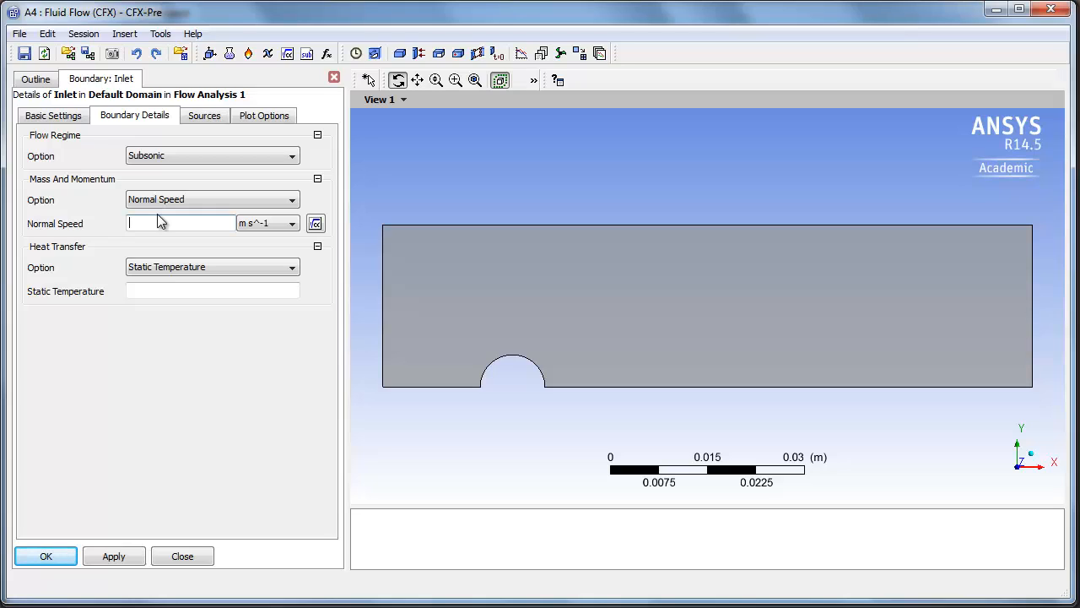
left_click(264, 224)
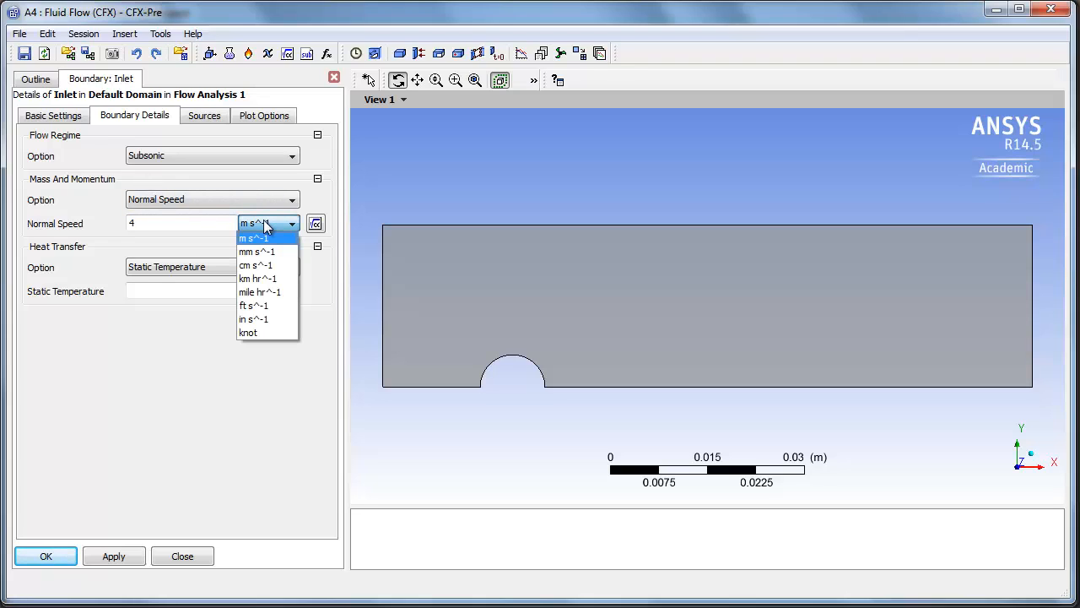
left_click(264, 265)
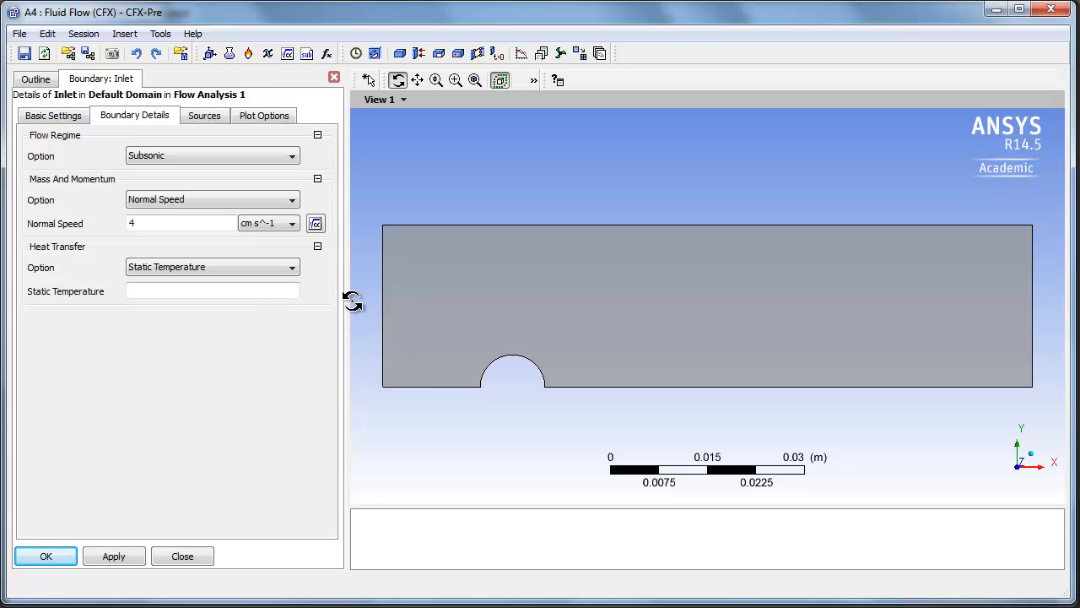
left_click(174, 292)
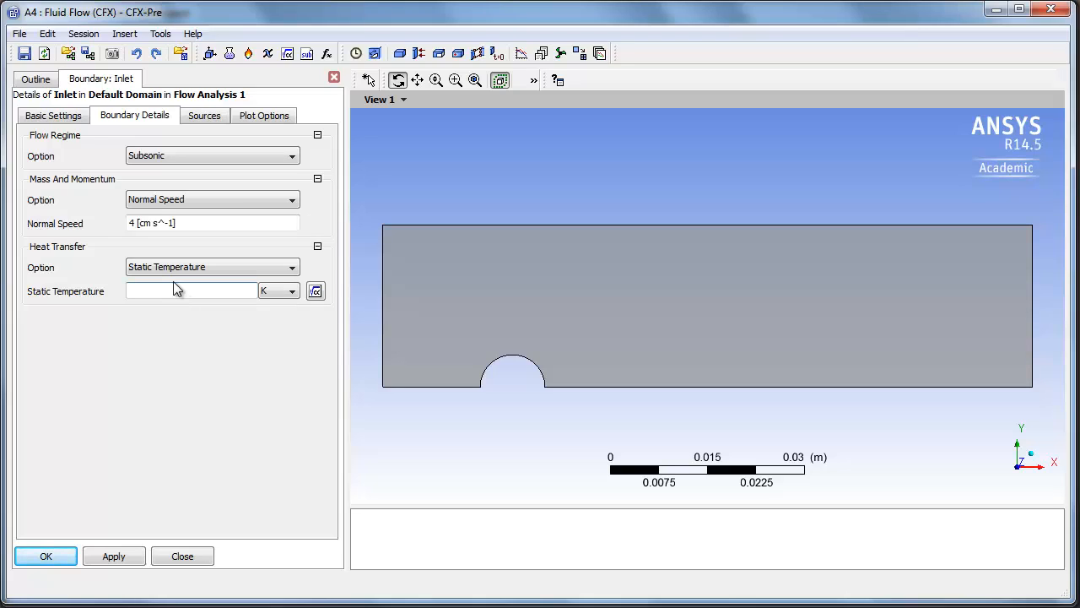
type("25")
left_click(269, 292)
left_click(271, 322)
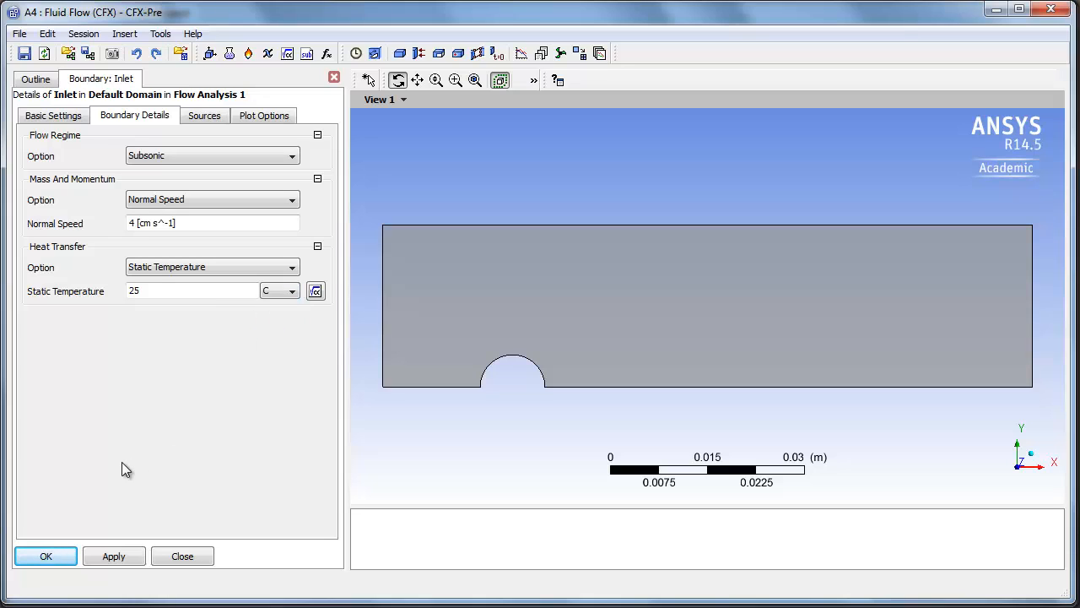
left_click(46, 555)
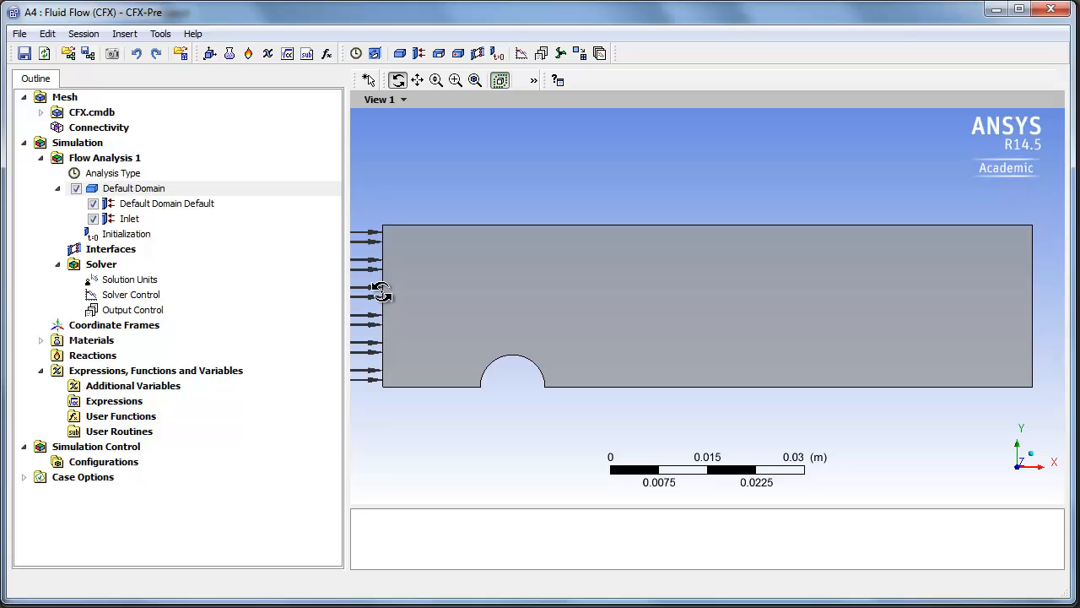
- Insert a boundary named Outlet on the default domain
right_click(135, 188)
mouse_move(186, 253)
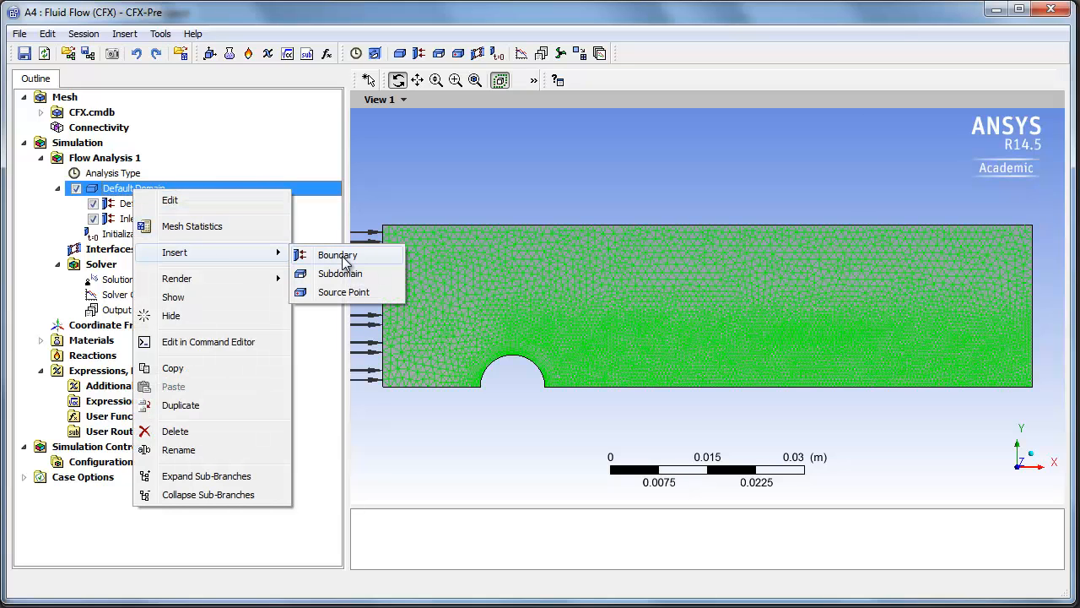
left_click(338, 255)
type("Outlet")
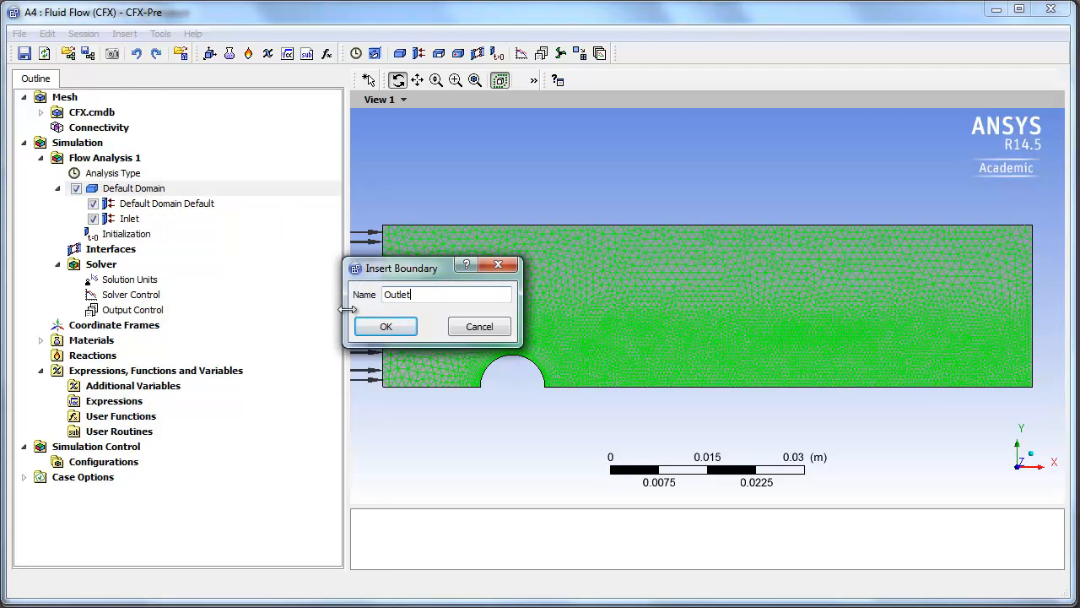
key("Return")
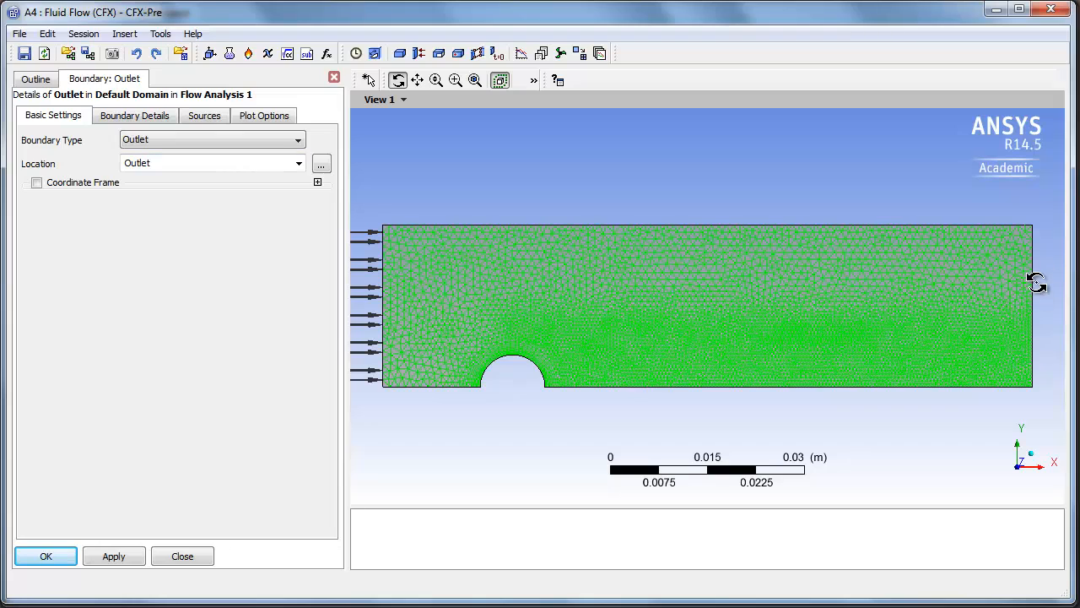
- Set the outlet's mass and momentum option to Static Pressure with a relative pressure of 0 Pa, and accept it
left_click(131, 118)
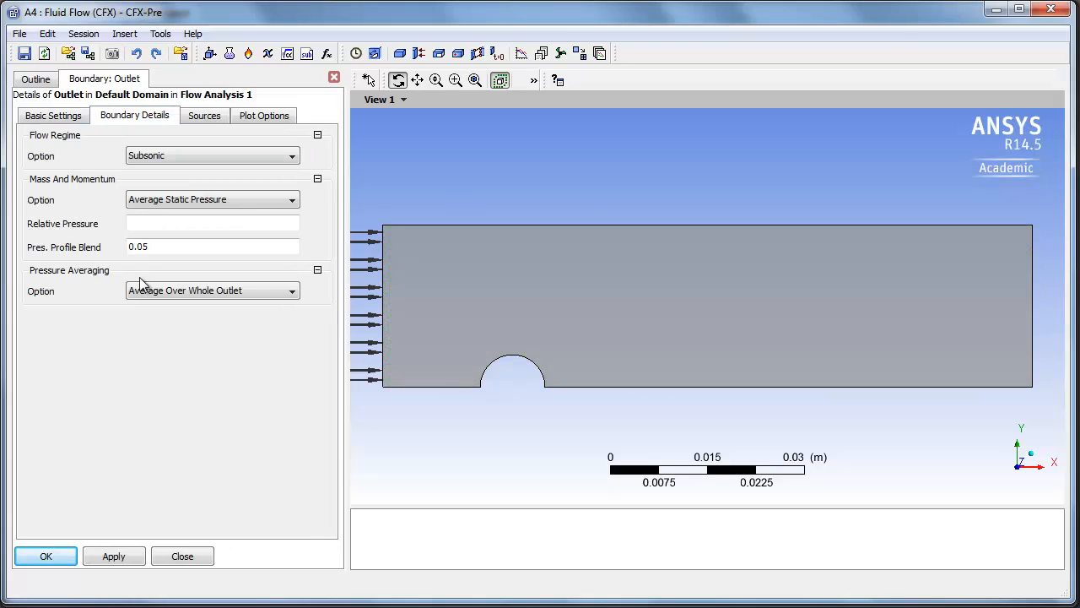
left_click(182, 200)
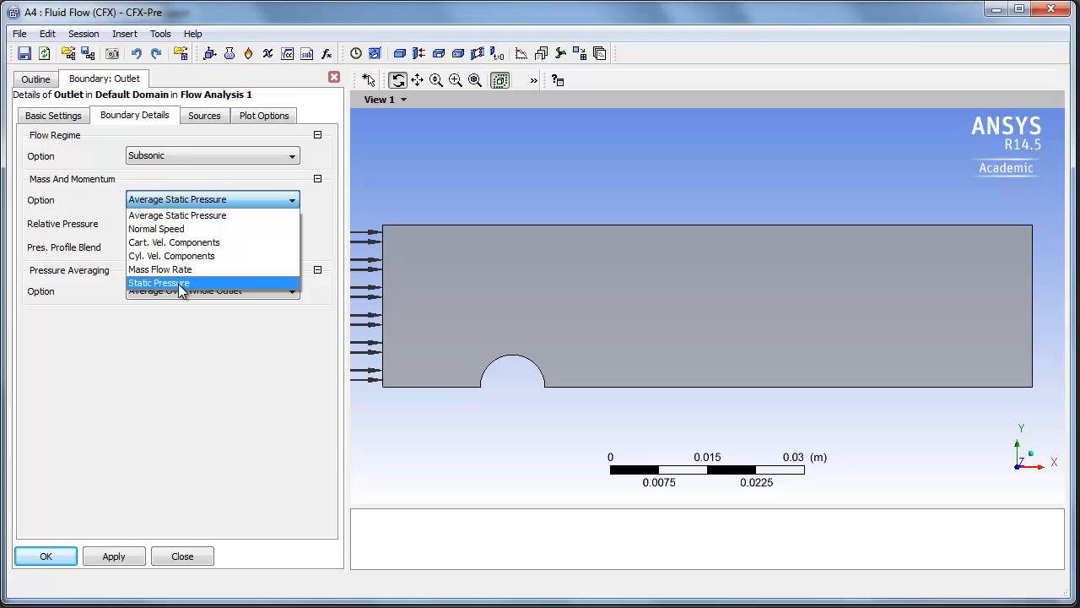
left_click(179, 283)
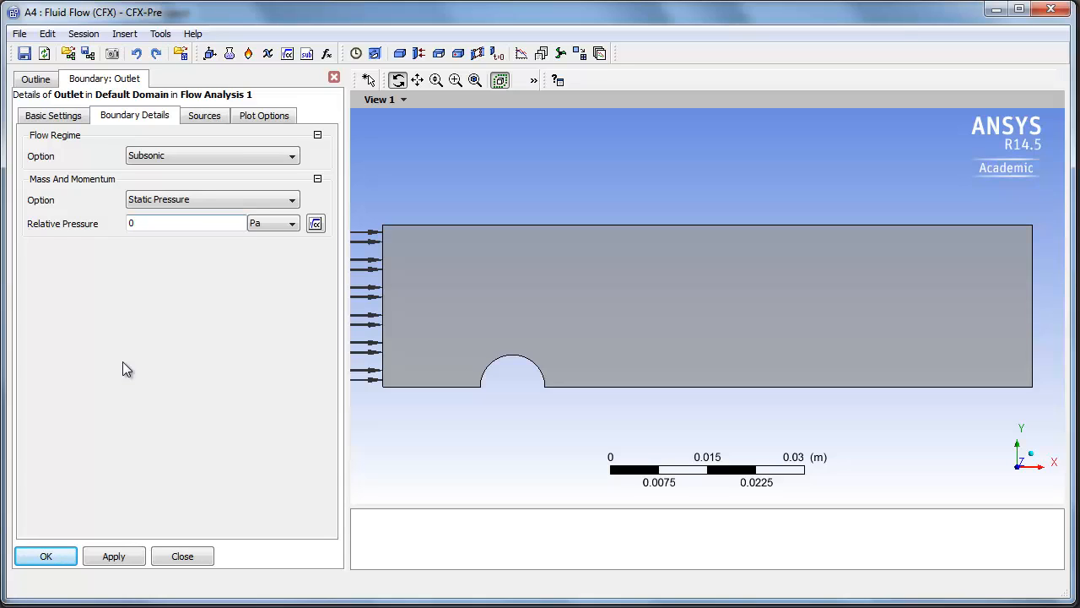
left_click(49, 559)
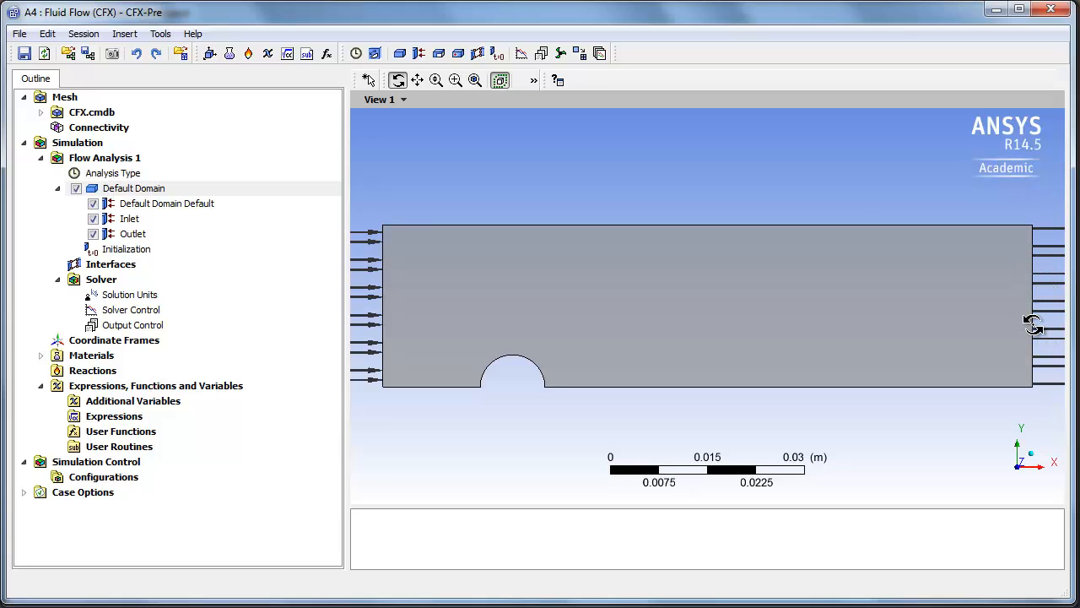
- Insert a boundary named Cylinder on the default domain and set its type to Wall
right_click(150, 187)
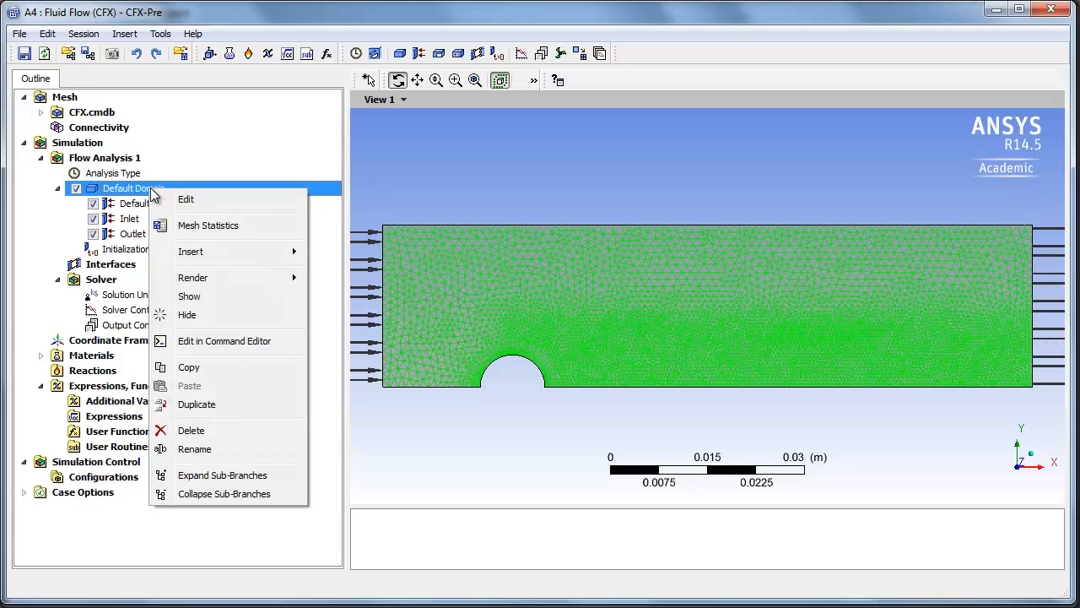
mouse_move(250, 251)
left_click(353, 252)
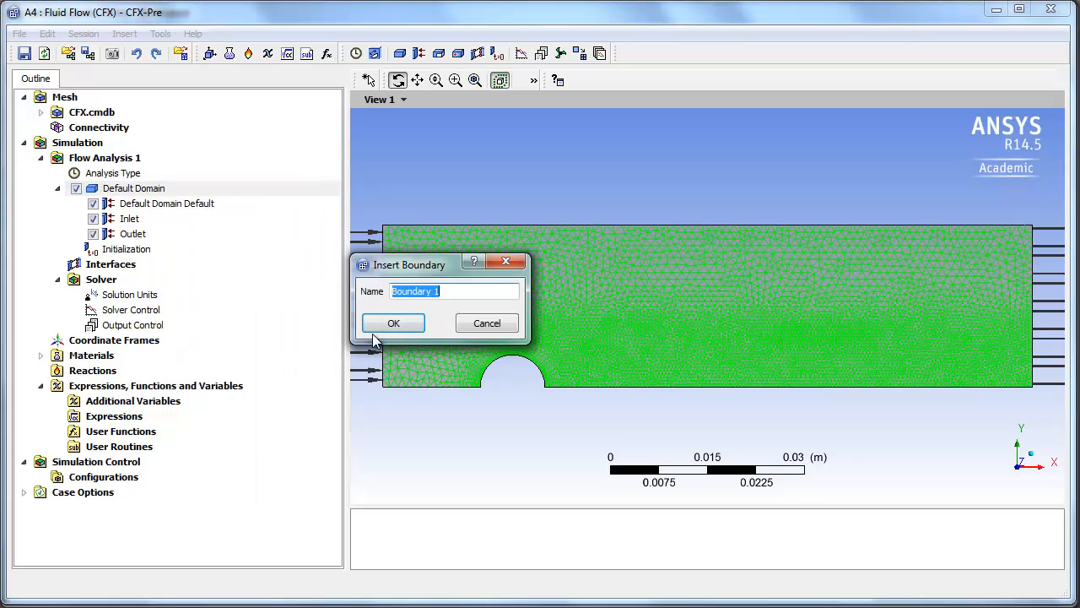
type("Cylinder")
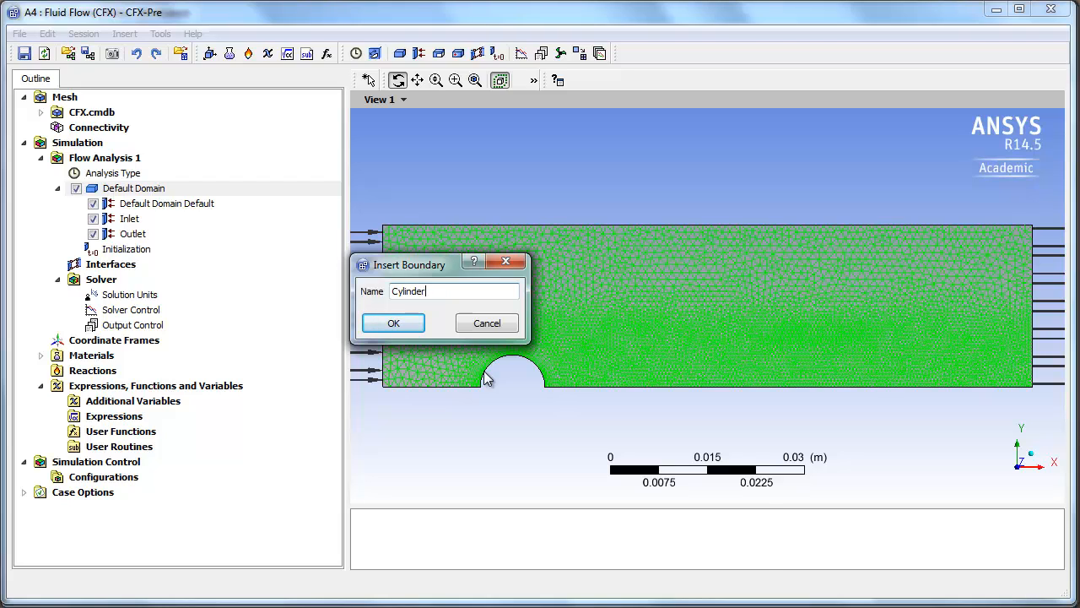
key("Return")
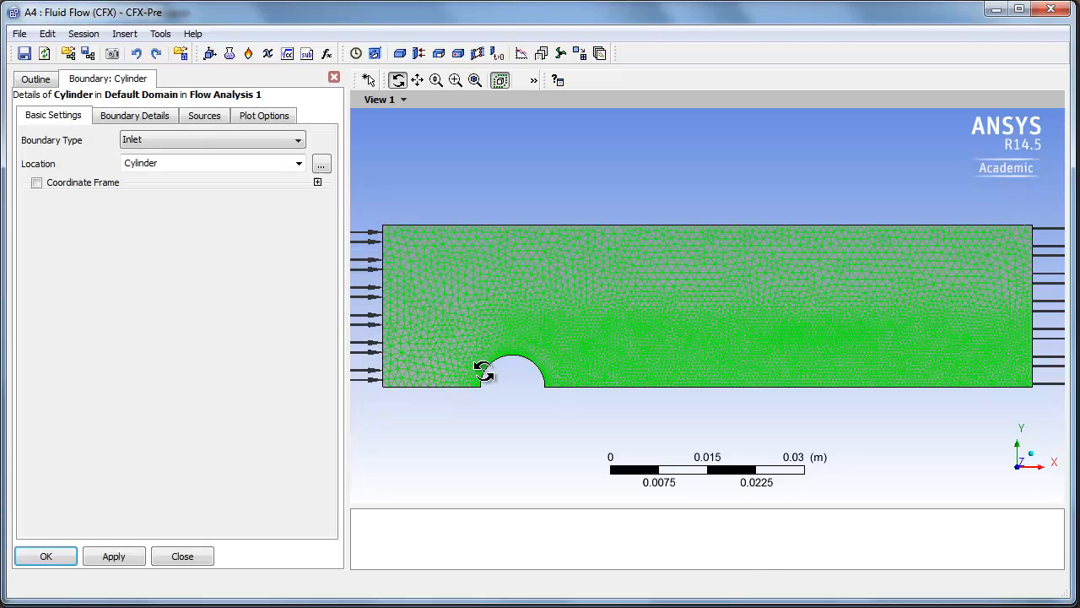
left_click(139, 139)
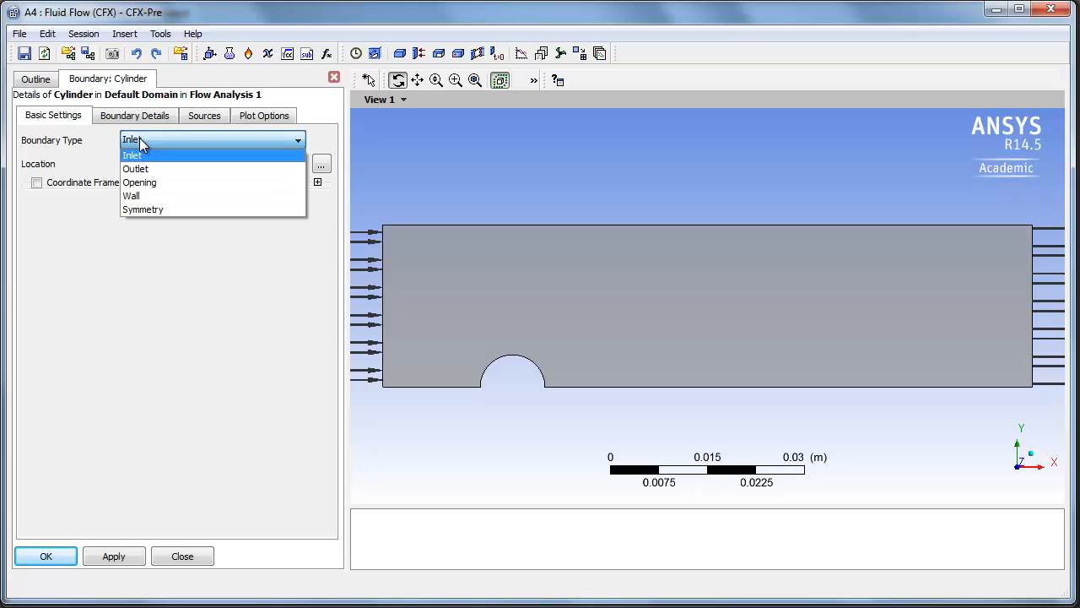
left_click(141, 196)
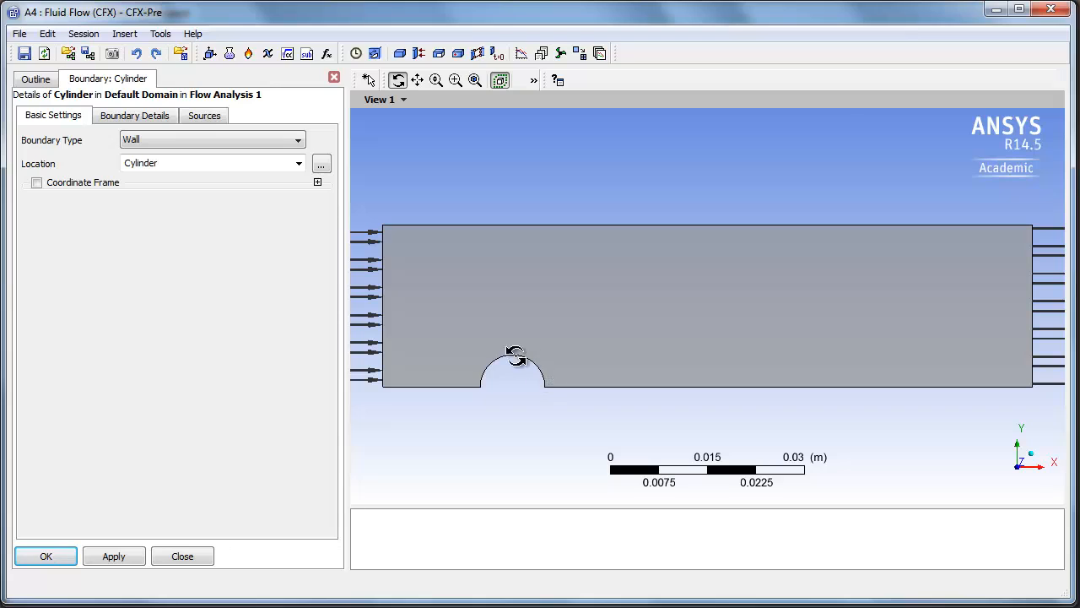
- Set the cylinder wall's heat transfer option to Temperature with a fixed temperature of 50 C, and accept the boundary
left_click(126, 115)
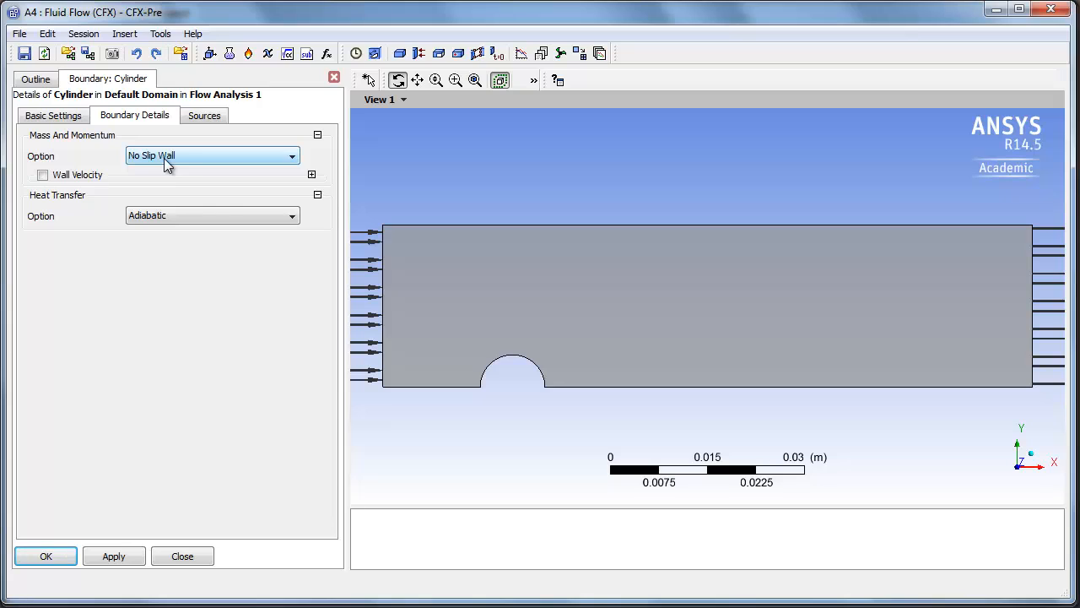
left_click(163, 213)
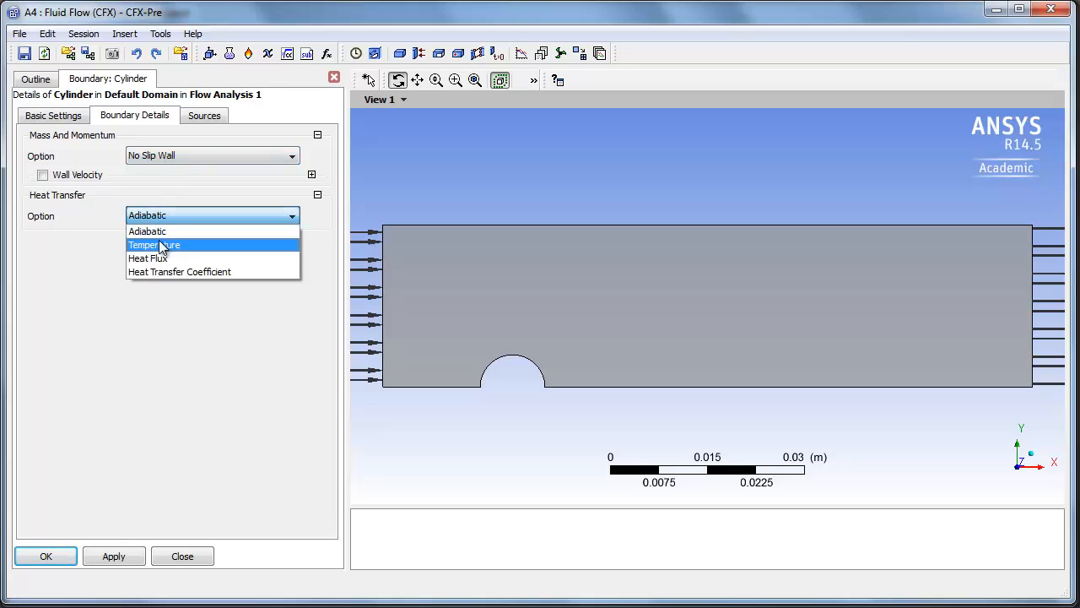
left_click(158, 246)
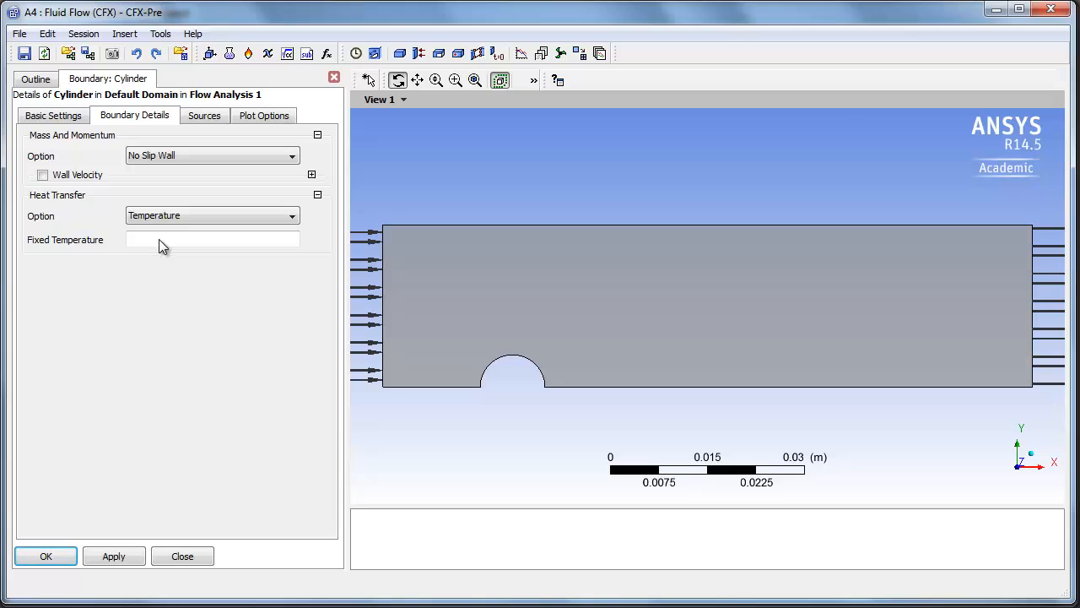
left_click(158, 239)
type("50")
left_click(290, 240)
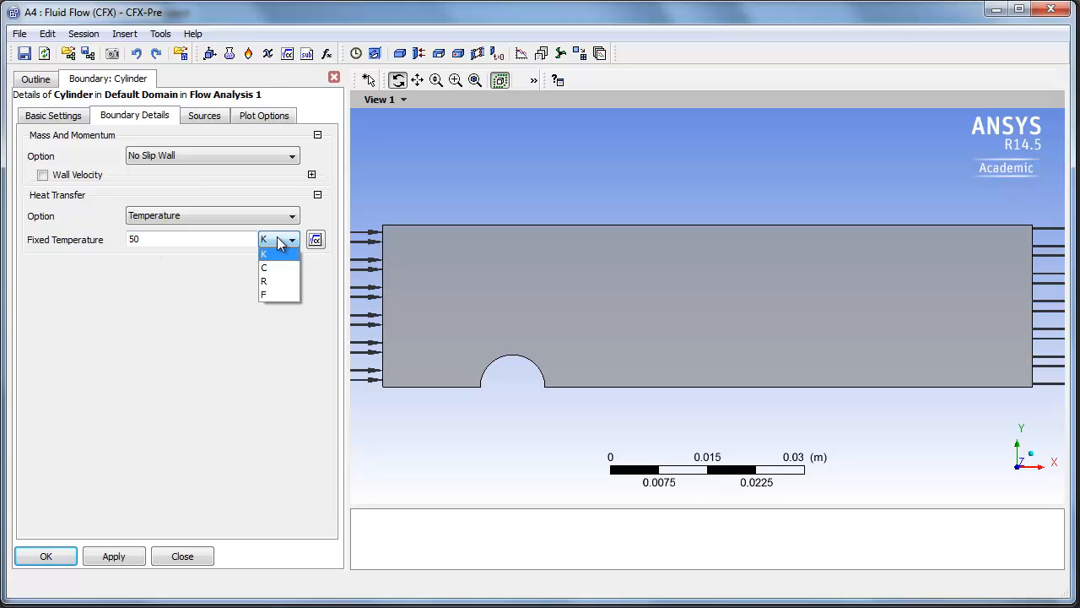
left_click(282, 268)
left_click(46, 556)
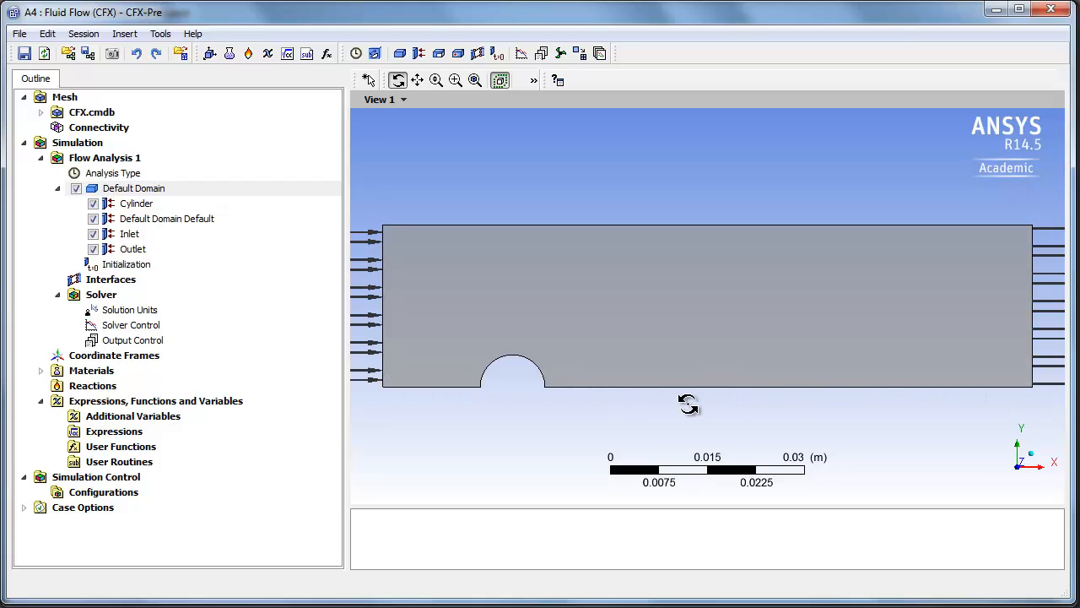
- Insert a boundary named SymBottom on the default domain, set its type to Symmetry, and accept it
left_click(116, 189)
right_click(116, 193)
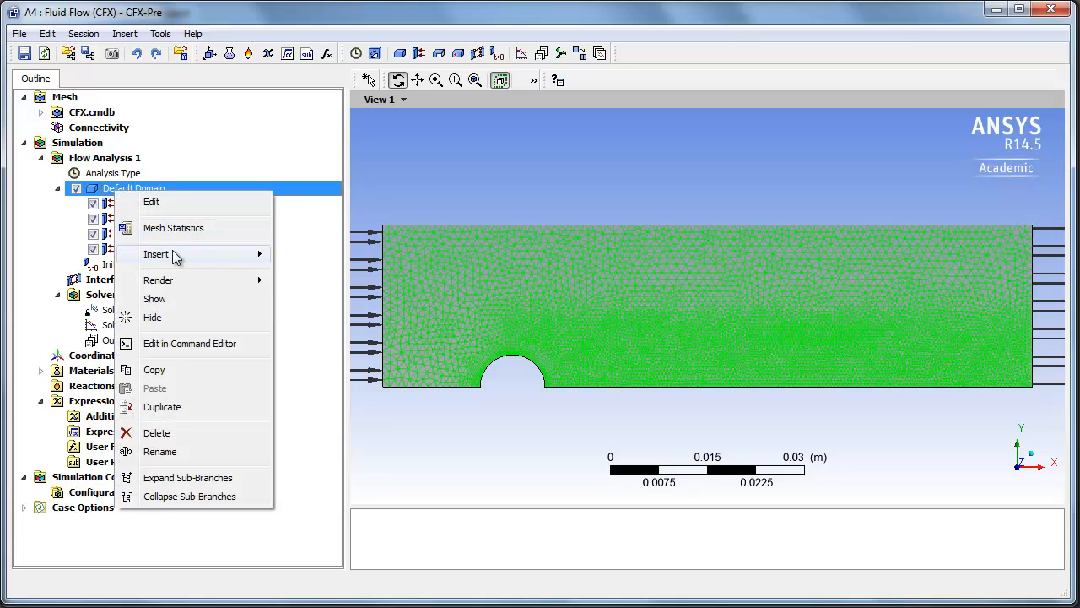
mouse_move(173, 251)
left_click(304, 252)
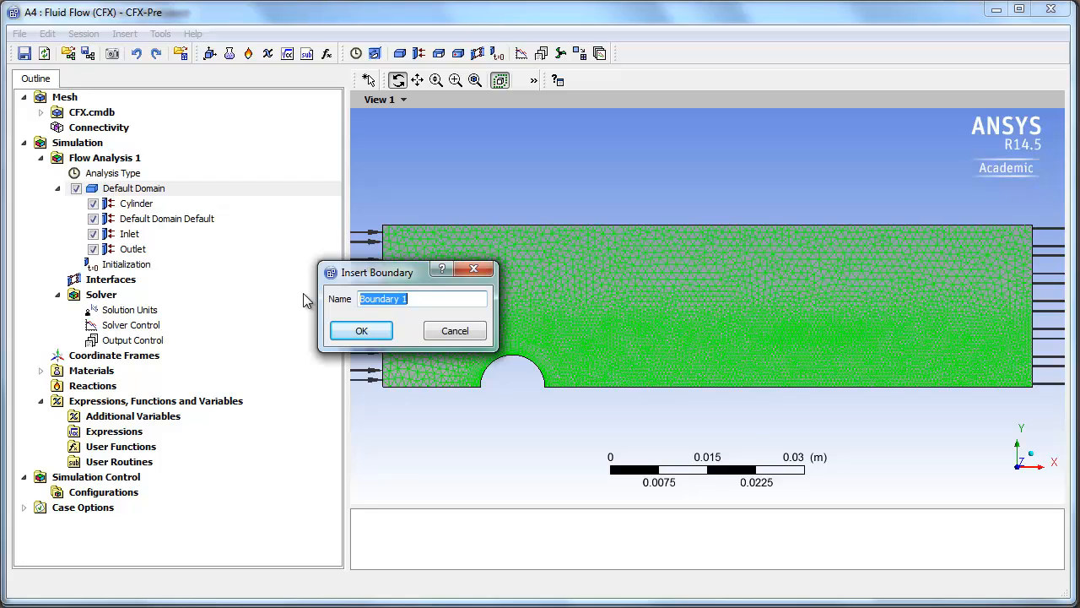
type("SymBottom")
key("Return")
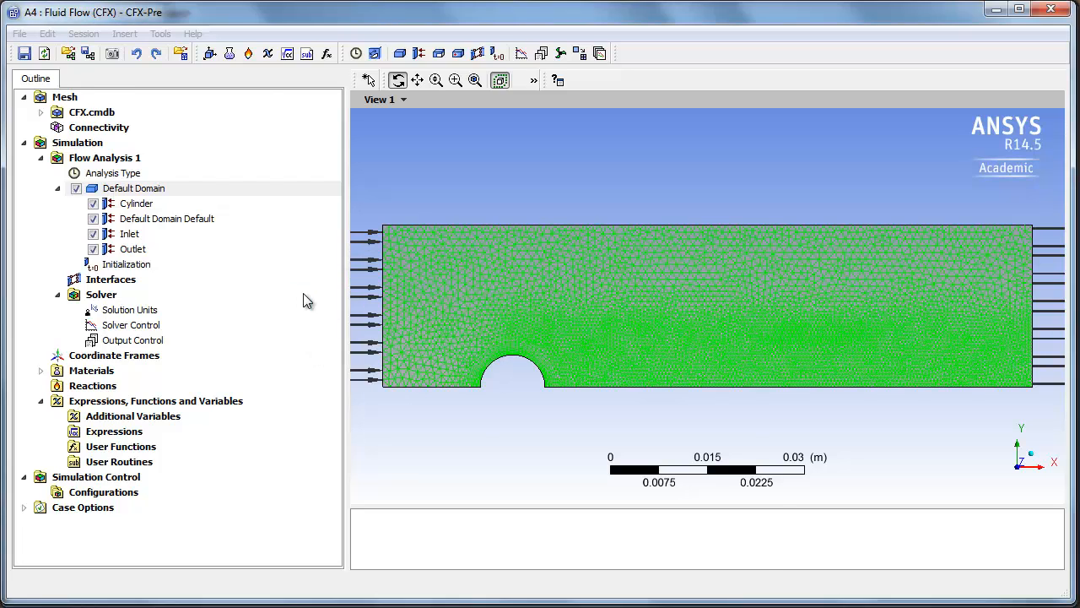
left_click(144, 140)
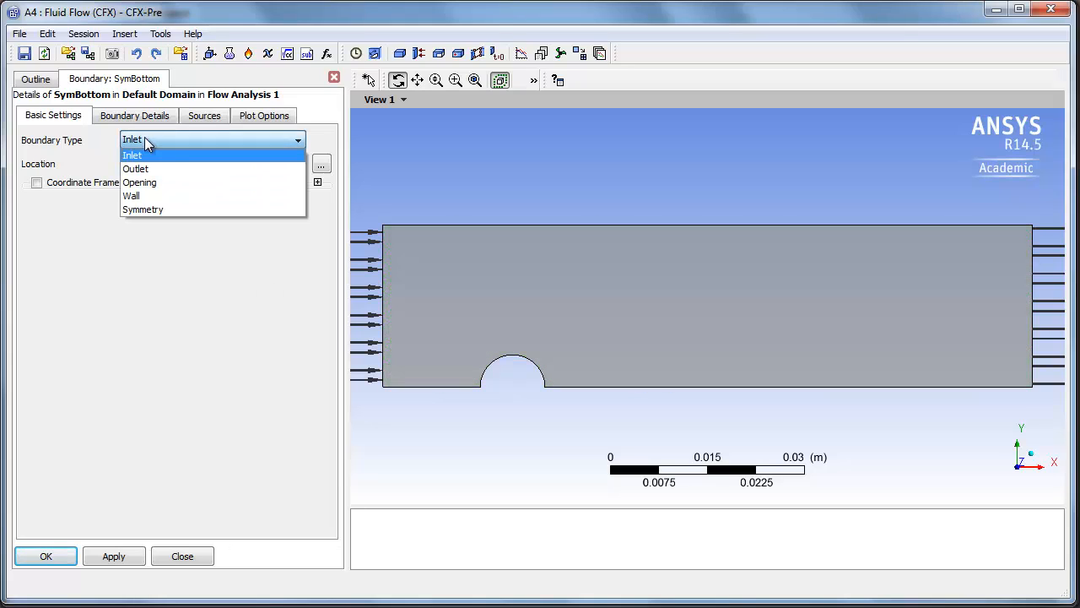
left_click(146, 209)
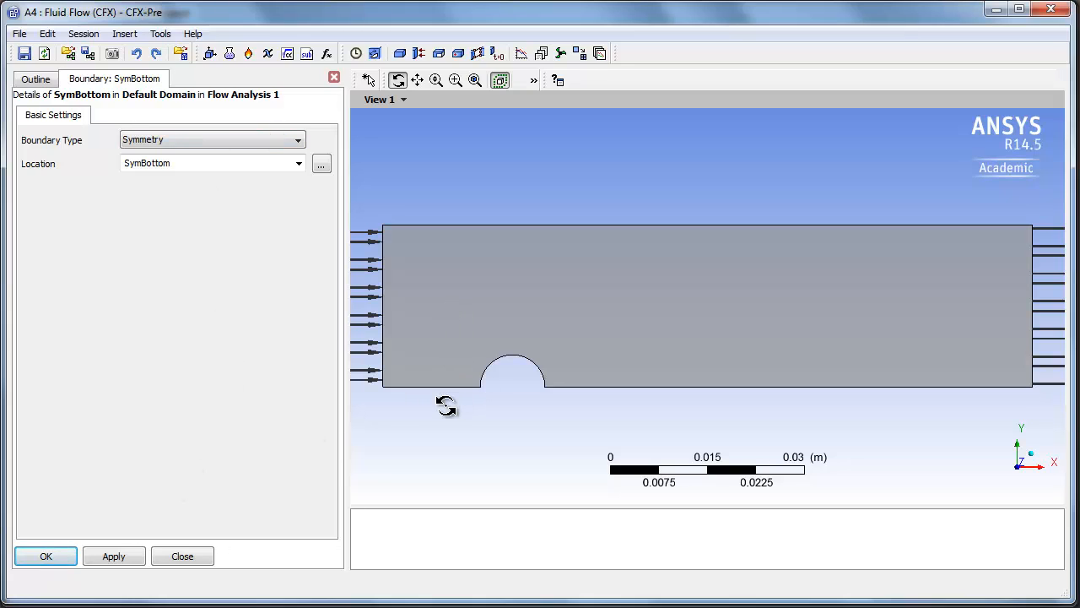
left_click(47, 556)
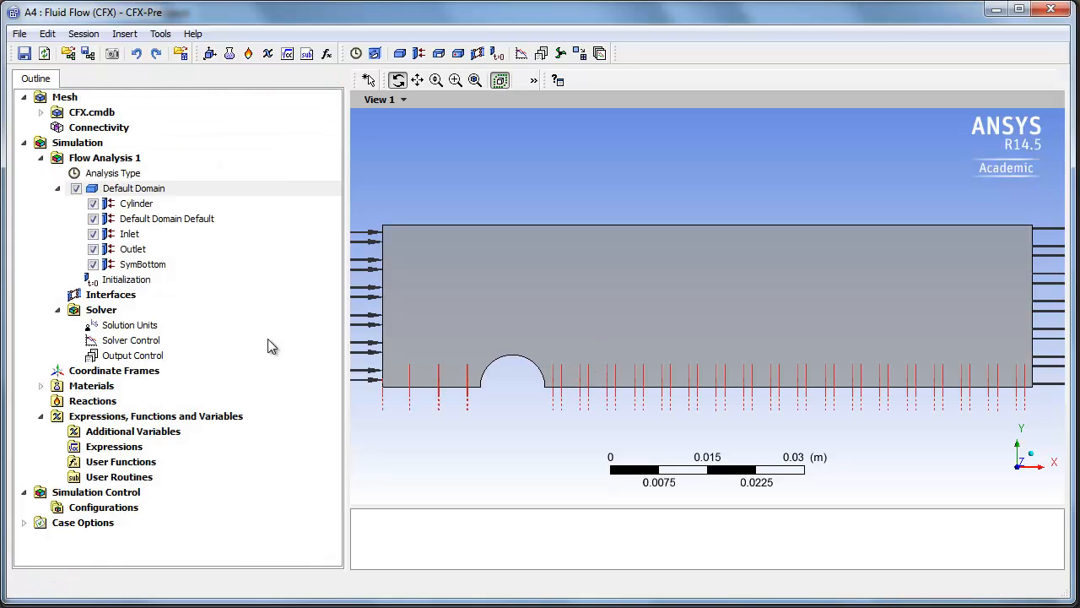
- Insert a boundary named SymFront on the default domain, set its type to Symmetry, and accept it
right_click(148, 191)
mouse_move(196, 255)
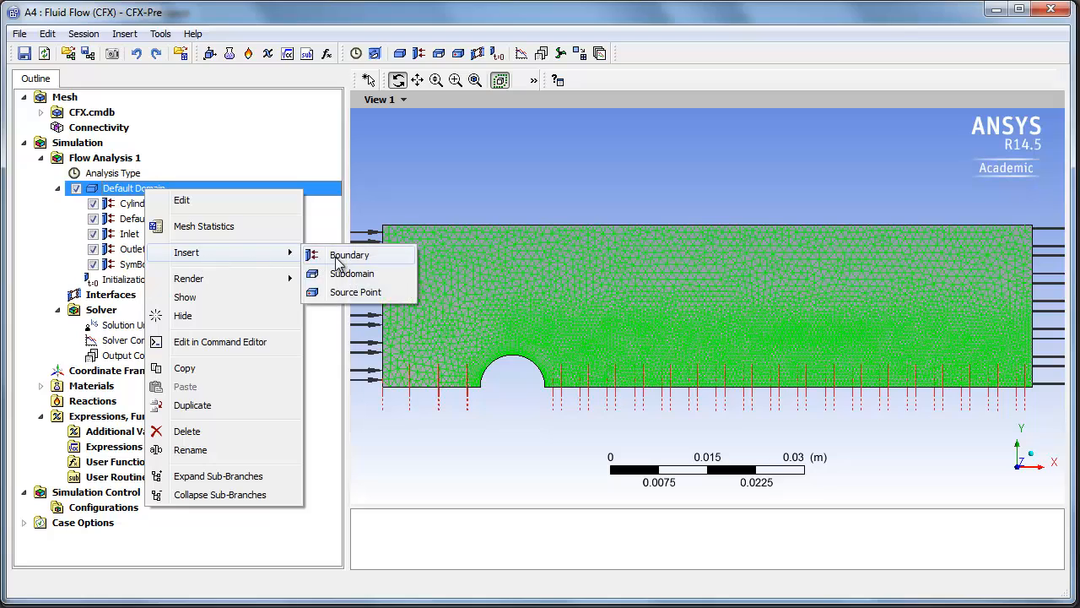
left_click(349, 255)
type("SymFront")
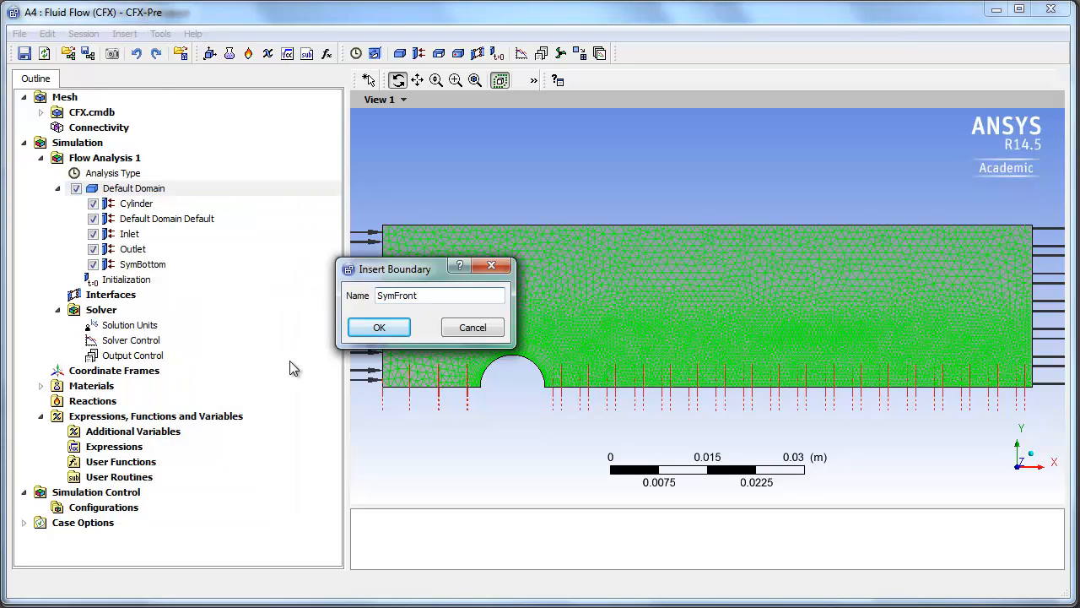
key("Return")
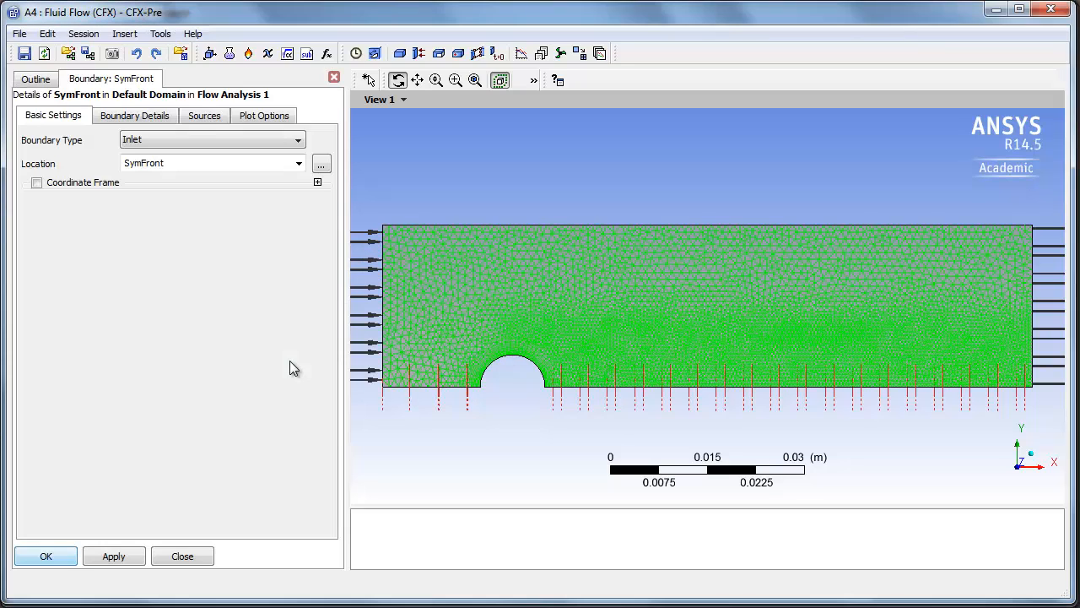
left_click(183, 138)
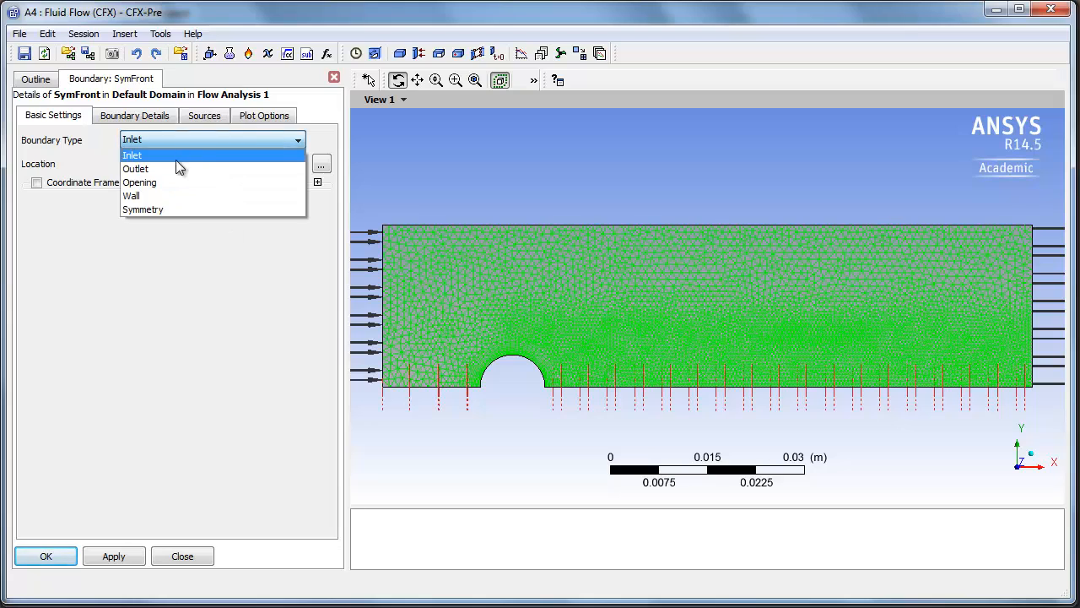
left_click(163, 207)
left_click(46, 556)
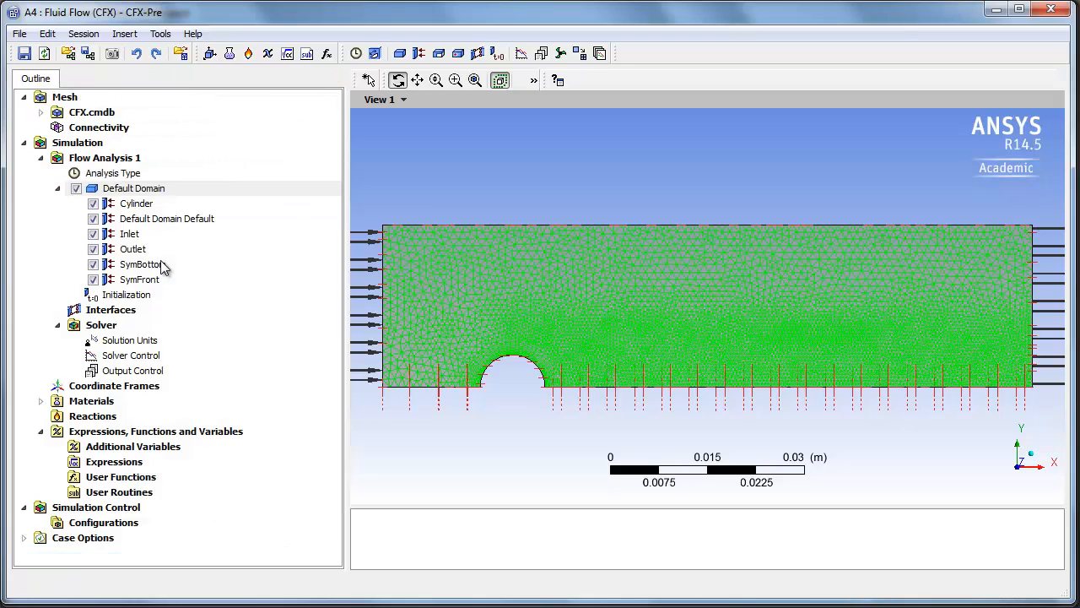
- Insert a boundary named SymBack on the default domain, set its type to Symmetry, and accept it
right_click(138, 191)
mouse_move(270, 252)
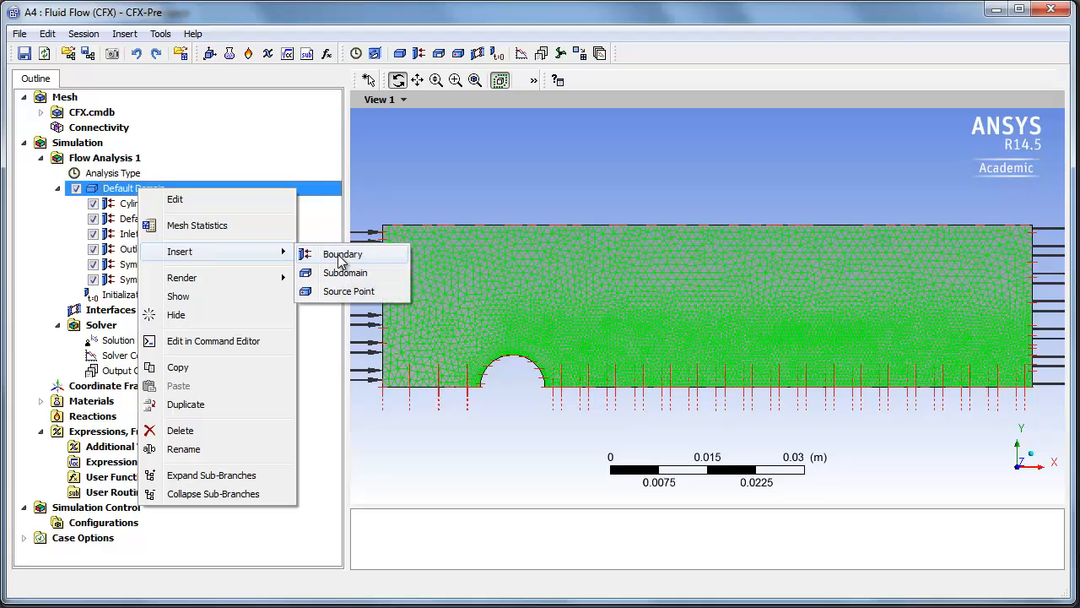
left_click(327, 251)
type("SymBack")
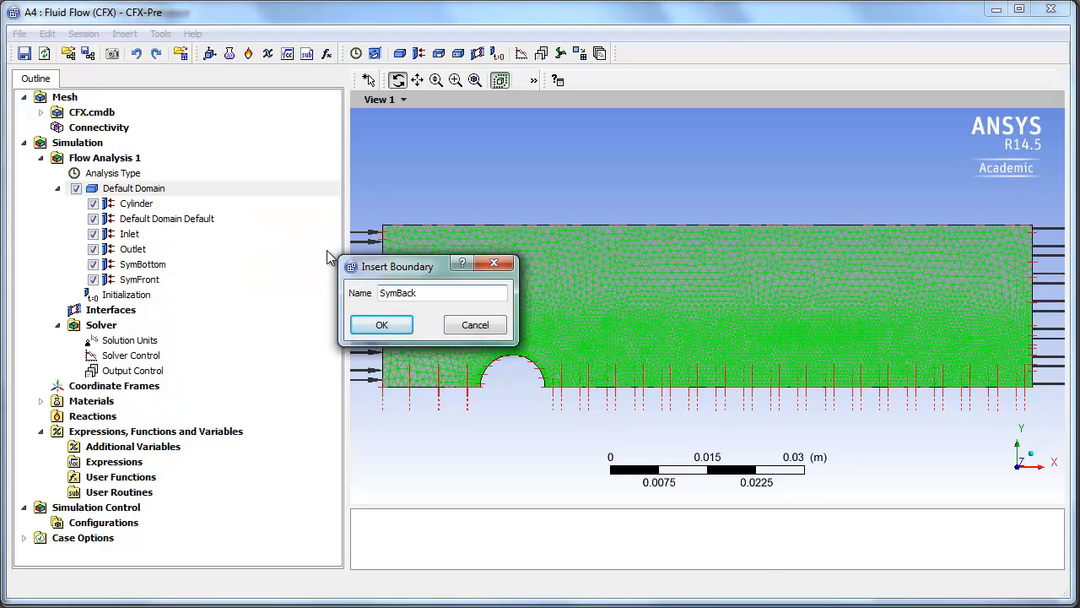
key("Return")
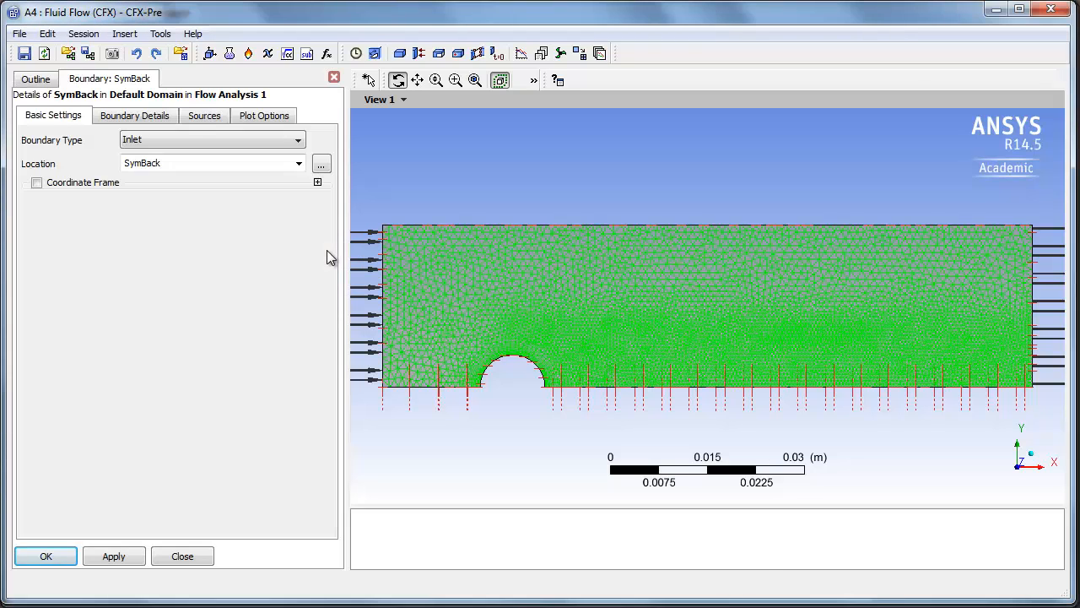
left_click(156, 142)
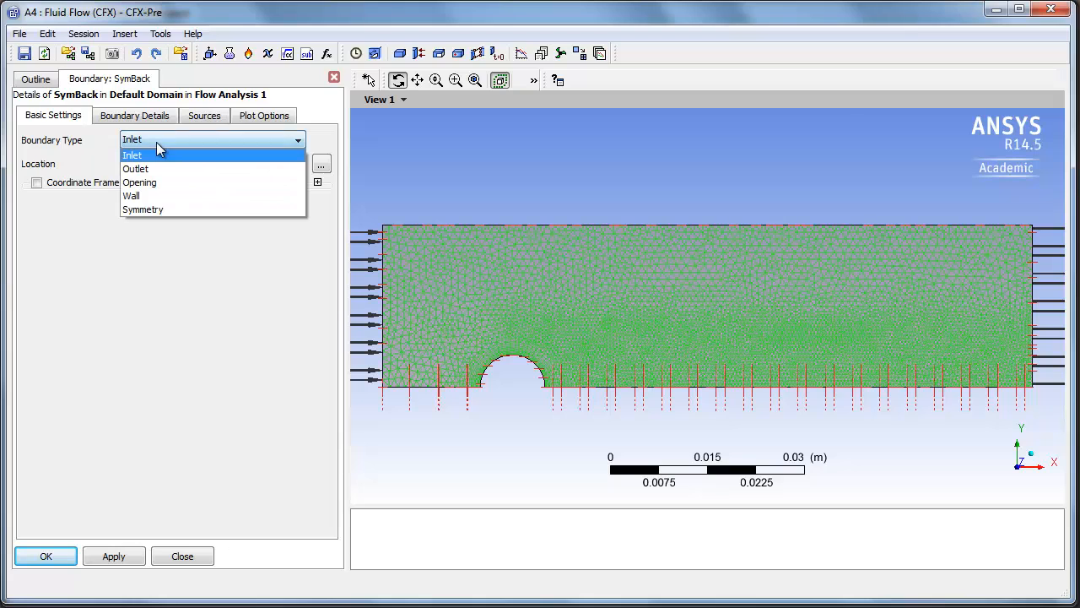
left_click(158, 211)
left_click(38, 554)
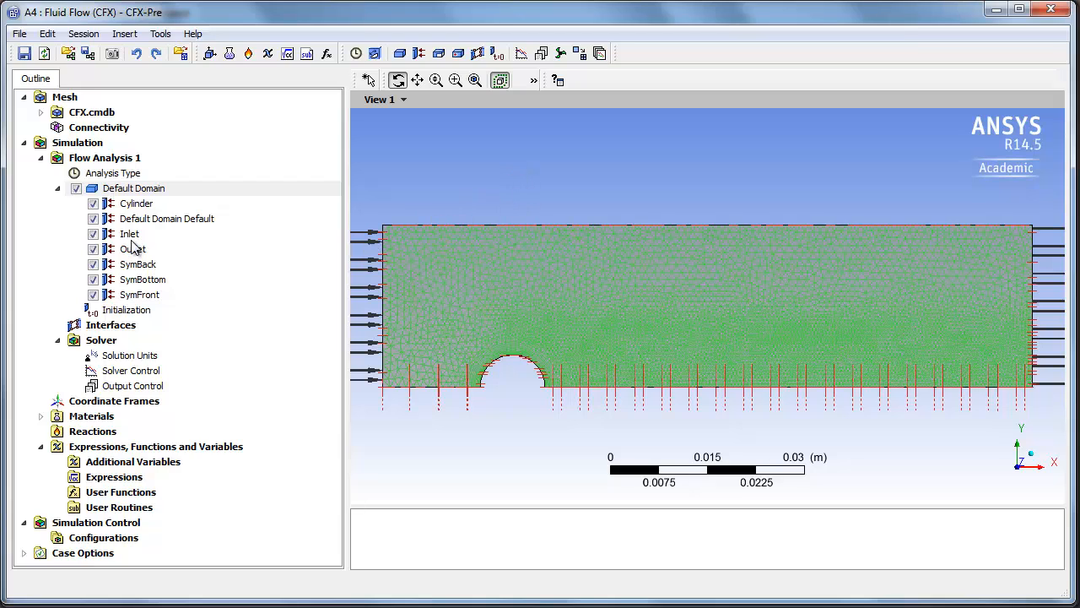
- Insert a boundary named Top on the default domain
right_click(127, 190)
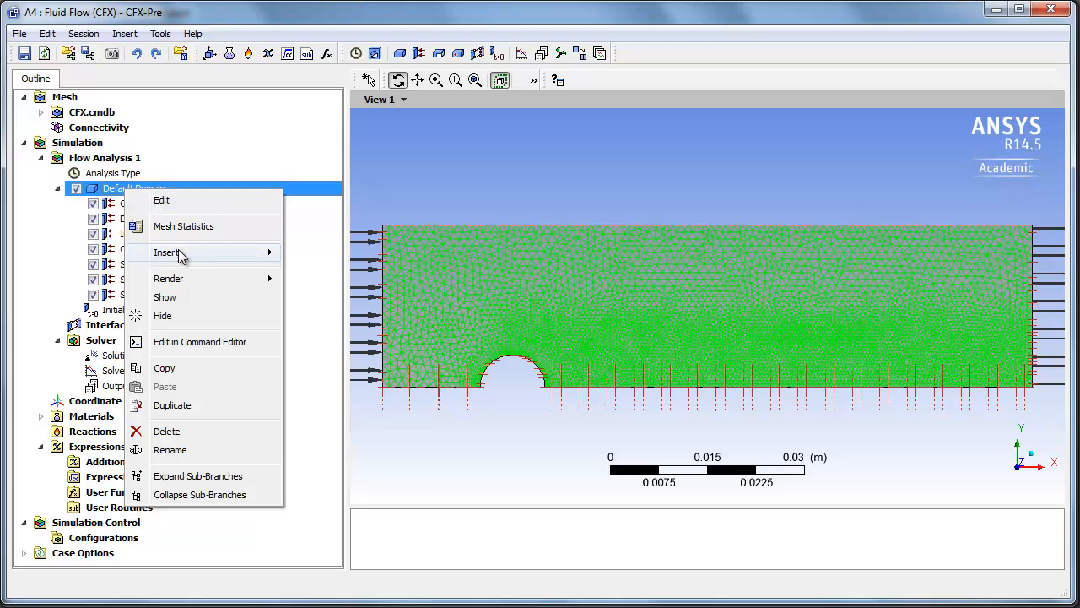
mouse_move(182, 253)
left_click(311, 251)
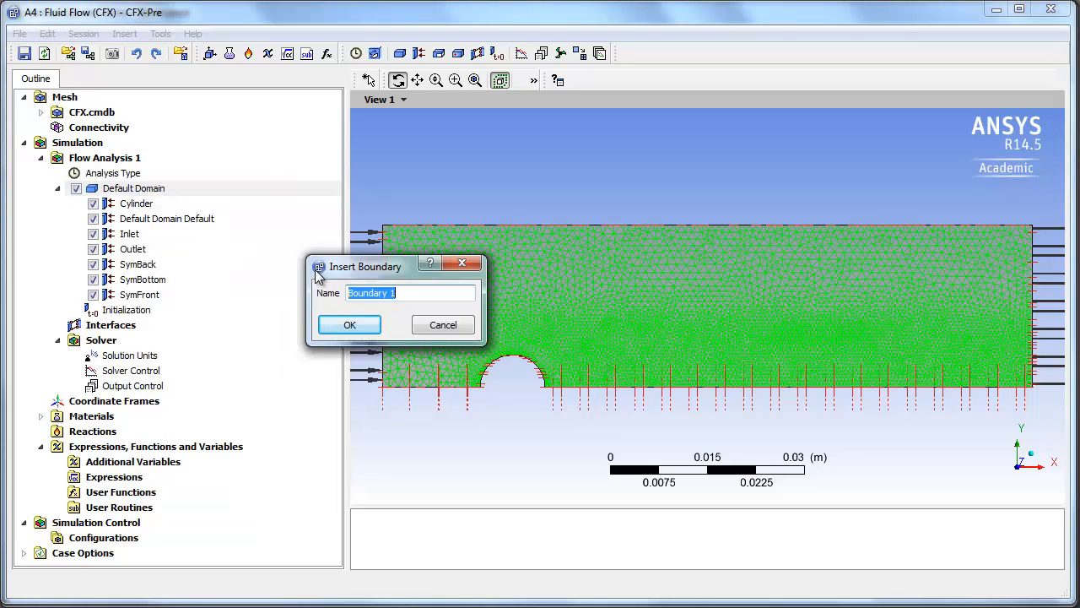
type("Top")
key("Return")
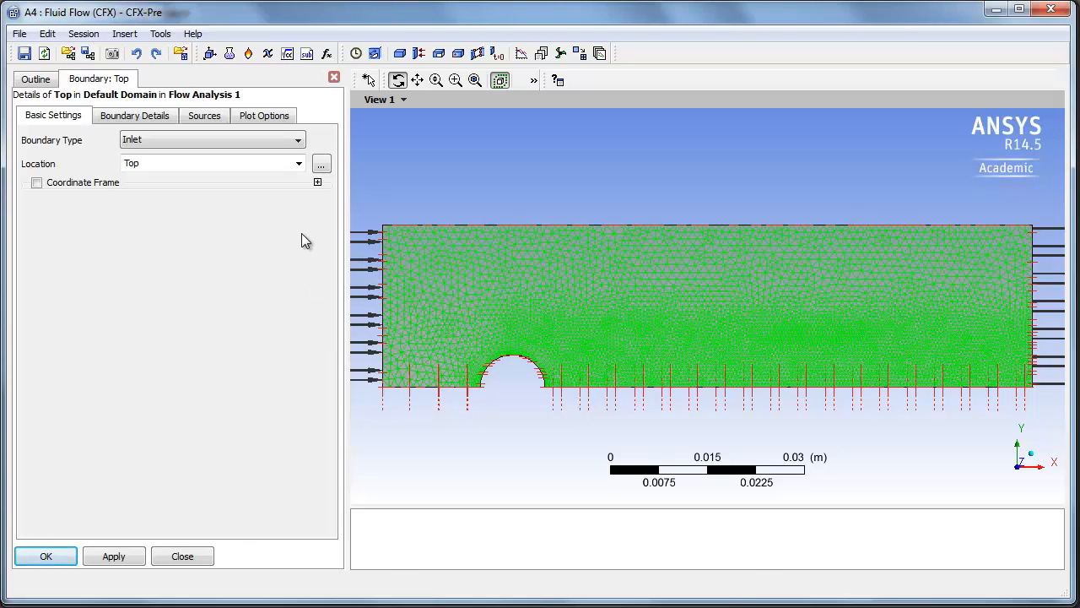
- Try the Opening type for the Top boundary and review its boundary details
left_click(298, 141)
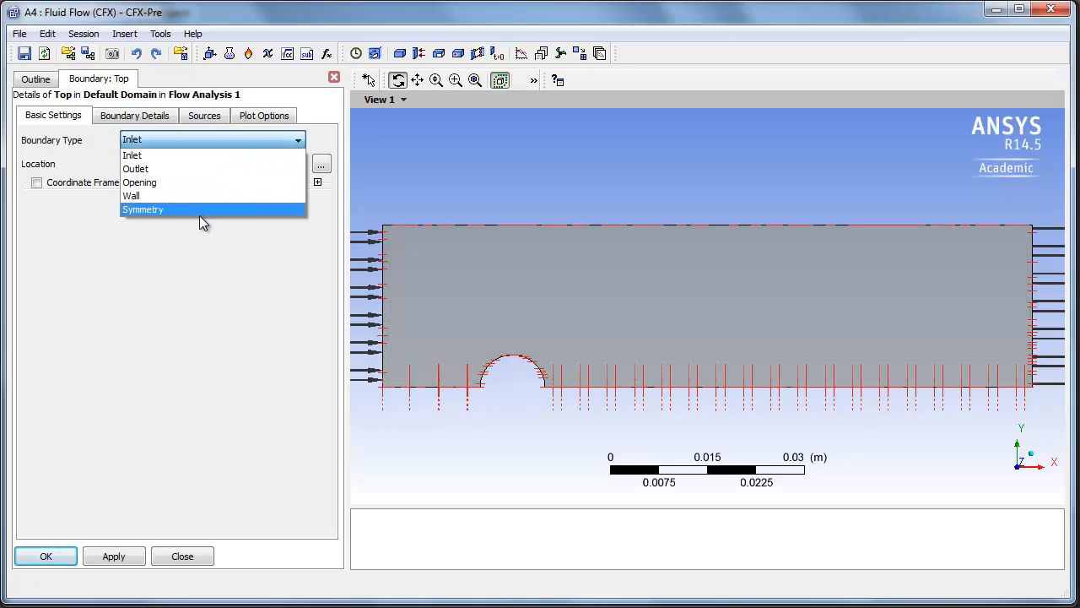
left_click(170, 183)
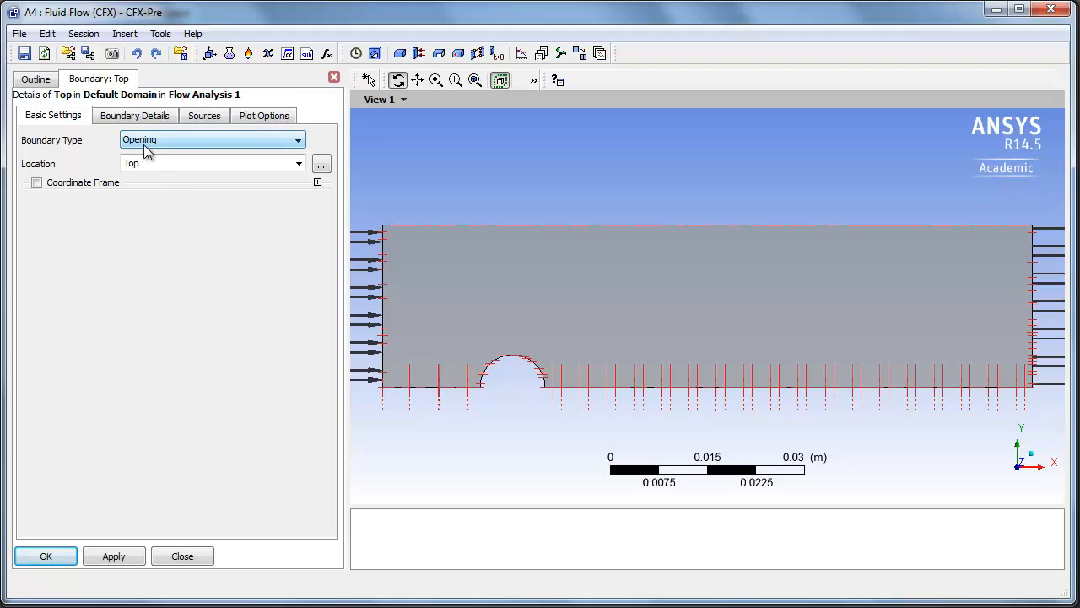
left_click(147, 120)
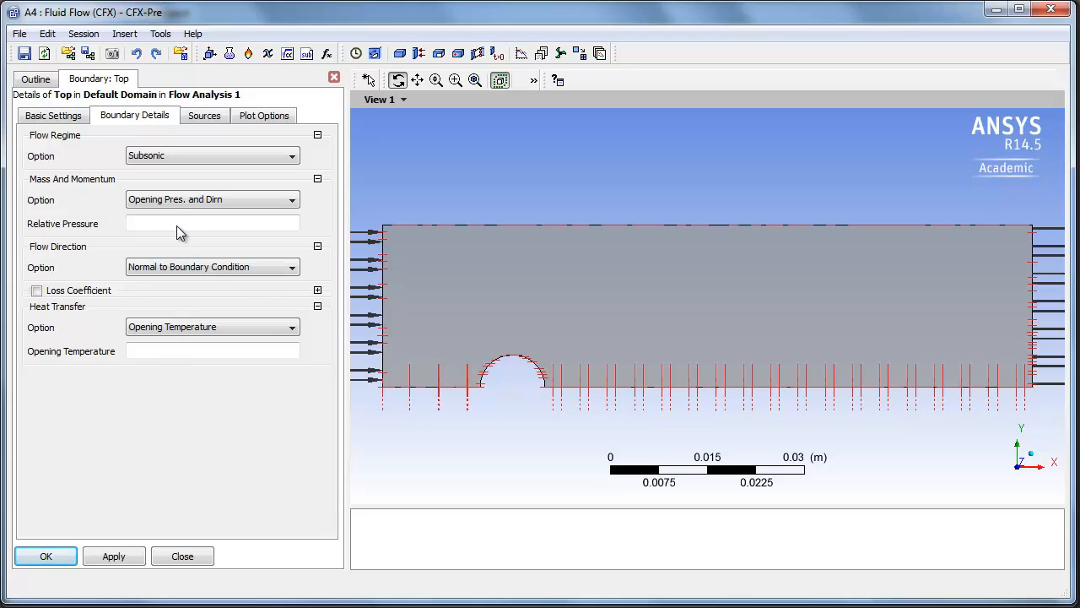
left_click(49, 122)
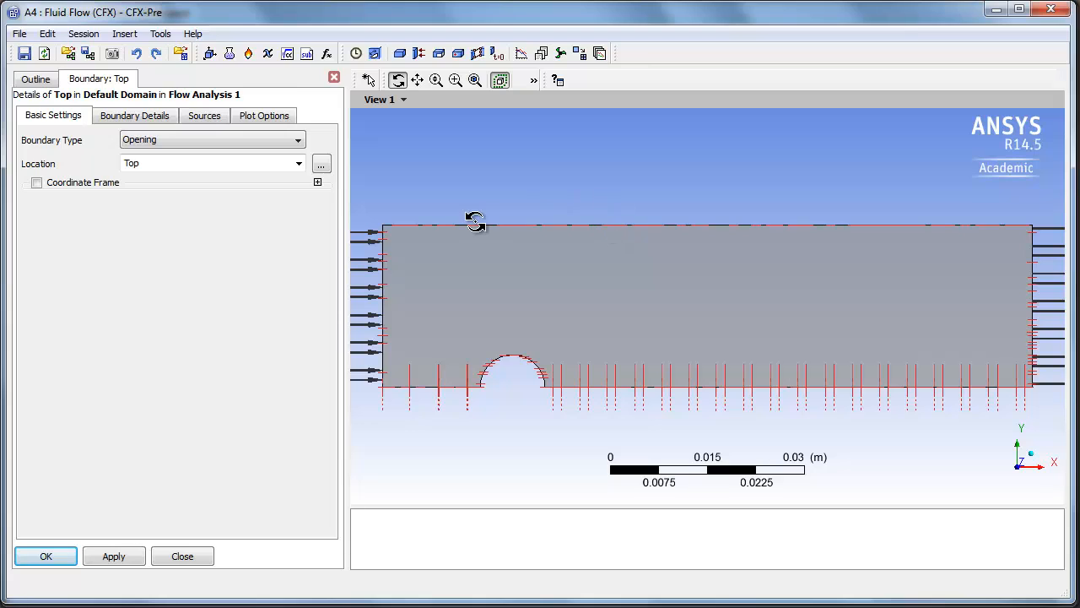
- Set the Top boundary's type to Wall and open the choices for its mass and momentum option
left_click(182, 142)
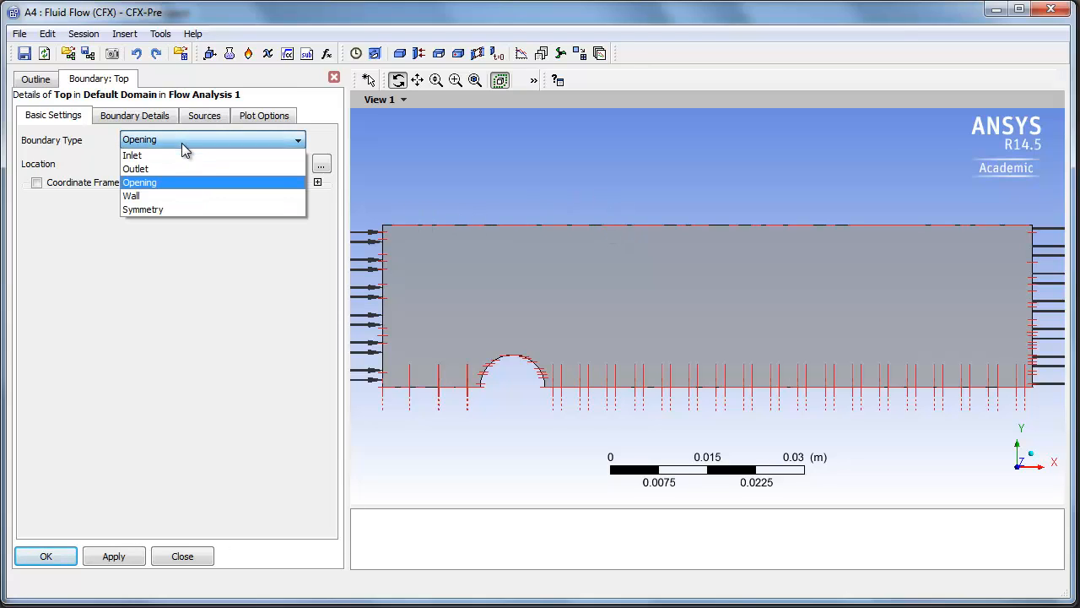
left_click(165, 195)
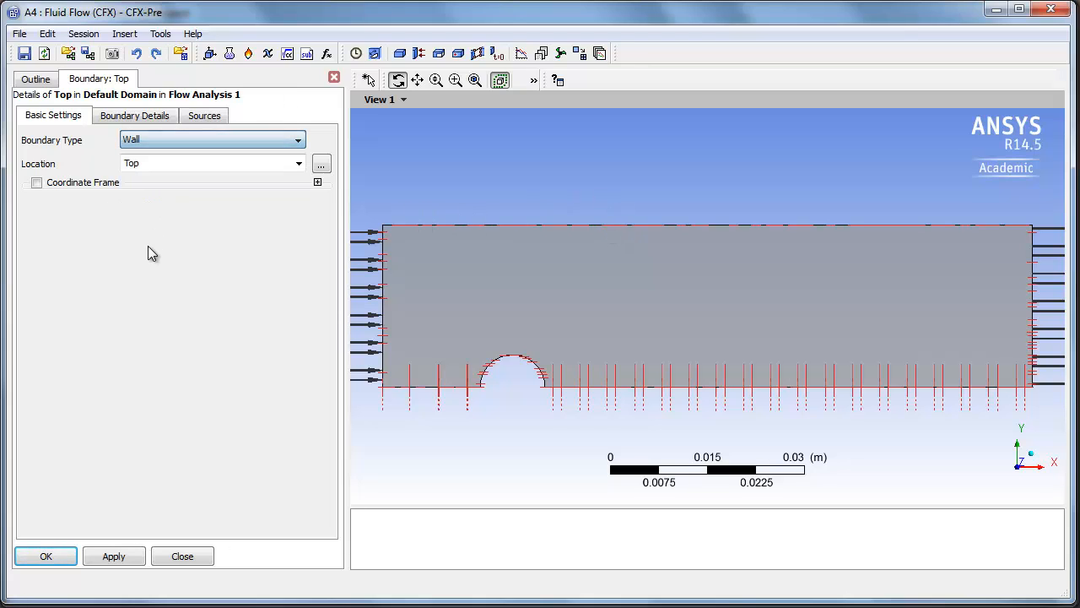
left_click(145, 117)
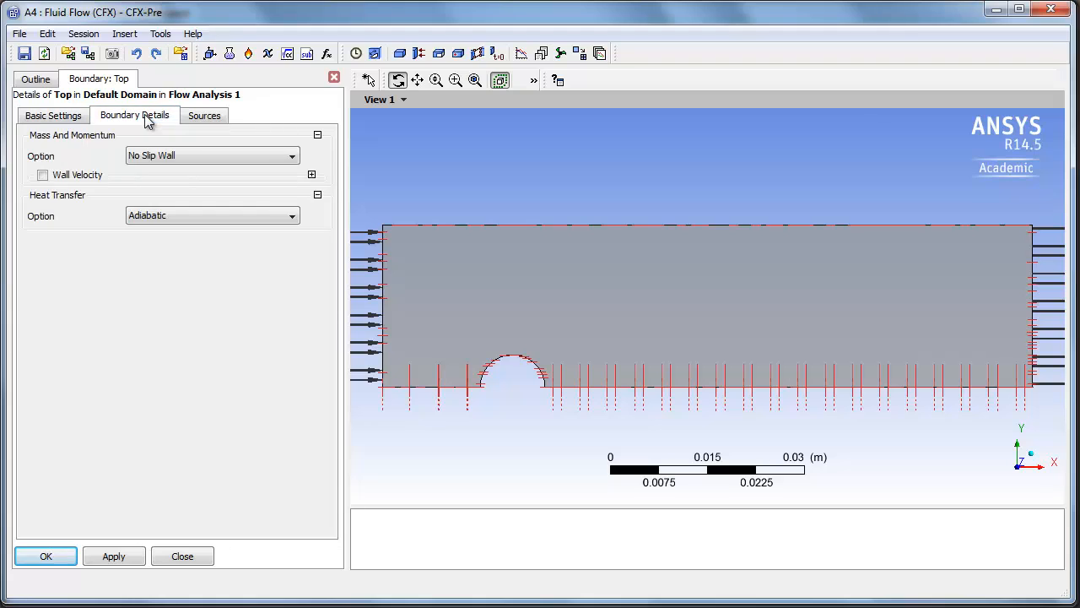
left_click(153, 157)
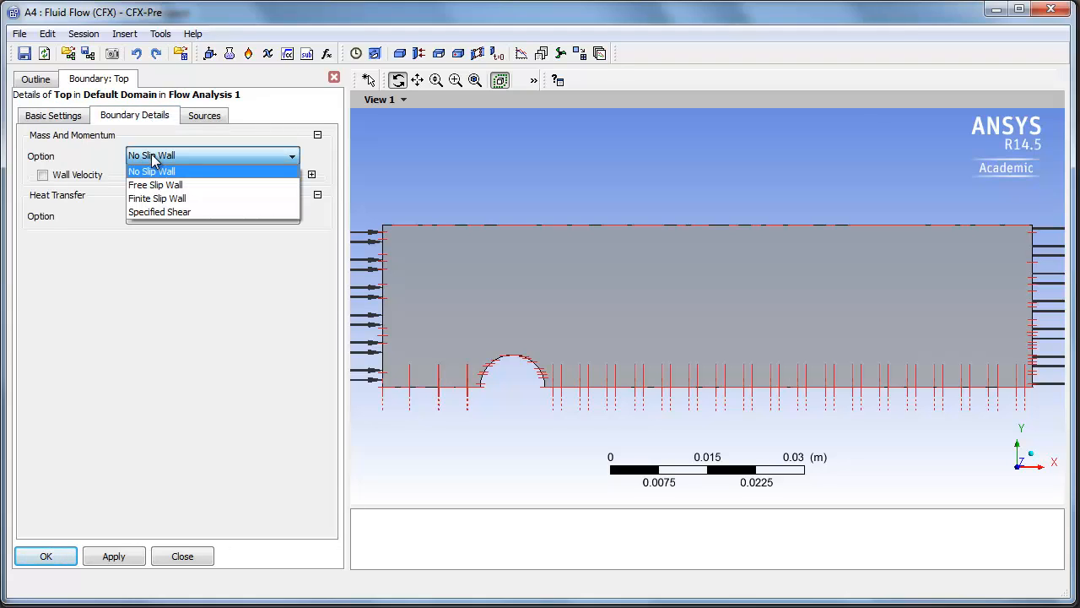
- Set the Top boundary's mass and momentum option to Free Slip Wall and confirm the boundary
left_click(153, 186)
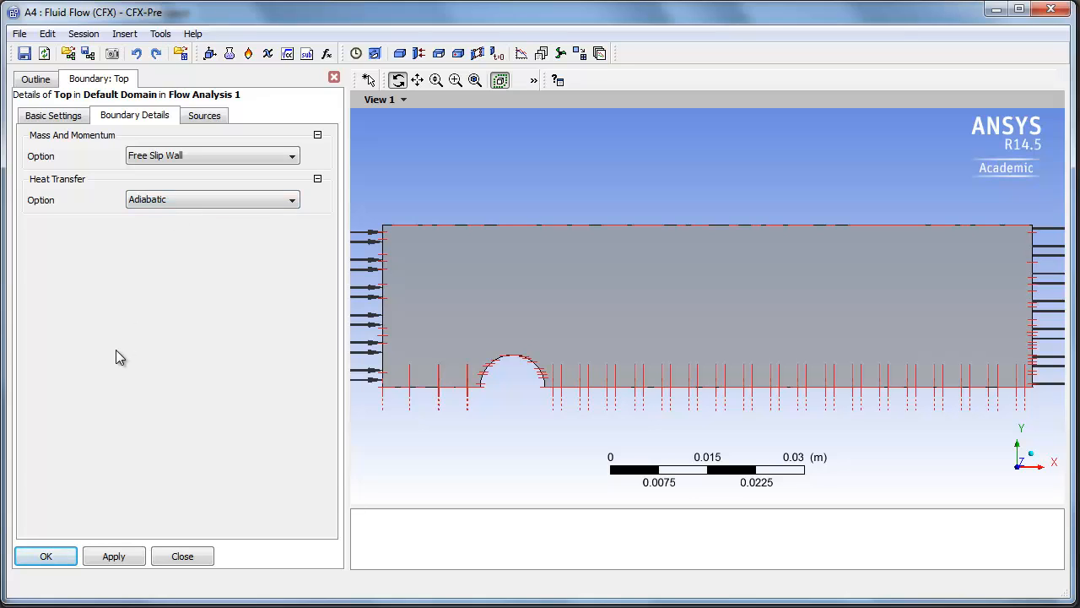
left_click(62, 559)
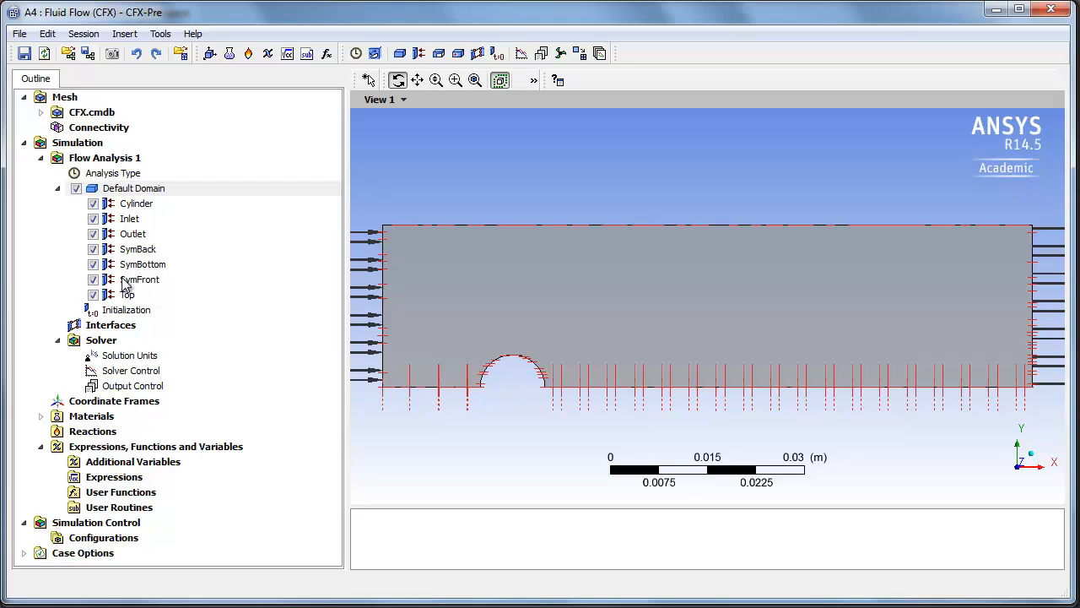
- Set the maximum number of iterations in the Solver Control settings to 300
double_click(115, 371)
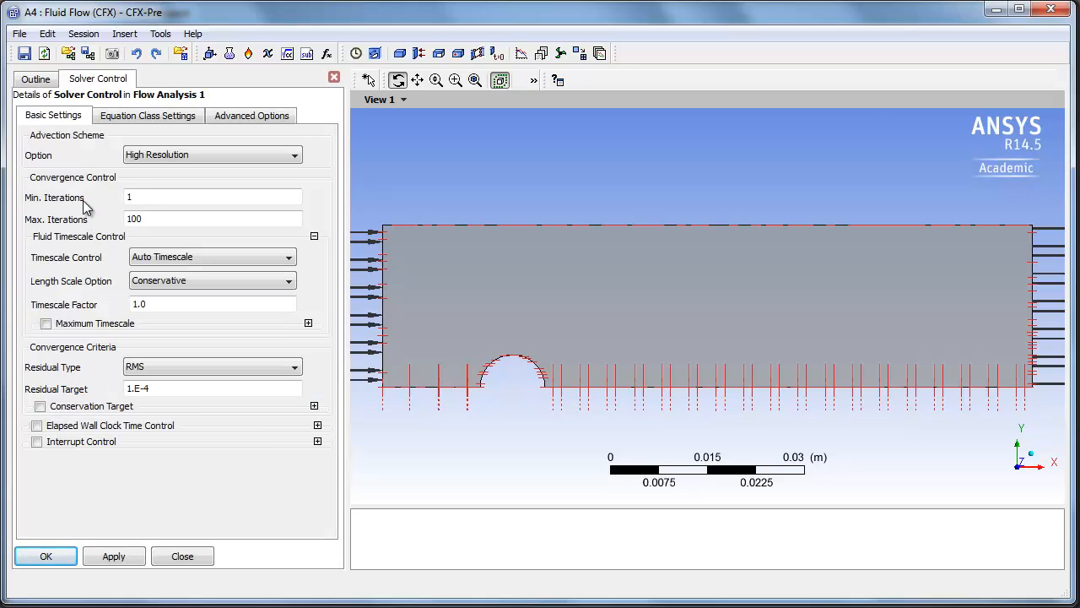
left_click(143, 222)
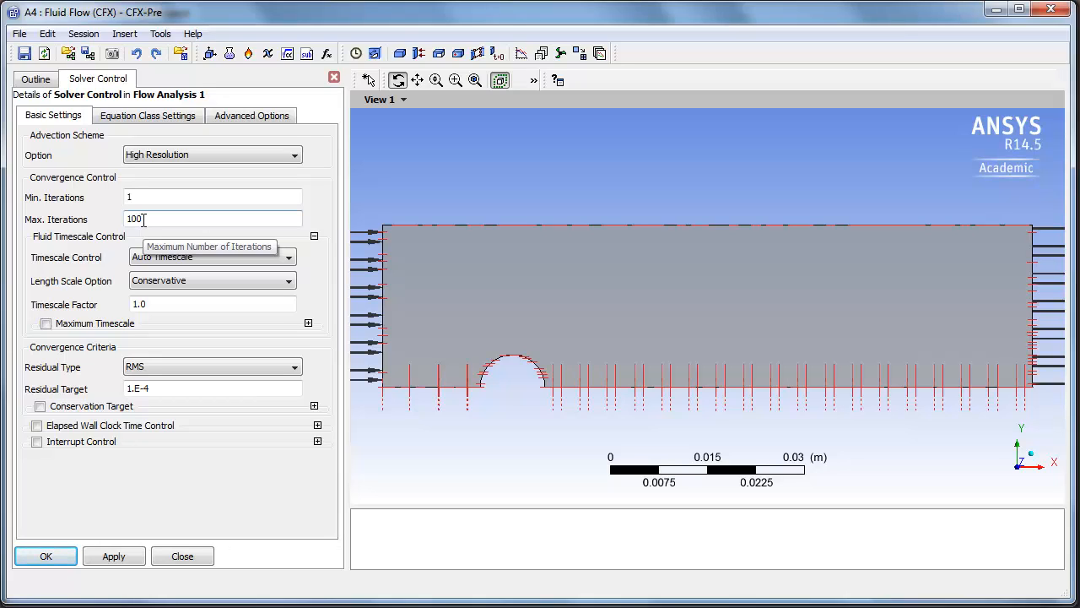
left_click_drag(143, 221, 123, 221)
type("300")
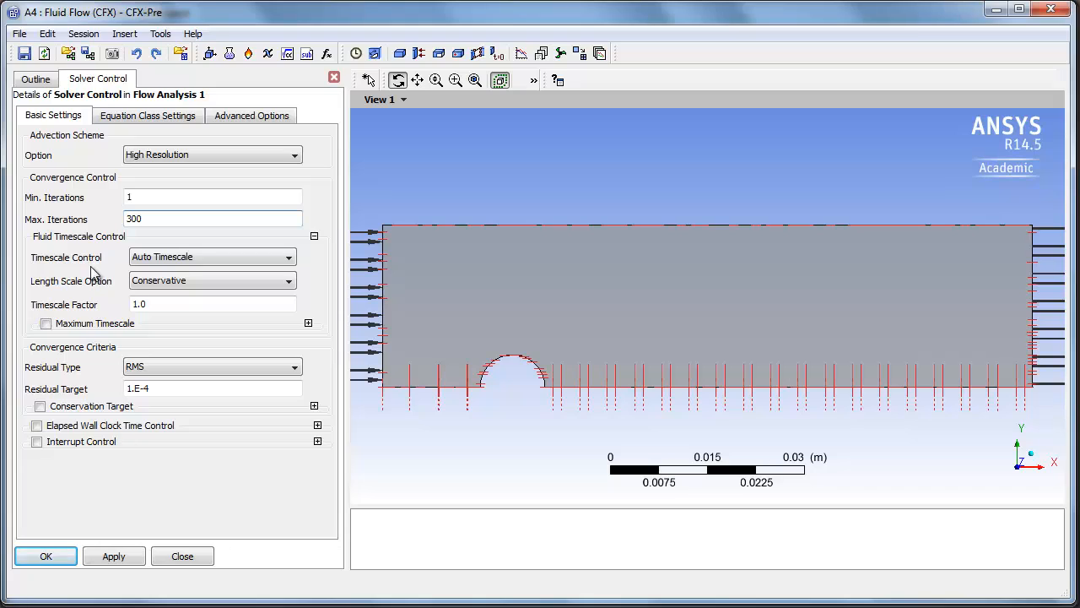
- Set the residual target to 1e-6, enable the conservation target and confirm the solver control settings
left_click(168, 390)
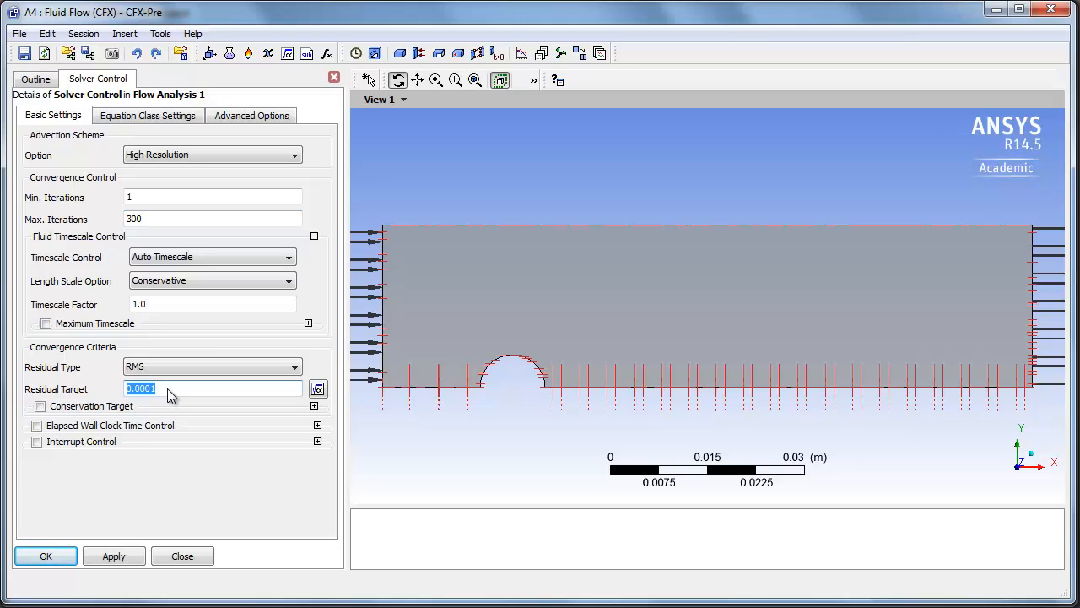
type("1e-6")
left_click(39, 406)
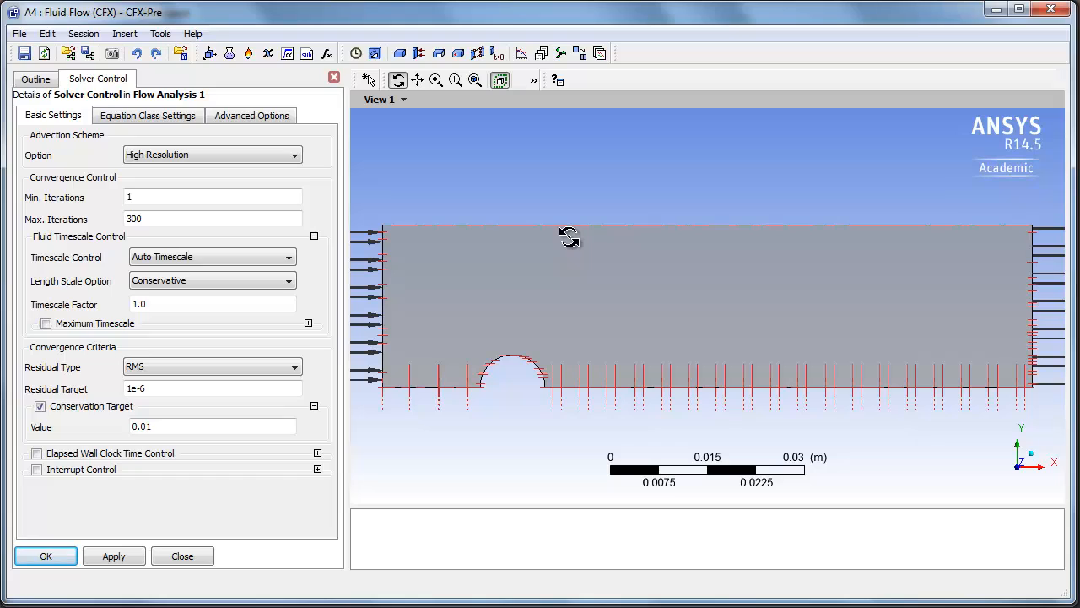
left_click(47, 556)
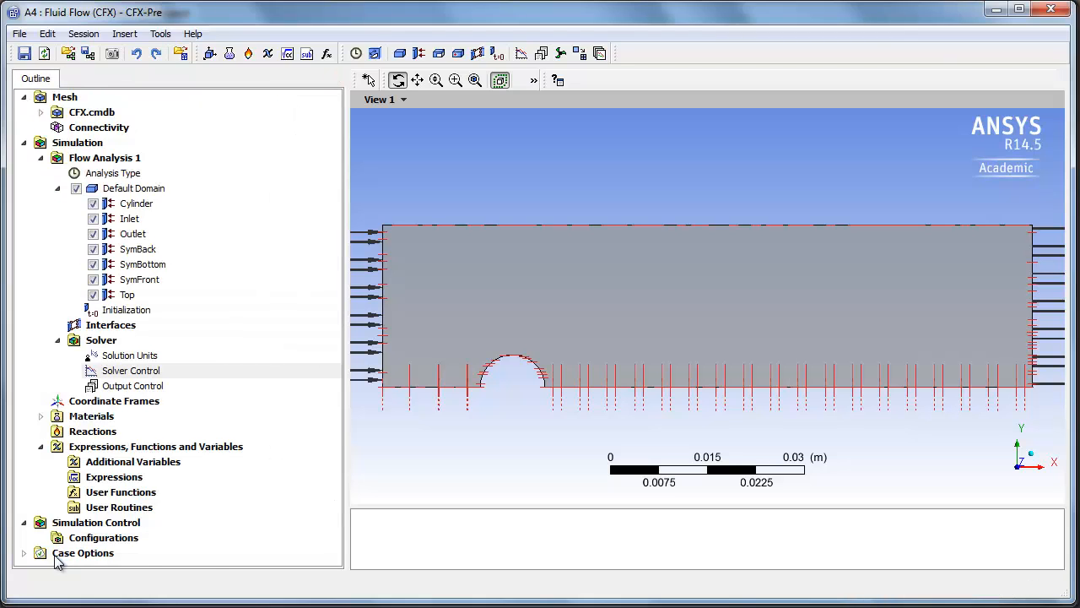
- Enable monitor objects in the Output Control settings and add a monitor point named AvgHeatFlux
double_click(133, 386)
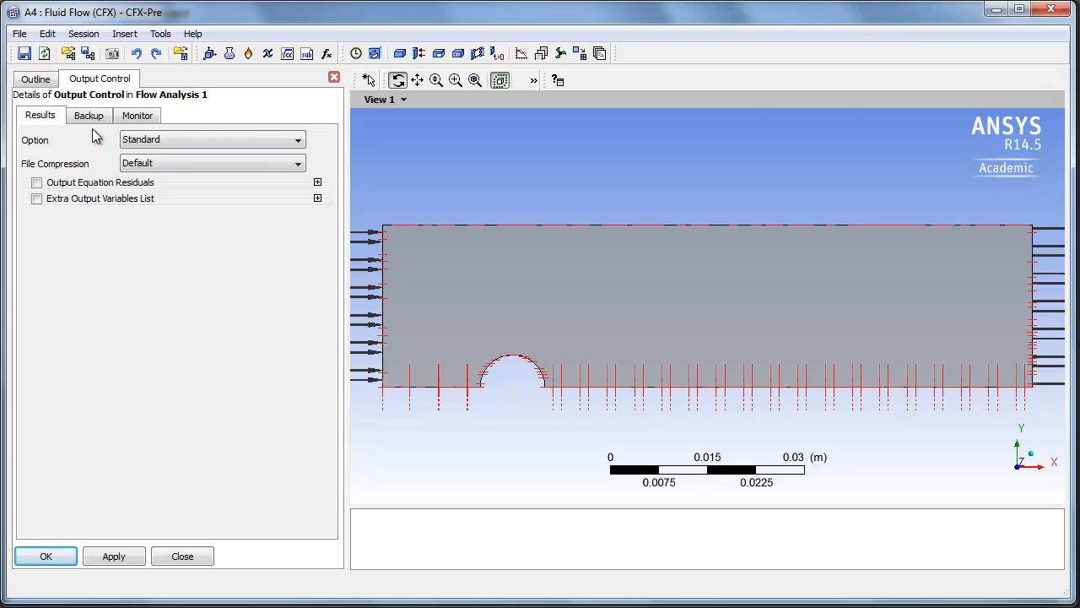
left_click(141, 123)
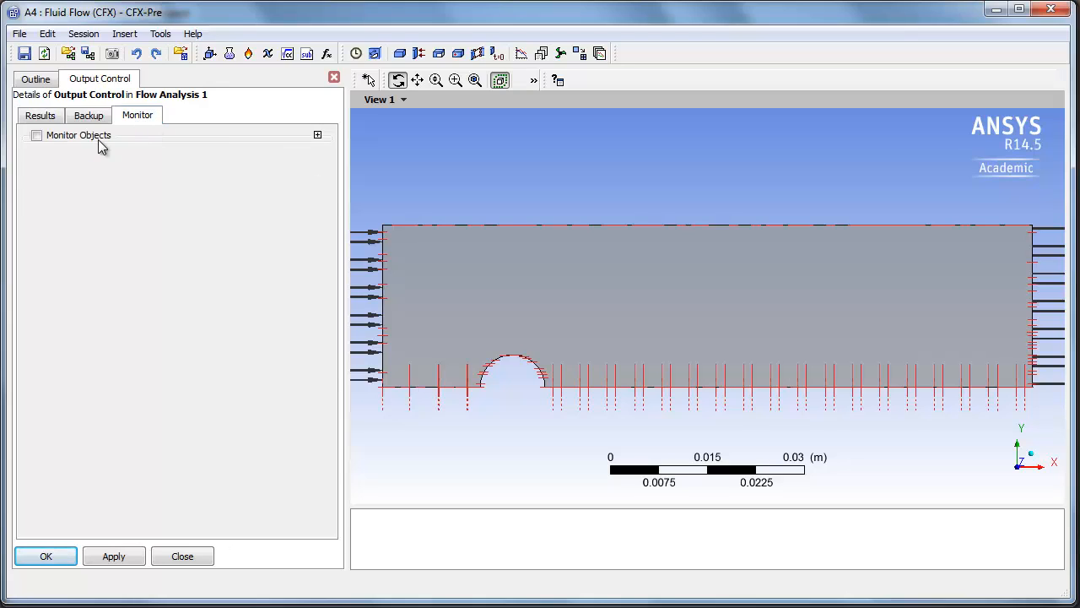
left_click(36, 136)
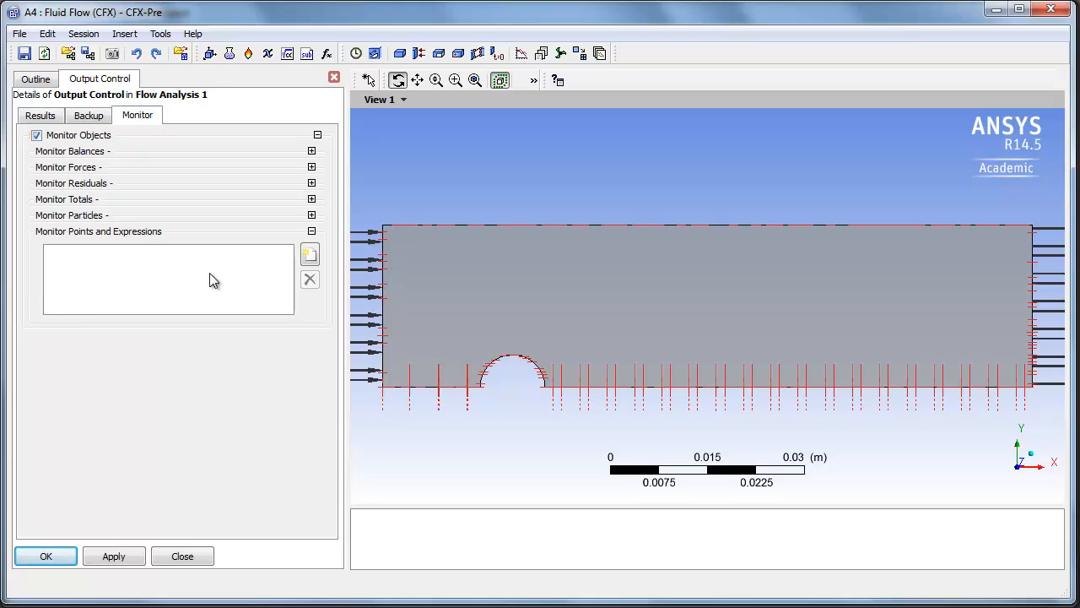
left_click(311, 255)
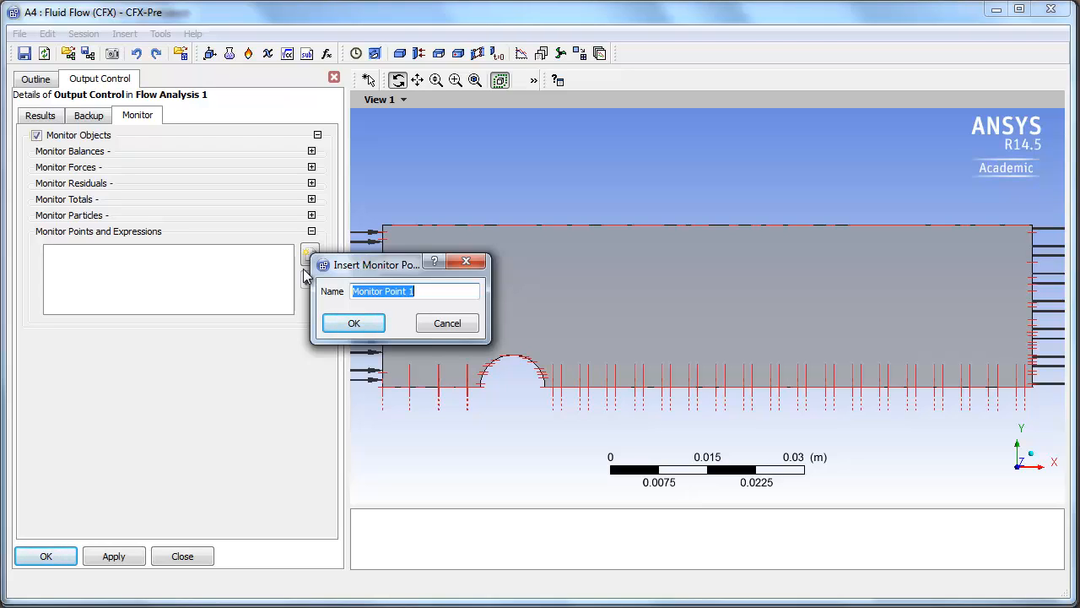
type("AvgHeatFlux")
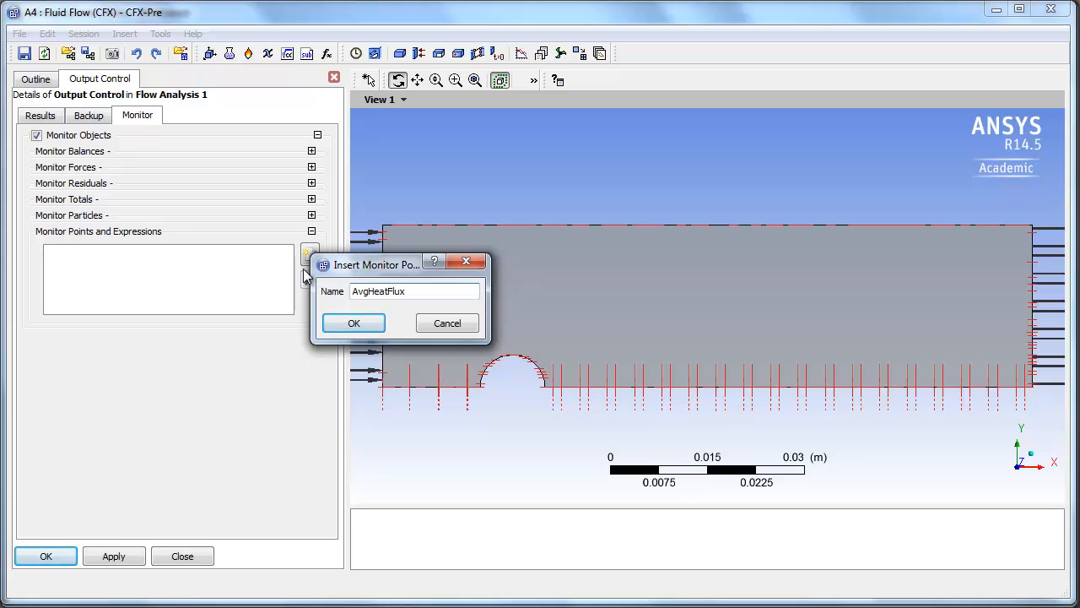
left_click(347, 328)
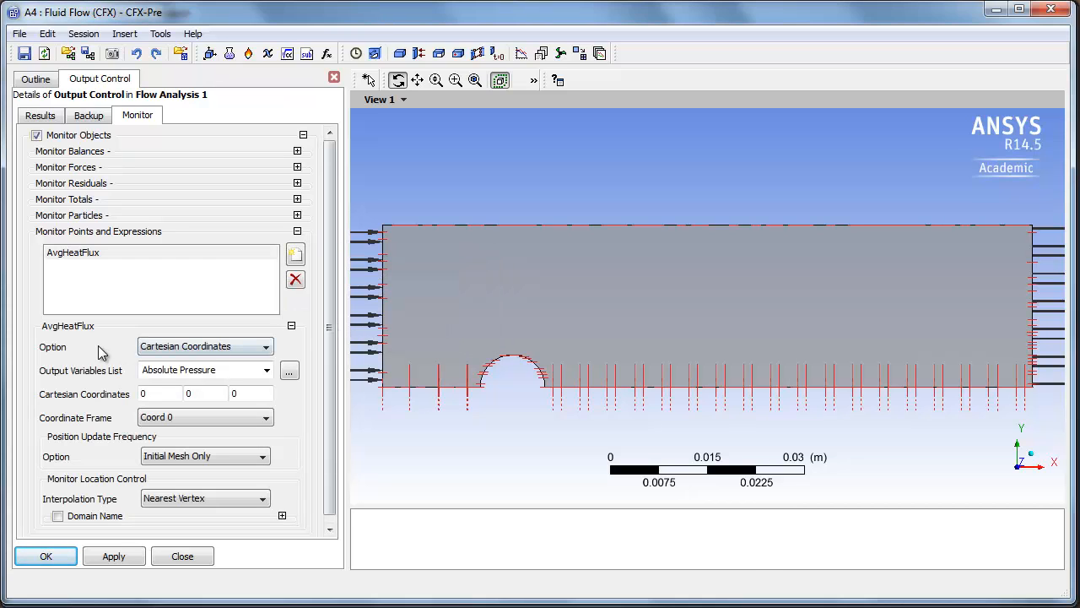
left_click(168, 354)
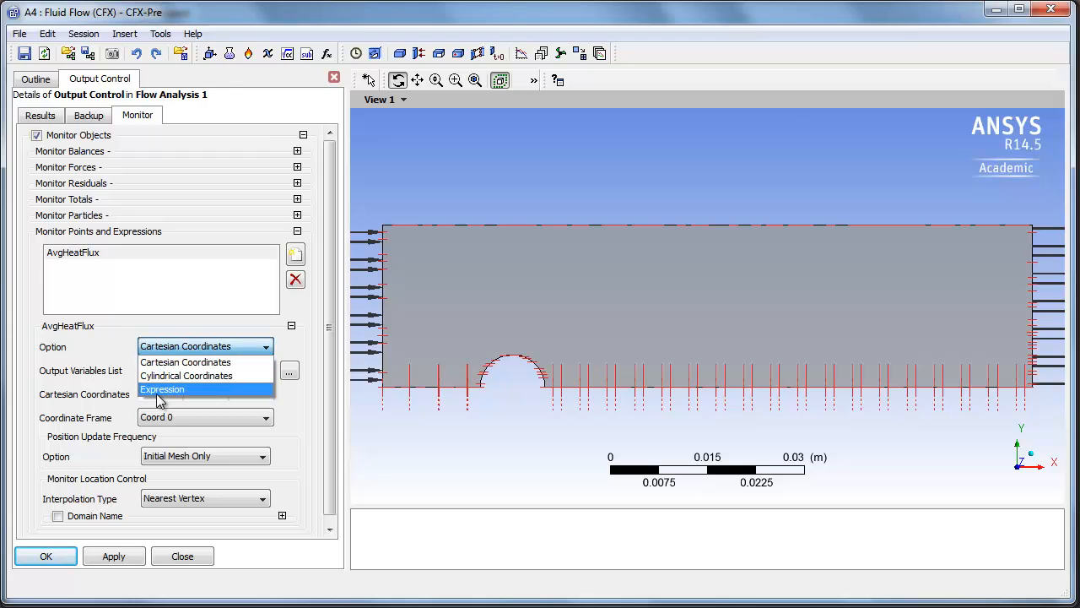
left_click(157, 388)
left_click(158, 371)
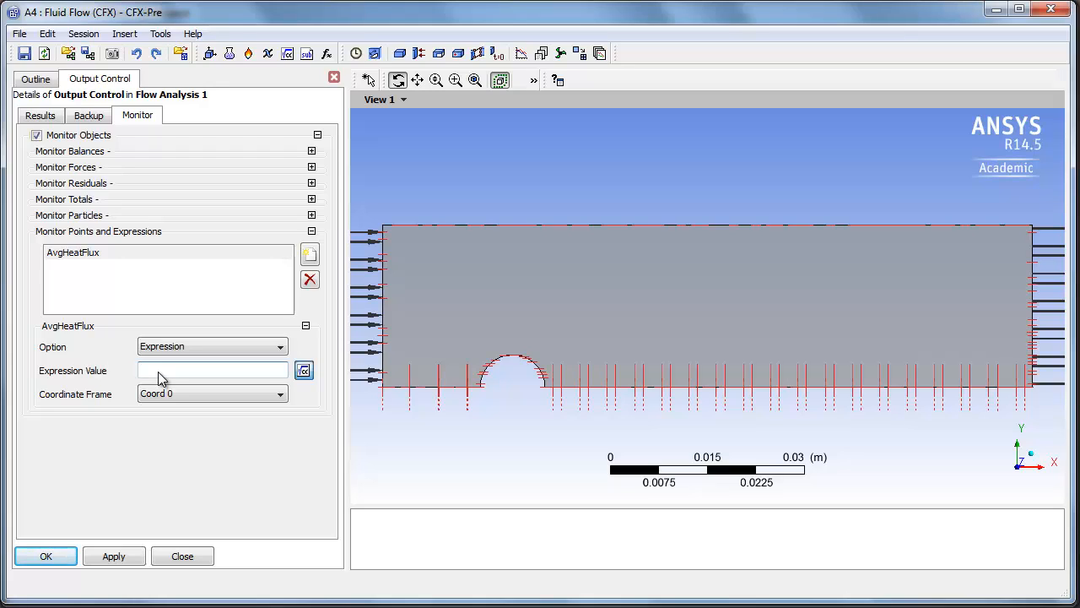
type("areaAve(Wall Heat Flux)@Cylinder")
left_click(151, 428)
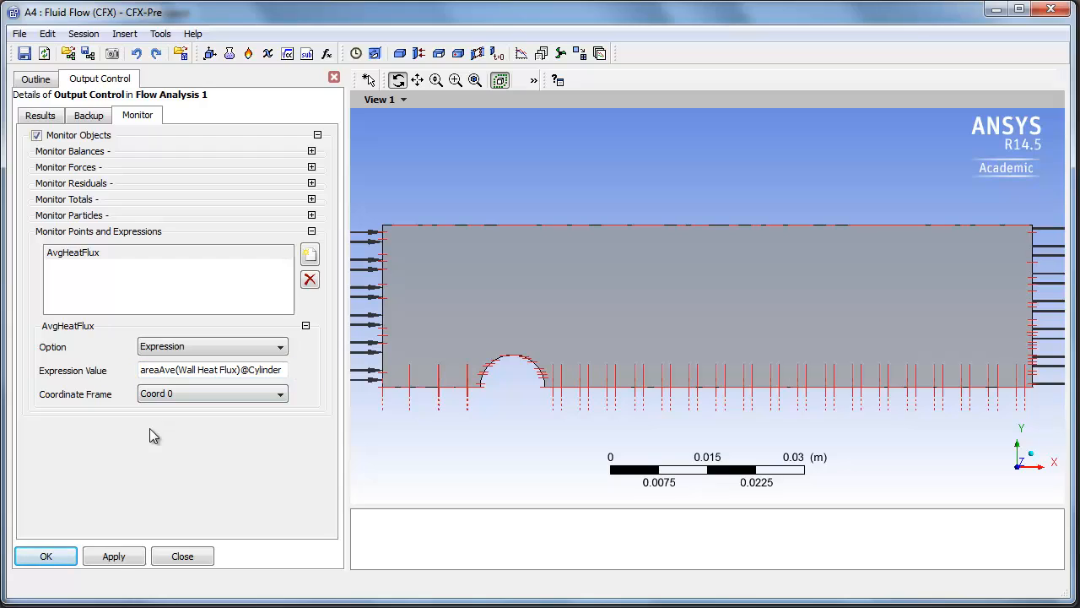
left_click(114, 556)
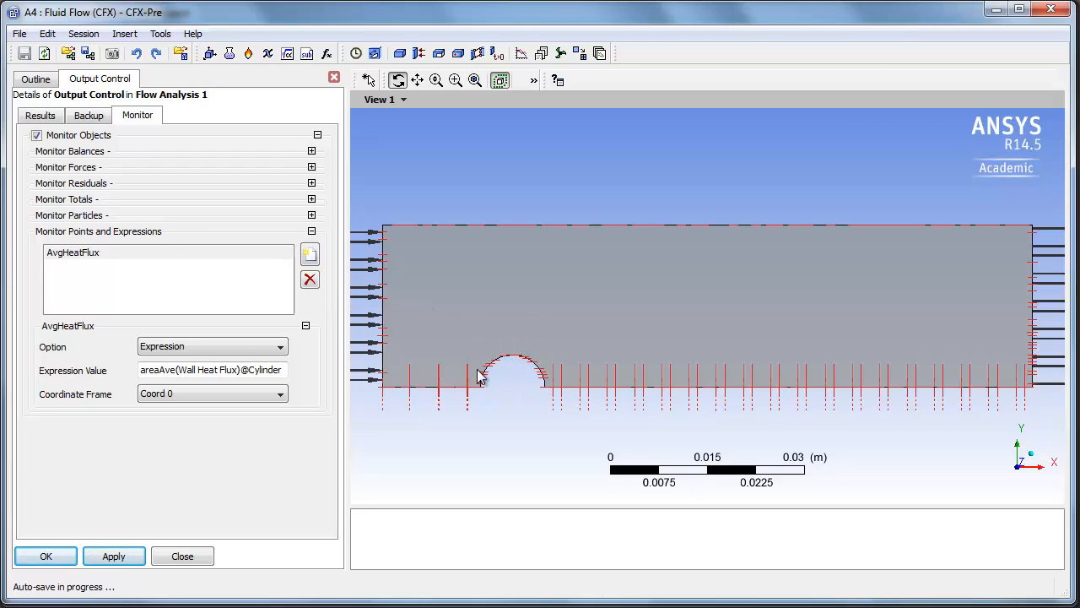
- Add a second monitor point named DragForce
left_click(309, 256)
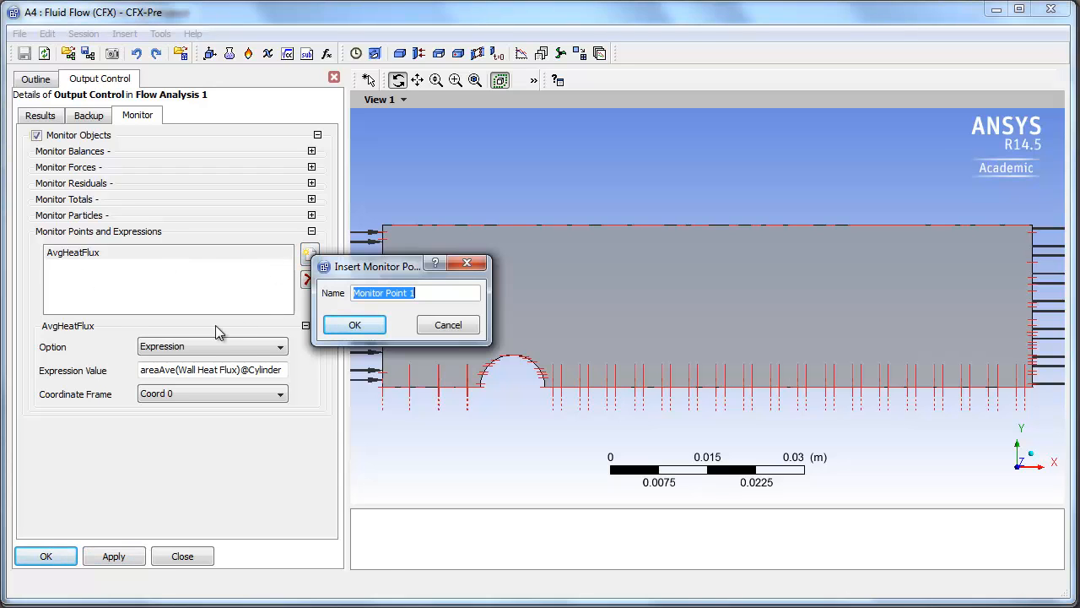
type("Dra")
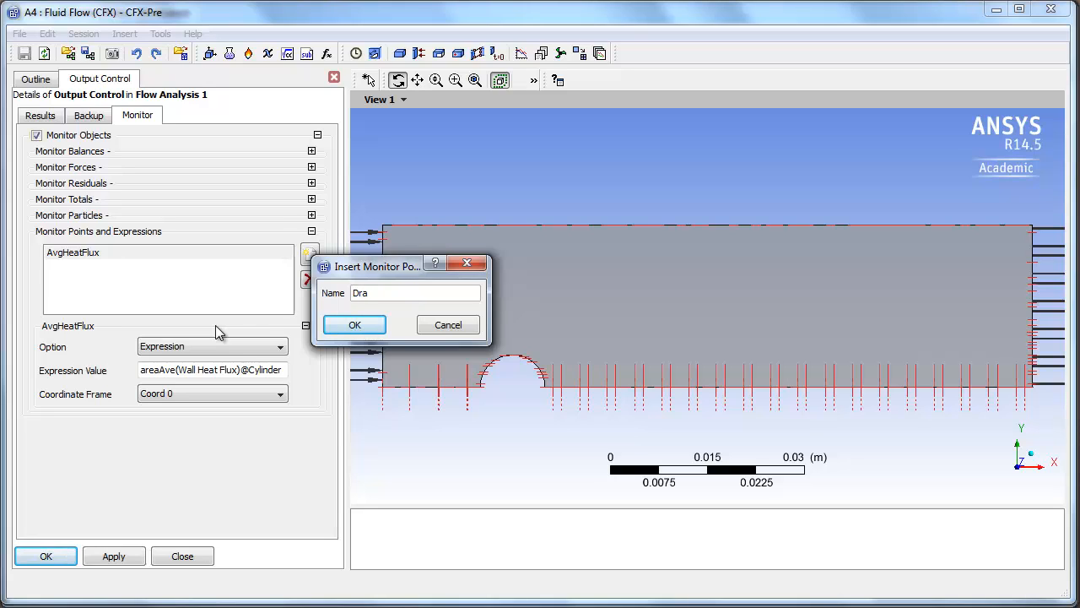
type("gForce")
key("BackSpace")
key("BackSpace")
key("BackSpace")
key("BackSpace")
type("orce")
left_click(338, 318)
left_click(171, 346)
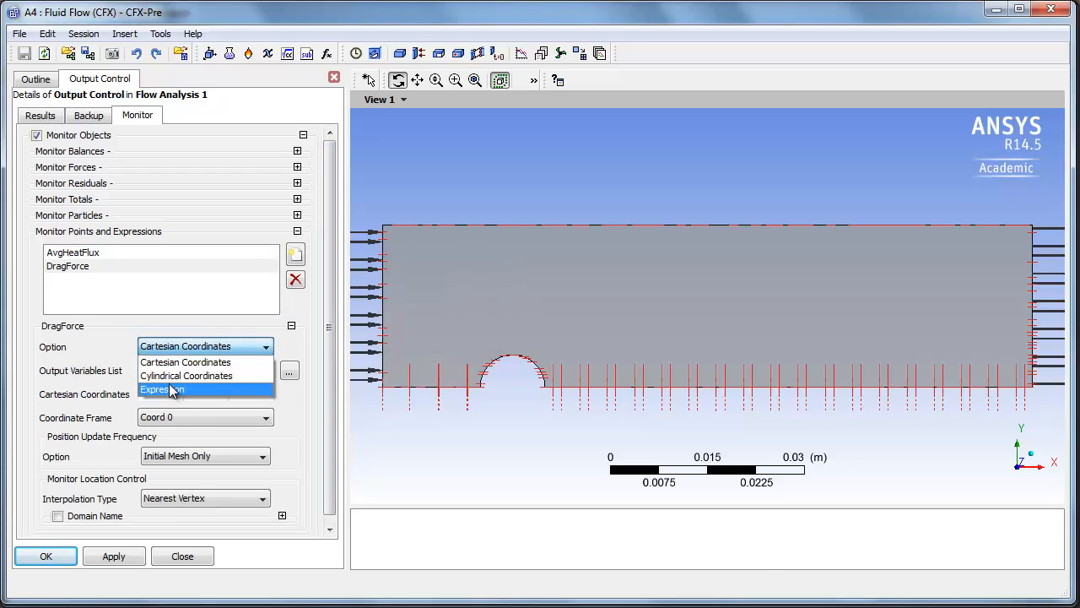
left_click(171, 389)
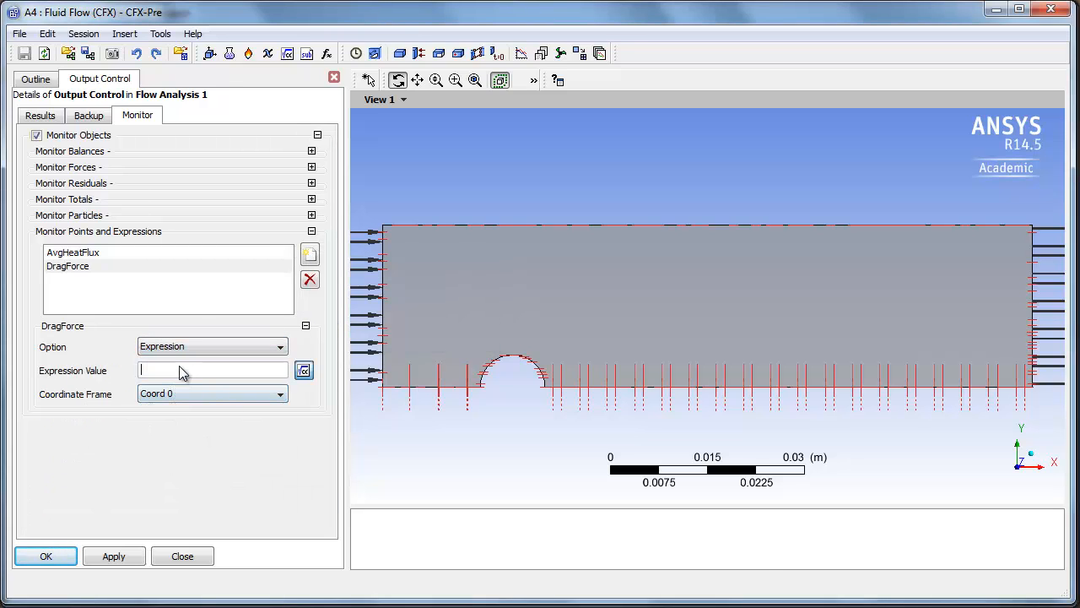
left_click(178, 366)
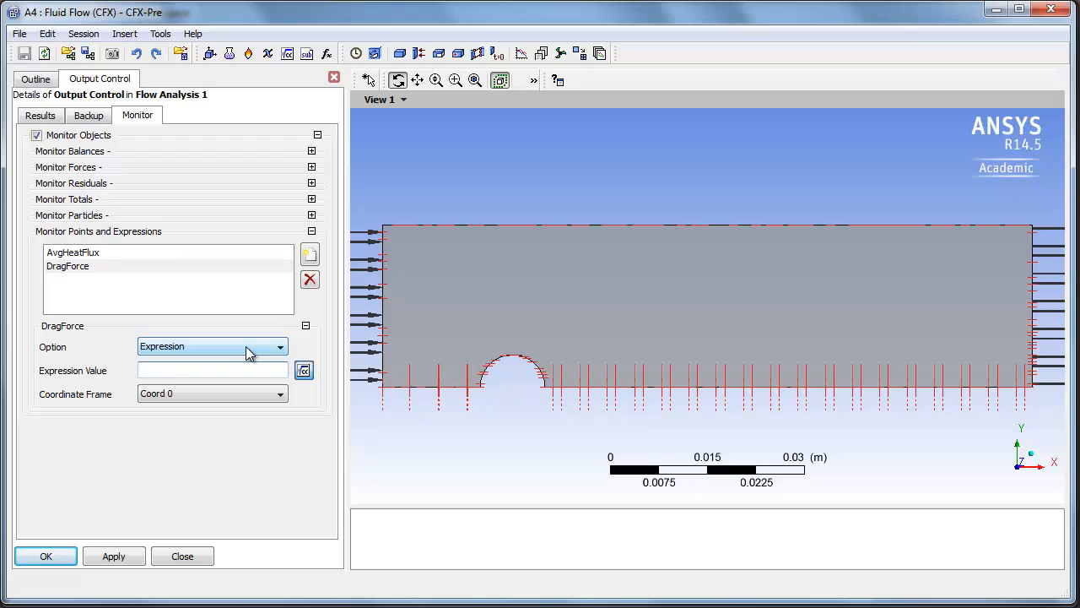
type("force_x()@")
key("BackSpace")
key("BackSpace")
key("BackSpace")
type("()@Cylinder")
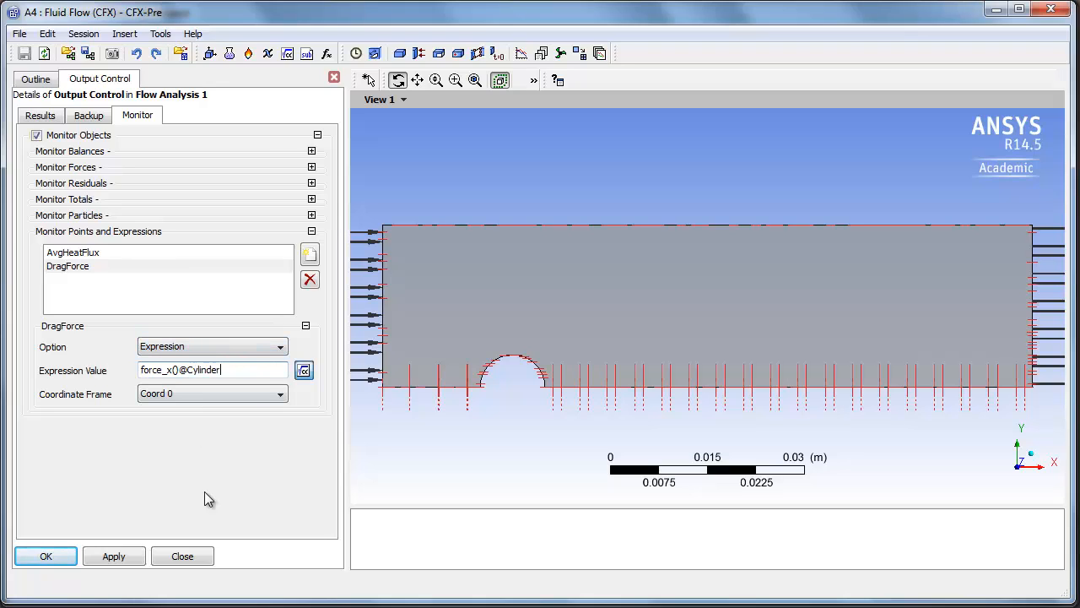
left_click(133, 560)
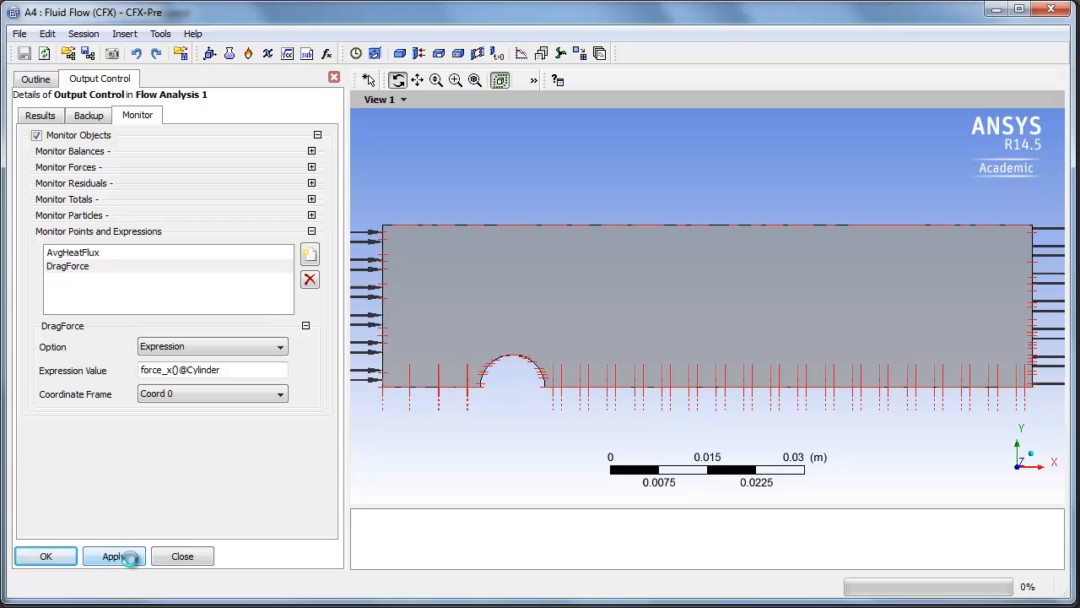
left_click(42, 555)
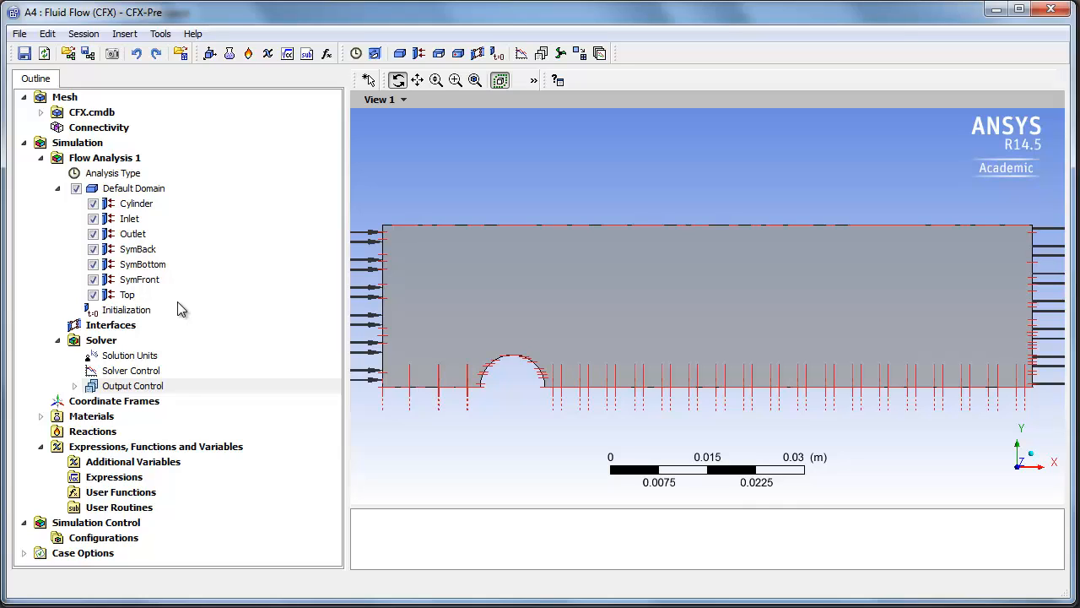
- Save the case and start a serial solver run from the Solution cell of the Workbench project
left_click(25, 53)
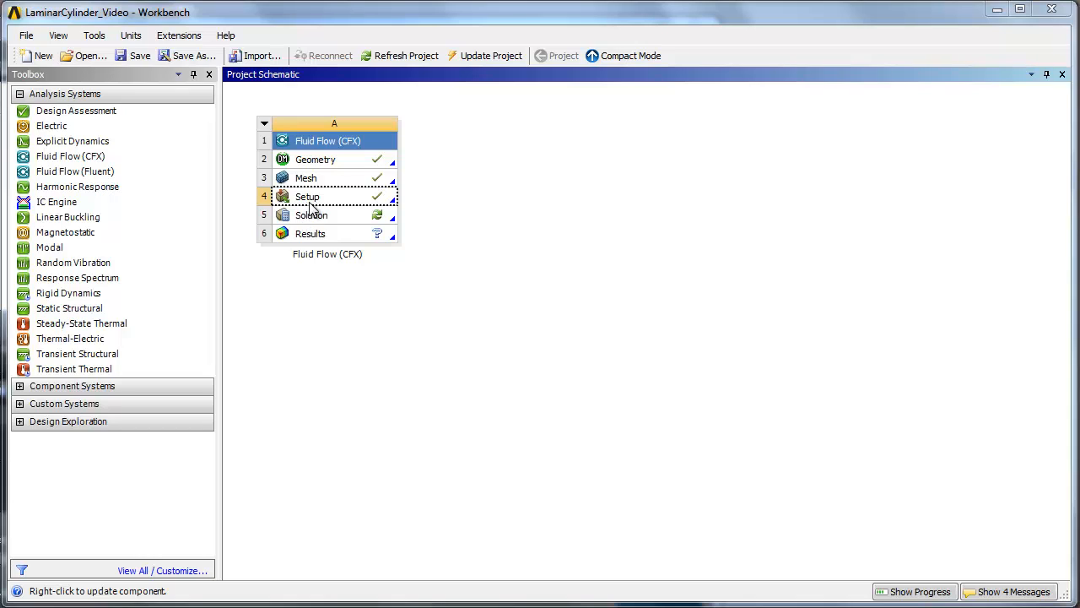
left_click(311, 220)
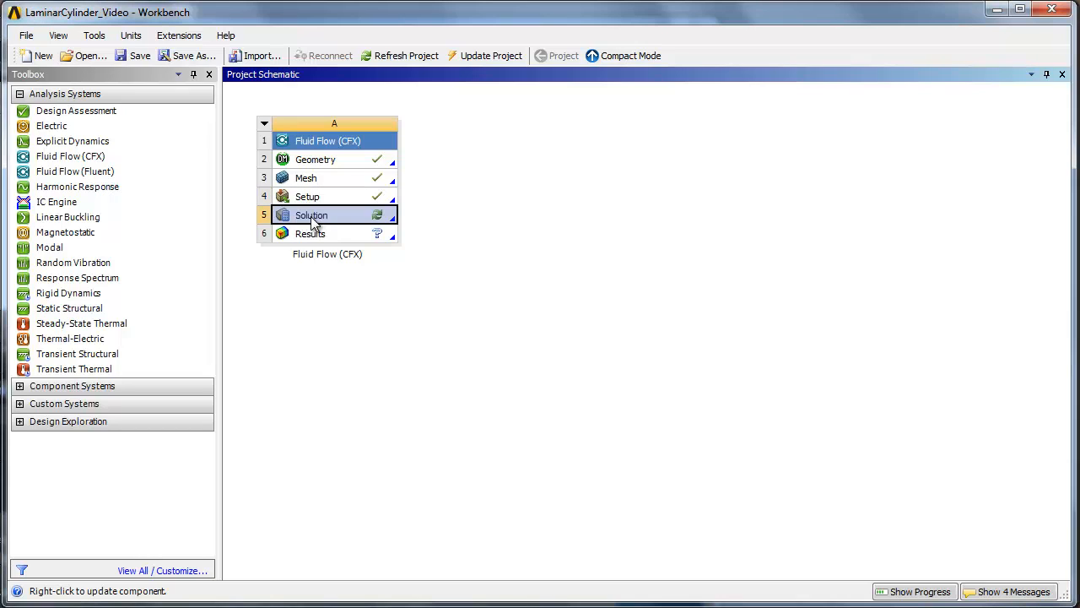
double_click(311, 219)
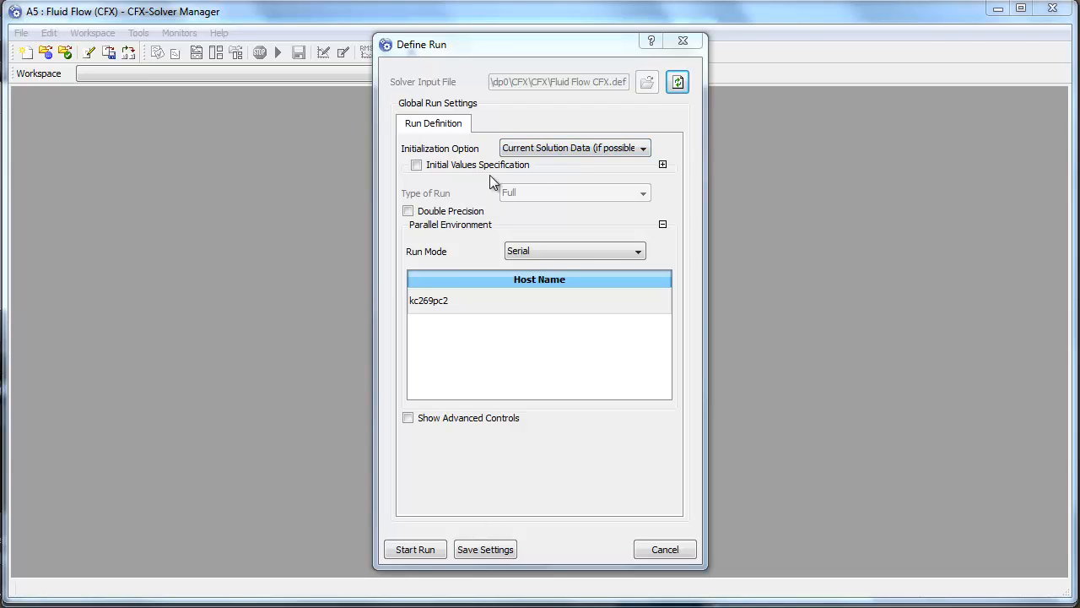
left_click(415, 551)
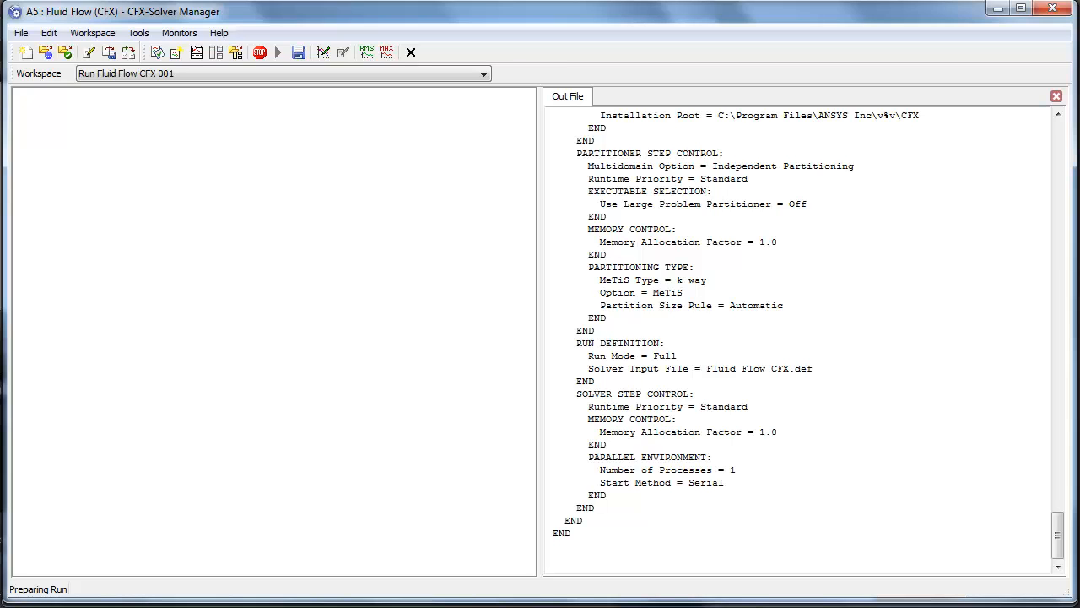
- Examine the solver output file and the heat transfer and momentum residual plots until the run ends, and dismiss the completion notice
scroll(799, 403, "up", 9)
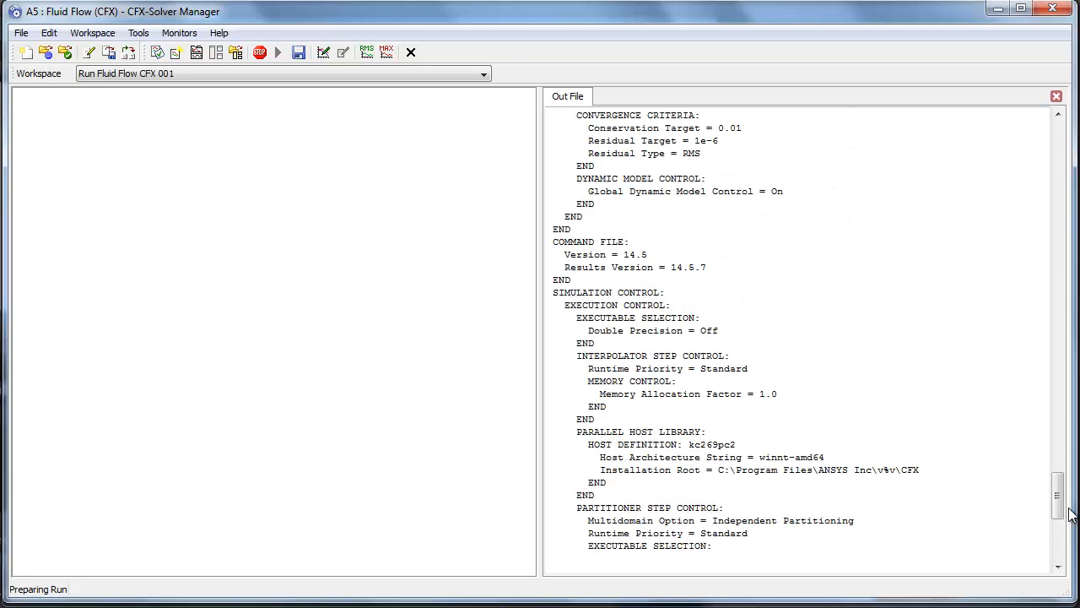
left_click_drag(1055, 482, 1072, 145)
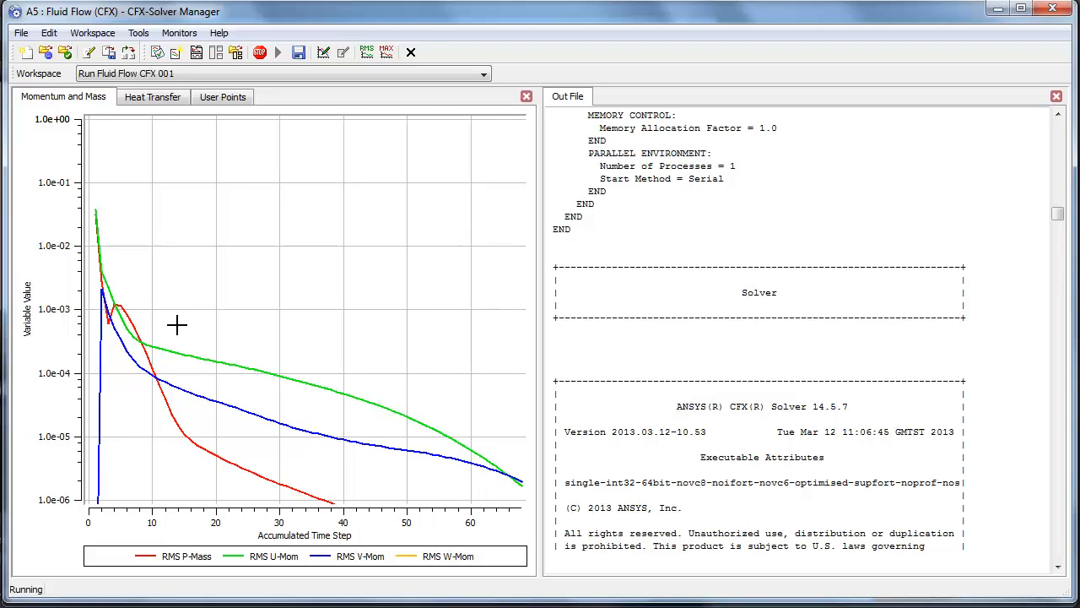
left_click(153, 99)
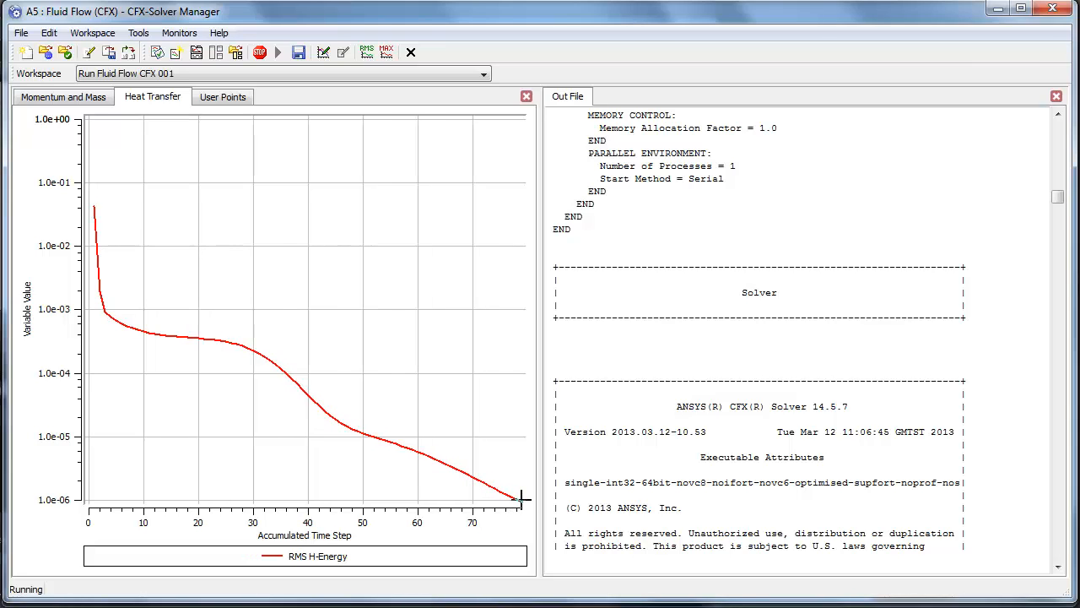
left_click(75, 101)
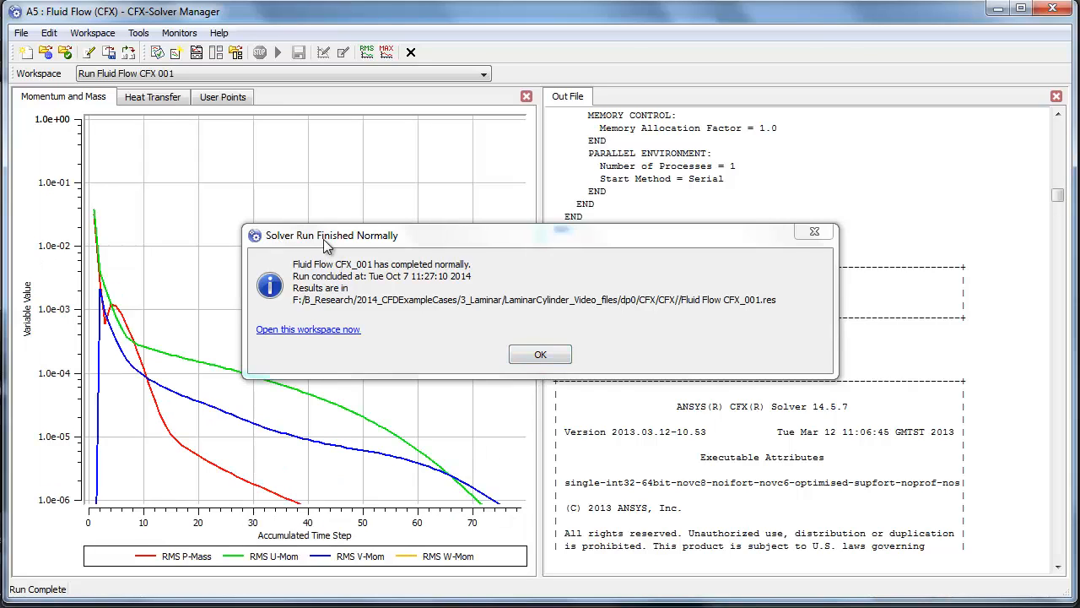
left_click(526, 358)
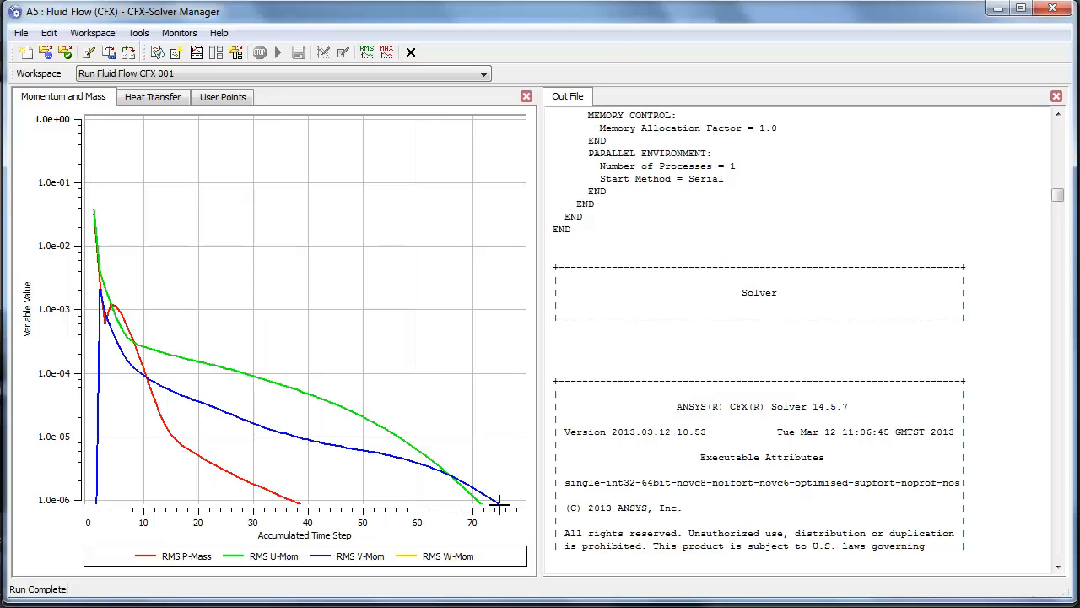
- Hide the DragForce line in the User Points monitor plot so that only AvgHeatFlux is plotted
left_click(224, 100)
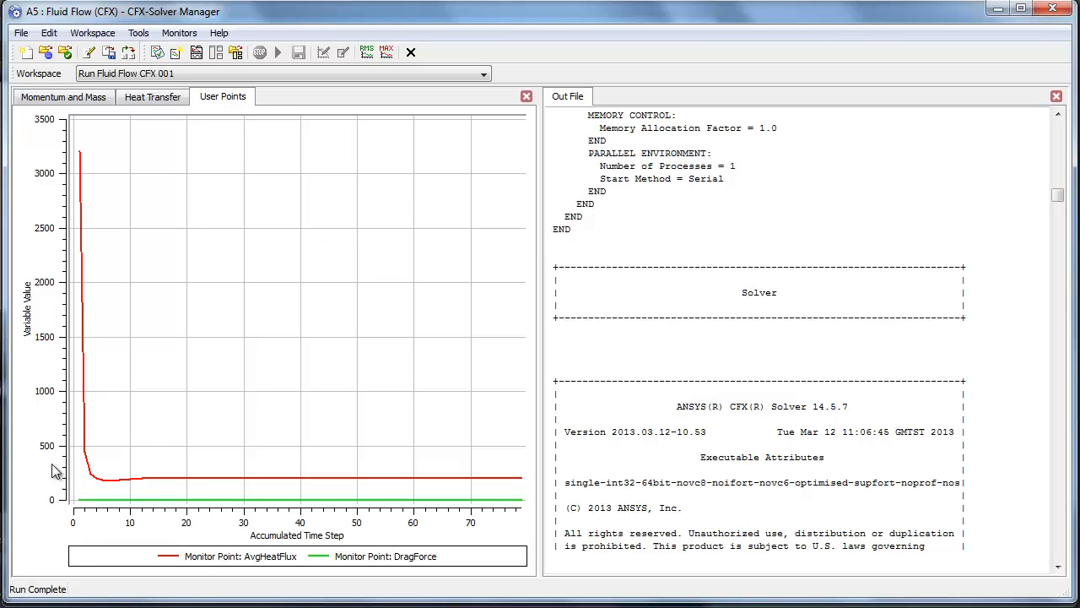
right_click(33, 408)
left_click(87, 420)
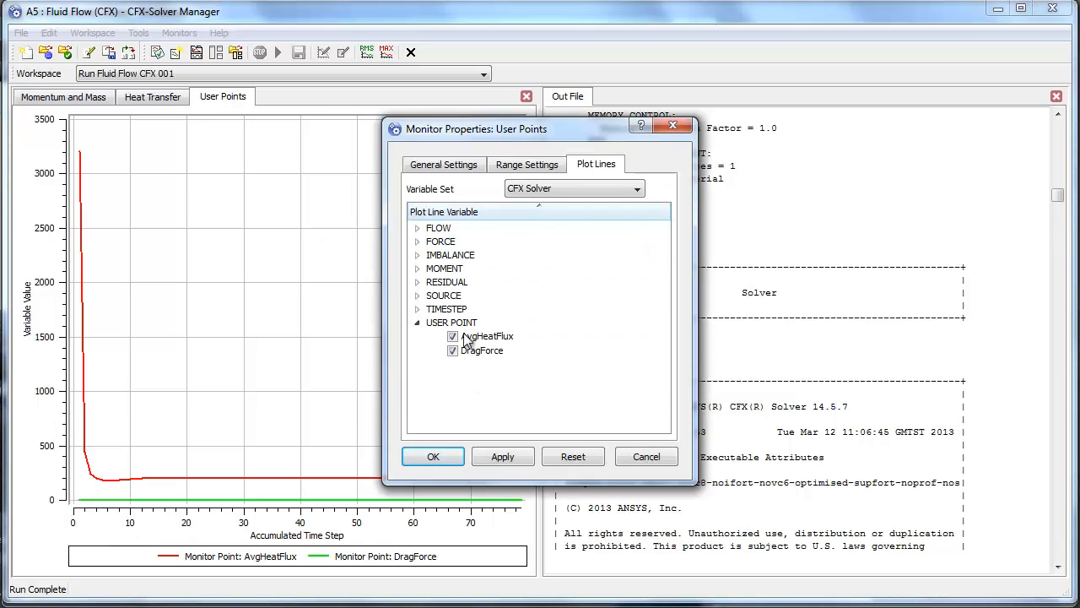
left_click_drag(502, 134, 703, 123)
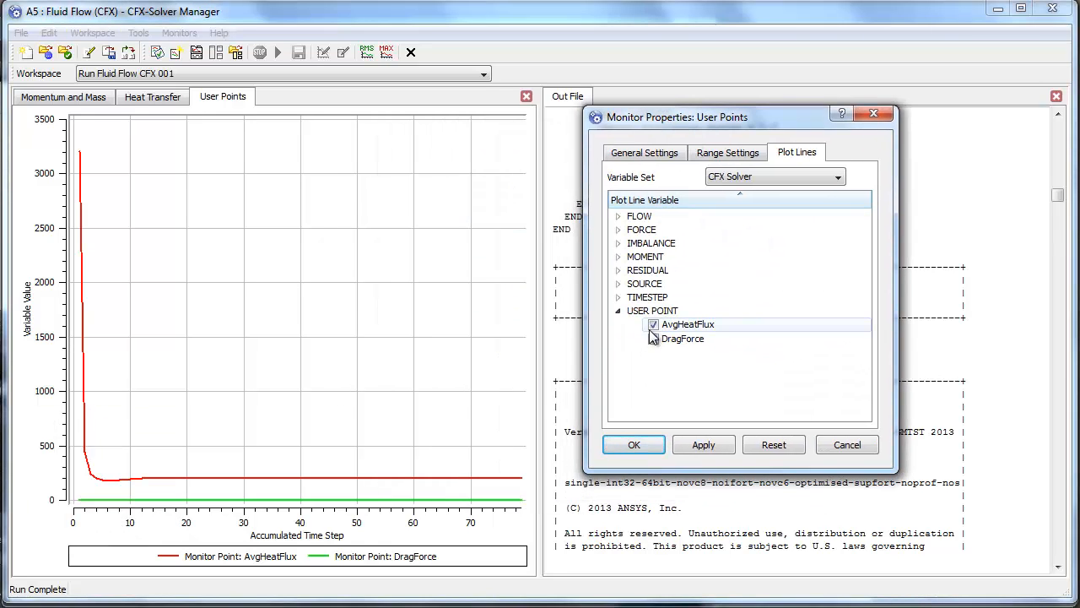
left_click(653, 339)
left_click(654, 338)
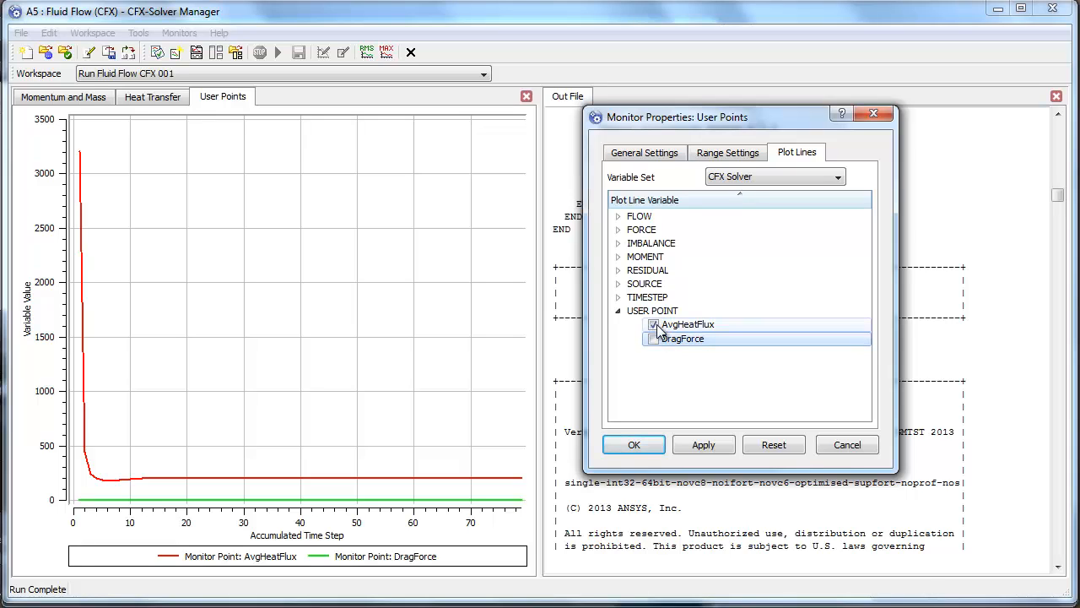
left_click(708, 444)
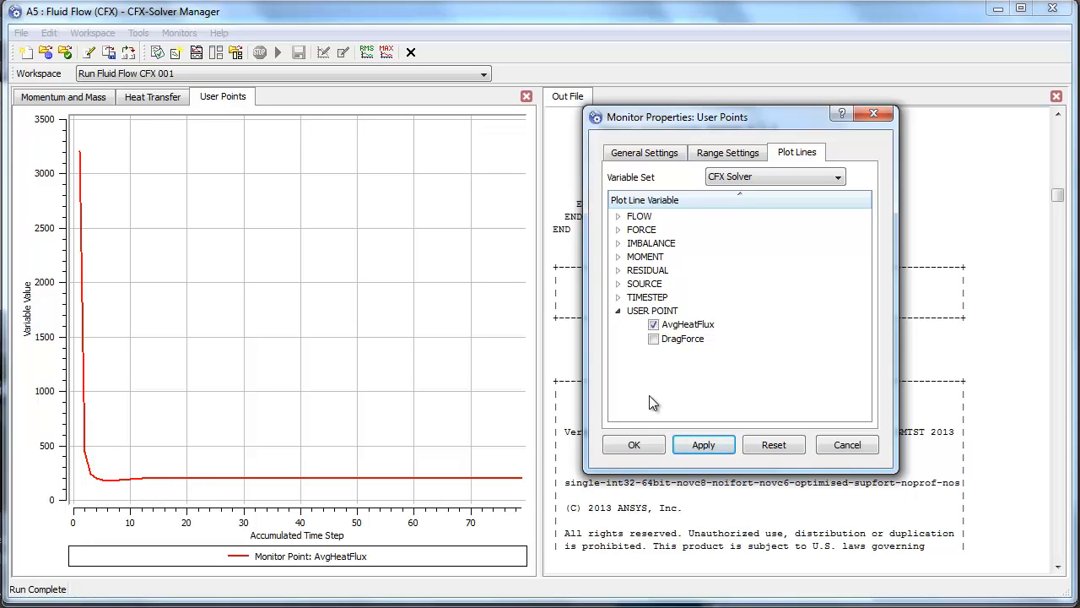
- Set a manual linear scale for the AvgHeatFlux plot's variable axis, with bounds of 0 and 500
left_click(733, 153)
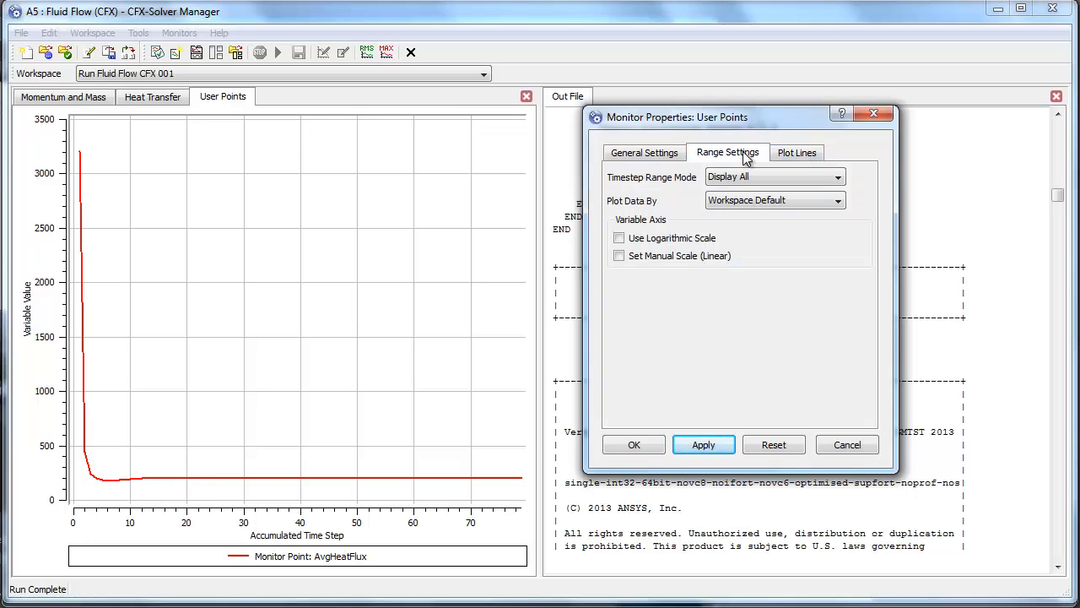
left_click(620, 256)
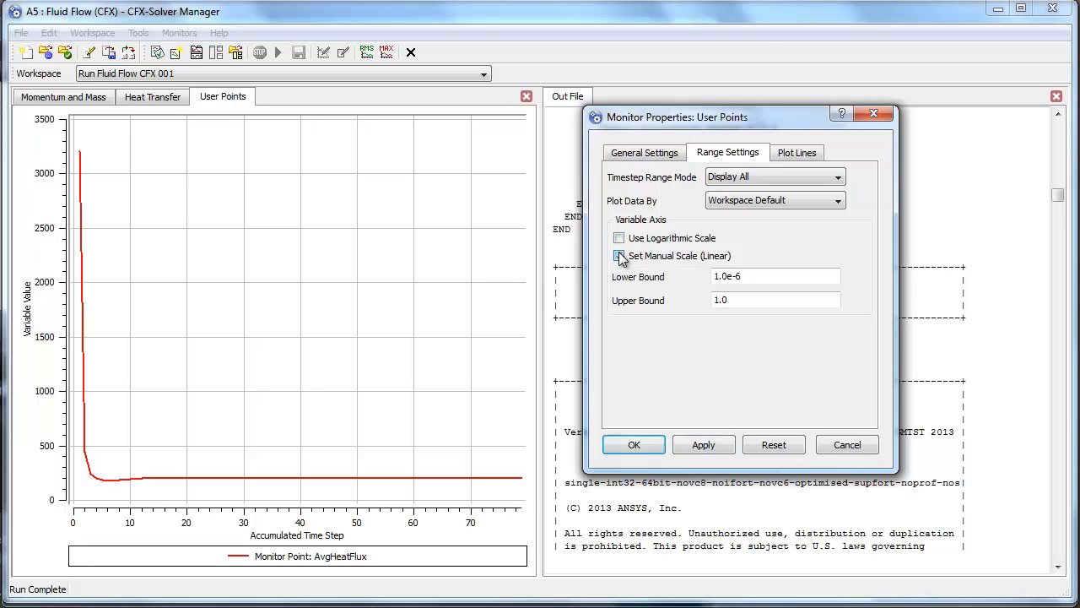
double_click(756, 276)
double_click(750, 299)
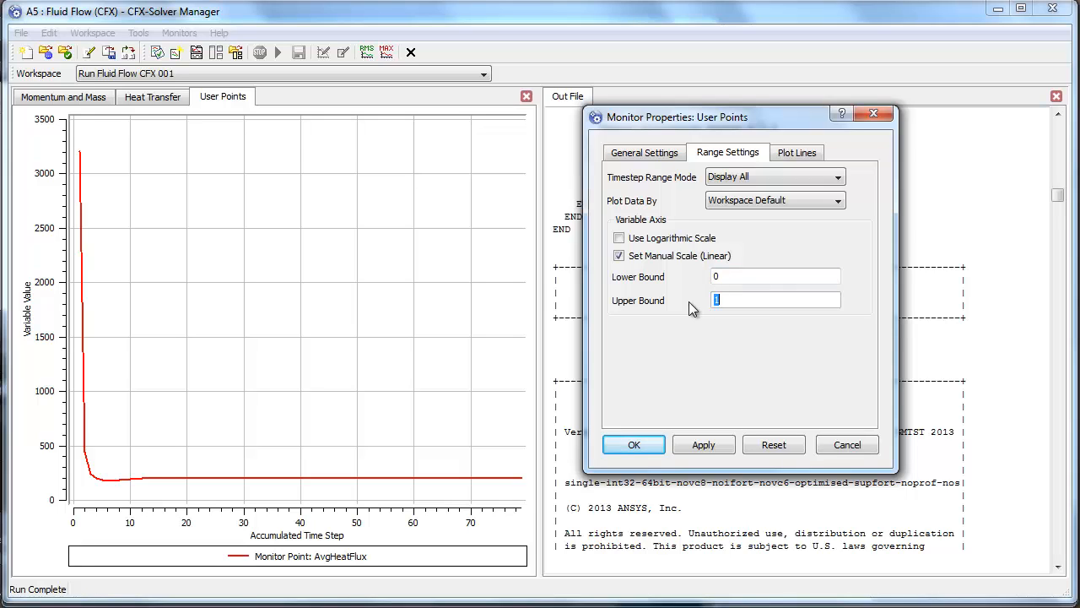
type("500")
left_click(712, 443)
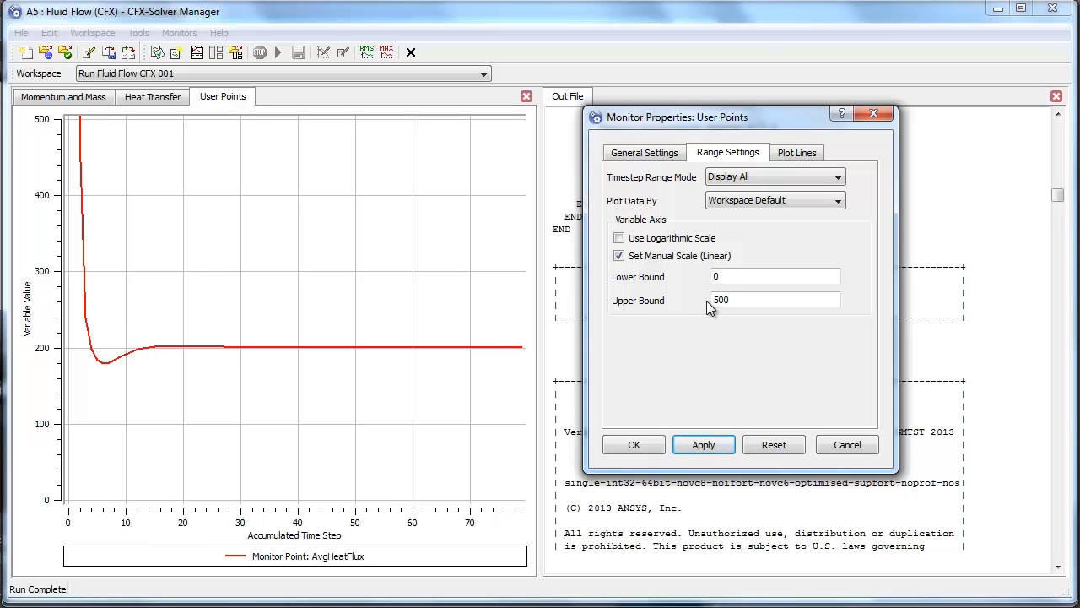
- Narrow the AvgHeatFlux plot's variable axis to a lower bound of 150 and an upper bound of 250
double_click(737, 284)
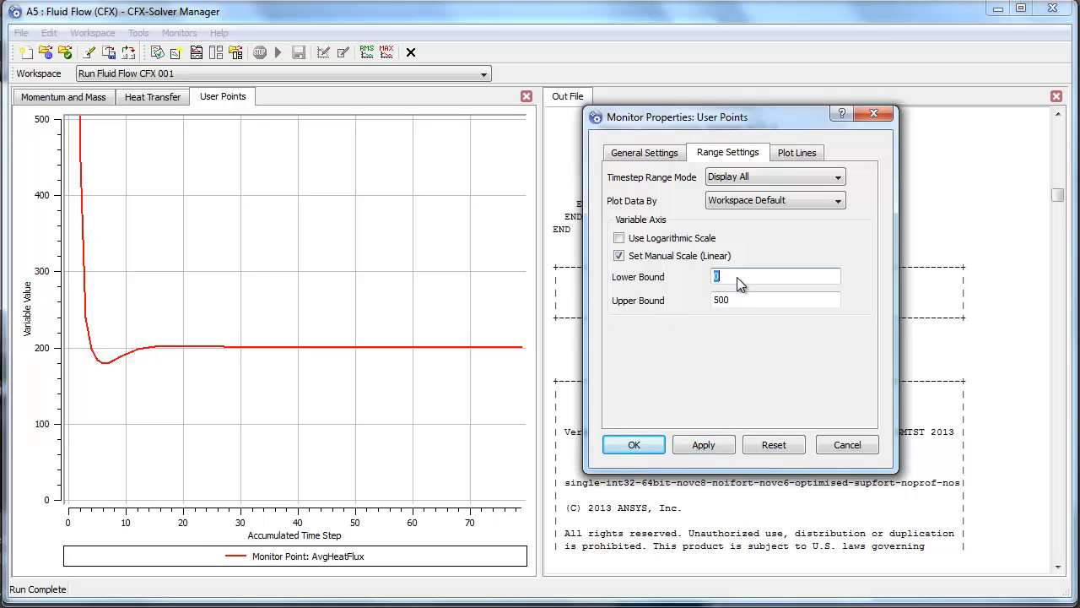
type("150")
double_click(736, 301)
type("250")
left_click(695, 445)
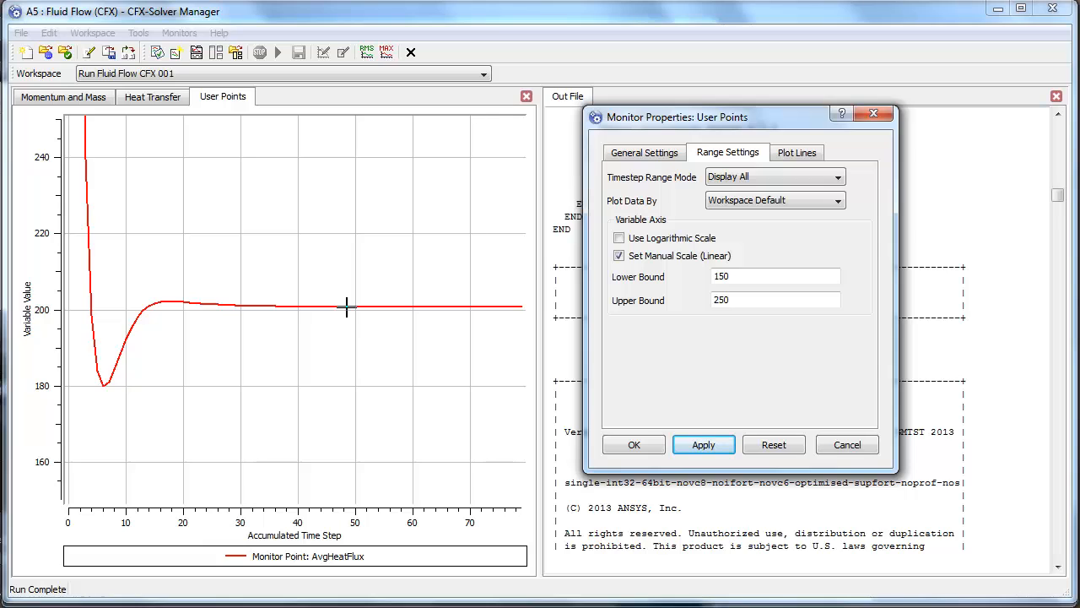
- Plot DragForce instead of AvgHeatFlux in the User Points monitor and turn off its manual linear scale
left_click(792, 152)
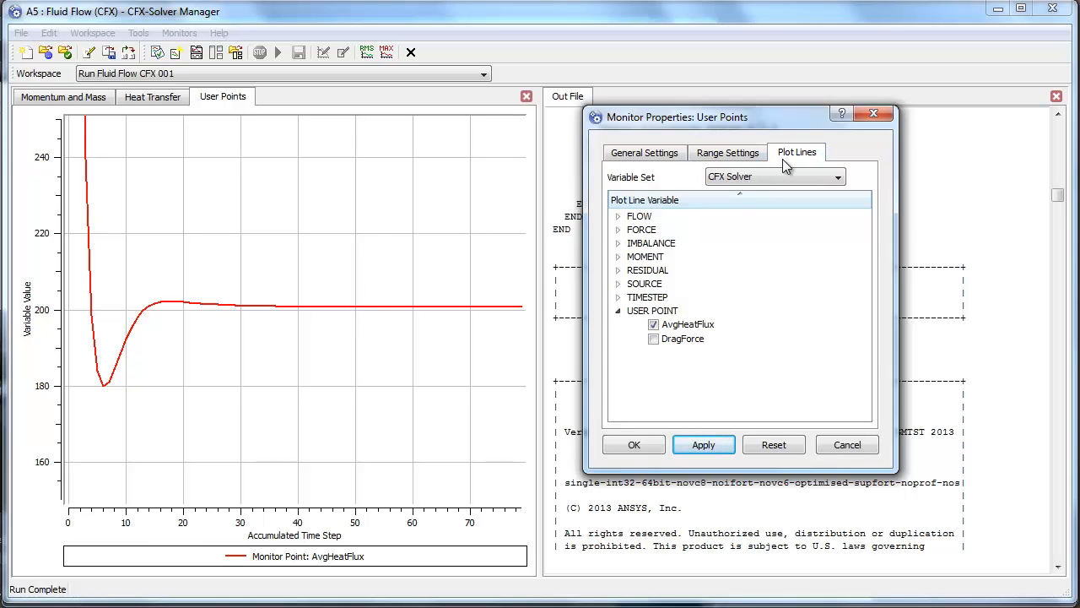
left_click(654, 338)
left_click(654, 325)
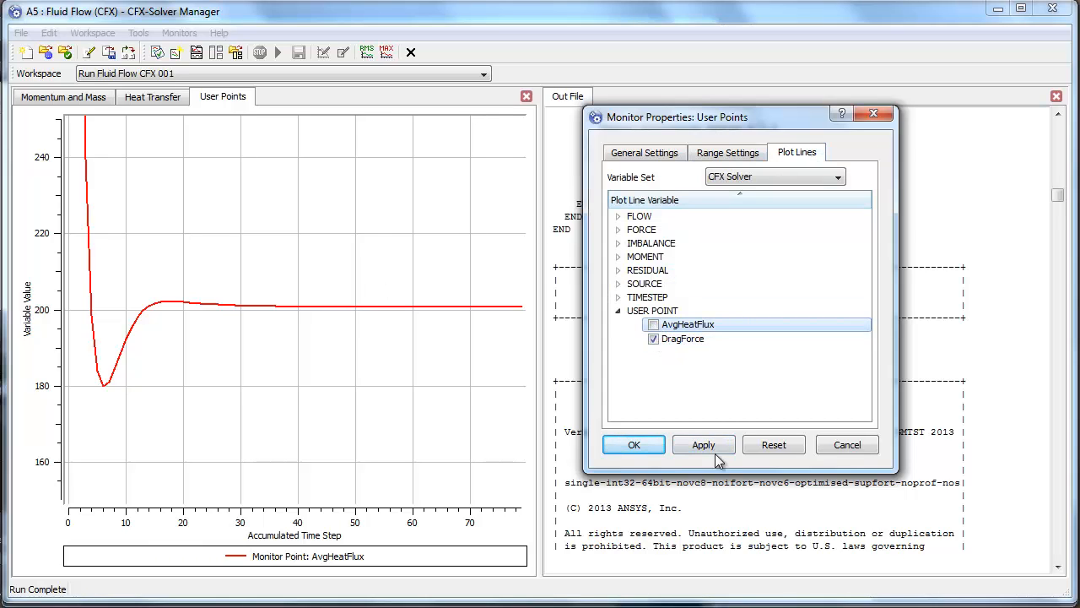
left_click(704, 445)
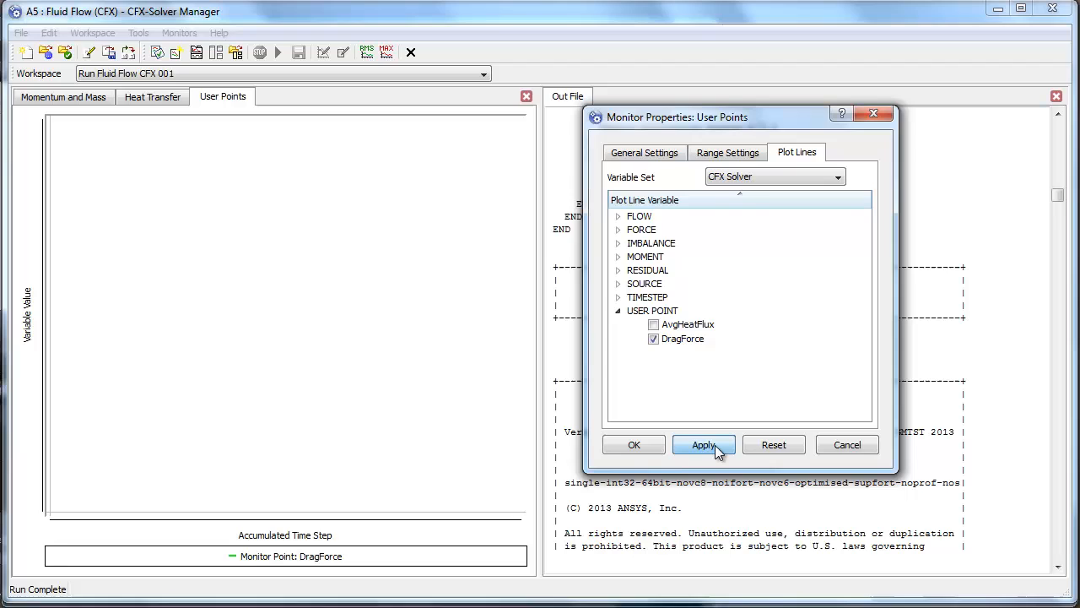
left_click(730, 155)
left_click(619, 255)
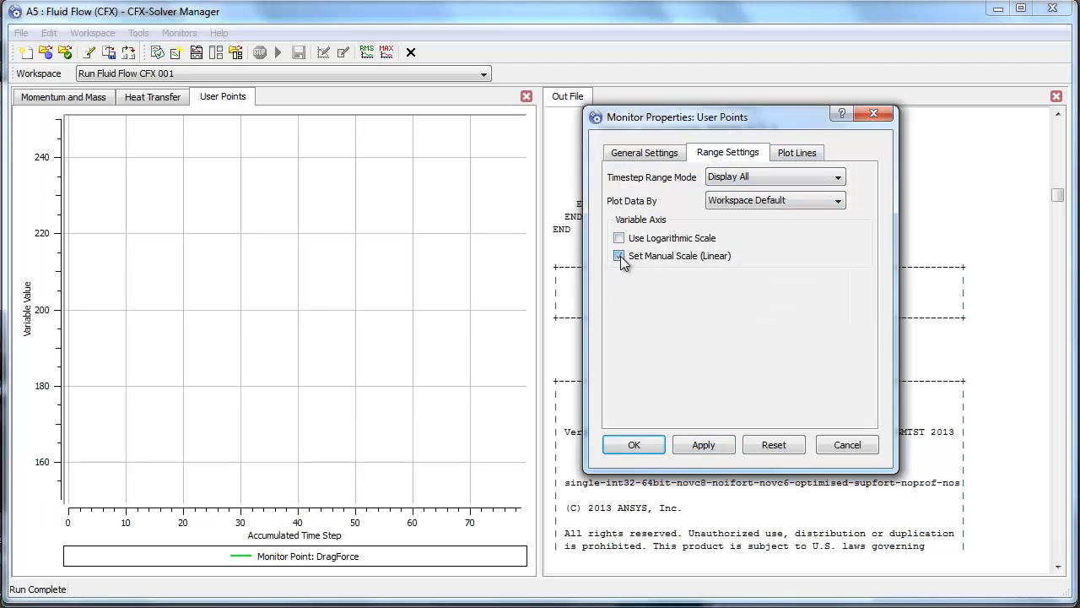
left_click(709, 446)
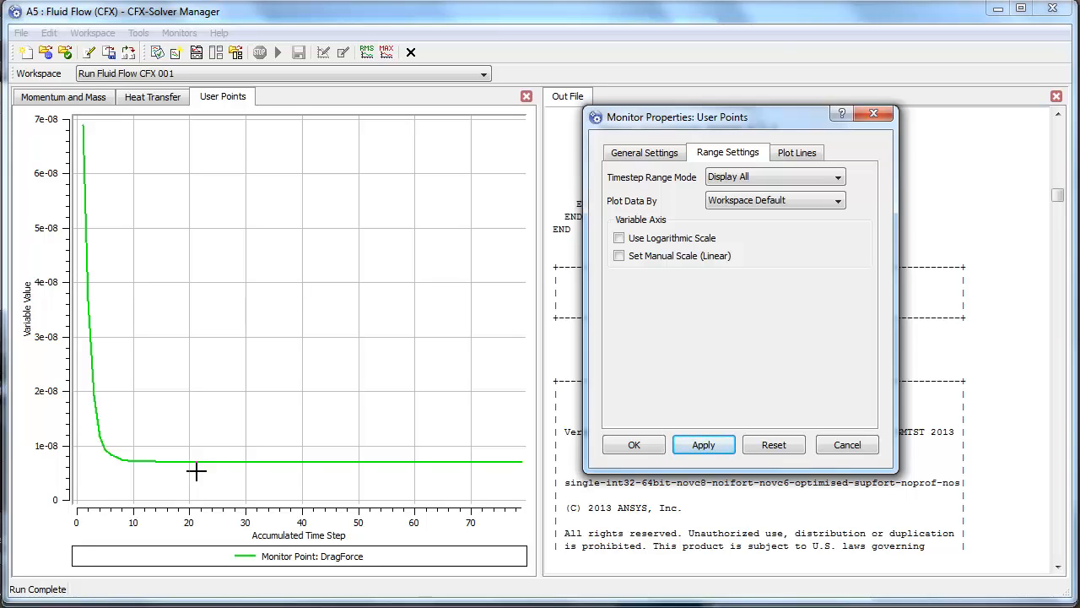
- Set a manual linear scale for the DragForce plot's variable axis, with bounds of 0 and 1e-8
left_click(620, 256)
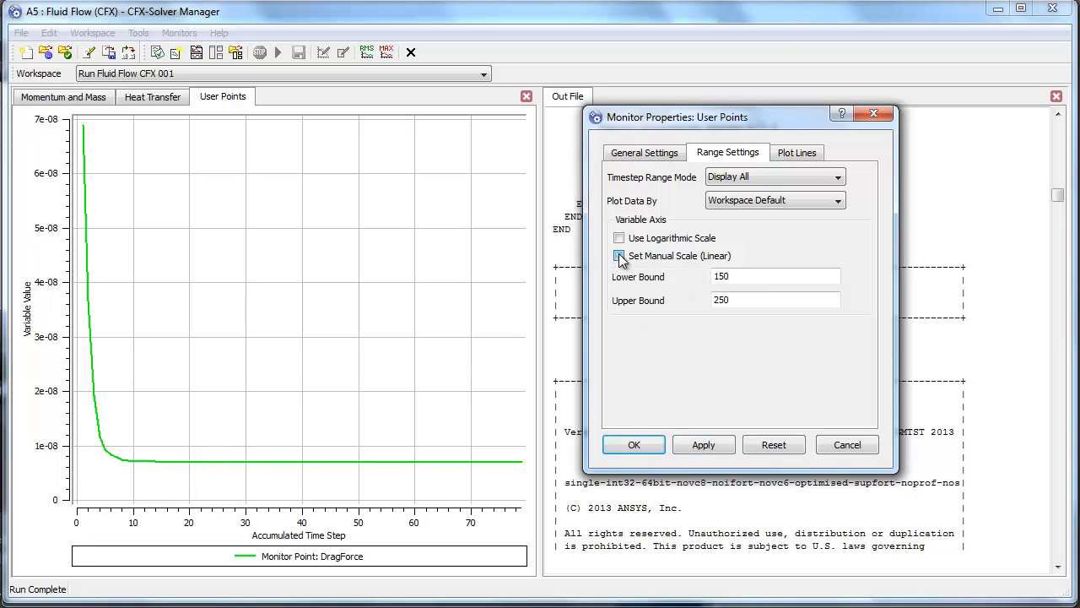
double_click(738, 277)
type("0")
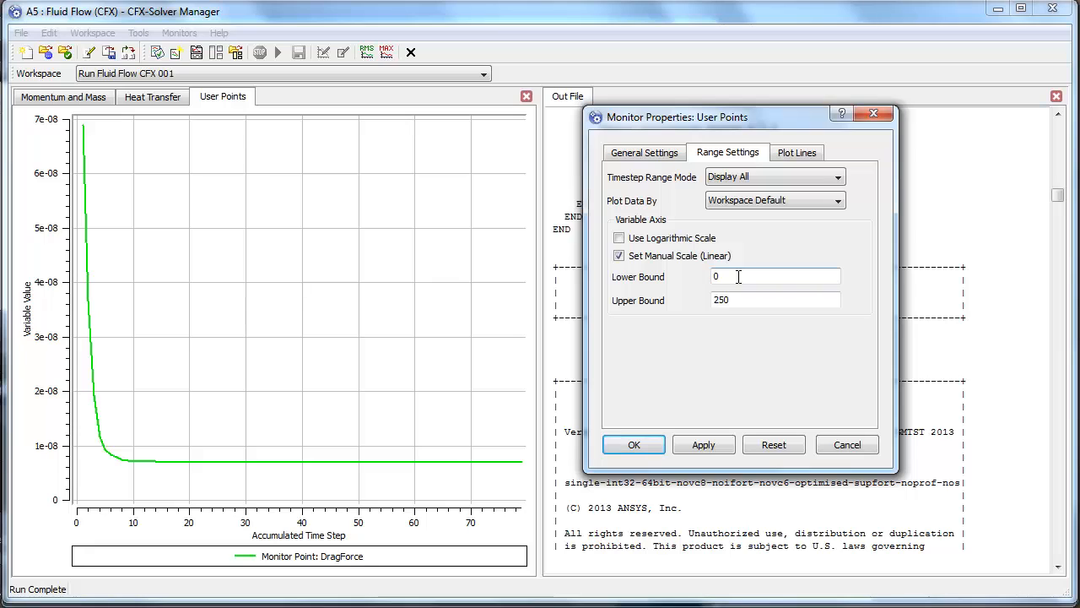
double_click(751, 300)
type("1e-8")
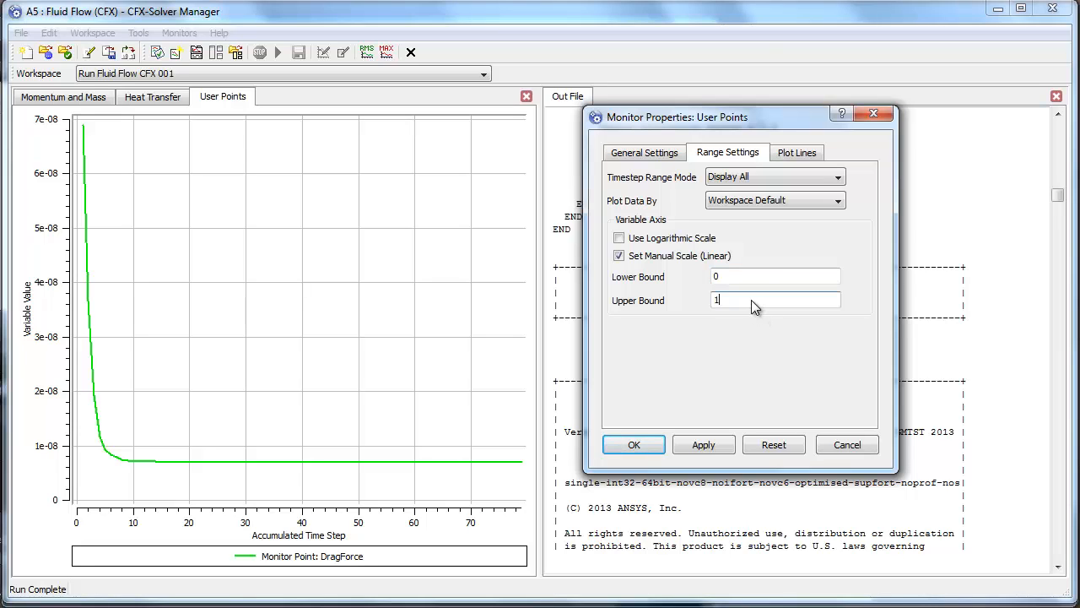
left_click(702, 443)
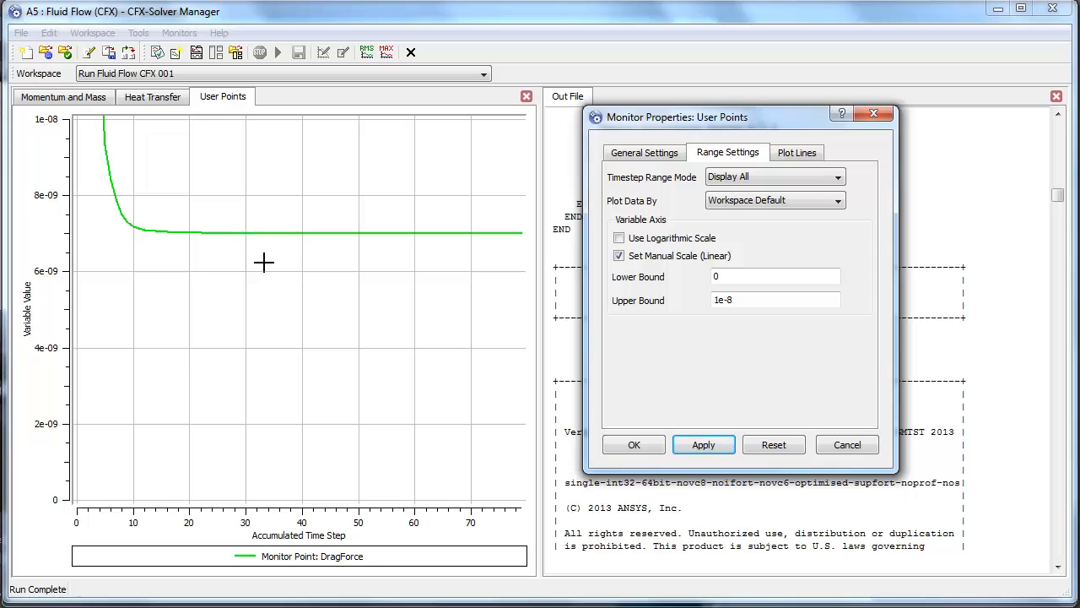
- Review the momentum and mass residuals against the DragForce plot, and close the User Points monitor properties
left_click(88, 99)
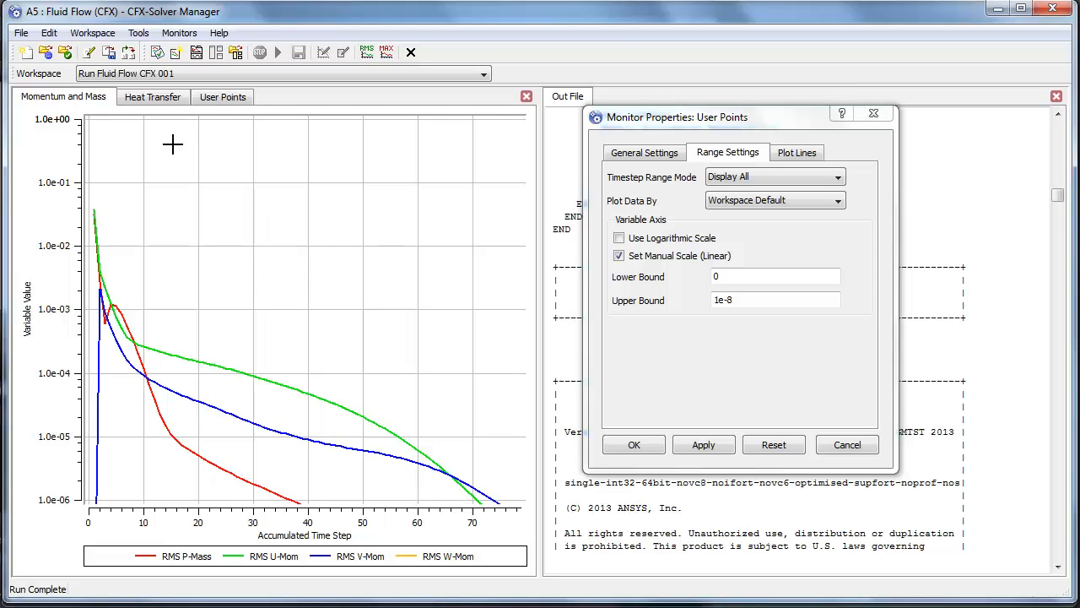
left_click(217, 98)
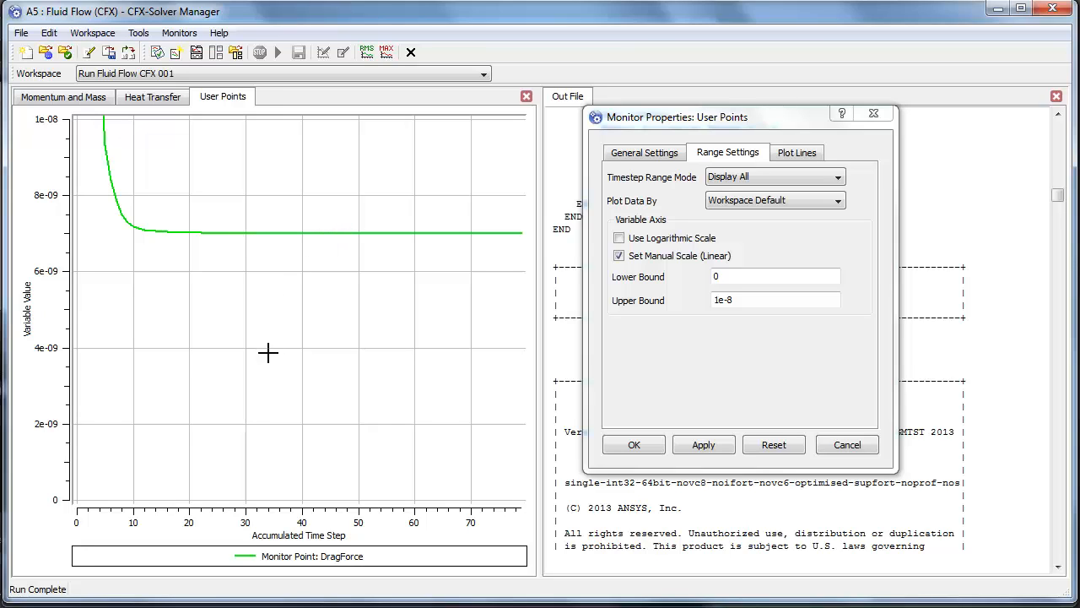
left_click(634, 445)
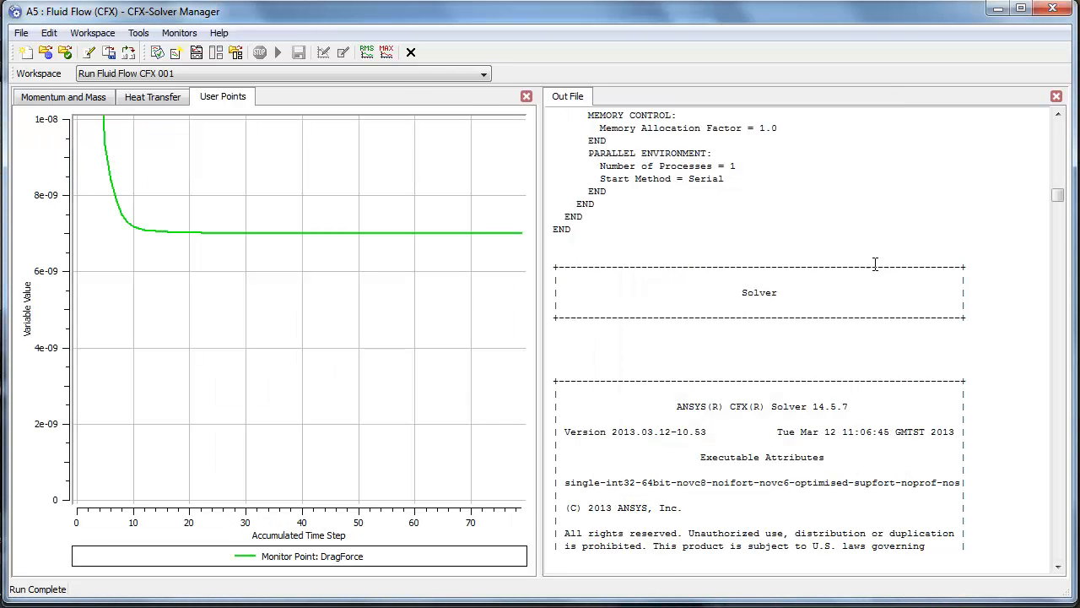
- Examine the mesh statistics, average scale information and convergence history of the first iterations in the solver output file
scroll(814, 302, "down", 3)
scroll(814, 302, "down", 20)
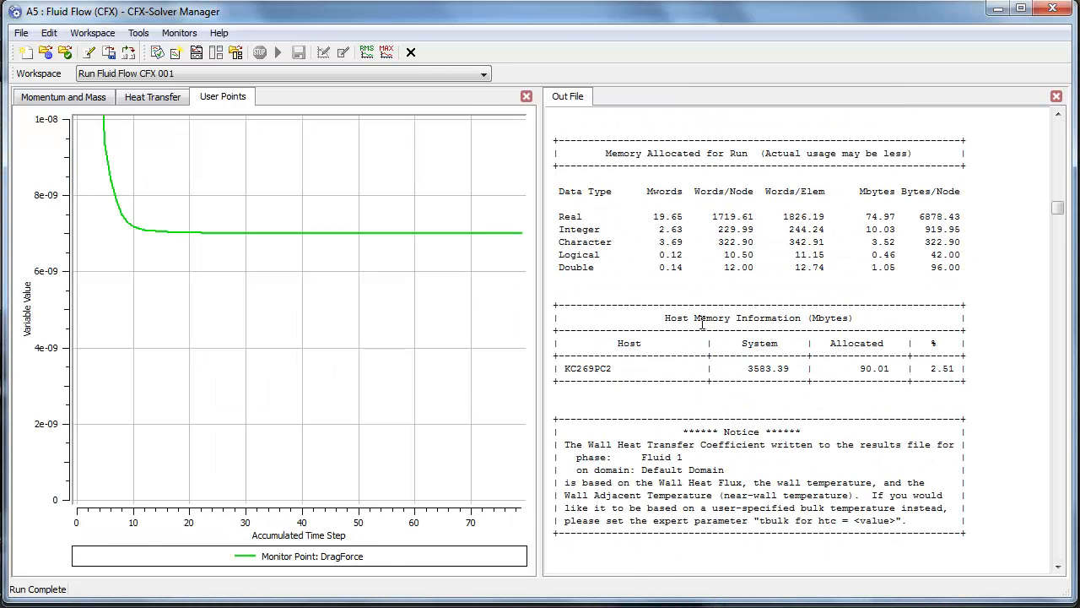
scroll(702, 320, "down", 4)
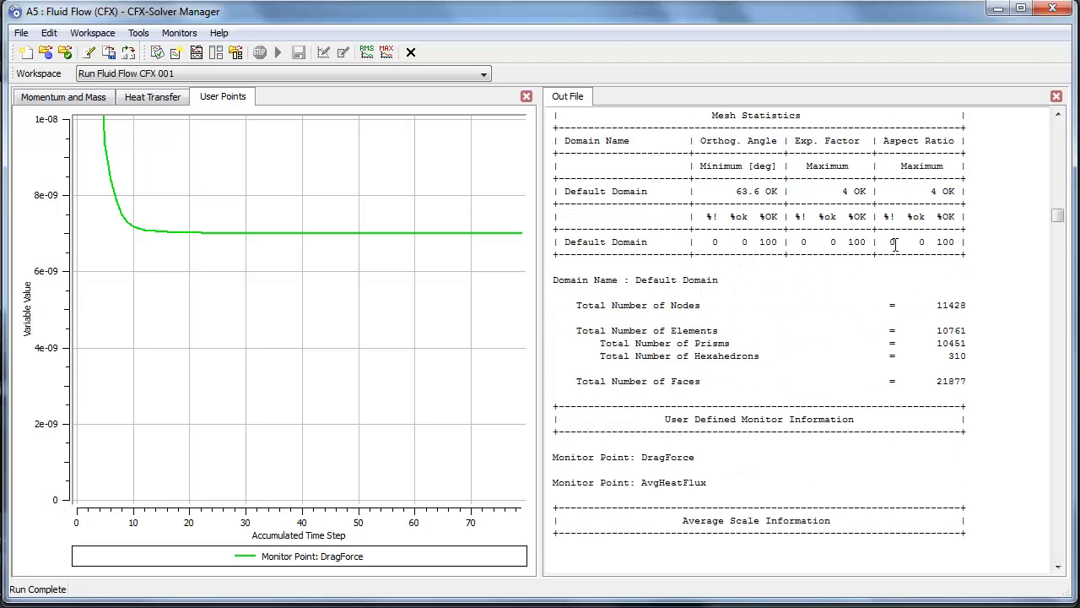
scroll(893, 187, "up", 3)
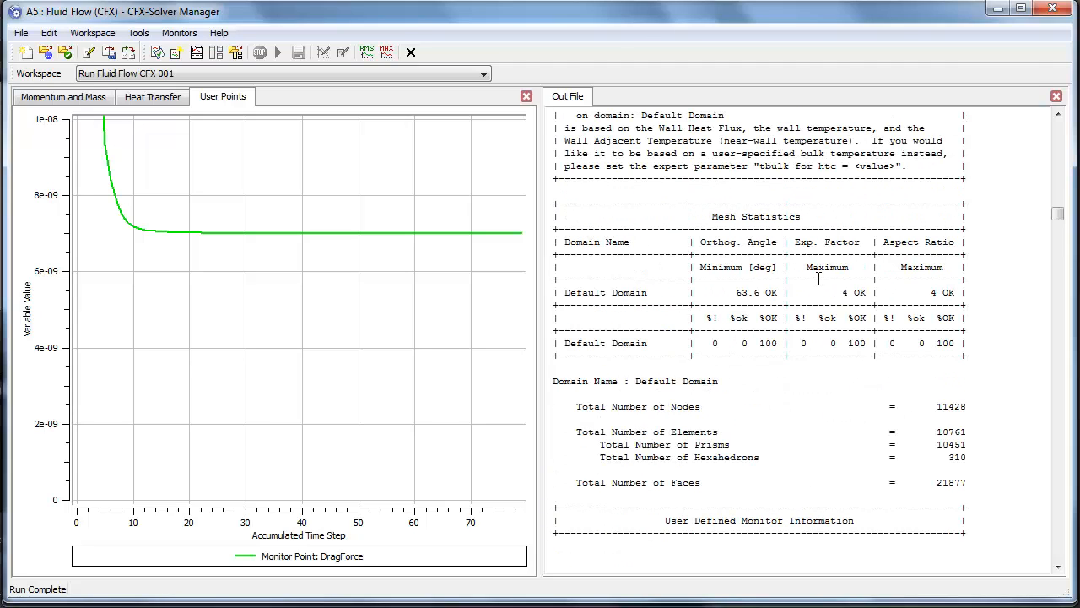
scroll(818, 280, "down", 4)
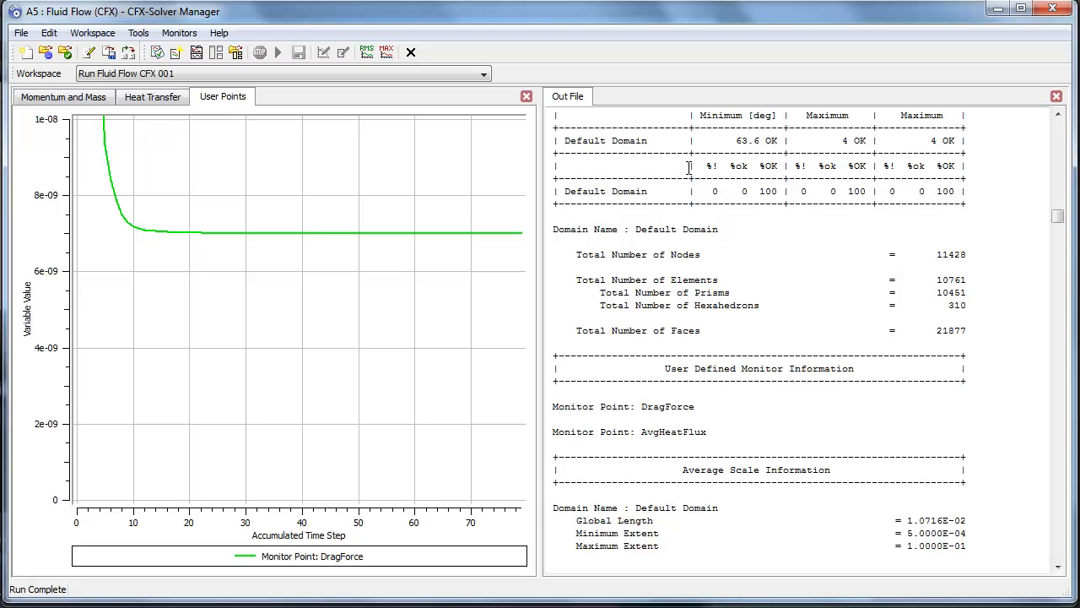
scroll(796, 226, "down", 20)
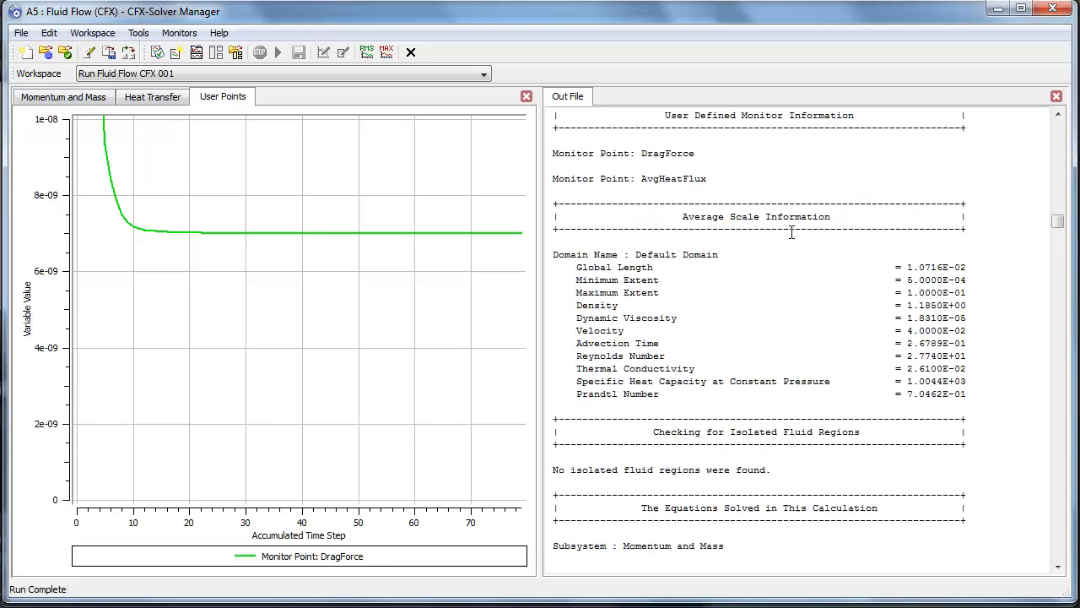
scroll(790, 229, "up", 1)
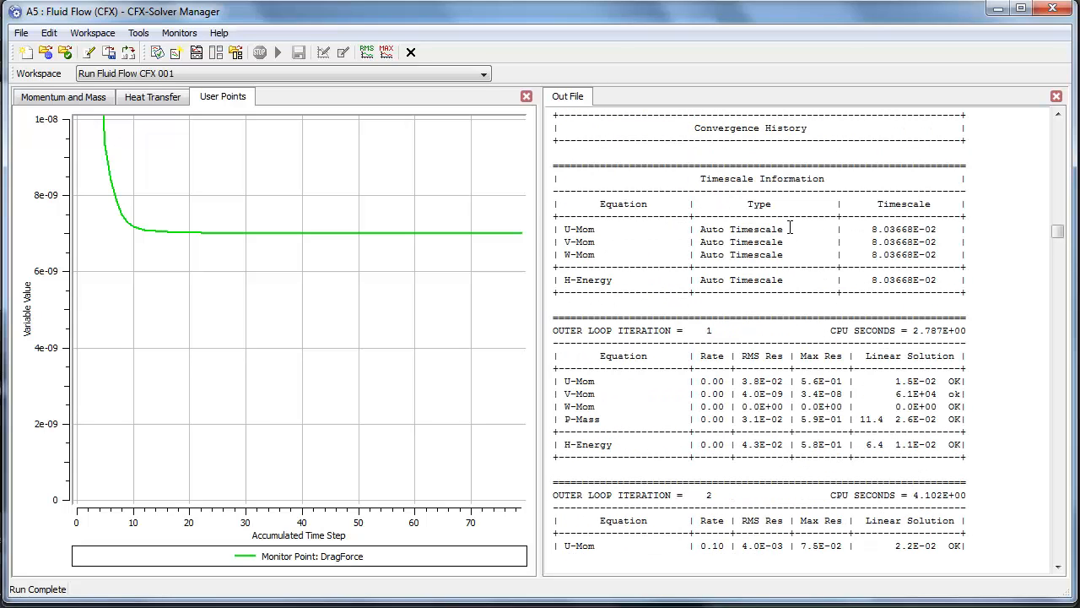
scroll(671, 245, "down", 3)
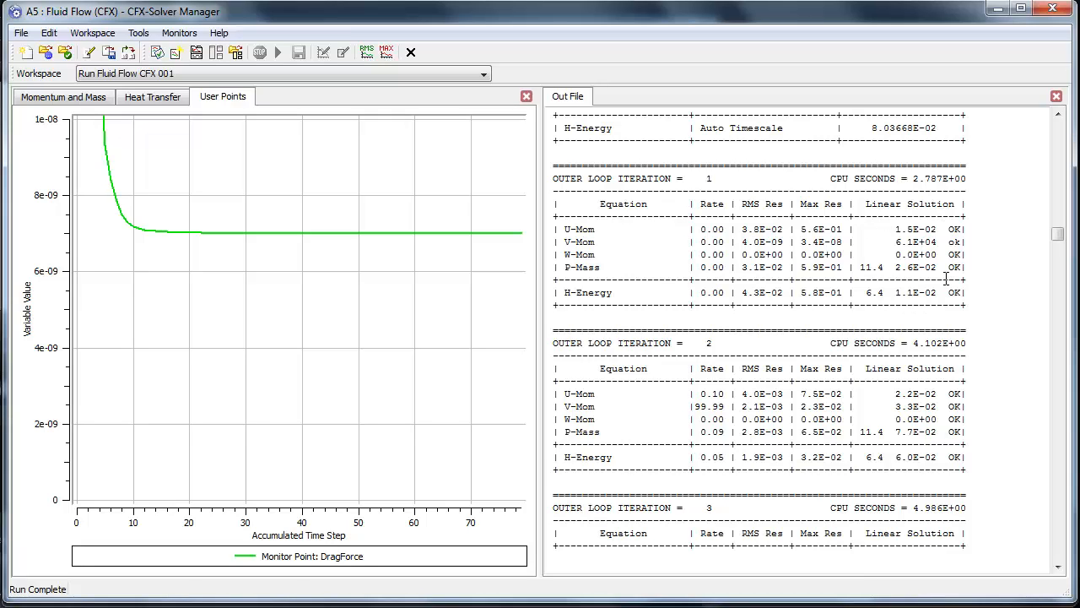
scroll(920, 308, "down", 15)
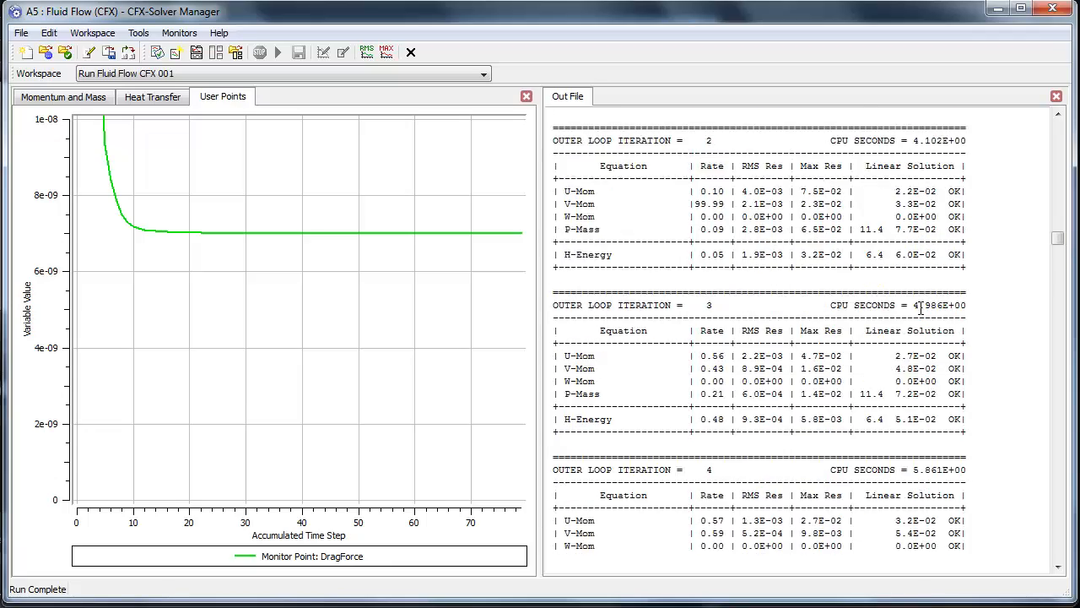
- Examine the final iterations, the termination summary and the domain imbalances for each equation in the solver output file
left_click_drag(1055, 242, 1054, 500)
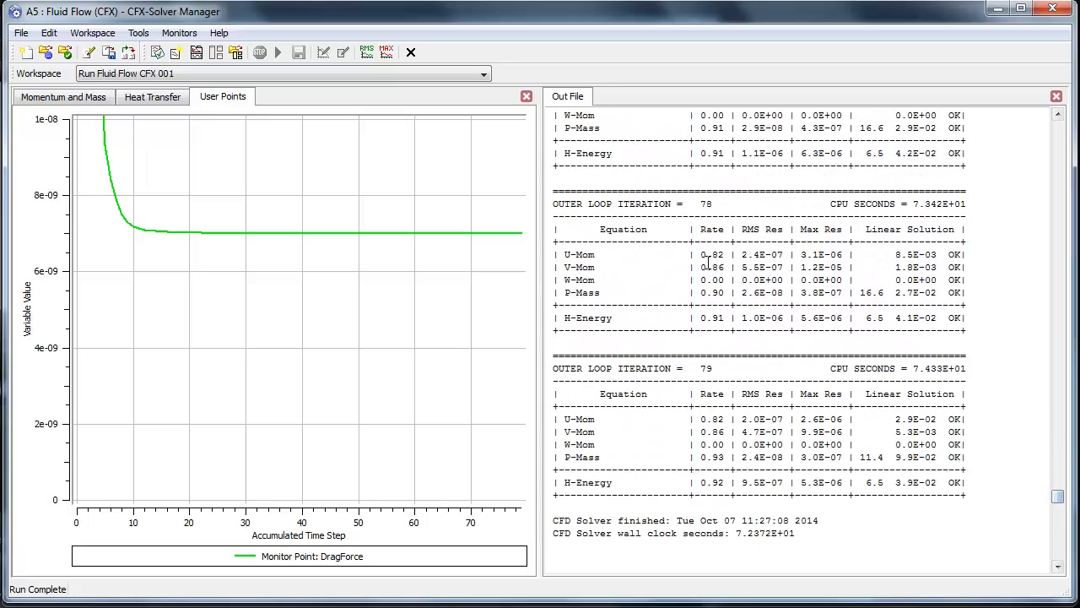
scroll(715, 432, "down", 11)
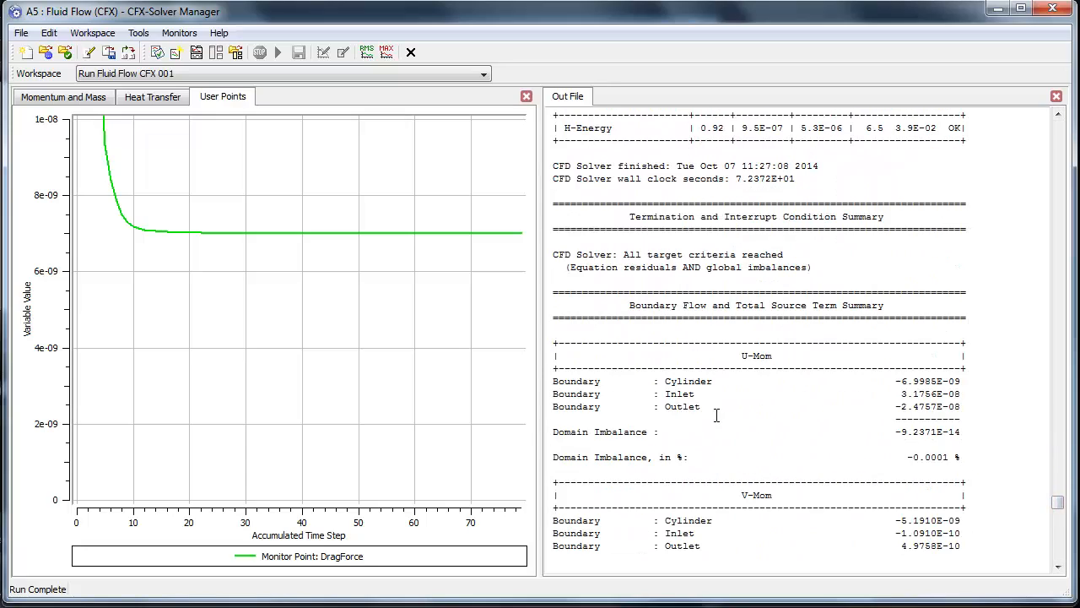
scroll(729, 238, "up", 1)
scroll(796, 274, "down", 4)
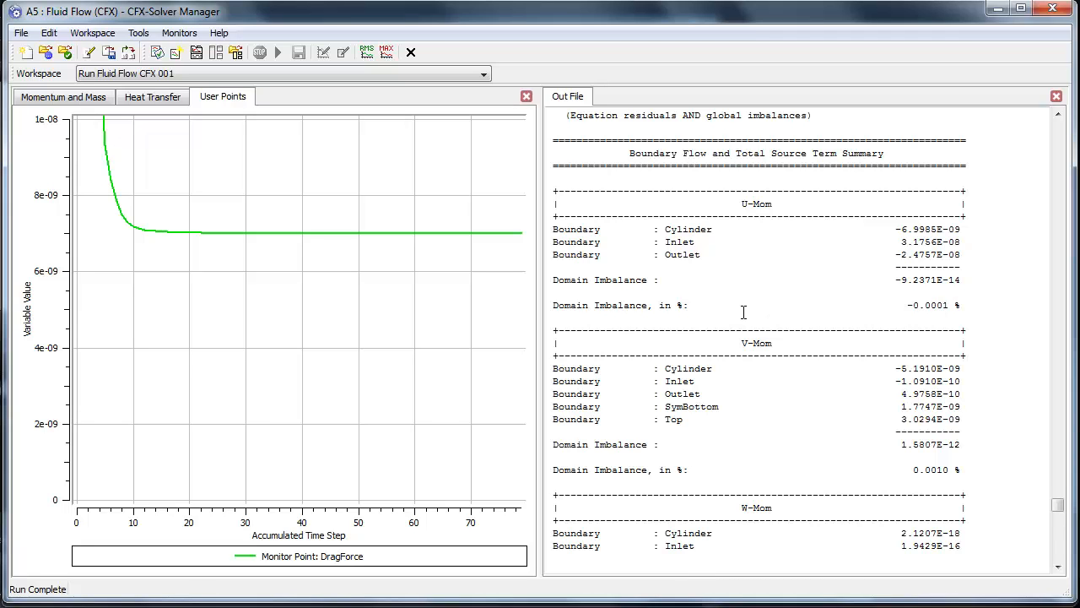
scroll(744, 312, "down", 3)
scroll(751, 254, "down", 6)
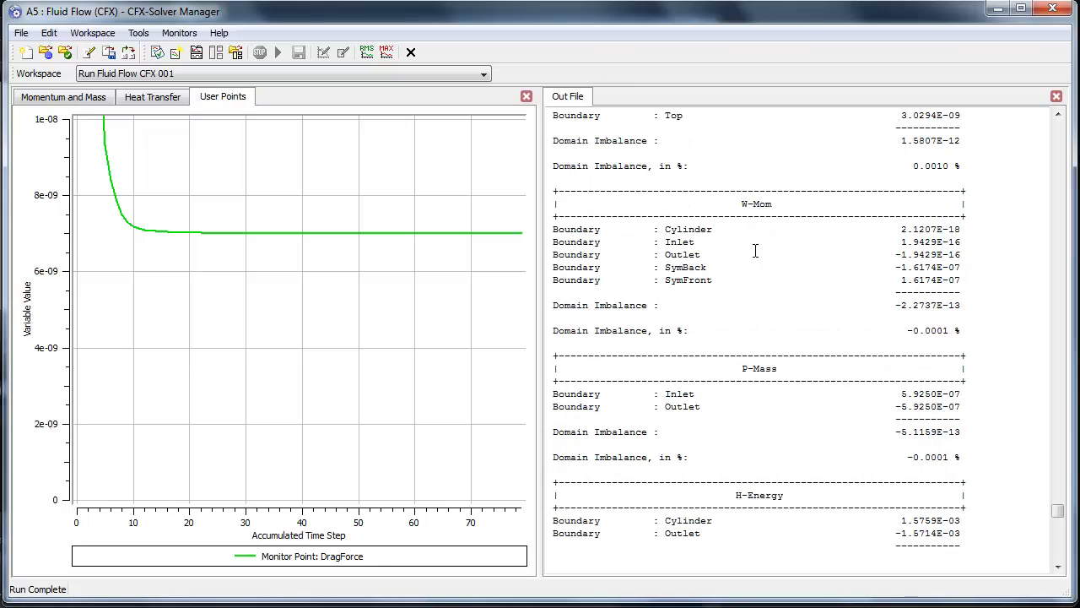
- Examine the P-Mass and H-Energy imbalances, wall force and moment summaries, and end-of-run job information in the solver output file
scroll(755, 285, "down", 4)
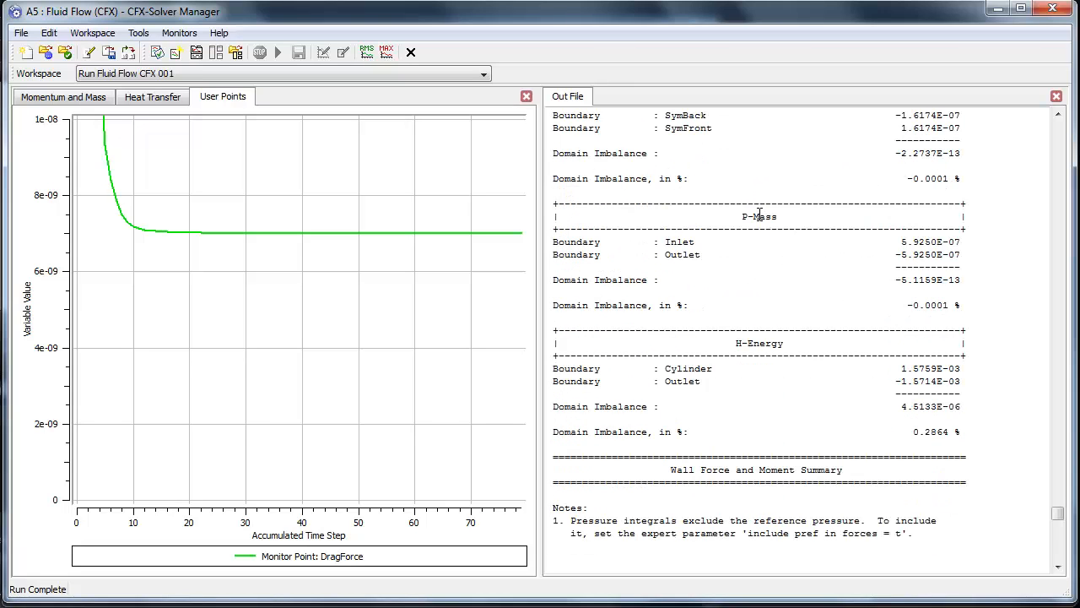
left_click_drag(944, 306, 902, 305)
scroll(810, 299, "down", 3)
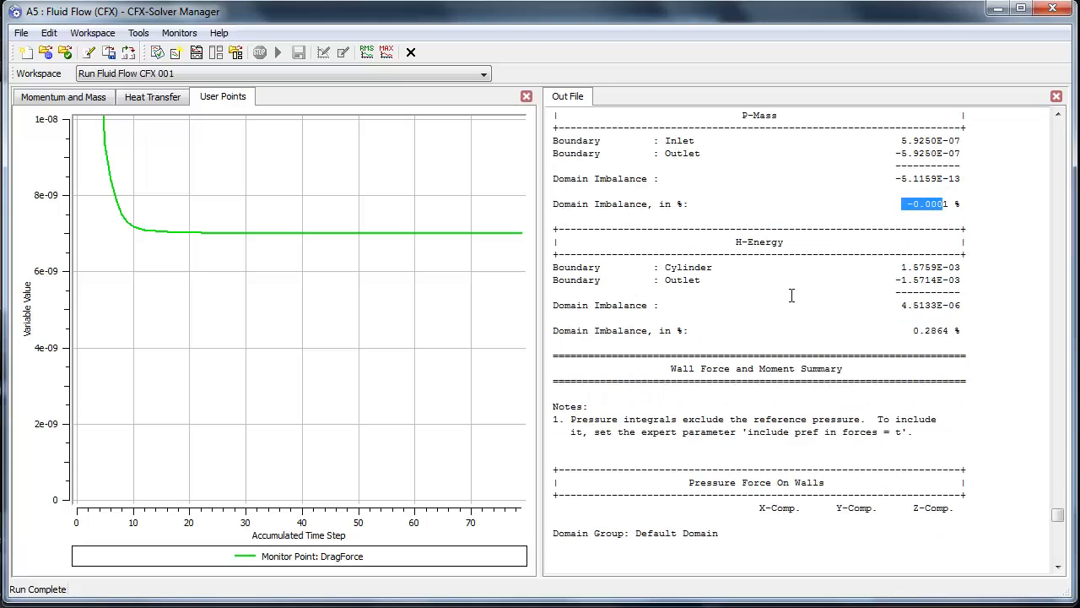
left_click(944, 330)
scroll(688, 298, "down", 20)
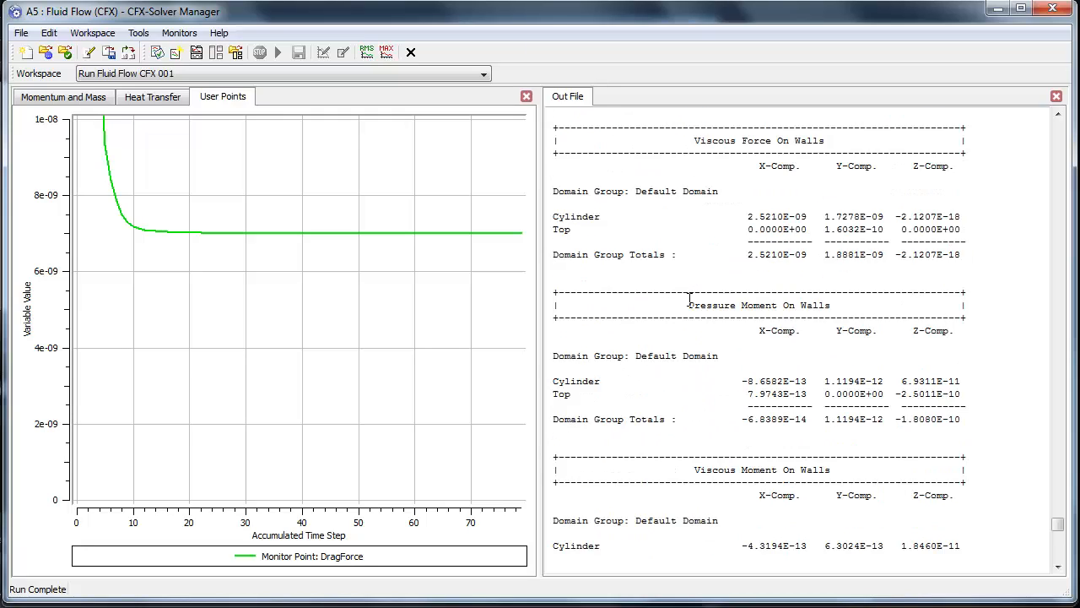
scroll(693, 297, "down", 20)
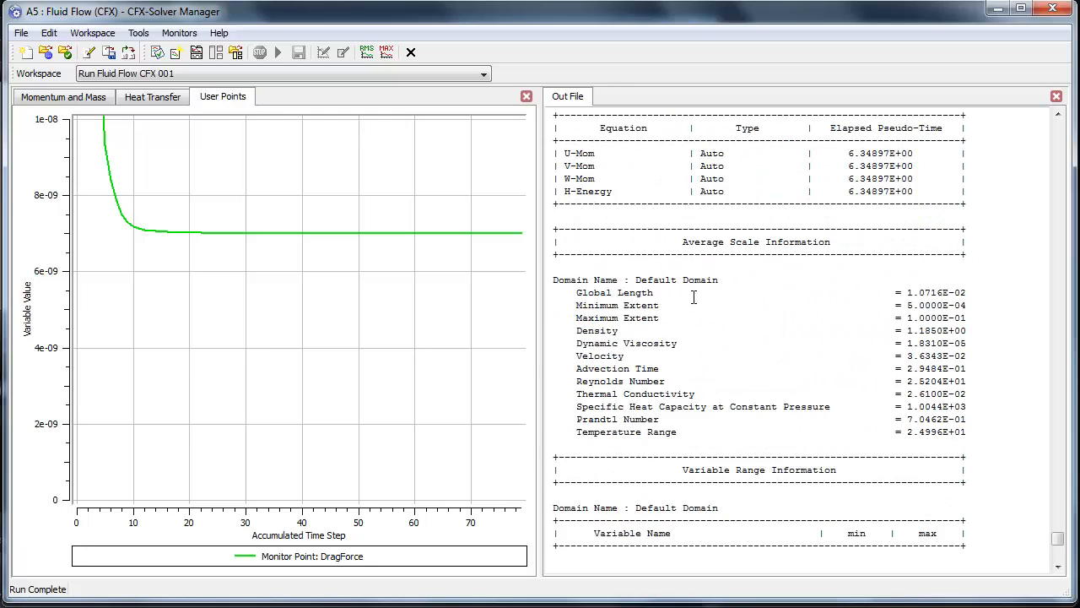
scroll(693, 297, "down", 16)
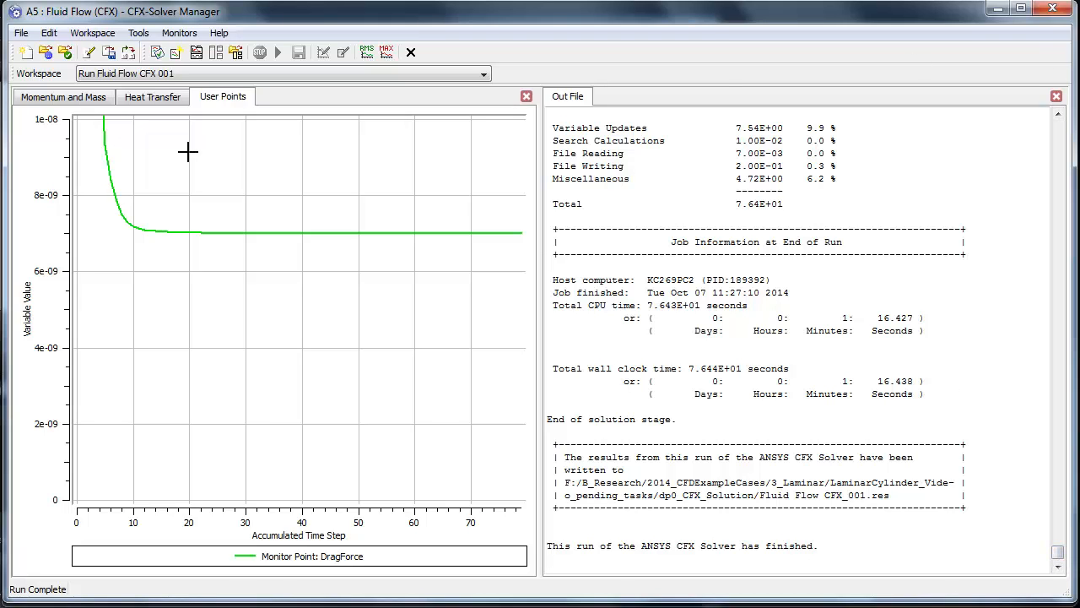
- Close the solver manager, open the Fluid Flow (CFX) results in CFD-Post and orient the view normal to the XY plane
left_click(1055, 10)
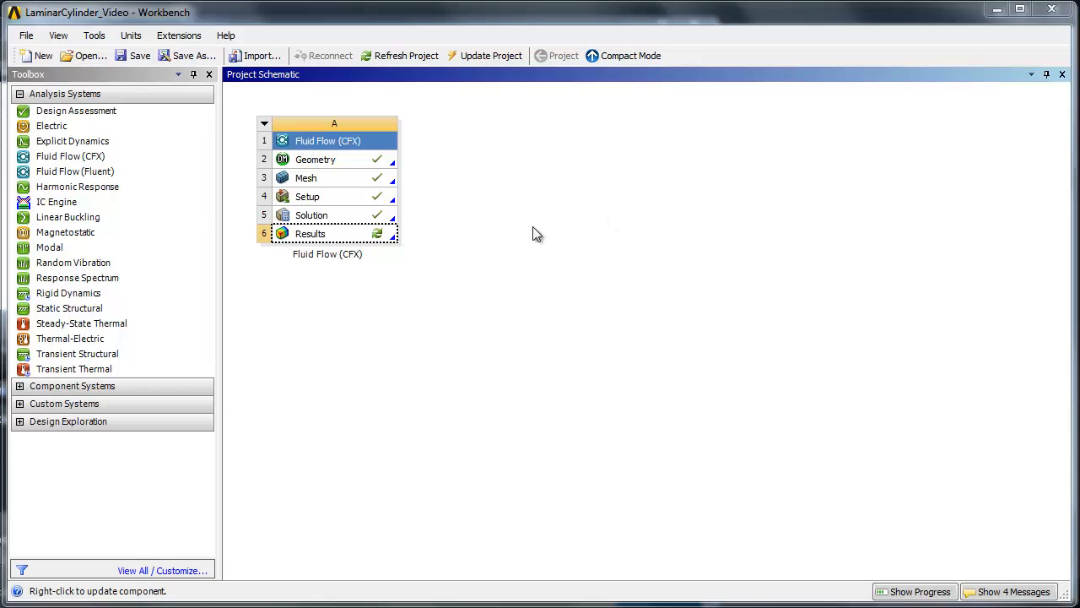
double_click(312, 234)
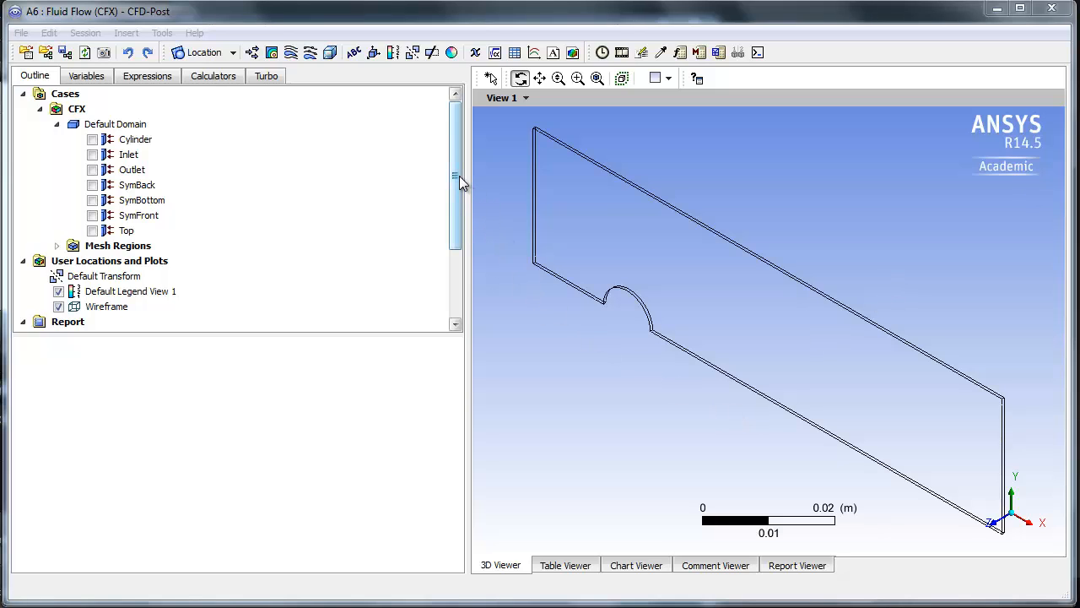
left_click_drag(459, 175, 458, 243)
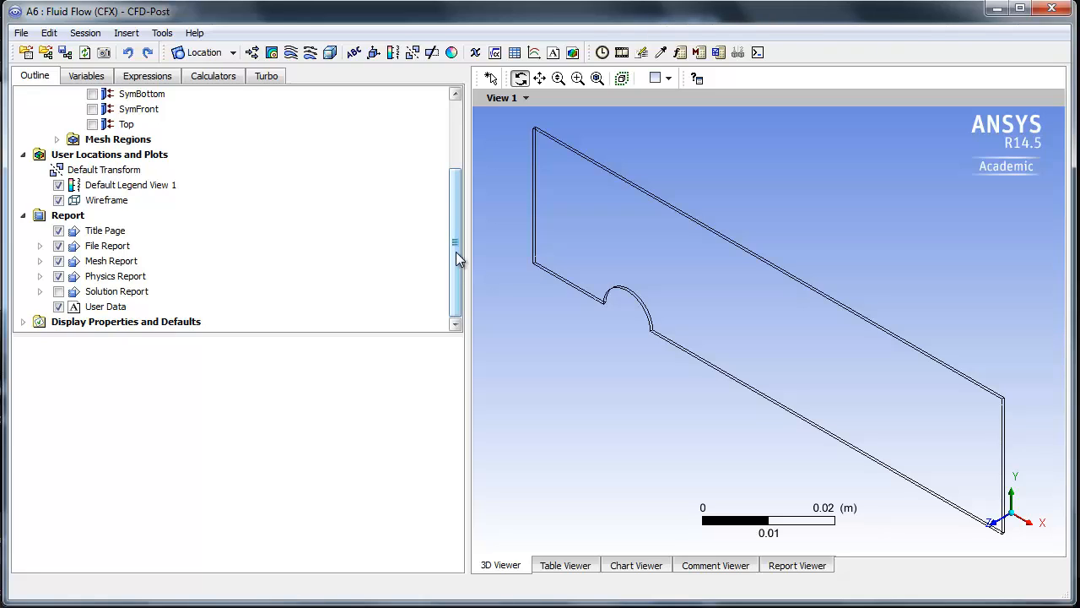
left_click_drag(455, 252, 455, 193)
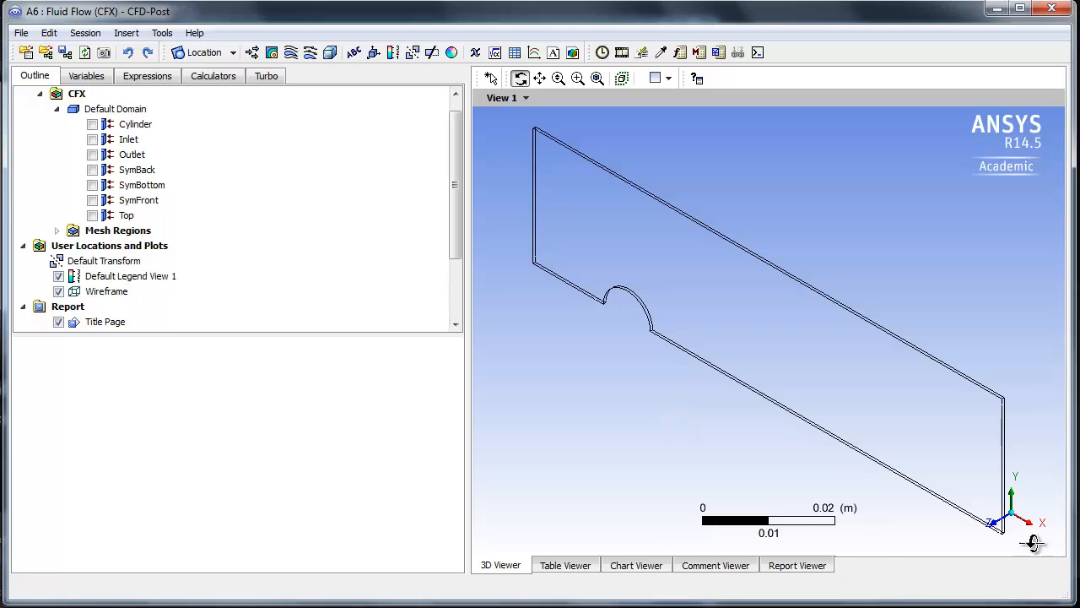
left_click(997, 524)
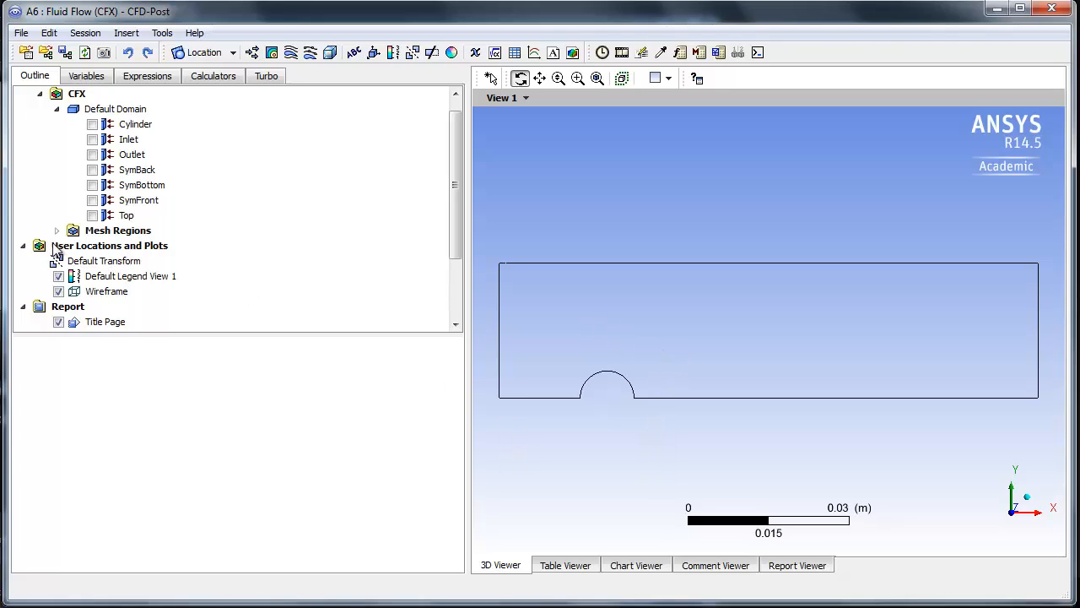
- Turn off instancing info from domain in the Default Transform and apply a reflection about the ZX Plane at Y 0.0 m
left_click(99, 263)
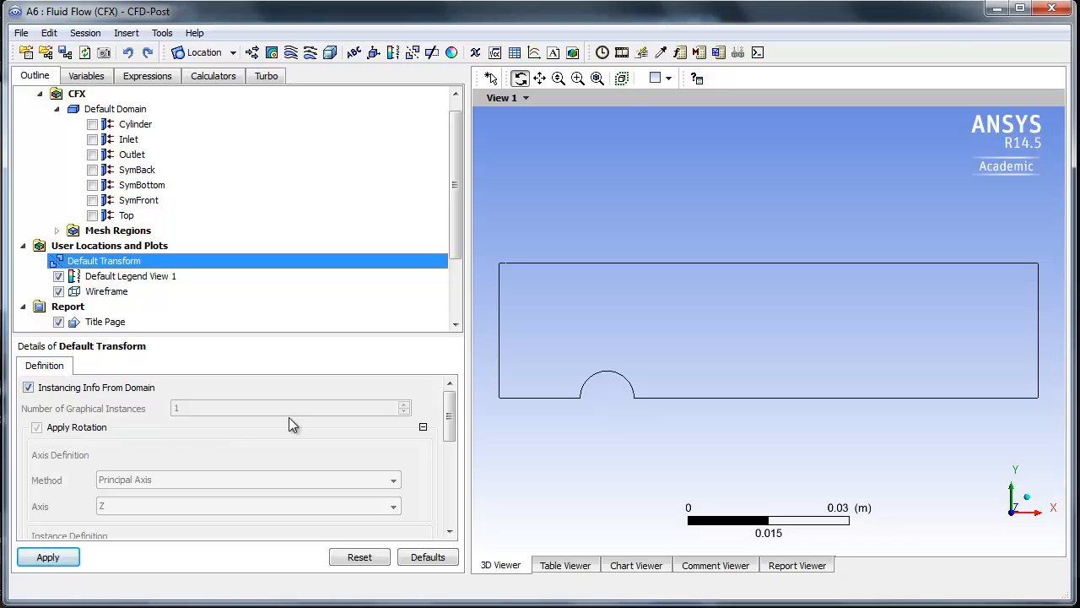
left_click_drag(450, 411, 448, 483)
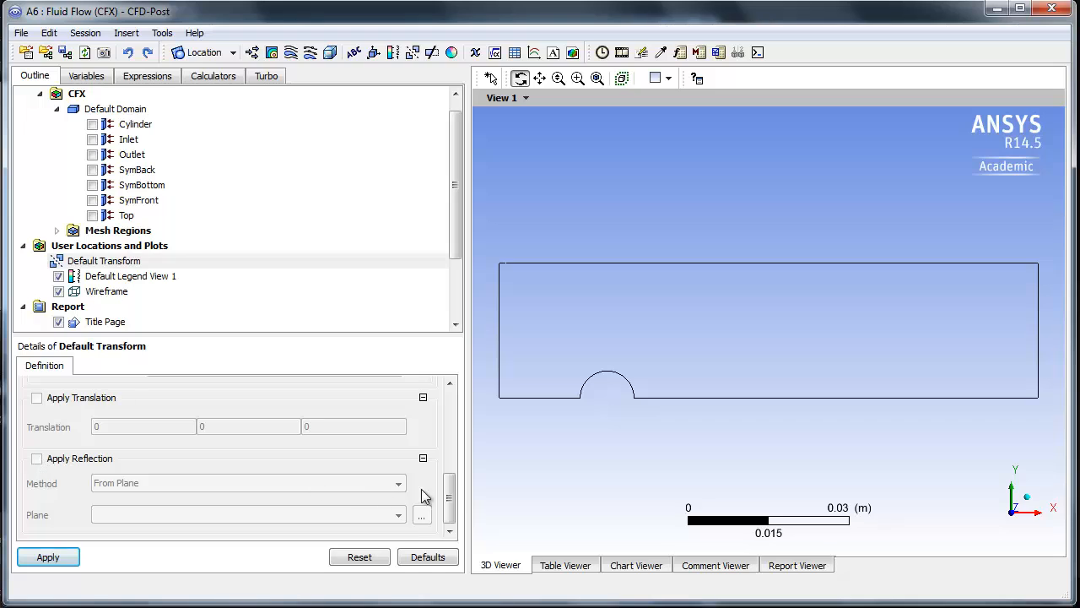
left_click_drag(453, 498, 452, 390)
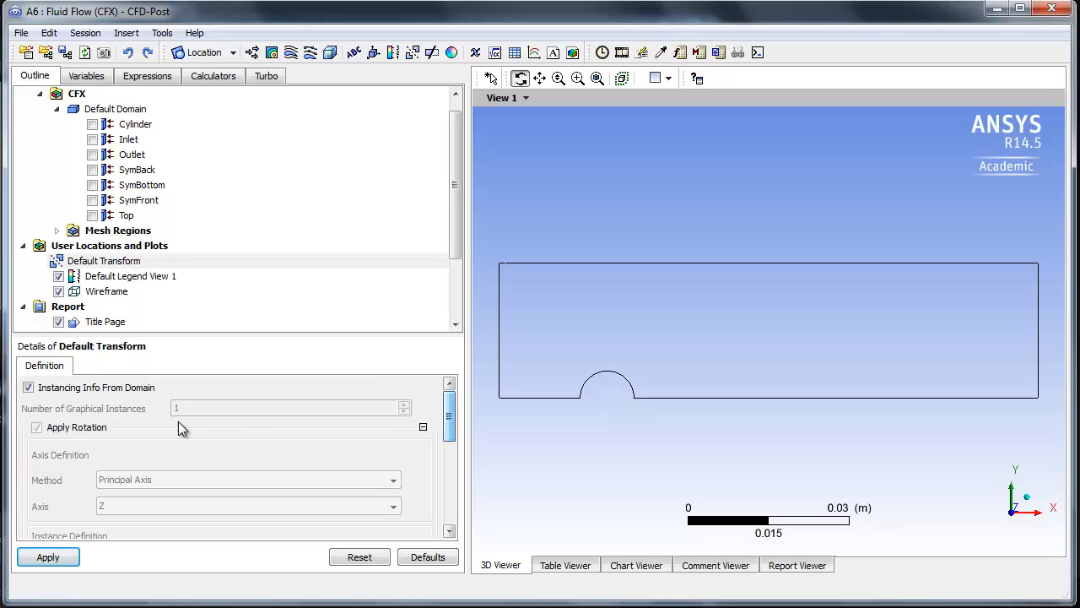
left_click(29, 390)
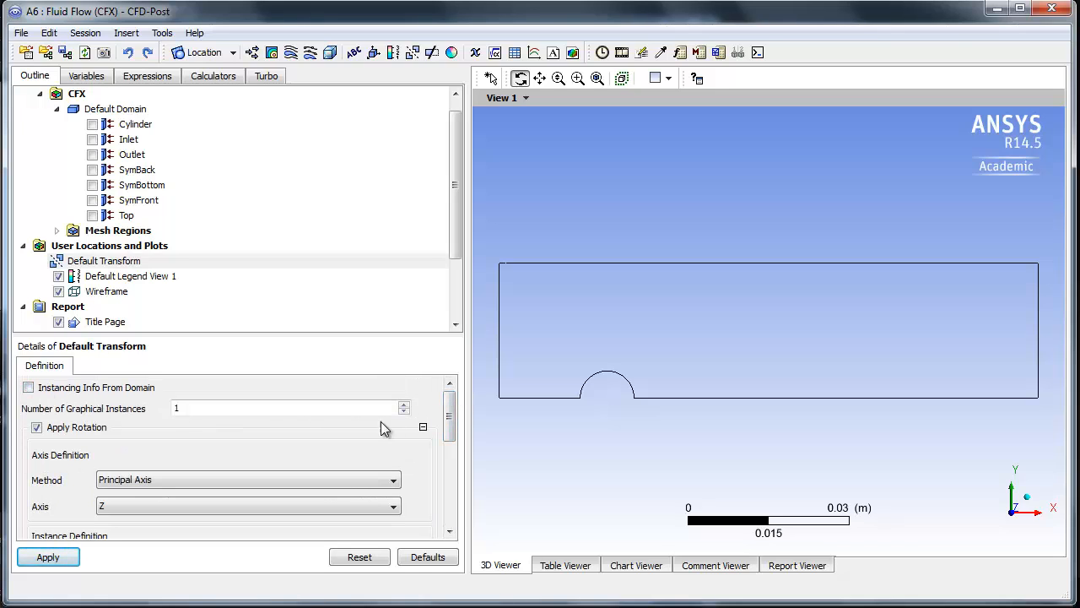
left_click_drag(452, 413, 449, 498)
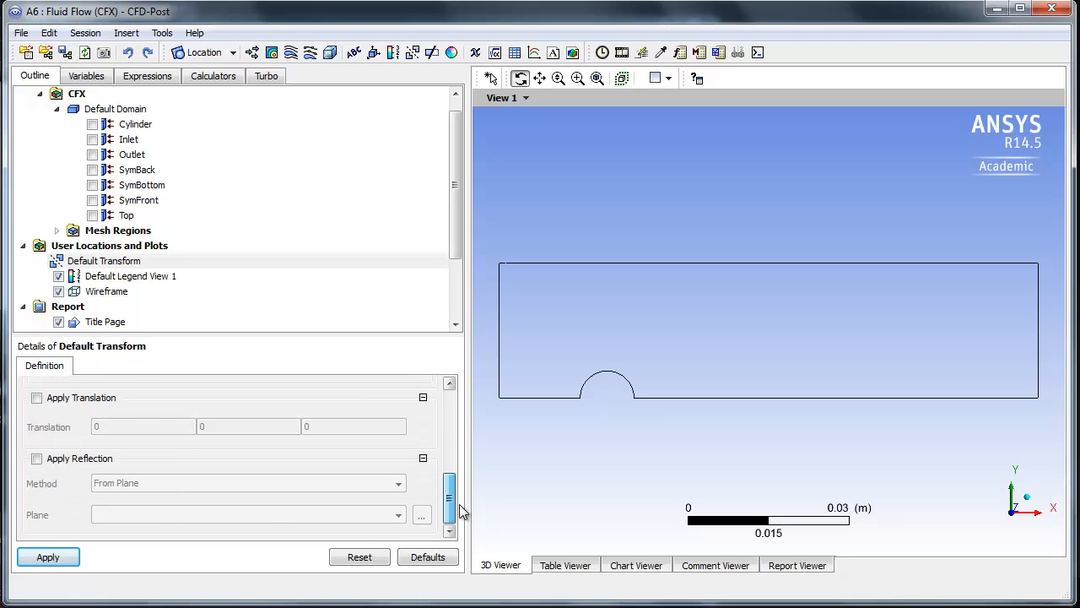
left_click(37, 459)
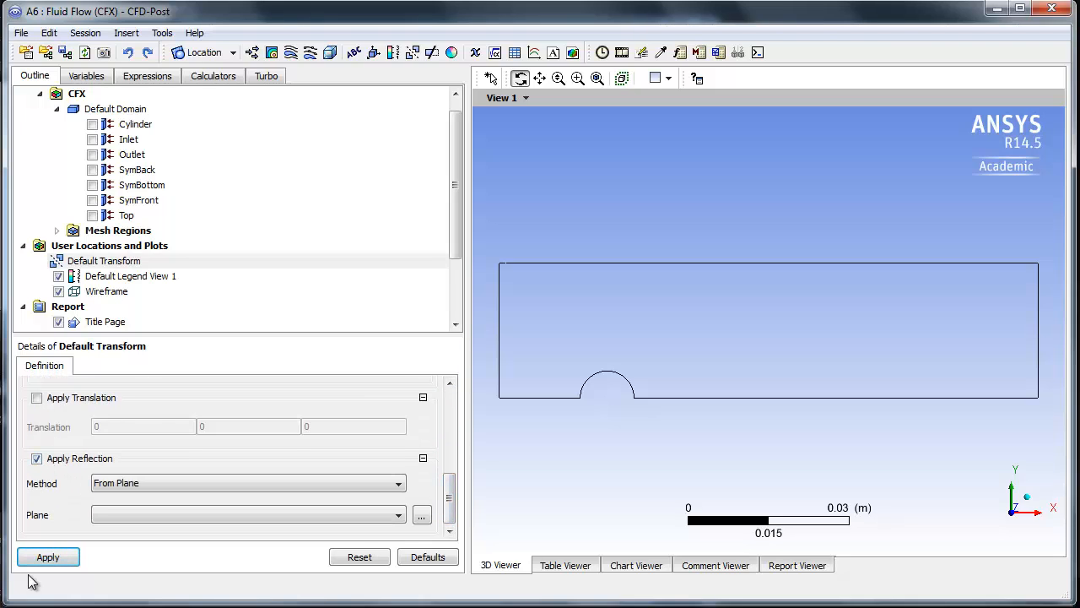
left_click(130, 483)
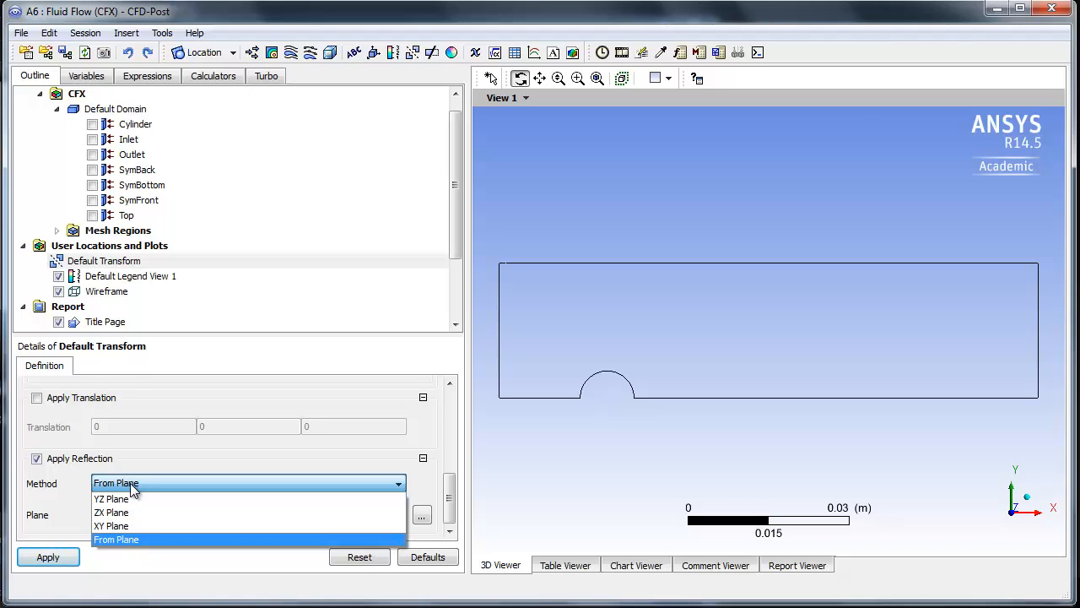
left_click(126, 512)
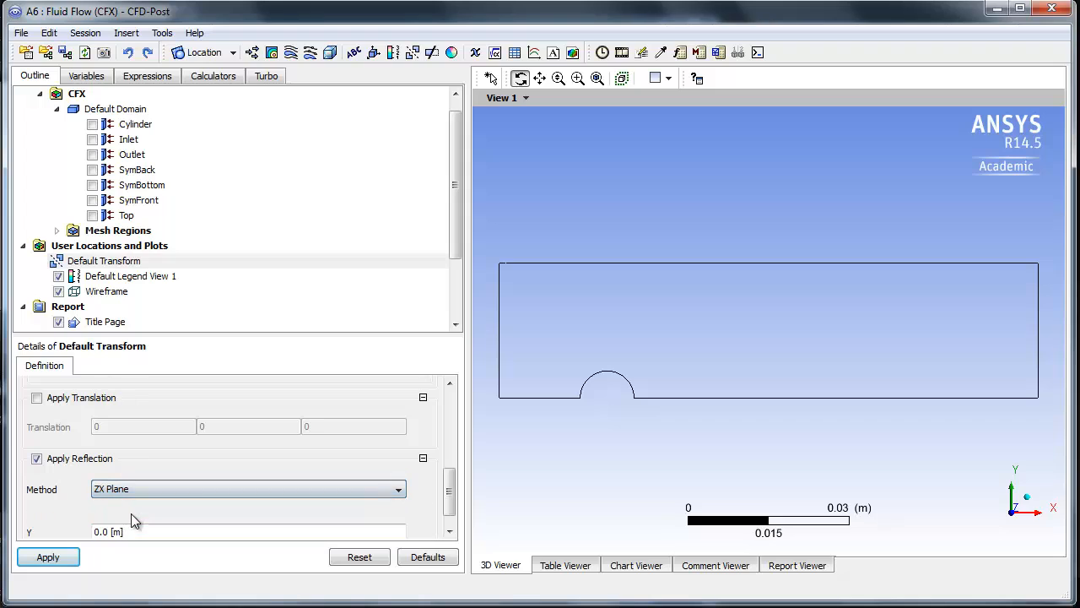
scroll(448, 495, "down", 1)
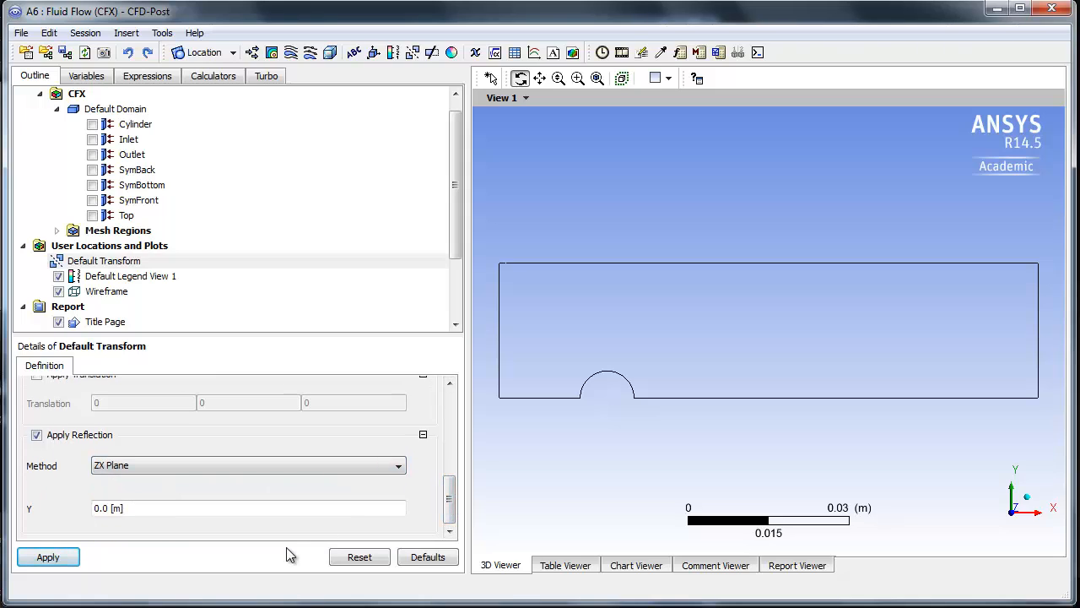
left_click(47, 559)
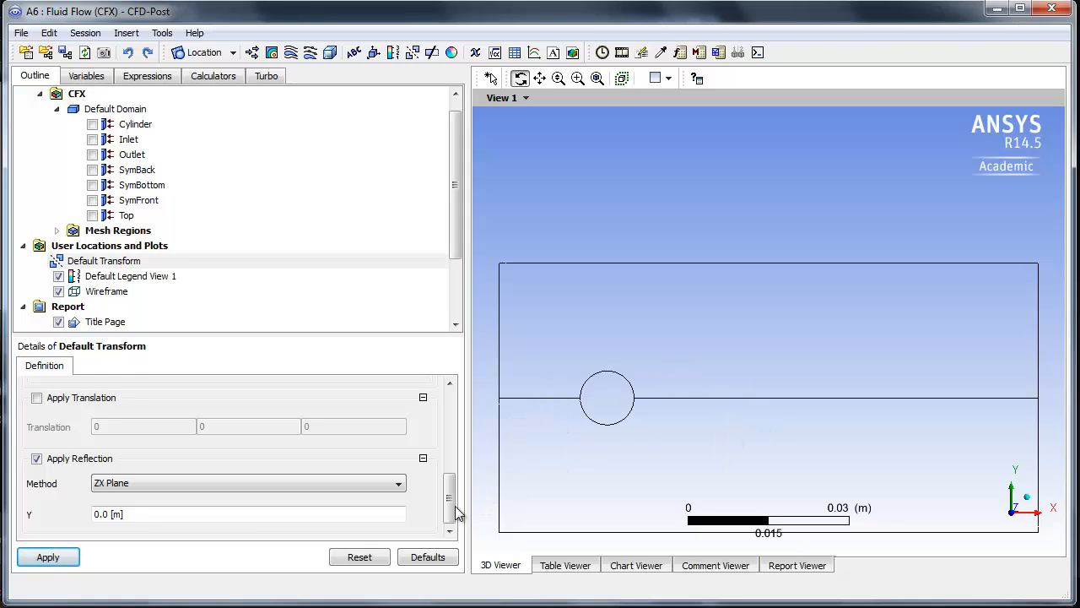
- Display the SymFront boundary and set its constant color to white
left_click_drag(452, 220, 446, 201)
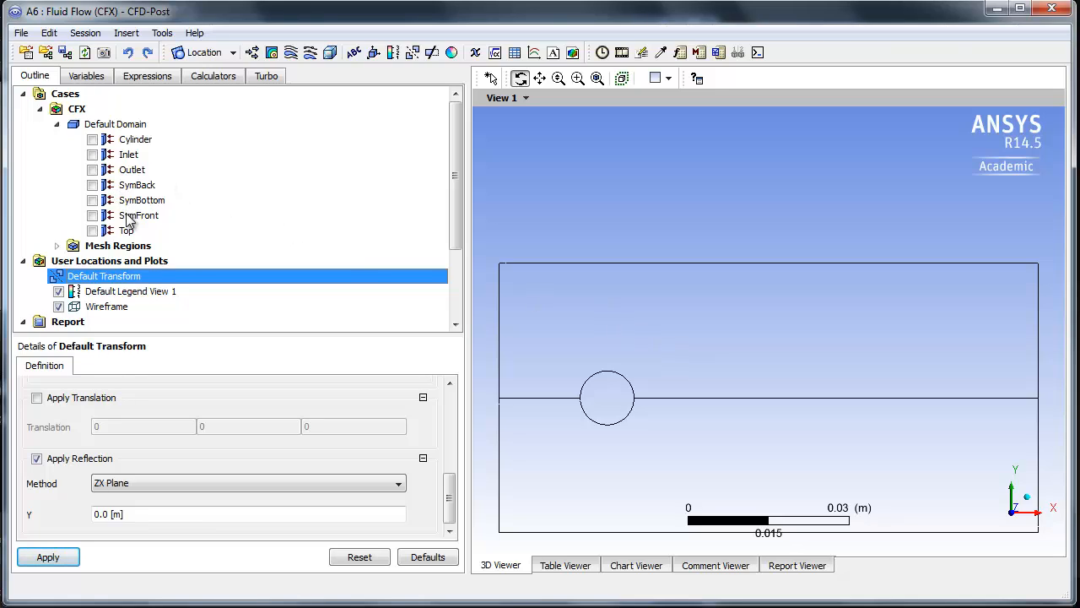
left_click(93, 216)
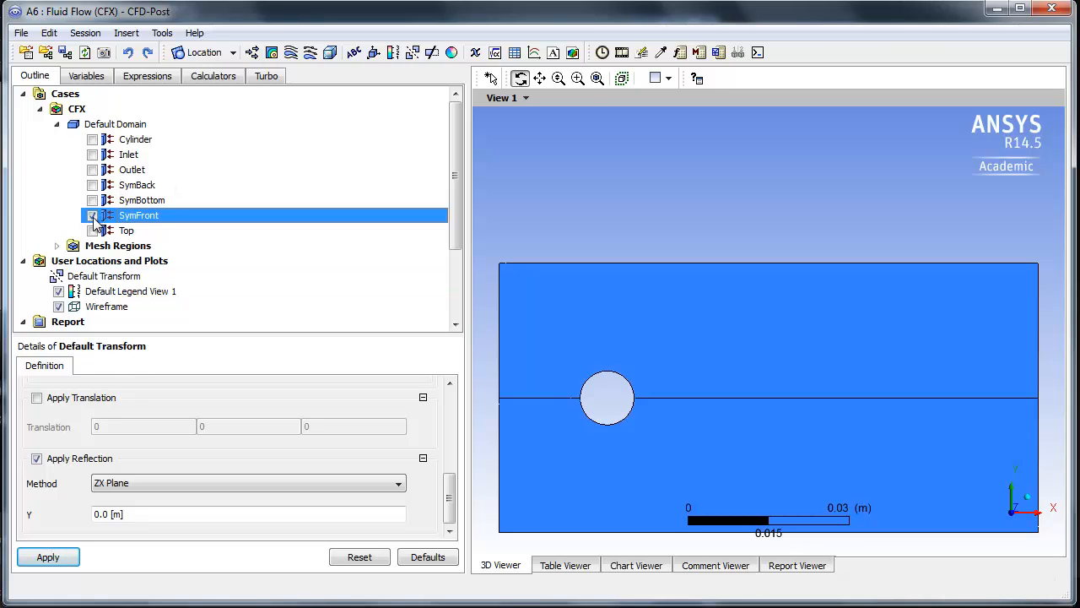
scroll(459, 209, "down", 1)
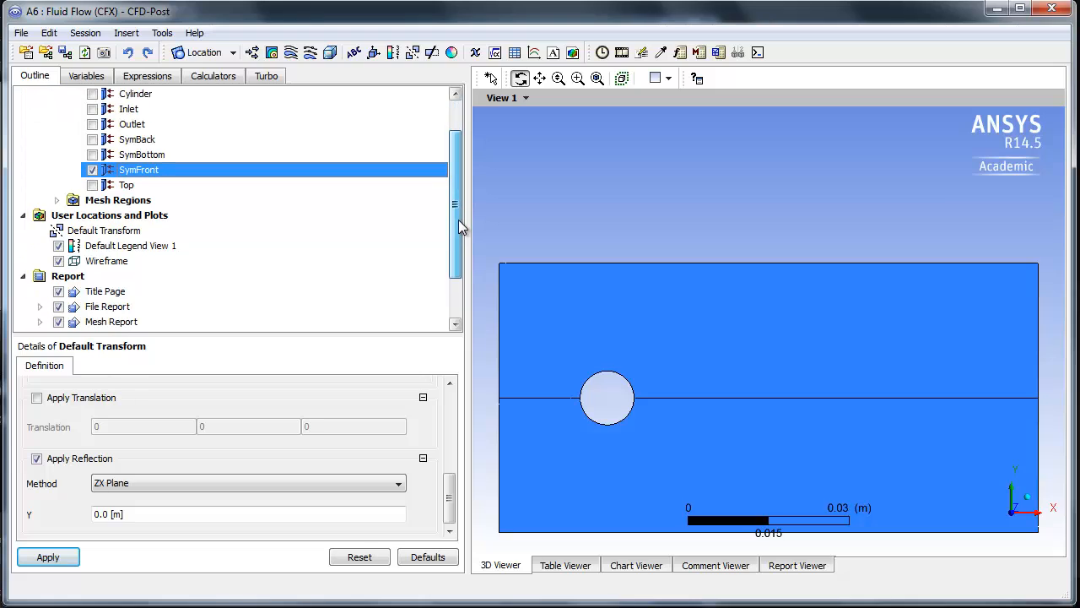
left_click(126, 170)
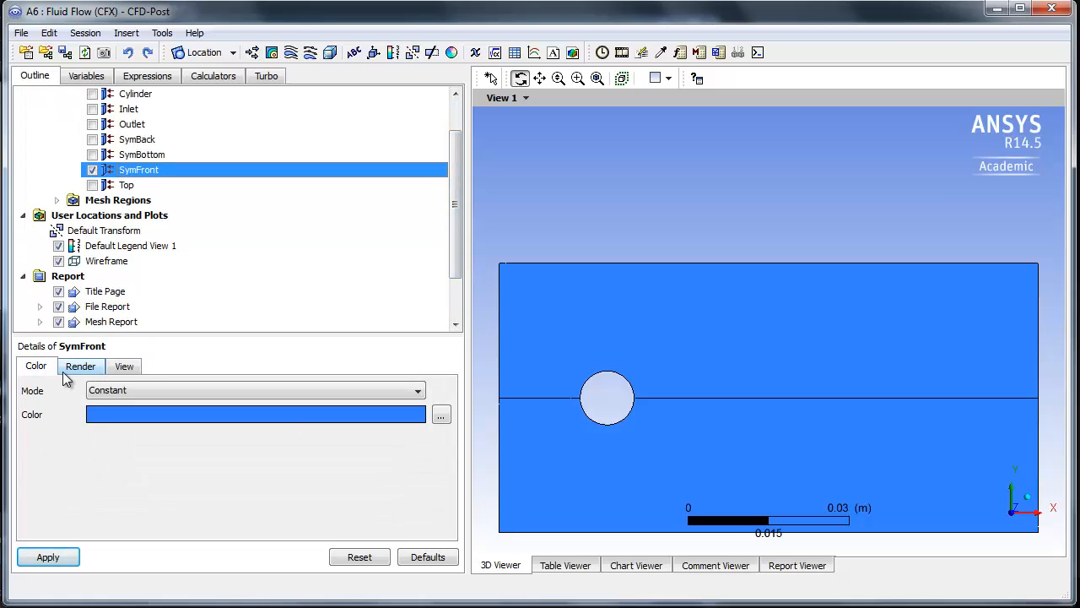
left_click(117, 417)
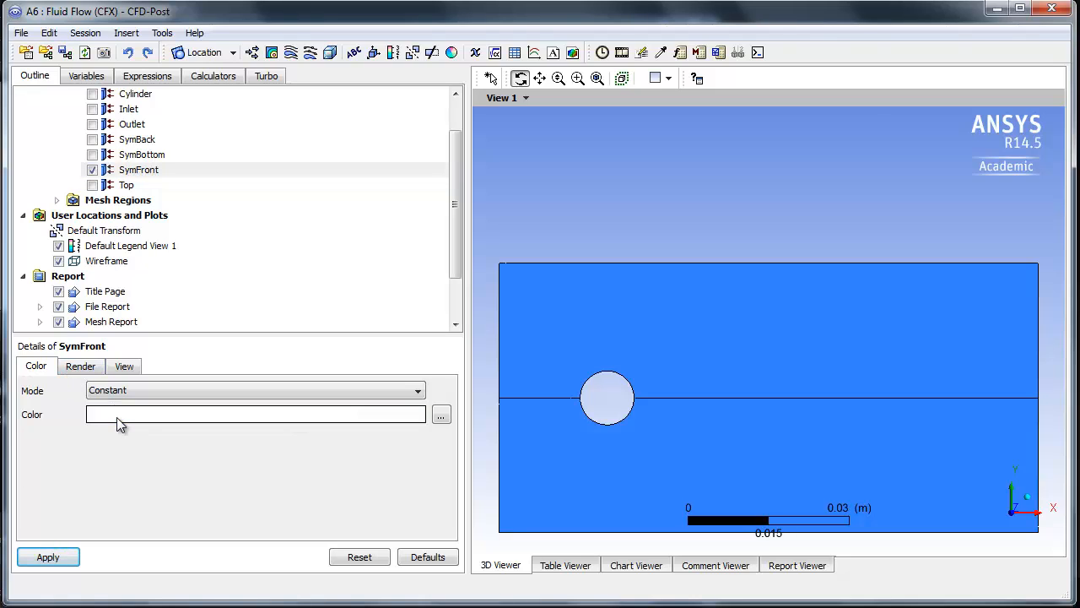
left_click(68, 557)
- Show the mesh lines on the SymFront boundary, keeping smooth shading for its faces
left_click(82, 367)
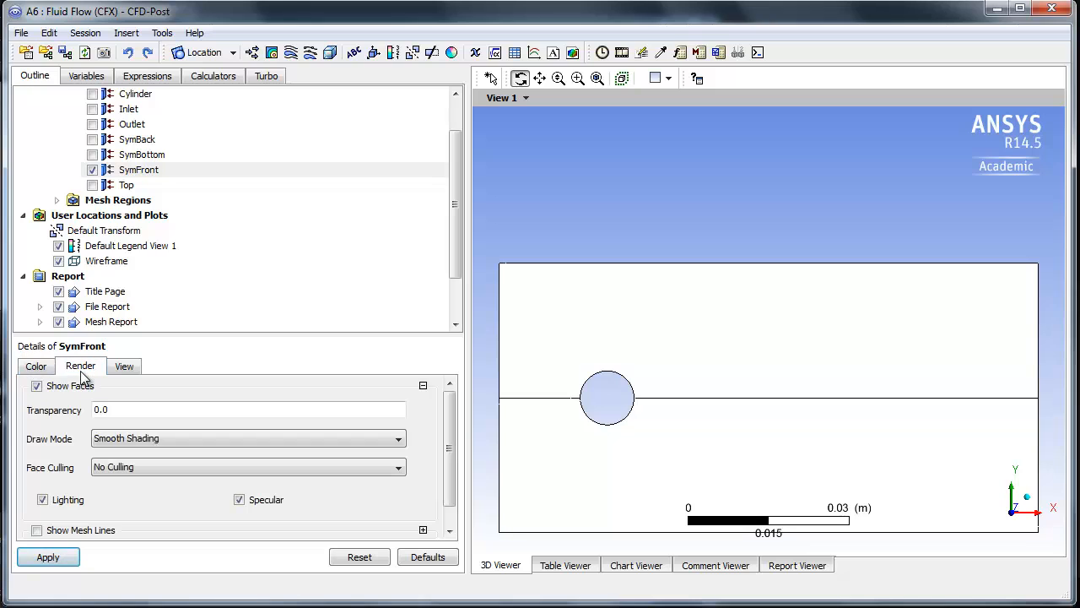
scroll(454, 454, "down", 1)
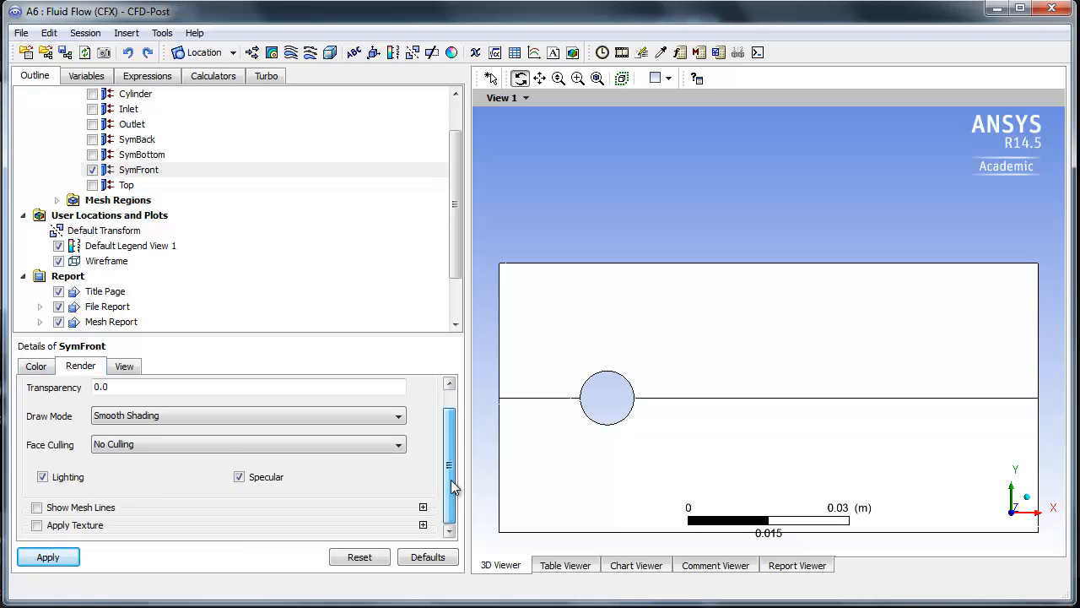
left_click(36, 507)
left_click(49, 557)
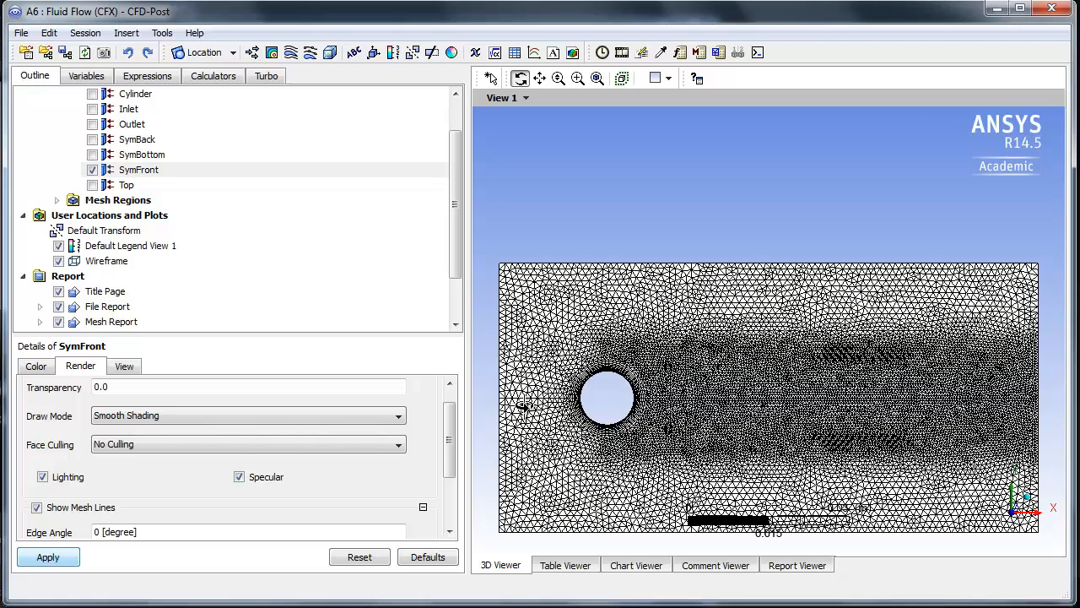
- Set the viewer background to a solid white color and frame the mirrored mesh in the view
middle_click_drag(734, 375, 750, 319, "ctrl")
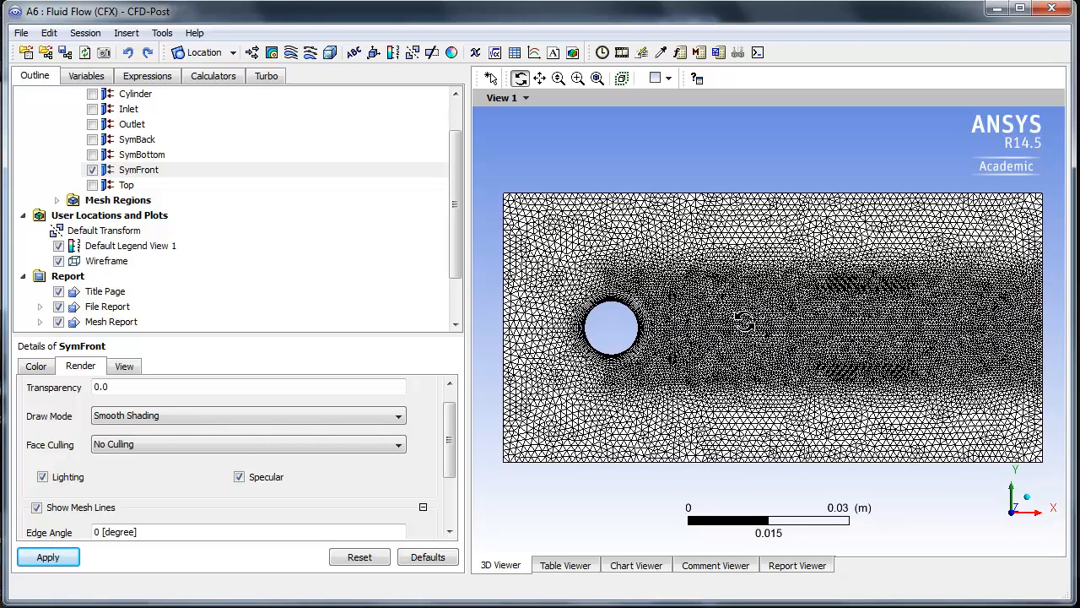
right_click(619, 149)
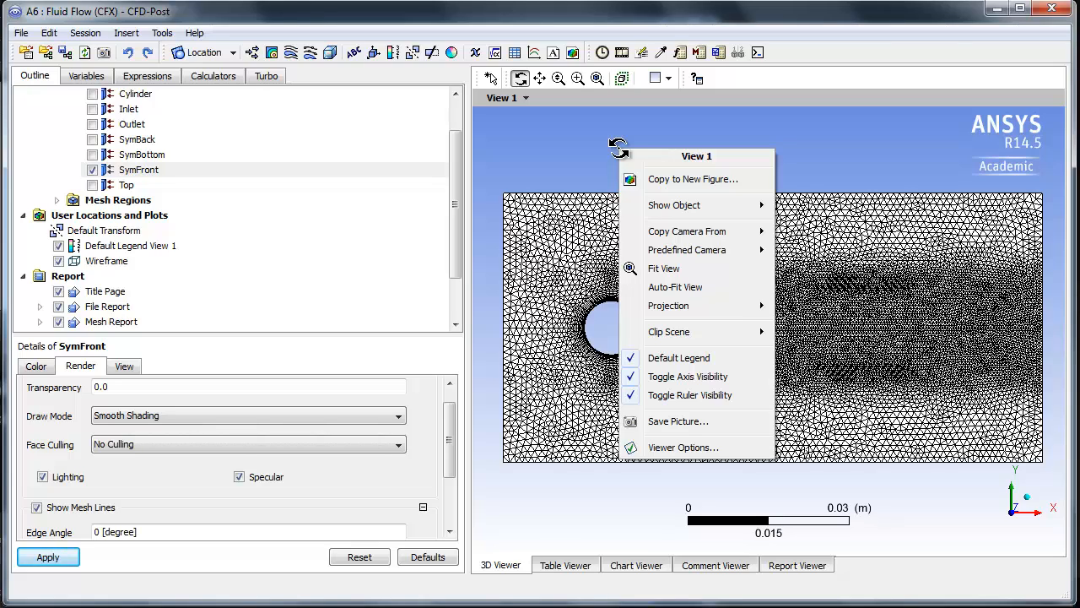
left_click(719, 448)
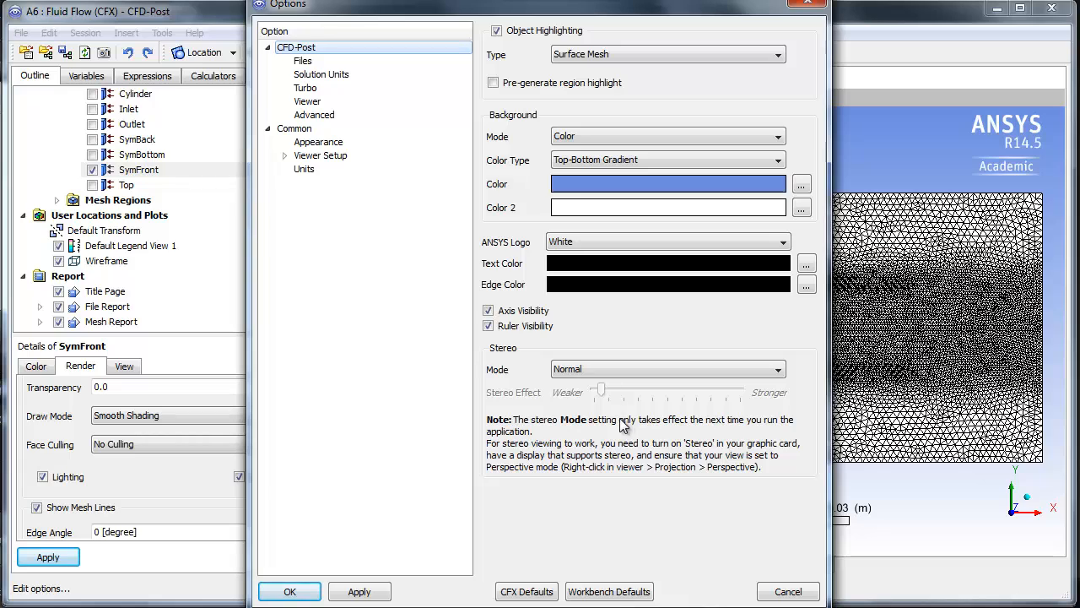
left_click(573, 164)
left_click(574, 174)
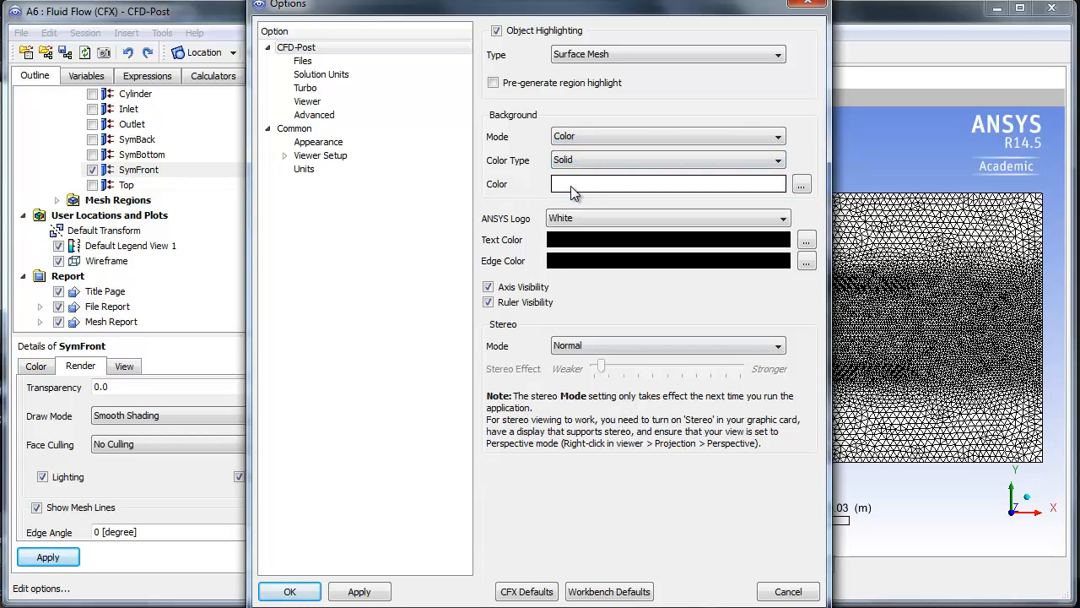
left_click(290, 591)
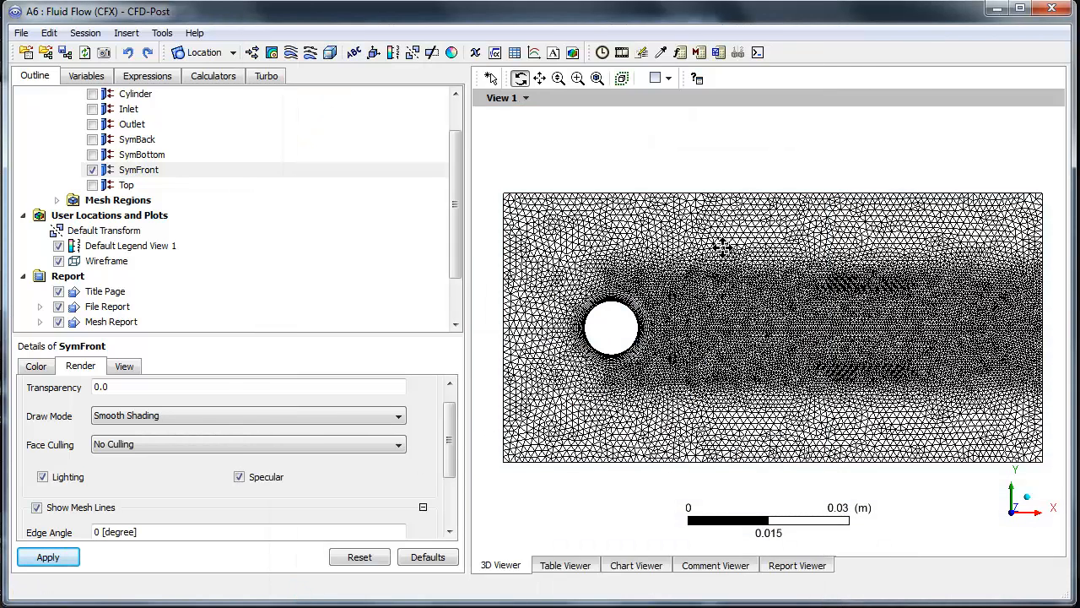
middle_click_drag(723, 249, 721, 223)
scroll(717, 211, "up", 1)
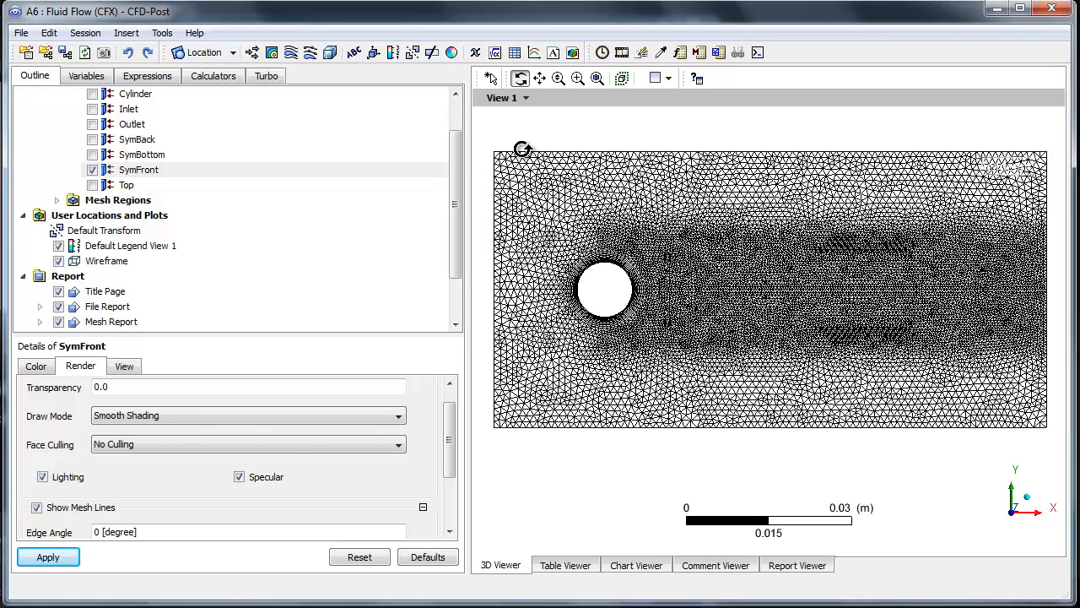
left_click_drag(458, 166, 464, 215)
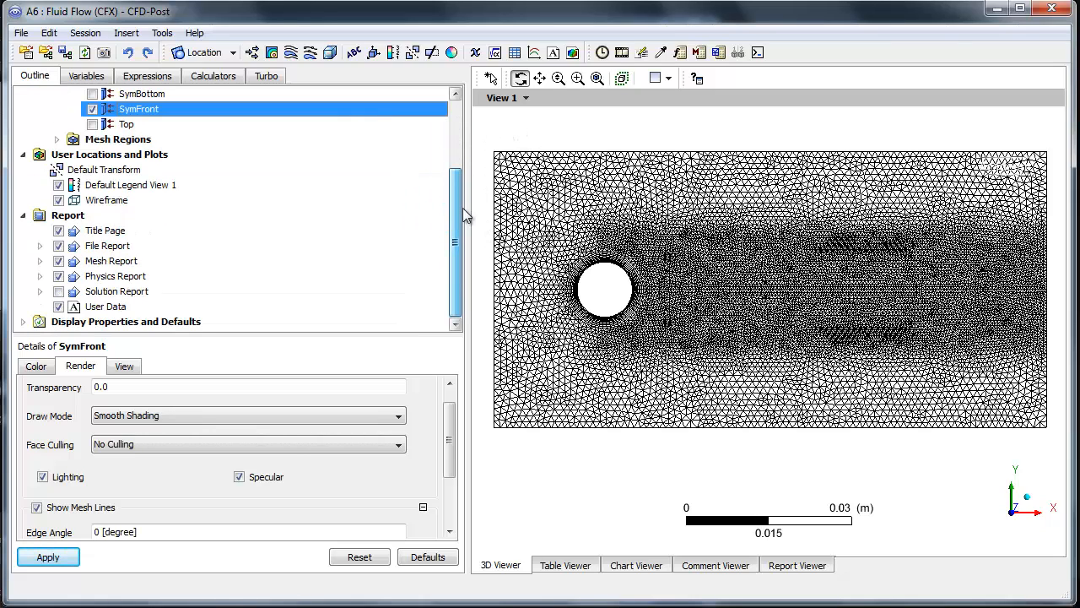
- Copy the mirrored mesh view to a new report figure named Figure 1, making copies of its objects
right_click(499, 140)
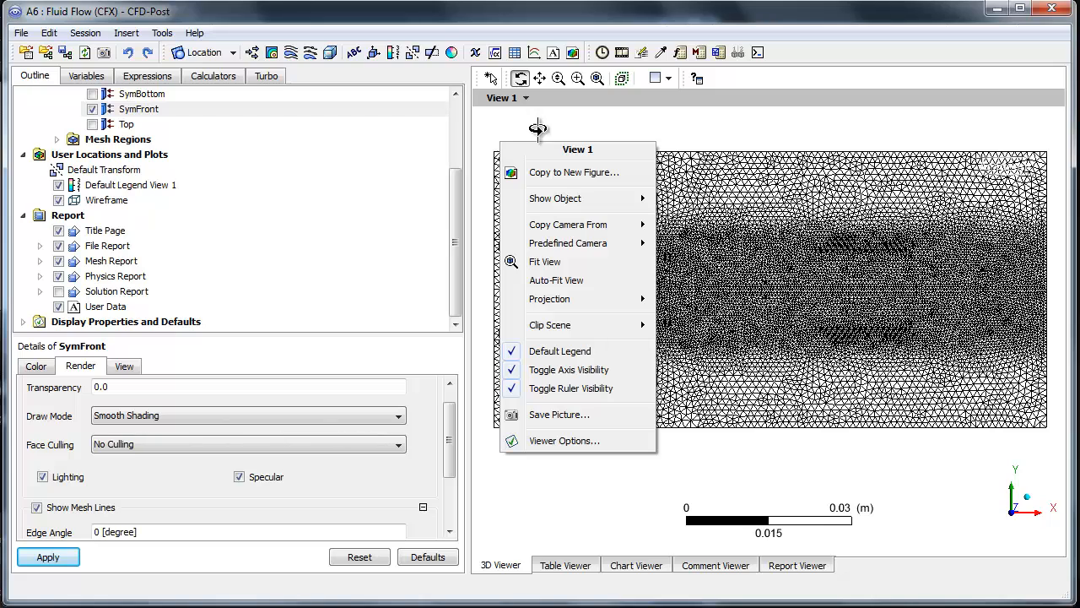
left_click(562, 173)
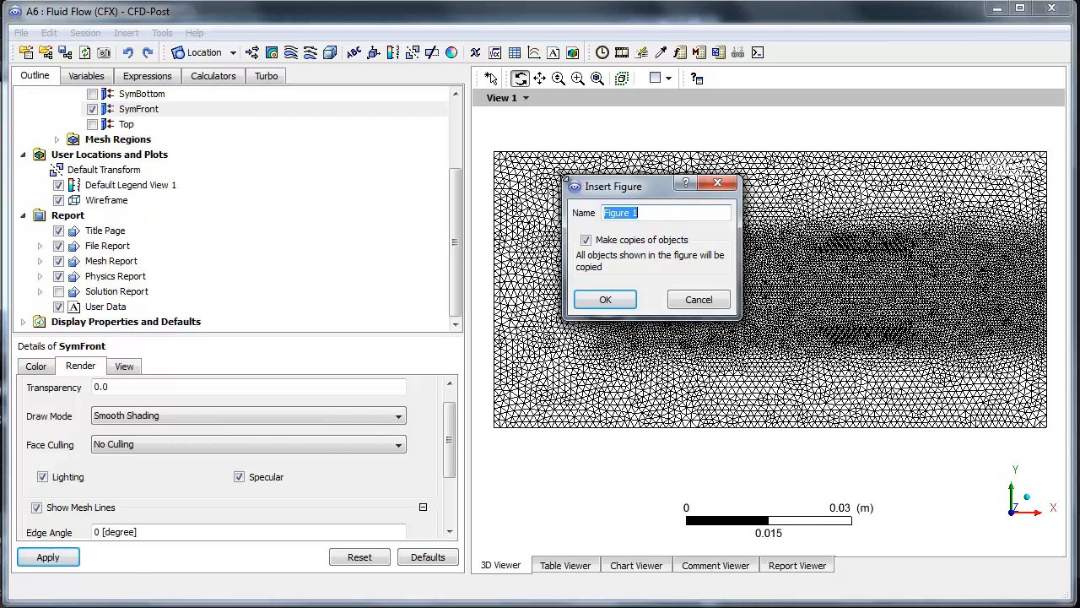
left_click(620, 304)
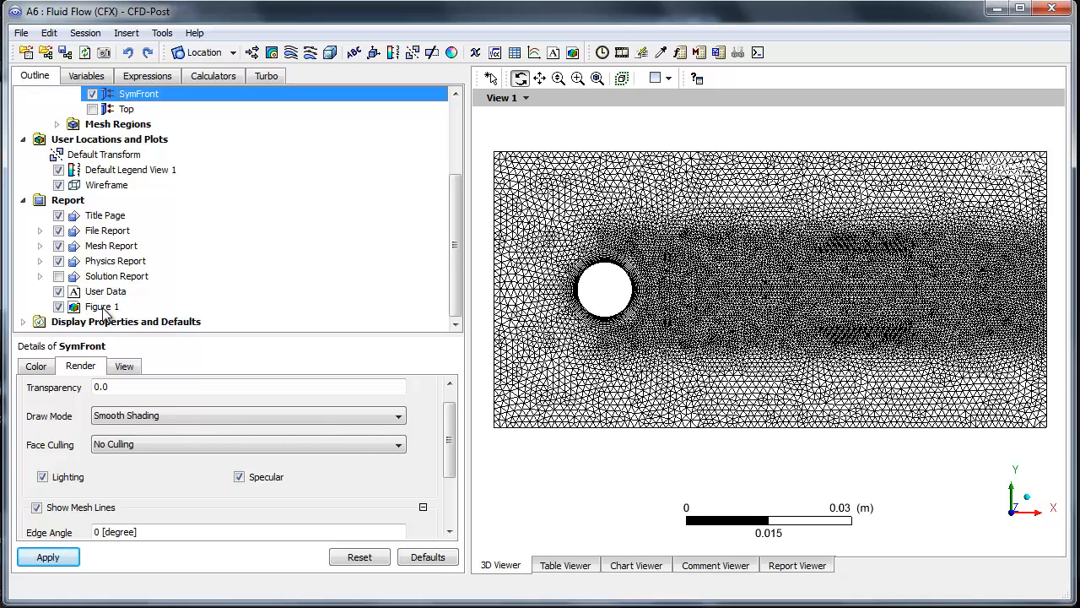
left_click_drag(453, 234, 462, 169)
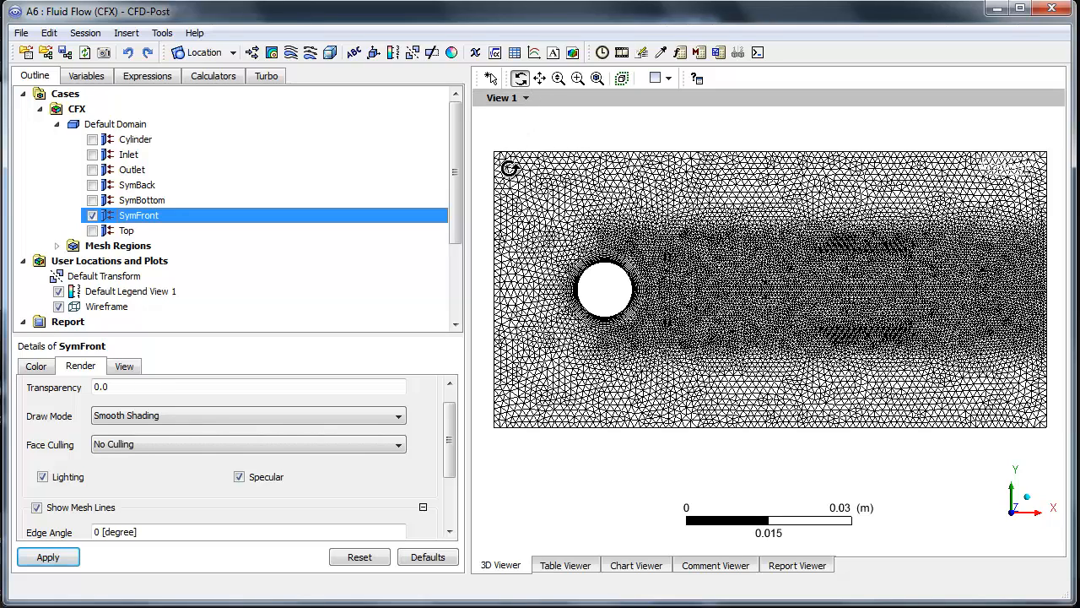
- Switch the viewer to View 2 and orient the mirrored wireframe along the Z axis
left_click(528, 99)
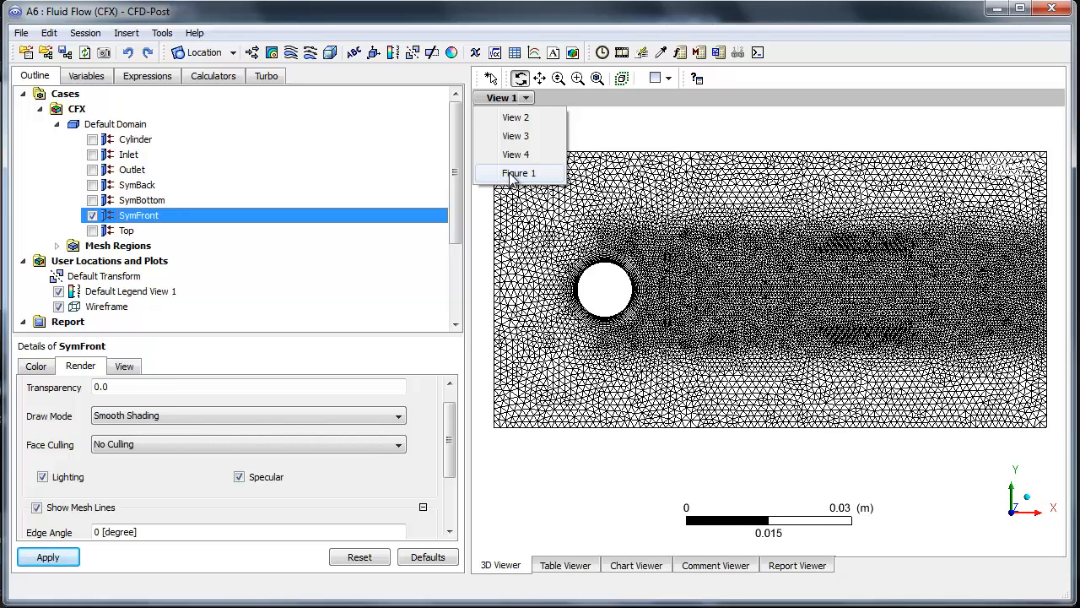
left_click(523, 117)
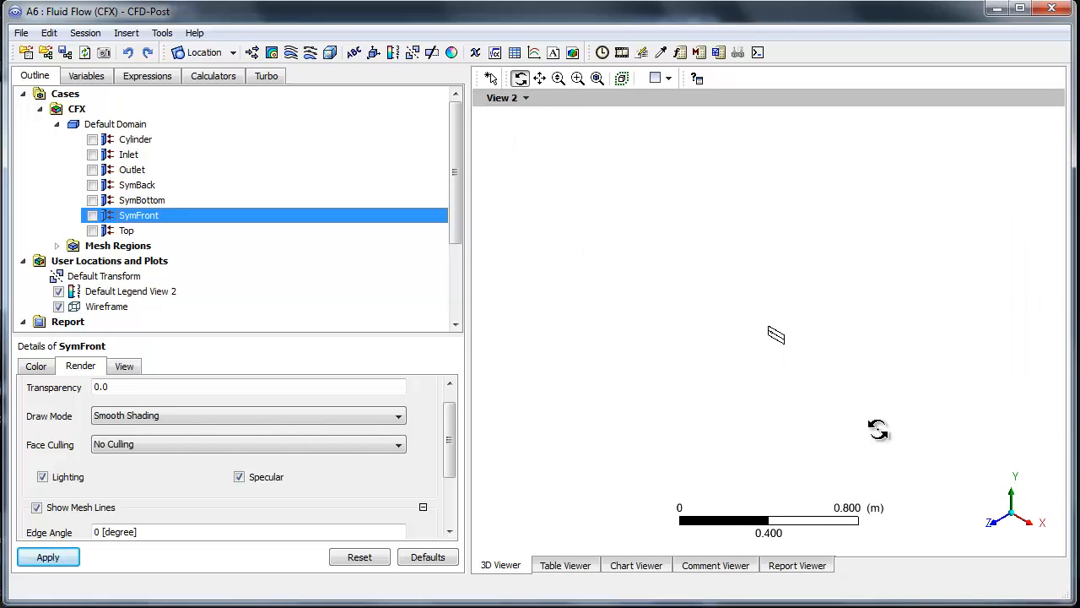
left_click(995, 531)
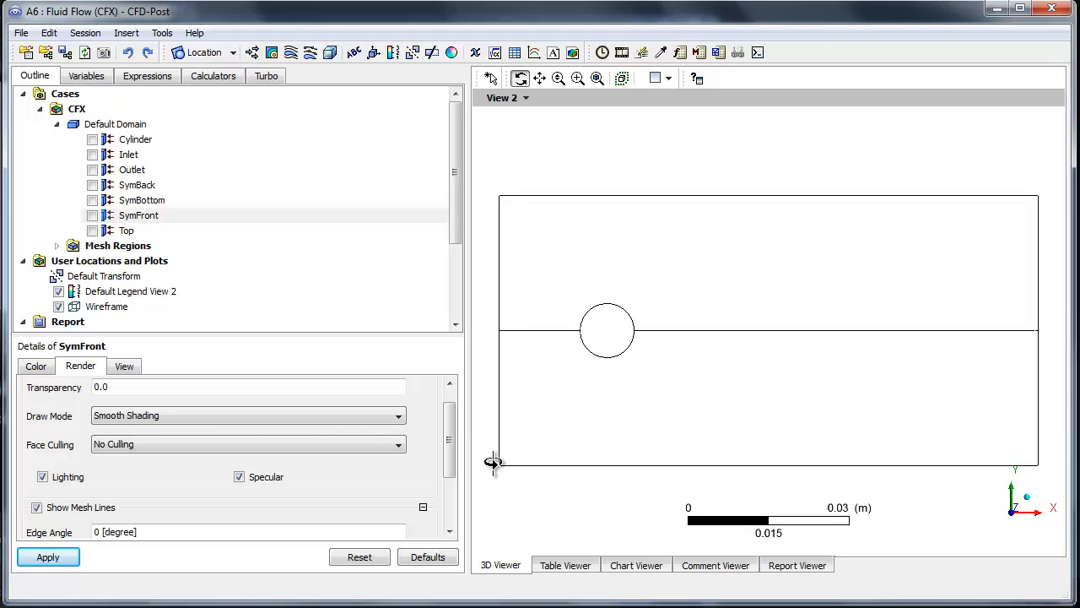
- Insert a vector plot named VelocityVector under User Locations and Plots
scroll(460, 226, "down", 2)
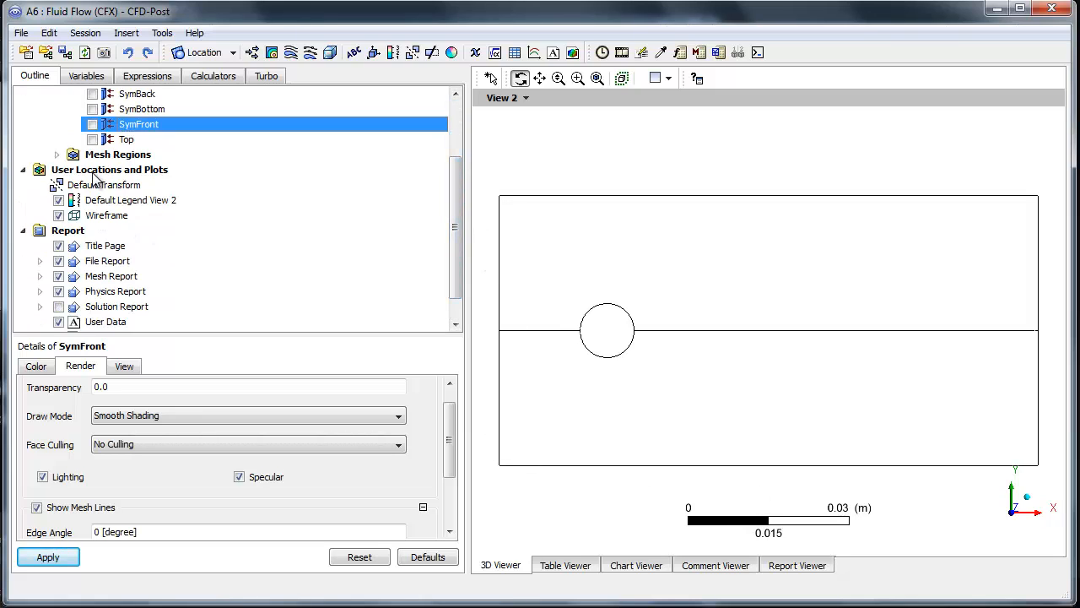
right_click(96, 174)
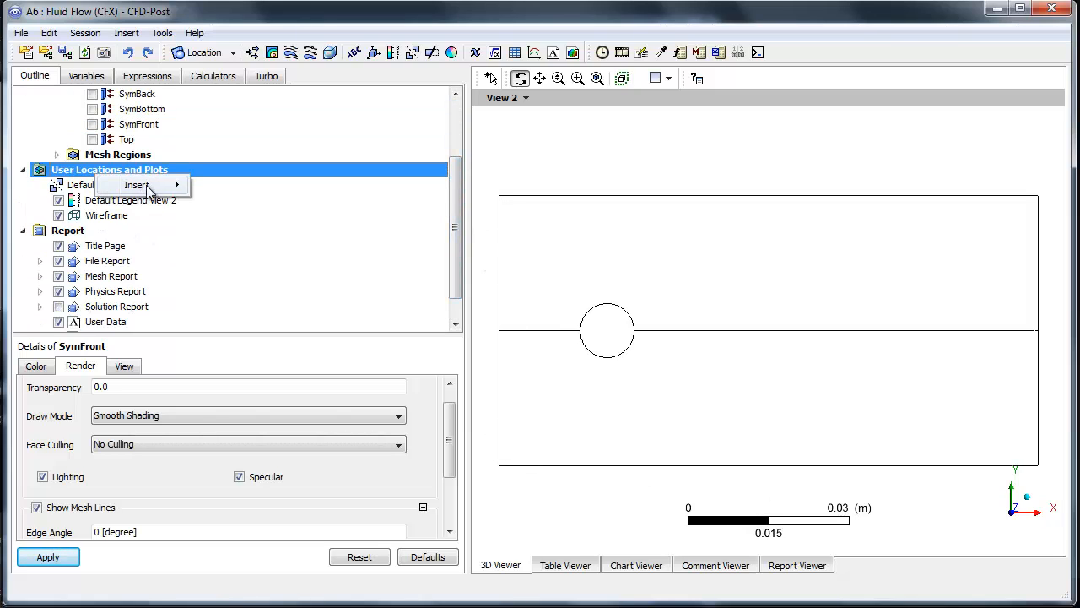
mouse_move(151, 187)
mouse_move(258, 189)
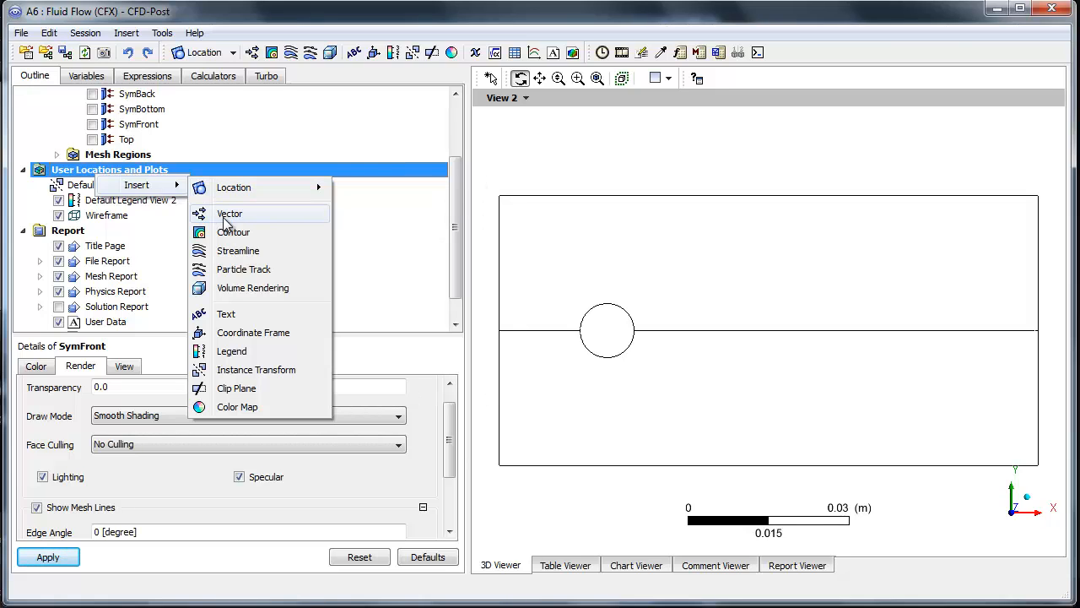
left_click(229, 214)
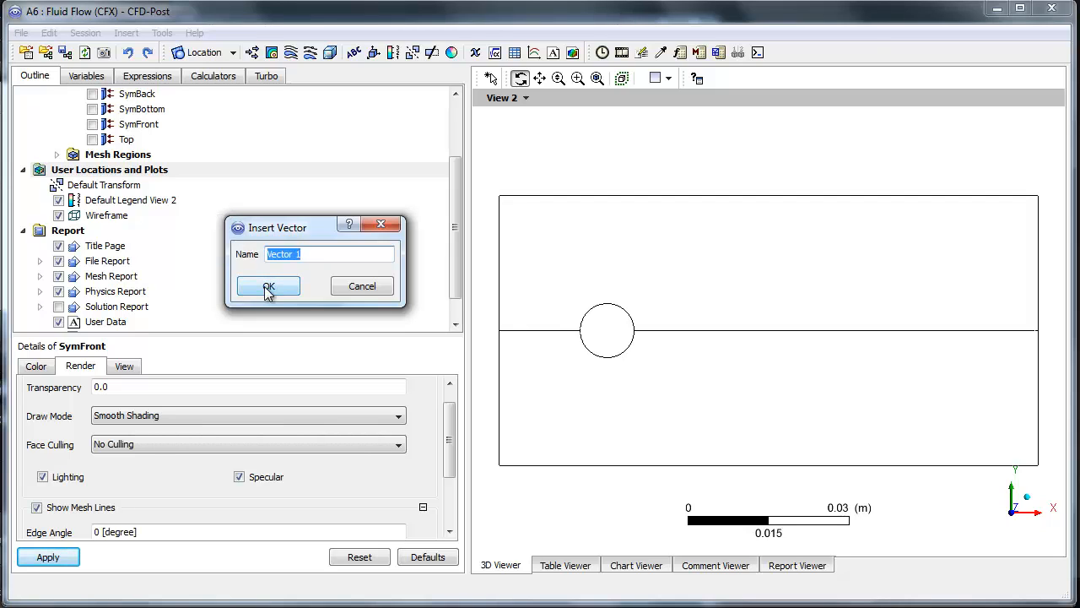
type("Velocity")
left_click(267, 288)
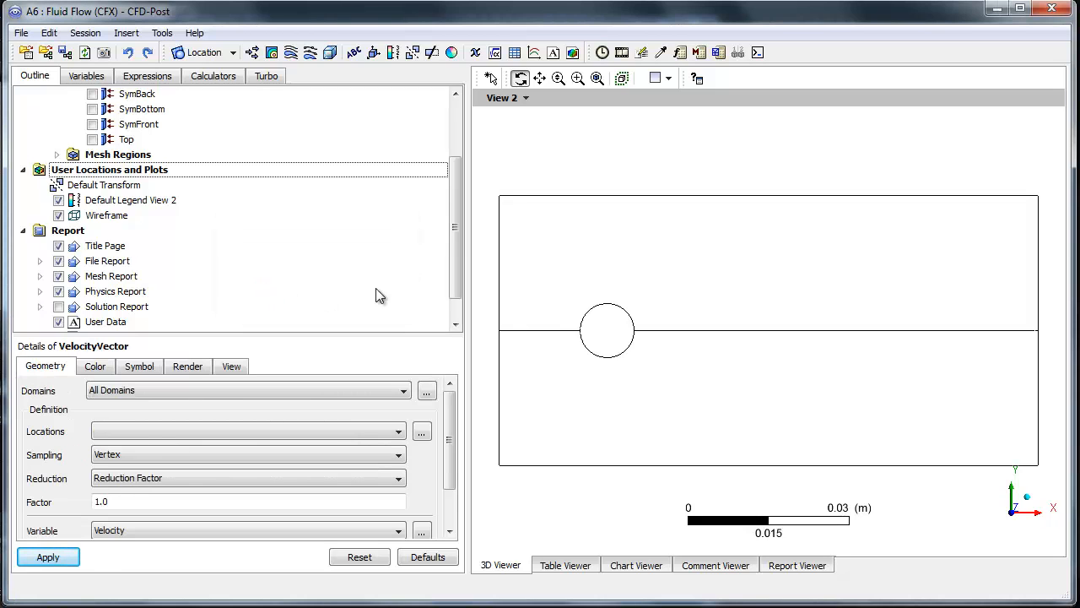
- Set the vector plot's location to SymFront and display the Velocity vectors
scroll(456, 229, "down", 1)
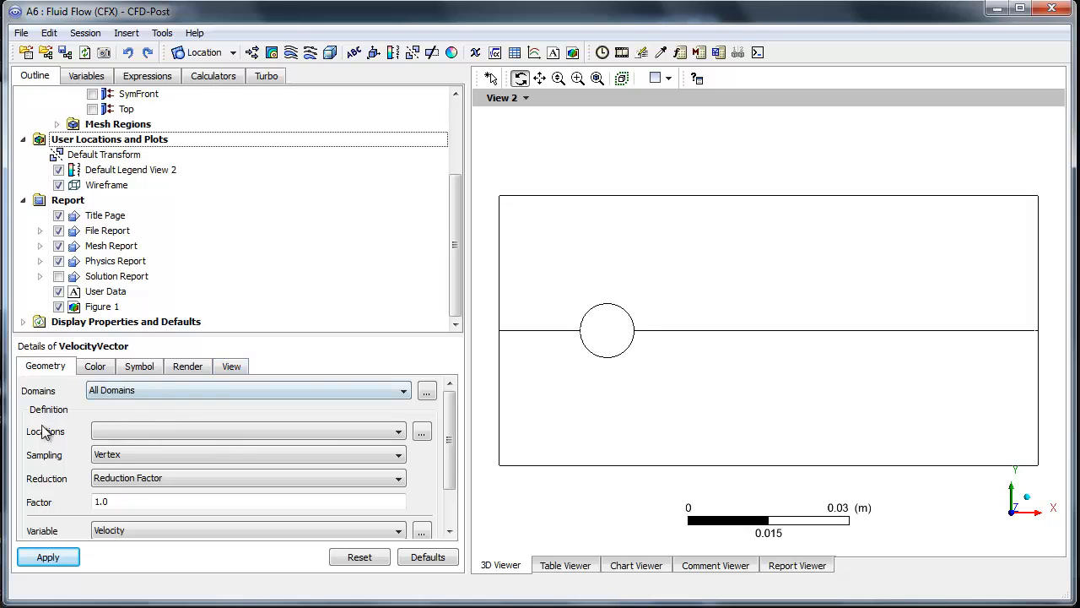
left_click(129, 431)
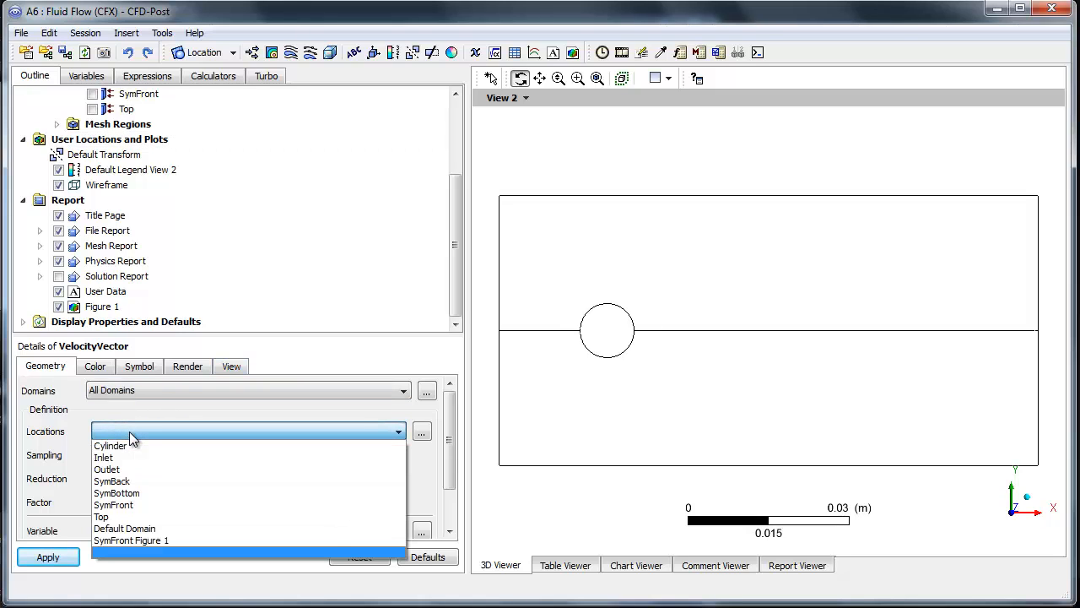
left_click(118, 504)
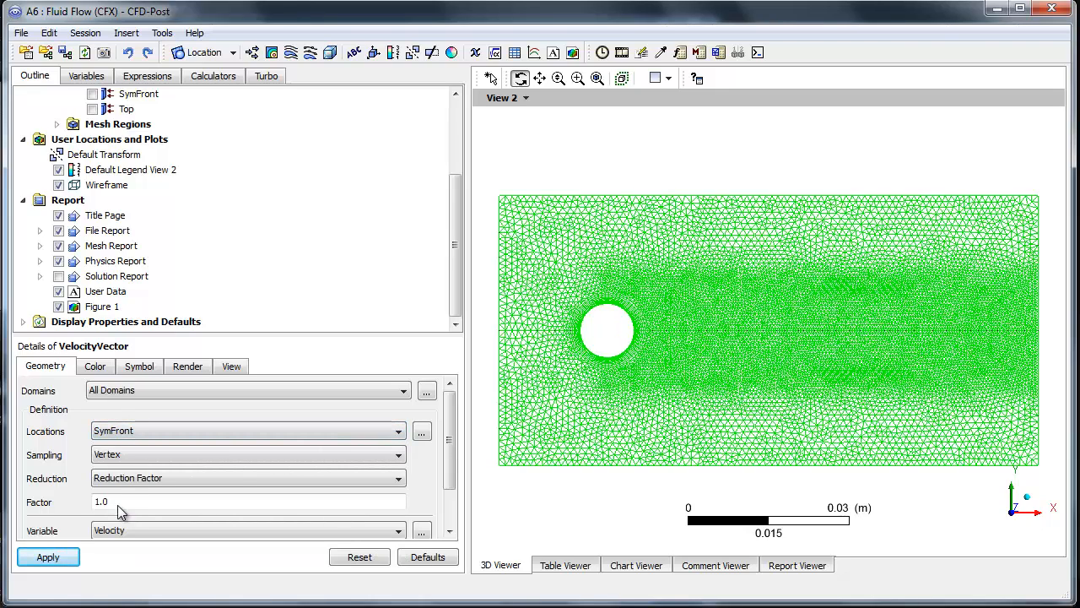
left_click_drag(450, 427, 450, 473)
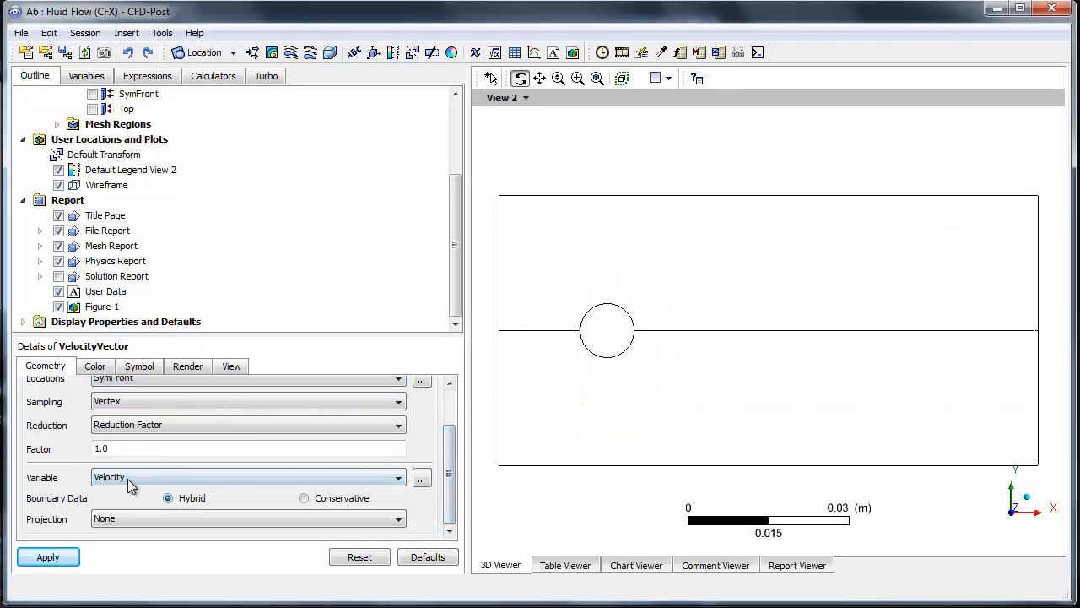
left_click(51, 557)
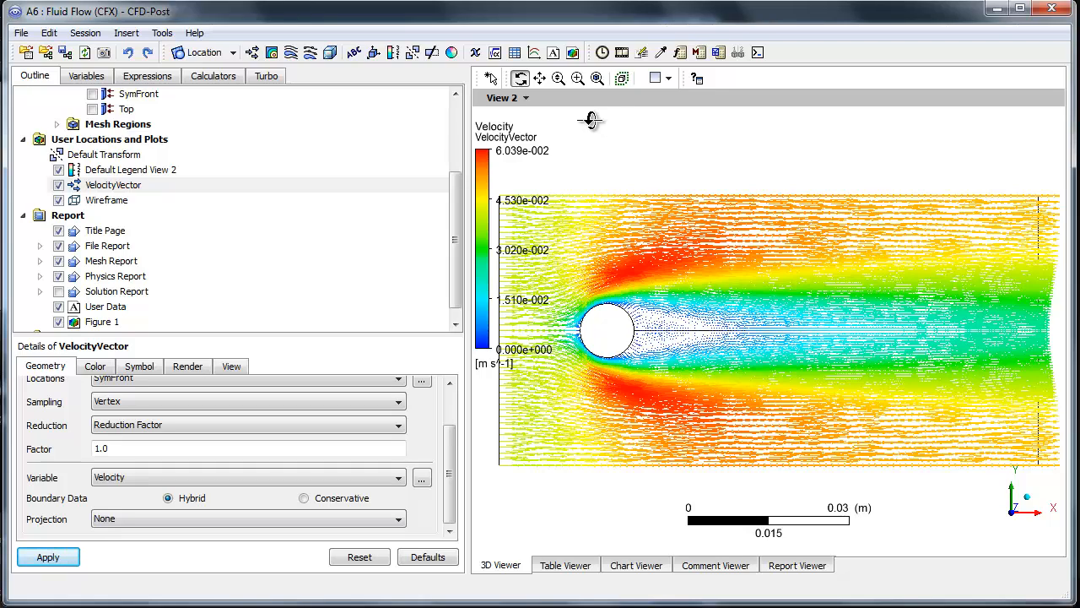
- Examine the velocity vectors in the wake just behind the cylinder up close, then return to the full Z-axis view
left_click(578, 78)
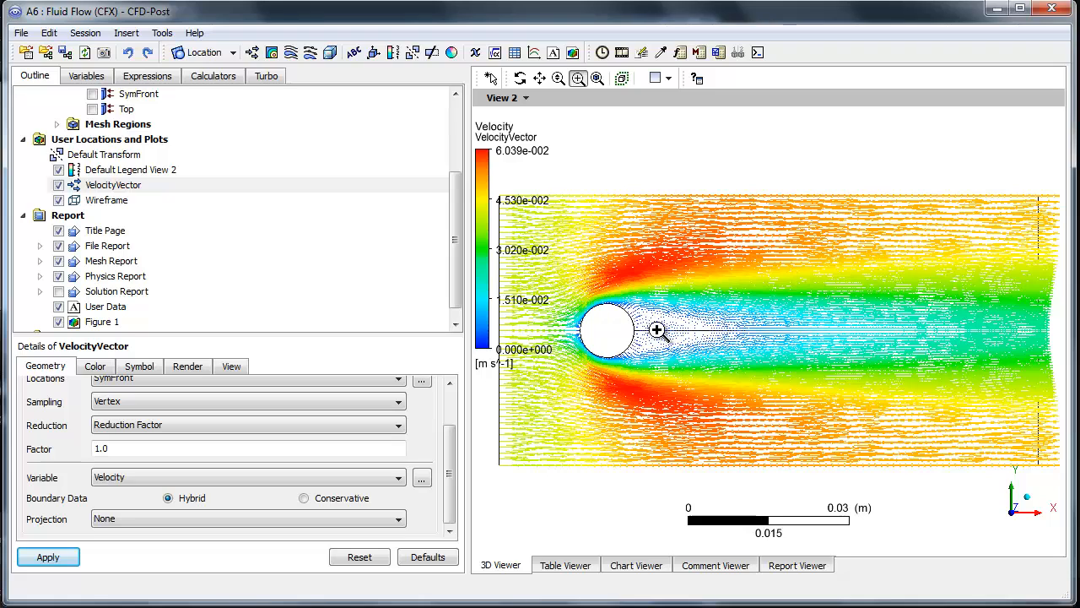
left_click_drag(629, 309, 679, 343)
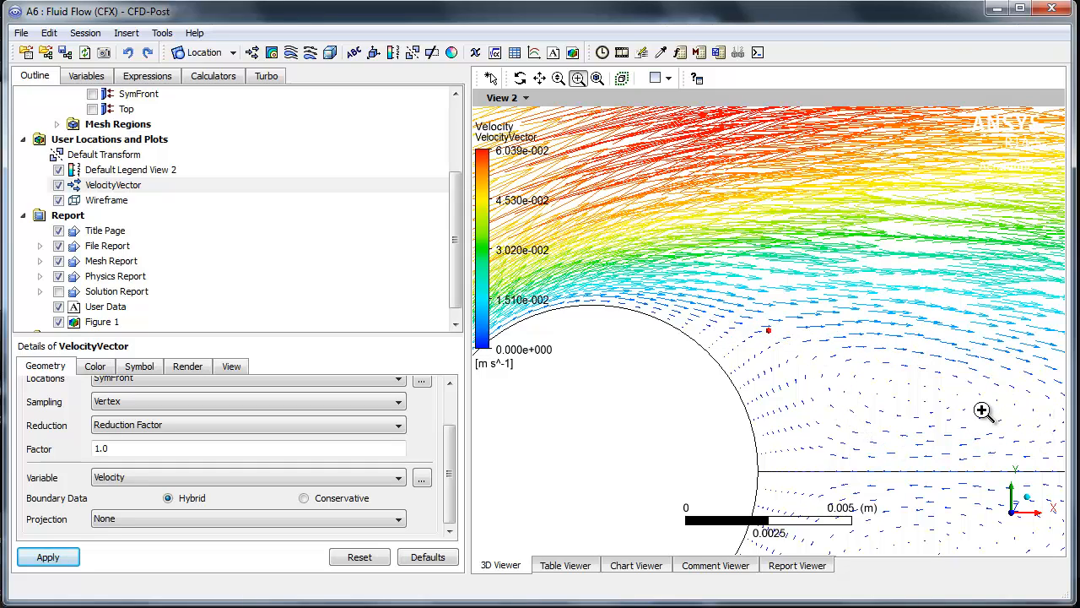
left_click(1016, 518)
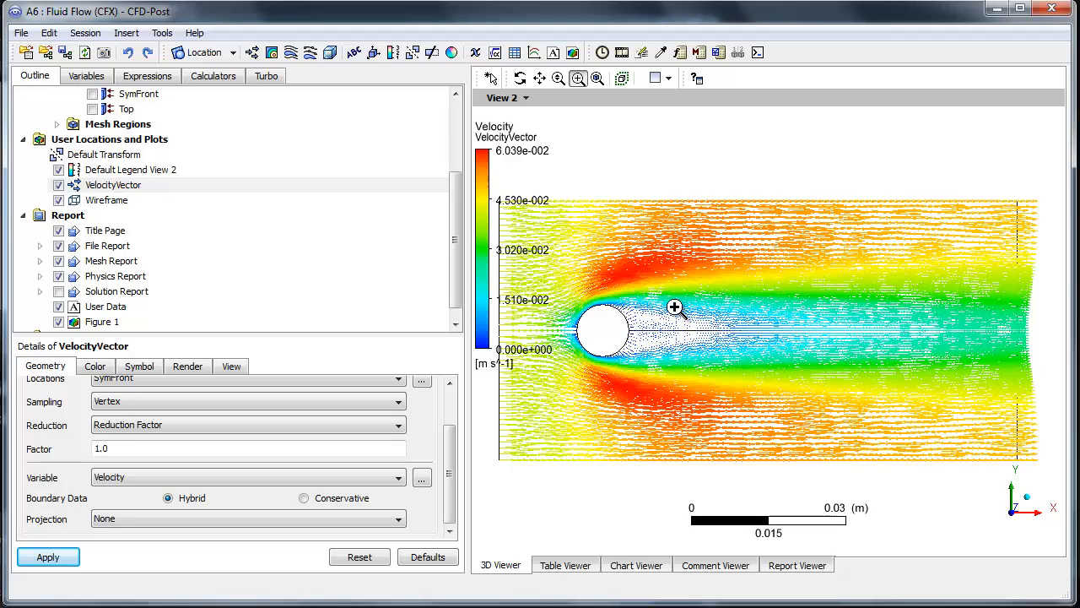
- Set the Y justification of Default Legend View 2 to Center
middle_click_drag(677, 305, 709, 309)
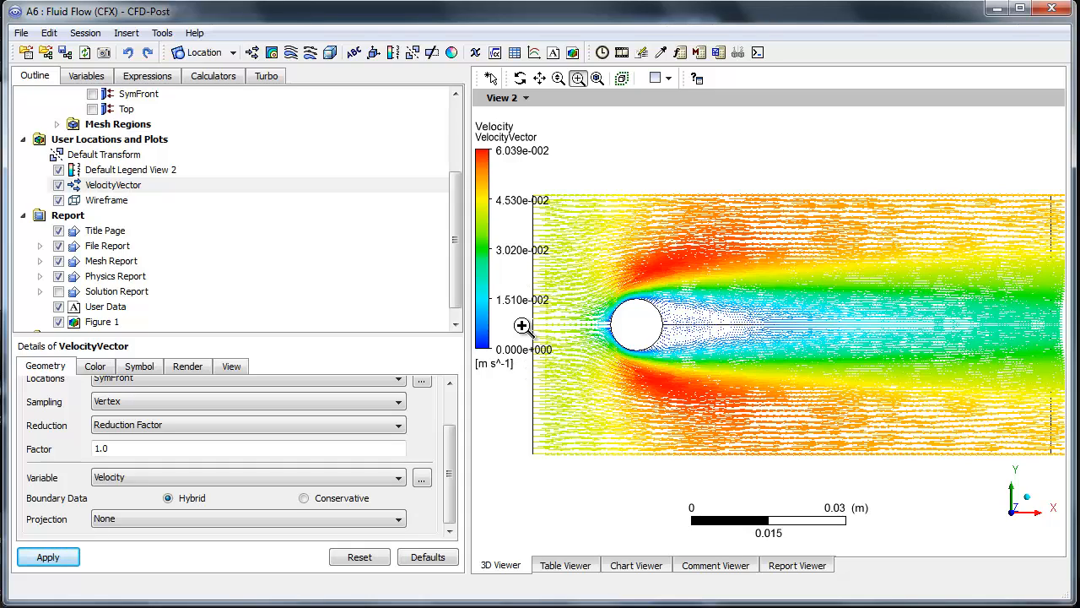
left_click(102, 173)
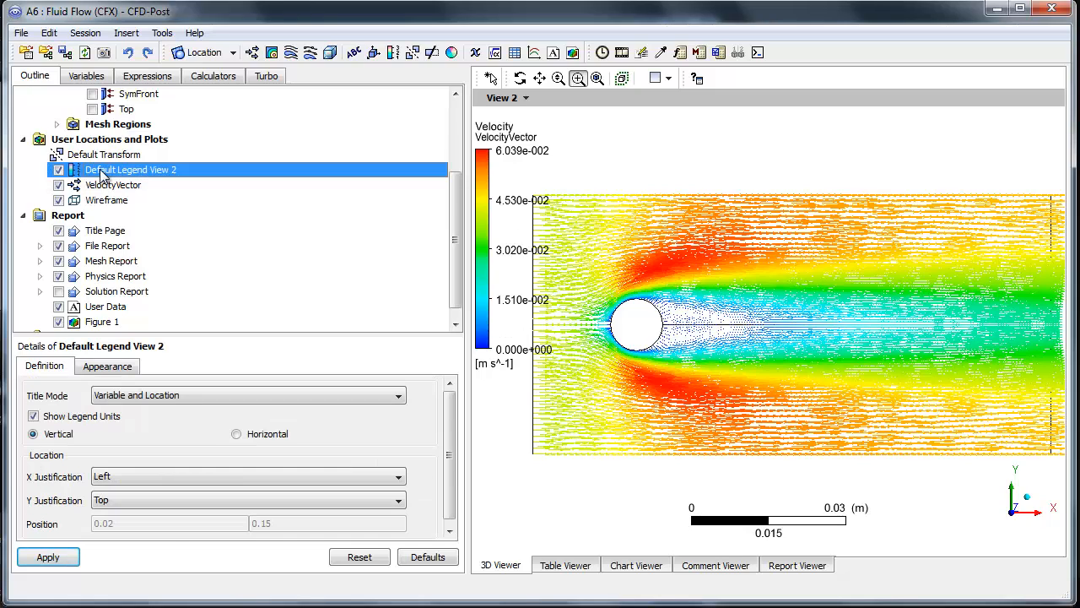
left_click(108, 503)
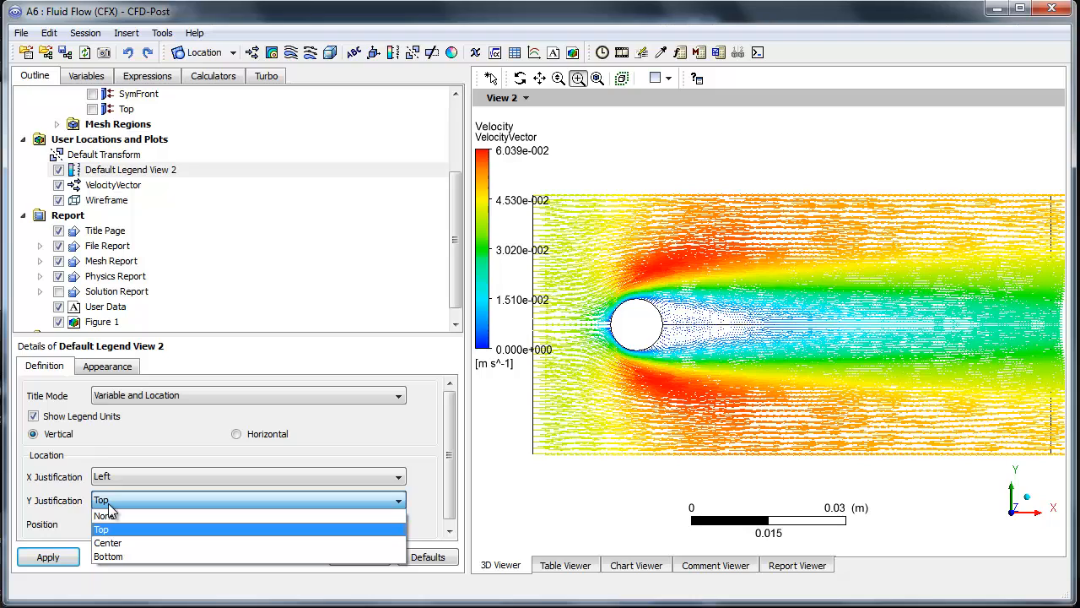
left_click(110, 544)
left_click(67, 557)
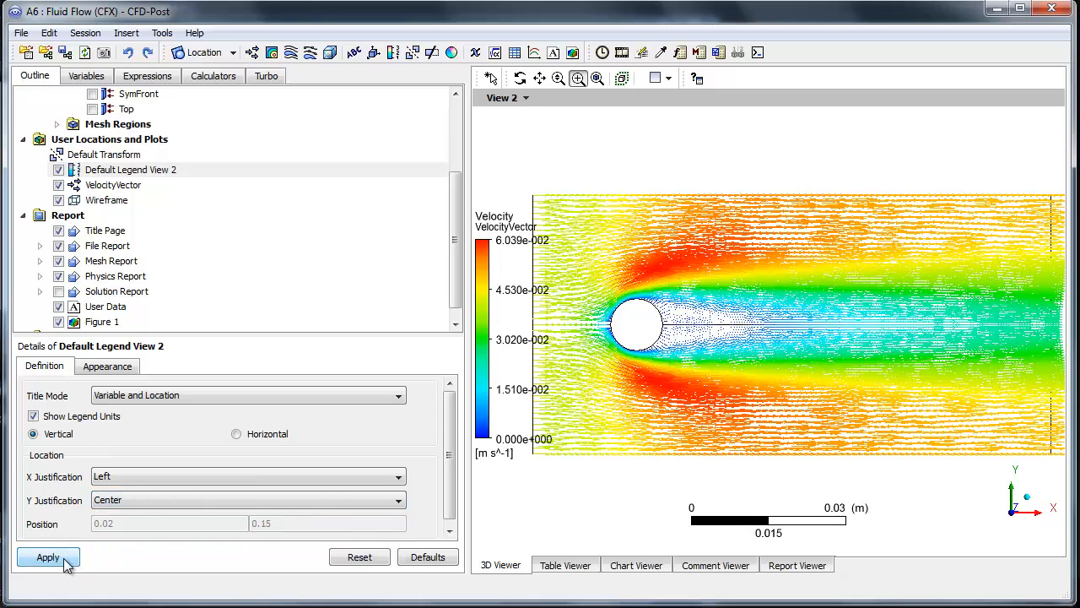
- Change the legend's number format to Fixed in its text parameters
left_click(108, 369)
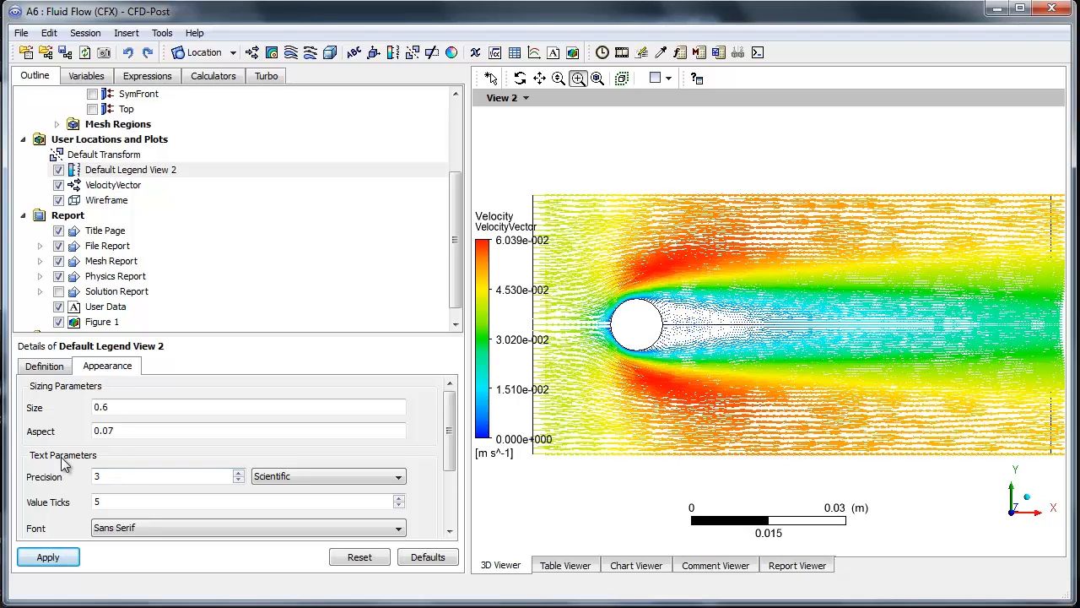
left_click(336, 477)
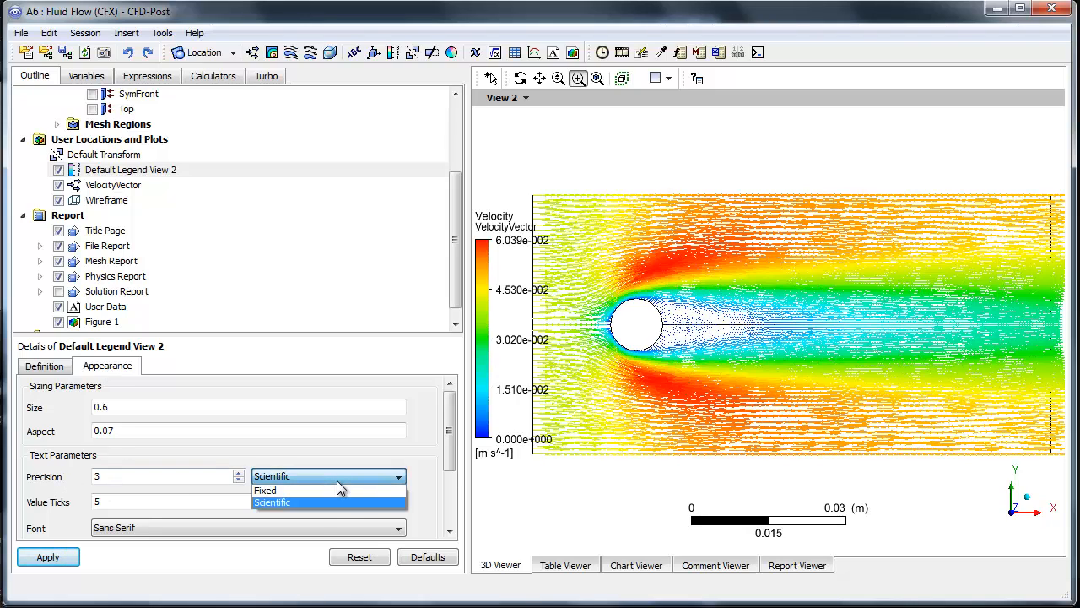
left_click(323, 492)
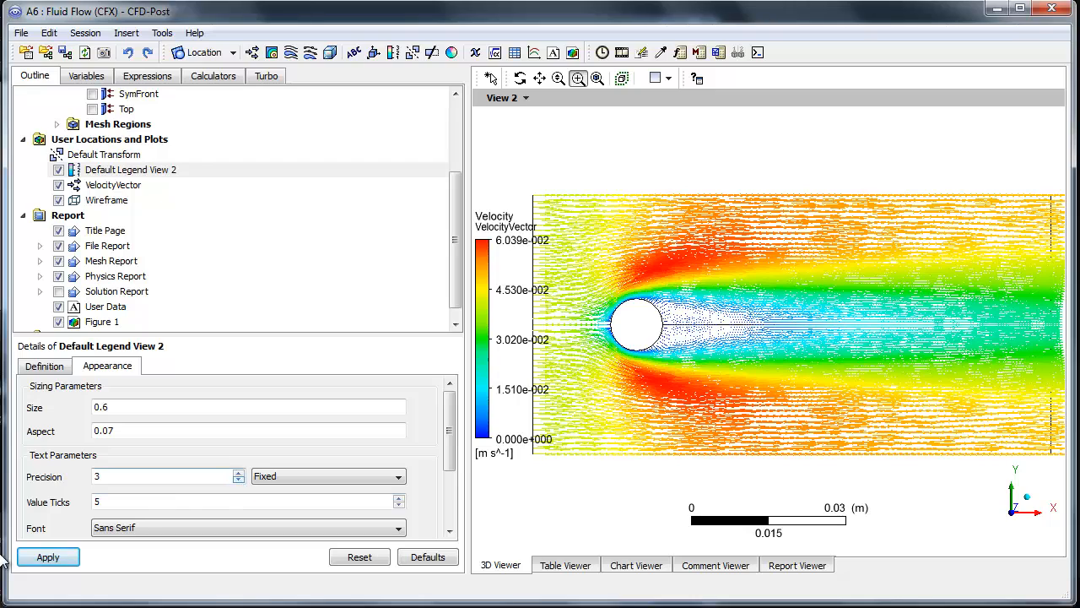
left_click(41, 559)
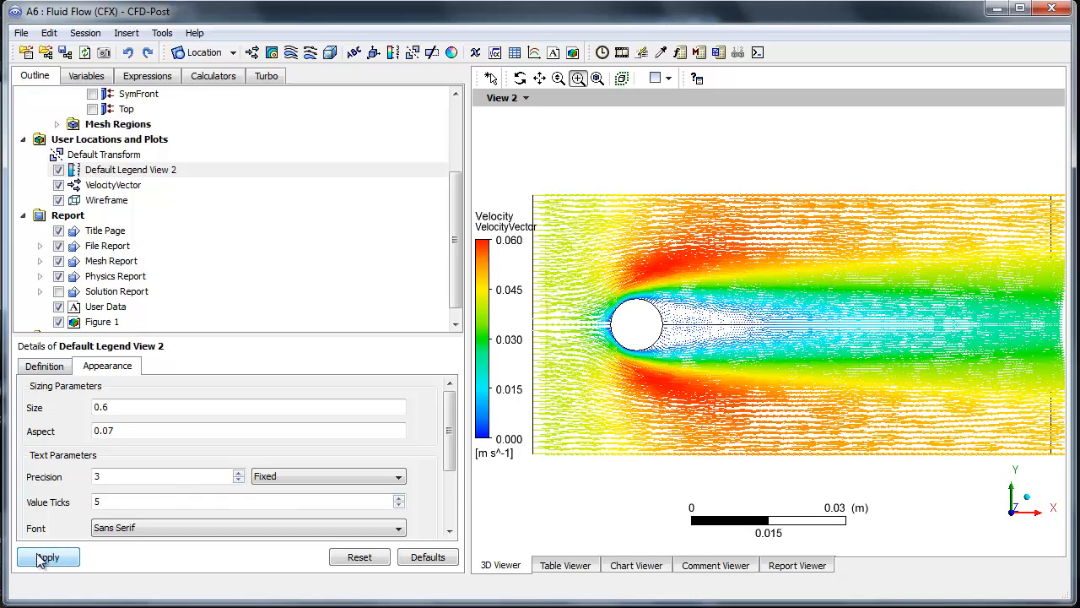
- Set the legend's title mode to Variable so that its title omits the location name
left_click(61, 370)
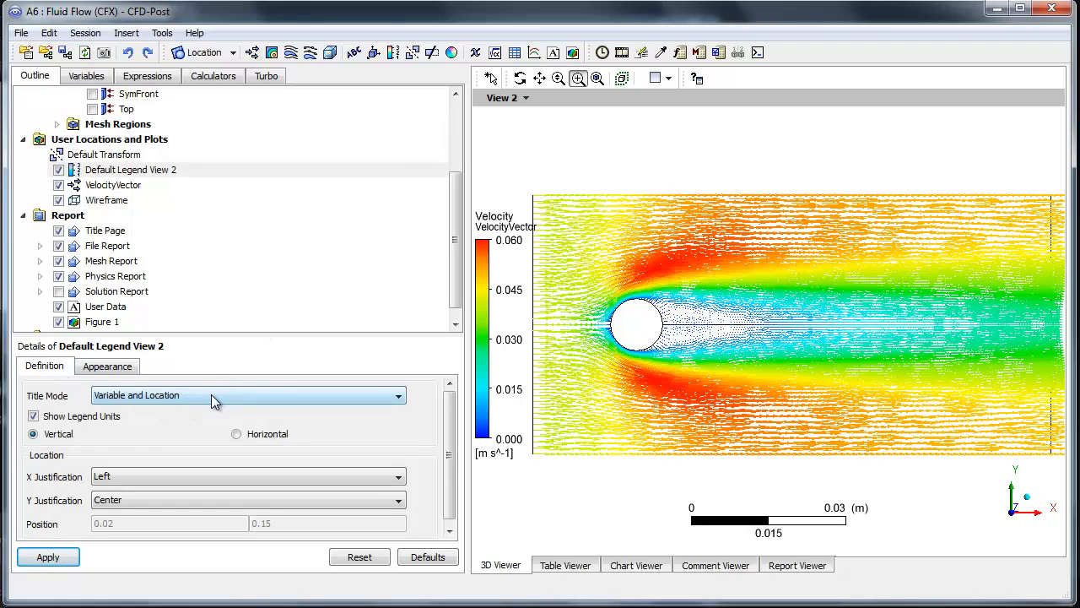
left_click(215, 402)
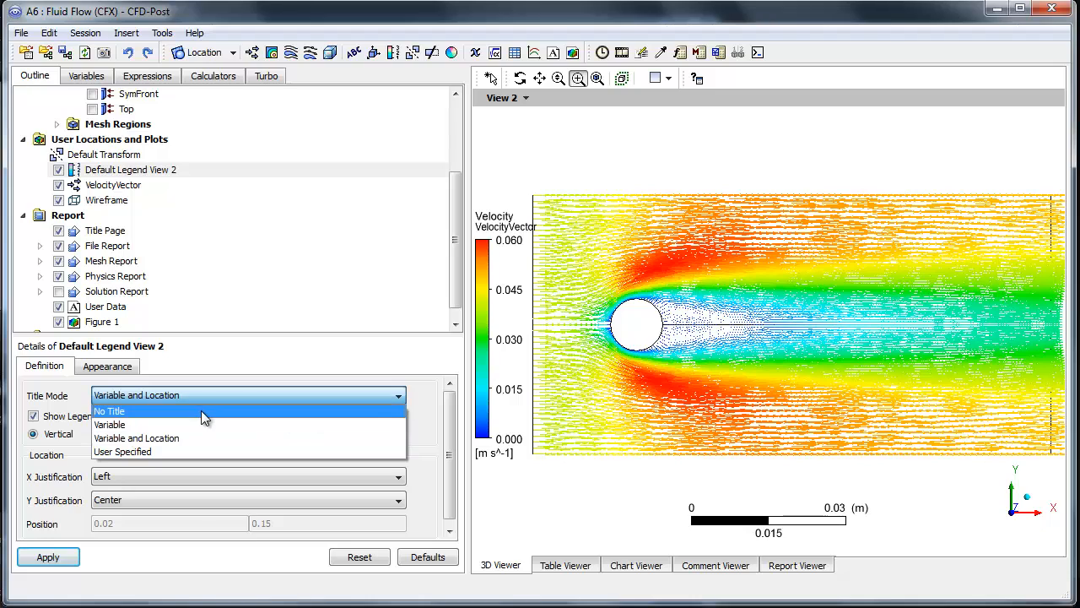
left_click(199, 424)
left_click(51, 557)
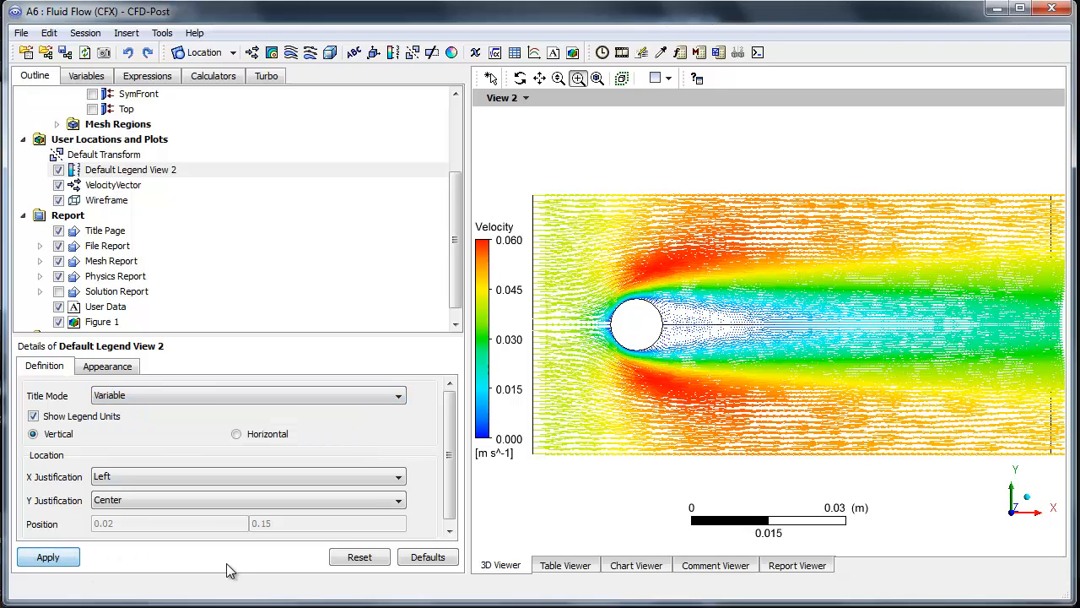
- Copy the velocity vector plot in View 2 to a new report figure
mouse_move(750, 376)
middle_mouse_down()
mouse_move(750, 401)
mouse_move(750, 365)
mouse_move(750, 374)
middle_mouse_up()
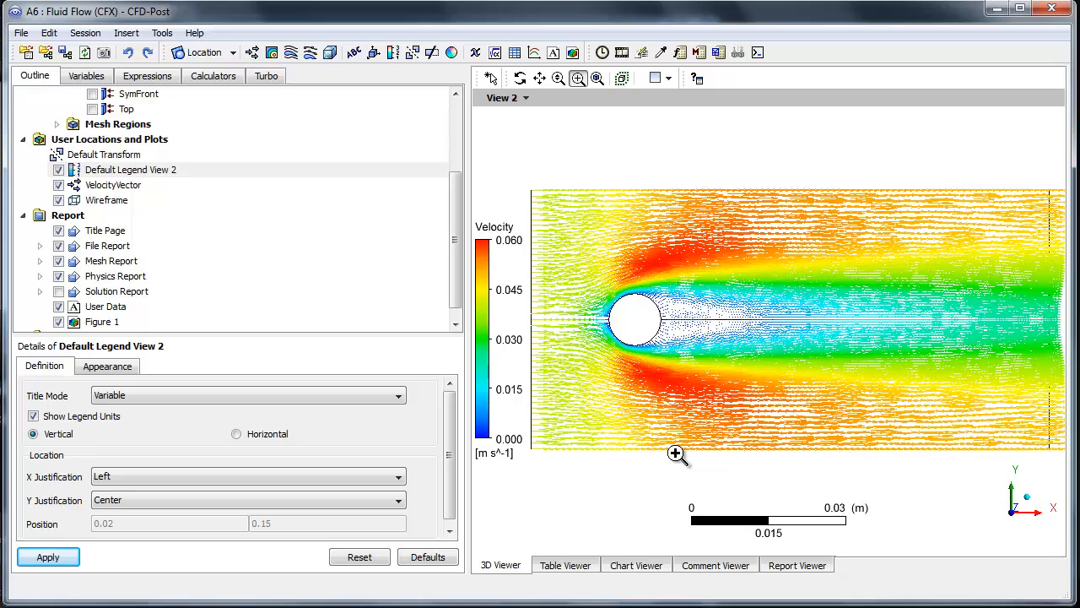
right_click(526, 151)
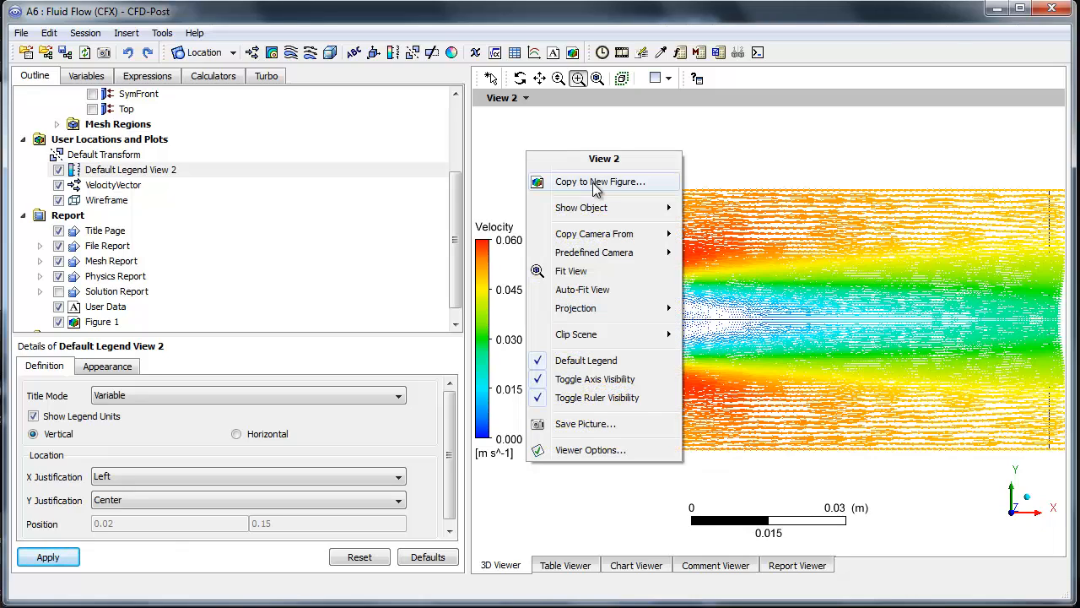
left_click(599, 181)
left_click(634, 306)
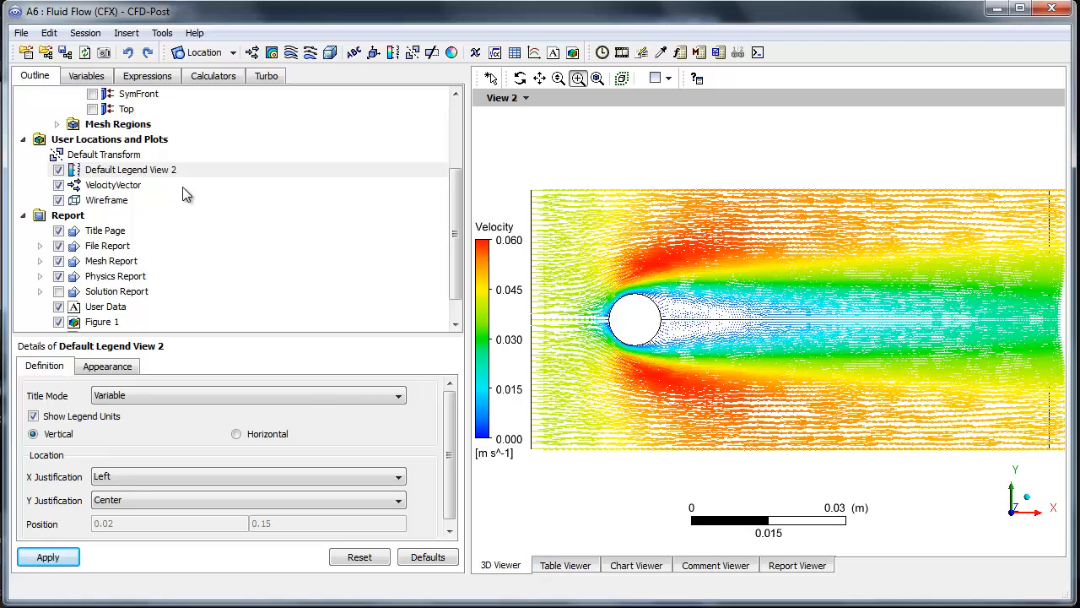
- Insert a streamline plot with the default name and hide the VelocityVector plot
right_click(133, 141)
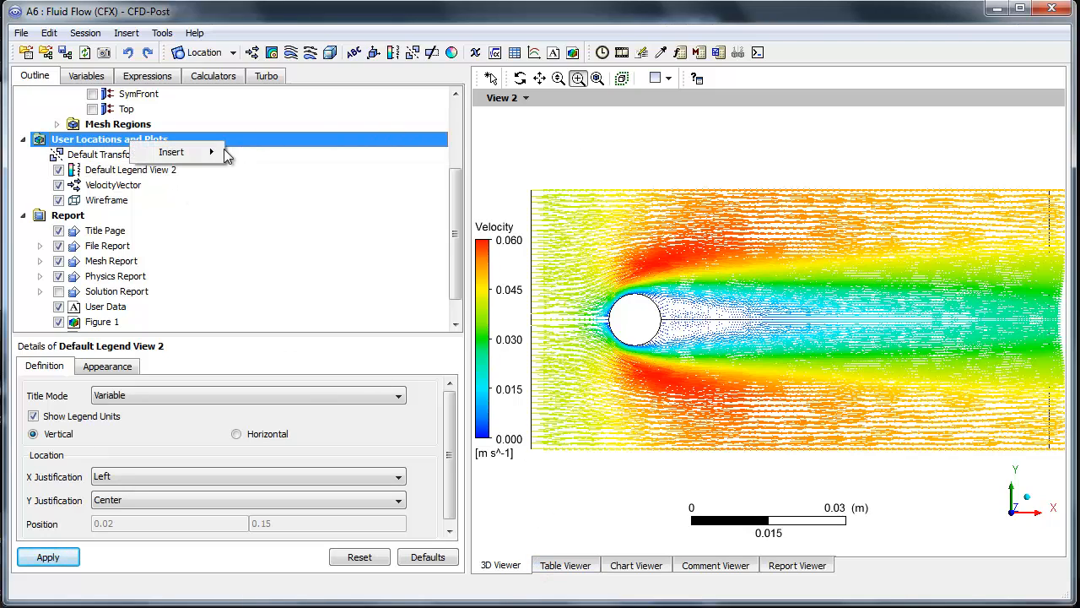
mouse_move(213, 156)
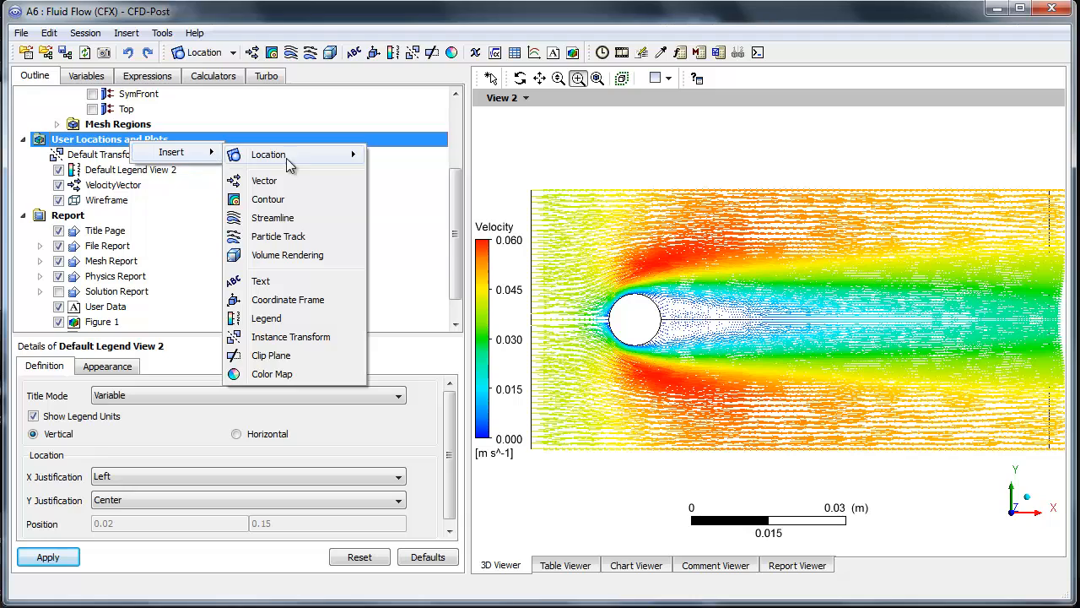
left_click(275, 221)
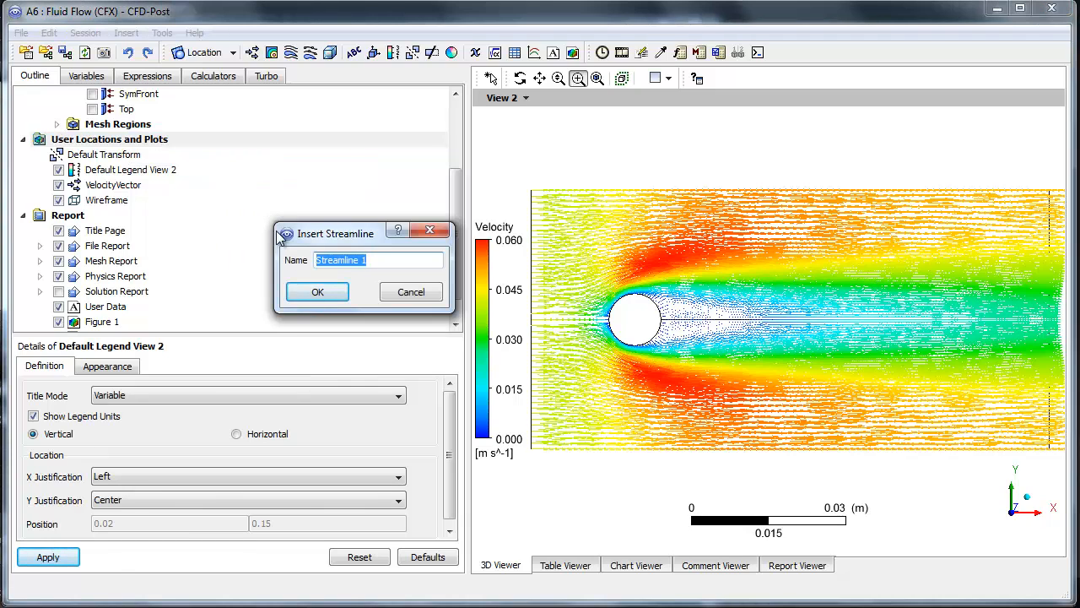
left_click(309, 291)
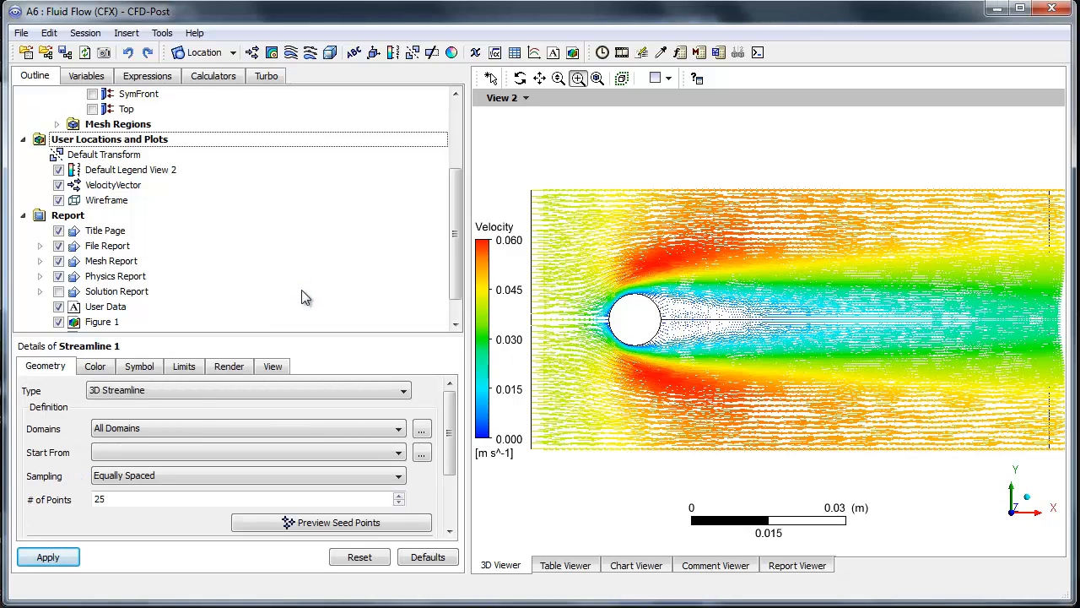
left_click(58, 186)
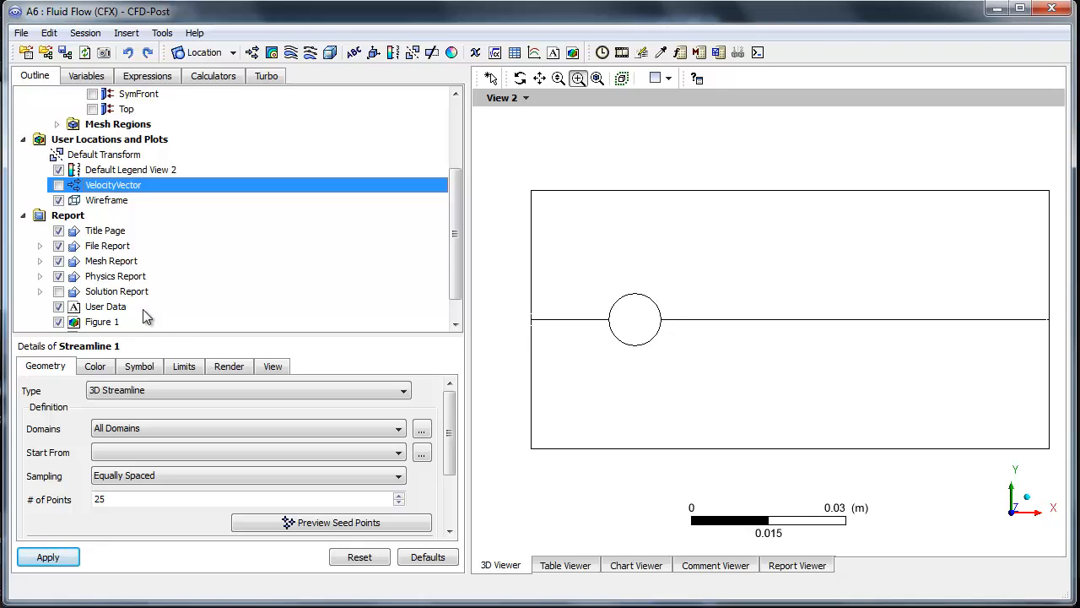
- Generate the 3D streamlines starting from the Inlet
left_click(123, 452)
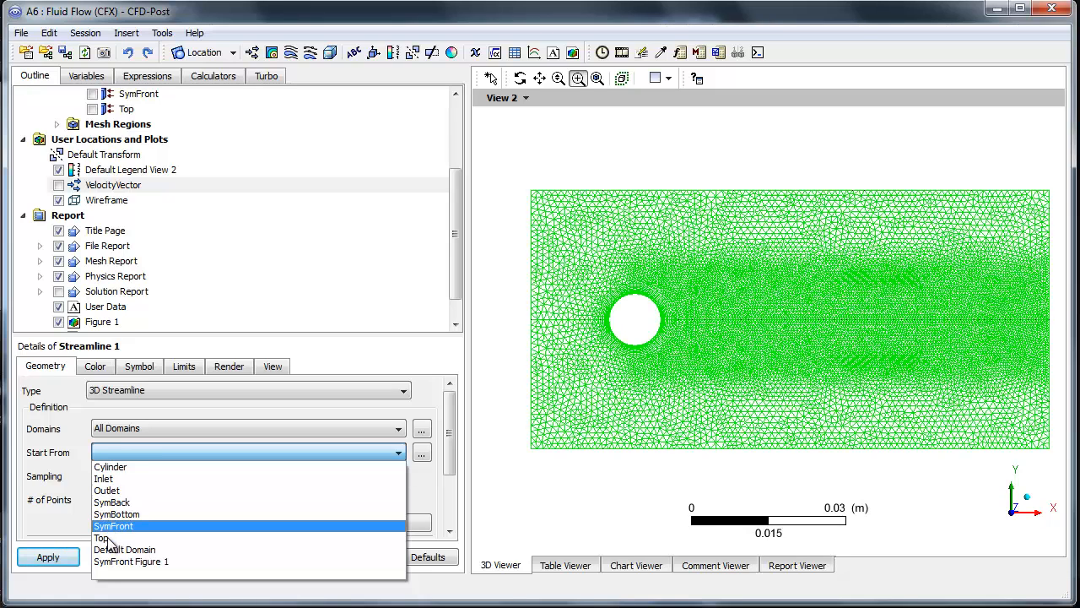
left_click(118, 480)
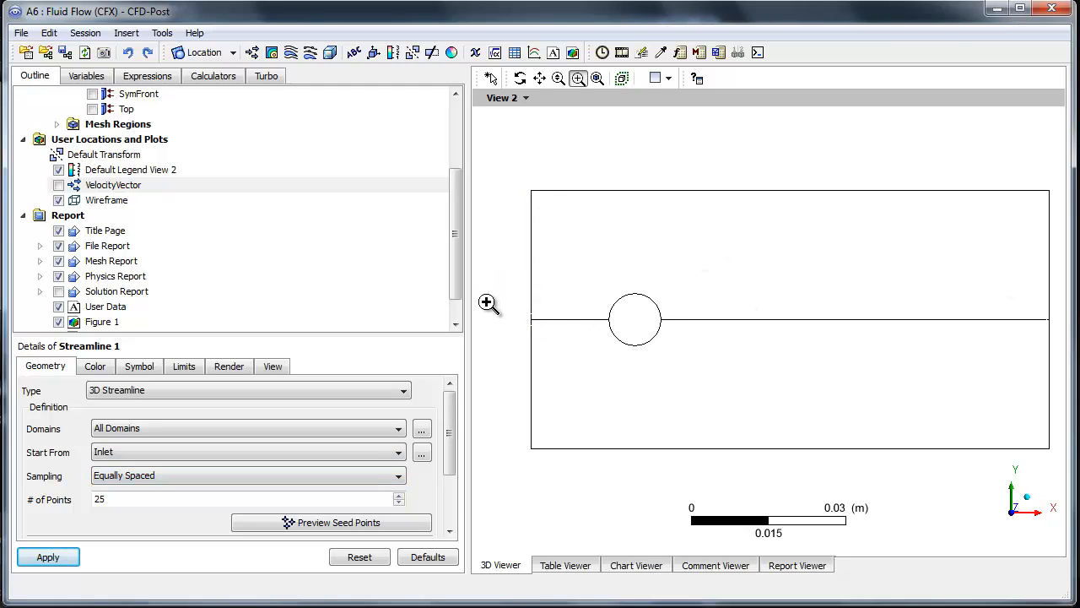
left_click(76, 552)
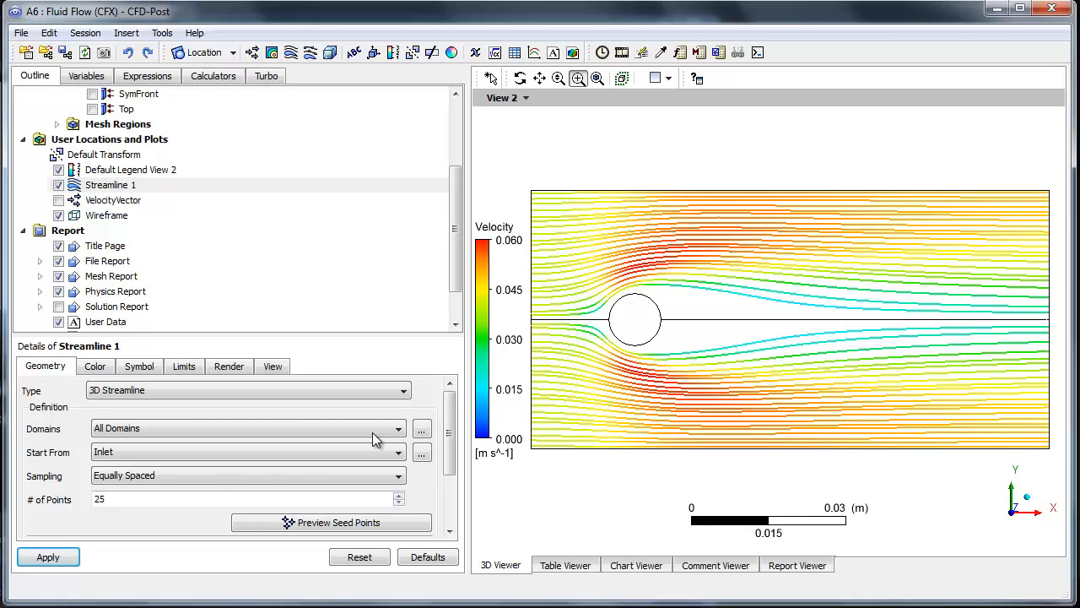
- Switch the streamline sampling to Rectangular Grid and set its spacing to 0.05
left_click(145, 475)
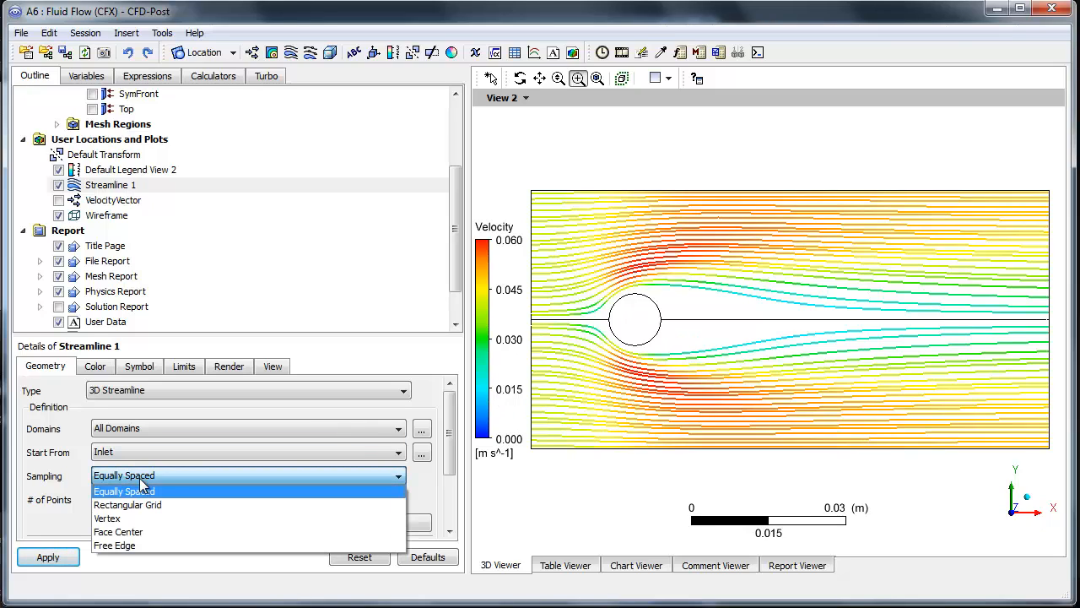
left_click(139, 505)
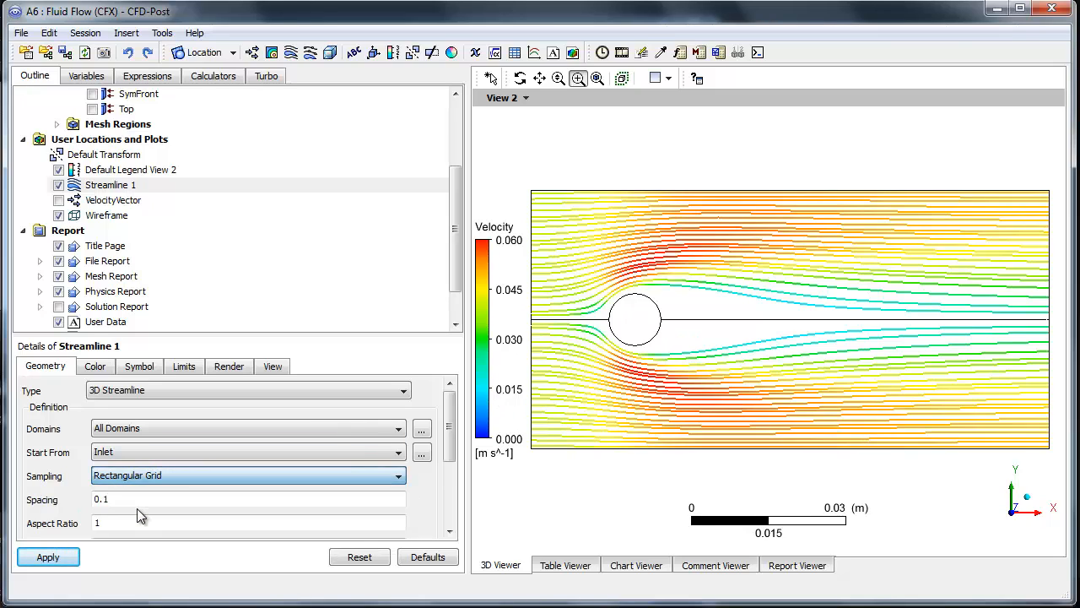
left_click(50, 562)
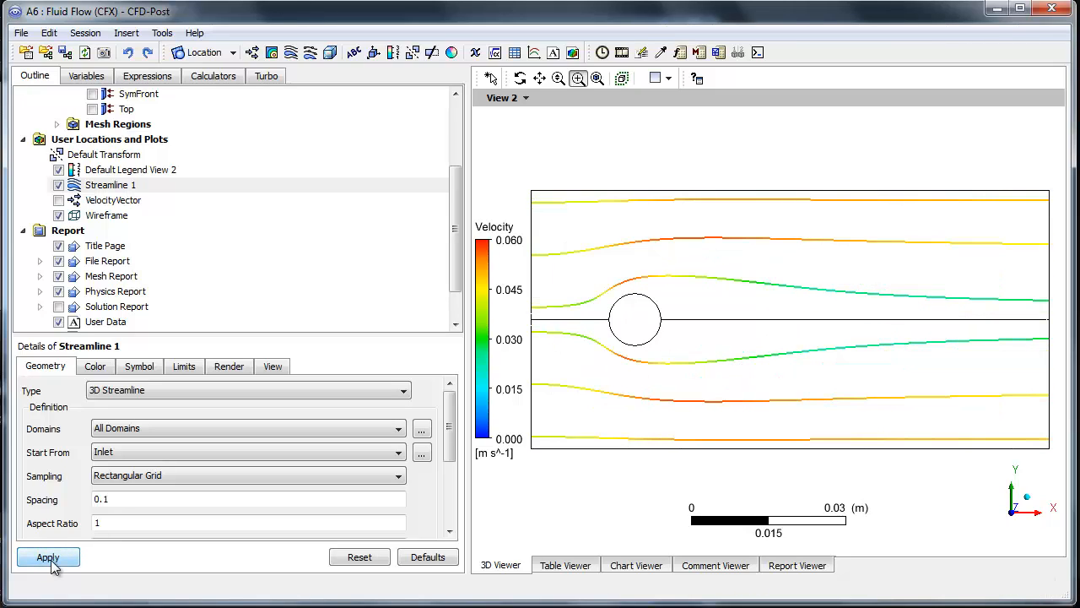
left_click(124, 499)
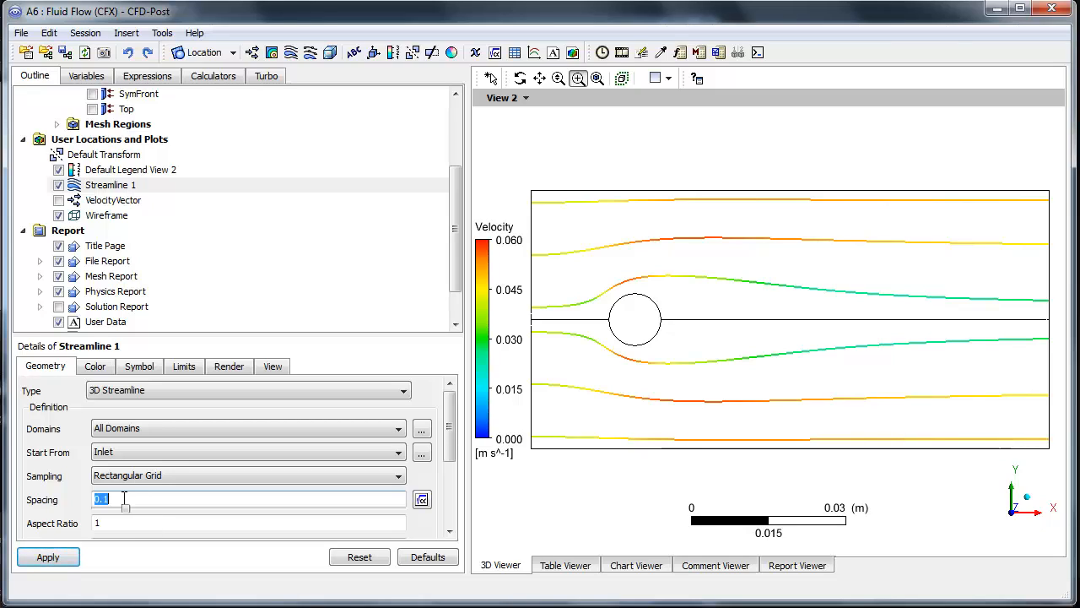
type("0.05")
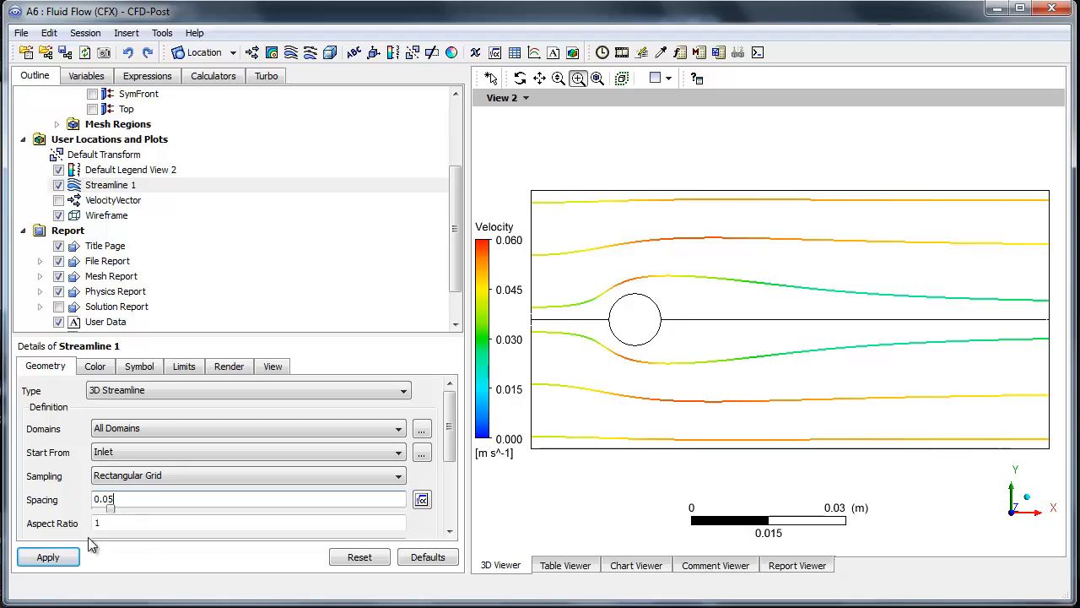
left_click(66, 557)
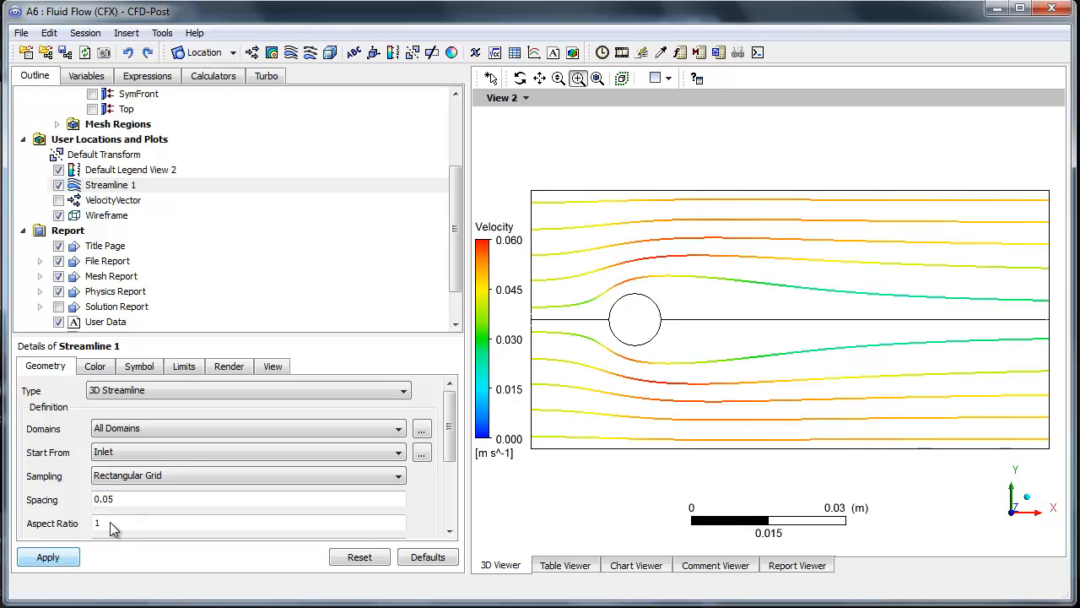
- Try finer streamline grid spacings of 0.01 and 0.005, updating the plot for each
left_click(122, 499)
type("0.0")
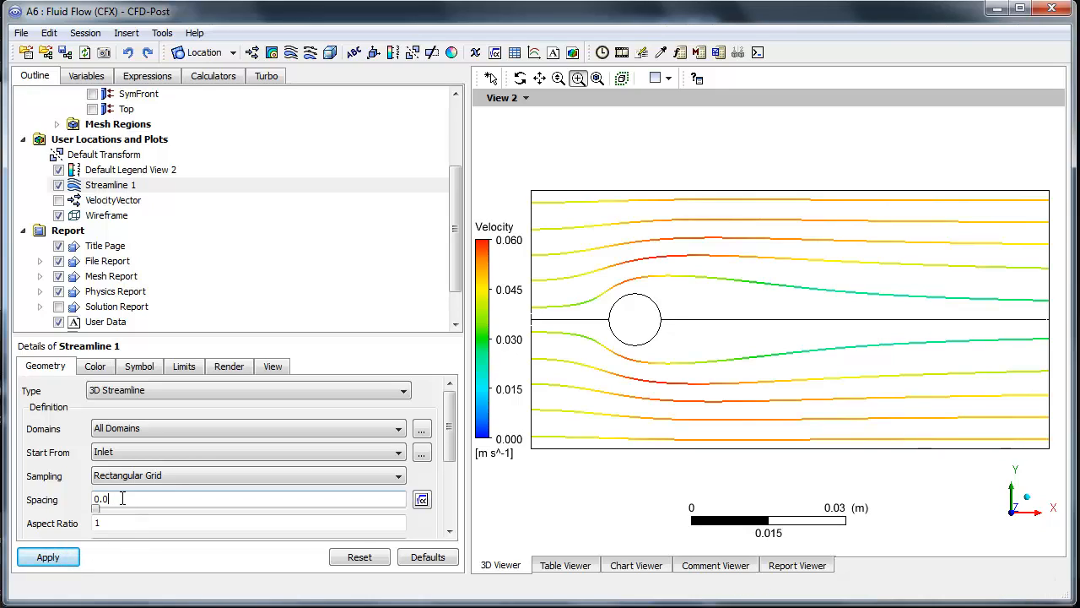
type("1")
left_click(60, 558)
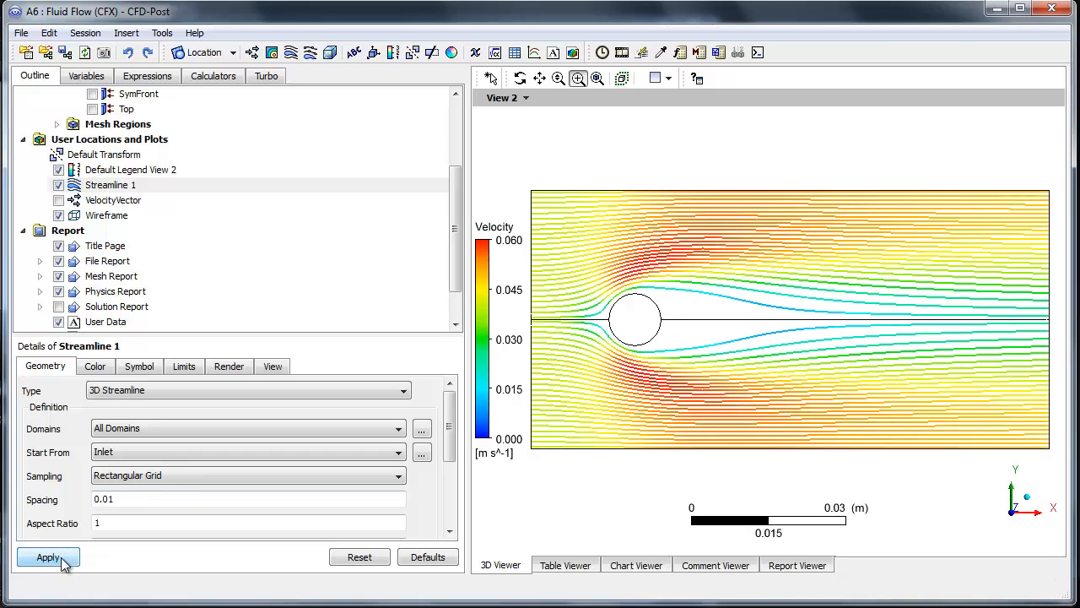
left_click(126, 500)
left_click(145, 499)
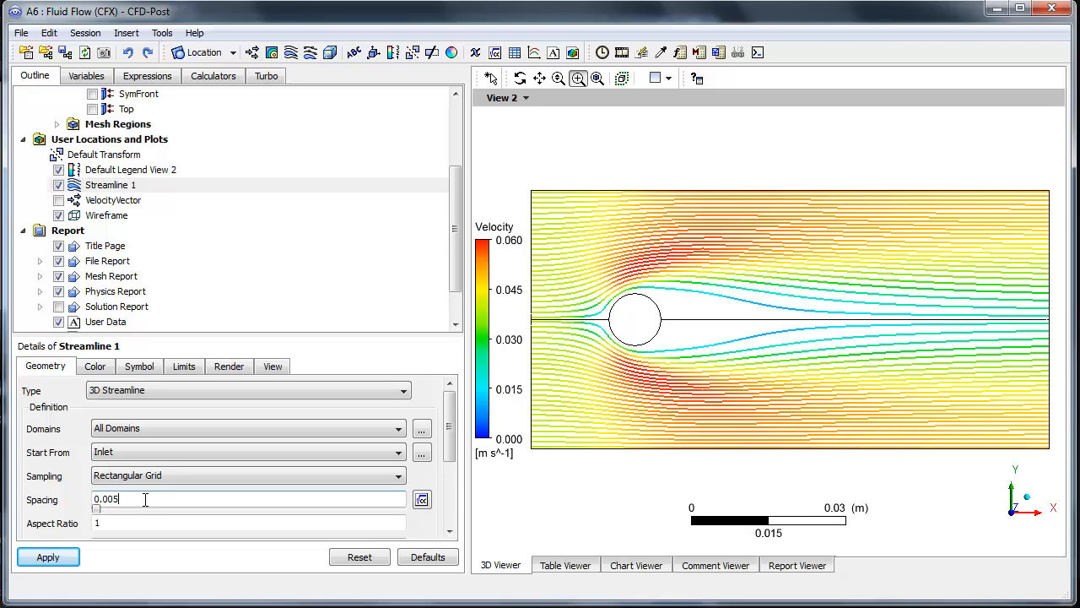
type("0.005")
left_click(67, 559)
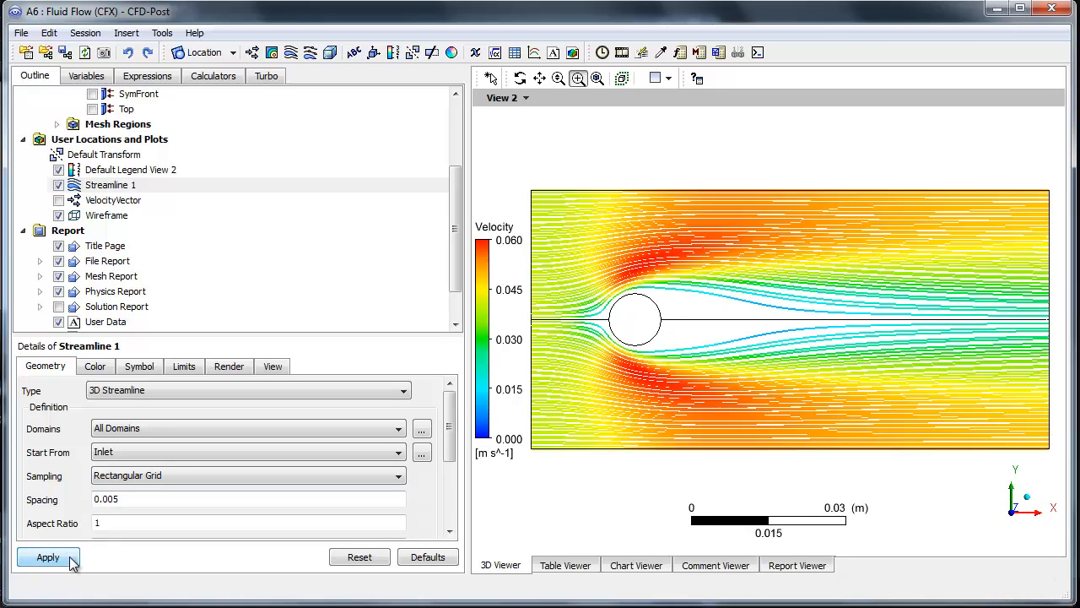
left_click(73, 555)
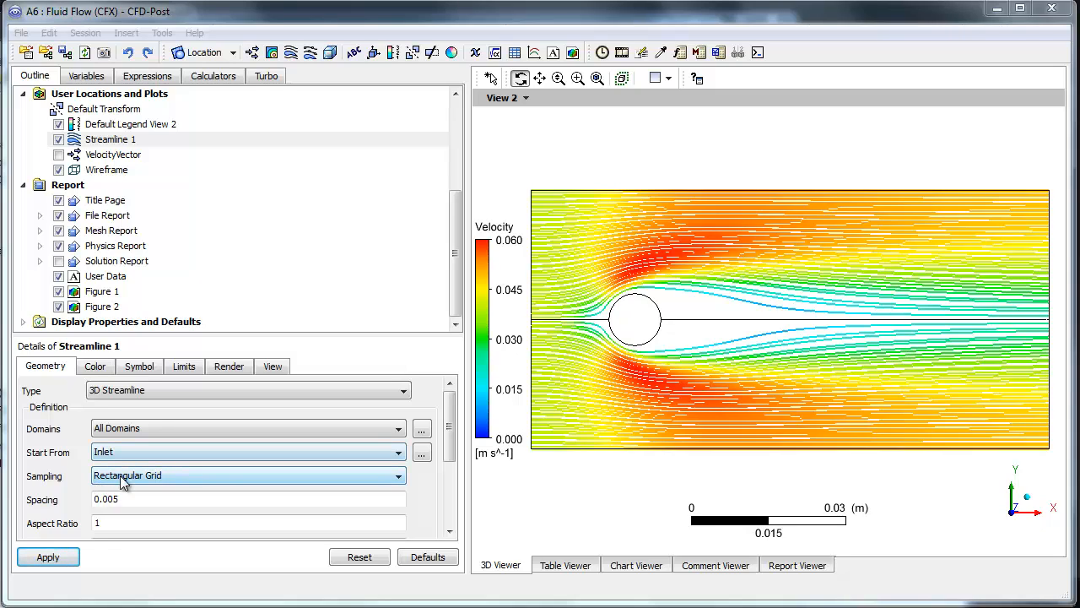
- Start the streamlines from SymFront with a grid spacing of 0.05
left_click(124, 451)
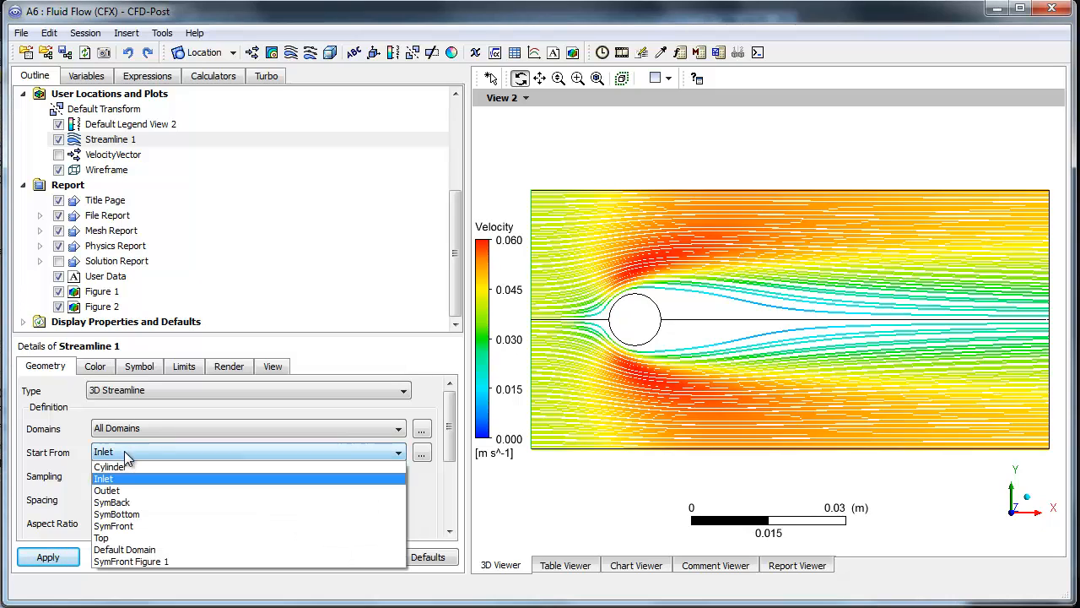
left_click(124, 526)
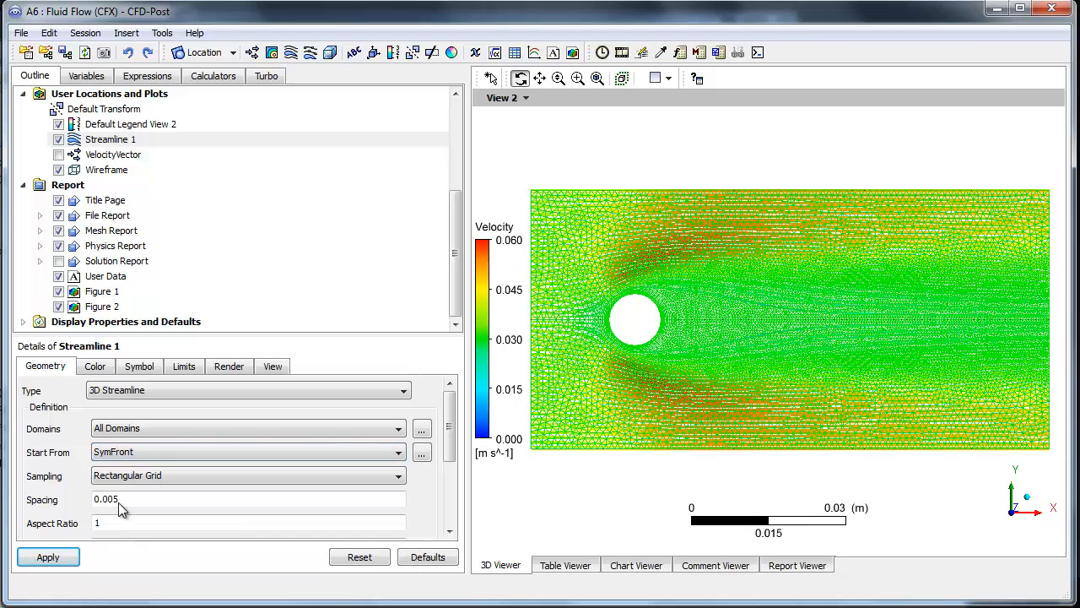
double_click(118, 502)
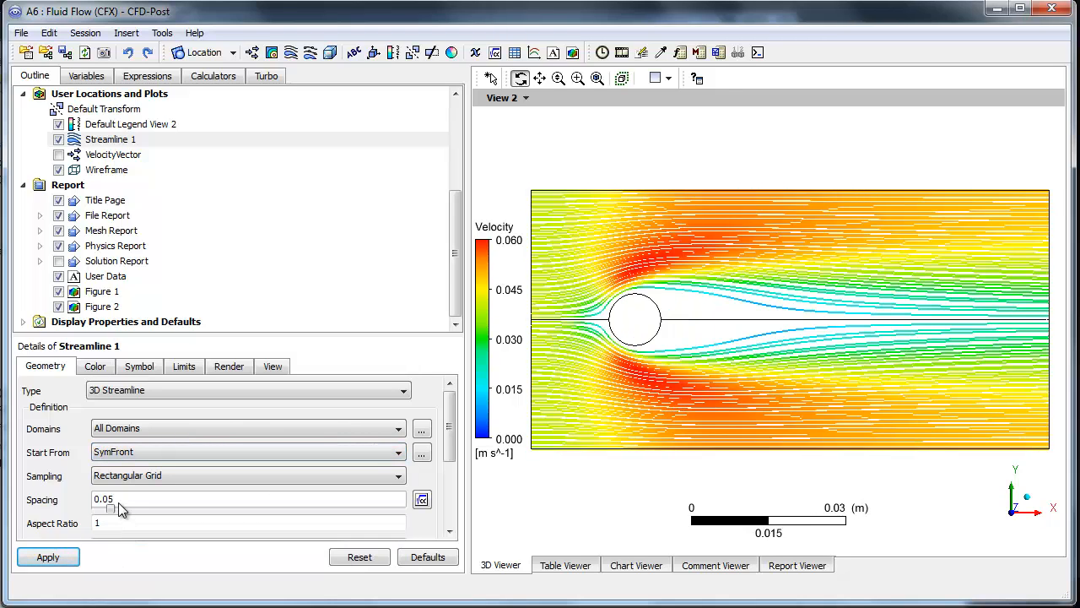
left_click(62, 559)
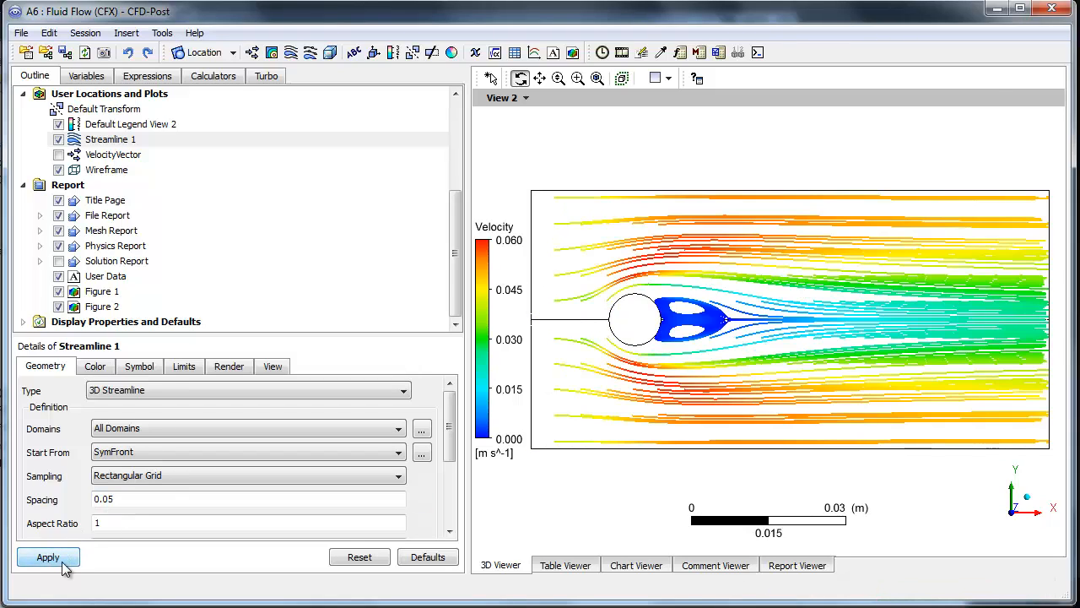
- Set the streamline sampling grid's aspect ratio to 0.5
double_click(99, 523)
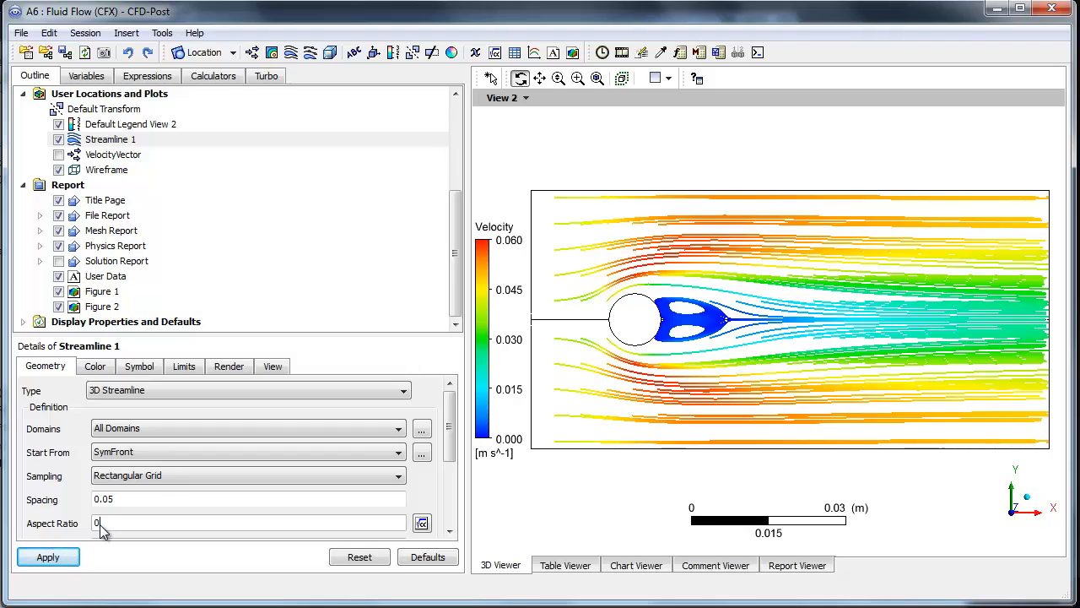
type("0.5")
left_click(46, 558)
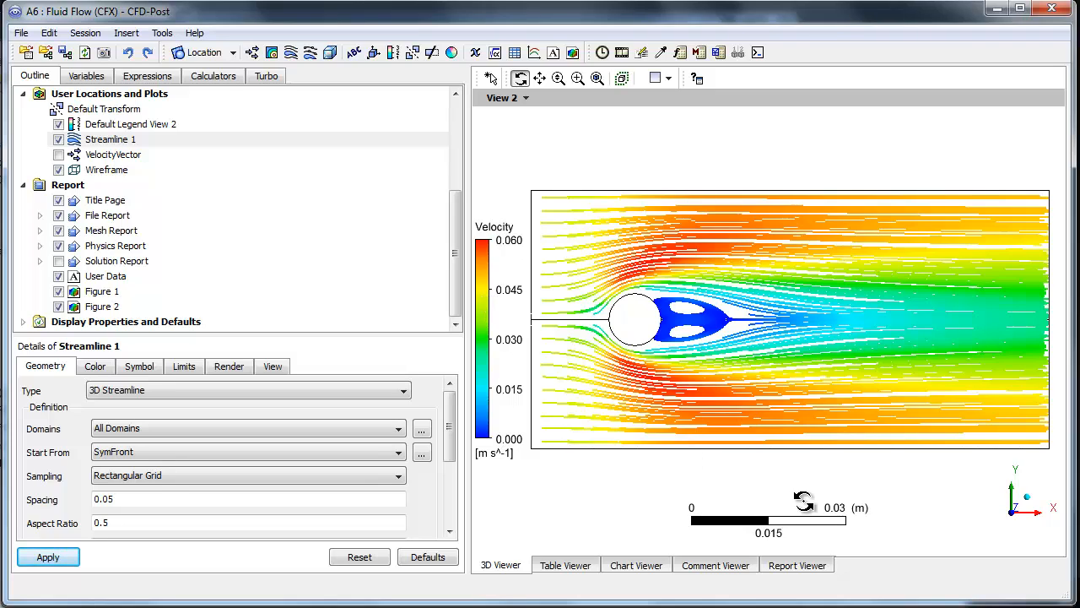
- Copy the streamline plot in View 2 to a new report figure
right_click(528, 140)
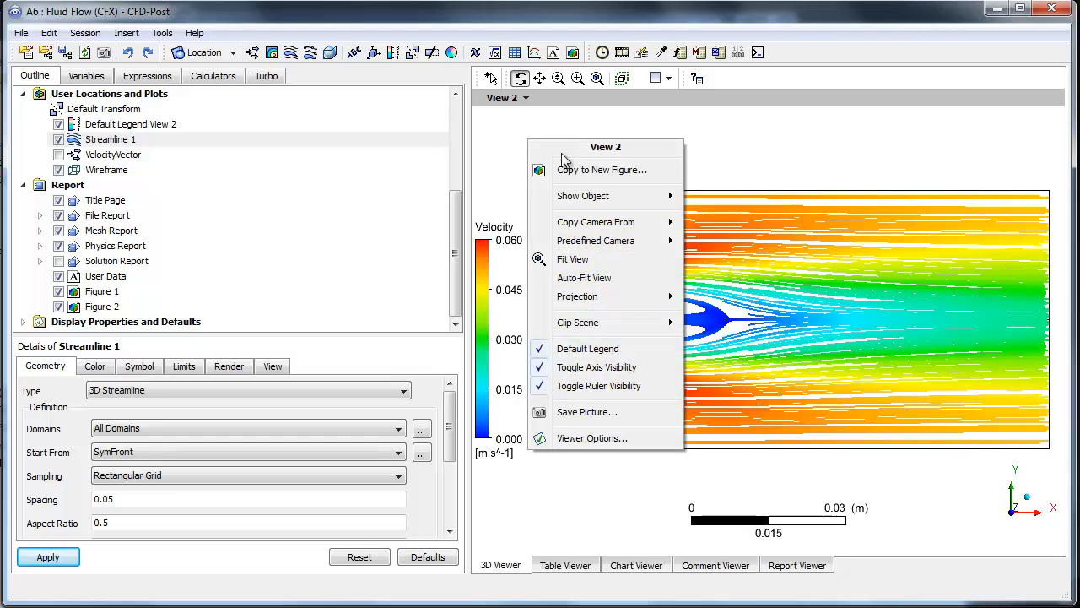
left_click(591, 170)
left_click(637, 296)
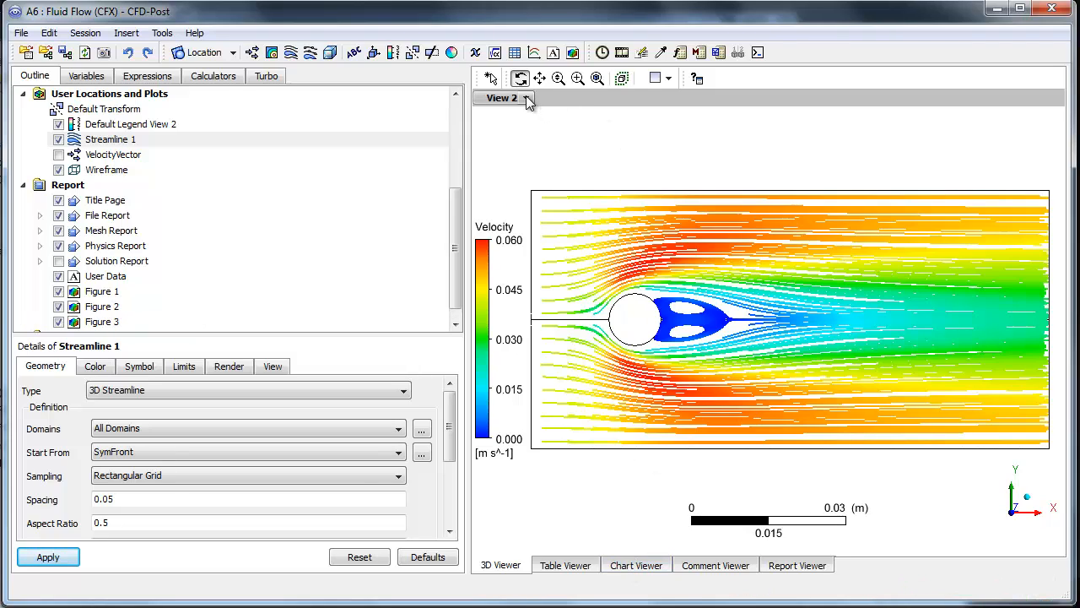
- Show View 3 and insert a contour plot with the default name
left_click(526, 98)
left_click(516, 136)
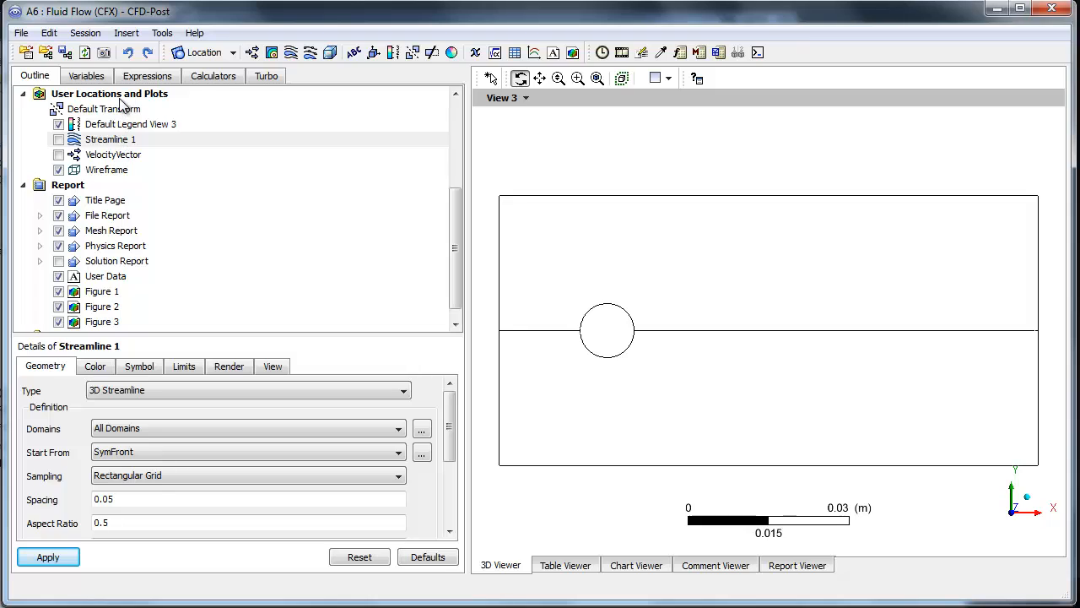
right_click(86, 100)
mouse_move(122, 108)
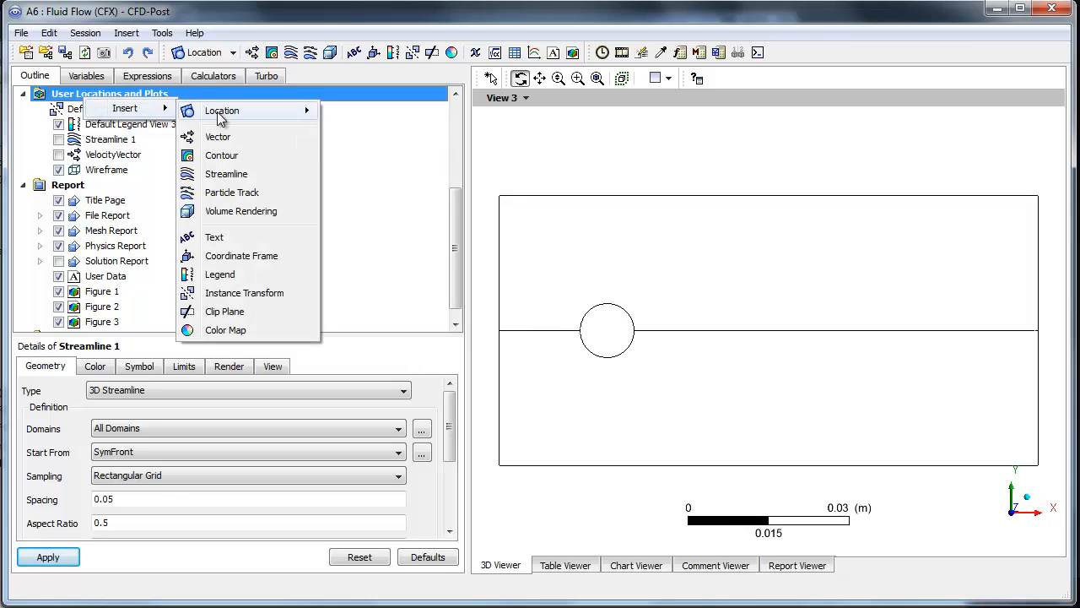
left_click(220, 157)
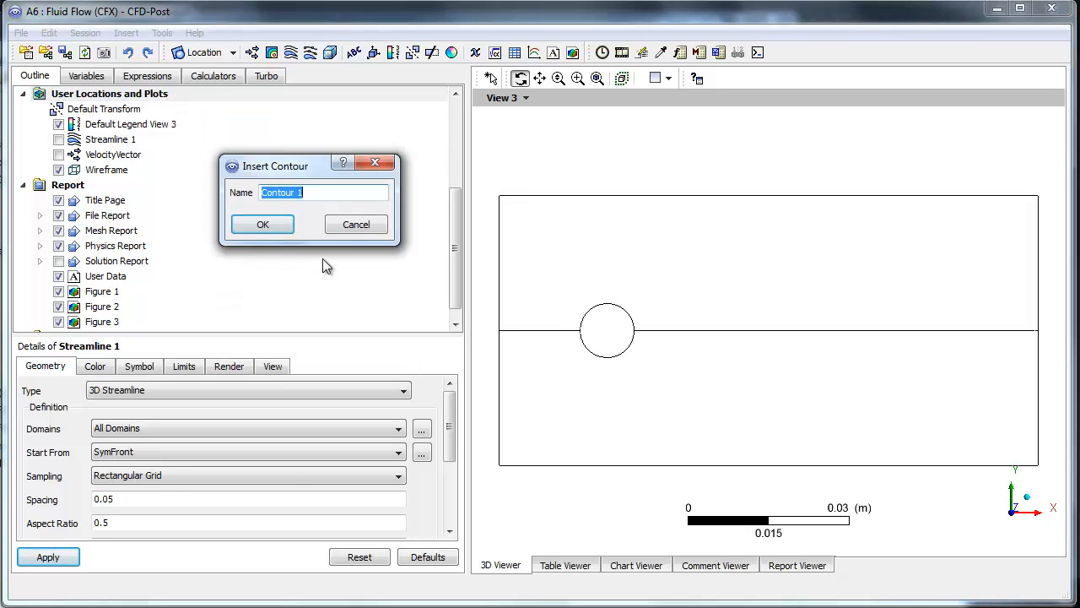
left_click(281, 231)
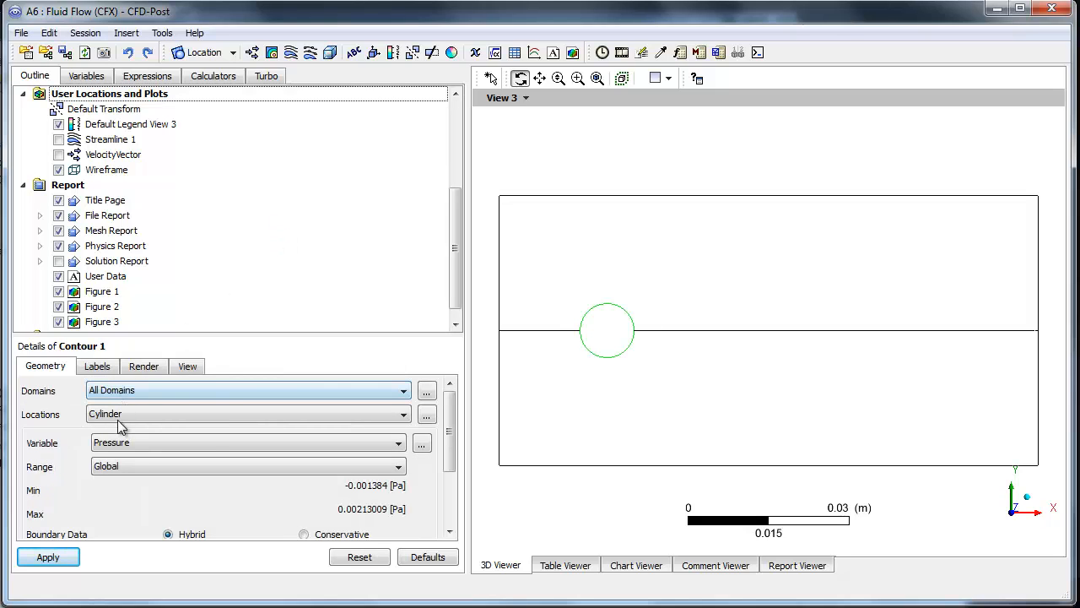
- Plot the pressure contours on the SymFront location over the global range
left_click(107, 415)
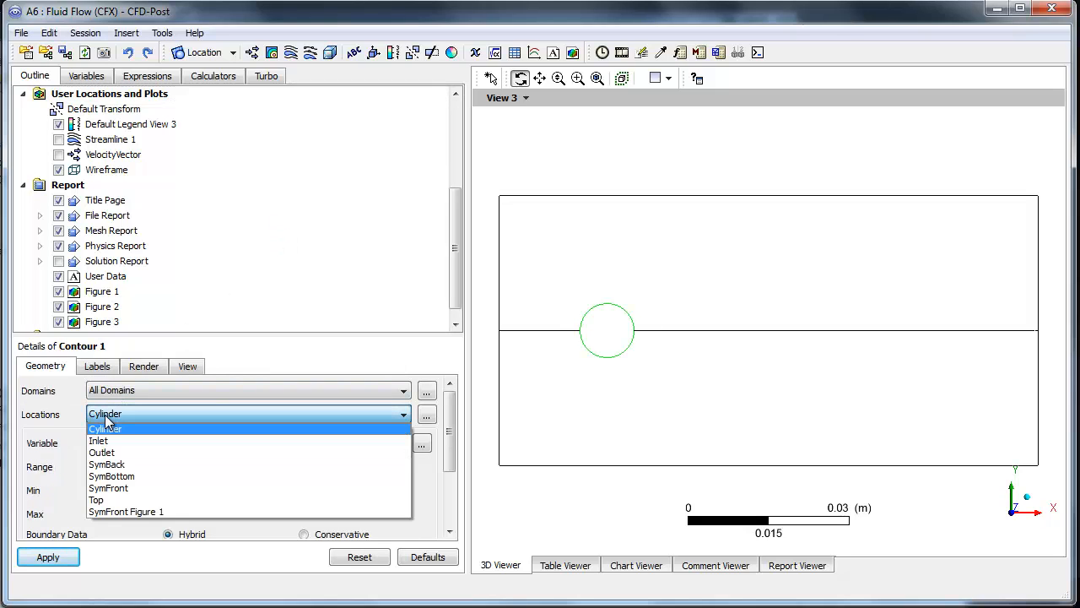
left_click(124, 488)
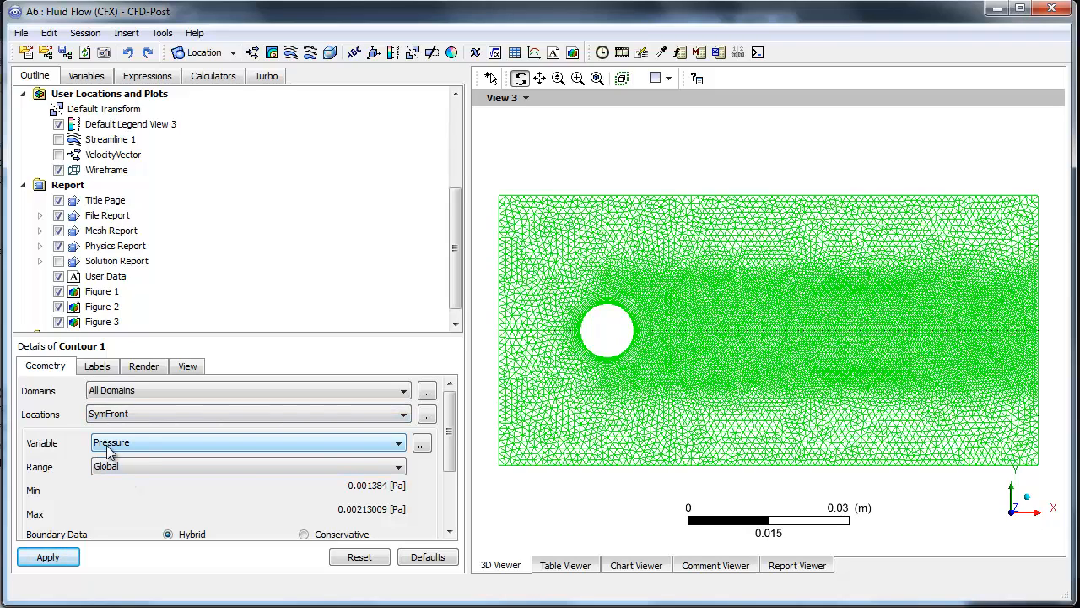
left_click(73, 559)
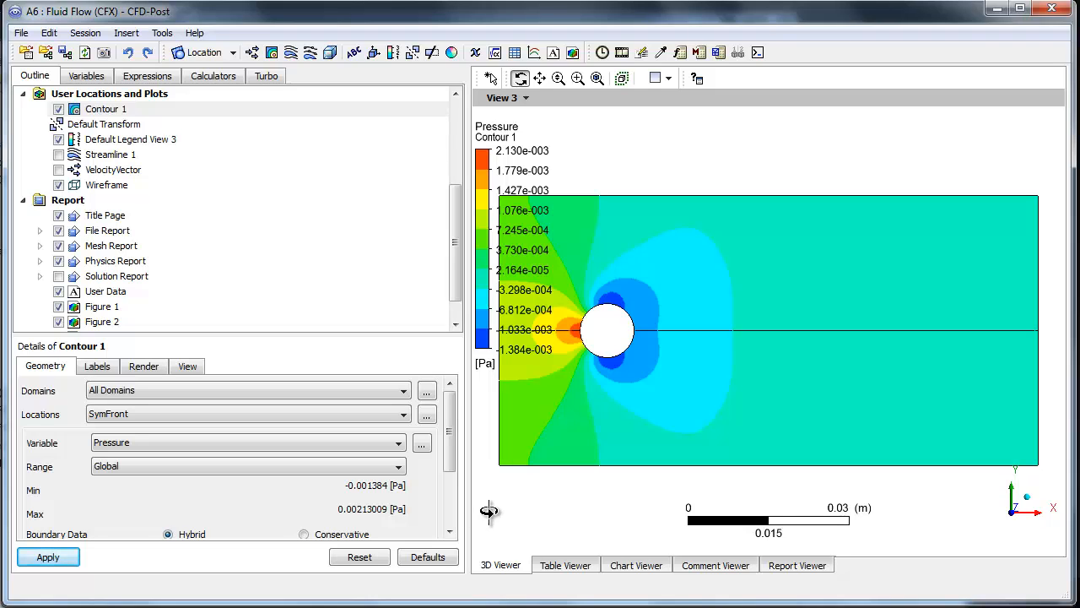
scroll(712, 415, "down", 3)
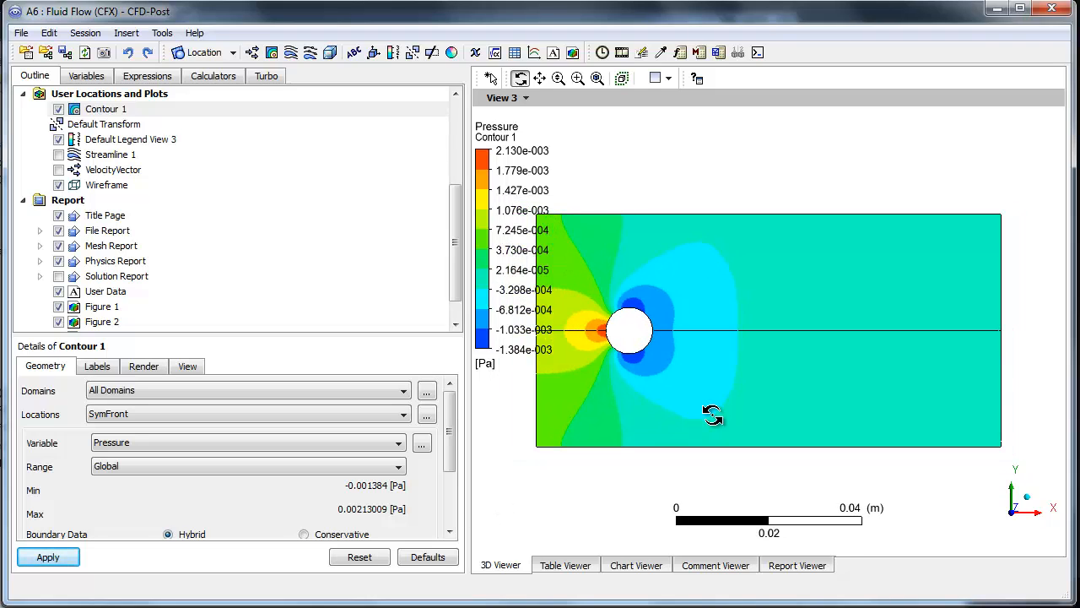
- Check the unit options of the Pressure solution variable and keep Pa
scroll(736, 407, "up", 1)
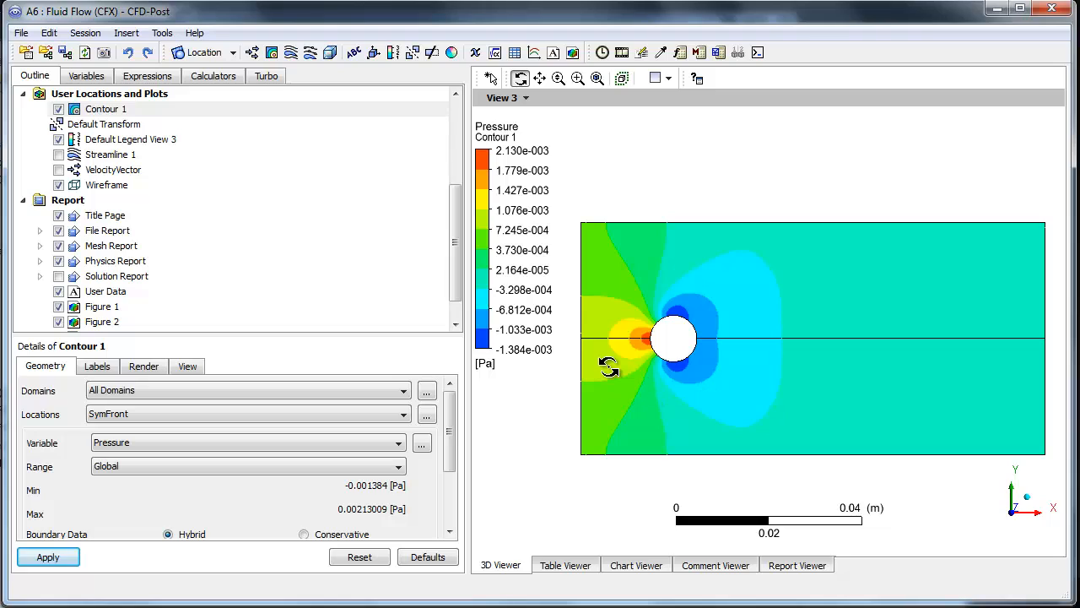
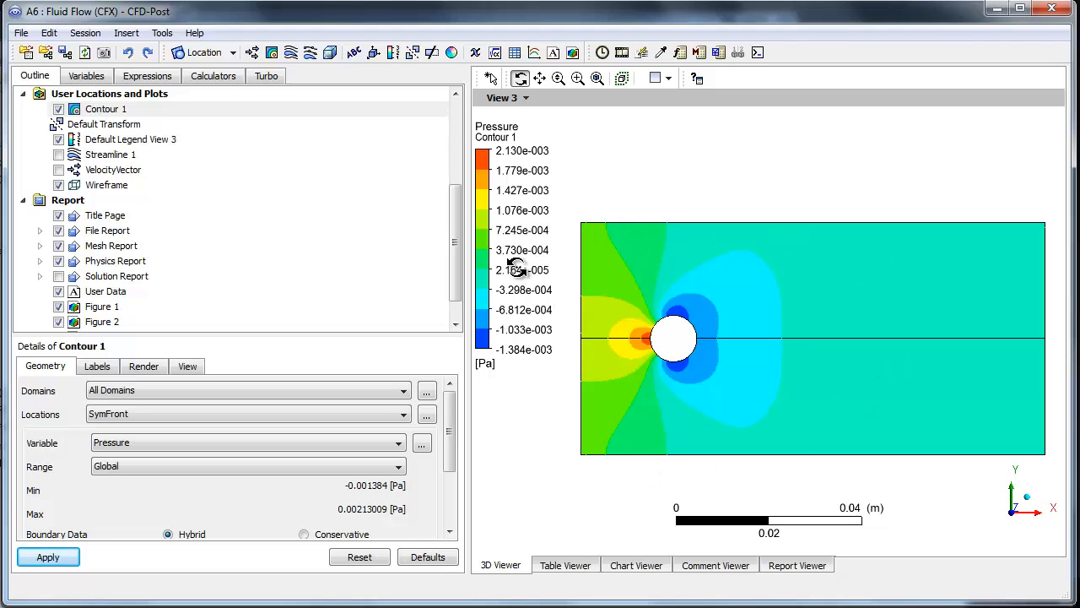
left_click(122, 140)
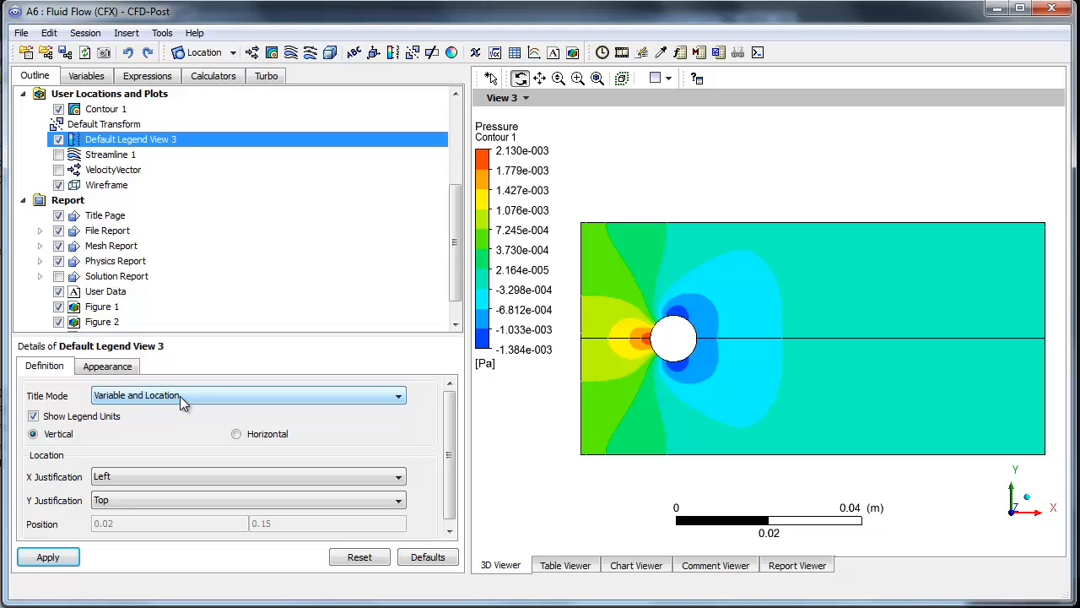
left_click(89, 76)
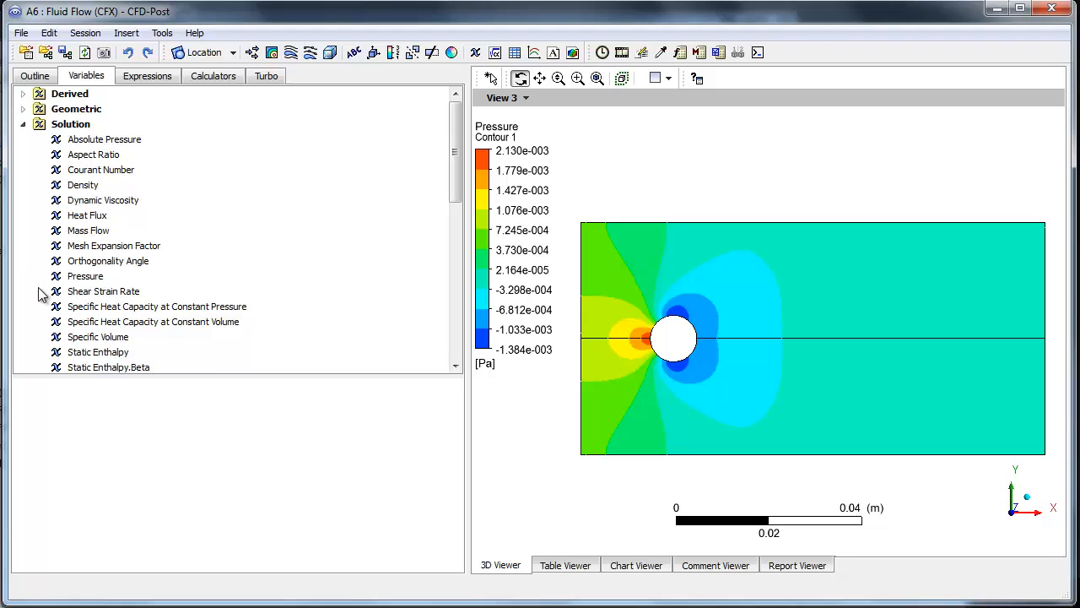
left_click(94, 278)
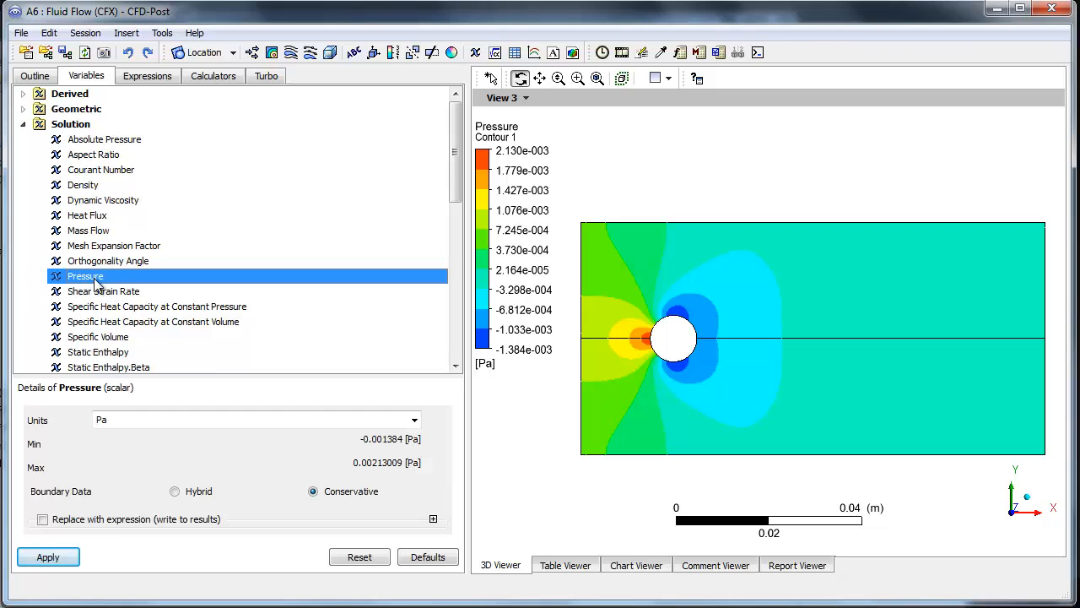
left_click(413, 422)
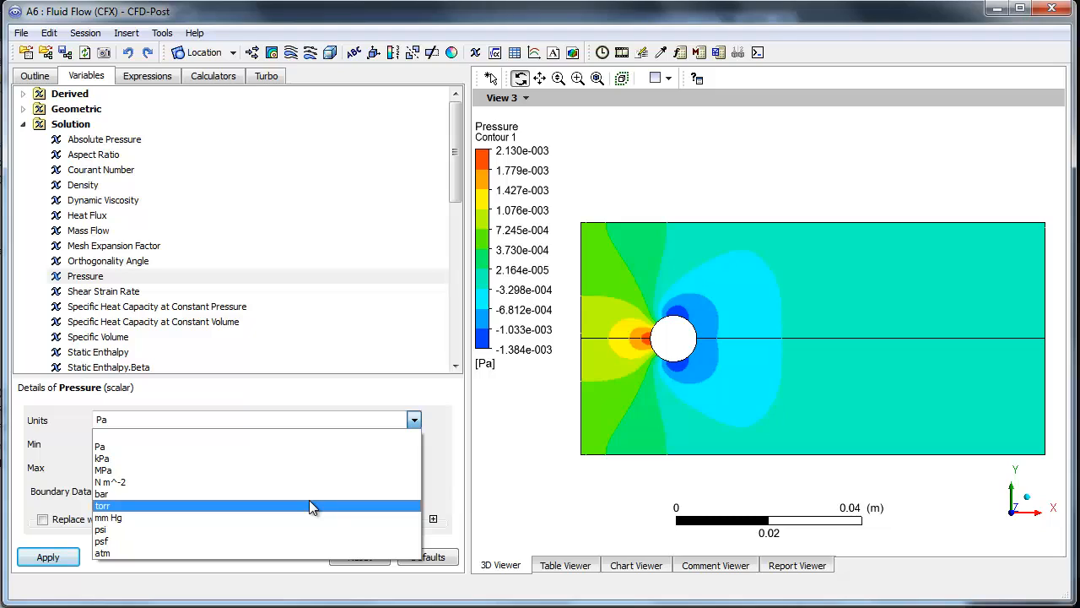
left_click(313, 450)
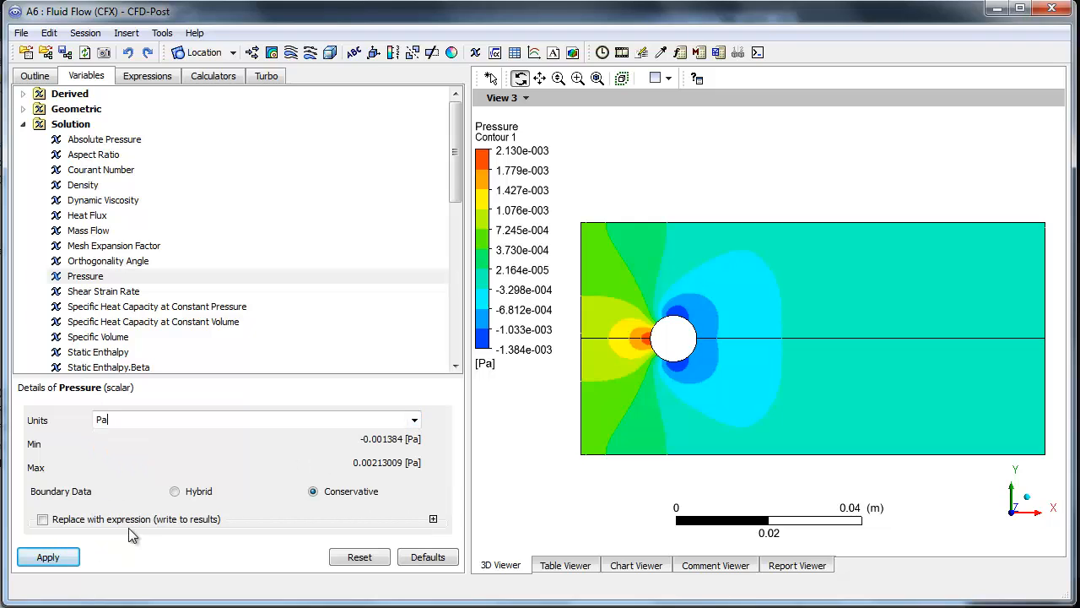
- Set the View 3 legend's title mode to Variable and its number format to Fixed
left_click(34, 75)
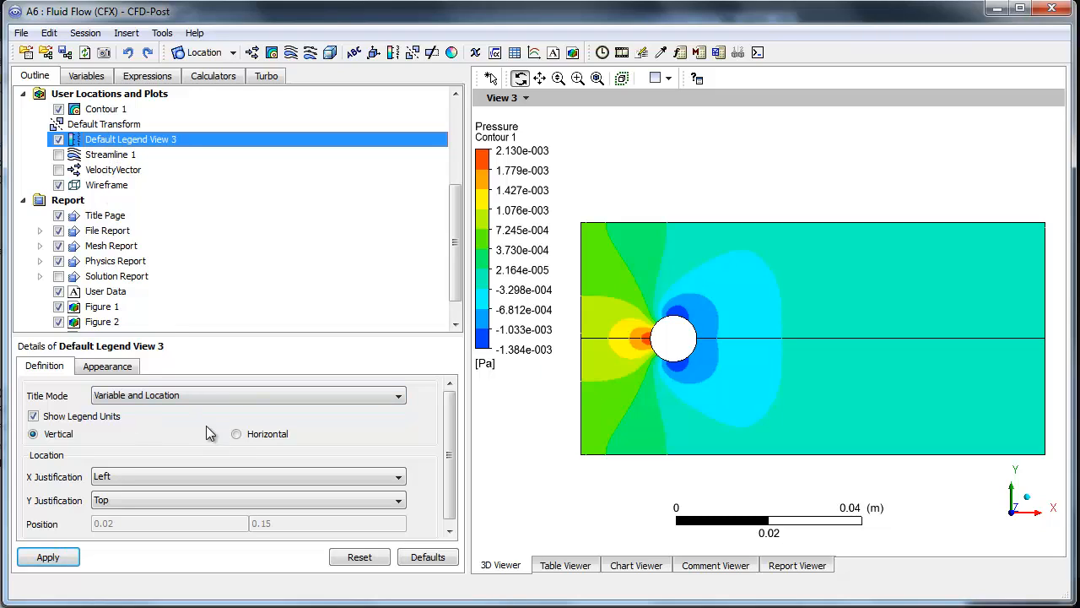
left_click(122, 395)
left_click(118, 419)
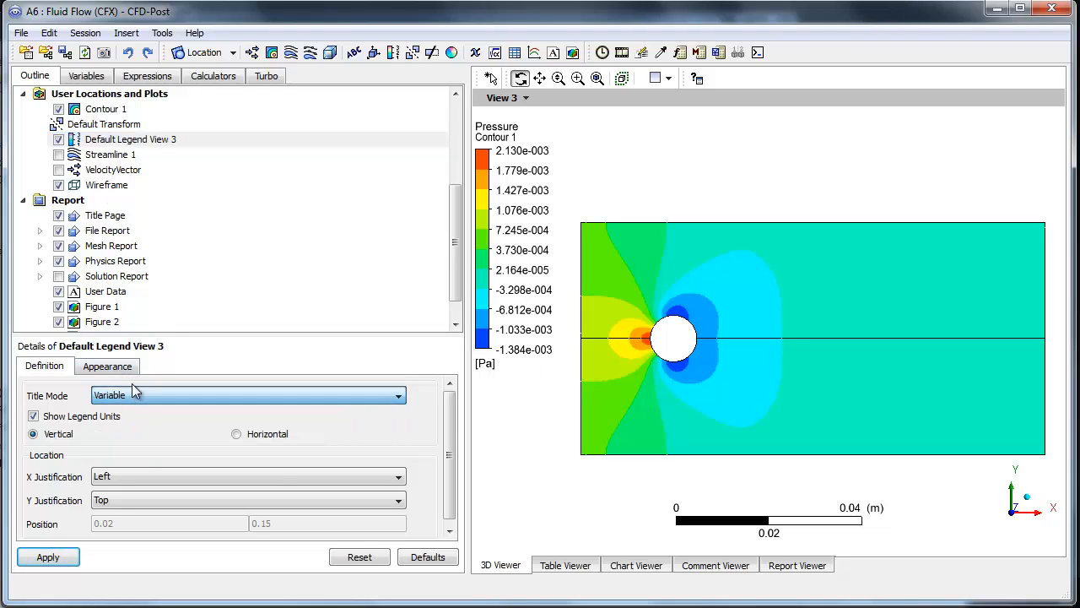
left_click(107, 366)
left_click(290, 477)
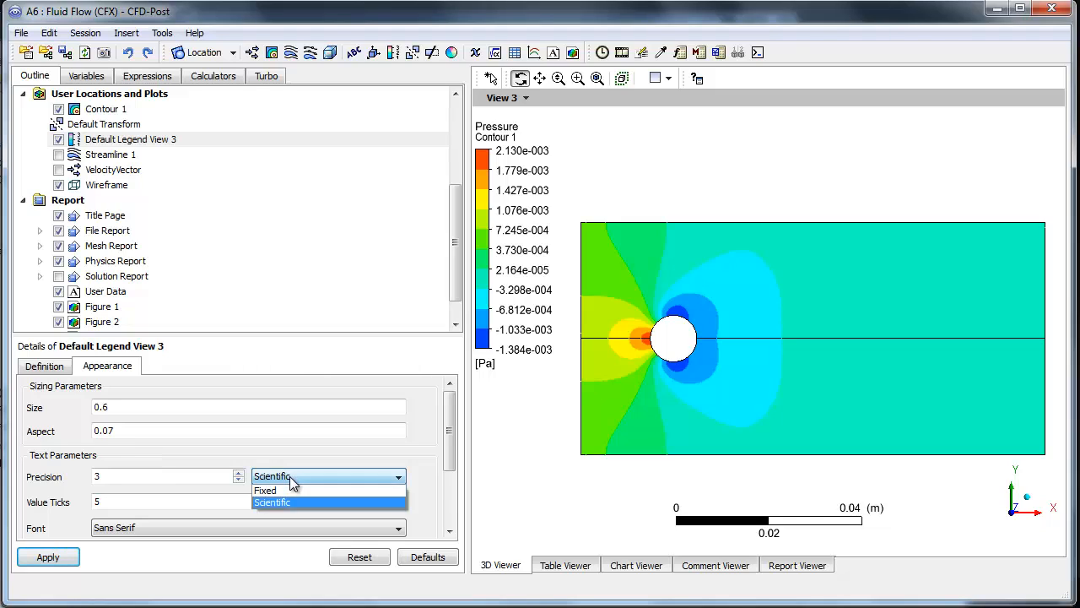
left_click(279, 487)
left_click(48, 557)
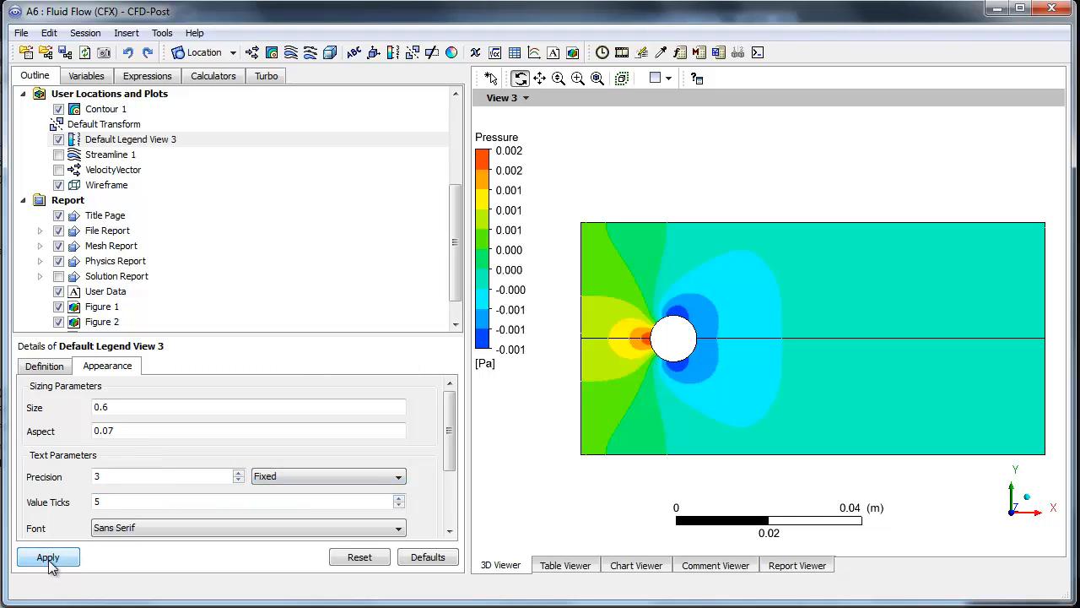
- Set the View 3 legend's precision to 5 and its value ticks to 2
left_click(239, 474)
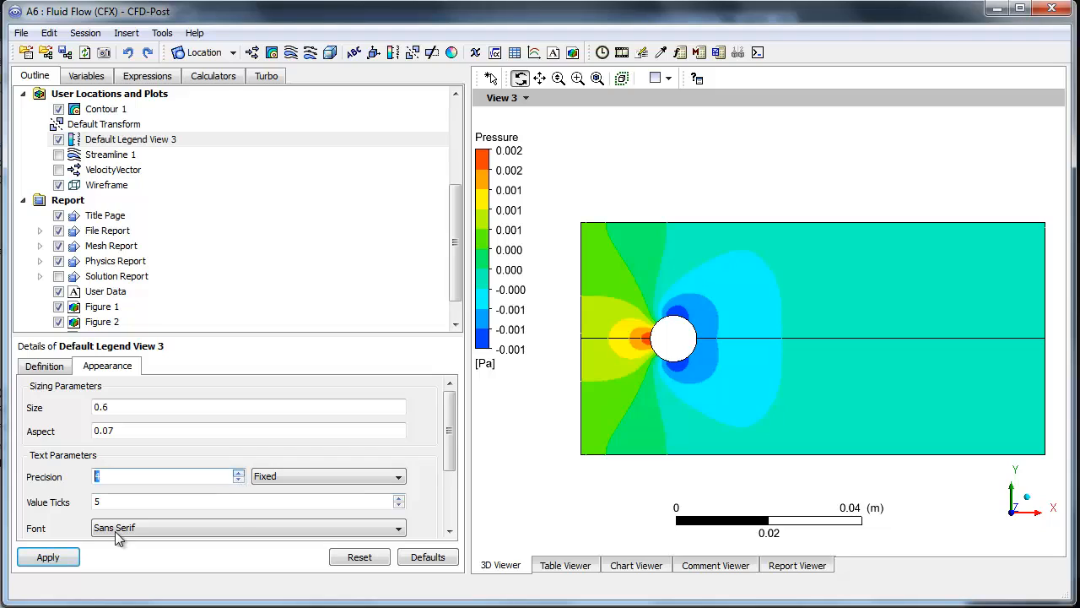
left_click(65, 556)
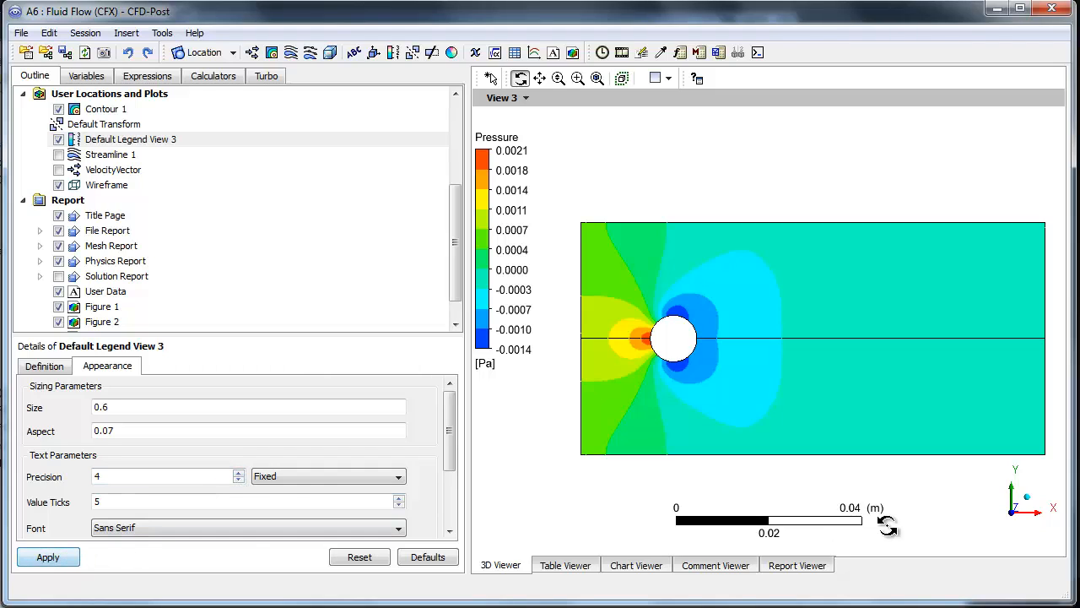
scroll(258, 456, "down", 2)
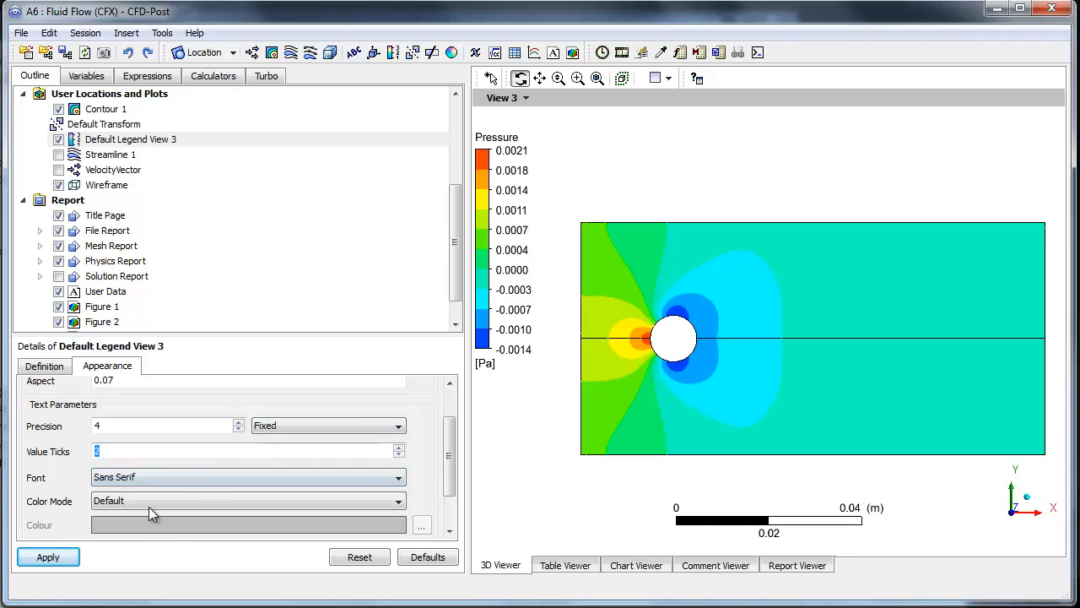
scroll(135, 497, "up", 2)
- Set the View 3 legend's Y justification to Center
left_click(67, 371)
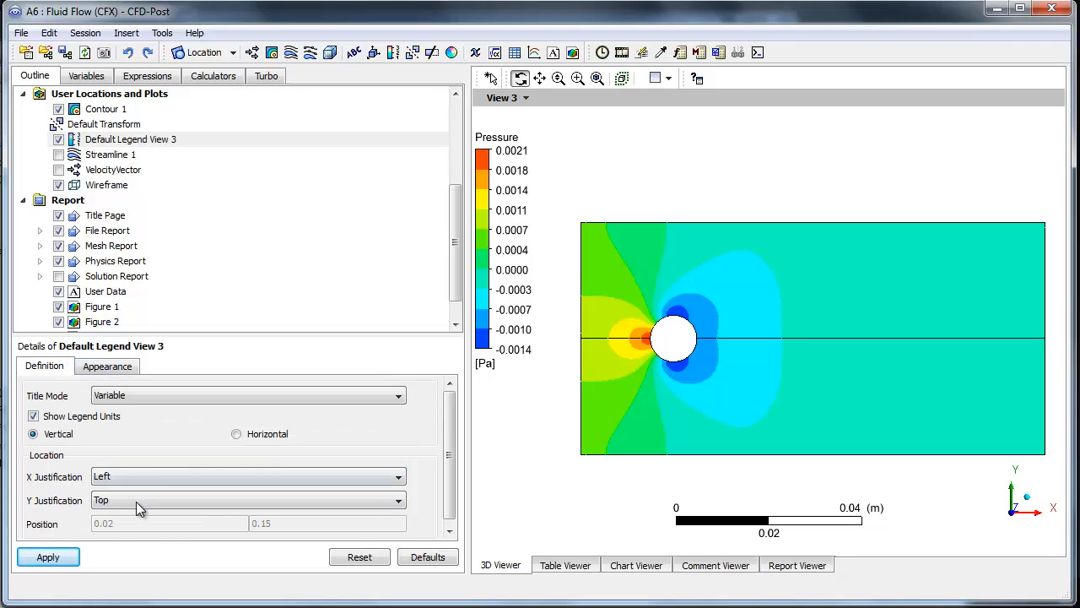
left_click(137, 503)
left_click(134, 542)
left_click(51, 559)
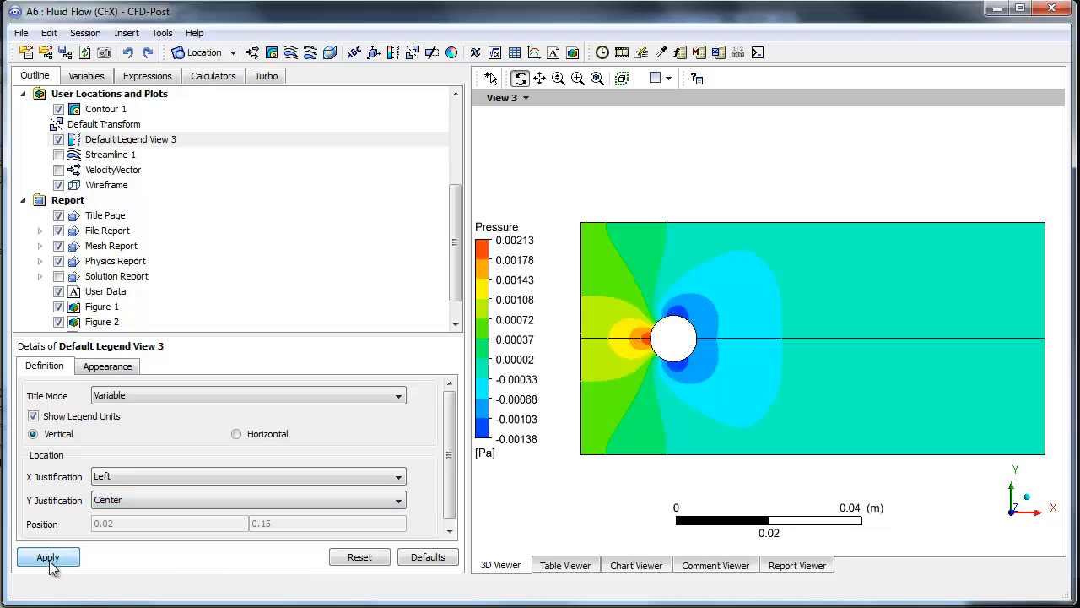
- Copy the pressure contour plot in View 3 to a new report figure with the default name
left_click_drag(708, 407, 702, 410)
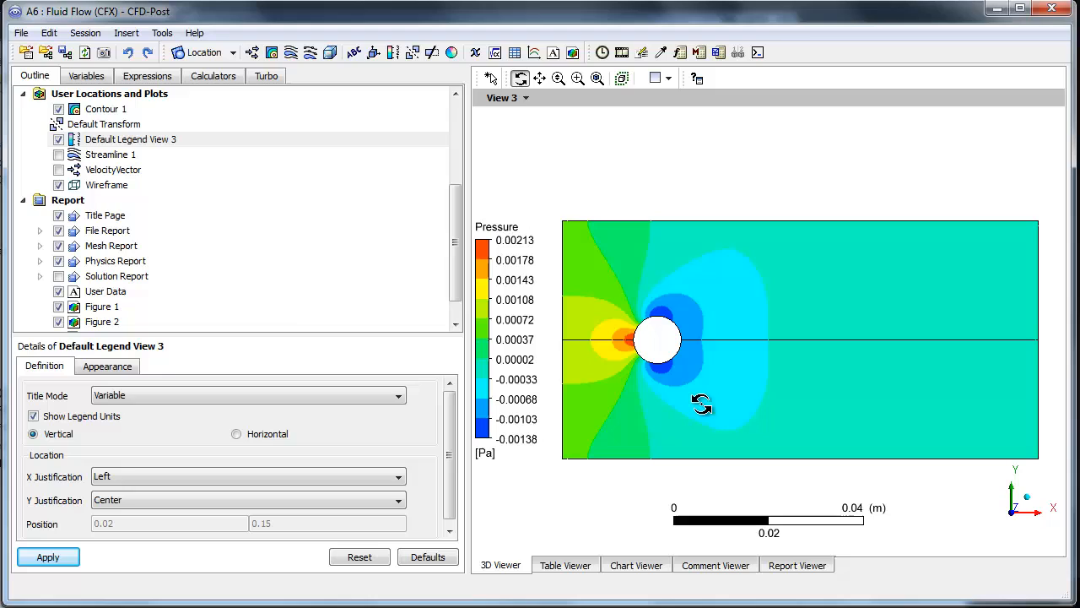
right_click(555, 171)
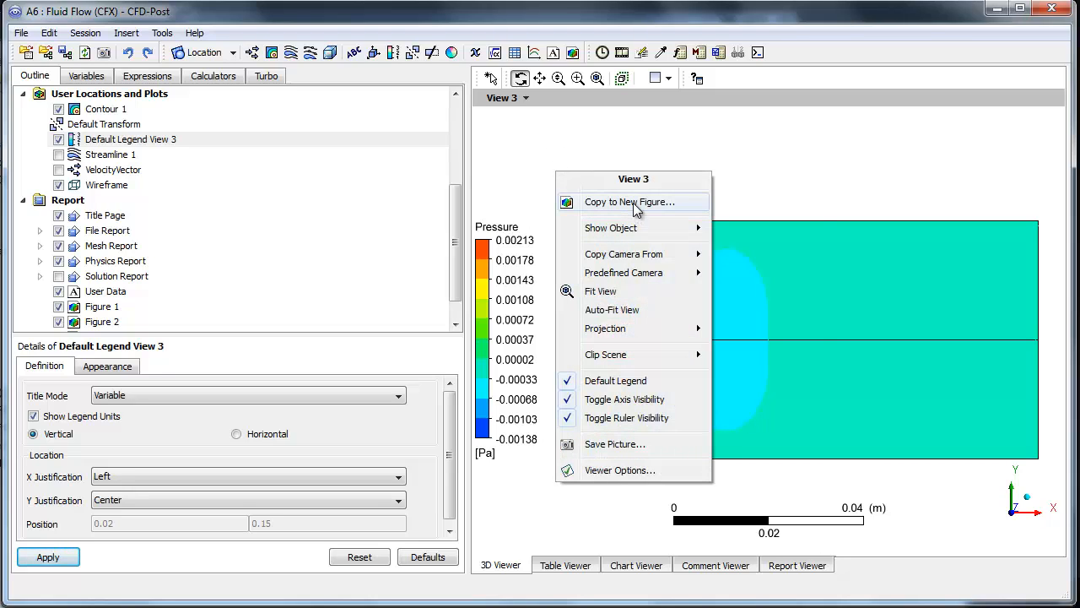
left_click(632, 205)
left_click(690, 329)
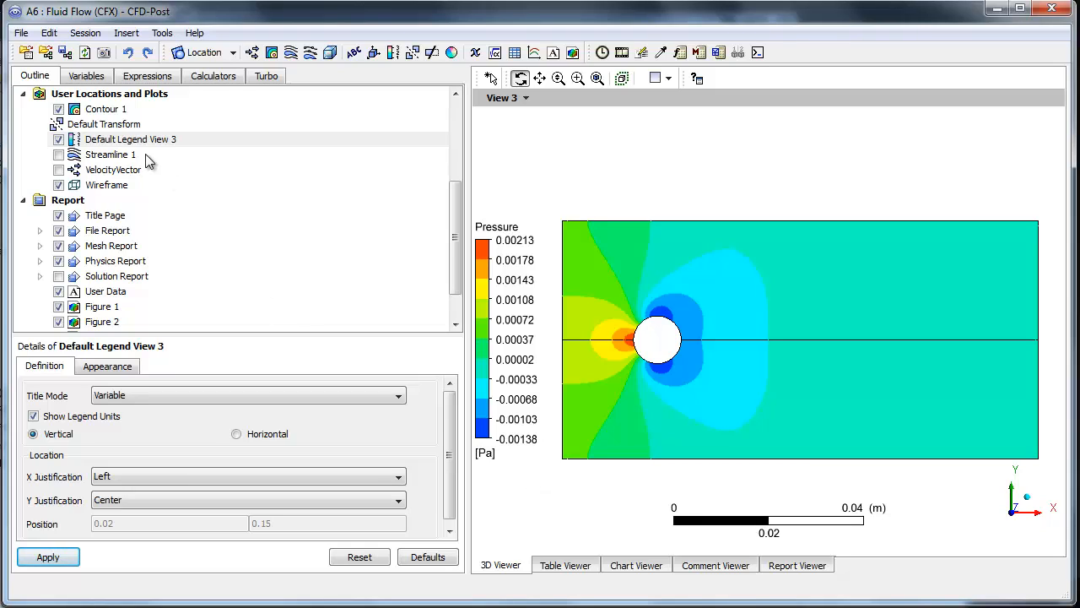
- Change the plotted variable of Contour 1 to Temperature
left_click(104, 111)
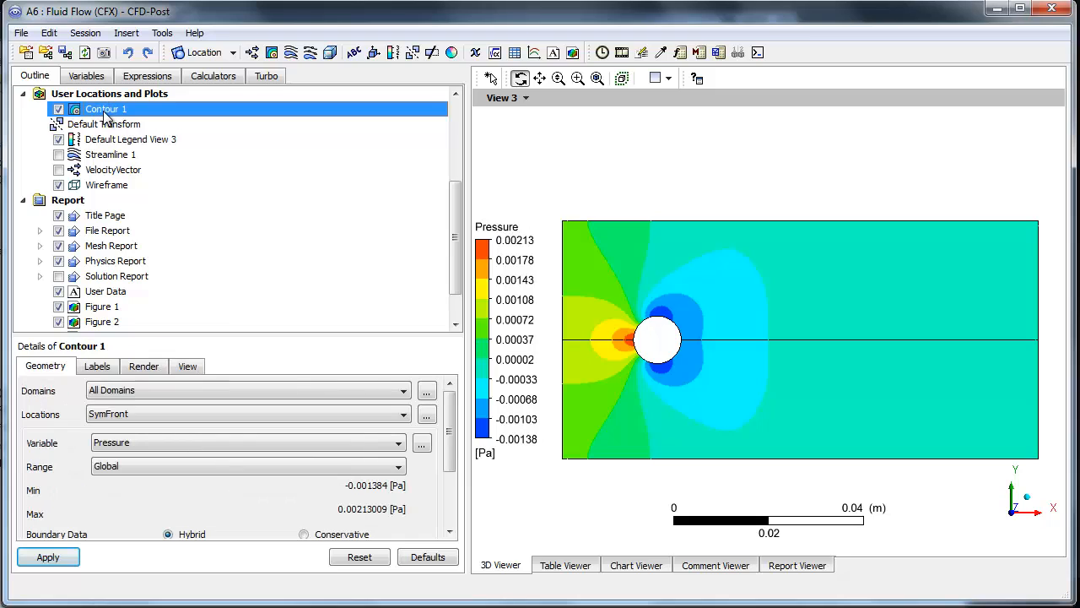
left_click(144, 452)
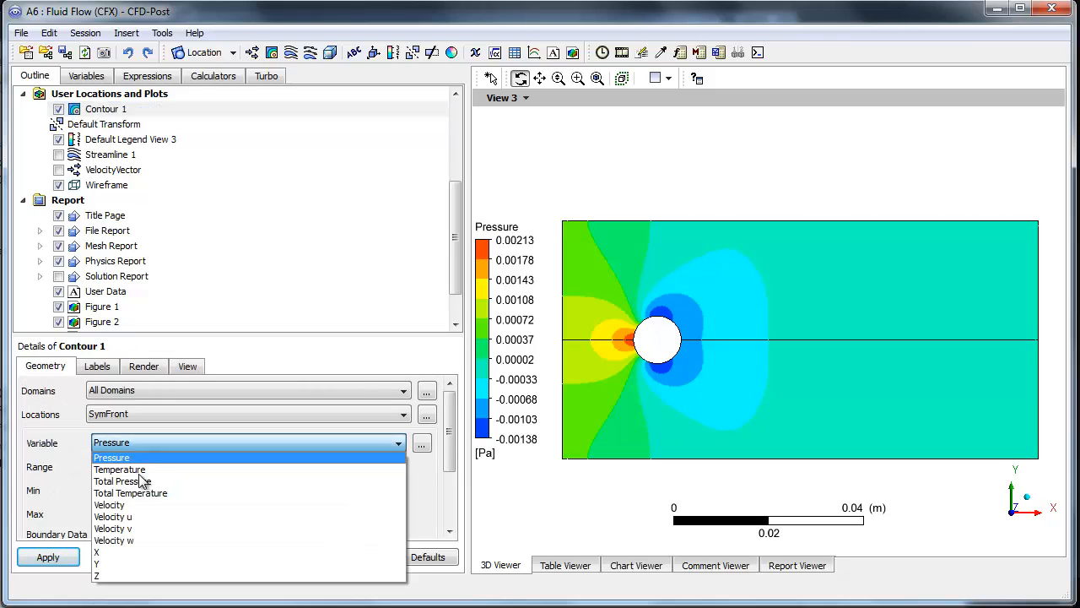
left_click(135, 459)
left_click(74, 560)
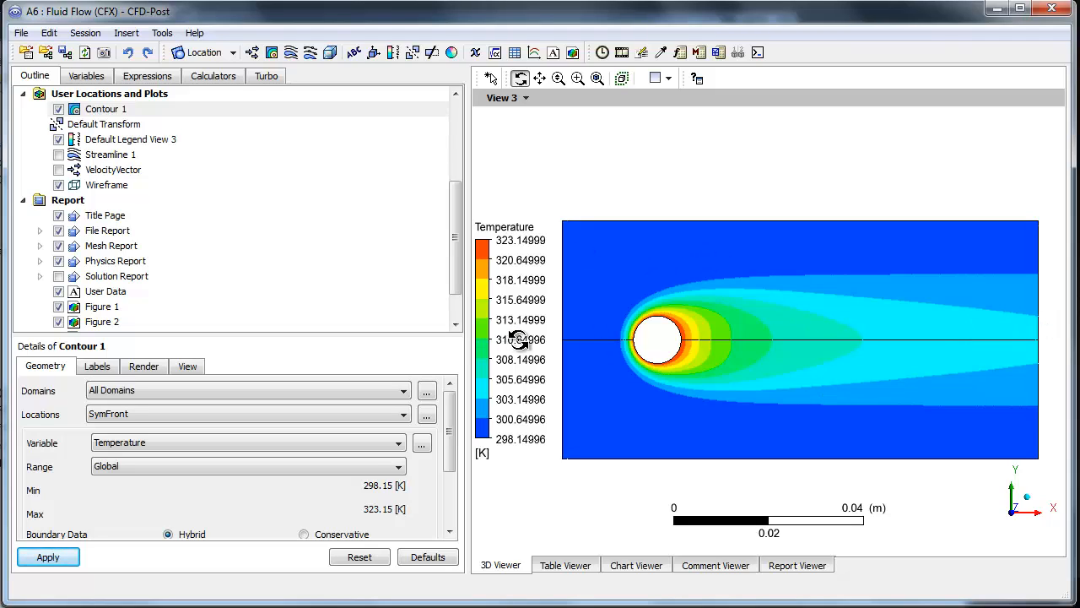
- Set the units of the Temperature solution variable to C
left_click(88, 78)
scroll(116, 270, "down", 5)
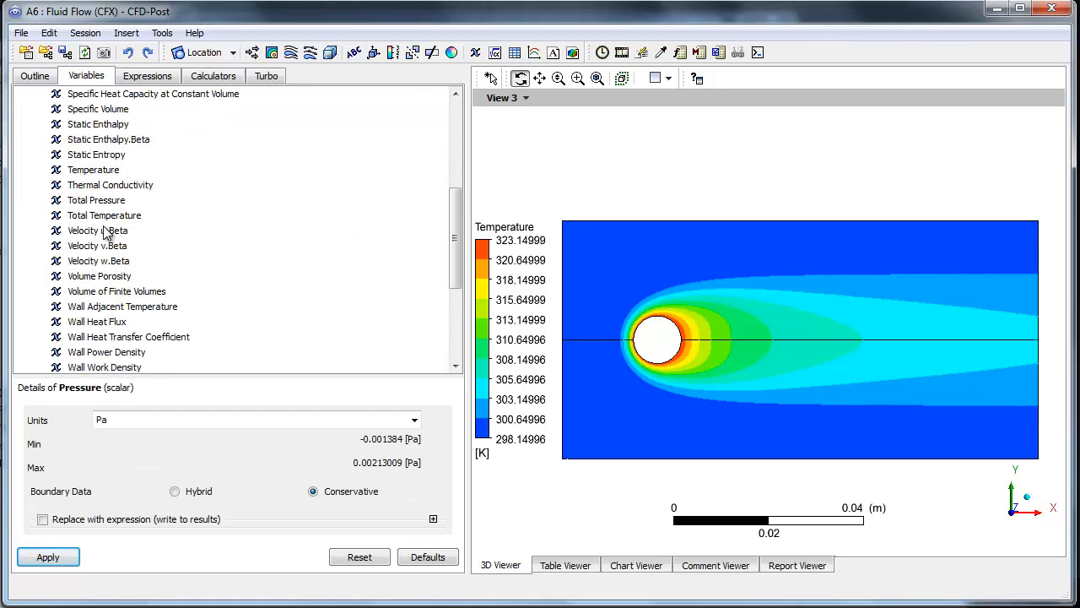
left_click(108, 171)
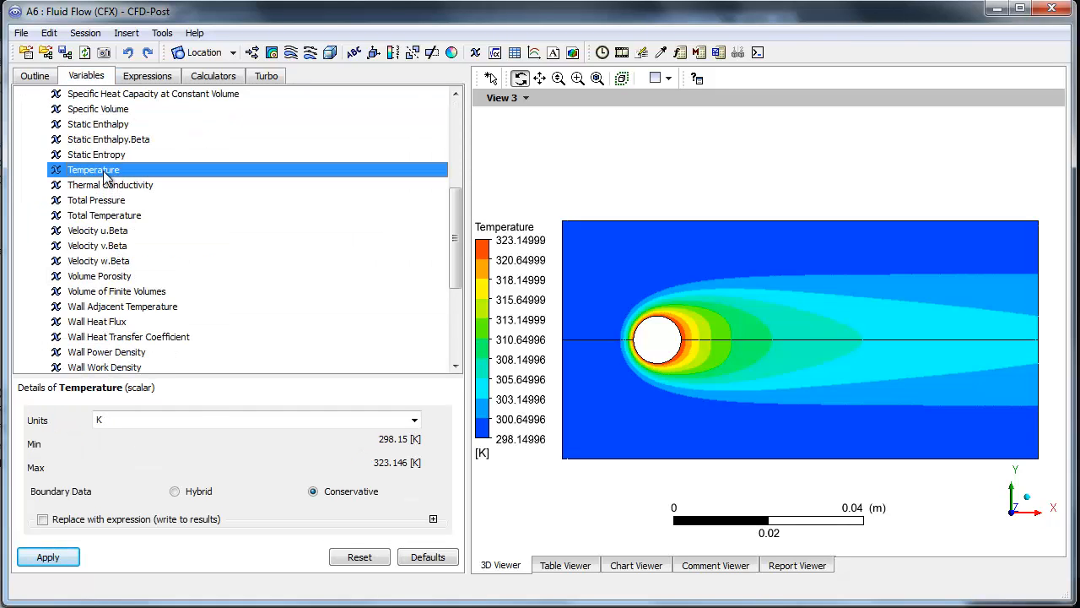
left_click(413, 419)
left_click(330, 450)
left_click(48, 557)
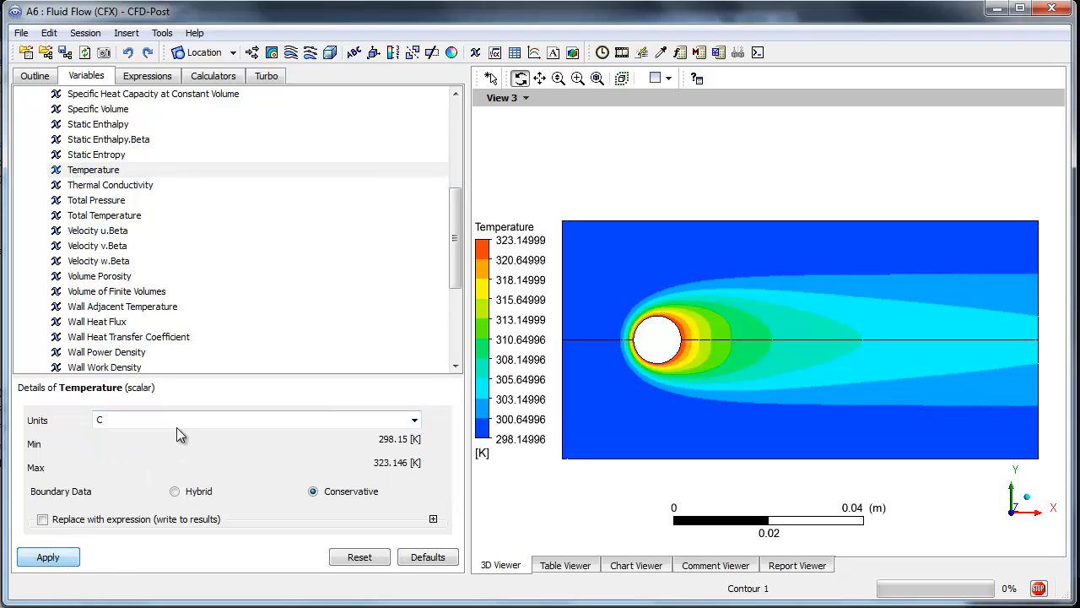
- Reduce the View 3 legend's precision to 1 in Fixed format
left_click(38, 78)
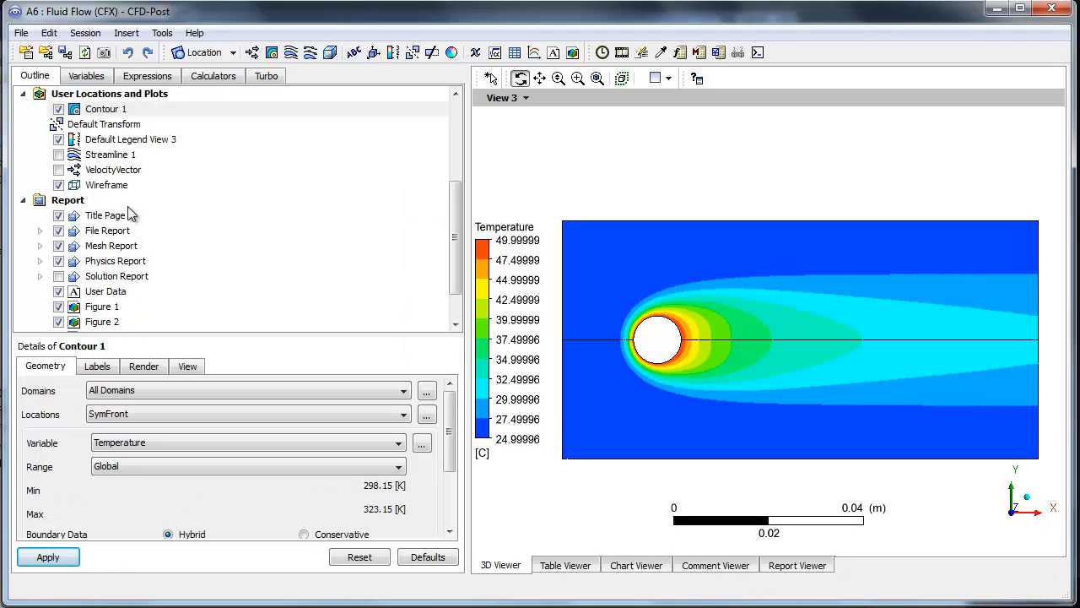
left_click(128, 140)
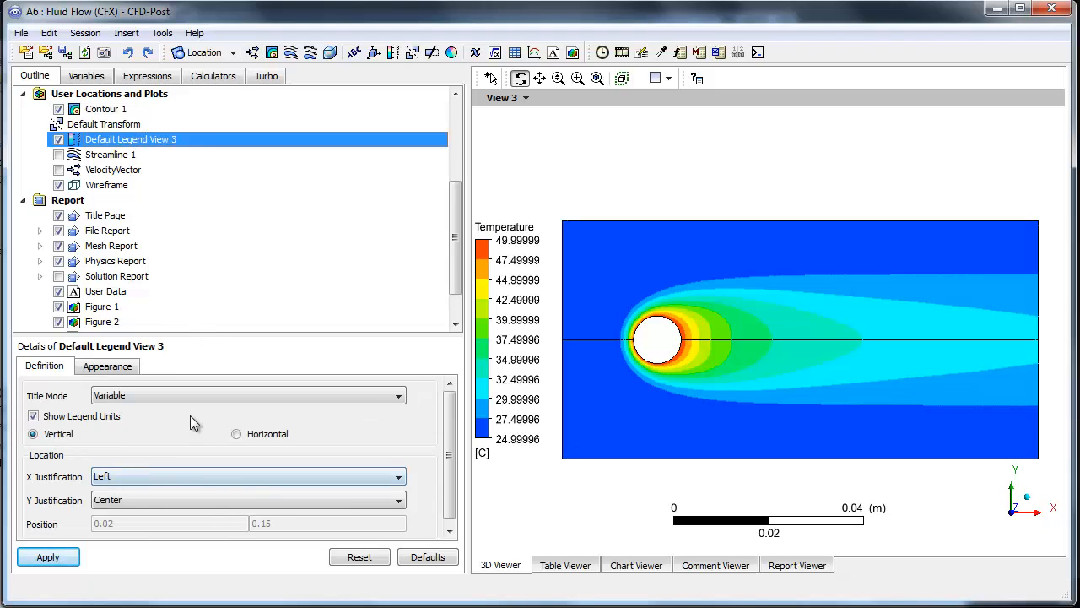
left_click(125, 370)
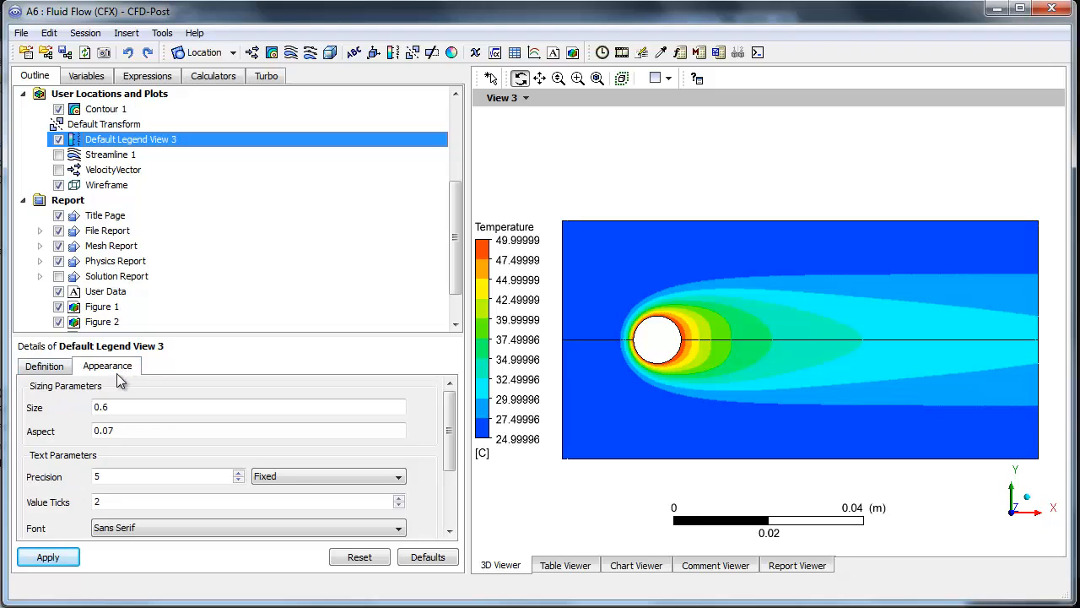
left_click(293, 476)
left_click(291, 490)
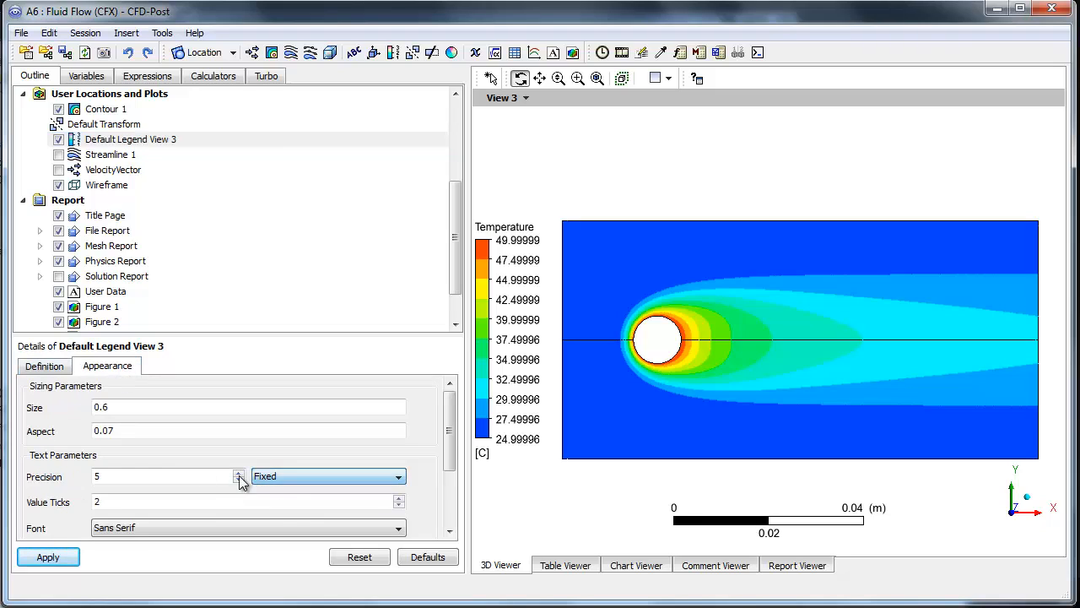
left_click(48, 557)
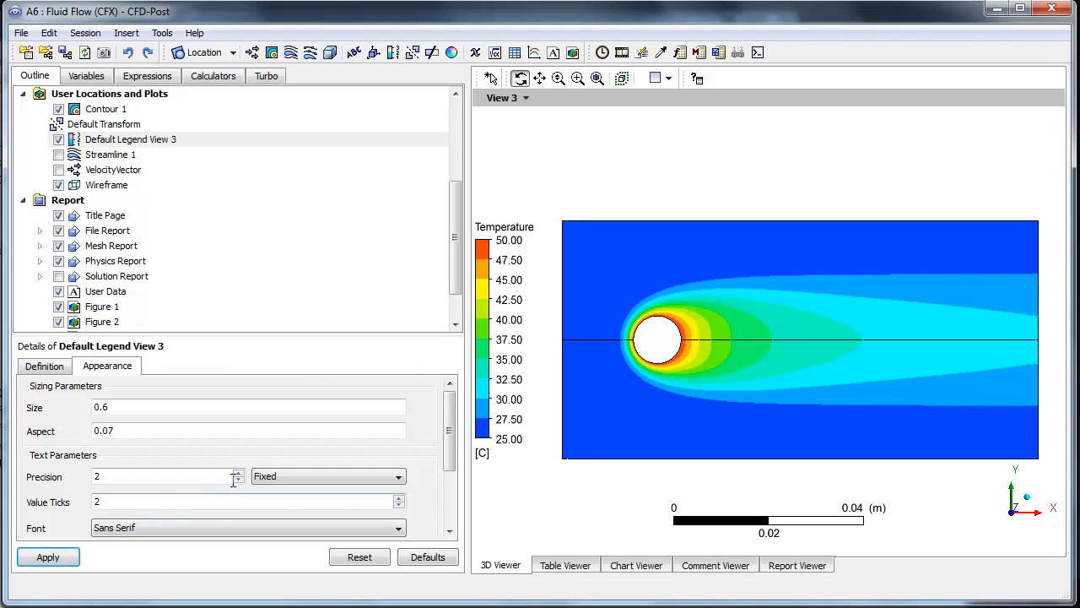
left_click(237, 480)
left_click(46, 557)
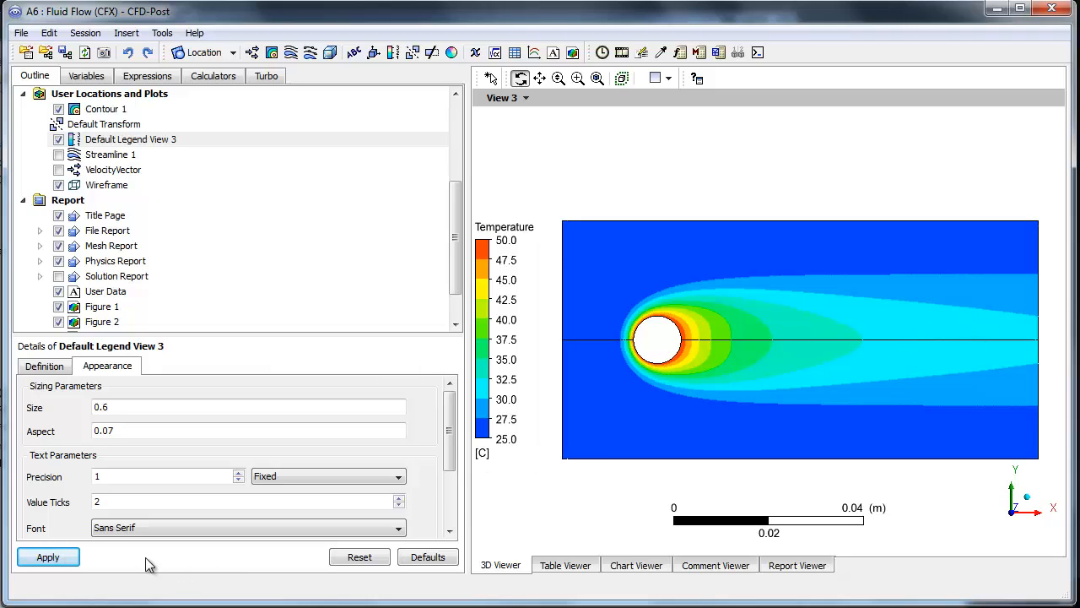
- Copy the temperature contour plot in View 3 to a new report figure with the default name and display the report
right_click(501, 169)
left_click(550, 204)
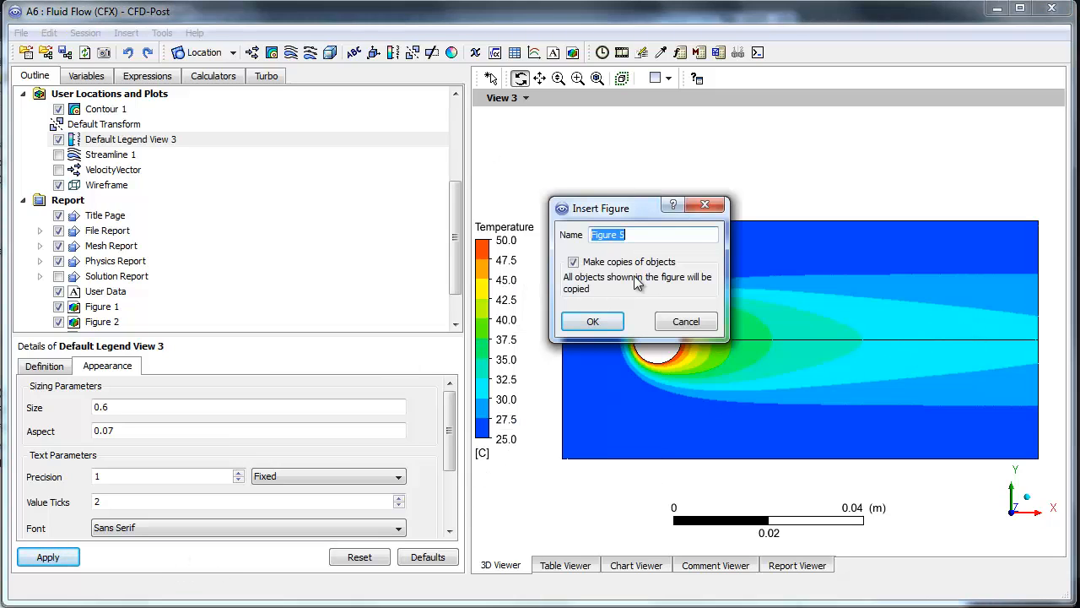
left_click(604, 324)
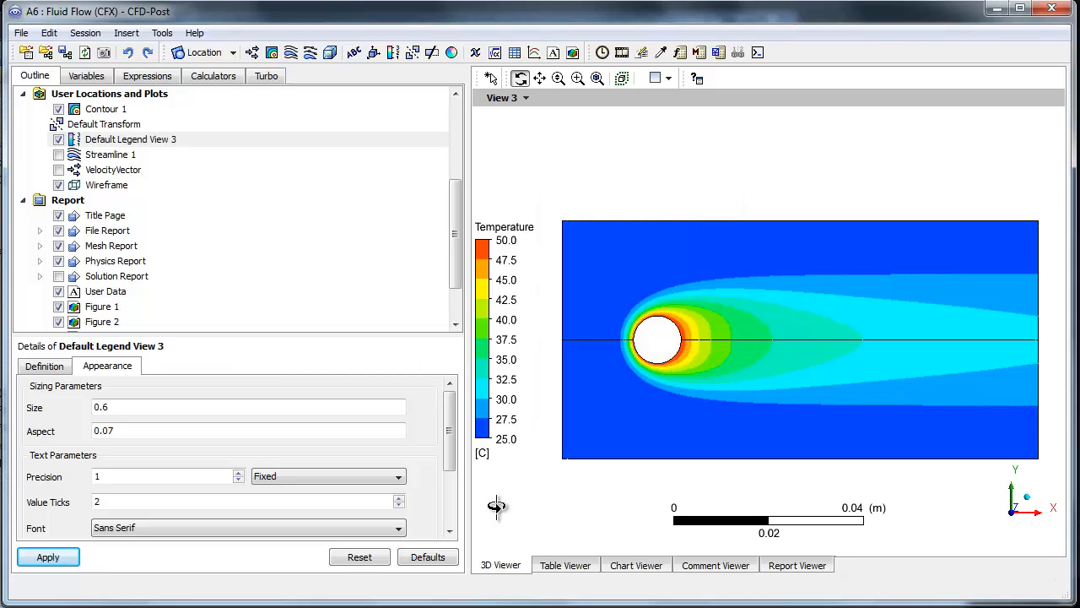
scroll(457, 283, "down", 2)
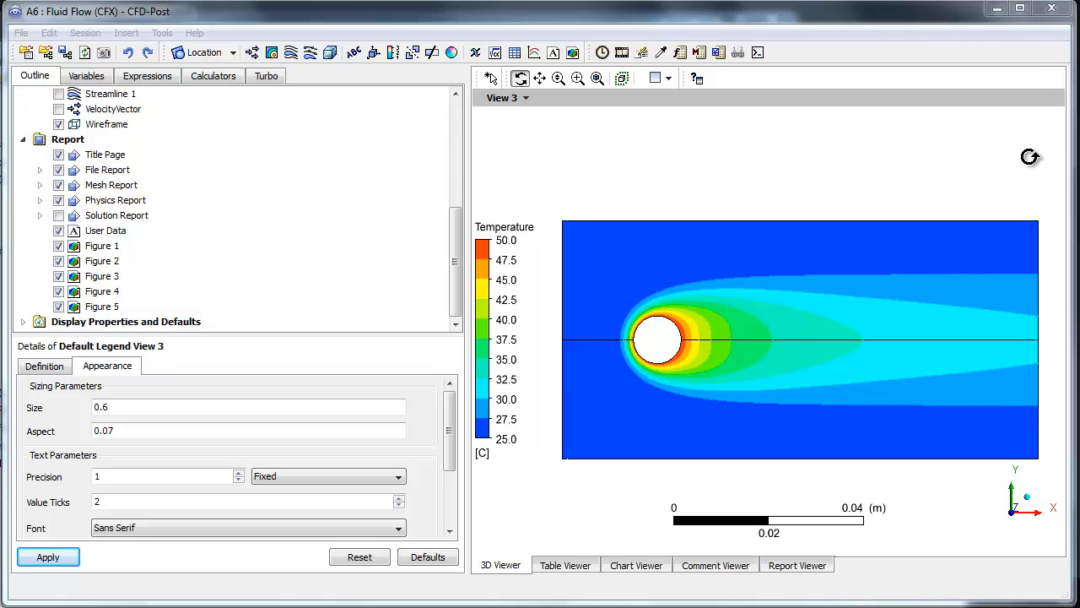
left_click(797, 566)
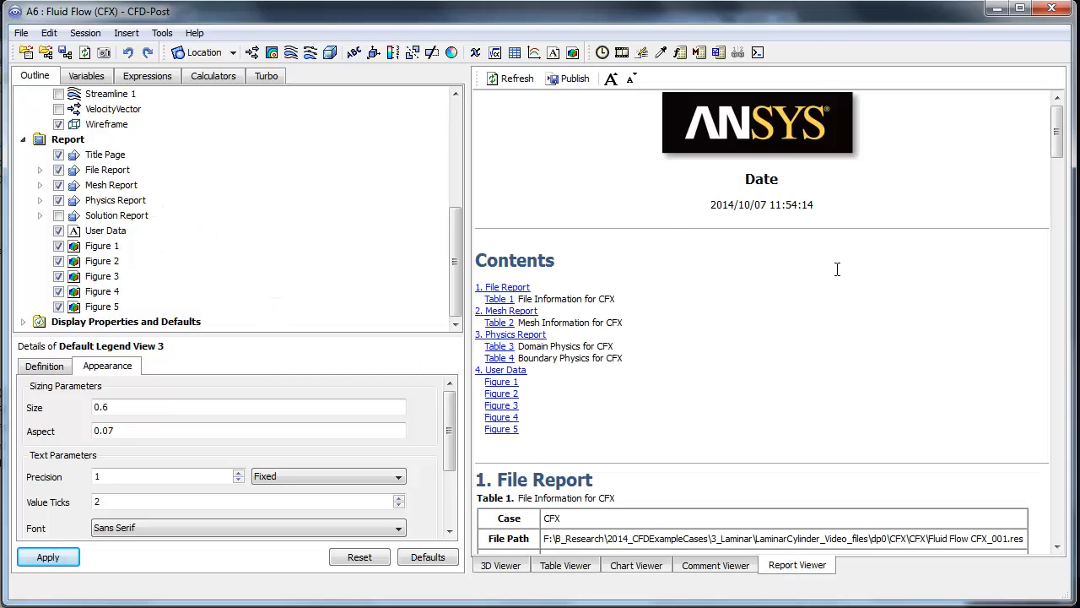
- Review the generated report from the file, mesh and physics tables through to the five user figures
scroll(834, 287, "down", 8)
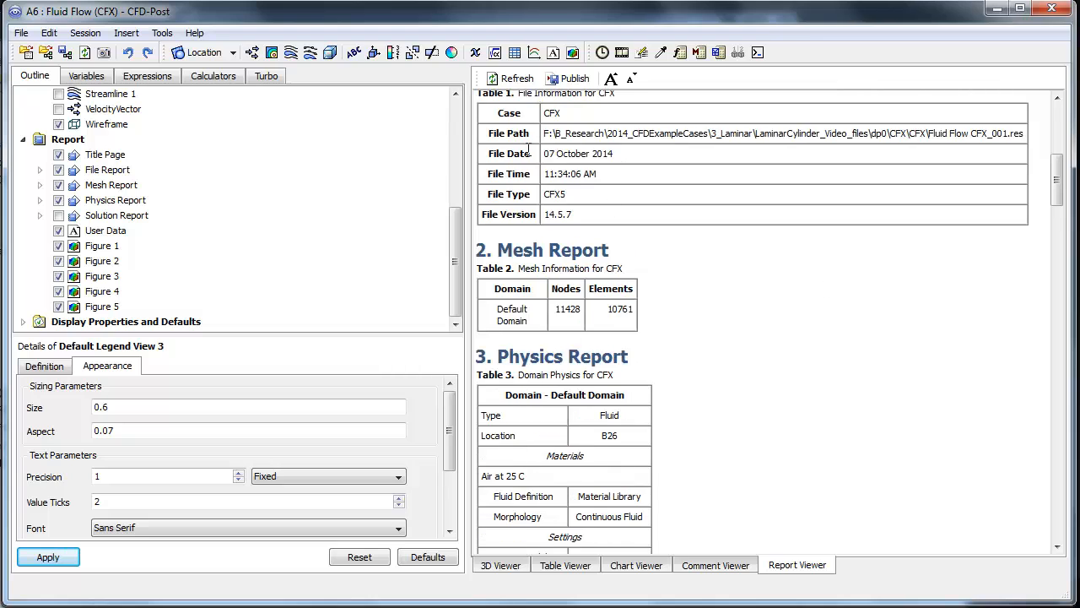
scroll(528, 148, "up", 2)
scroll(556, 242, "down", 8)
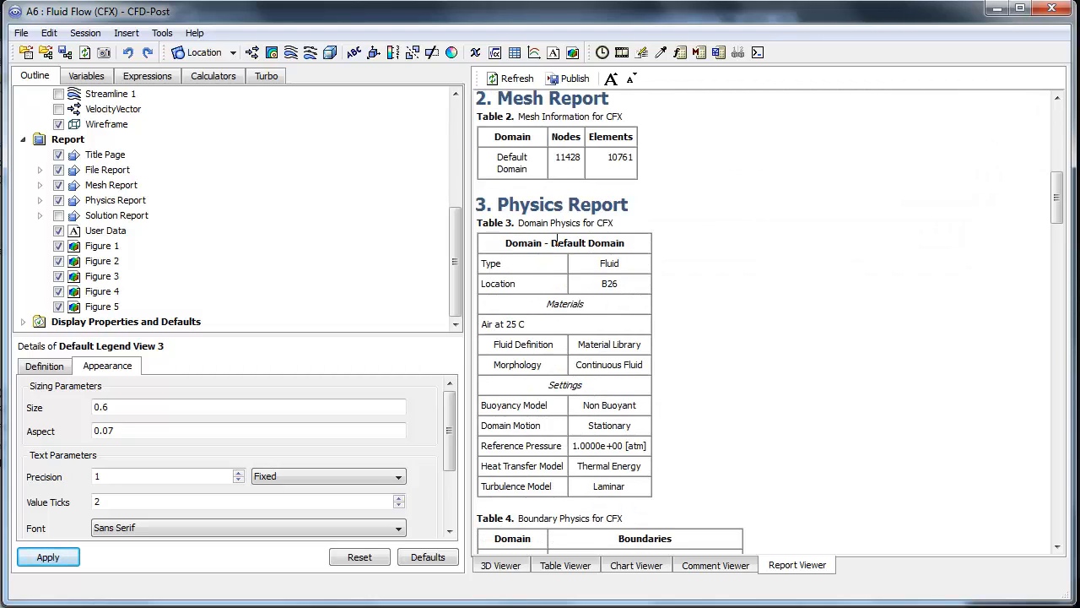
scroll(570, 287, "down", 5)
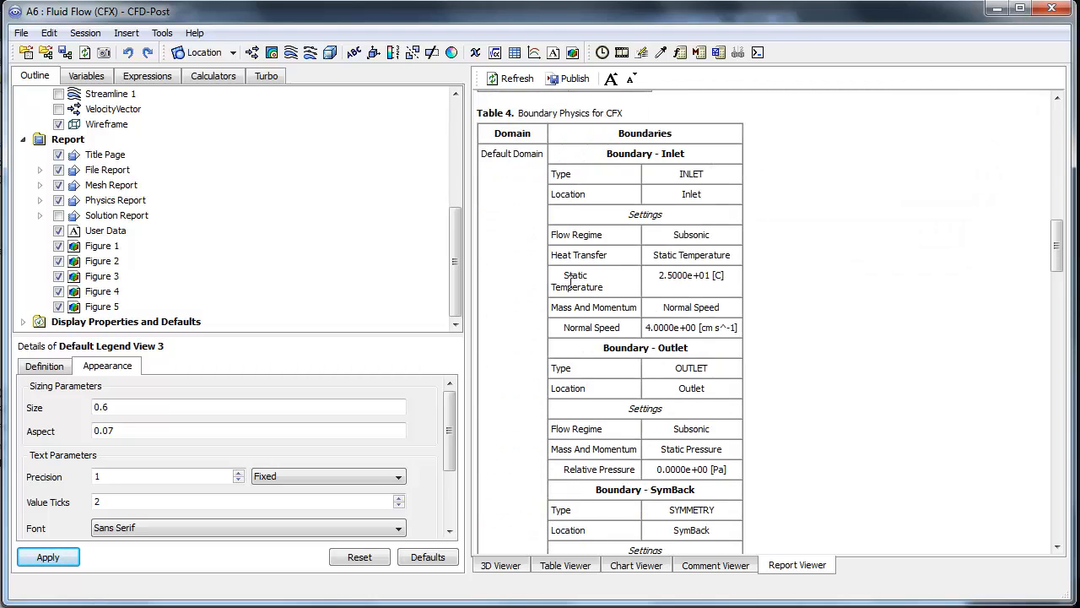
scroll(571, 281, "down", 18)
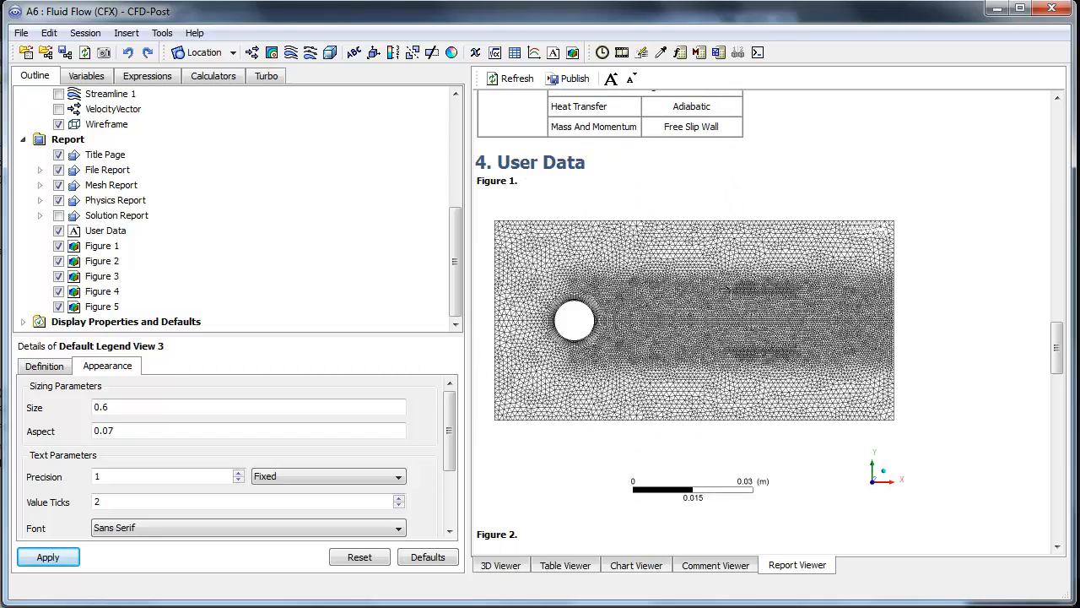
scroll(751, 323, "down", 6)
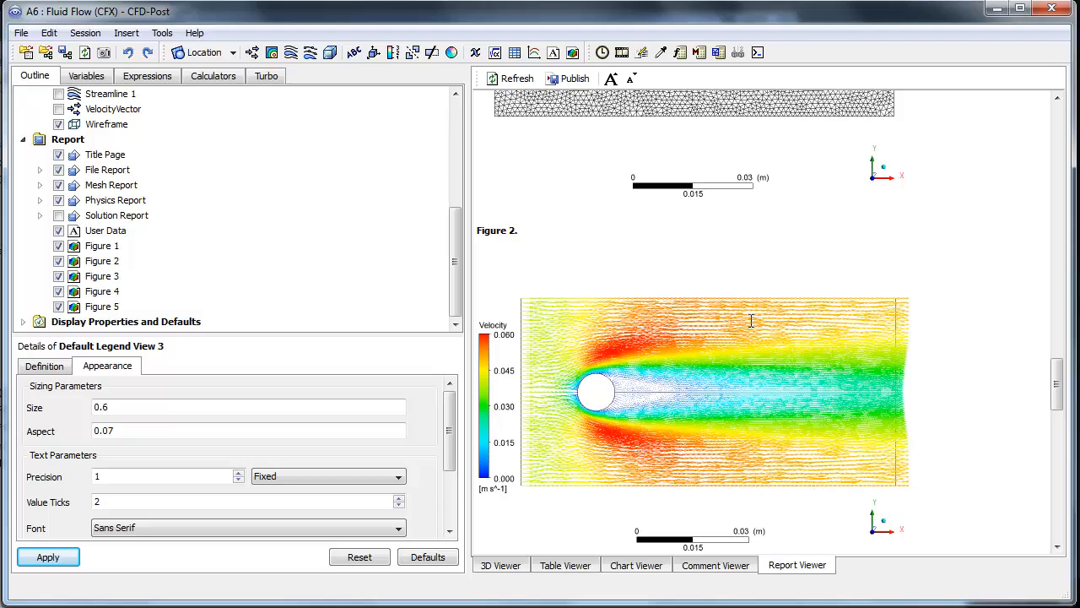
scroll(751, 320, "down", 3)
scroll(751, 321, "down", 20)
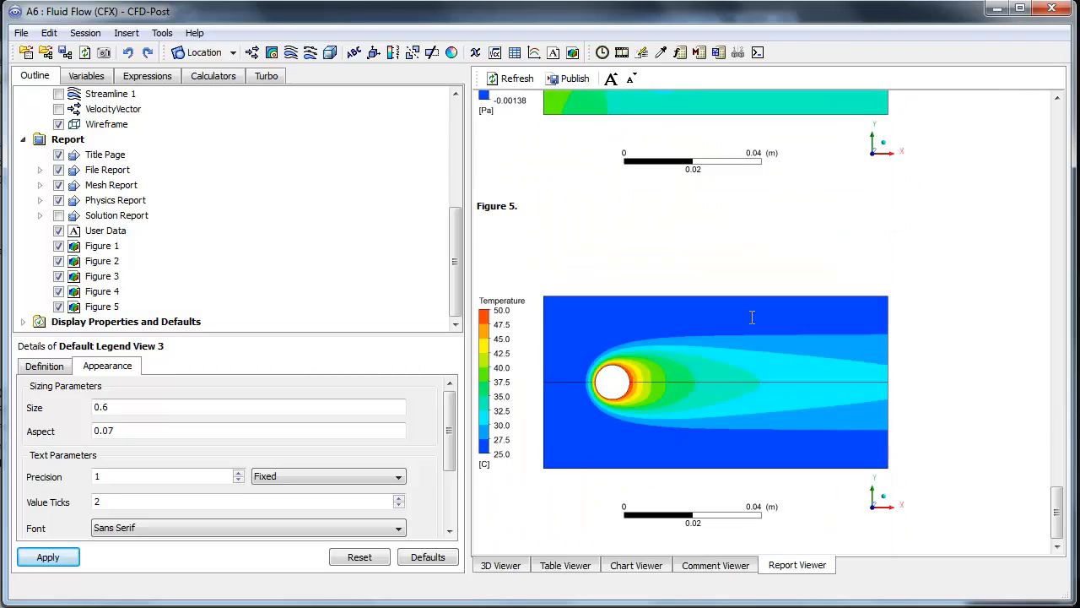
scroll(752, 315, "up", 20)
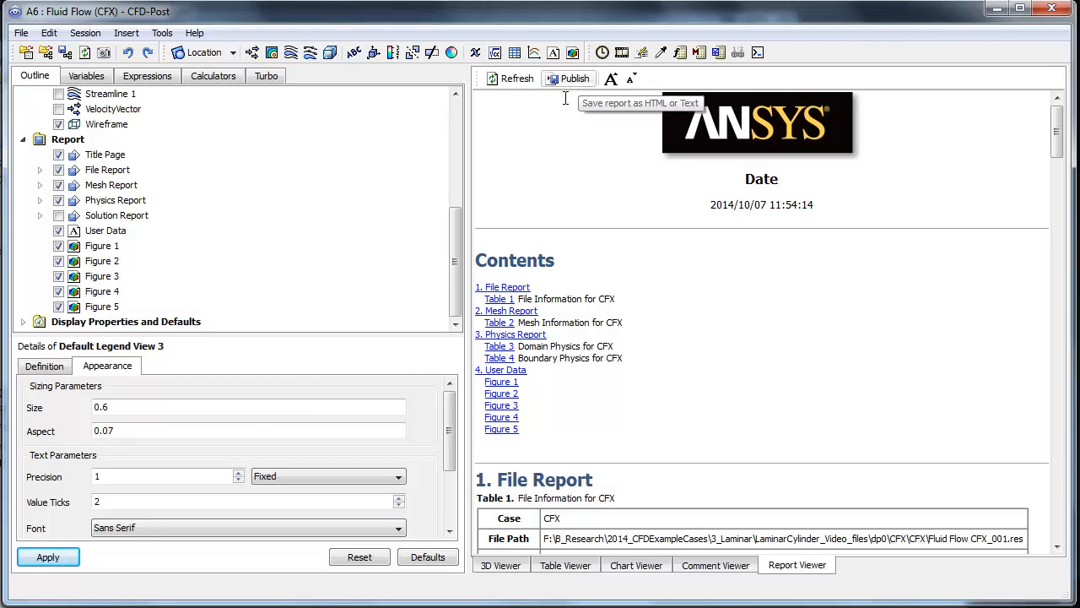
scroll(709, 250, "down", 20)
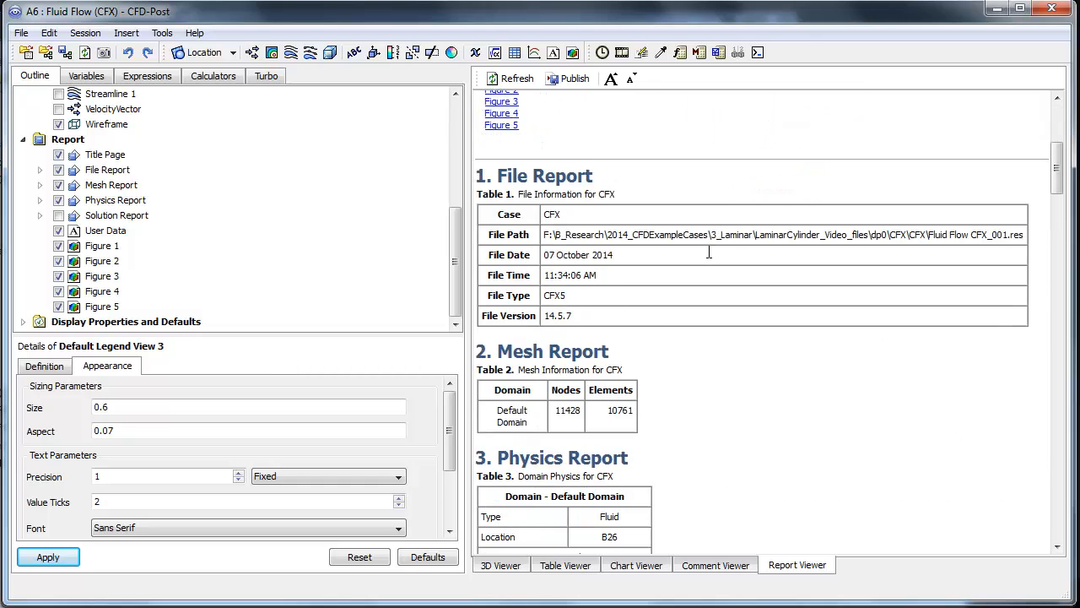
scroll(709, 250, "down", 8)
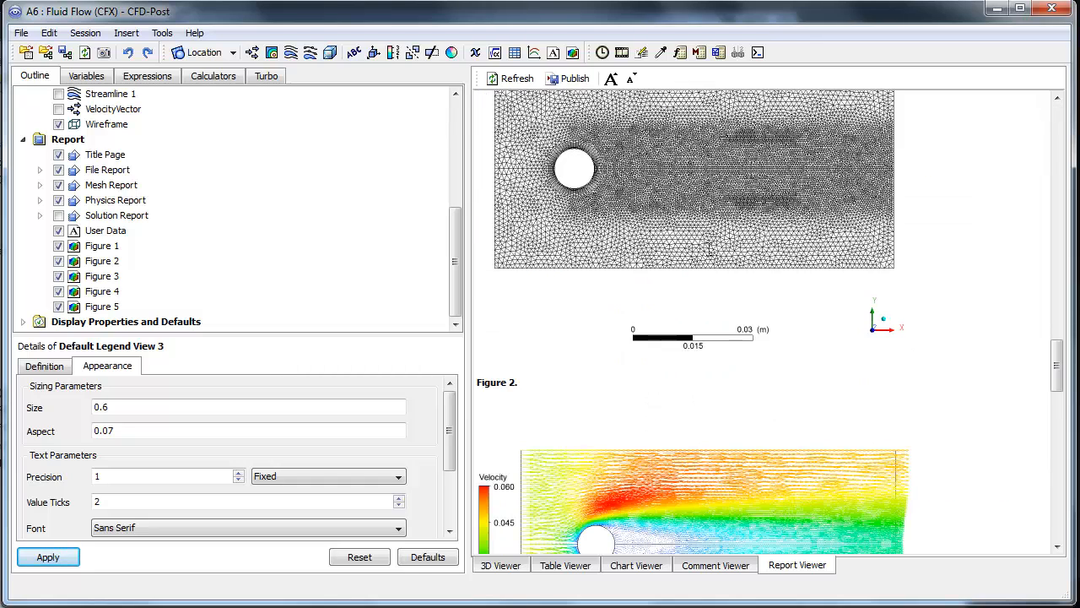
- Display Figure 1 from the report in the 3D viewer and look at the options available for the figure, including Save Picture
right_click(698, 169)
left_click(253, 334)
double_click(100, 246)
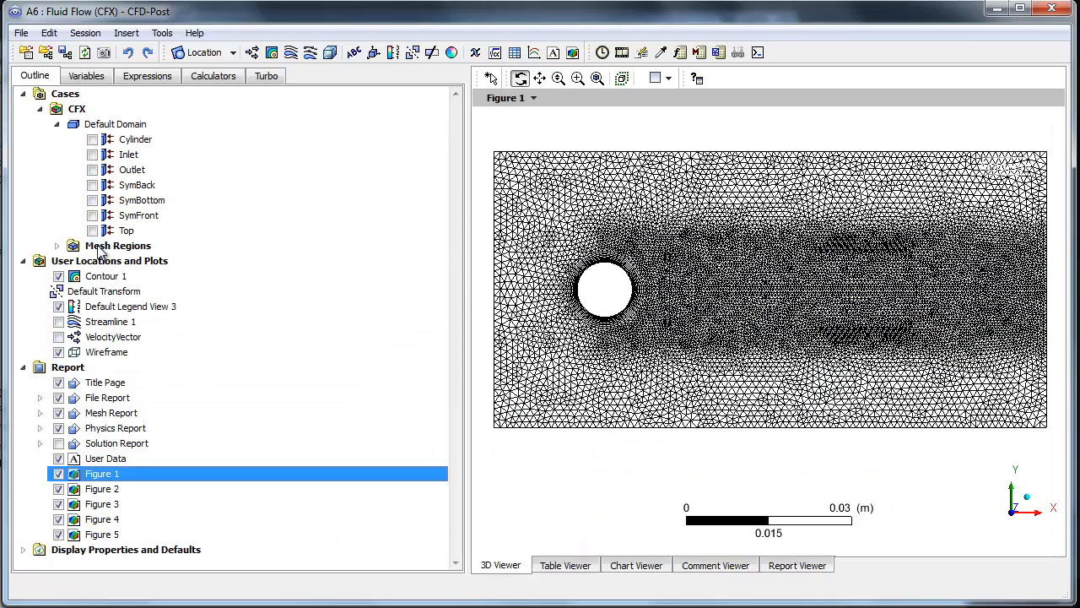
right_click(689, 225)
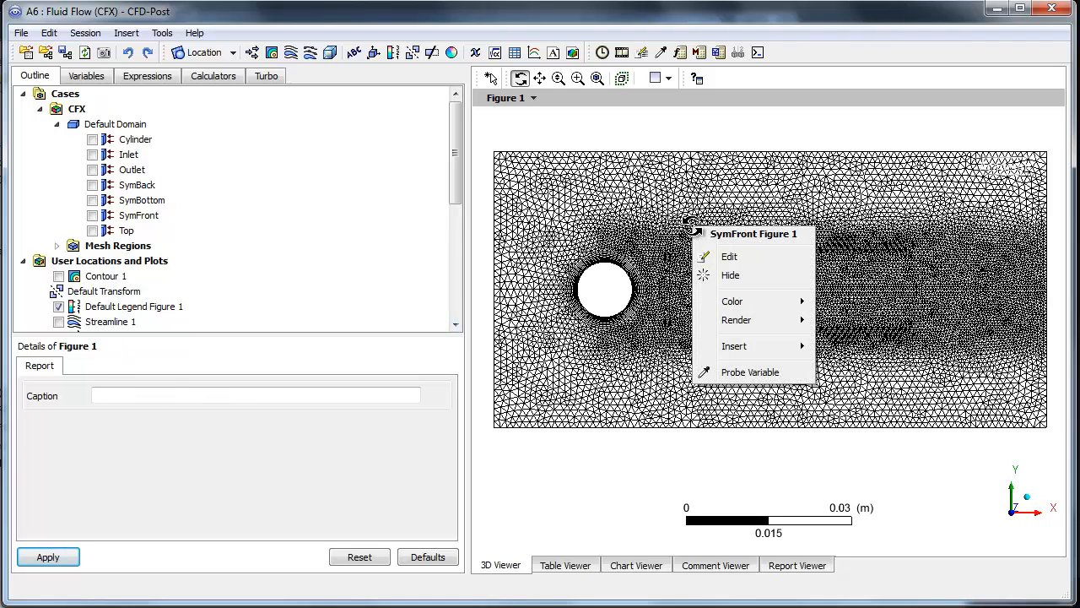
right_click(575, 125)
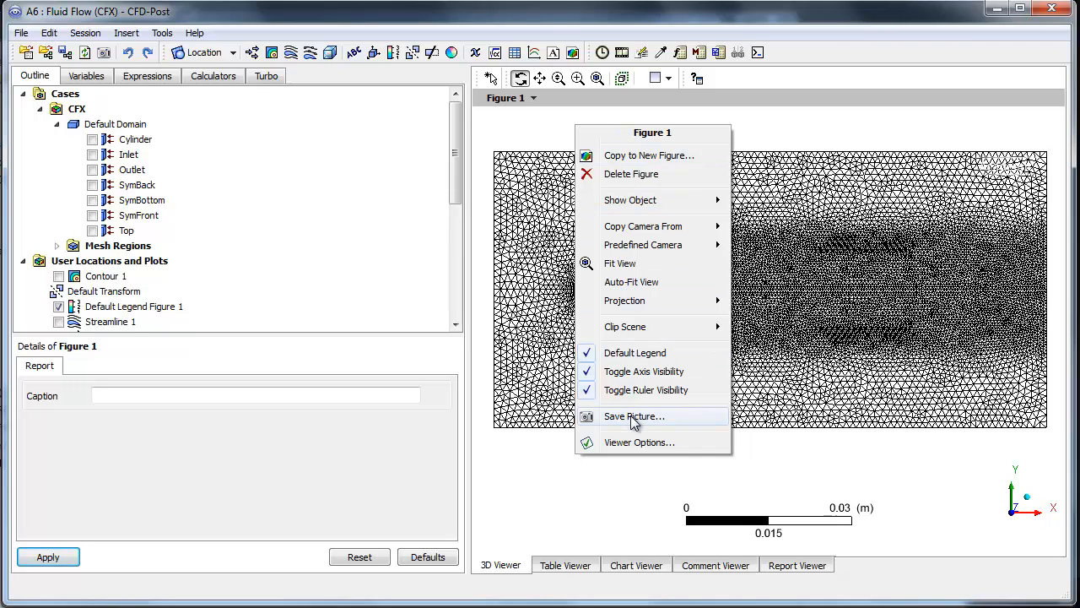
left_click(554, 463)
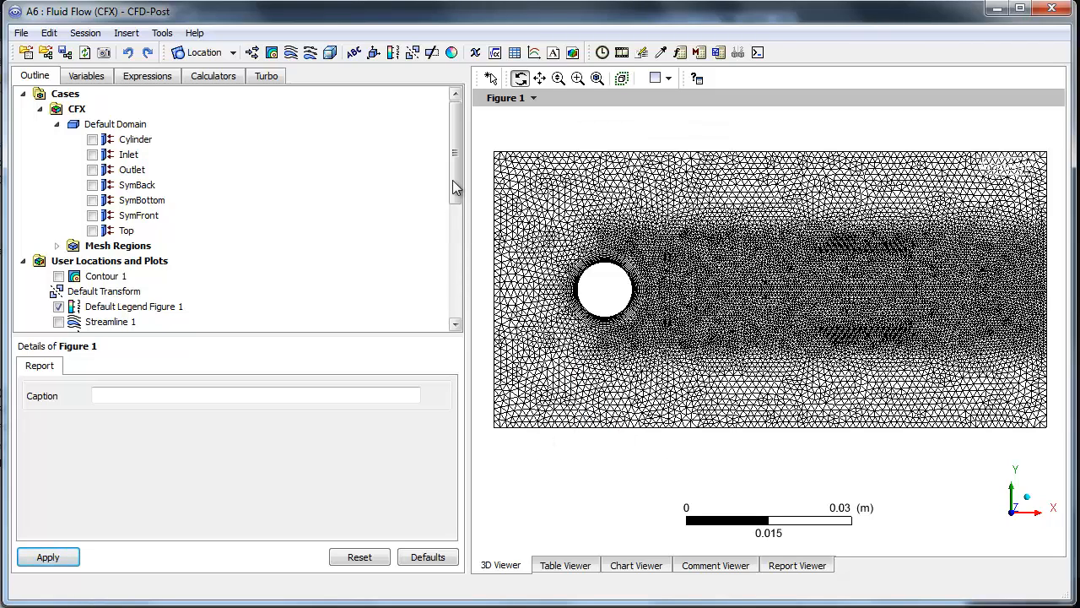
left_click_drag(452, 180, 458, 260)
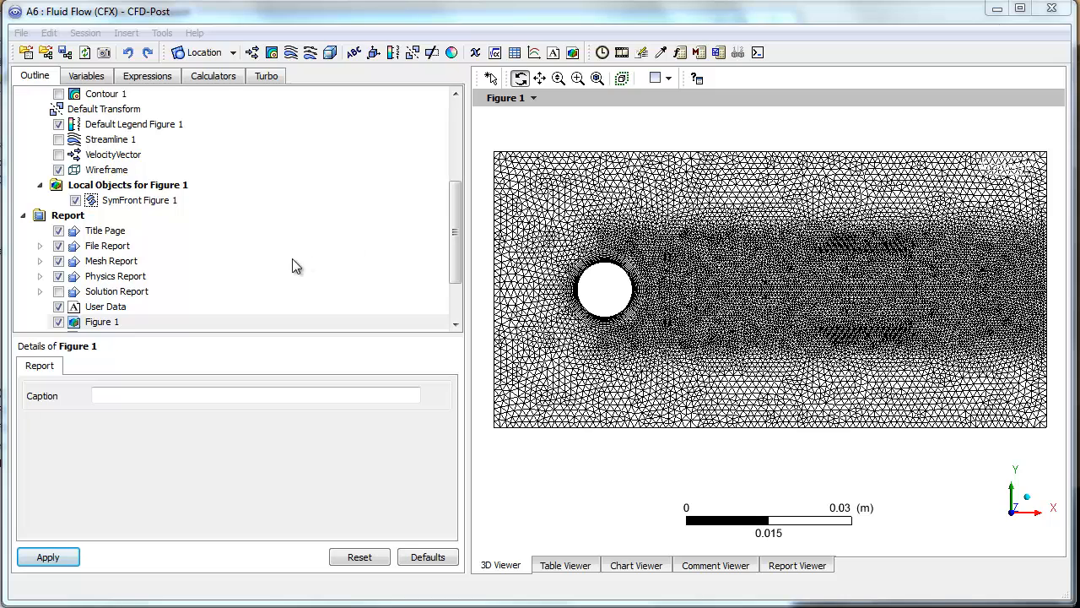
- Open the Function Calculator and set its function to areaAve for the Cylinder location
left_click(154, 77)
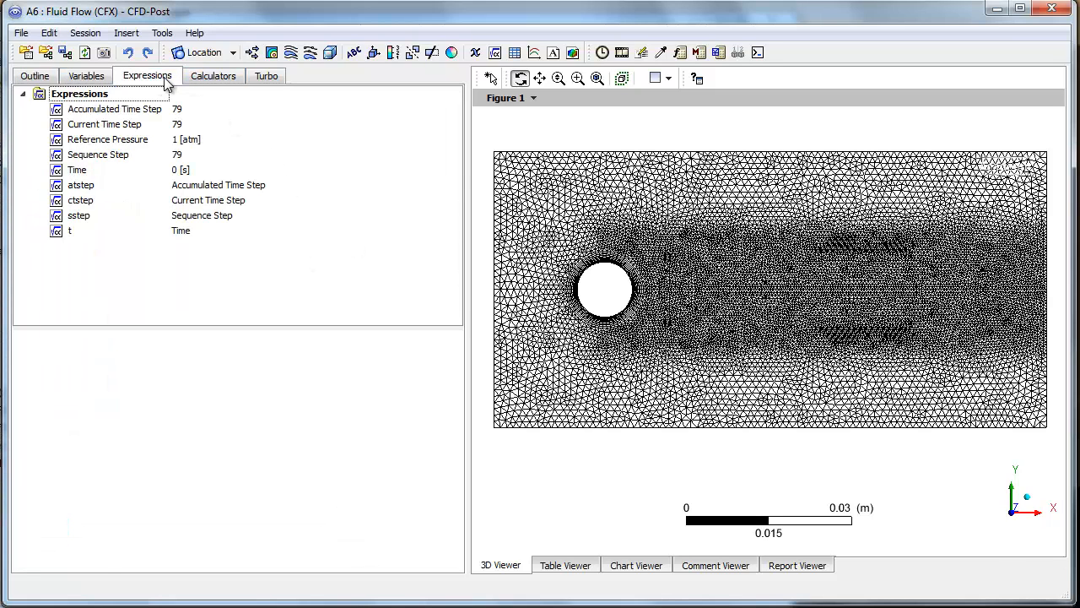
left_click(207, 77)
left_click(95, 126)
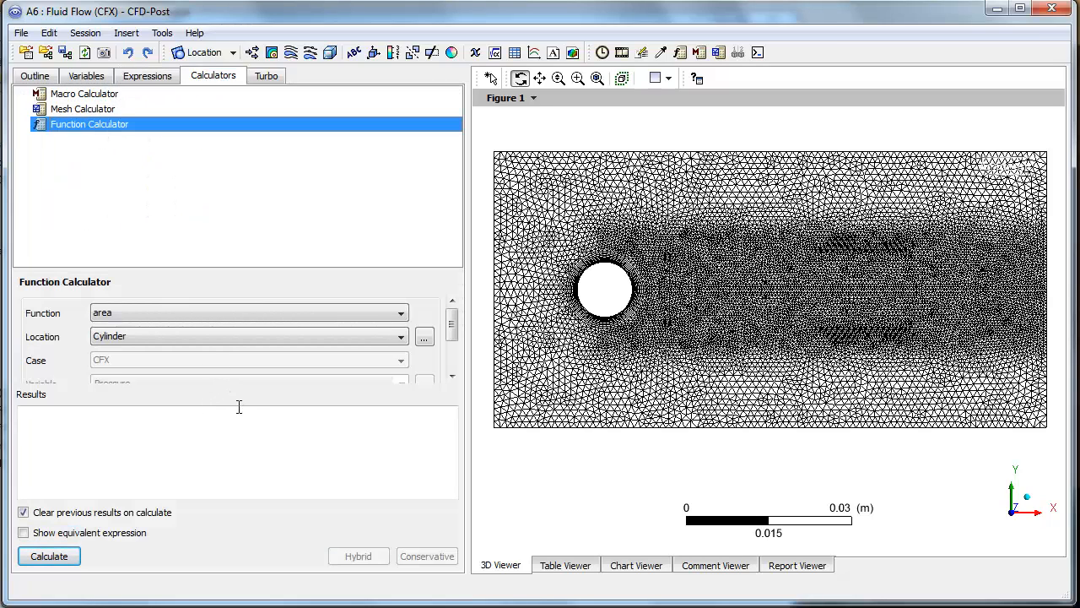
left_click_drag(265, 270, 277, 211)
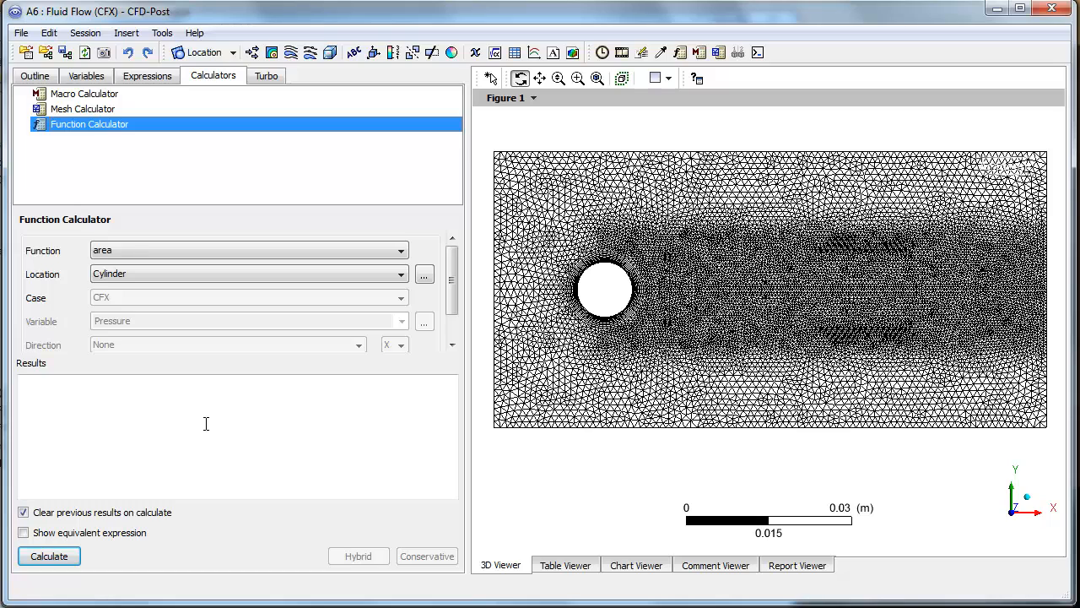
left_click(129, 250)
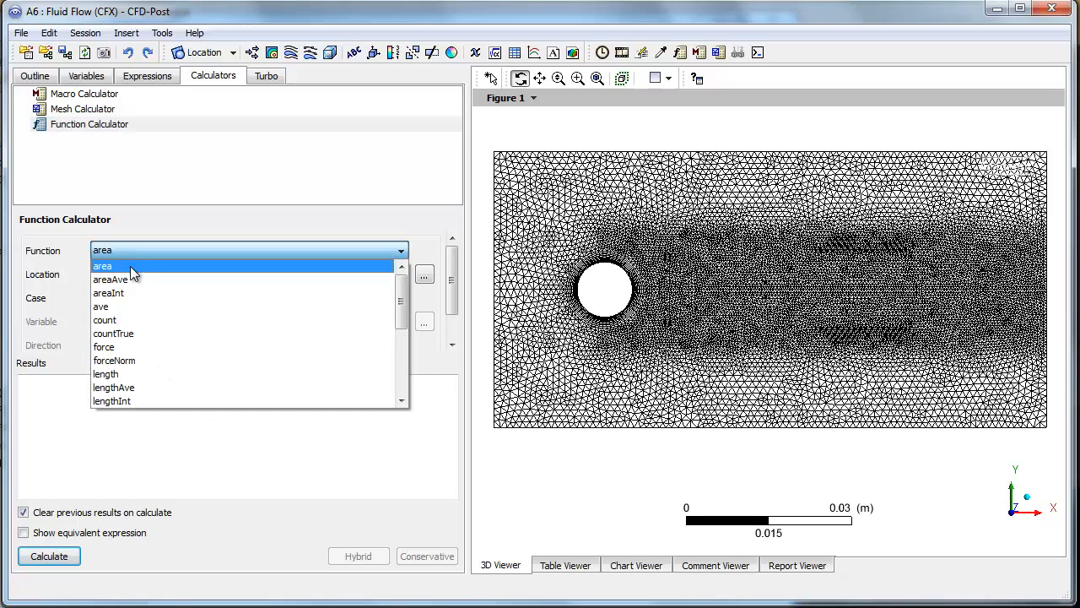
left_click(129, 277)
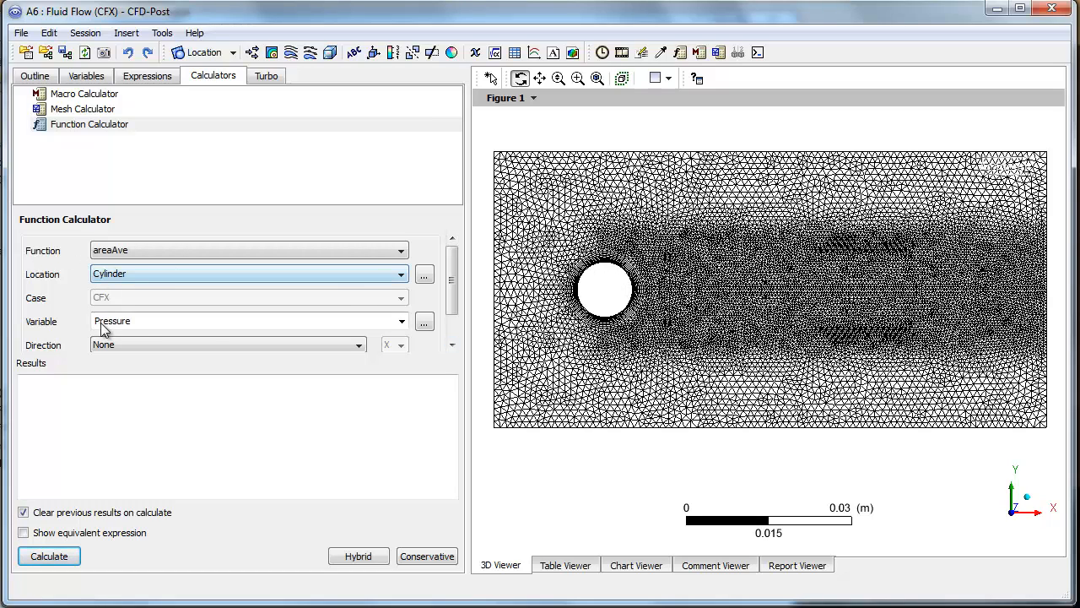
- Calculate the area average of Heat Flux on the Cylinder with the equivalent expression shown
left_click(424, 328)
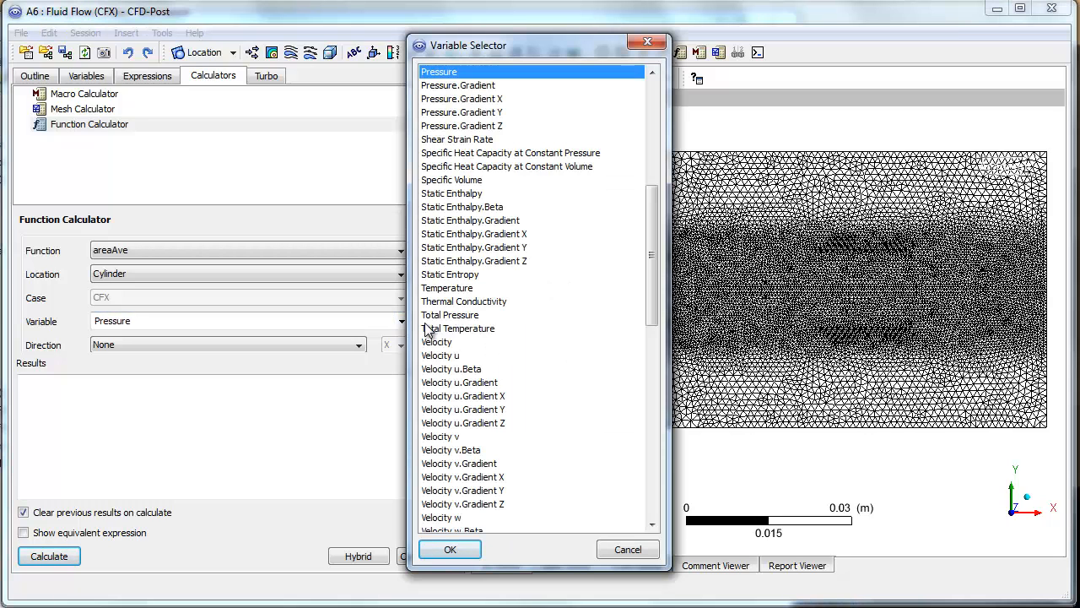
left_click_drag(654, 242, 667, 161)
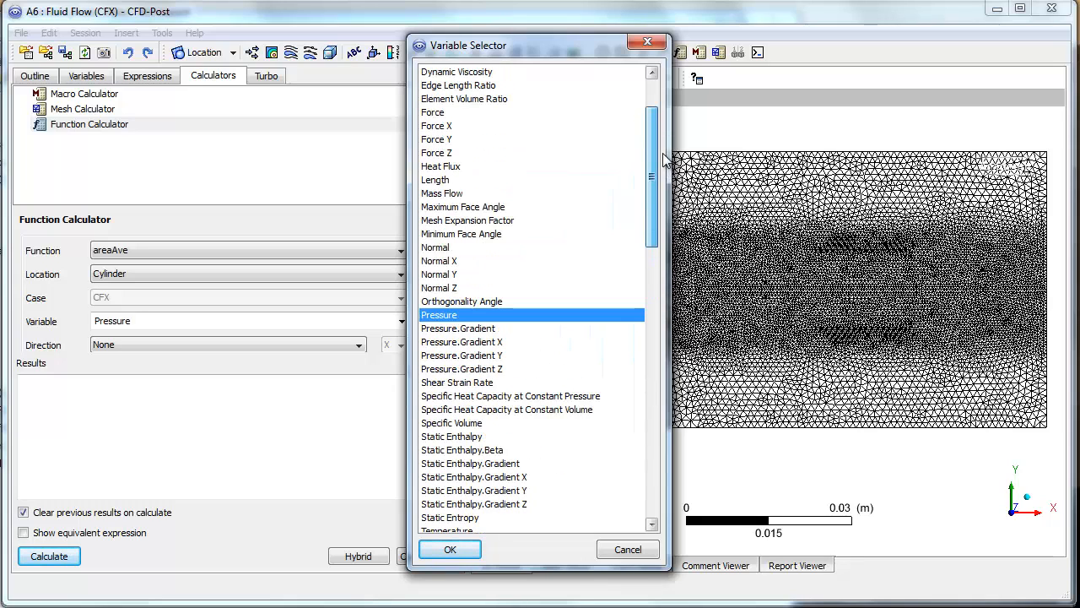
left_click(440, 166)
left_click(456, 549)
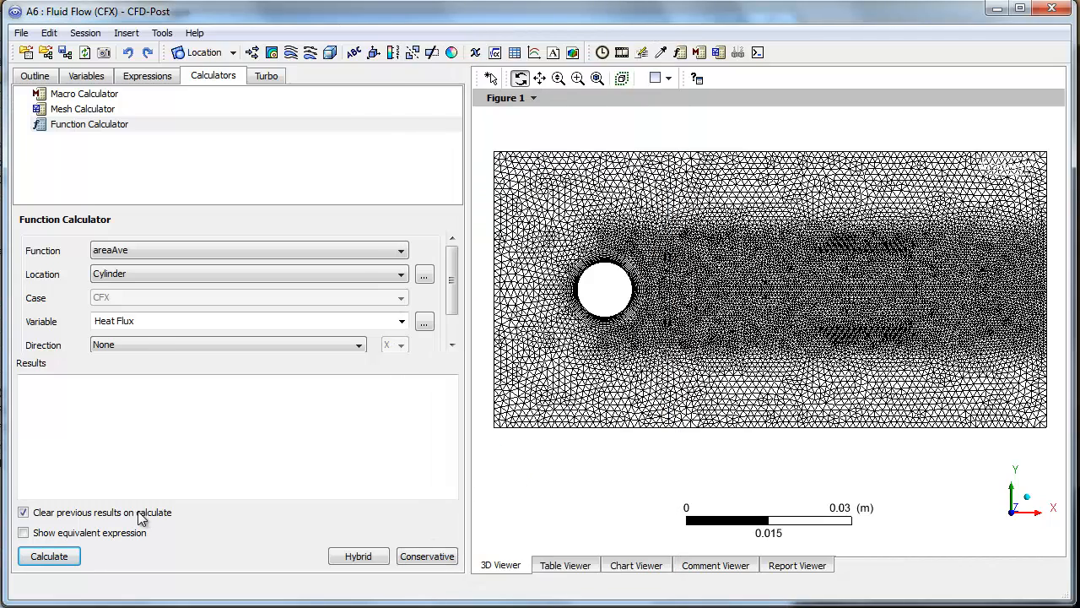
left_click(24, 533)
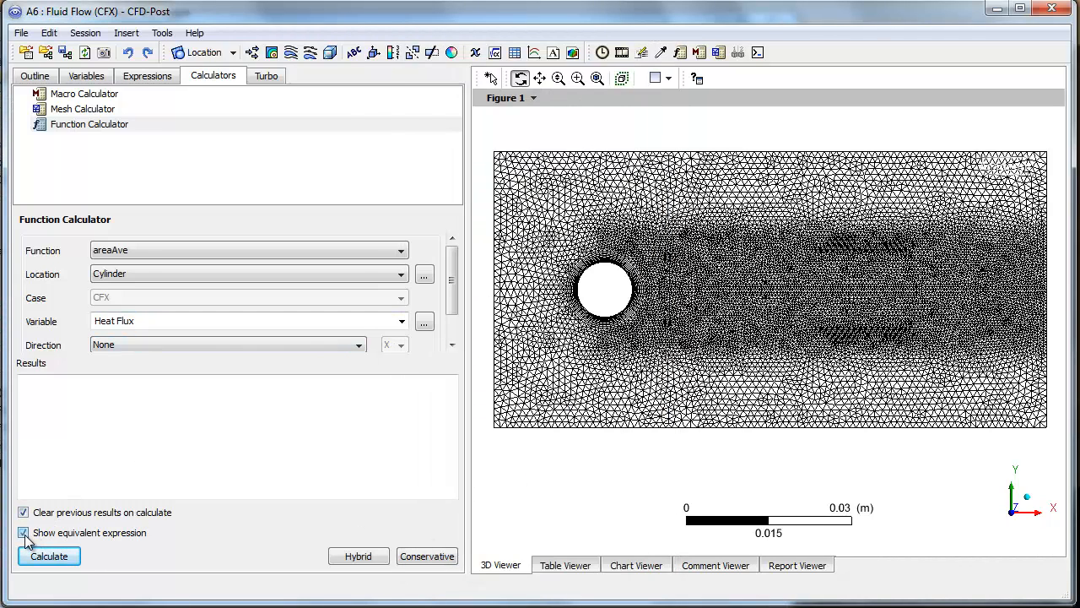
left_click(67, 557)
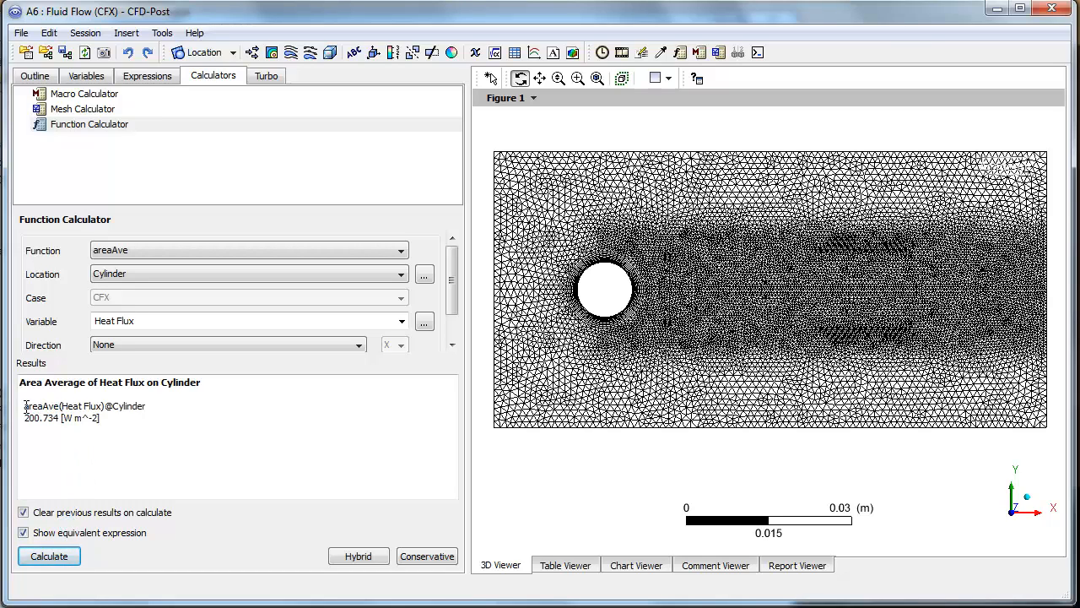
left_click_drag(26, 408, 162, 408)
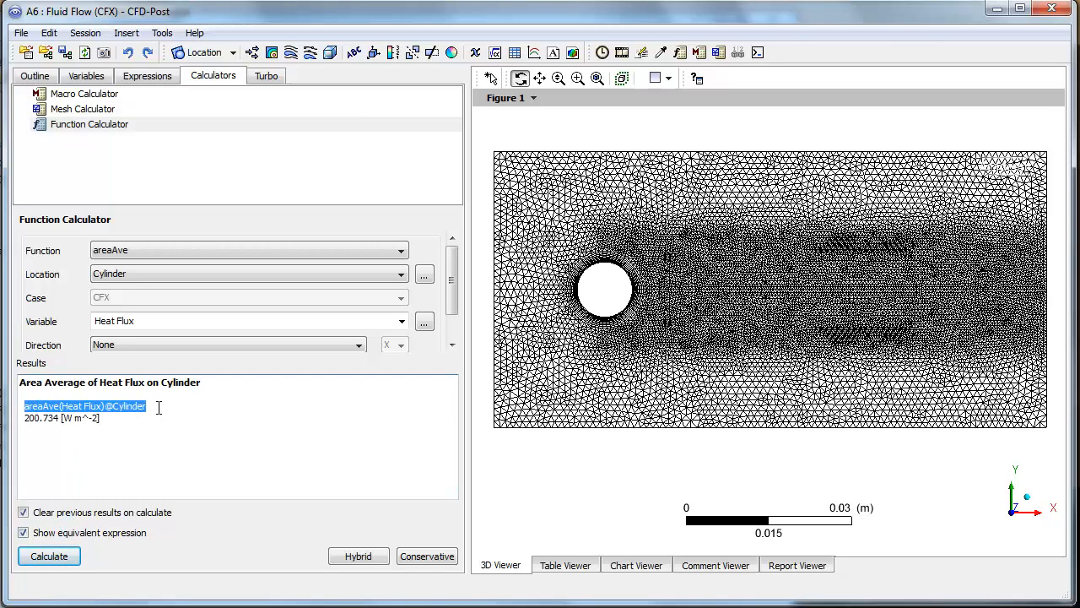
left_click(153, 408)
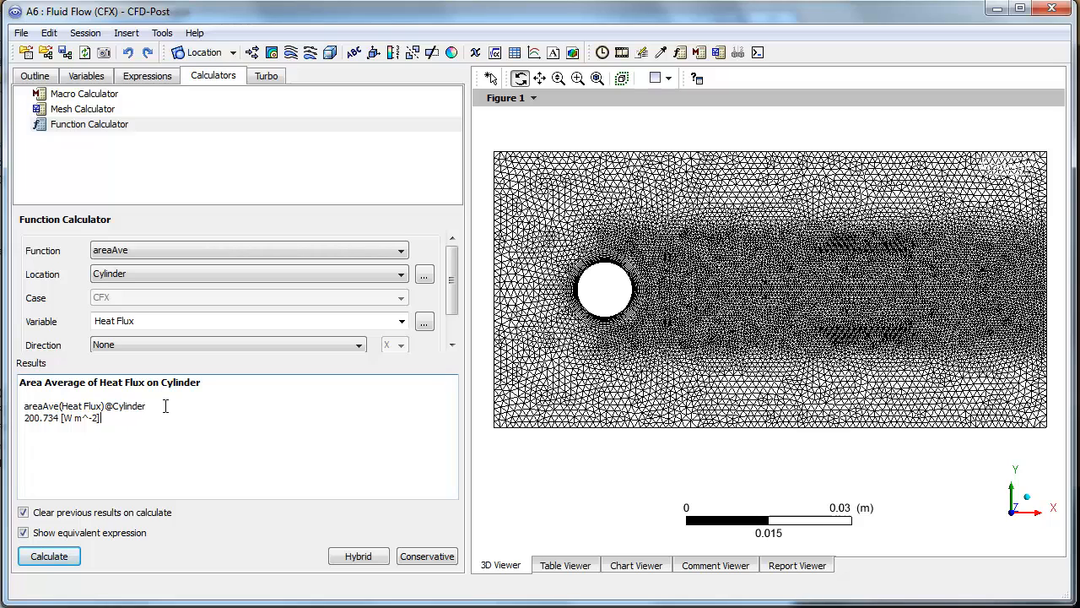
mouse_move(165, 406)
left_mouse_down()
mouse_move(33, 406)
mouse_move(149, 408)
left_mouse_up()
left_click(32, 406)
right_click(120, 408)
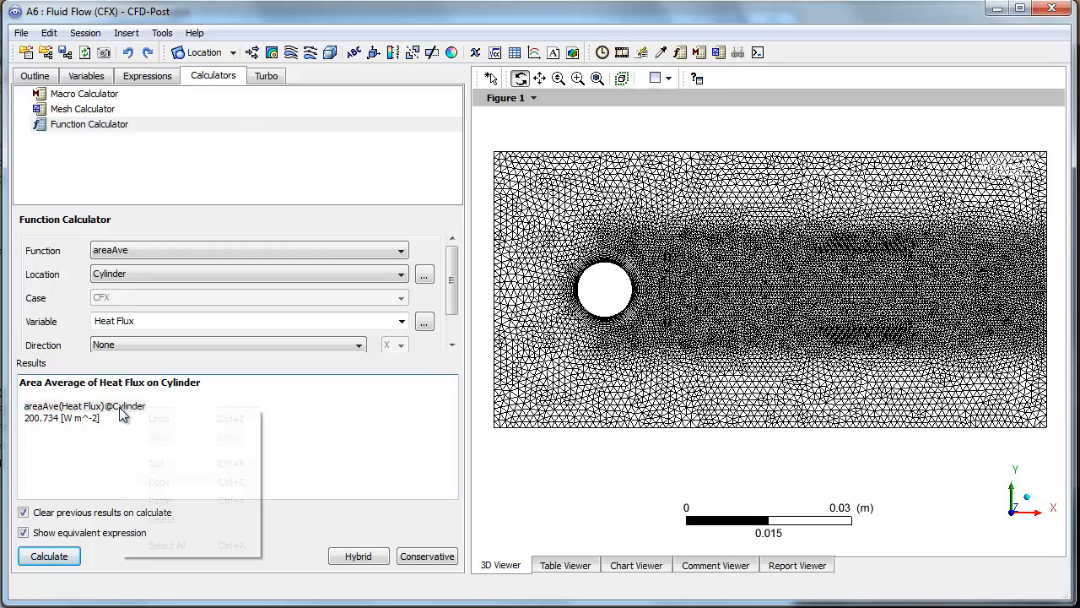
left_click(160, 481)
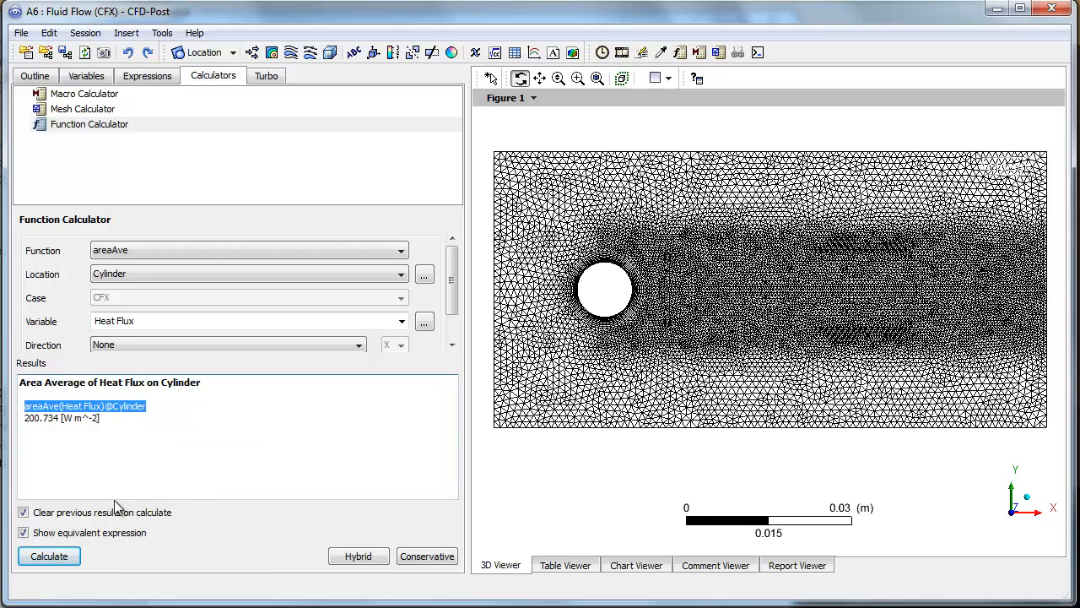
- Create a new expression named HeatTransCoeff
left_click(150, 77)
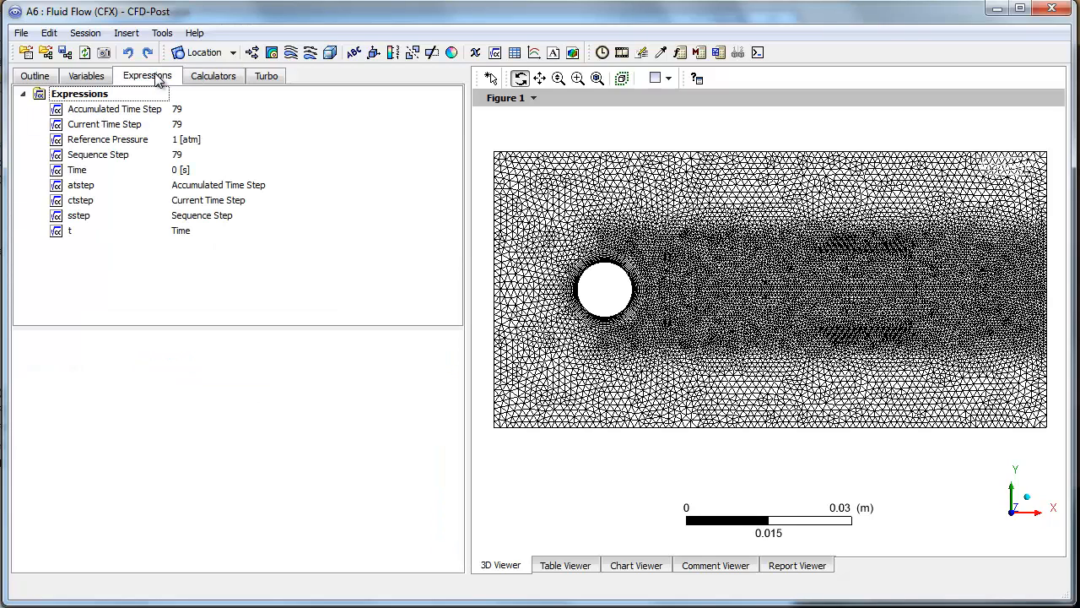
right_click(113, 255)
left_click(154, 267)
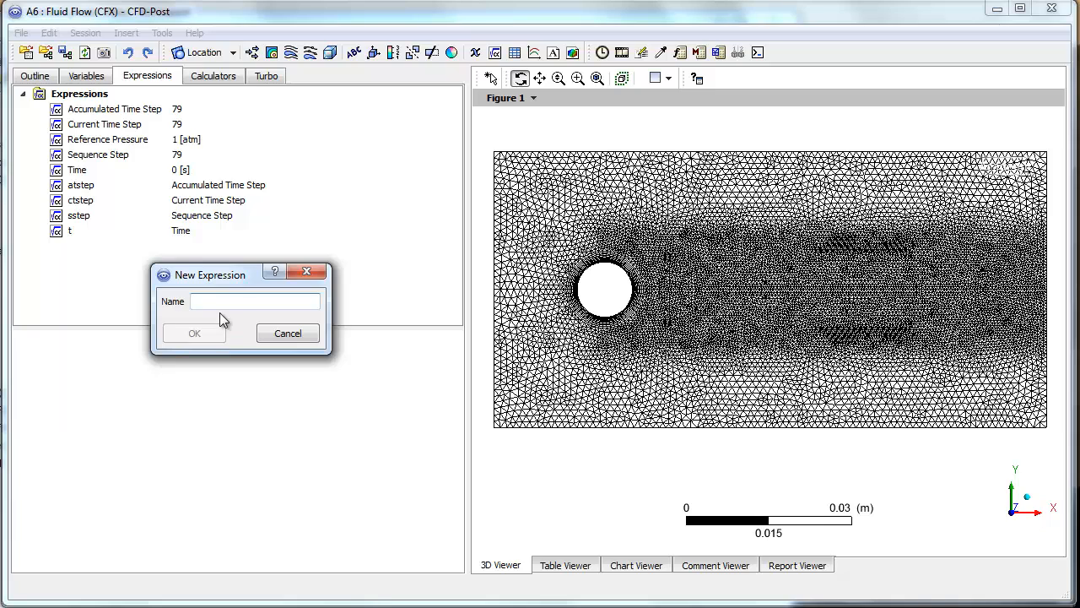
type("He")
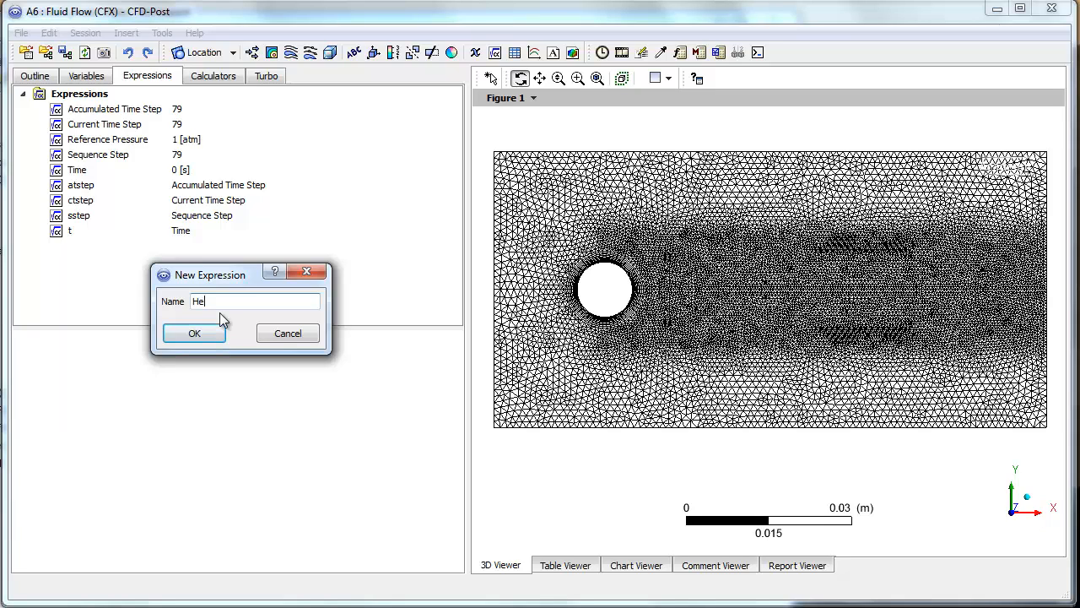
type("atTransCoeff")
key("Return")
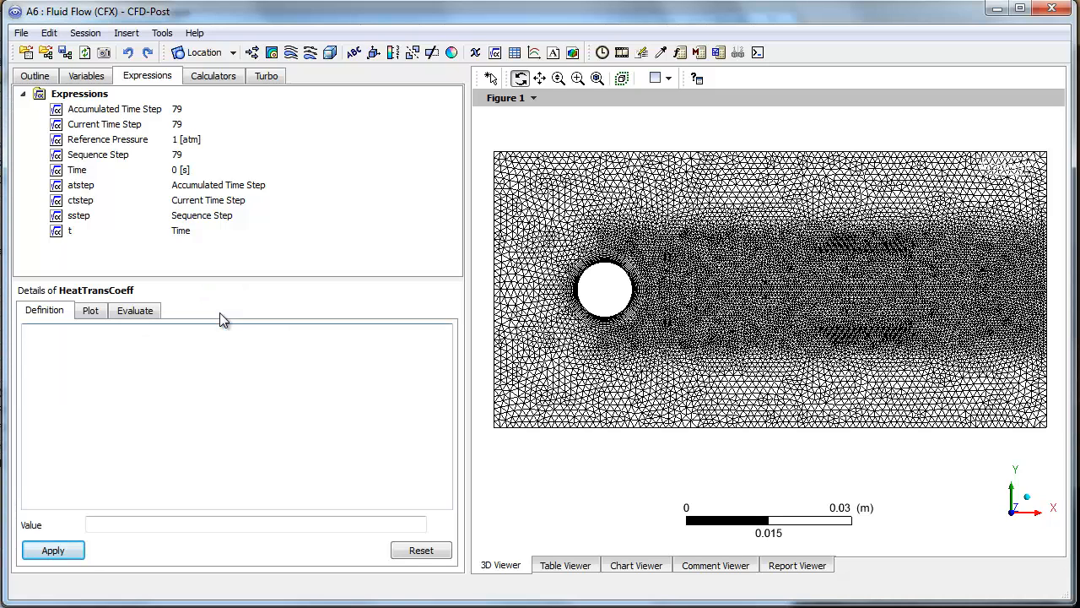
right_click(94, 356)
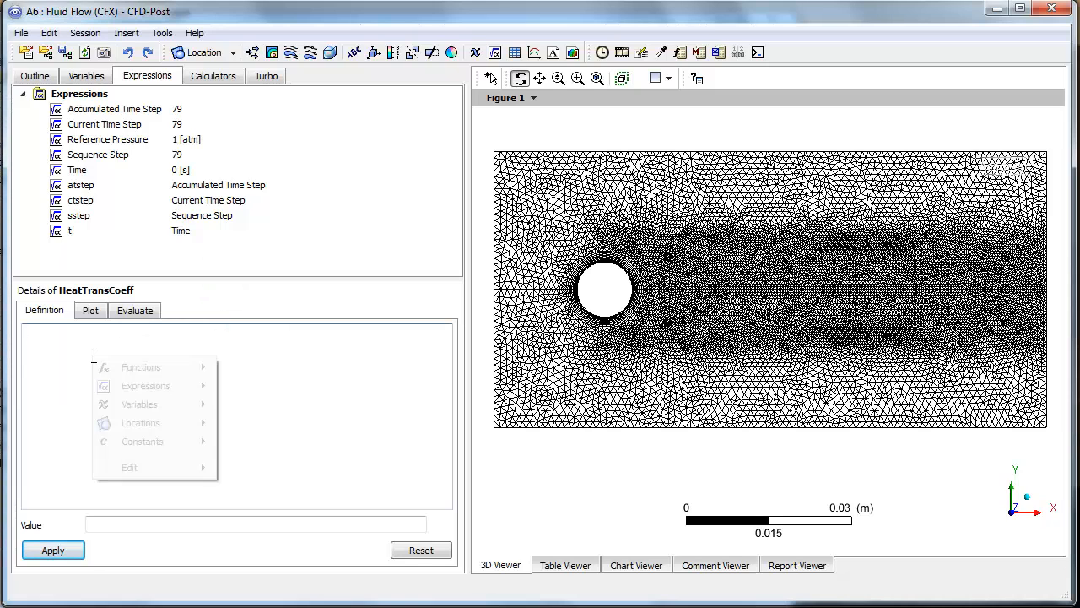
left_click(48, 362)
key("ctrl+v")
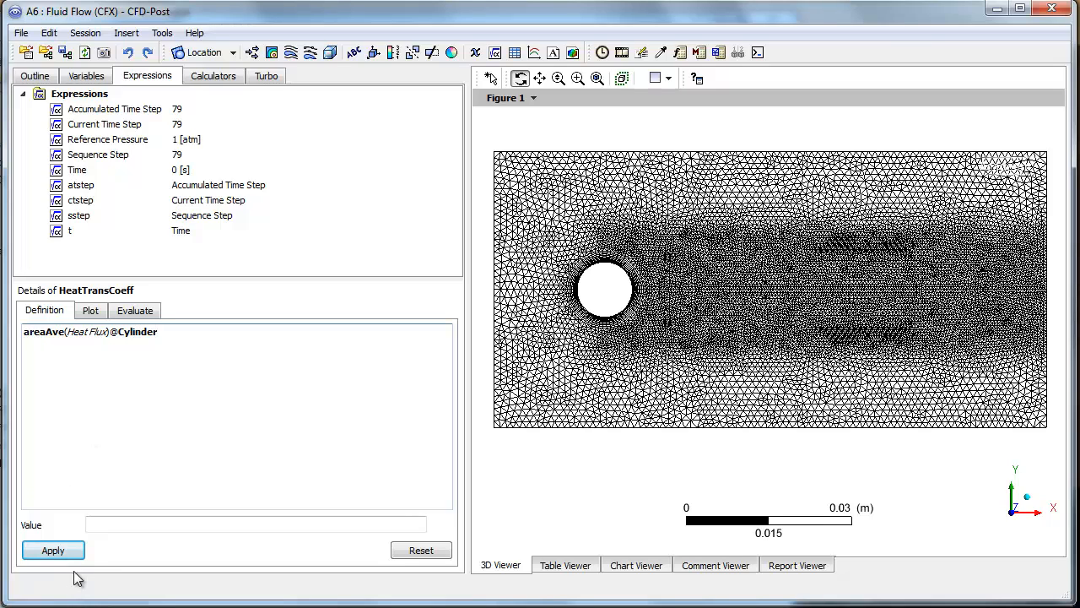
left_click(53, 550)
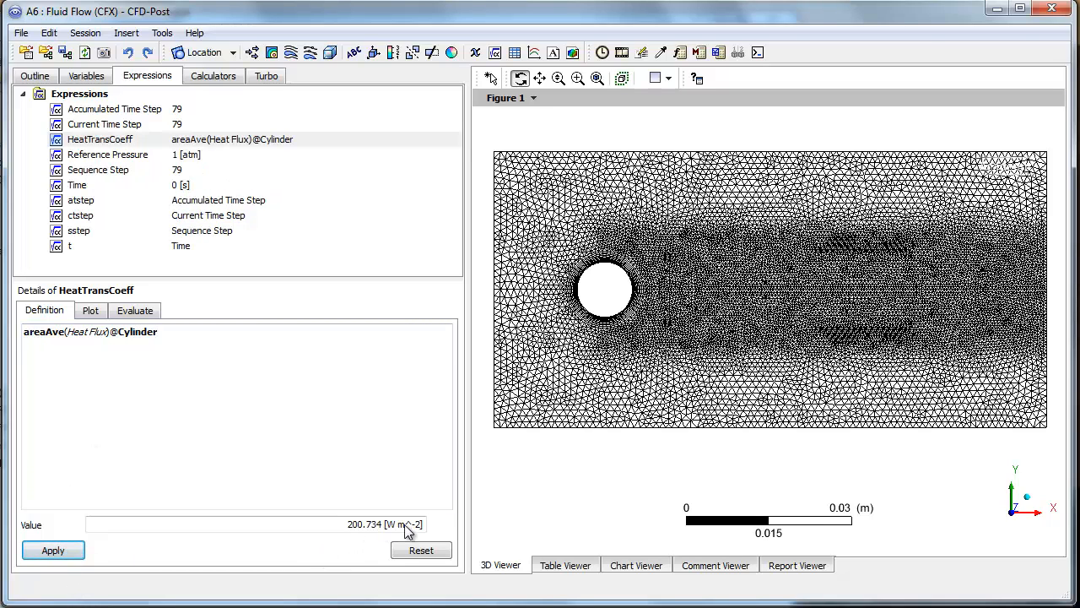
left_click(205, 336)
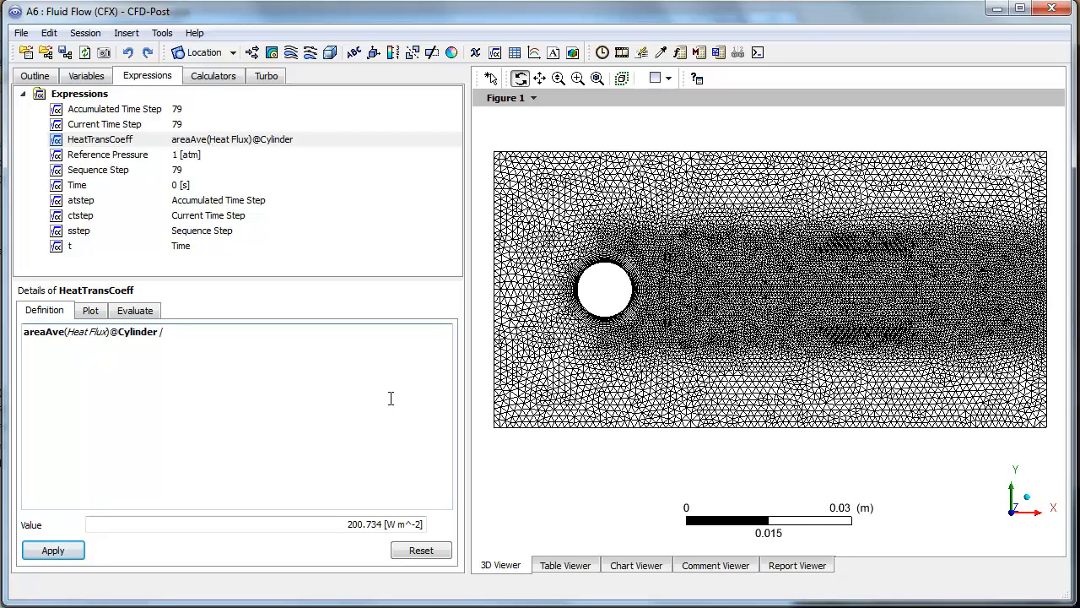
type("25 [K]")
left_click(59, 557)
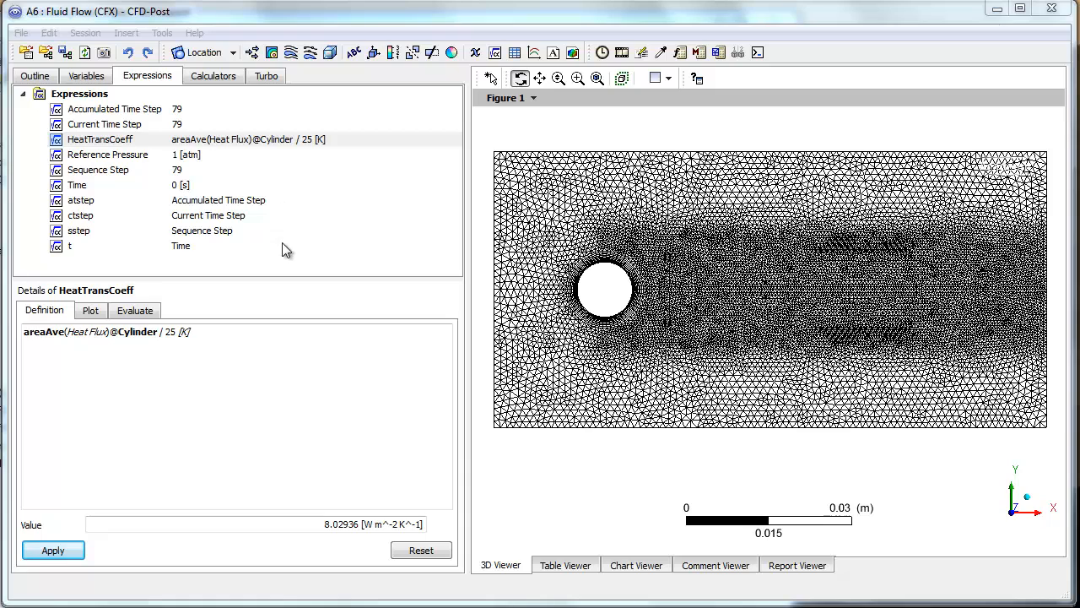
- Create a new expression named DragCoeff
right_click(204, 264)
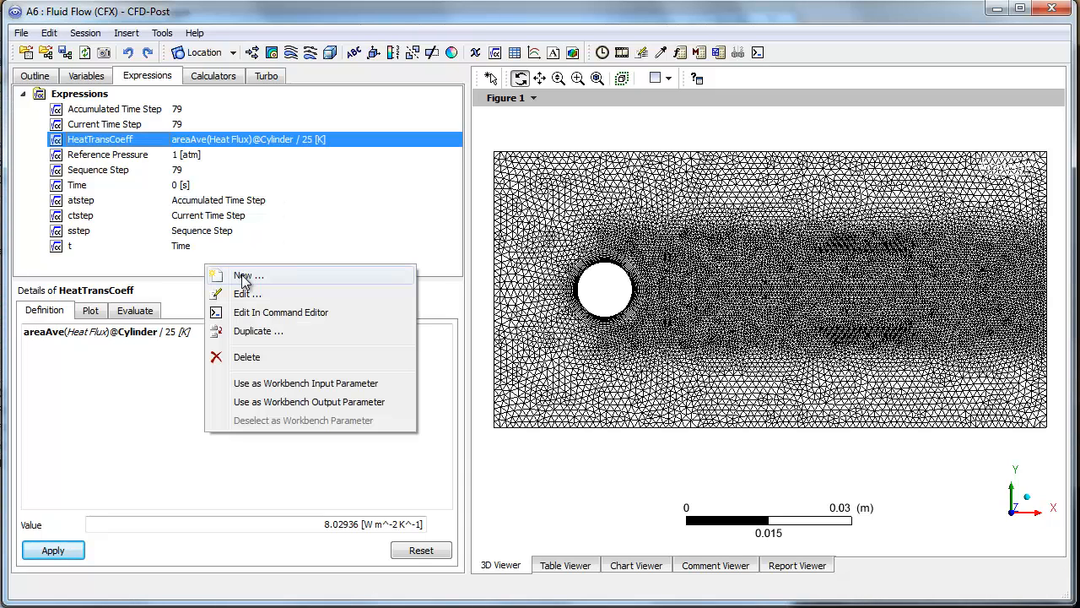
left_click(244, 279)
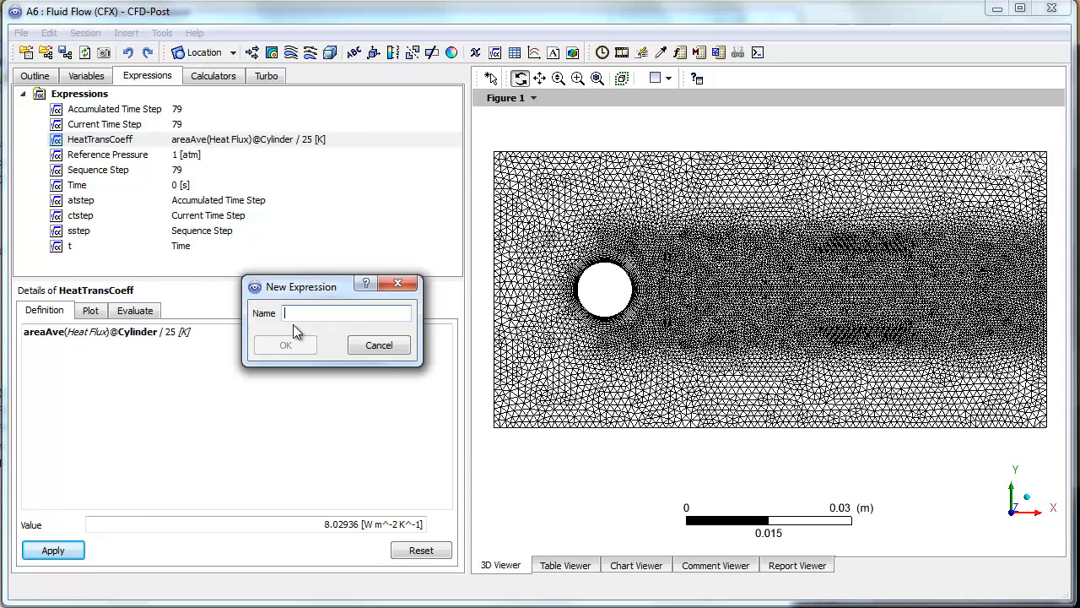
type("DragCoeff")
key("Return")
left_click(227, 361)
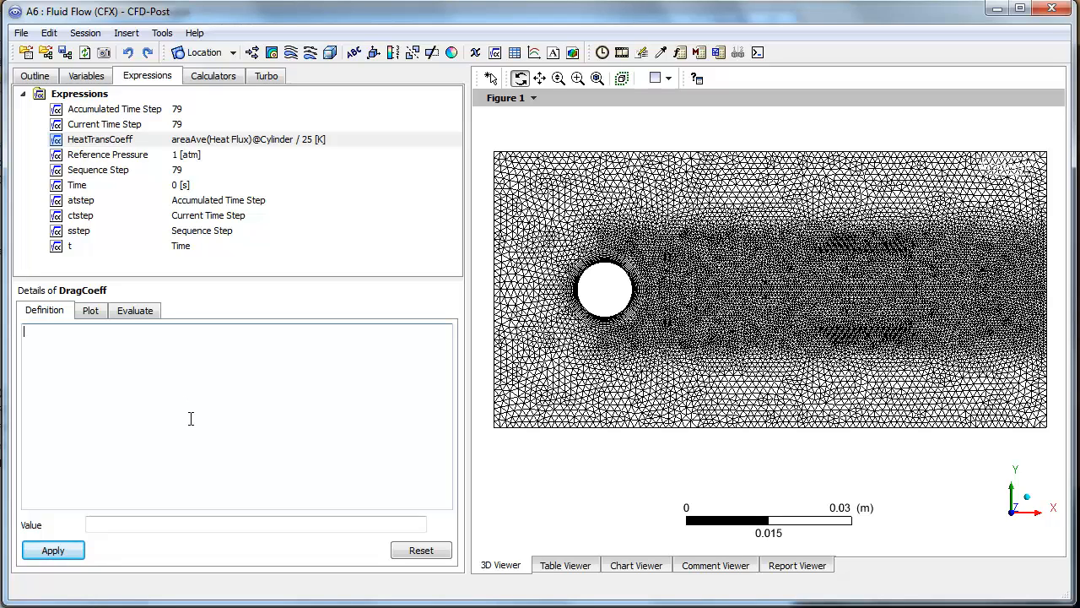
type("force_x()@Cylinder")
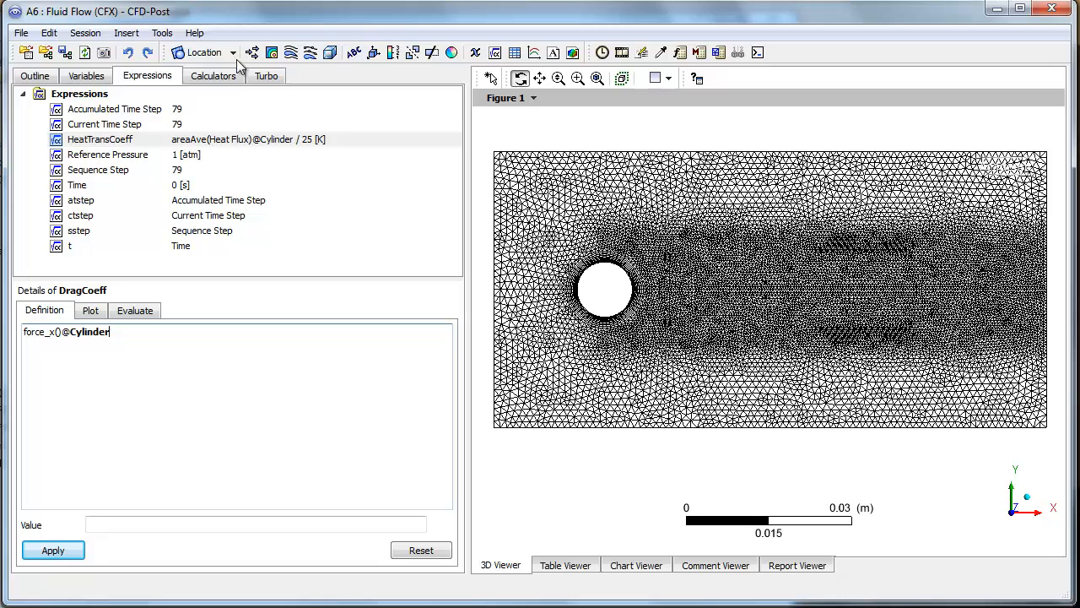
left_click(71, 557)
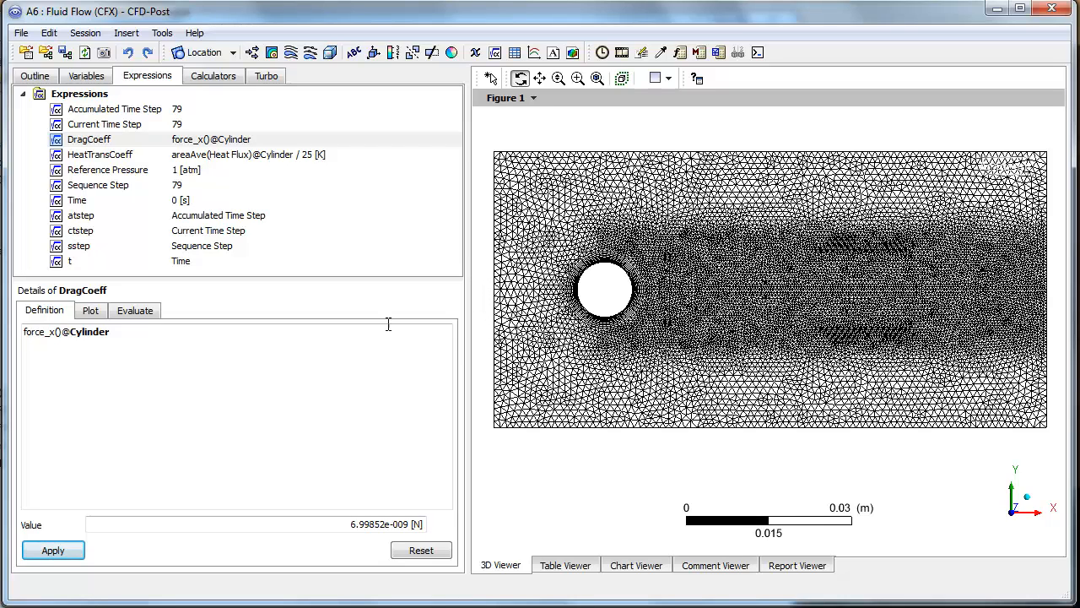
left_click(84, 337)
key("Home")
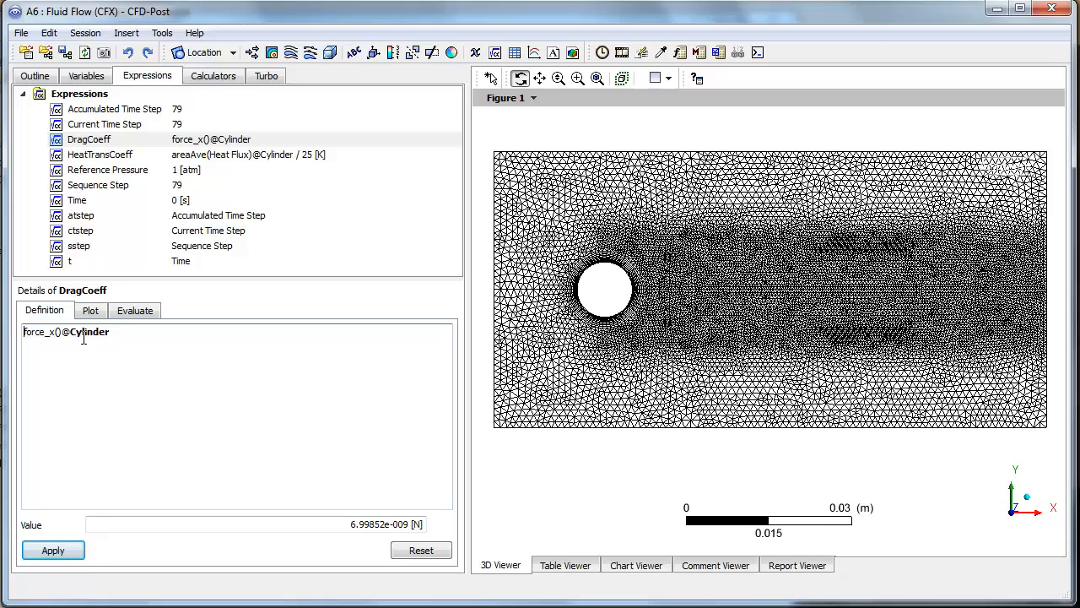
type("2*")
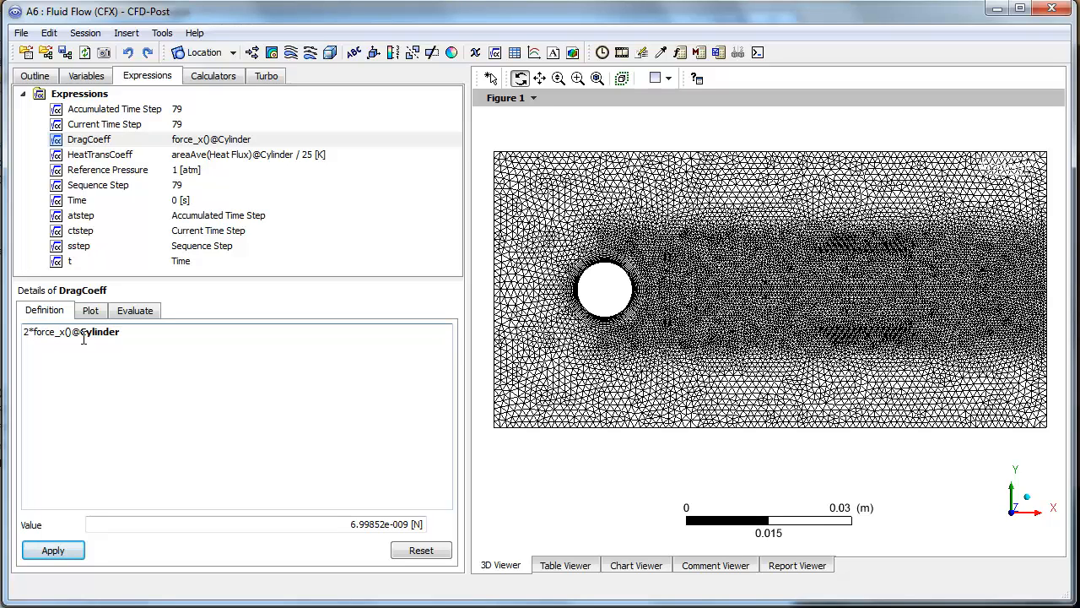
left_click(54, 551)
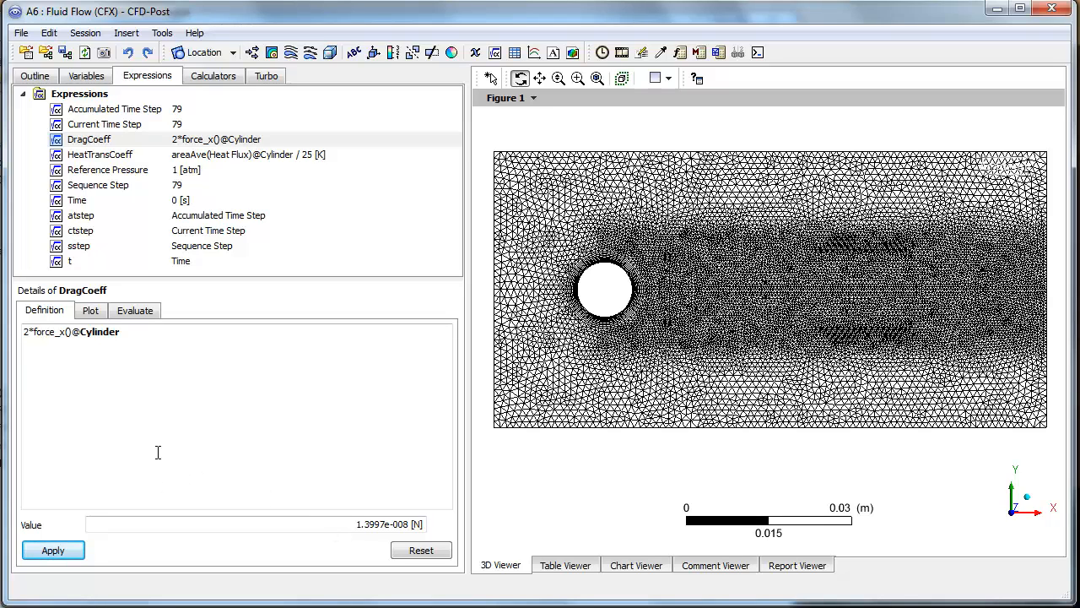
- Extend the DragCoeff definition by dividing the force by (1[cm]*0.05[cm]) and by 0.5
left_click(169, 333)
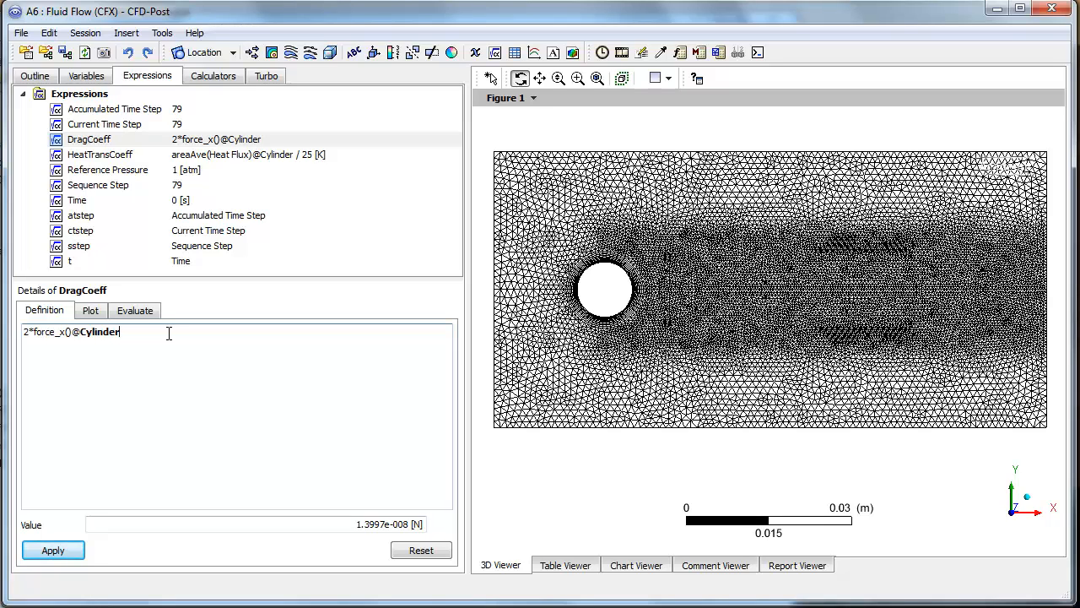
type("/ ()")
type("1[cm]^0.05[cm]")
key("End")
type("/ 0.5")
type("/ a")
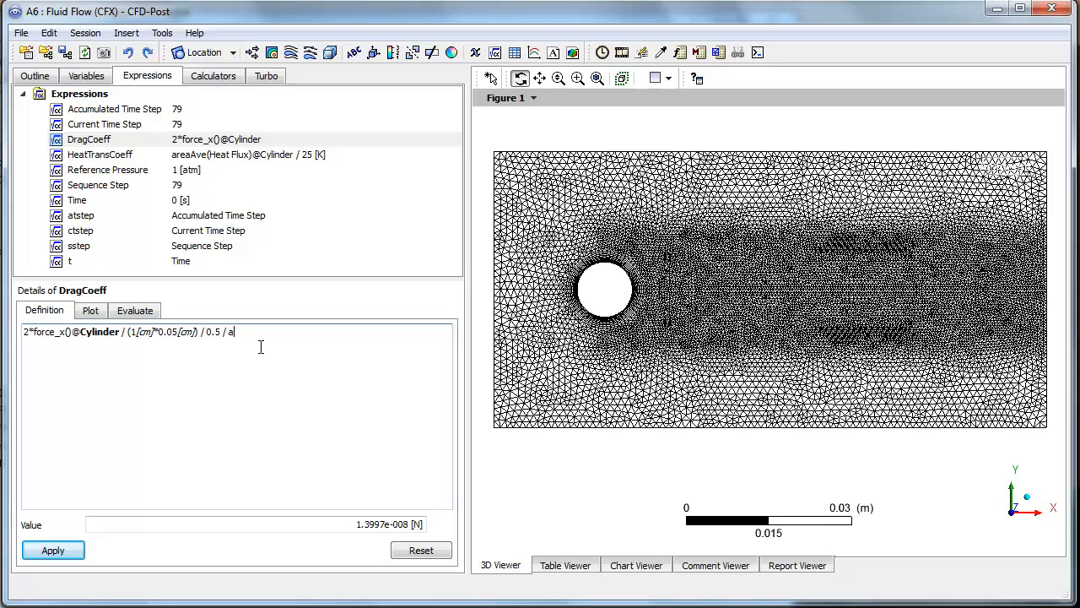
type("reaAve(density)@Inlet /")
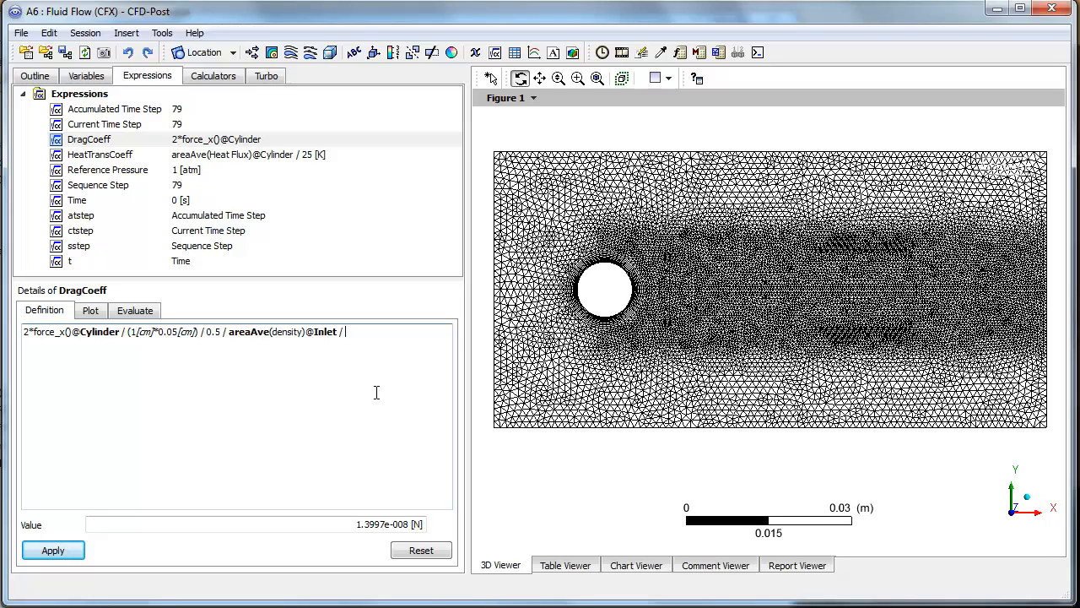
type("areaAve(Velocity u)@In")
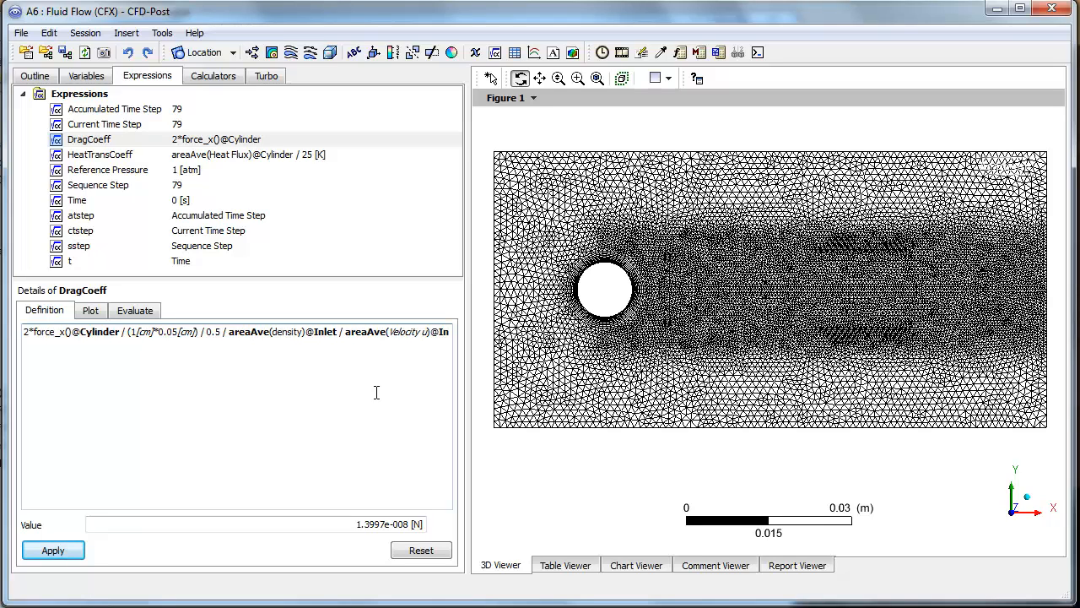
type("let^2")
left_click(62, 558)
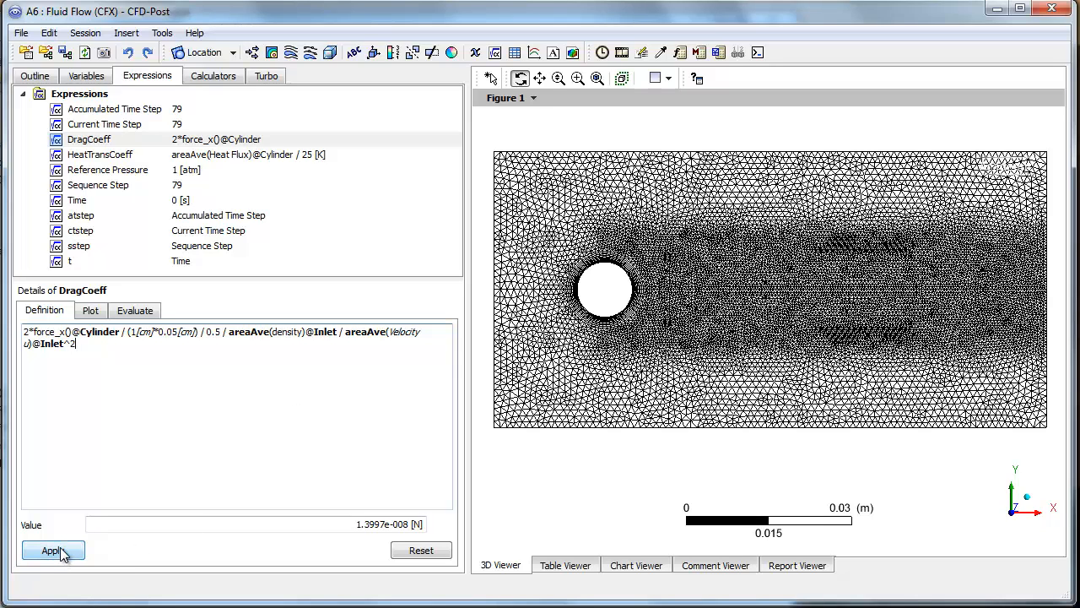
left_click(62, 553)
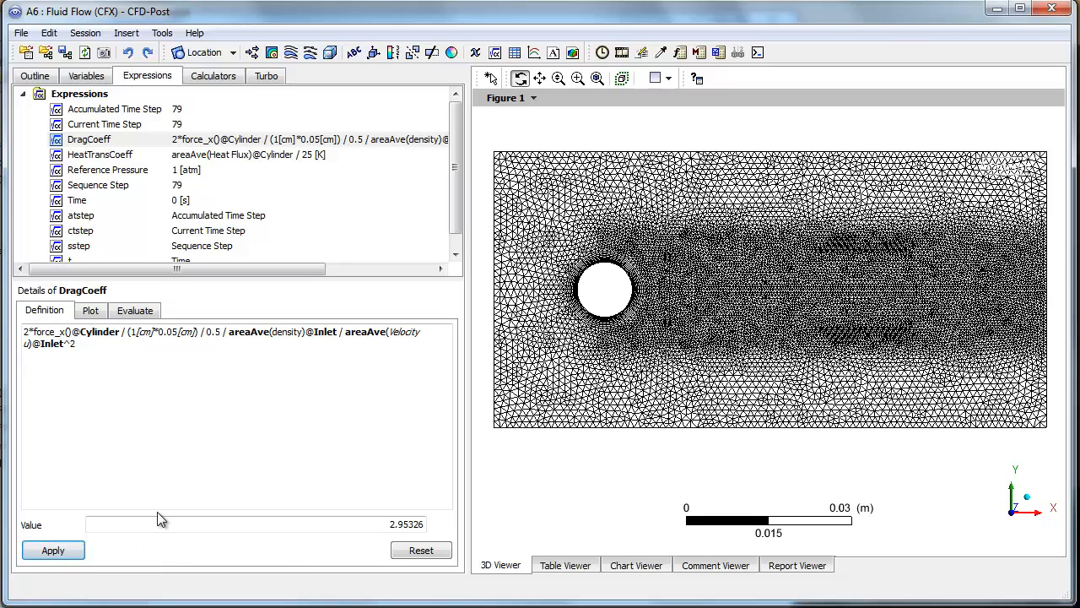
- Insert a new table named Table 1 into the report
left_click(44, 77)
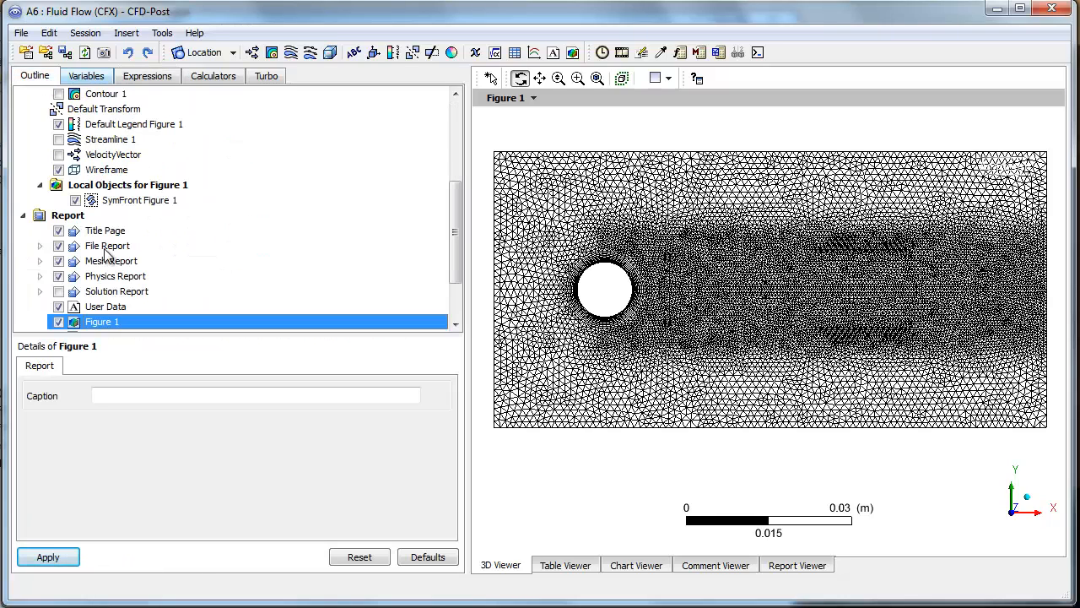
scroll(125, 285, "down", 2)
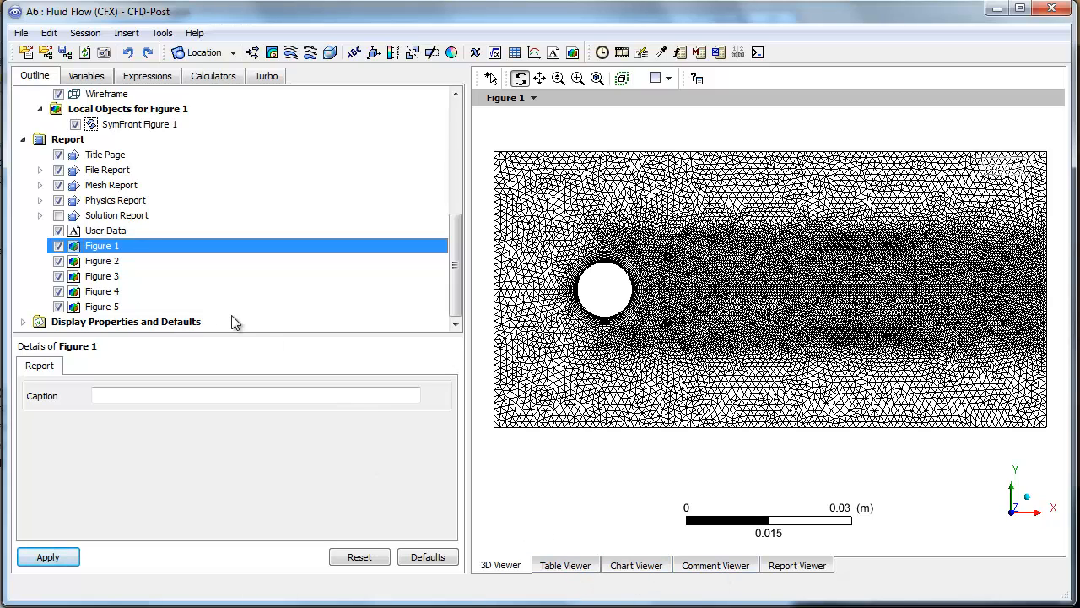
left_click(74, 141)
right_click(75, 140)
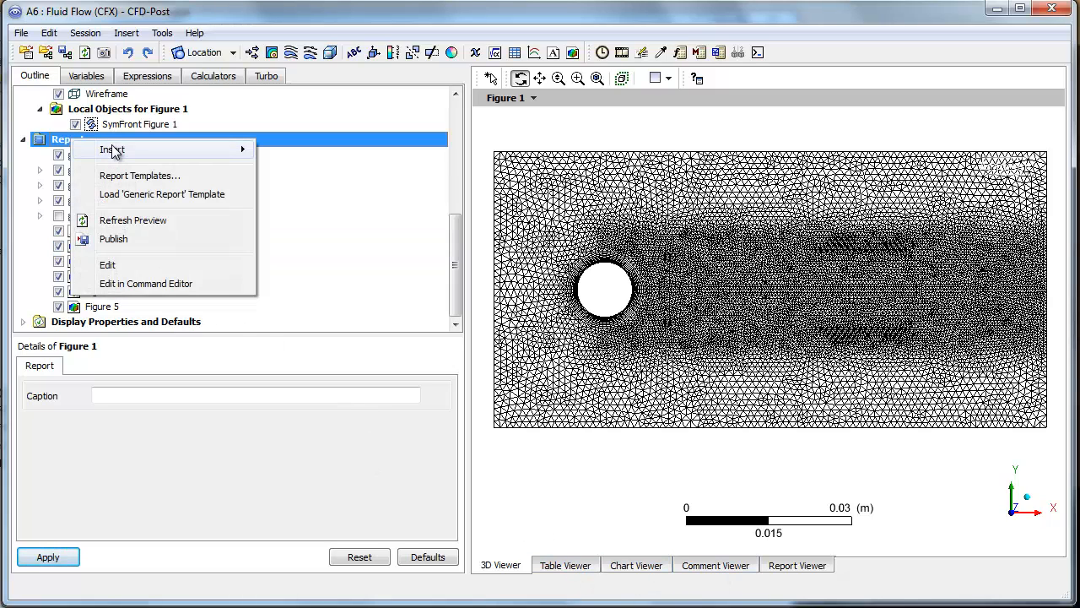
mouse_move(114, 150)
left_click(295, 154)
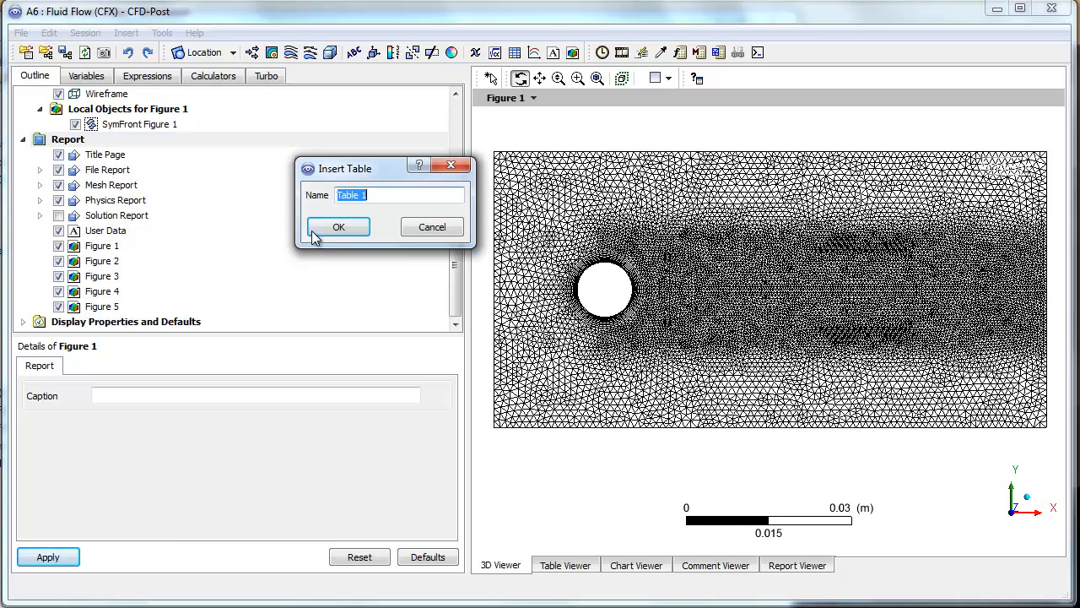
left_click(338, 228)
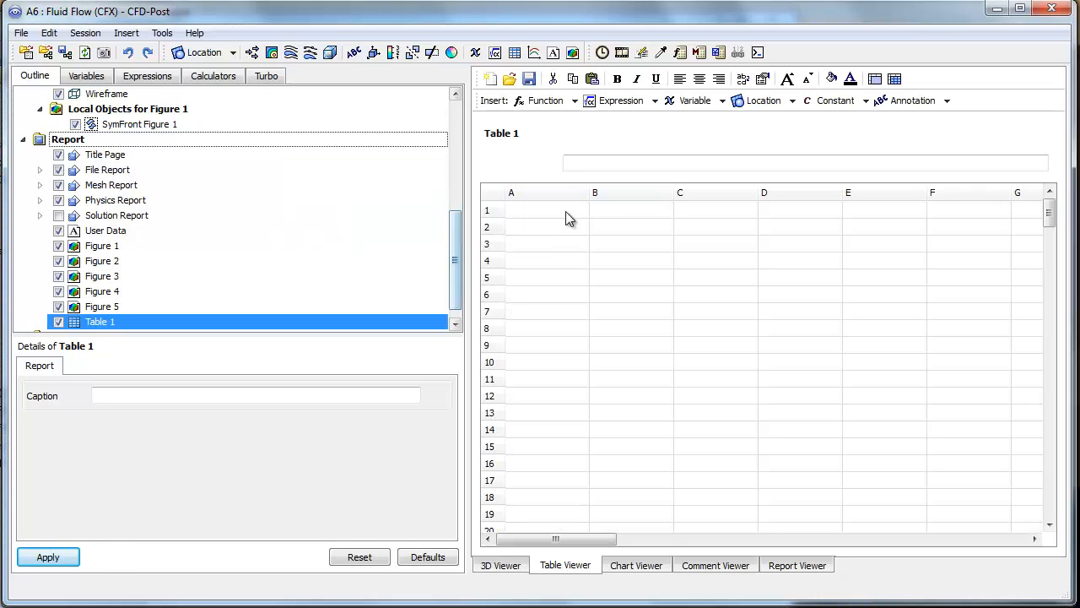
- Label cell A1 Heat Transfer Coefficient and cell A2 Drag Coefficient, widening column A to fit the text
left_click(565, 211)
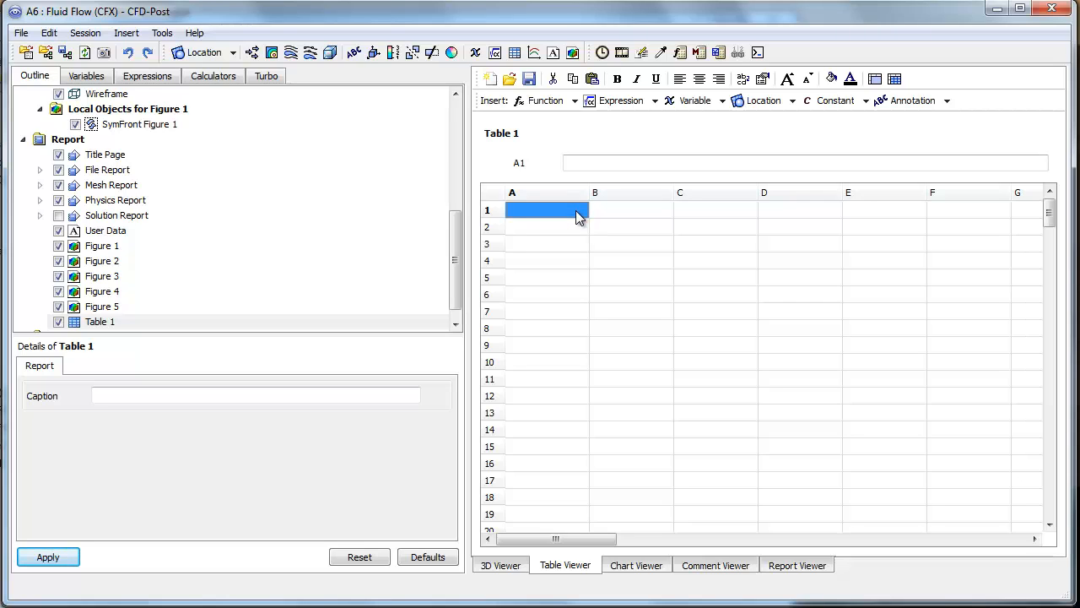
type("Heat")
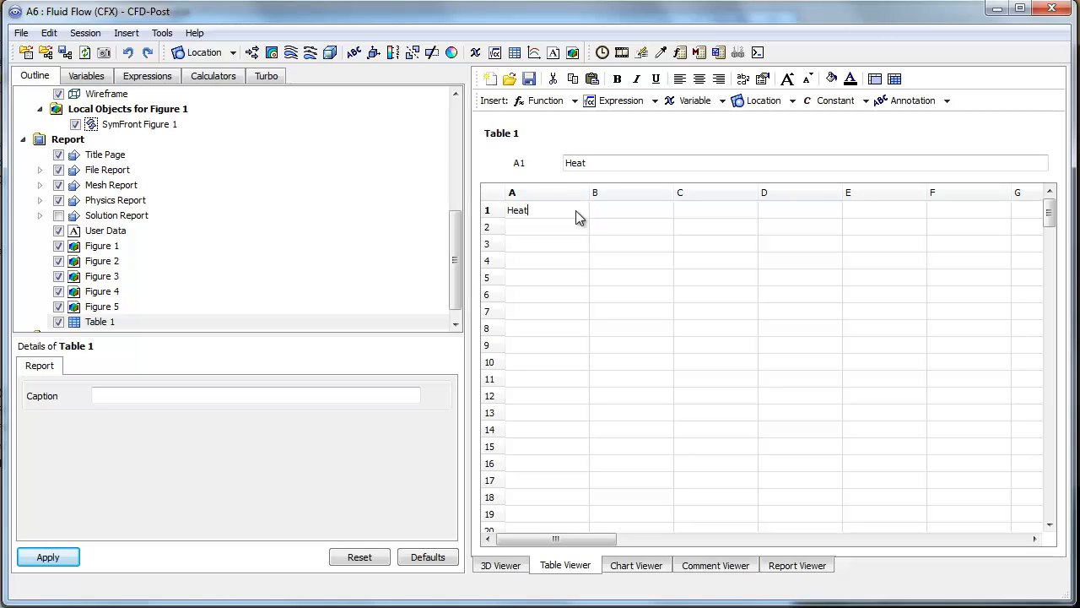
type(" Transfer Coefficient")
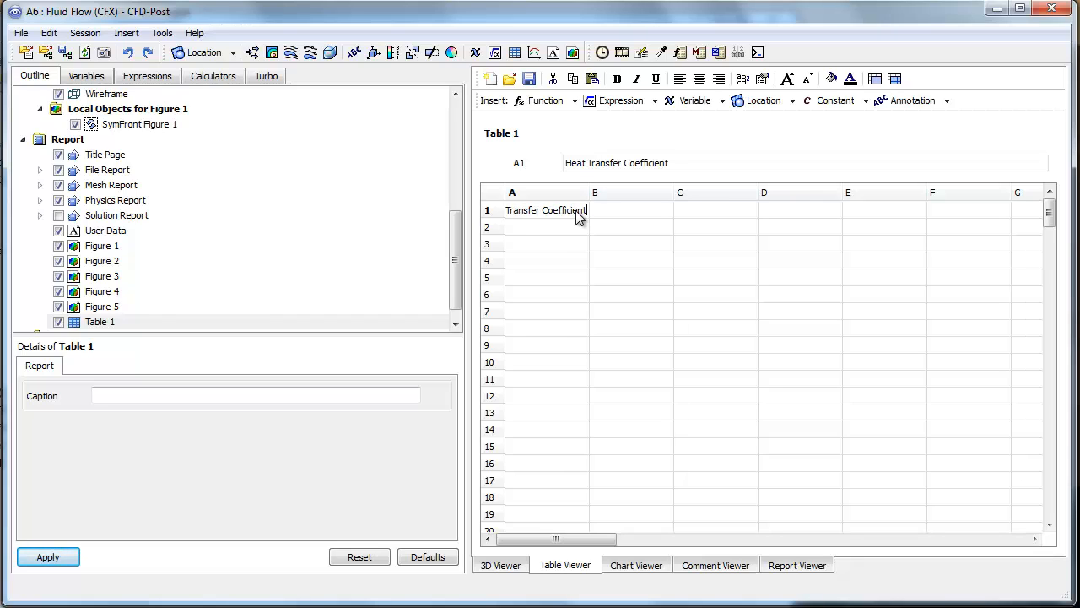
key("Tab")
left_click_drag(588, 191, 624, 198)
left_click(571, 228)
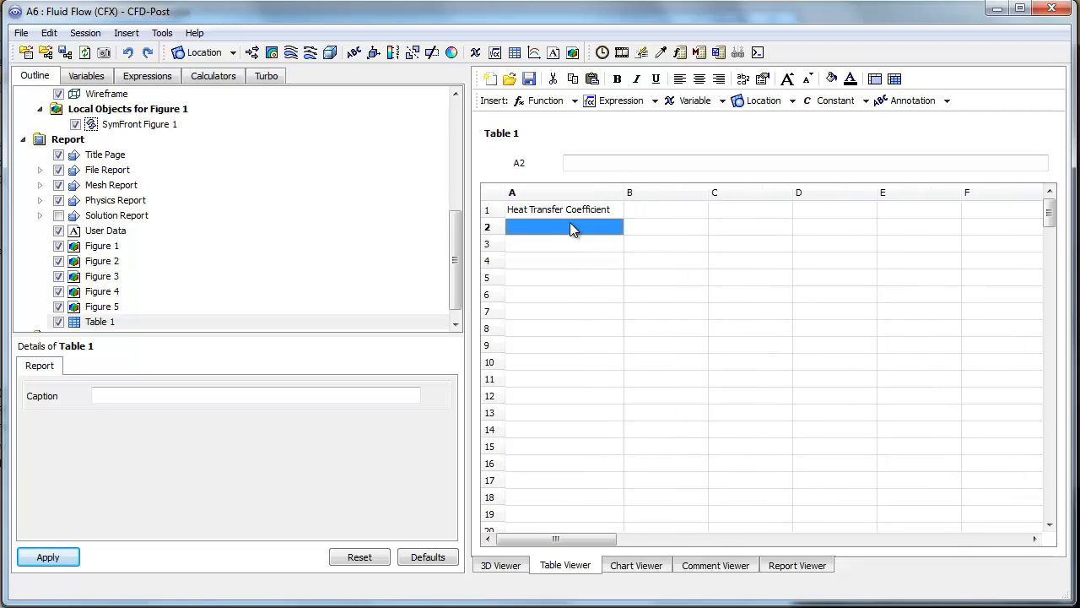
type("Drag Coefficient")
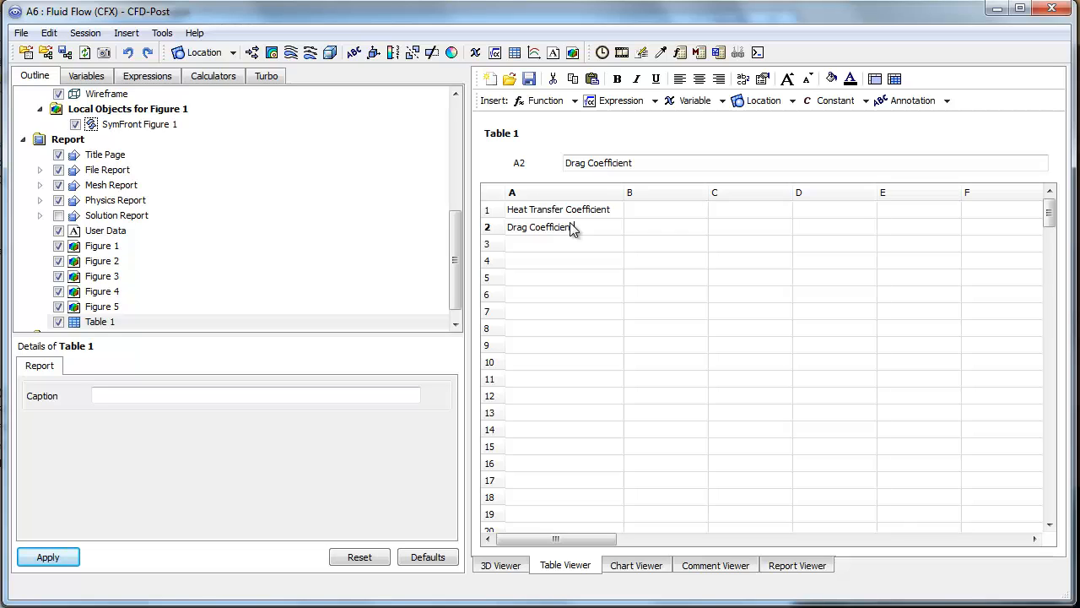
- Insert the HeatTransCoeff expression in cell B1 and the DragCoeff expression in cell B2
left_click(637, 210)
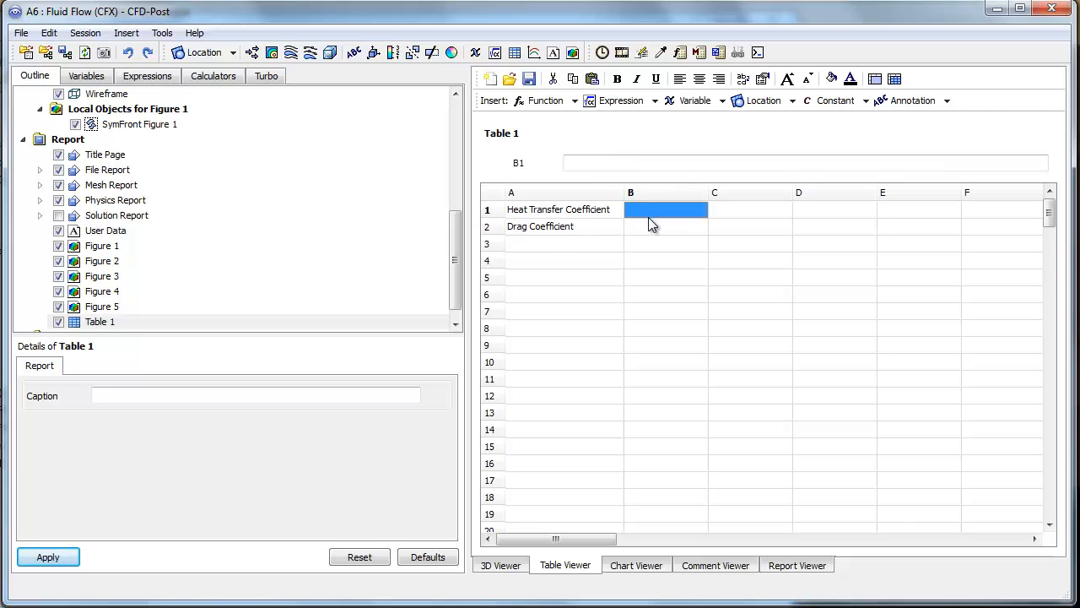
left_click(653, 101)
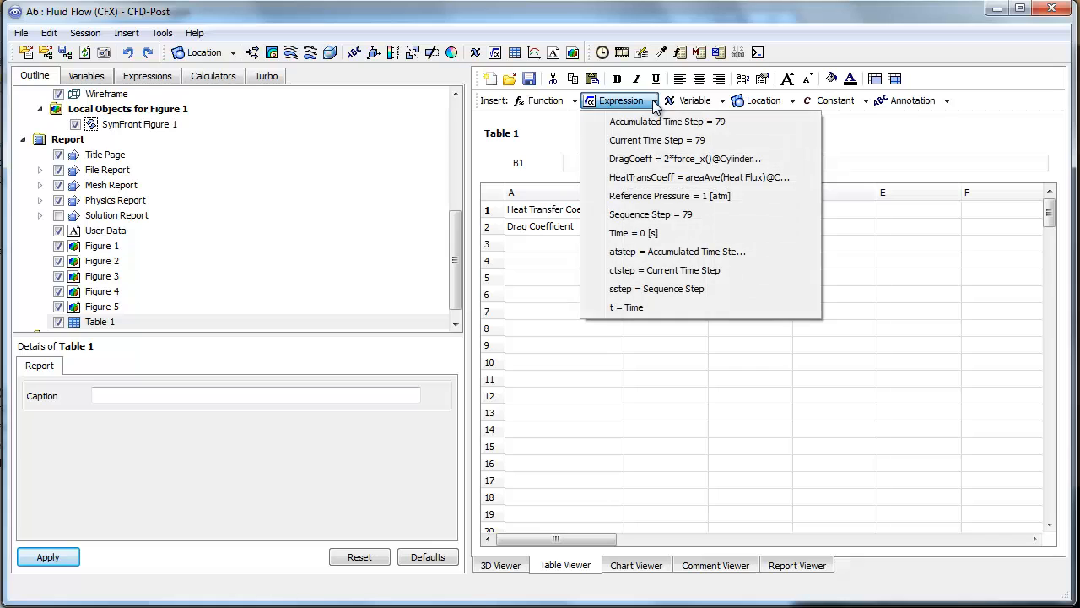
left_click(667, 177)
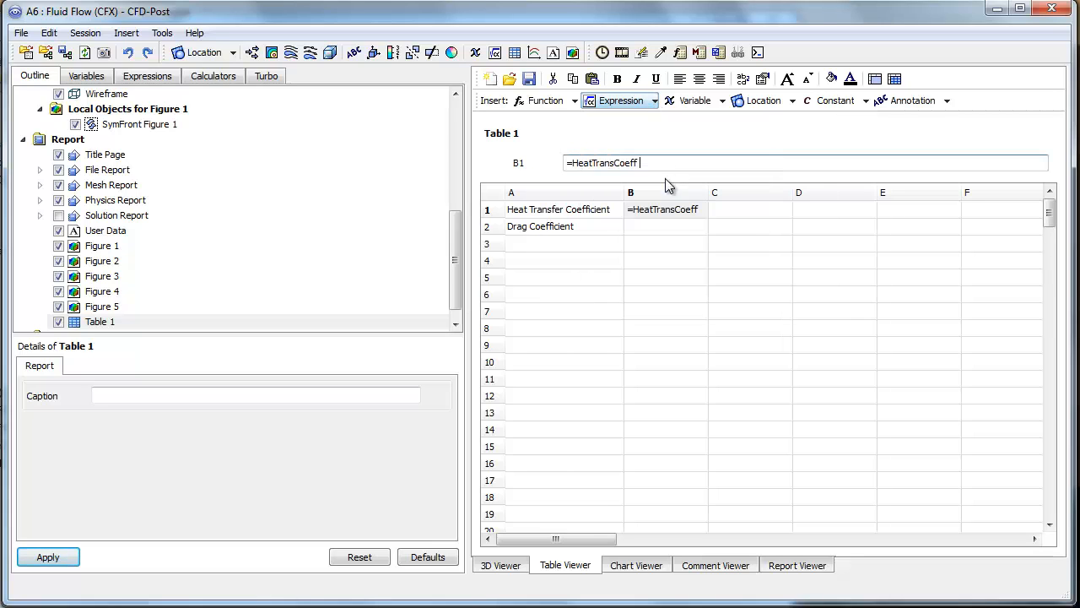
left_click(666, 226)
left_click(653, 101)
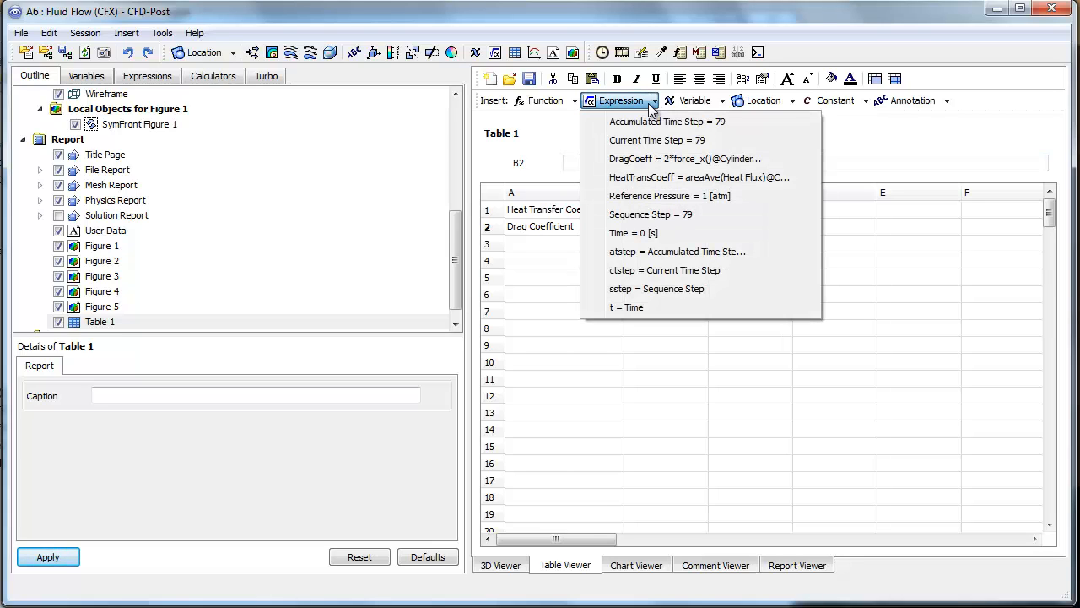
left_click(645, 158)
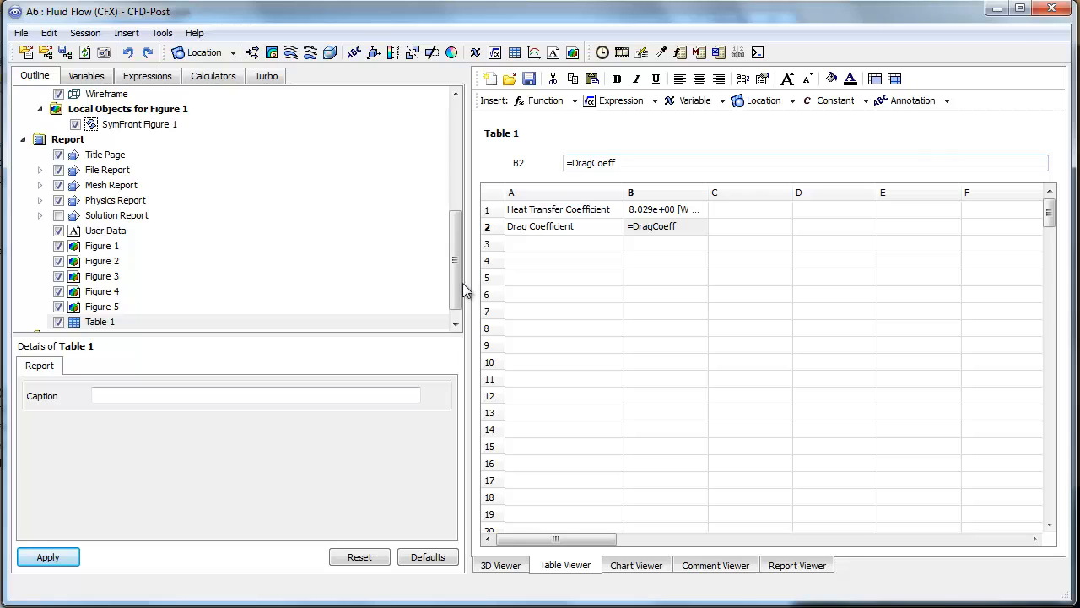
- Check the coefficient table at the end of the refreshed report preview and return to Table 1 for editing
left_click(815, 567)
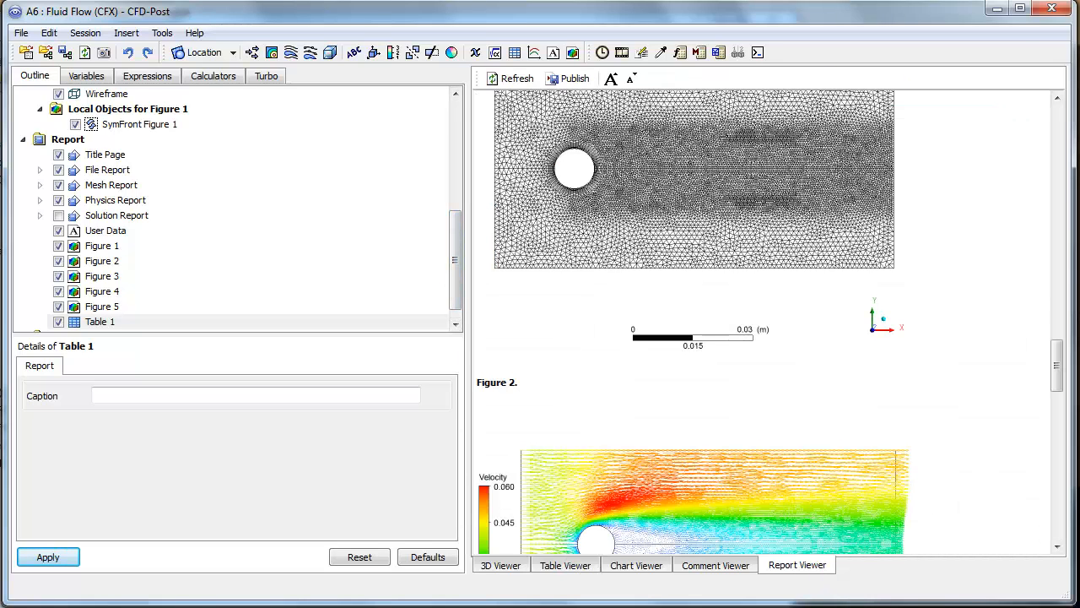
left_click(513, 79)
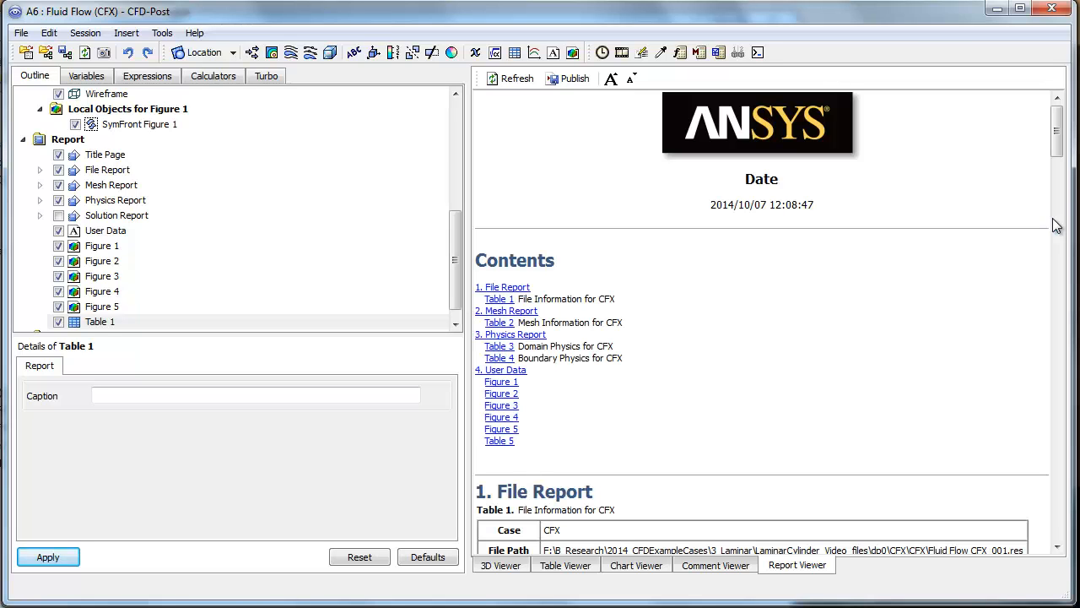
left_click_drag(1061, 157, 1056, 512)
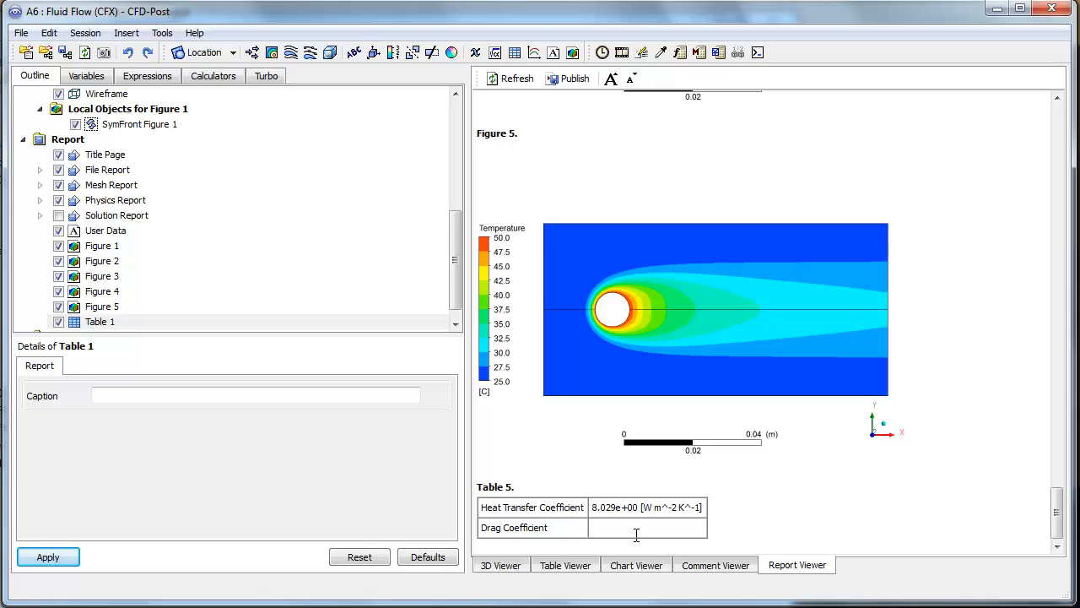
left_click(565, 566)
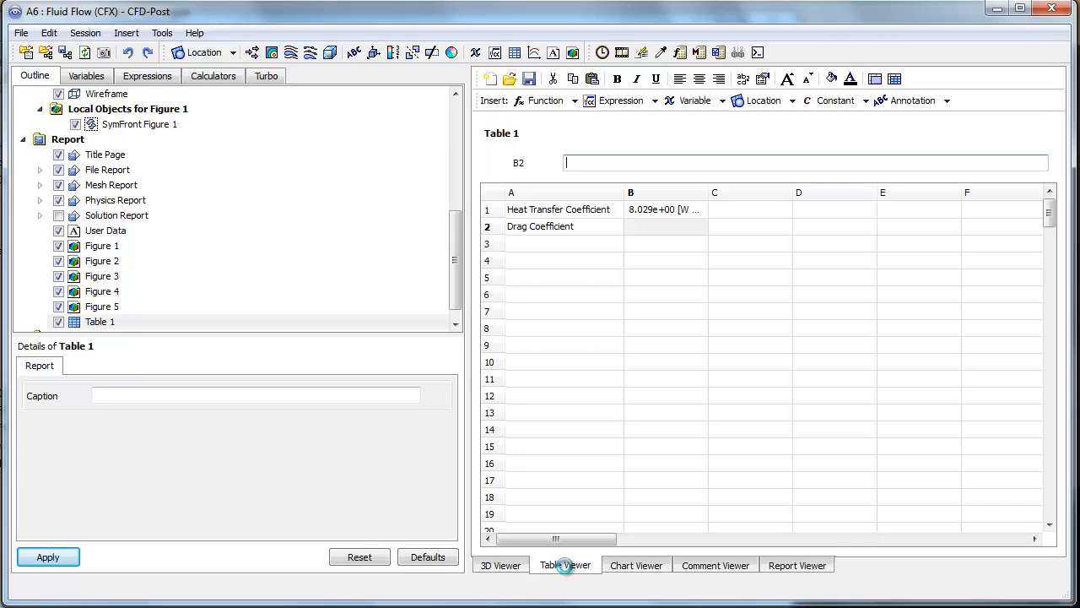
- Insert the DragCoeff expression in the empty cell B2 of Table 1 and commit the entry
left_click(660, 226)
left_click(645, 108)
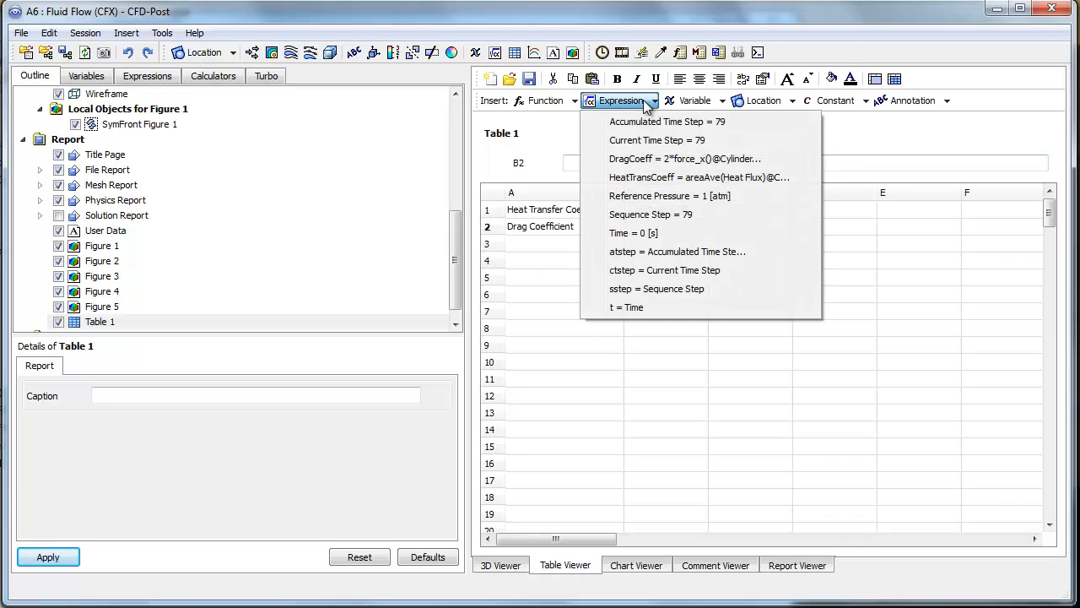
left_click(625, 161)
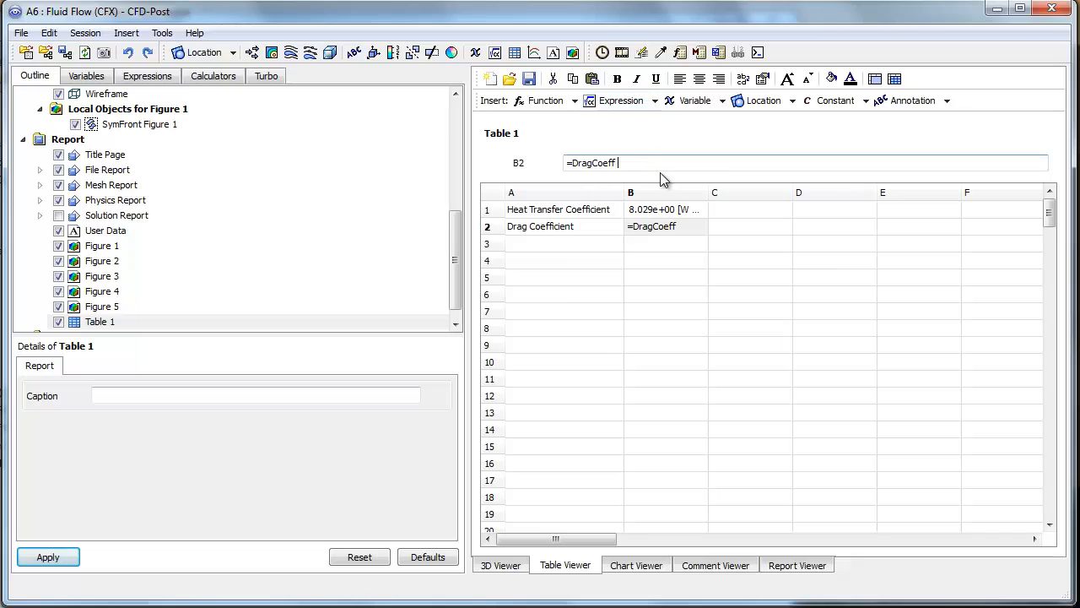
left_click(748, 226)
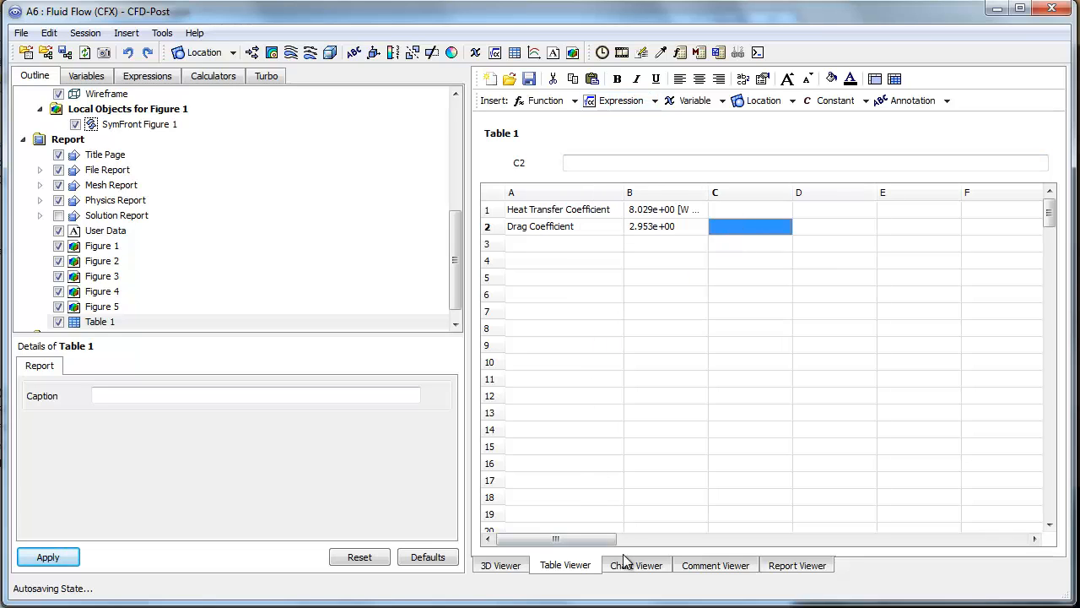
- Refresh the report preview, check the drag coefficient row in its last table, and return to editing Table 1
left_click(783, 567)
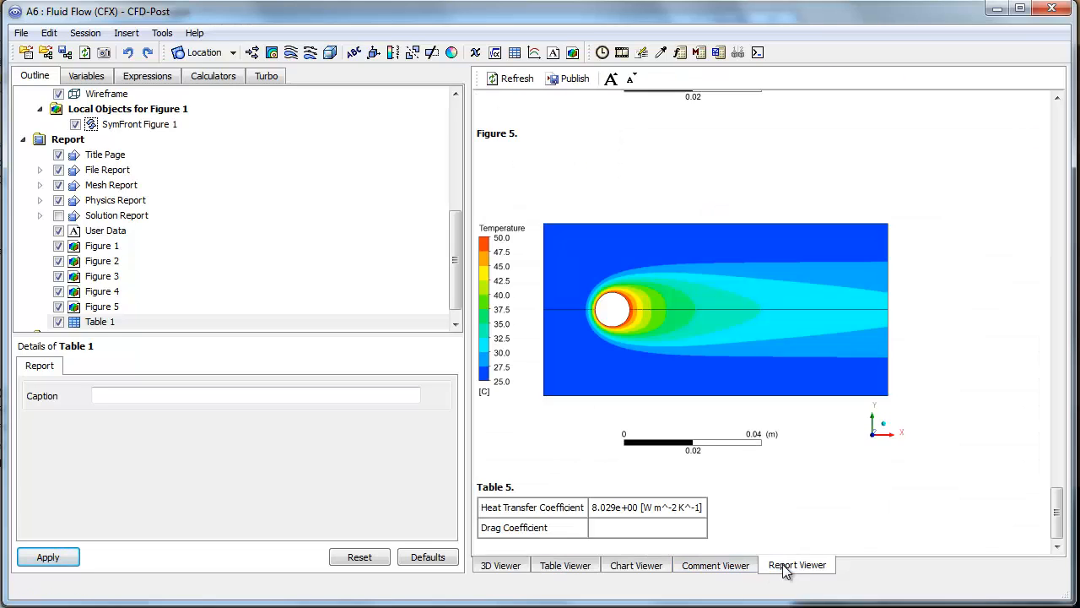
left_click(521, 82)
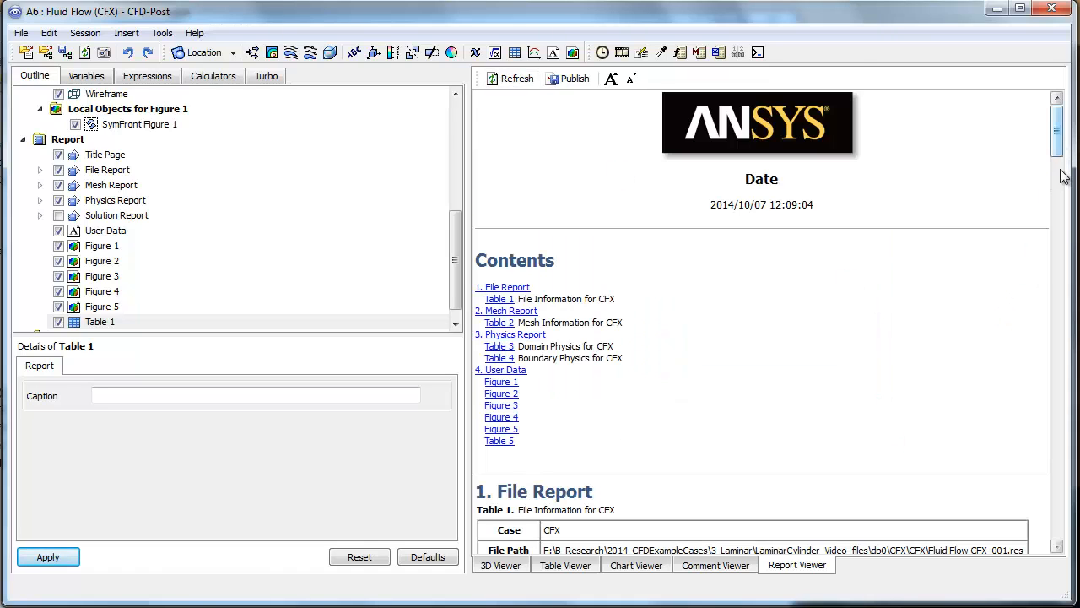
left_click_drag(1056, 165, 1057, 519)
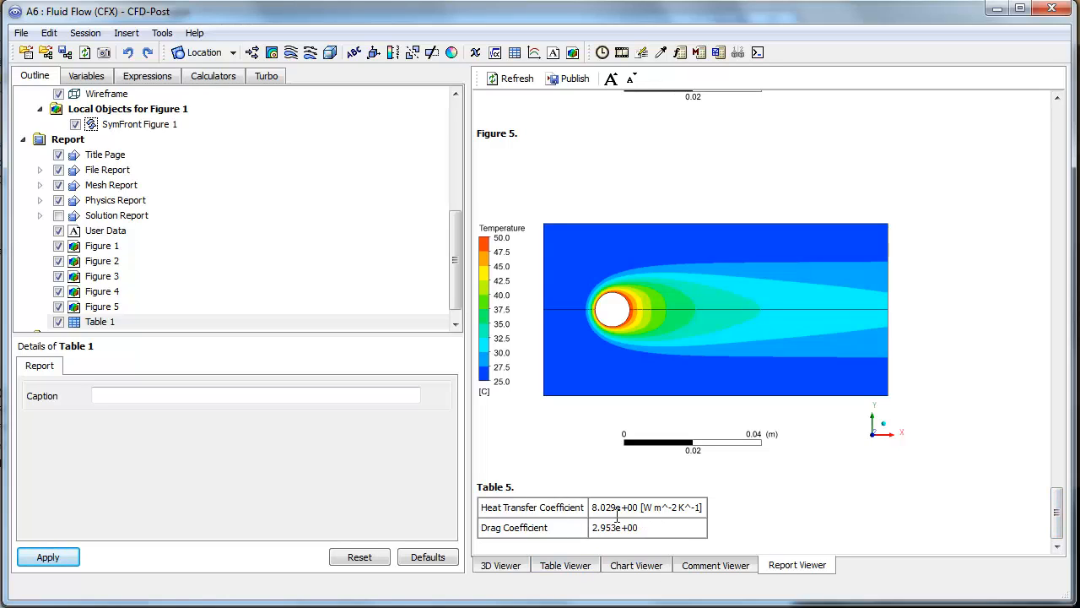
left_click(578, 565)
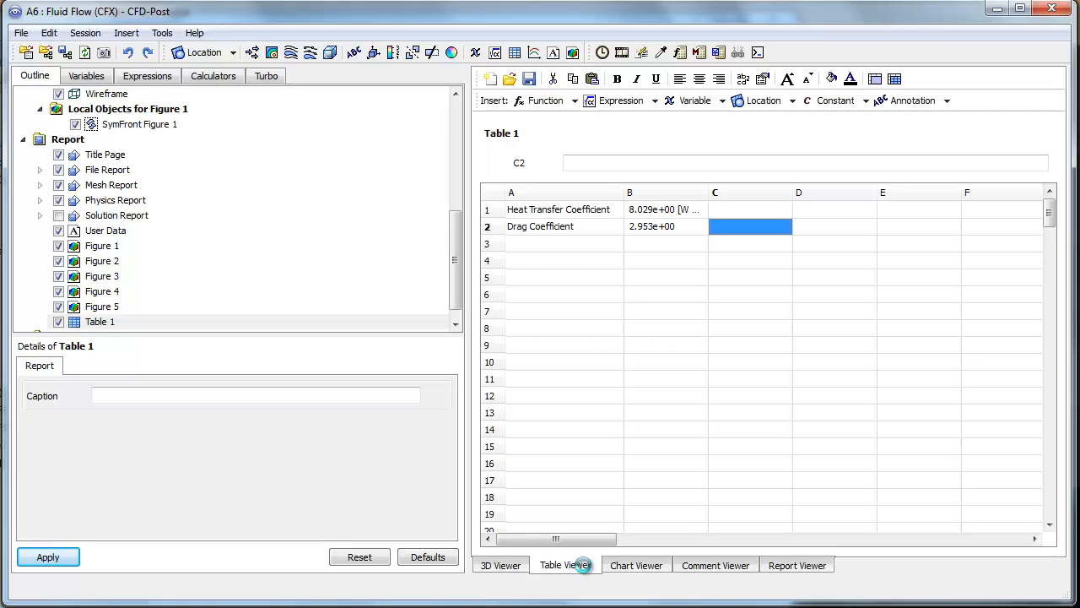
left_click(674, 211)
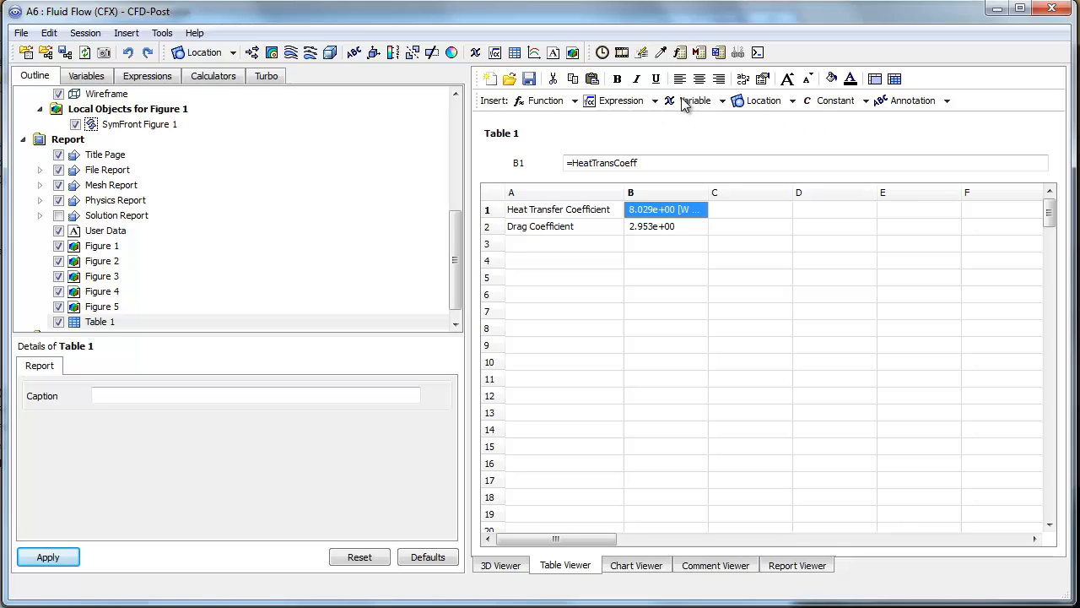
left_click(574, 101)
left_click(532, 102)
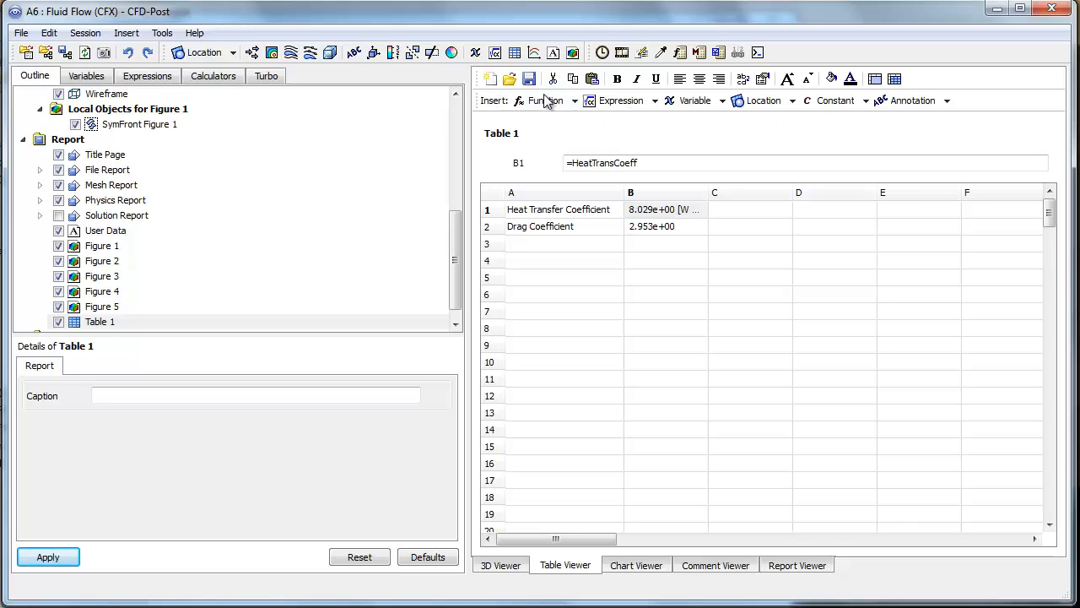
left_click(625, 102)
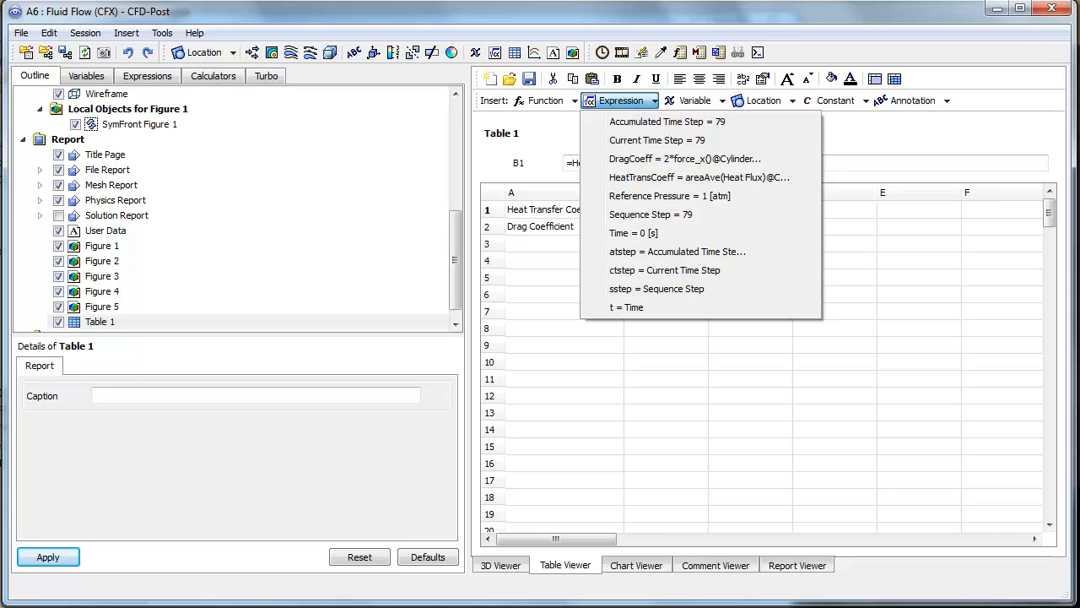
key("Escape")
- Format the heat transfer coefficient value in cell B1 as Fixed with a precision of 2
left_click(663, 210)
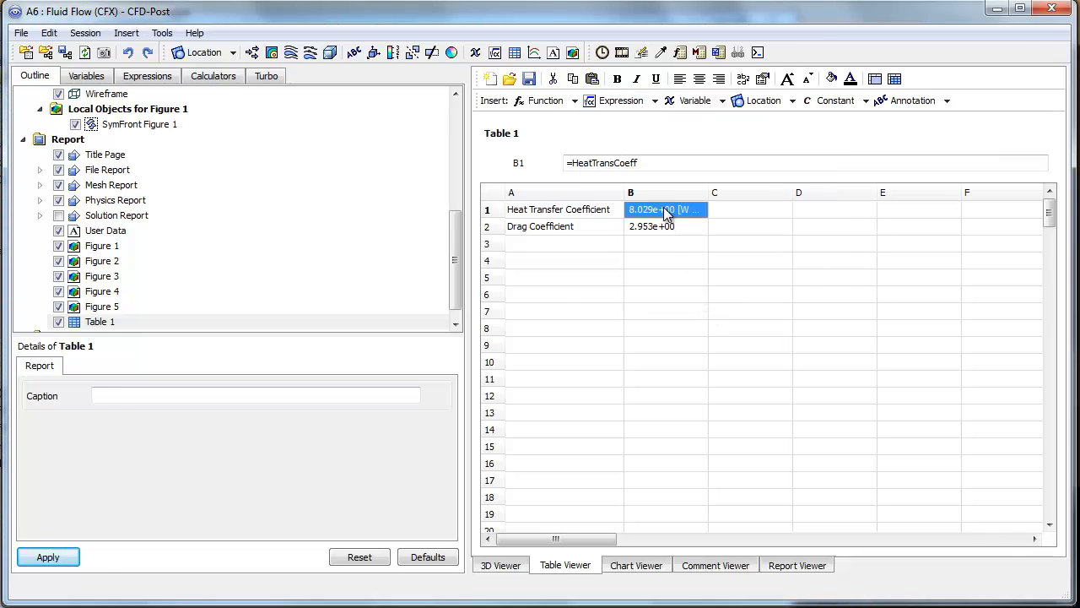
left_click(763, 79)
left_click(460, 237)
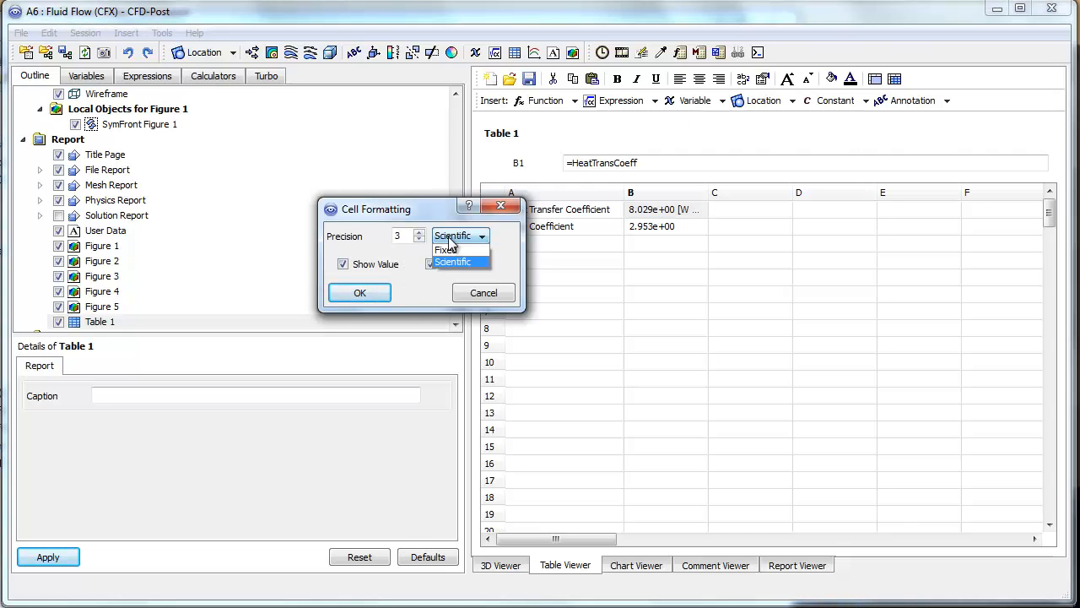
left_click(453, 246)
left_click(418, 241)
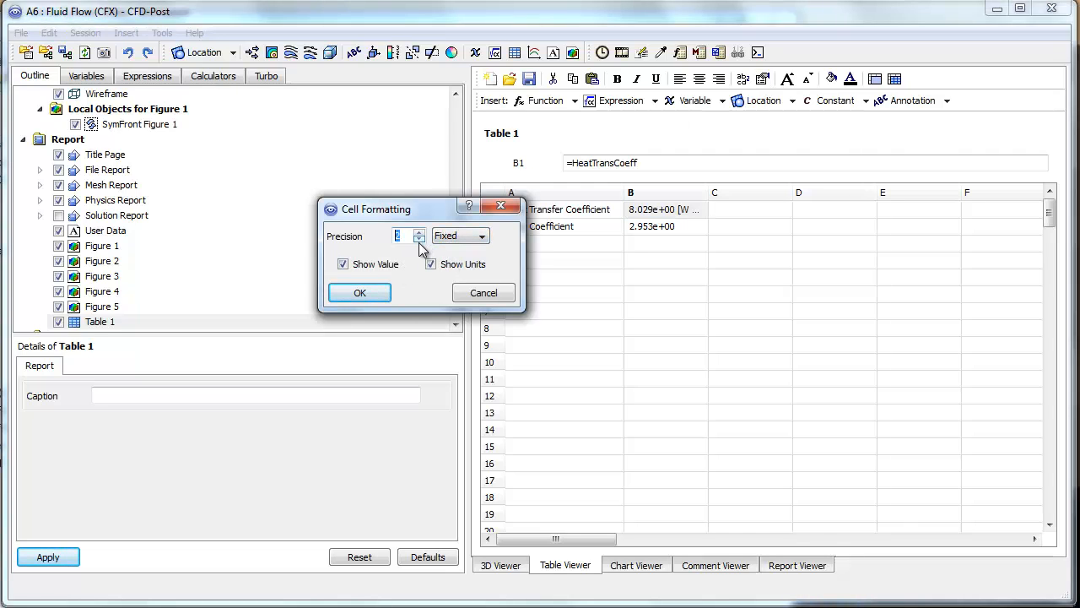
left_click(350, 297)
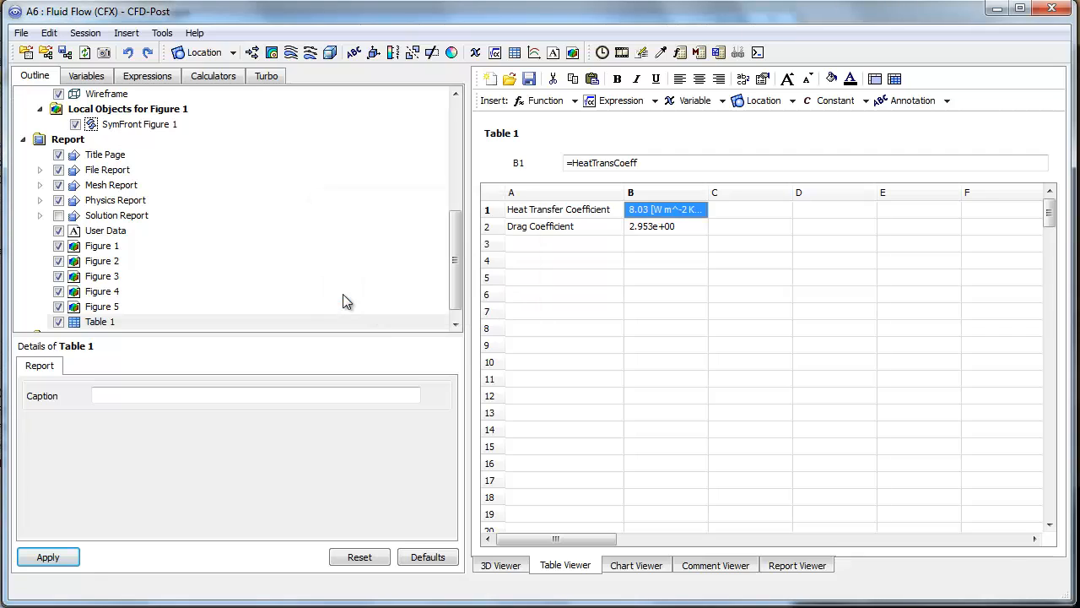
- Format the drag coefficient value in cell B2 as Fixed with a precision of 2
left_click(656, 228)
left_click(763, 79)
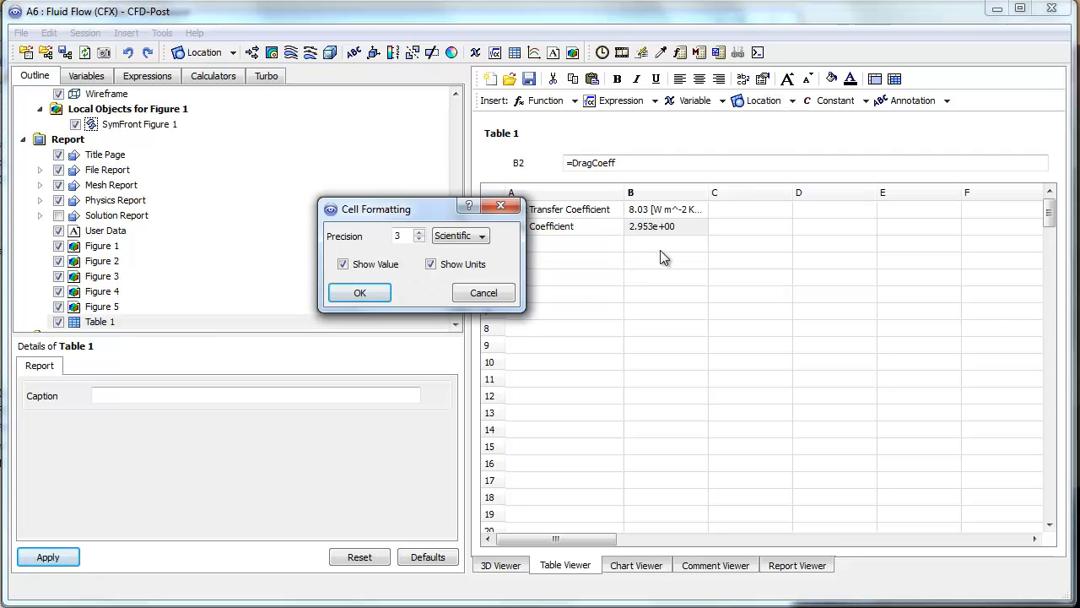
left_click(456, 238)
left_click(455, 248)
left_click(420, 239)
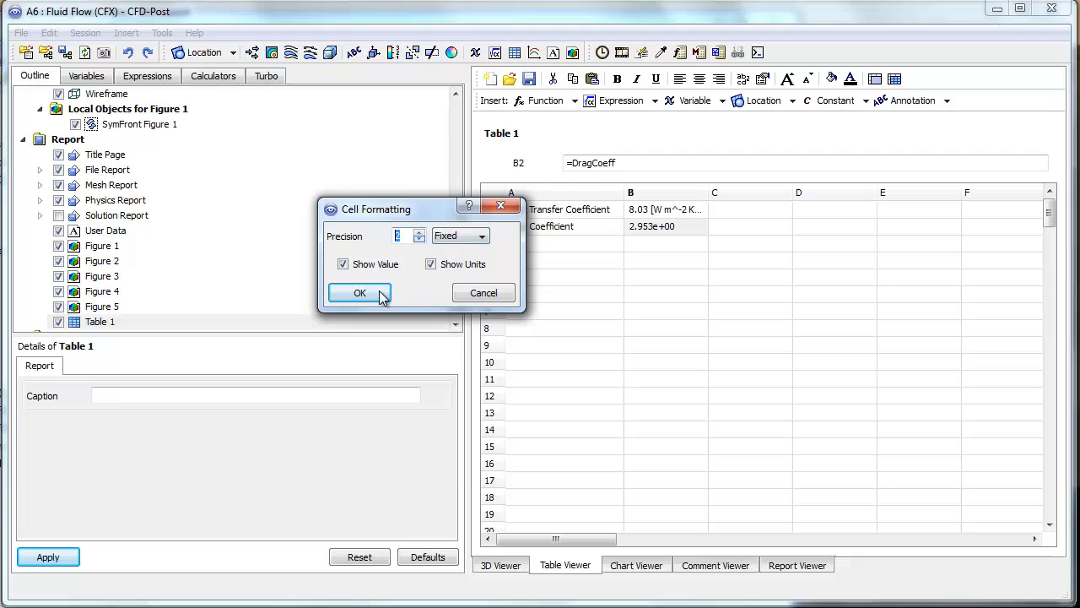
left_click(360, 292)
left_click(697, 155)
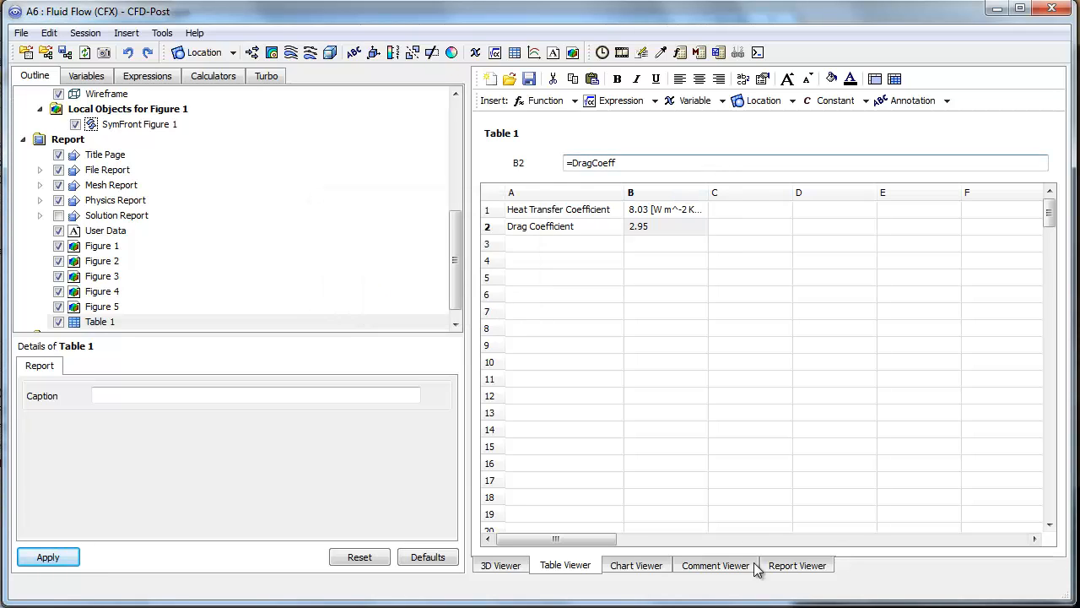
- Refresh the report preview with the reformatted values and check the coefficient table at its end
left_click(792, 566)
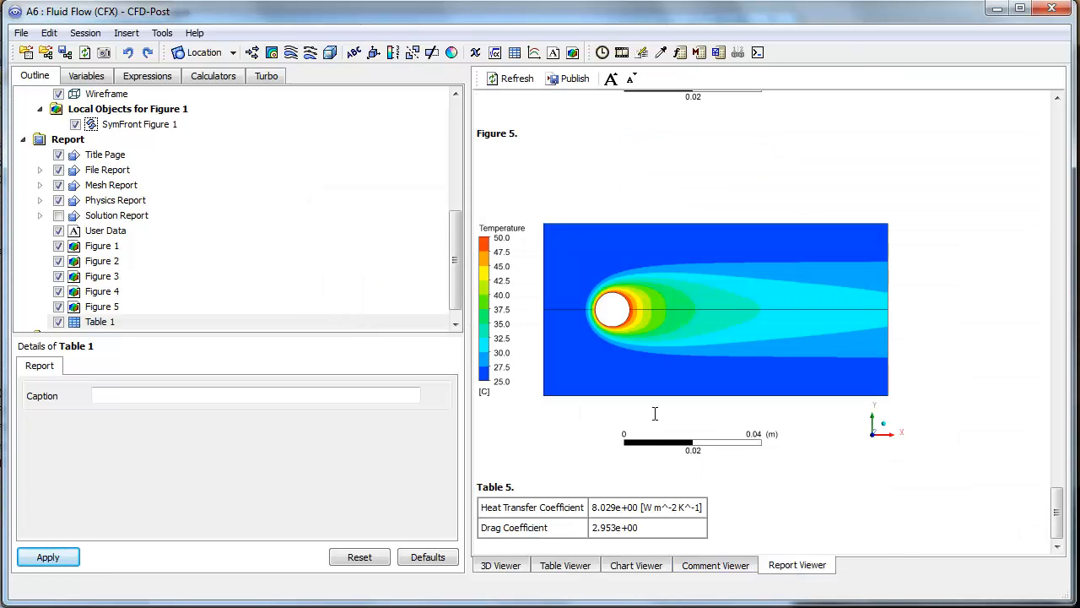
left_click(512, 79)
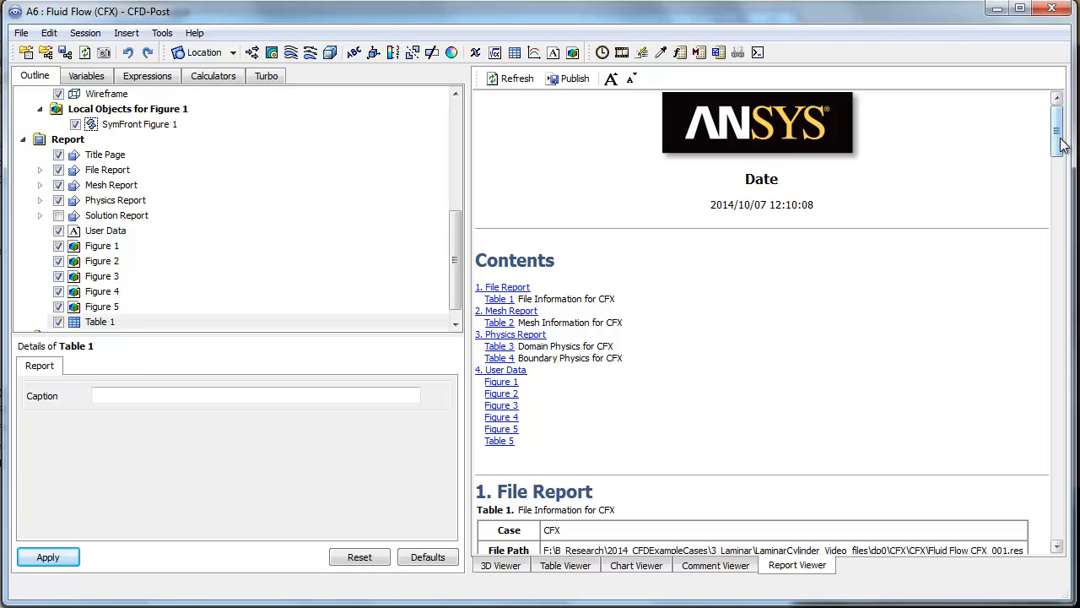
left_click_drag(1056, 136, 1063, 538)
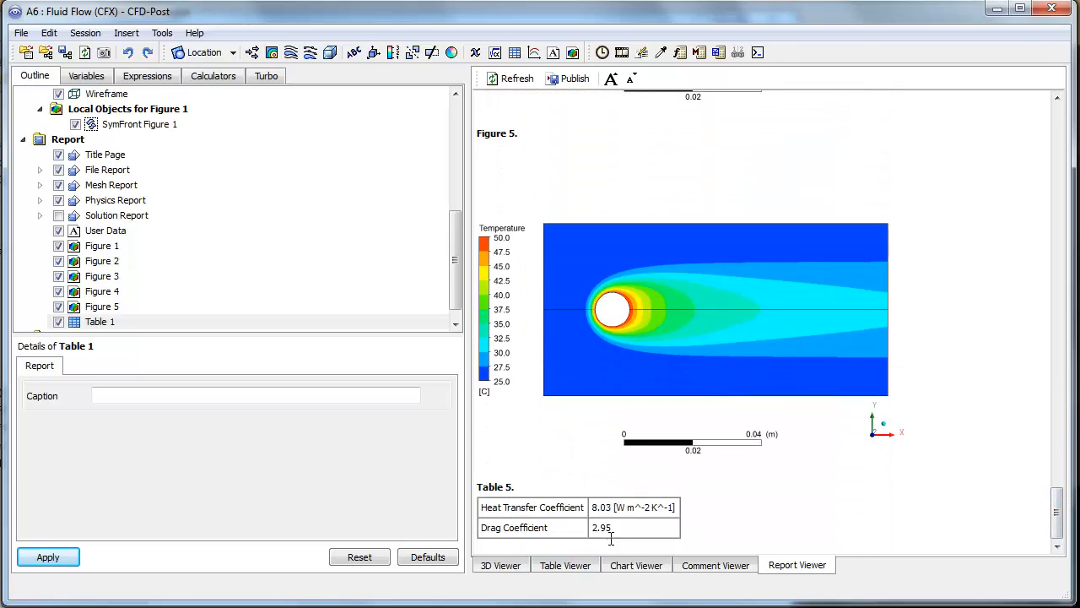